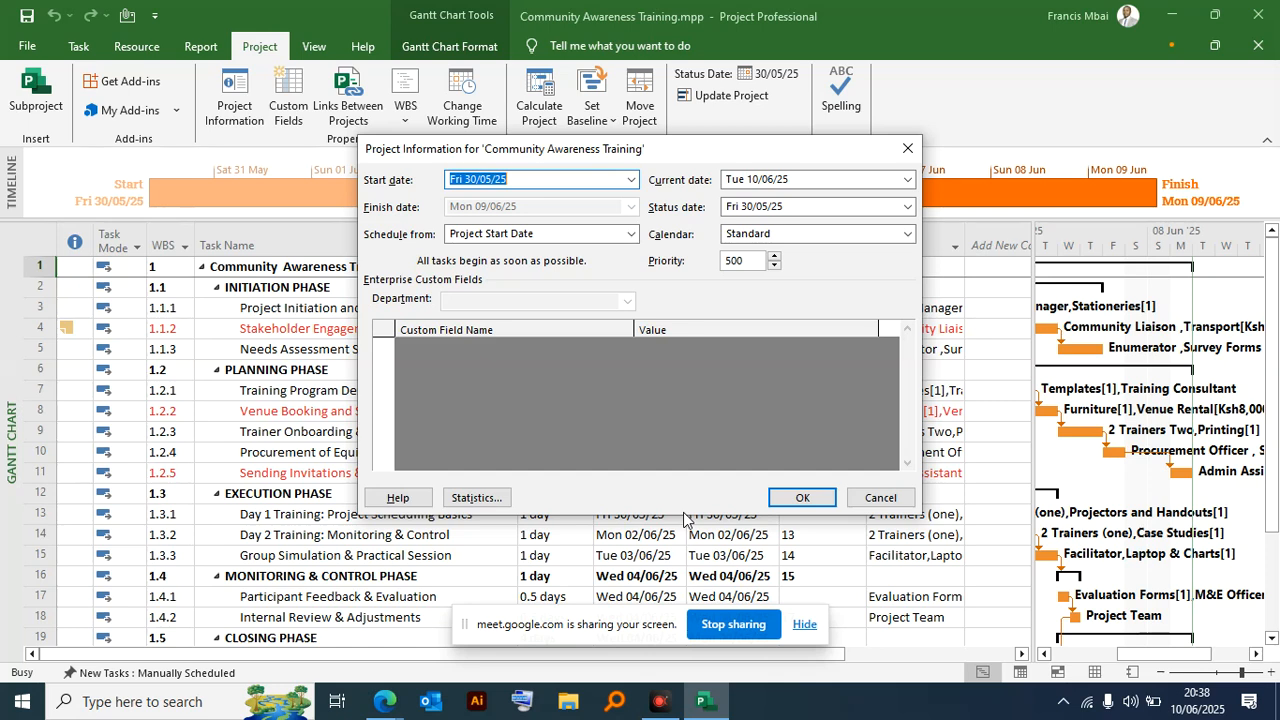
- Inspect the status date and base calendar choices in the project information without changing them
drag(581, 148, 530, 227)
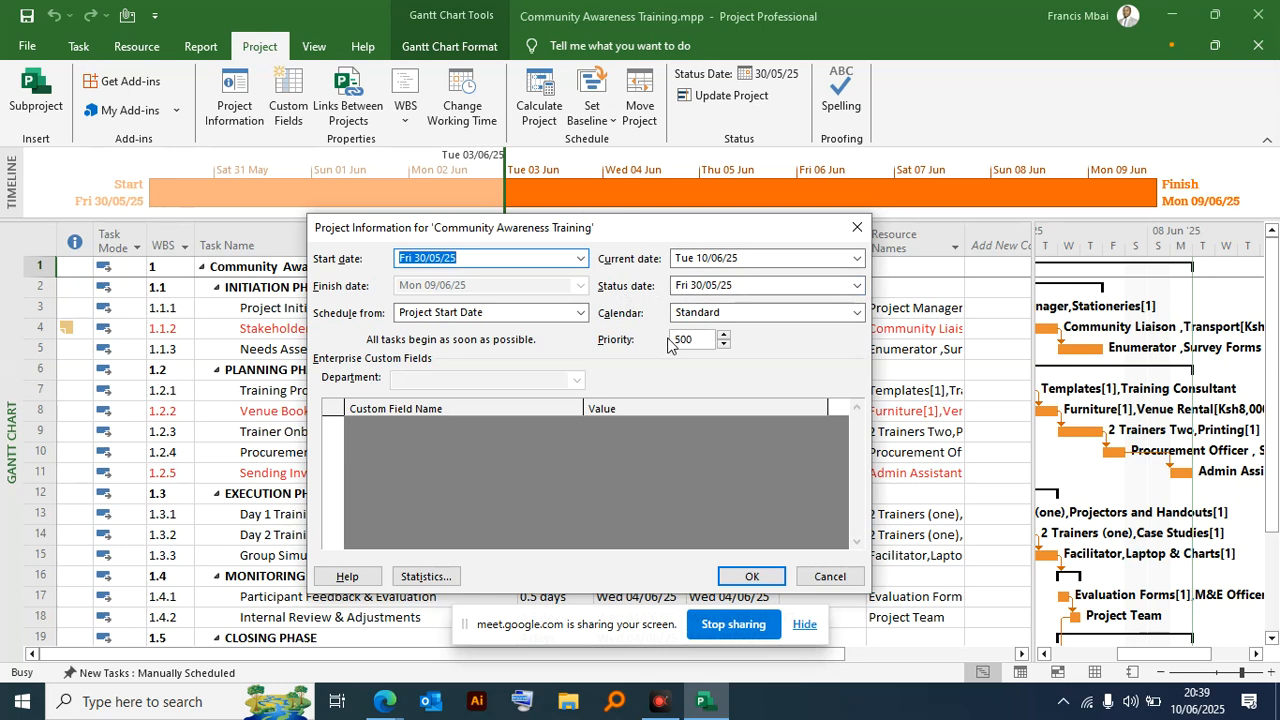
click(856, 285)
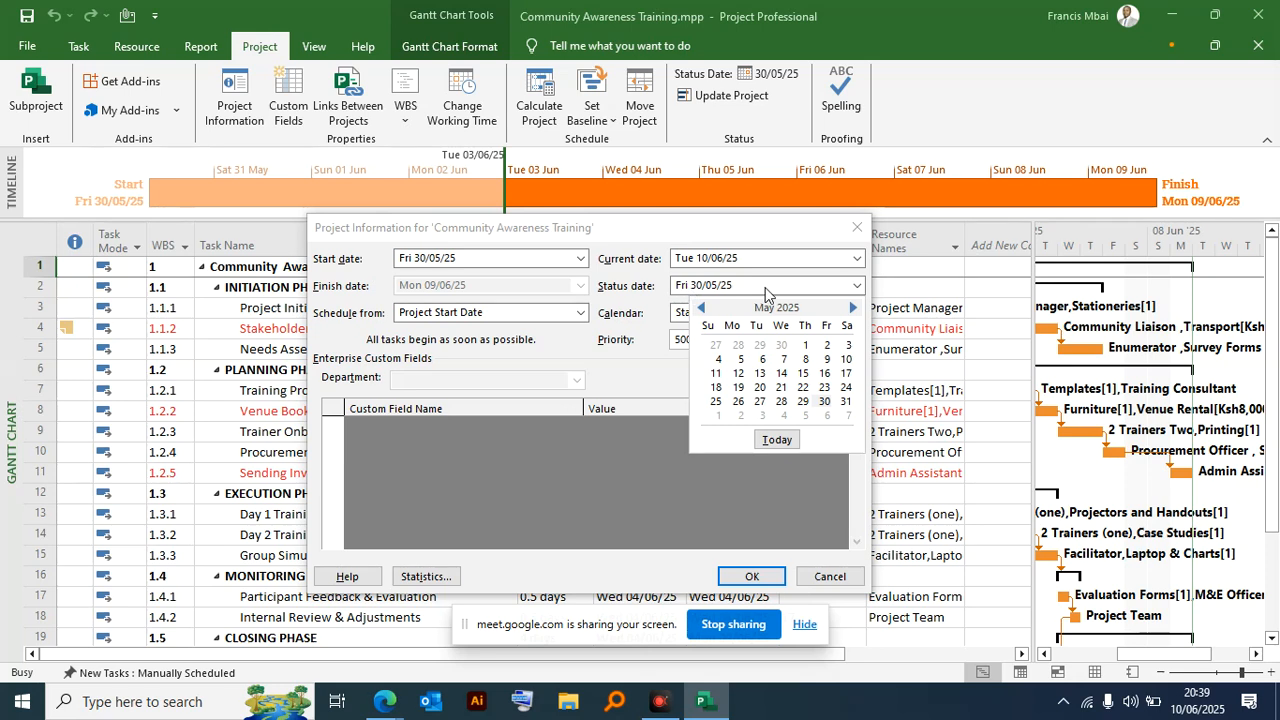
click(643, 297)
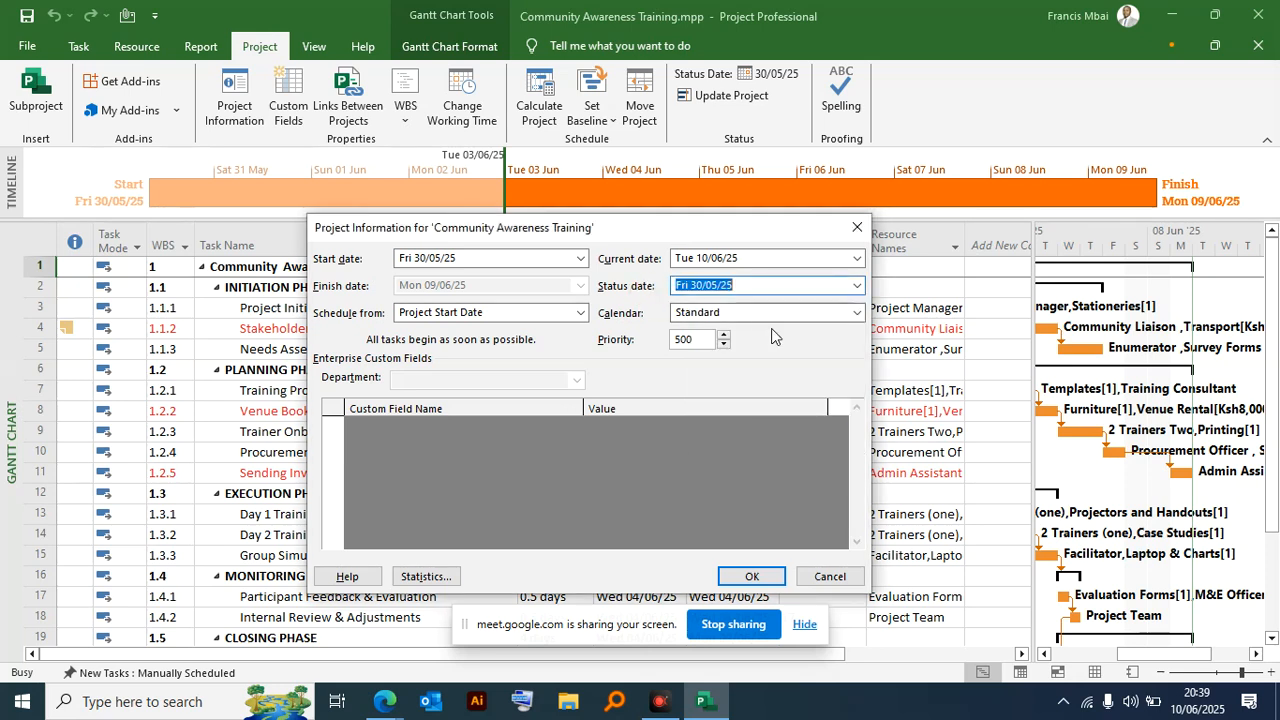
click(848, 313)
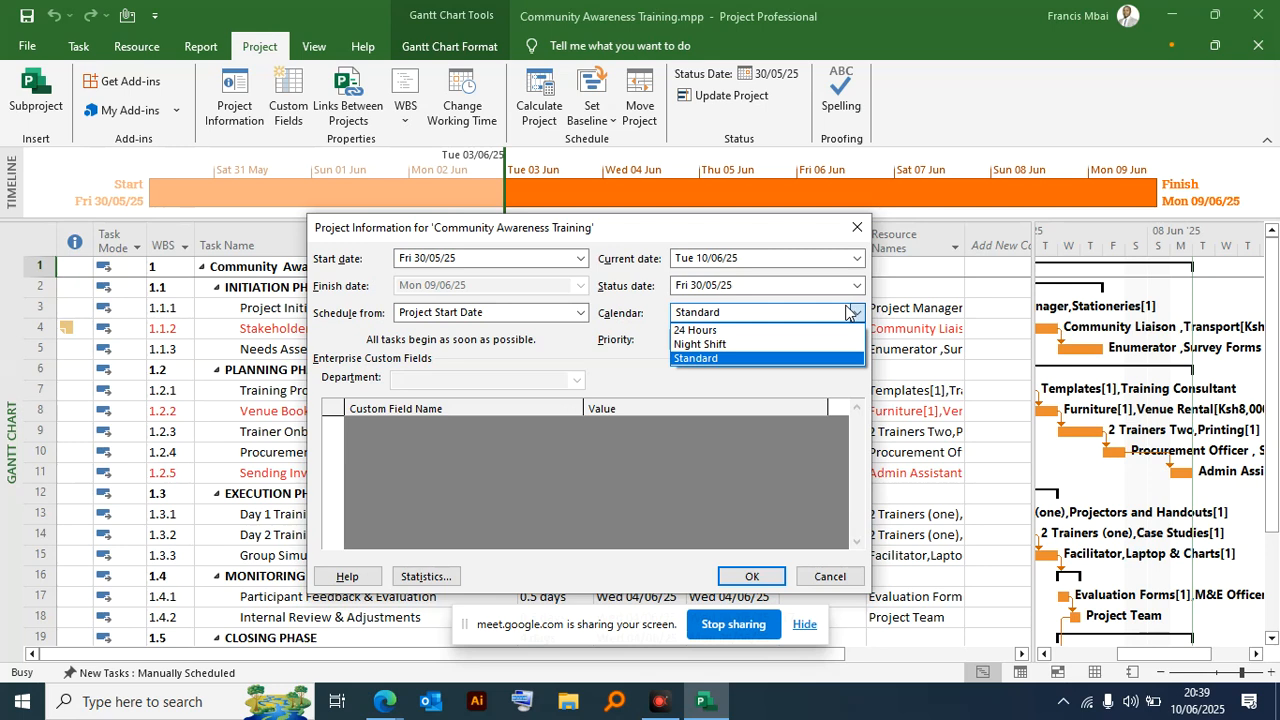
click(618, 375)
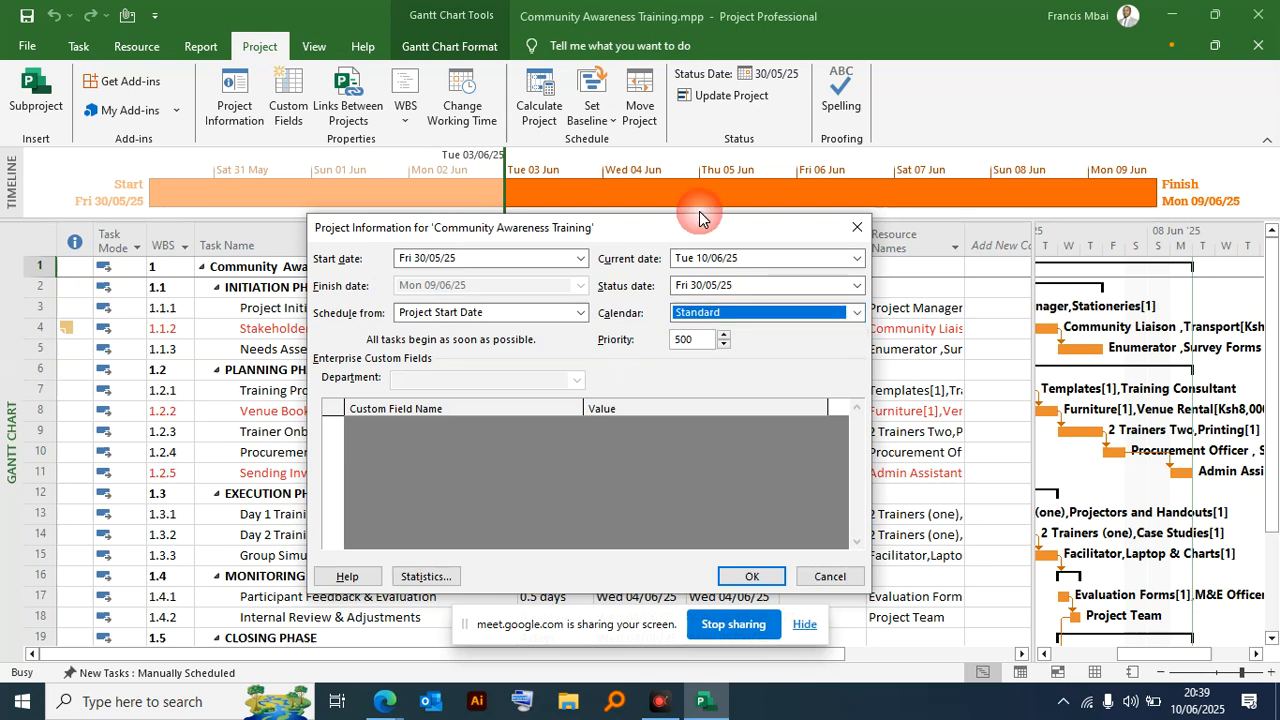
drag(526, 232, 489, 119)
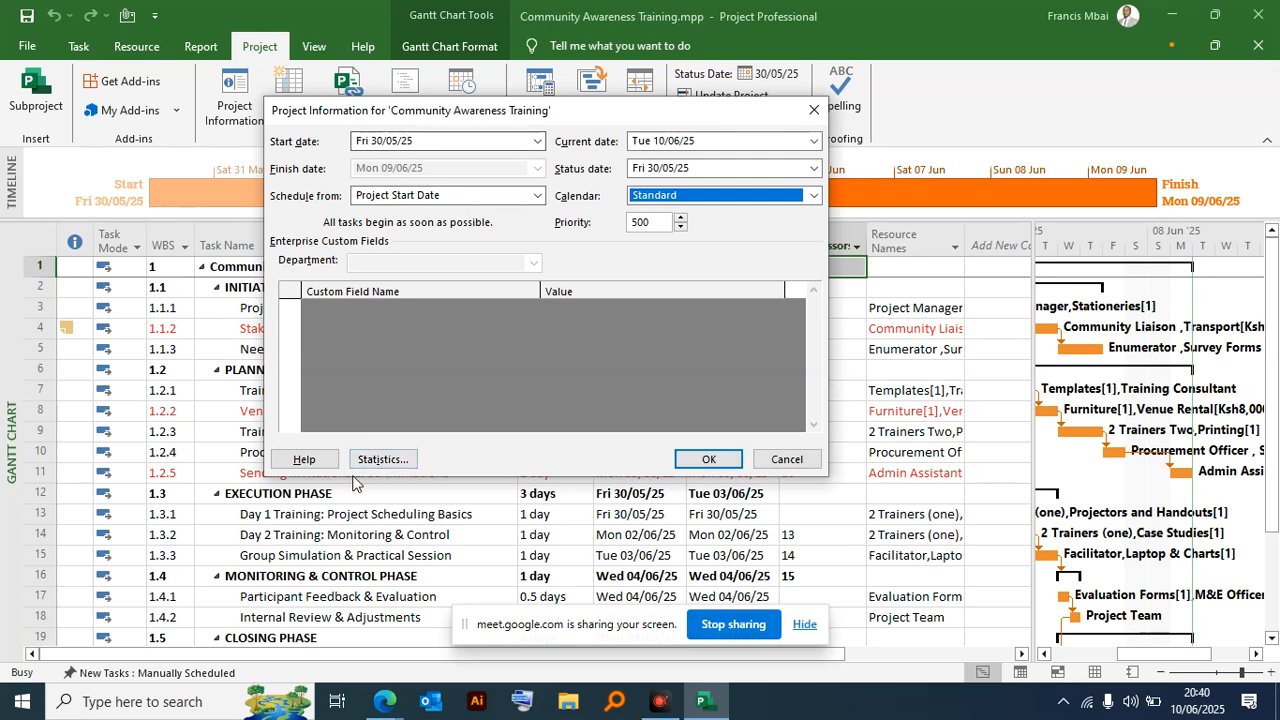
- Review the project statistics for dates, duration, work and cost, and close them
drag(315, 120, 160, 82)
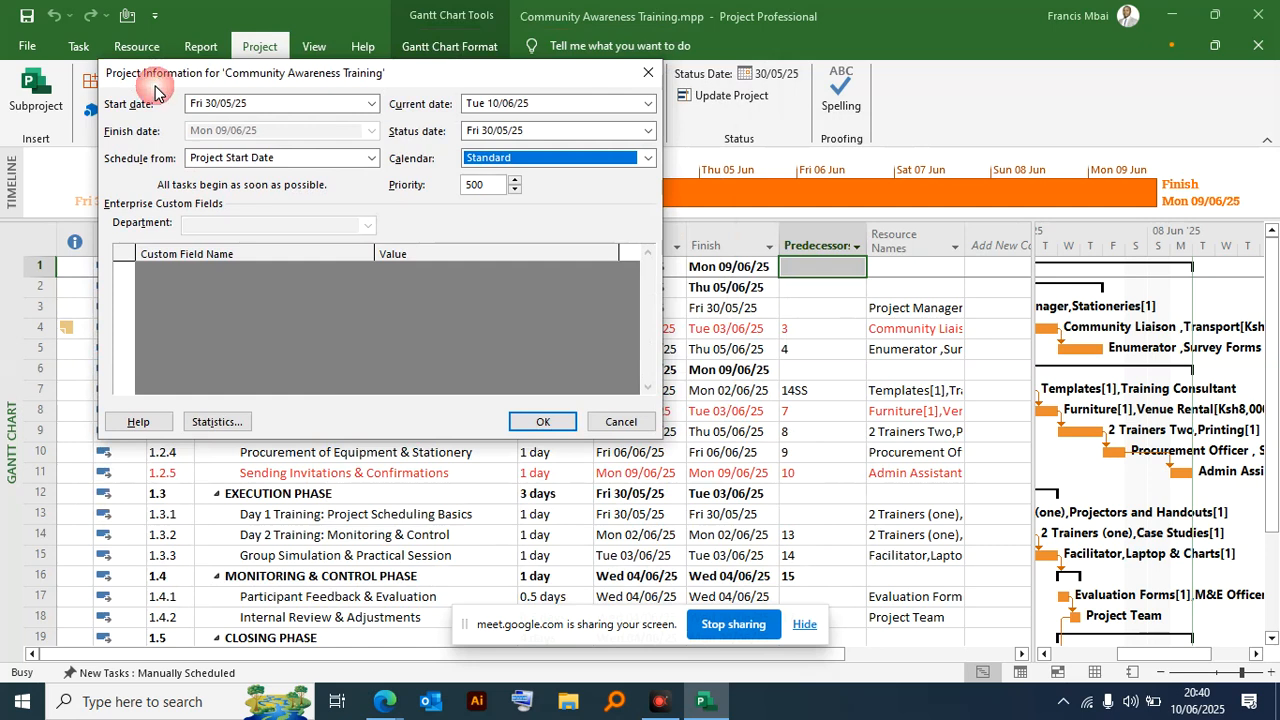
click(216, 423)
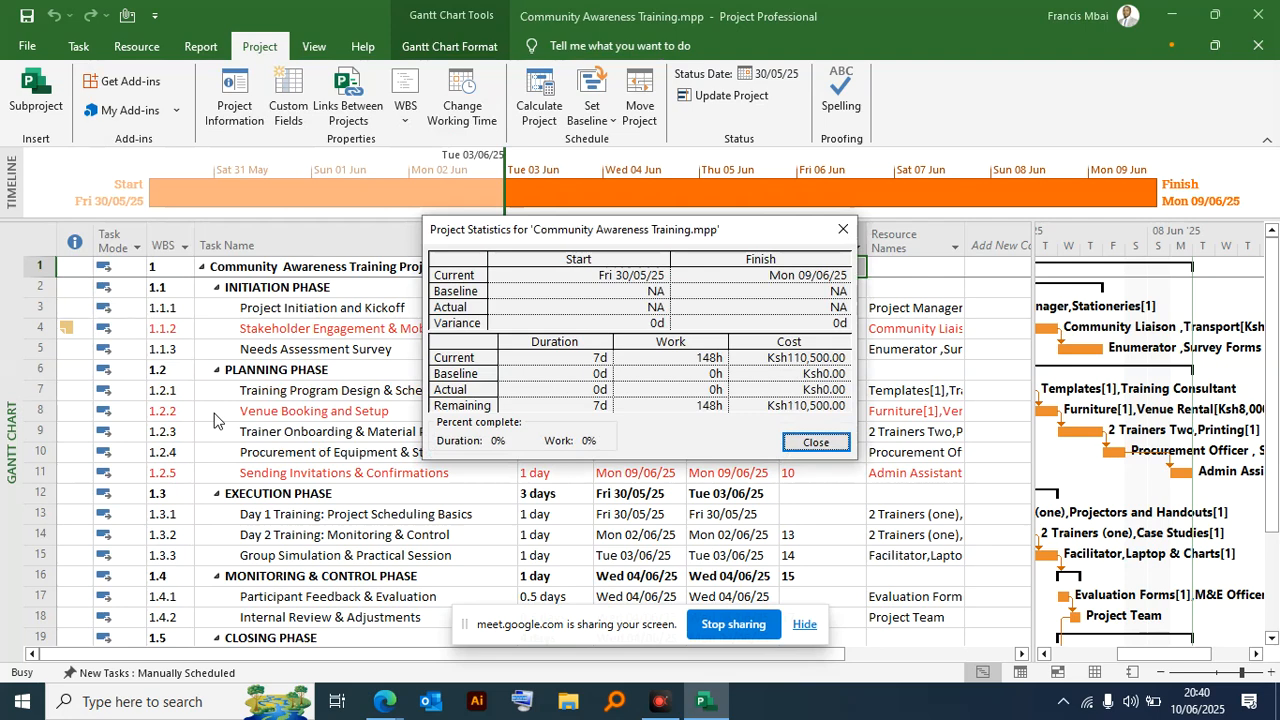
drag(747, 232, 609, 133)
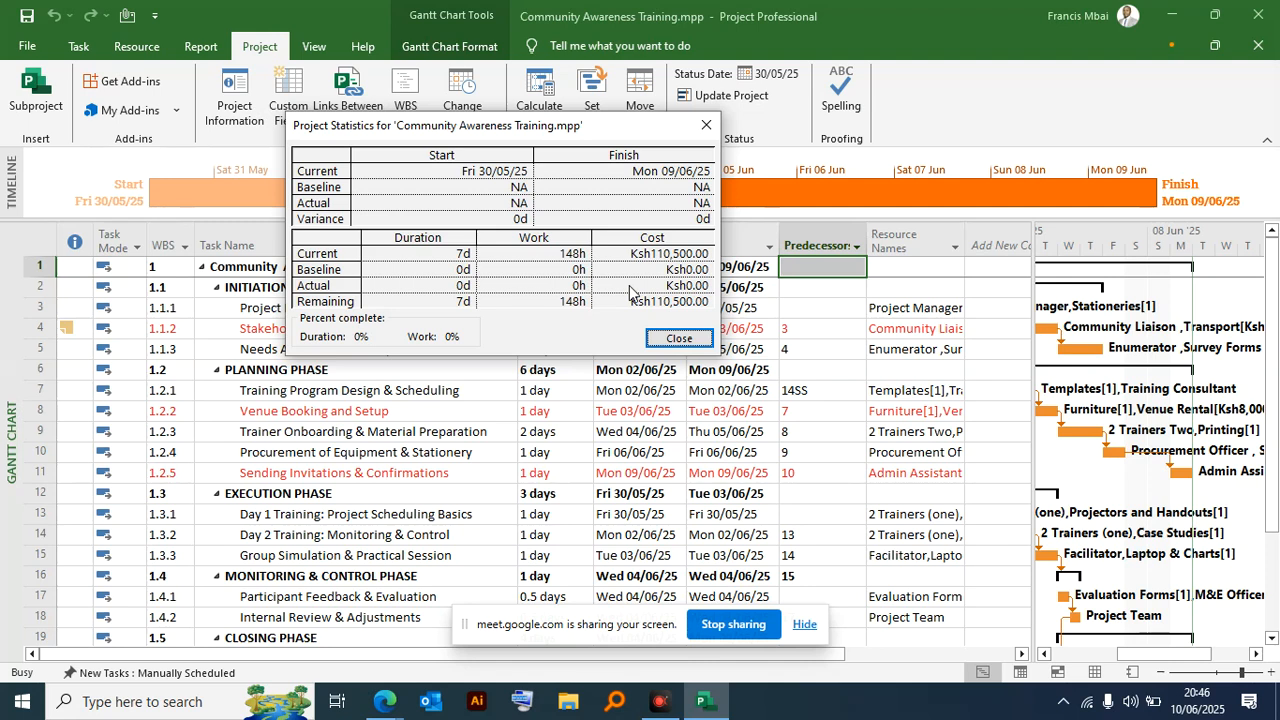
click(715, 126)
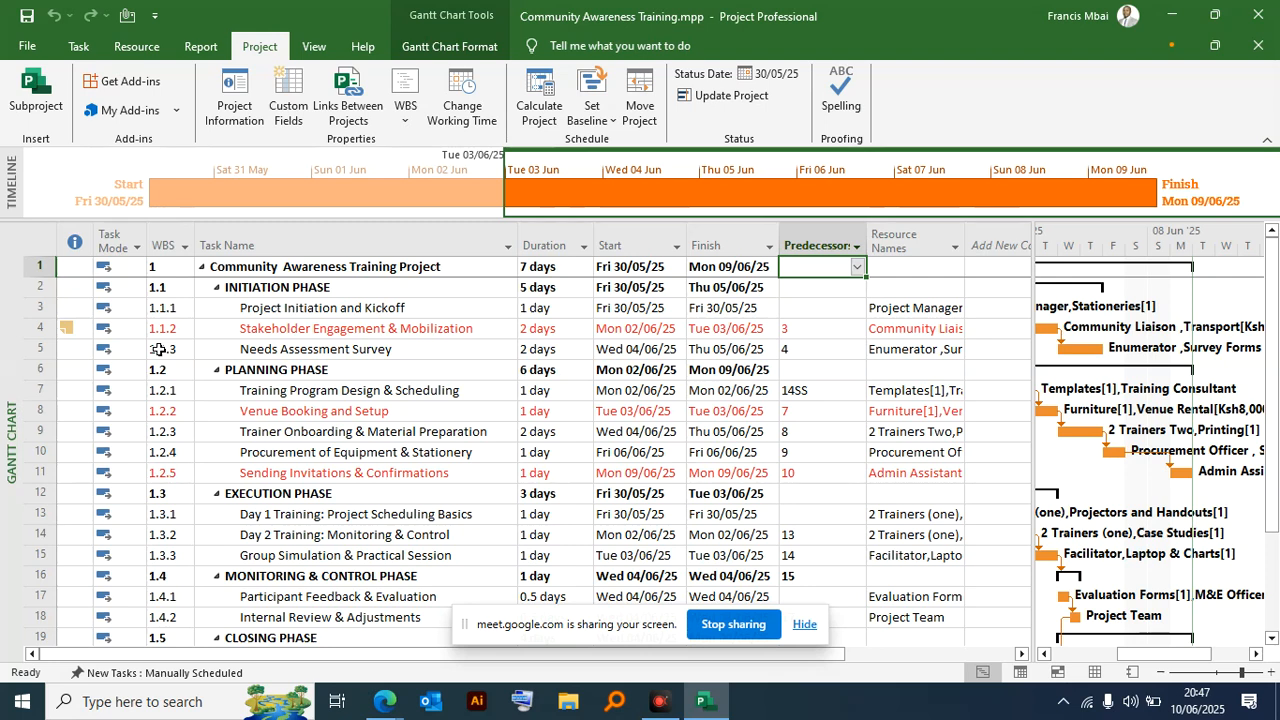
- Set the Initiation Phase summary task to 100% complete and apply Mark on Track to it
click(72, 49)
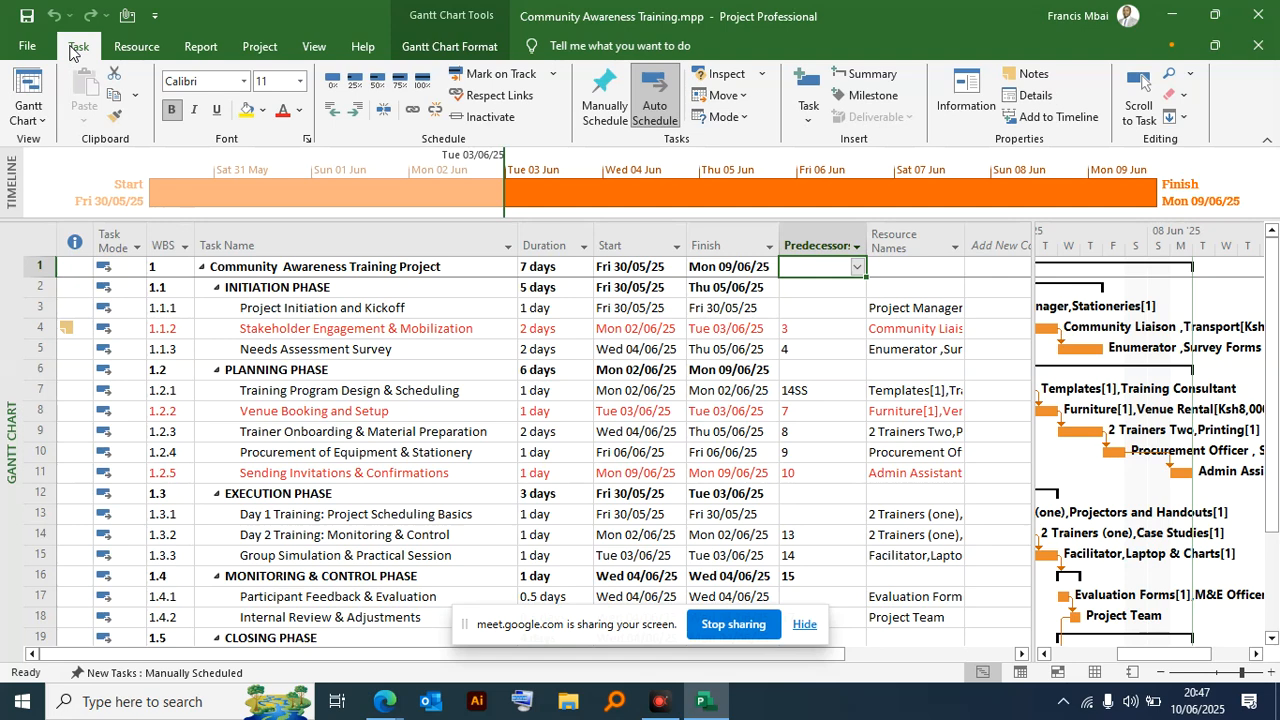
click(76, 285)
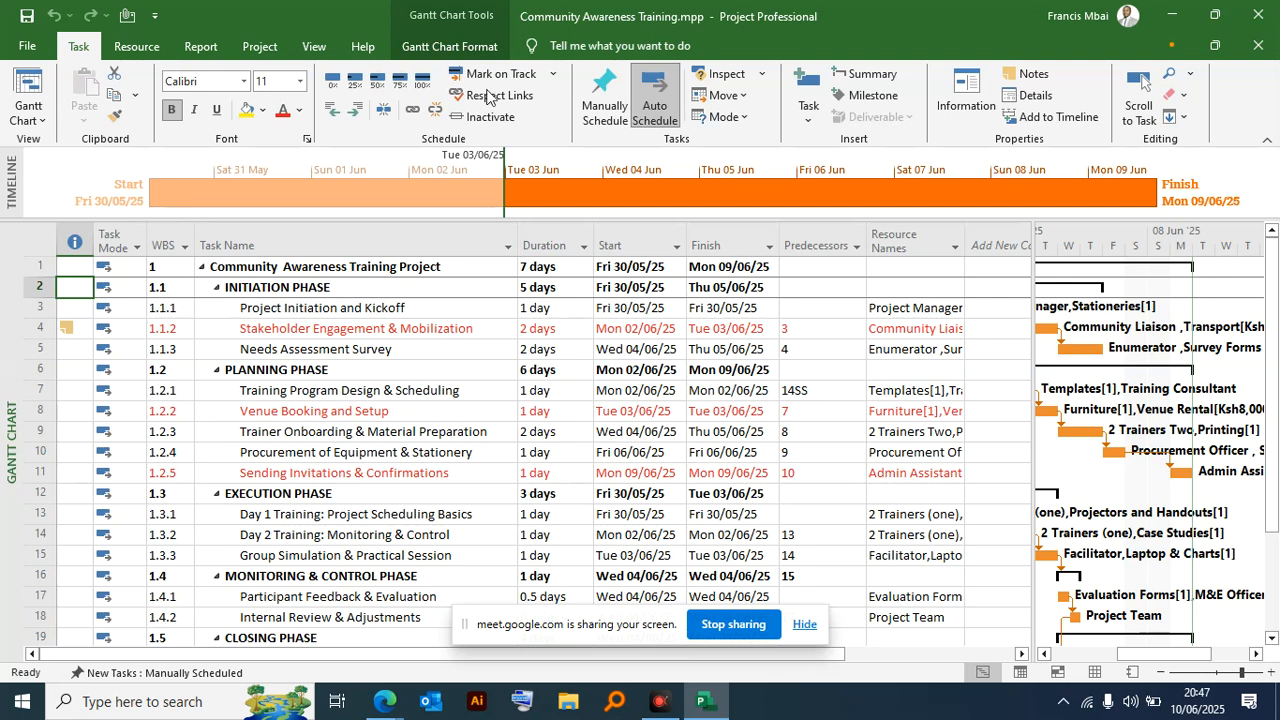
click(422, 82)
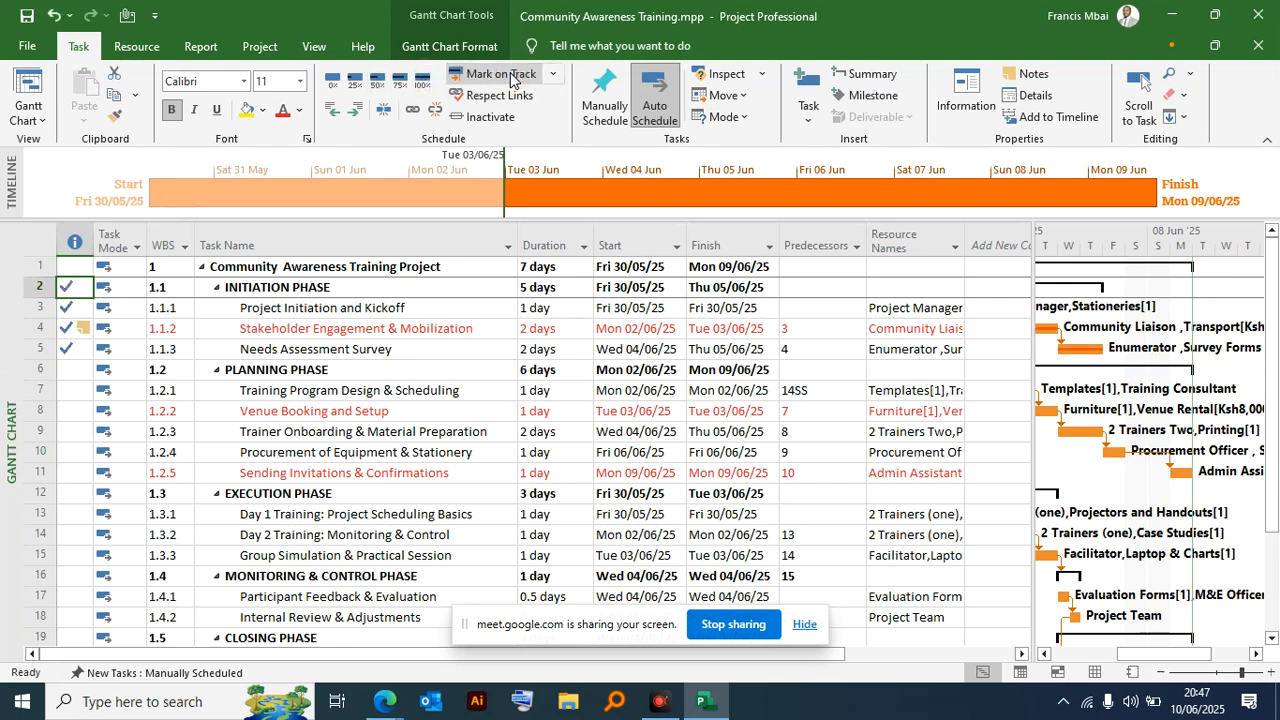
click(551, 75)
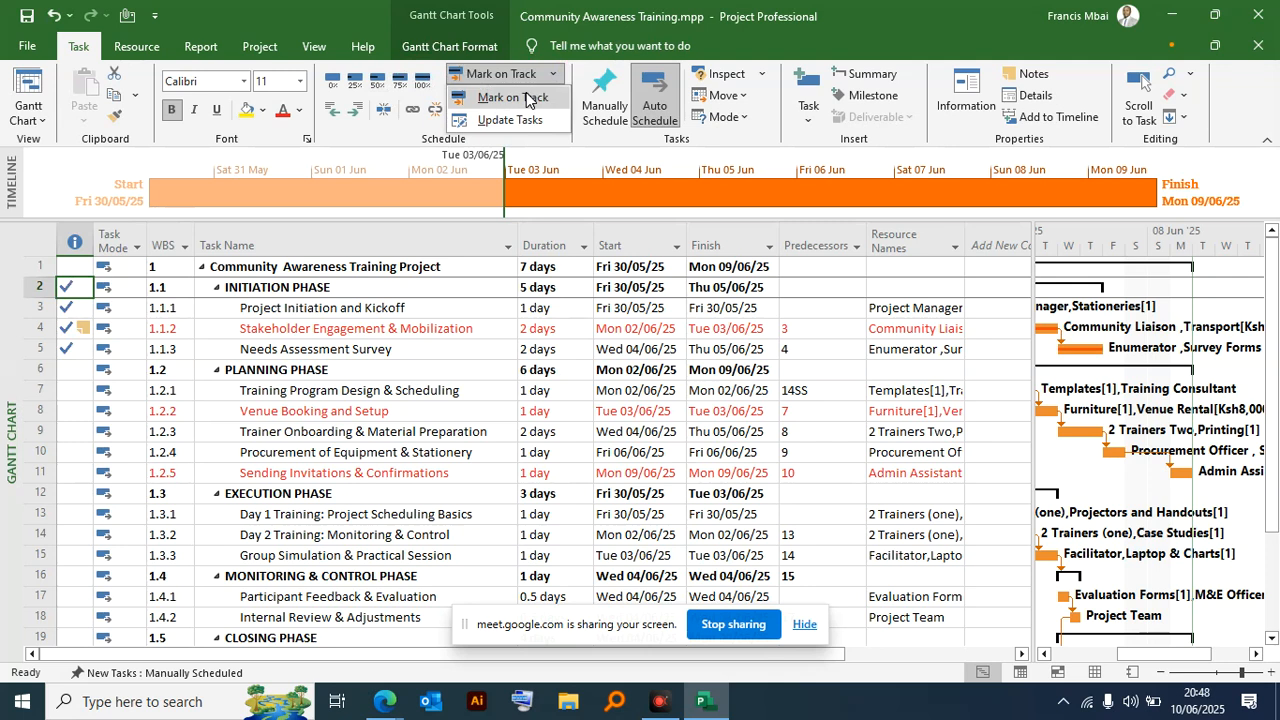
click(527, 97)
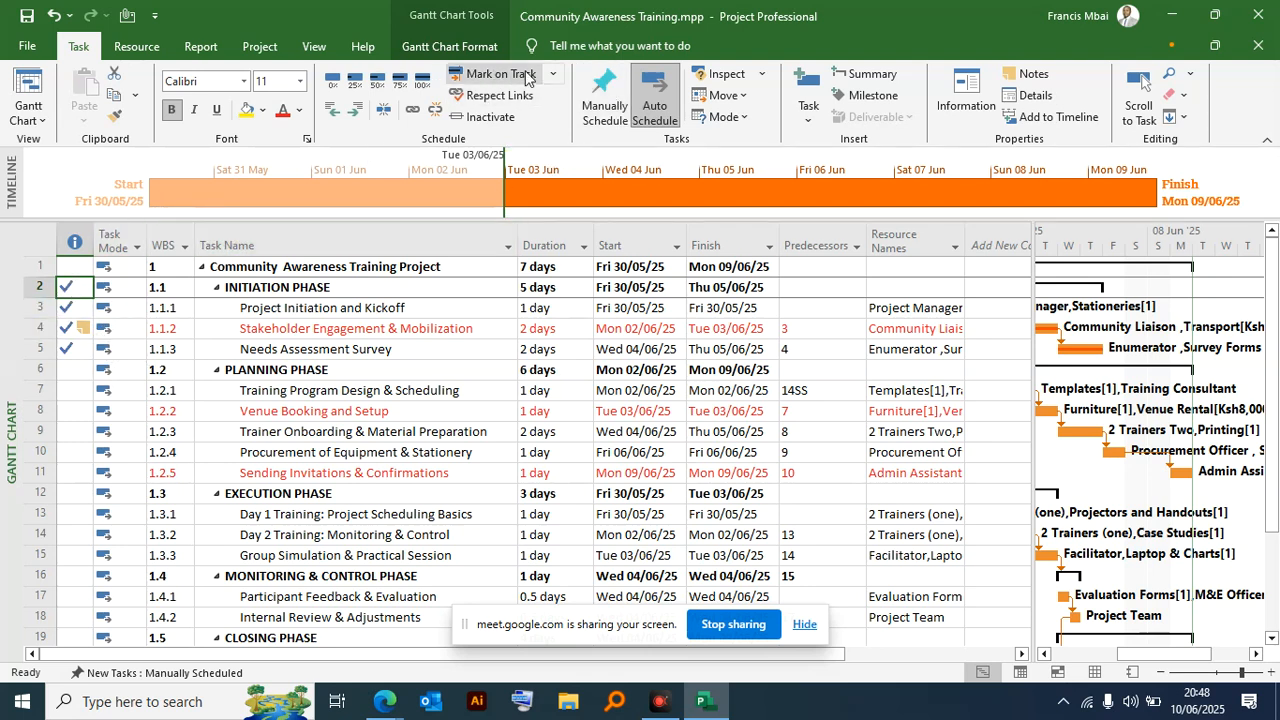
- Apply Mark on Track to the three Initiation Phase subtasks, from Project Initiation and Kickoff to Needs Assessment Survey
click(556, 76)
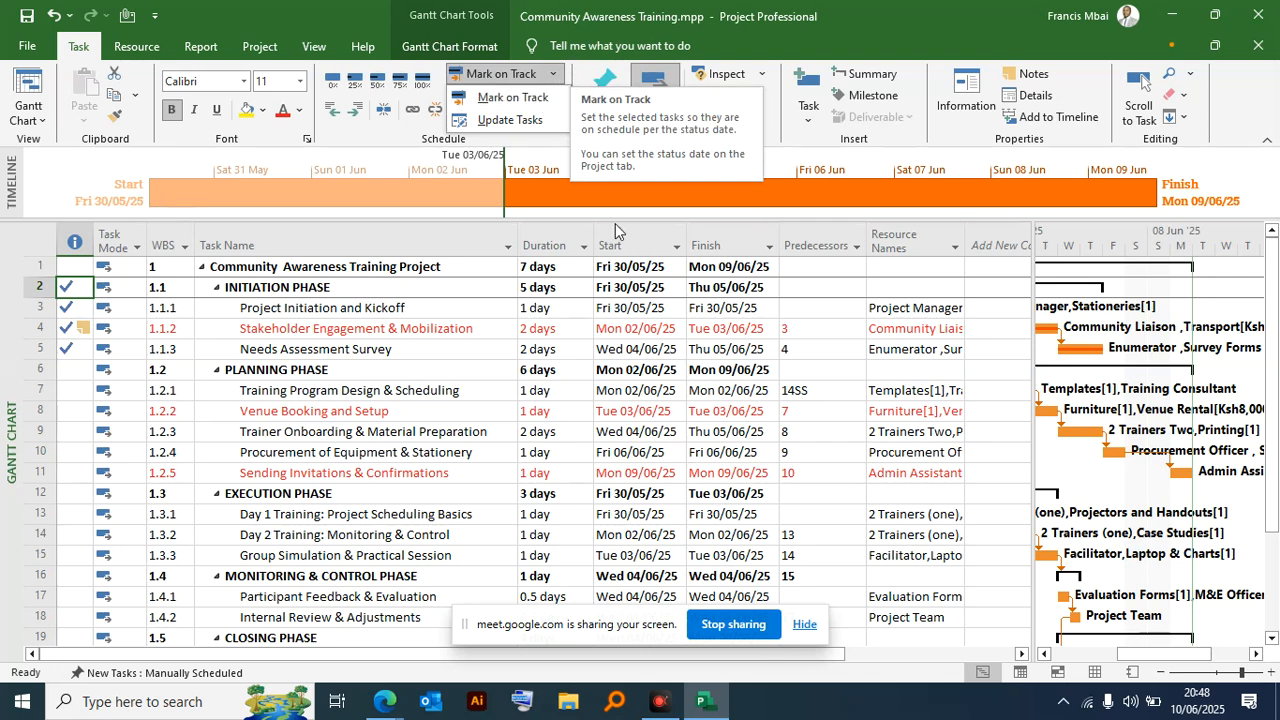
click(250, 350)
drag(270, 308, 320, 348)
click(272, 308)
click(338, 344)
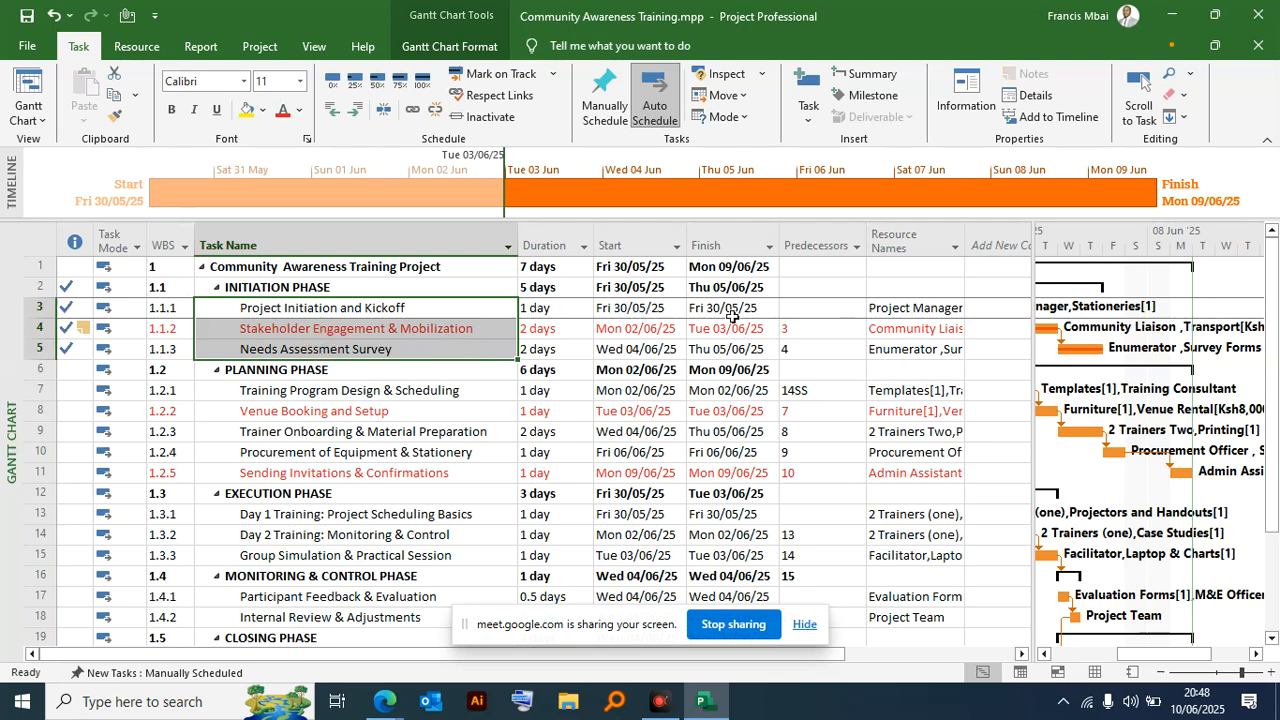
click(493, 82)
click(552, 74)
click(515, 96)
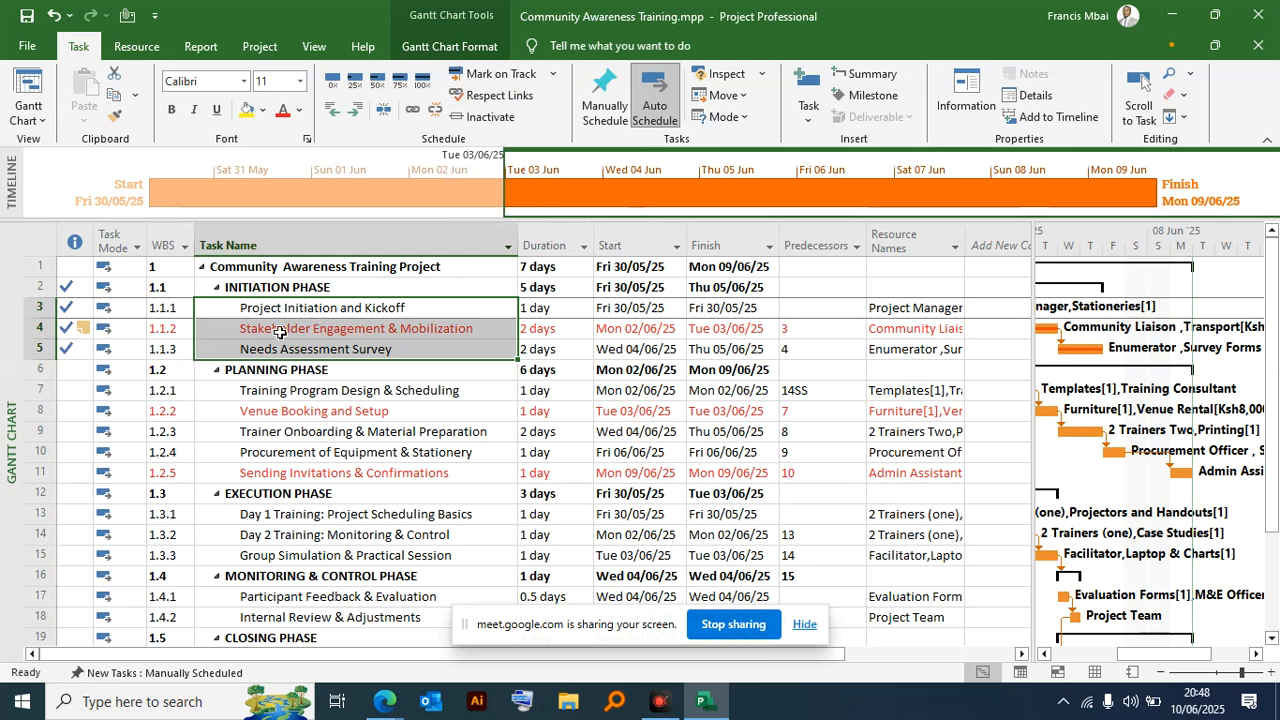
- Try to mark the five Planning Phase subtasks, 1.2.1 to 1.2.5, as on track
scroll(567, 342, down, 1)
scroll(565, 340, up, 1)
drag(72, 393, 260, 470)
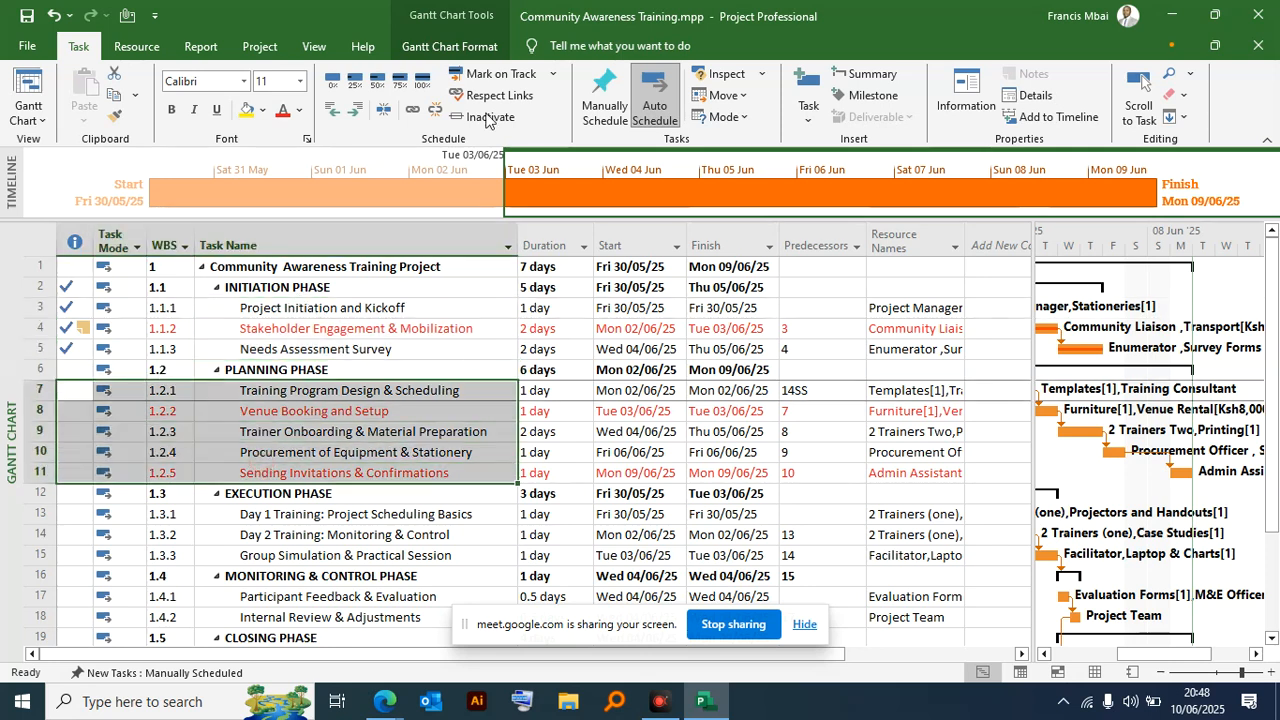
click(557, 78)
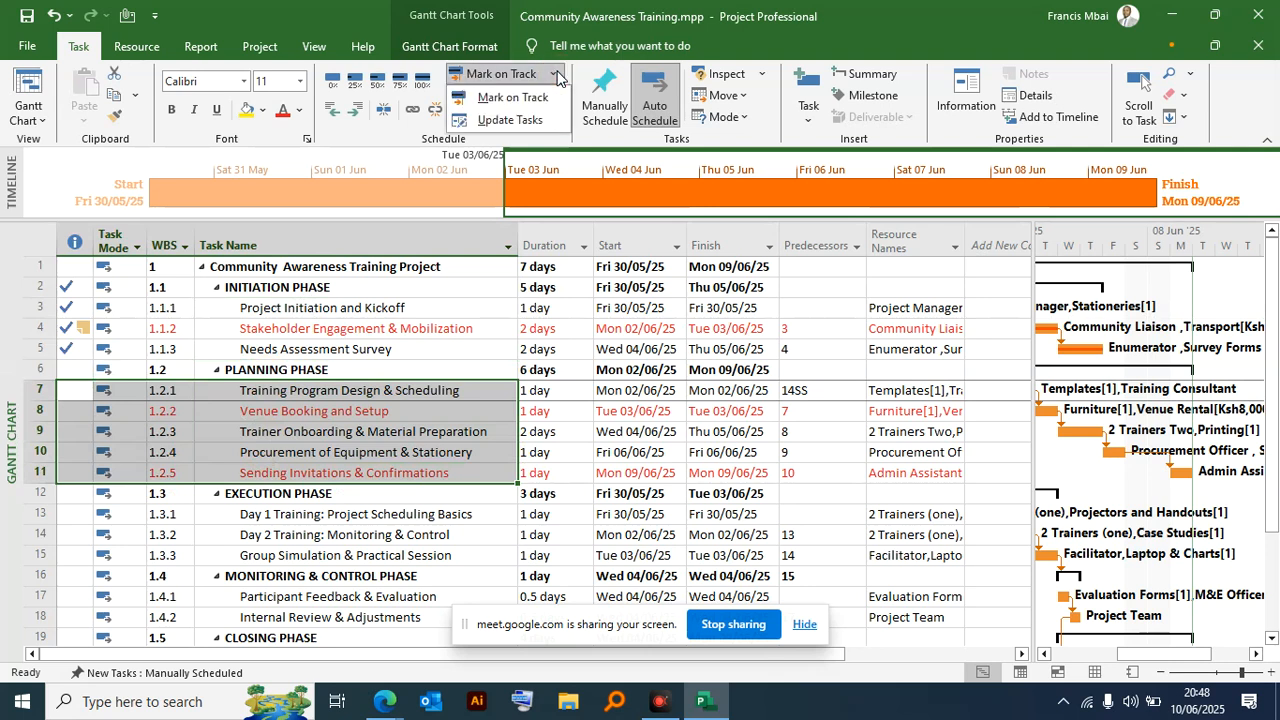
click(503, 97)
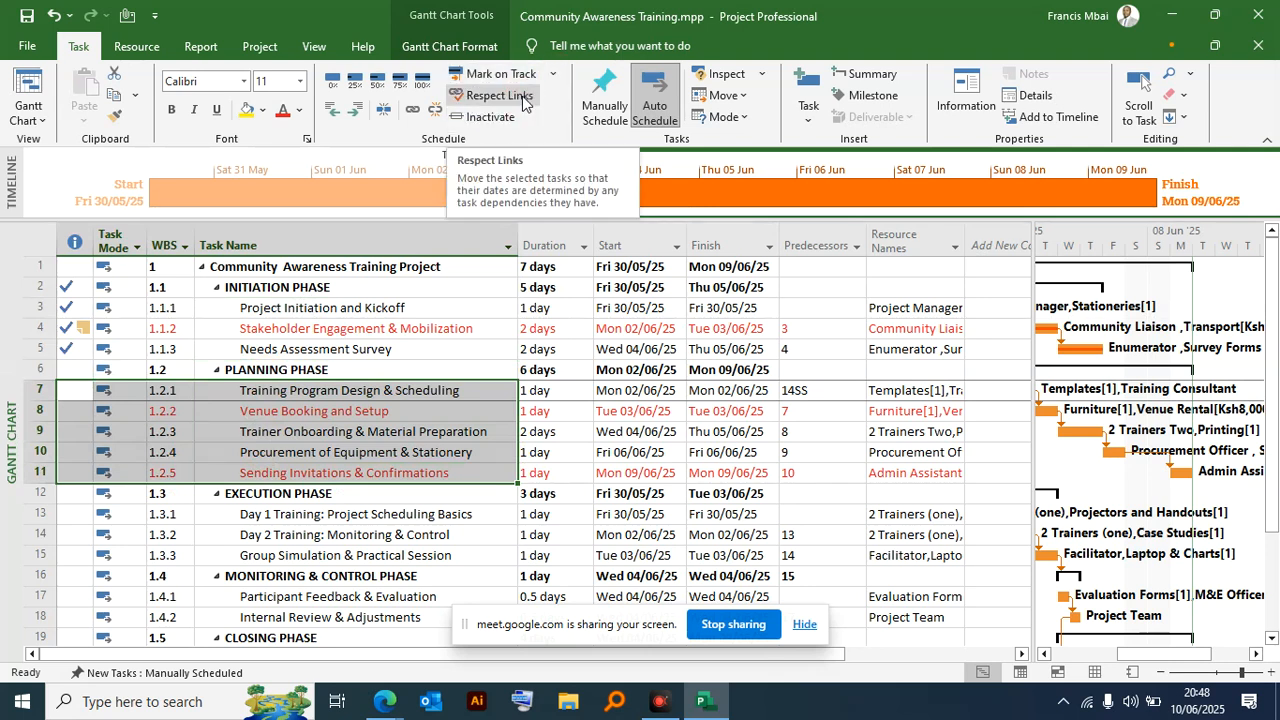
click(520, 96)
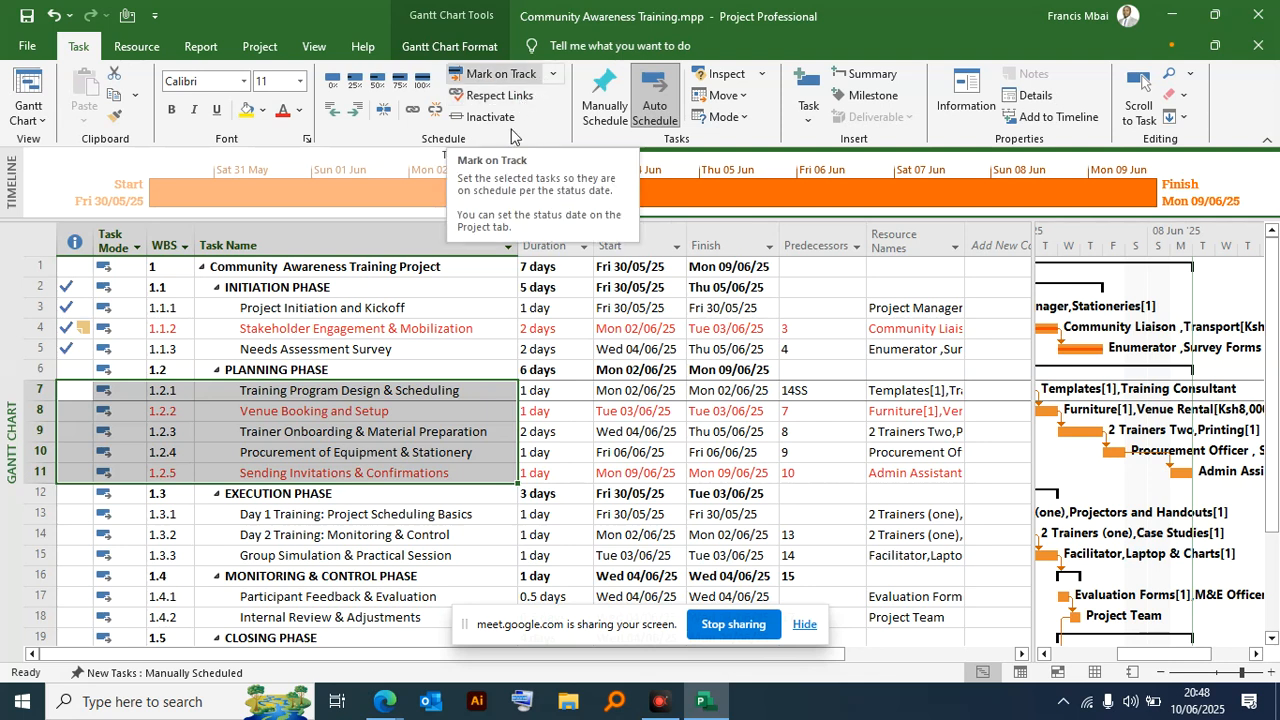
click(553, 74)
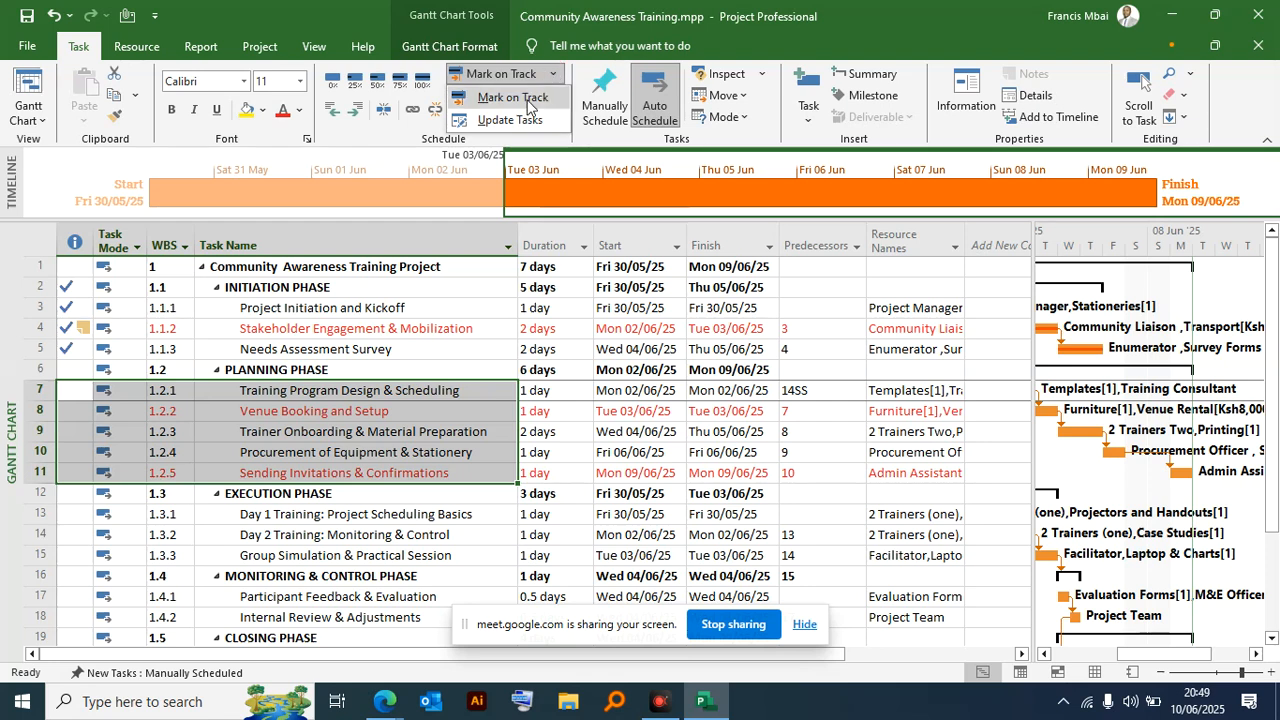
click(513, 97)
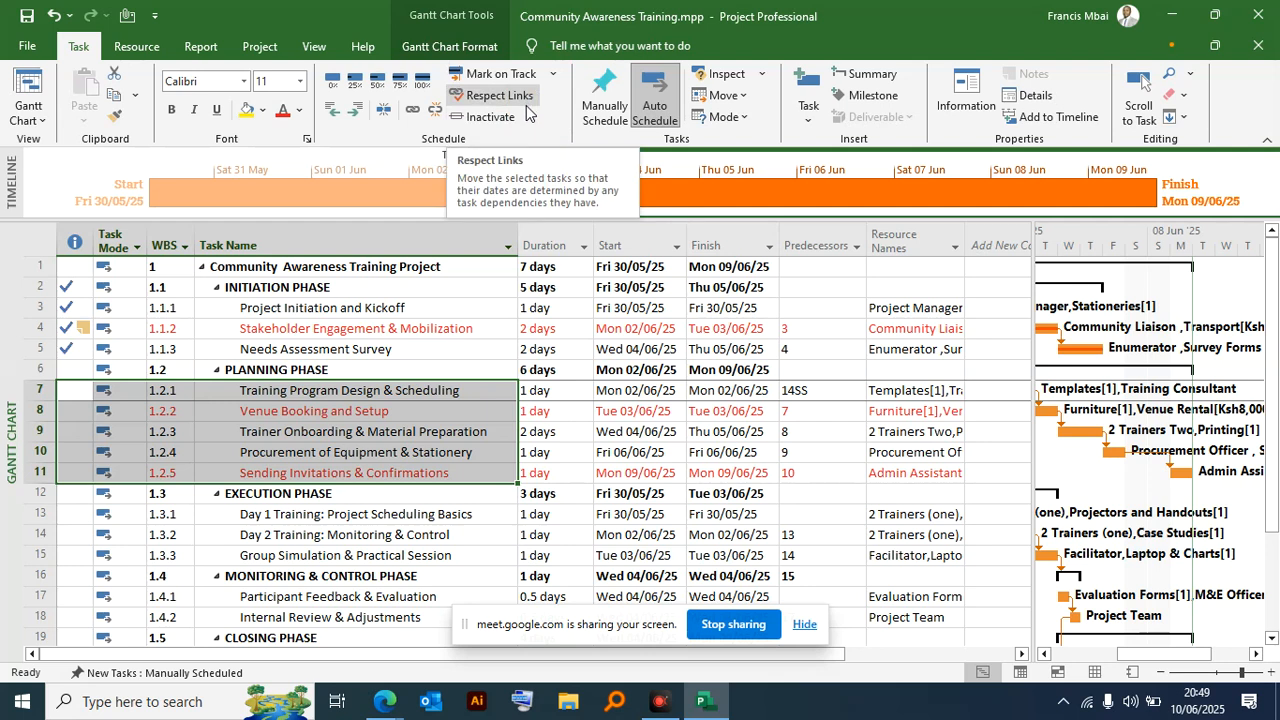
- Try to mark the Planning Phase summary task as on track
click(75, 372)
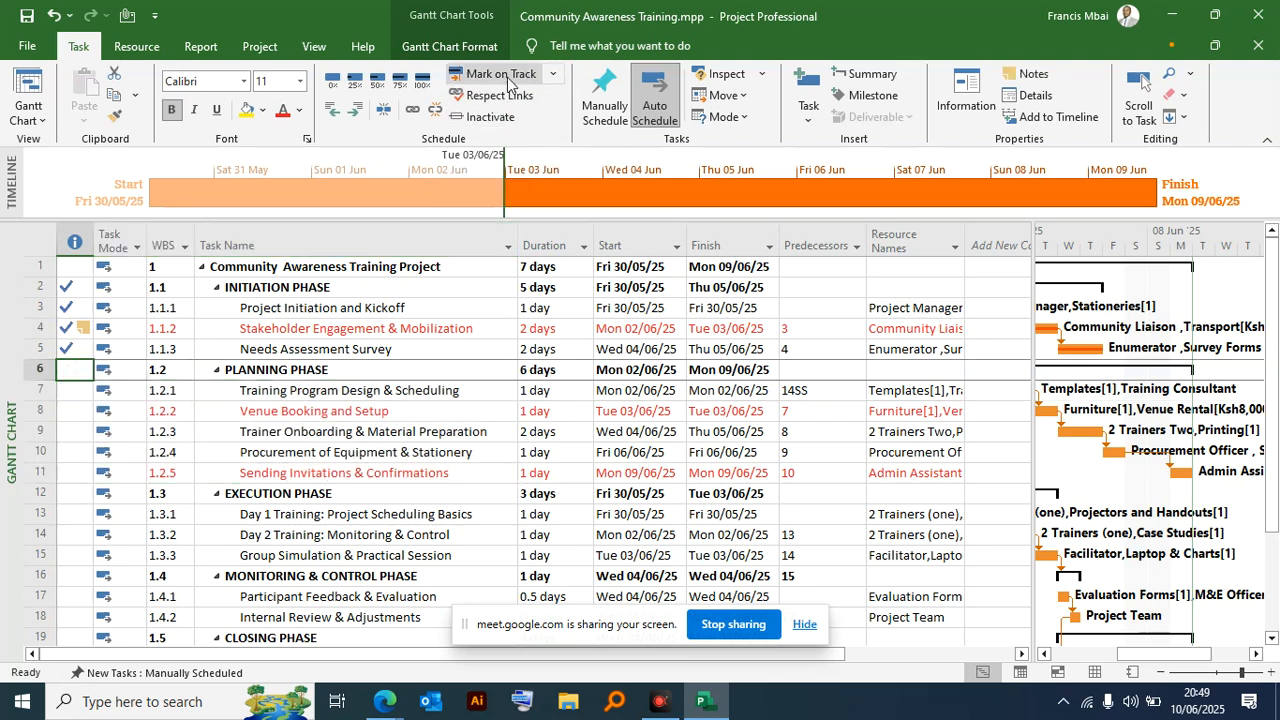
click(553, 74)
click(529, 104)
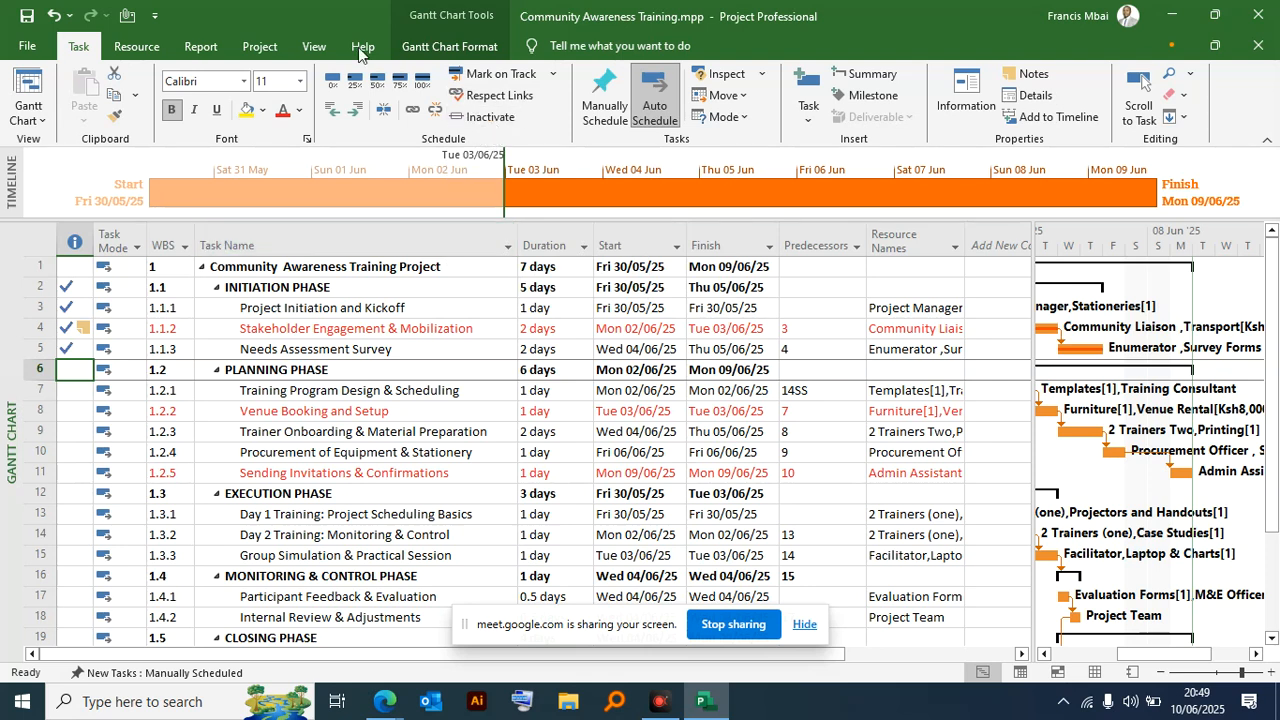
- Check actual and remaining duration, work and cost in the project statistics, and close them
click(256, 50)
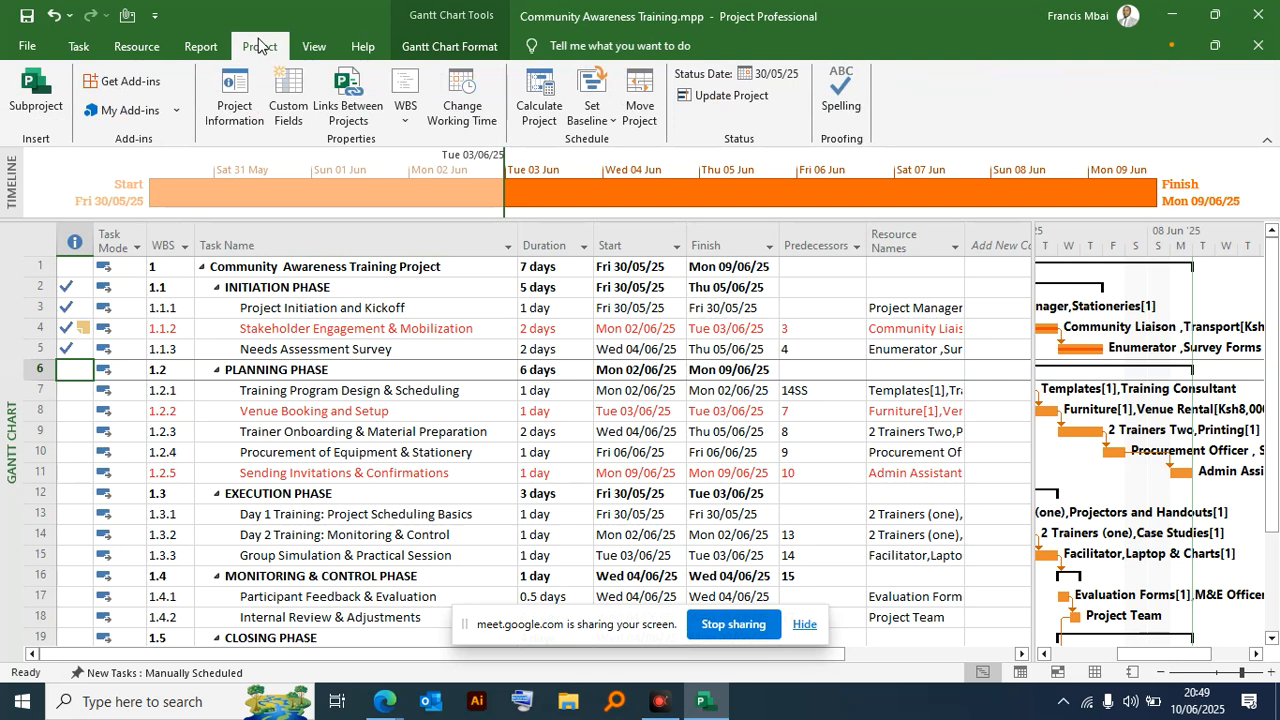
click(233, 92)
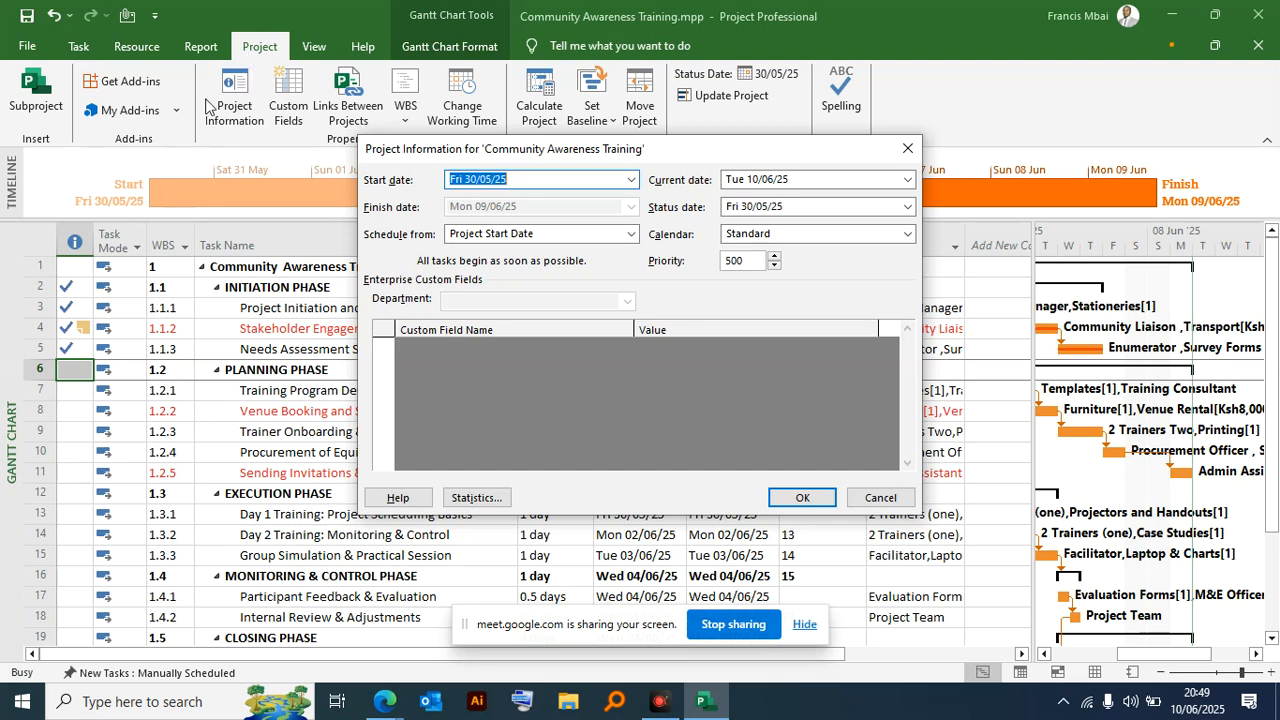
click(475, 497)
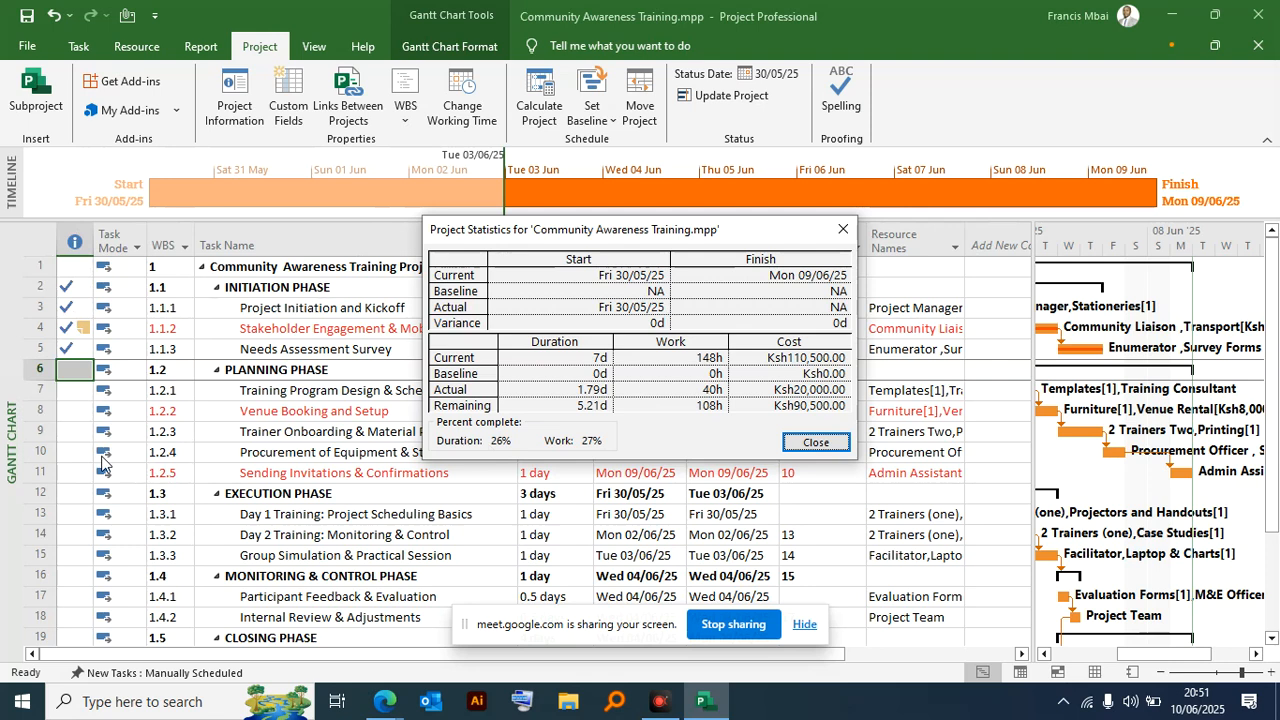
click(844, 236)
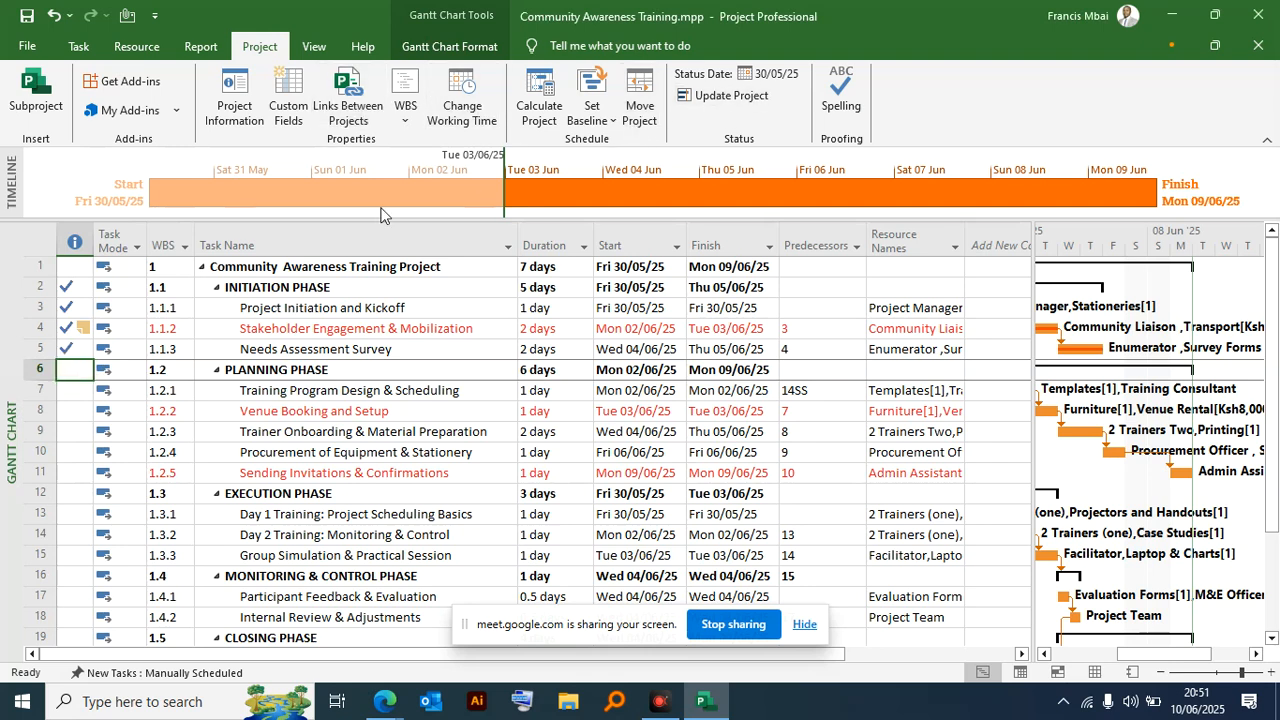
- Set the Planning Phase summary task to 100% complete
click(78, 46)
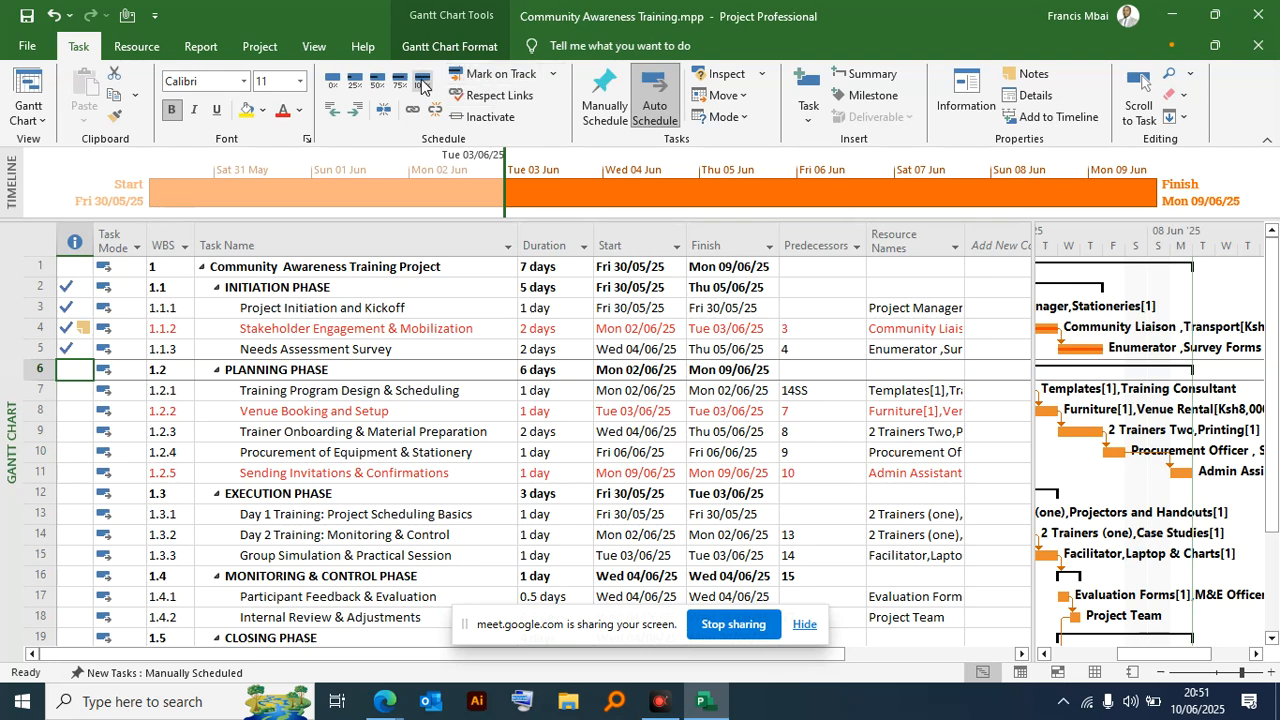
click(421, 85)
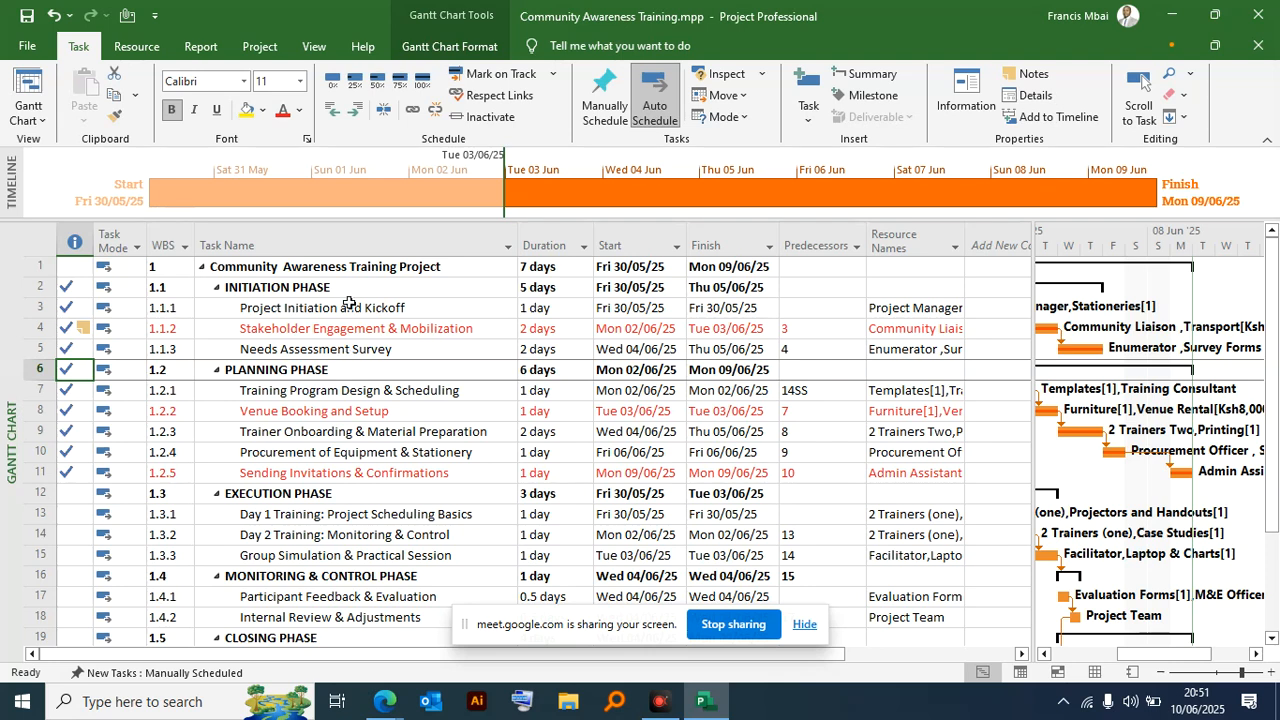
- Recalculate the project with Calculate Project to account for the progress updates
click(258, 46)
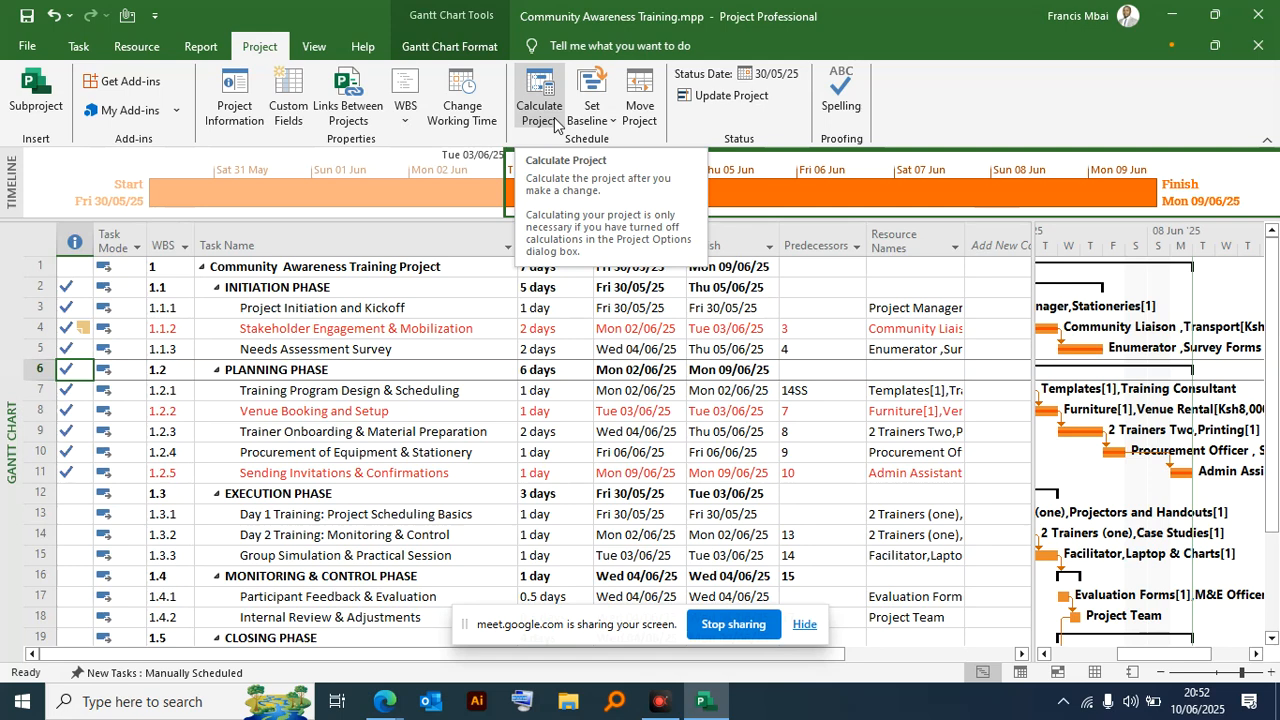
click(551, 121)
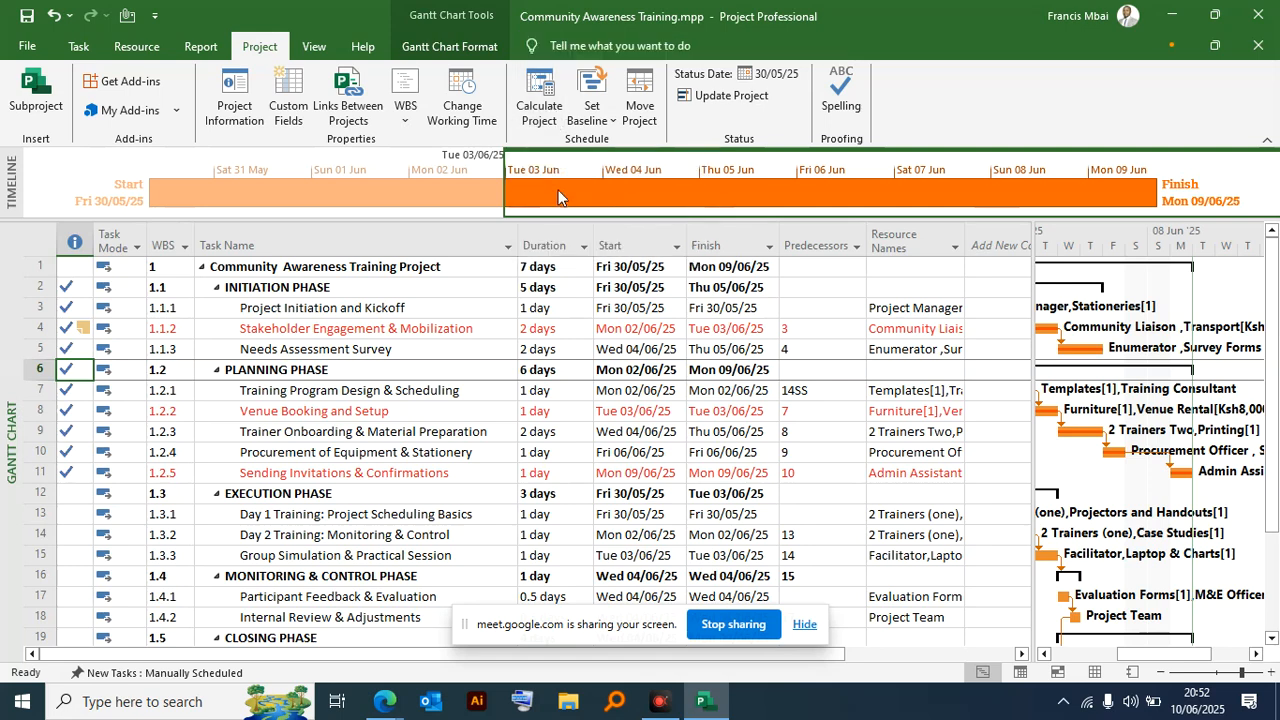
click(537, 93)
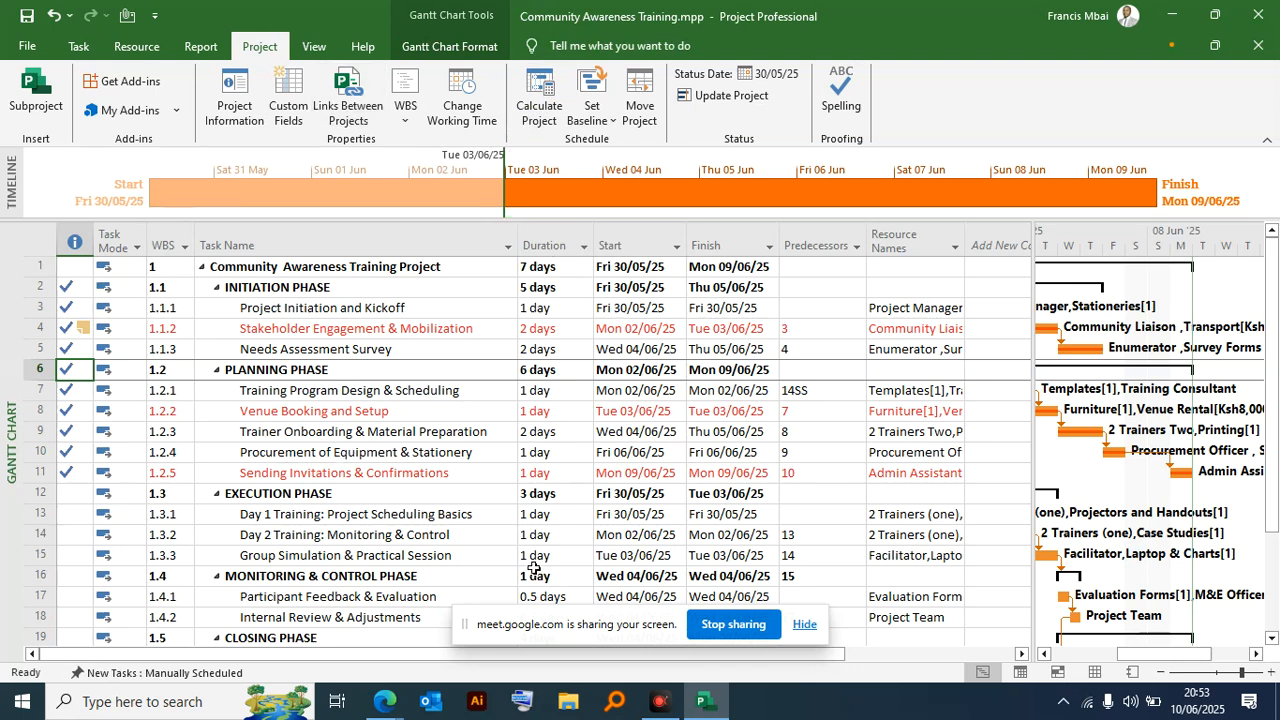
- Run Calculate Project again on the whole training schedule
click(551, 97)
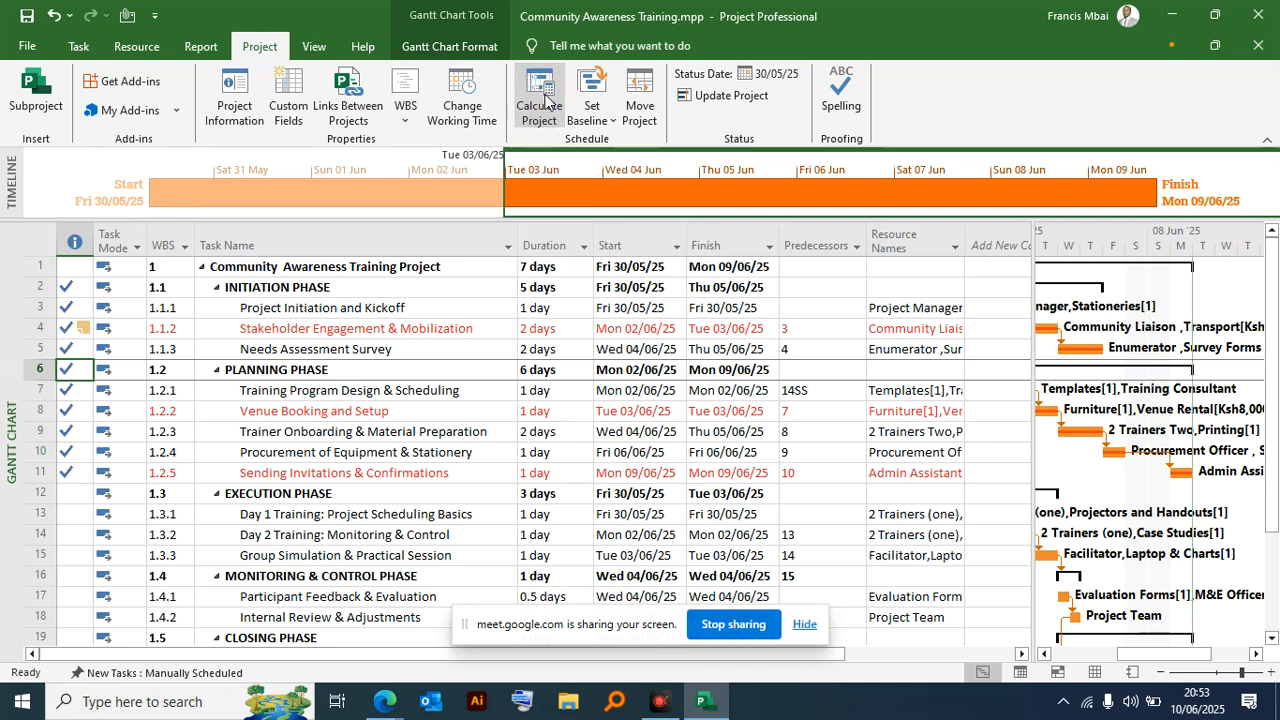
click(533, 113)
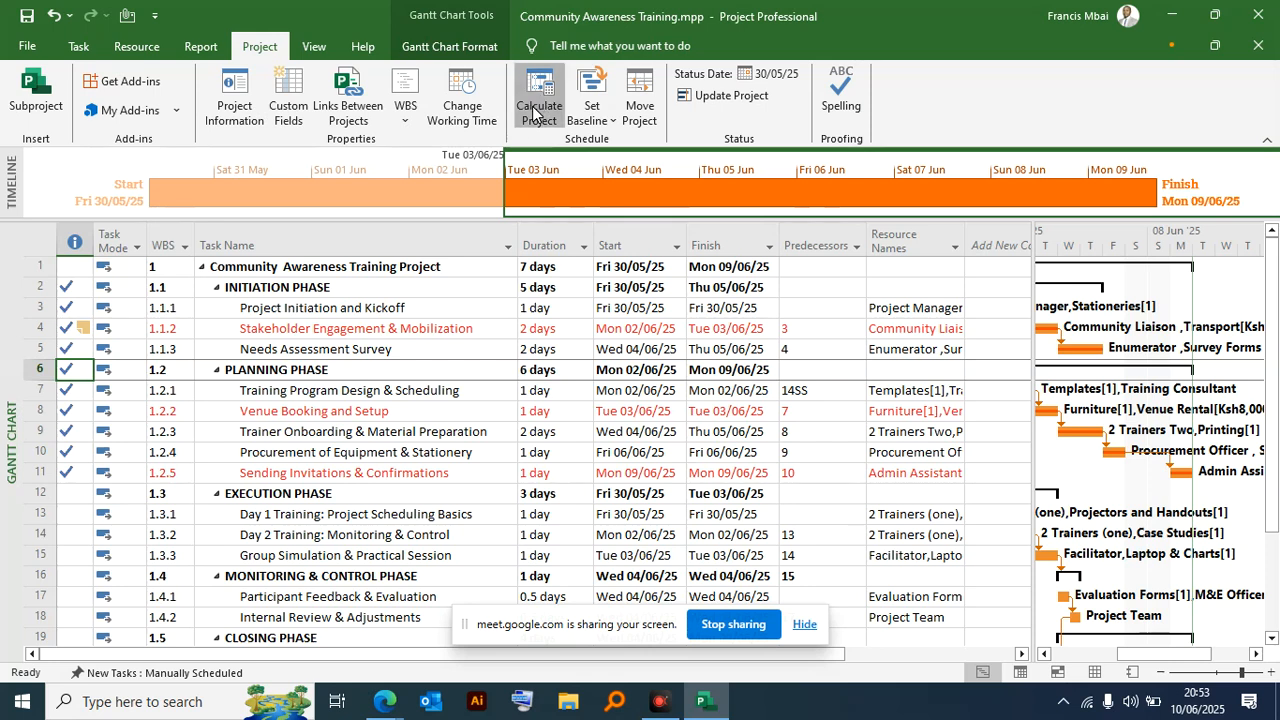
click(625, 327)
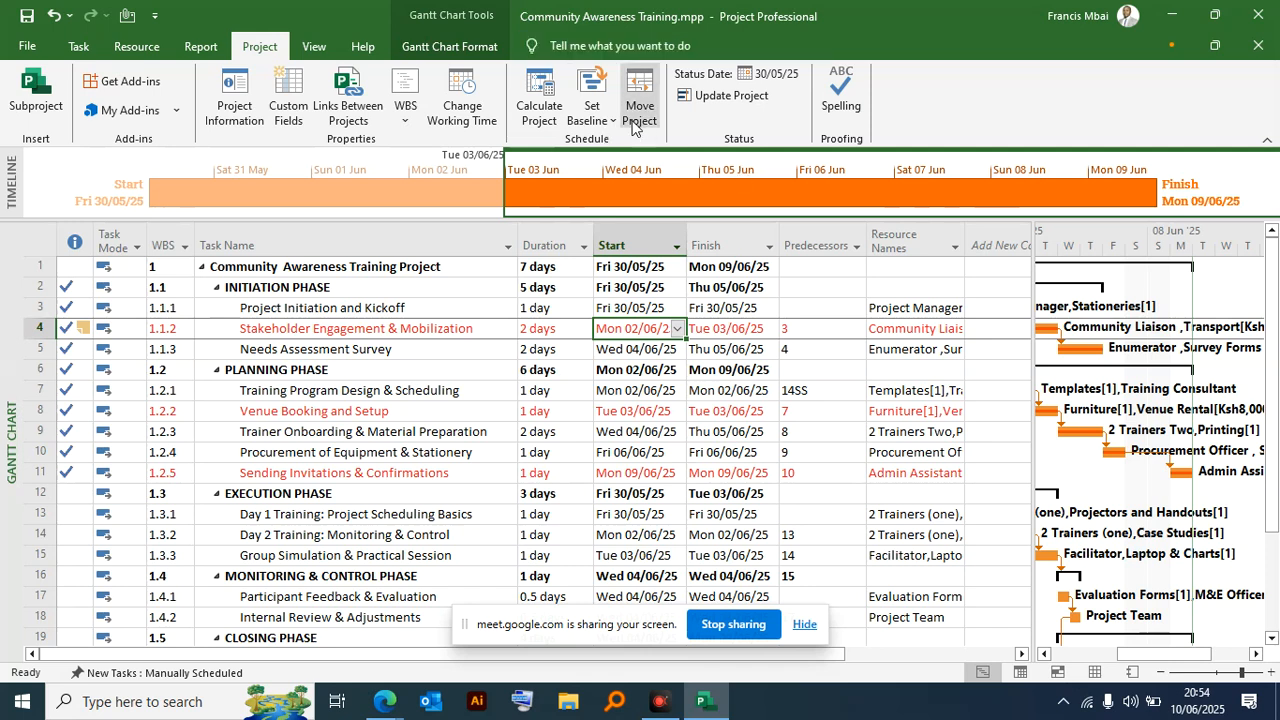
- Set an interim plan for the entire project, copying Scheduled Start/Finish into Start1/Finish1
click(608, 119)
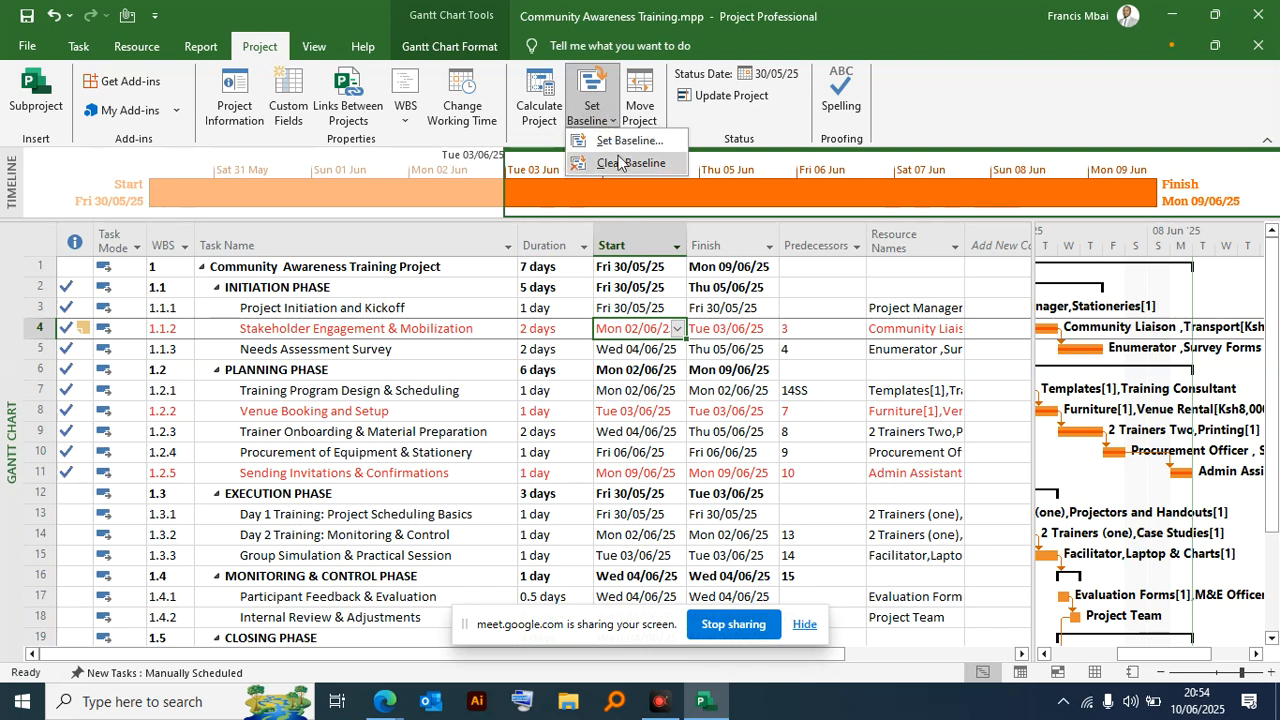
click(618, 141)
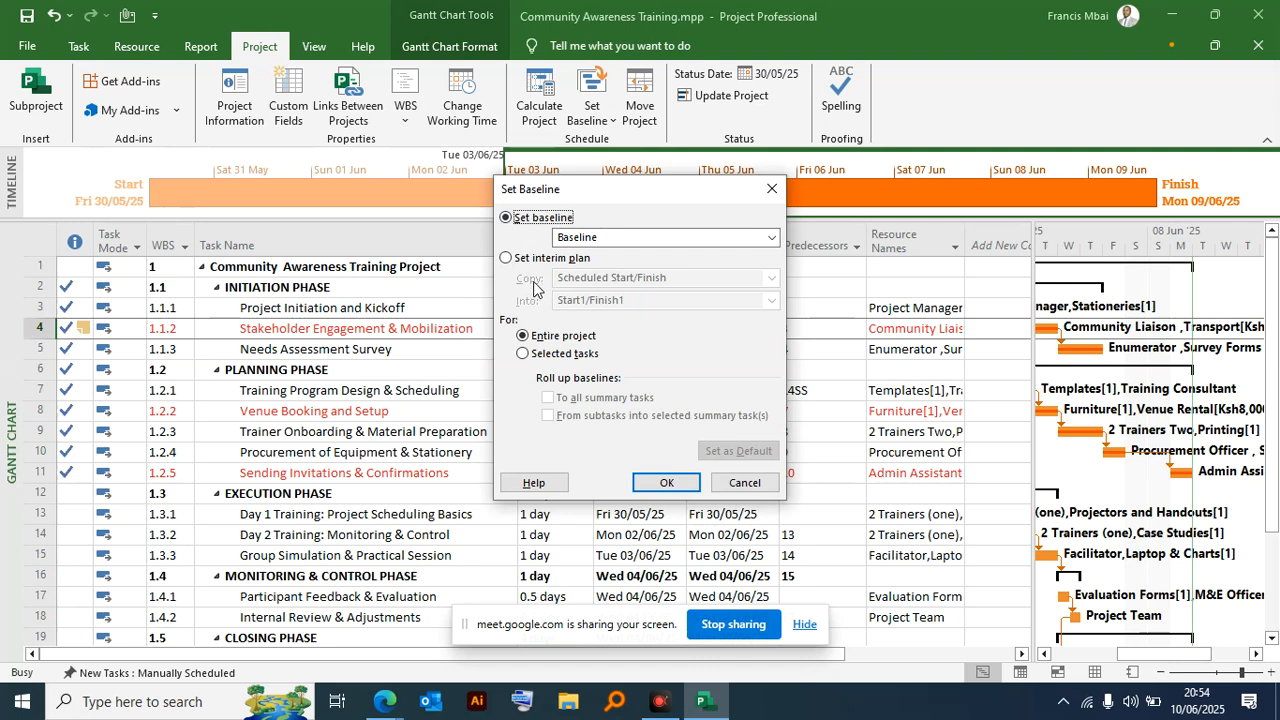
click(676, 238)
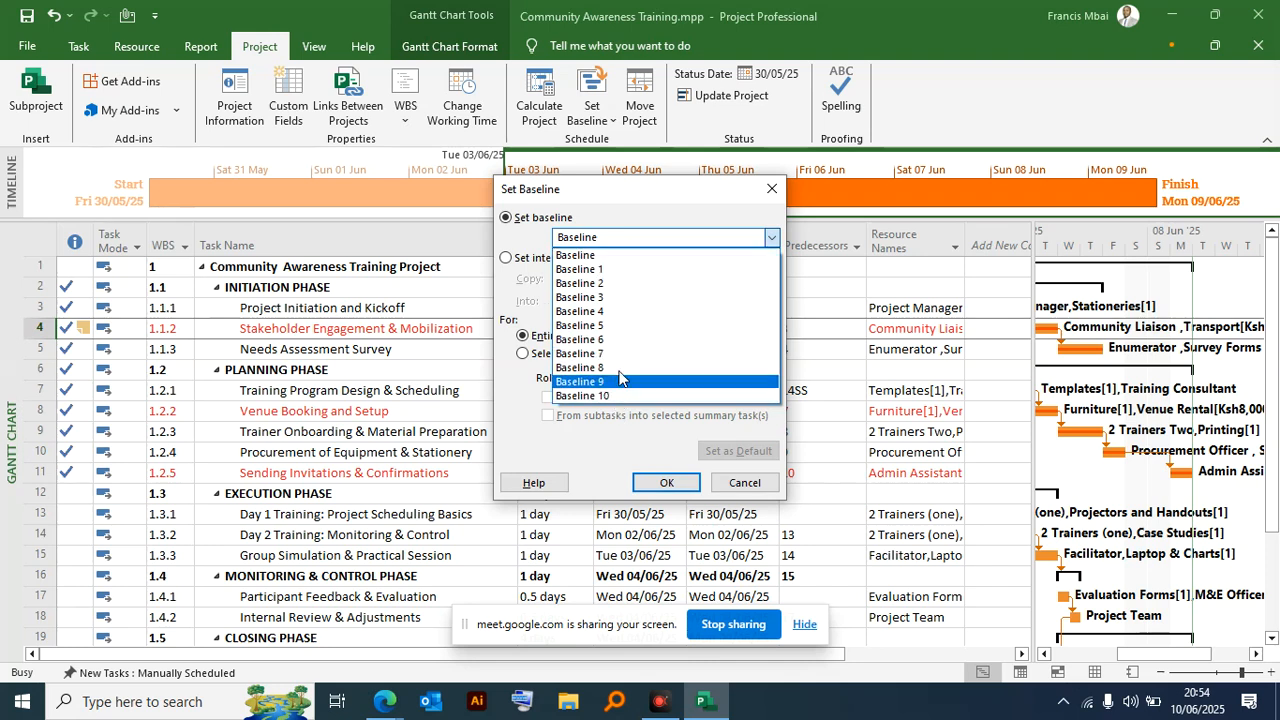
click(639, 204)
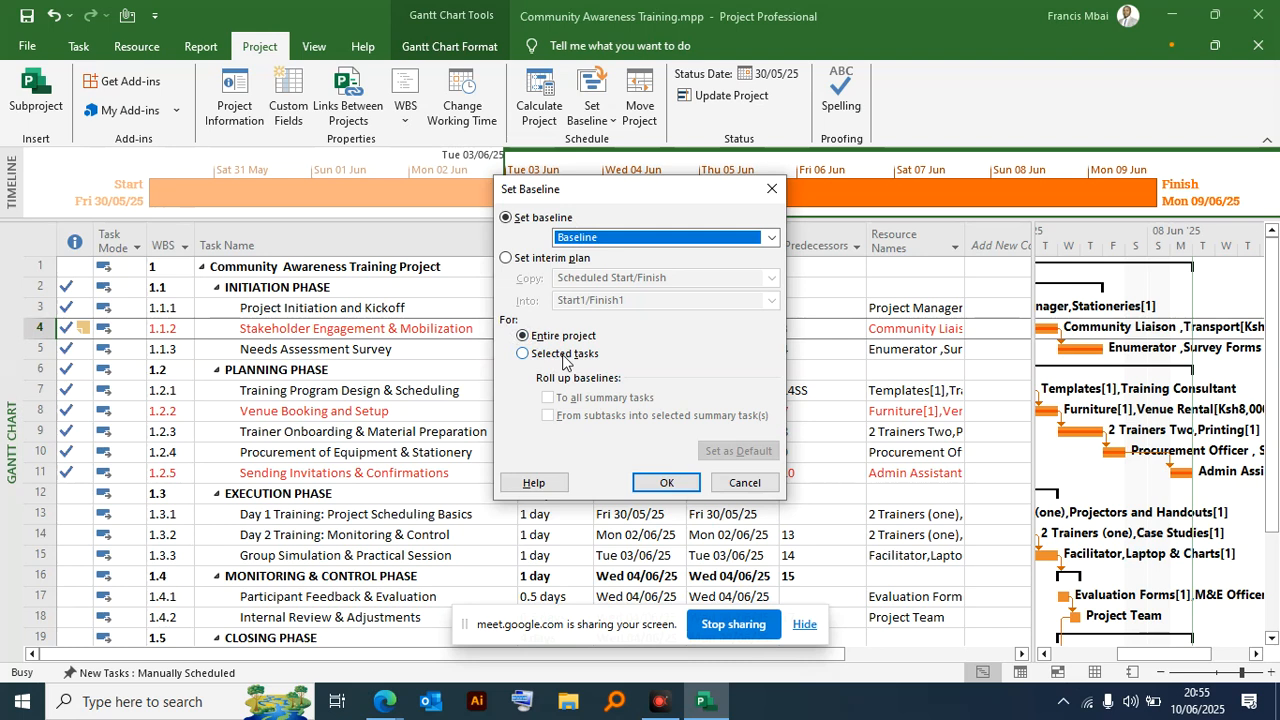
click(521, 258)
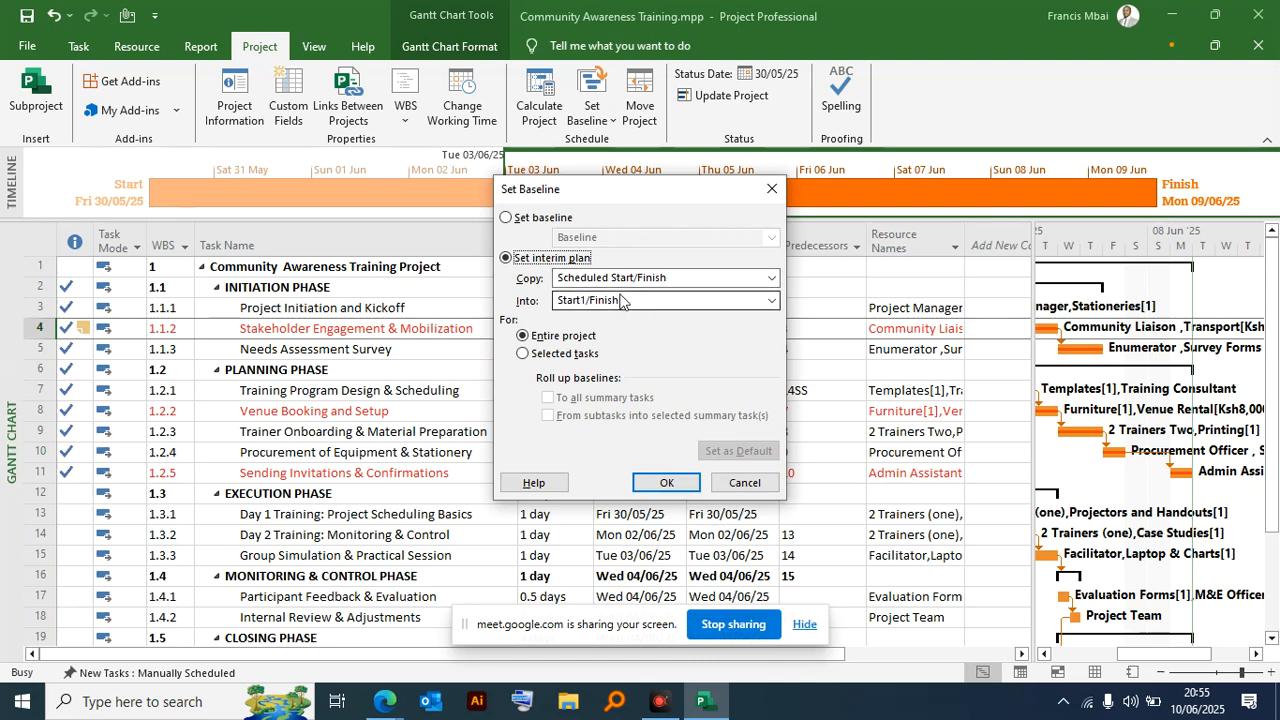
click(722, 301)
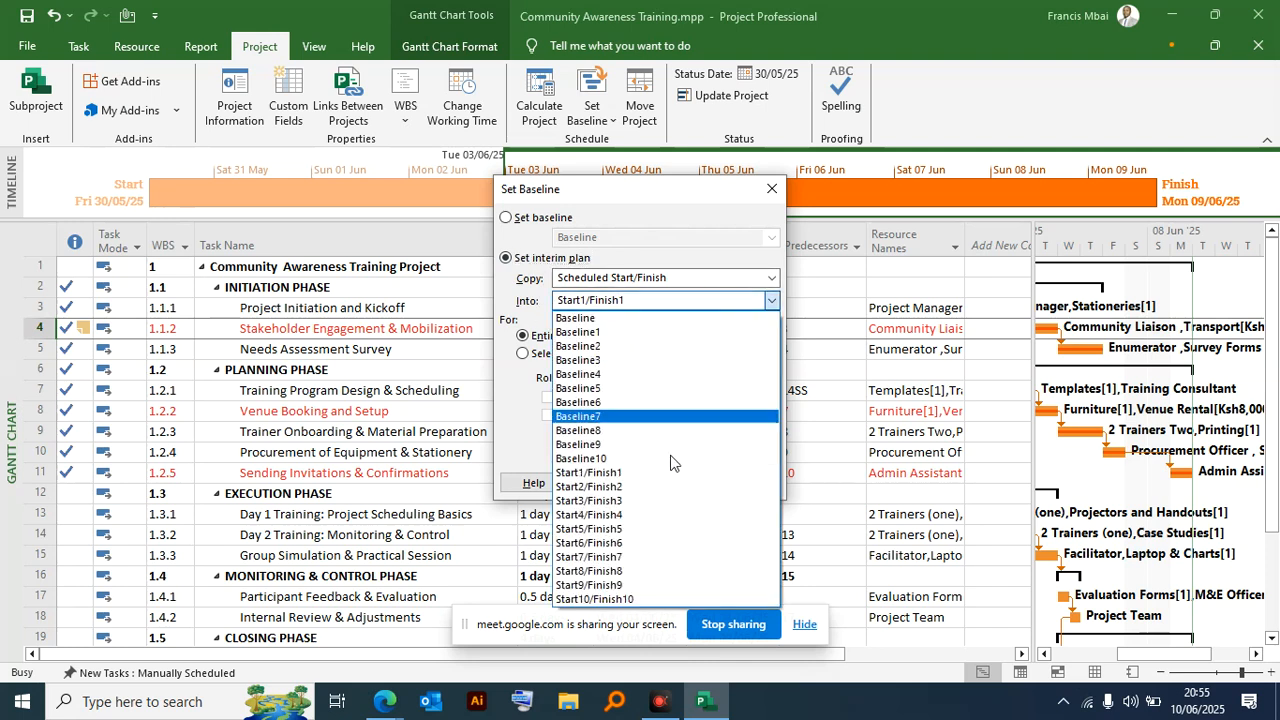
click(636, 278)
click(640, 278)
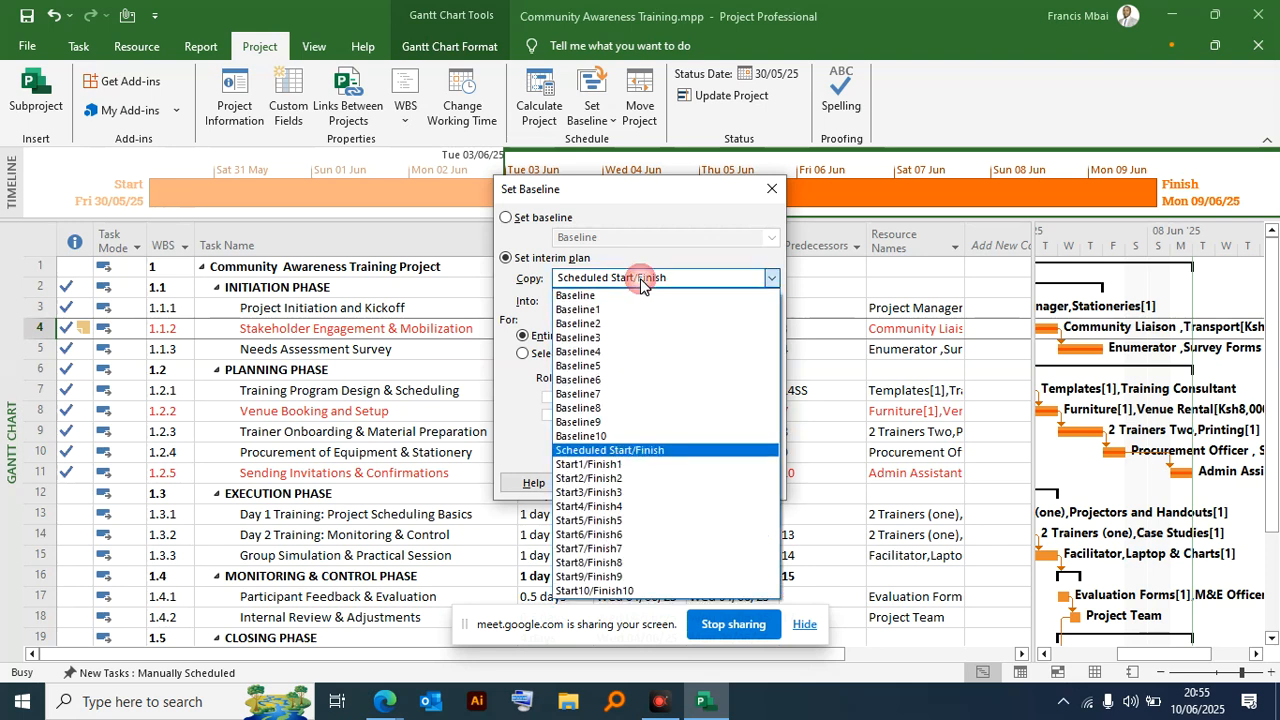
click(537, 284)
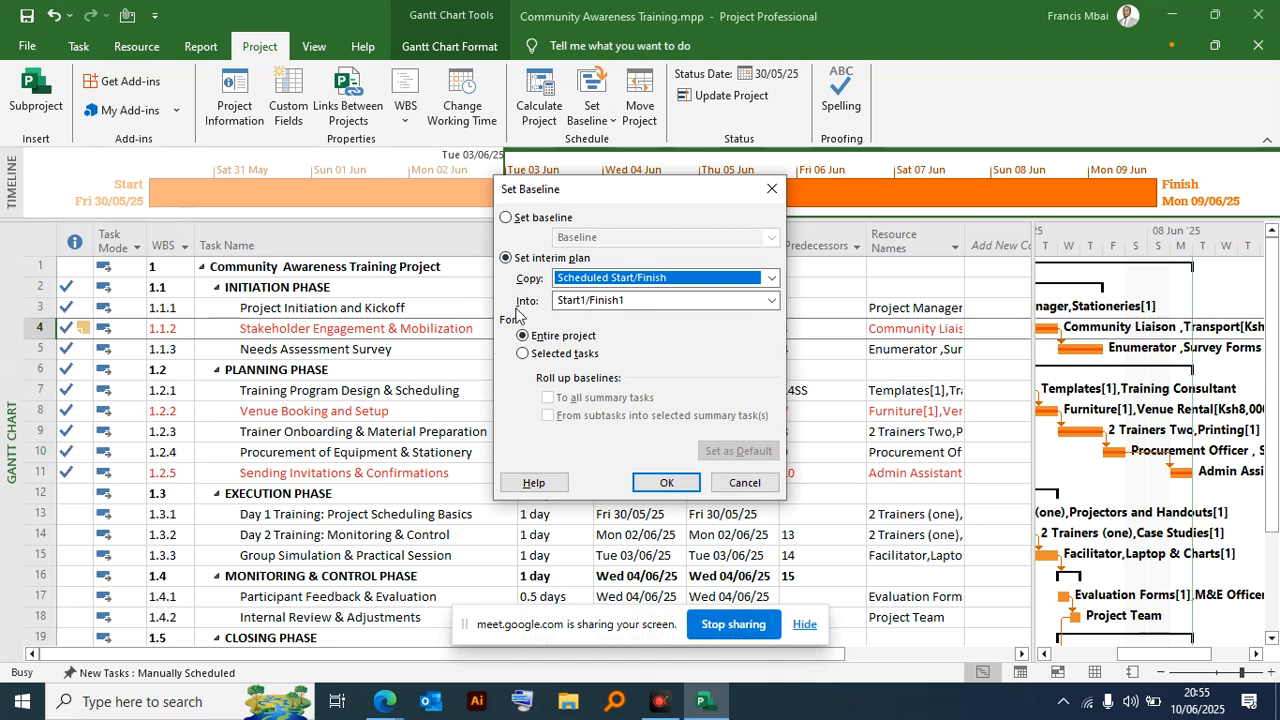
click(524, 338)
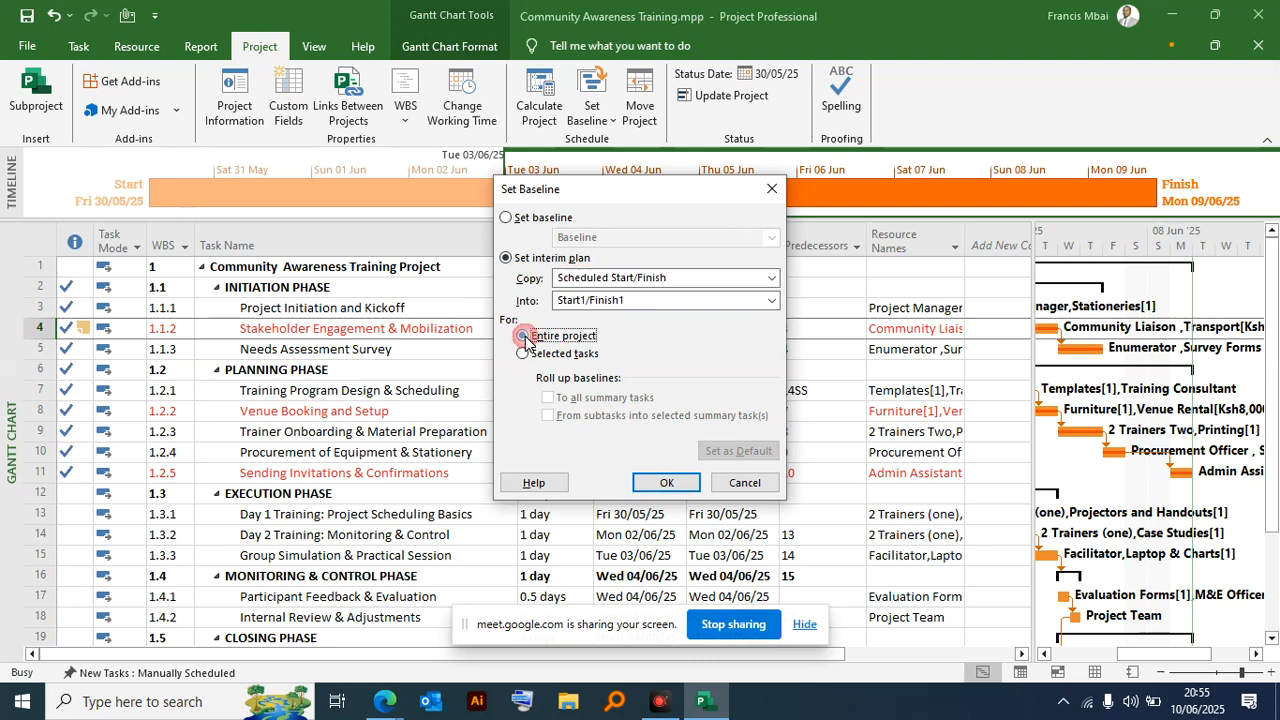
click(666, 482)
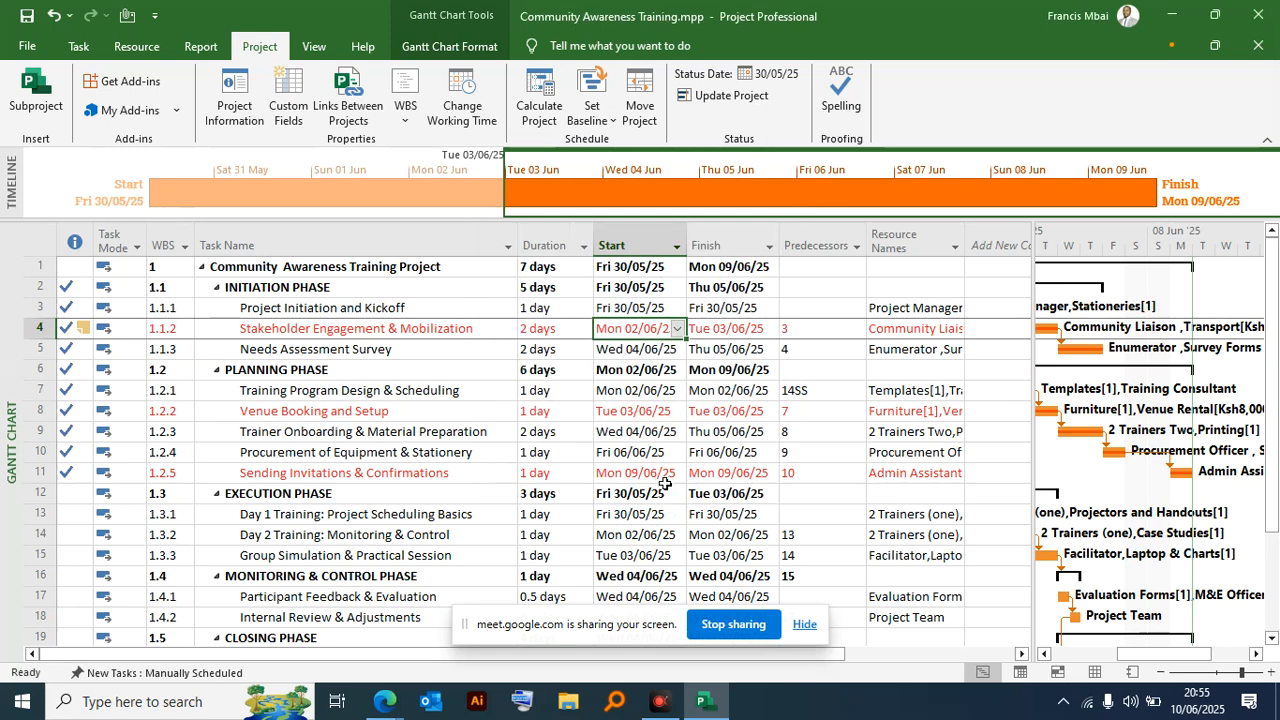
click(748, 431)
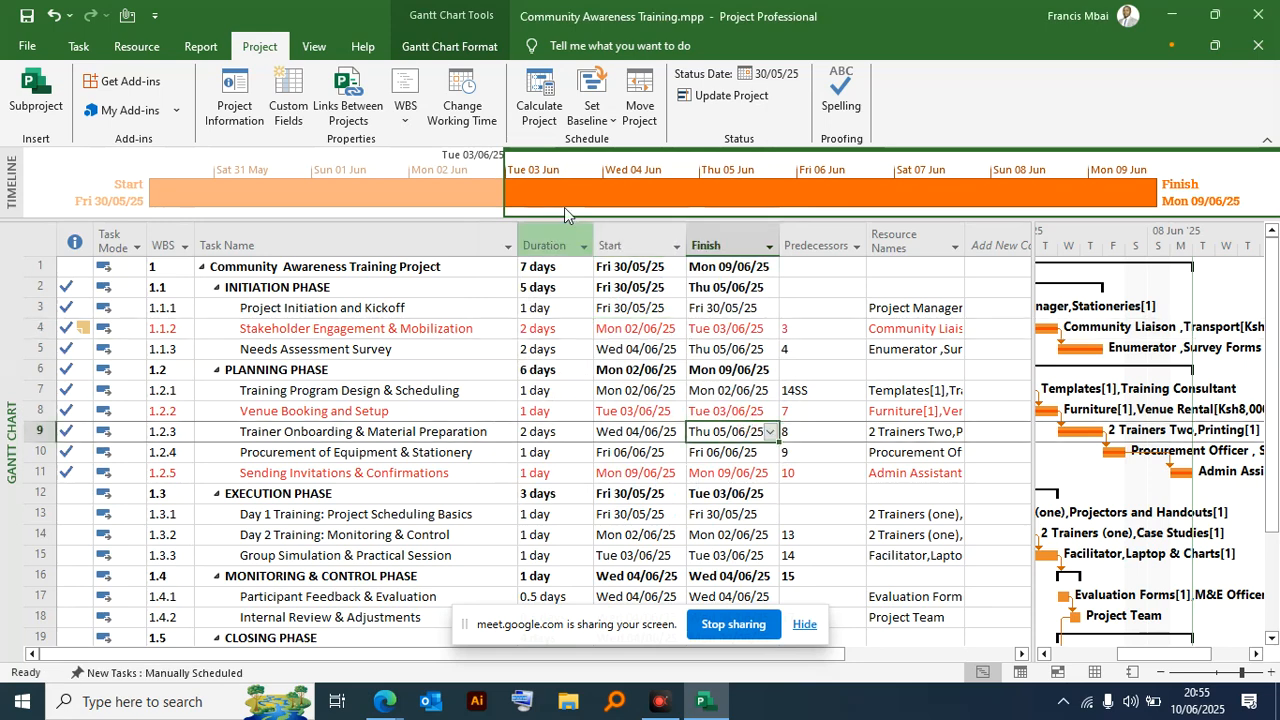
- Set the default Baseline for the entire project
click(611, 114)
click(618, 136)
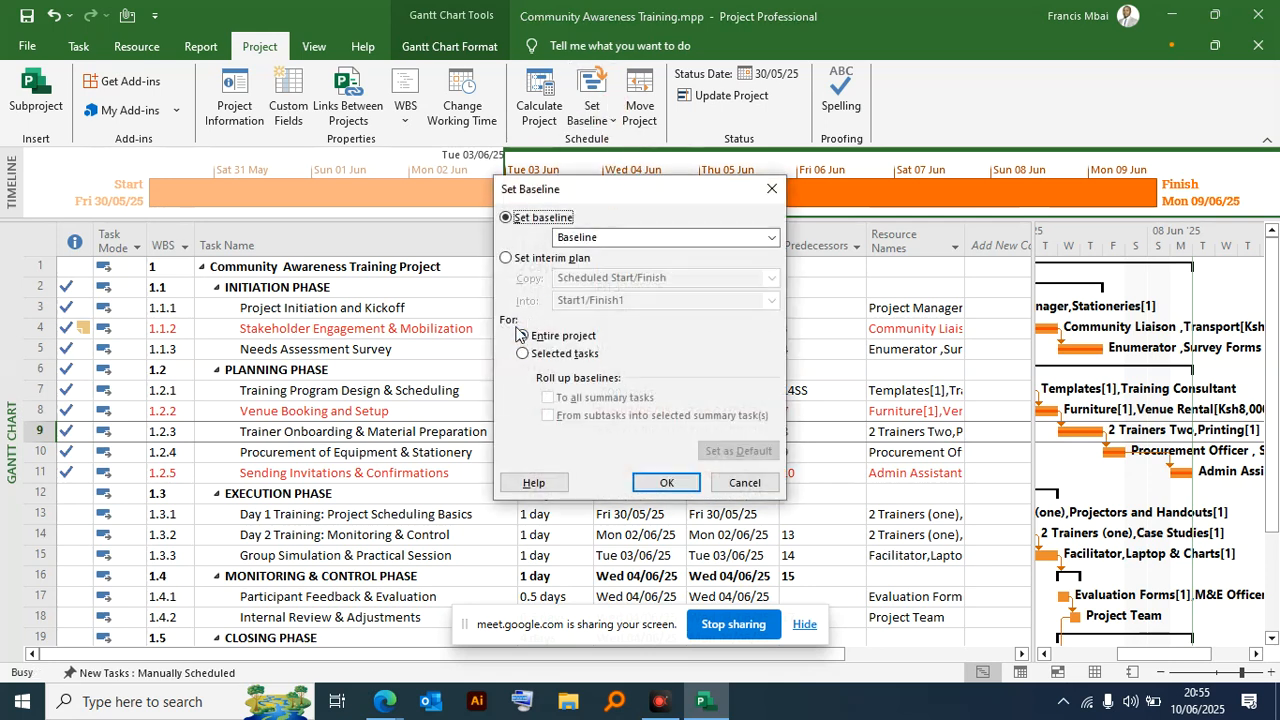
click(613, 237)
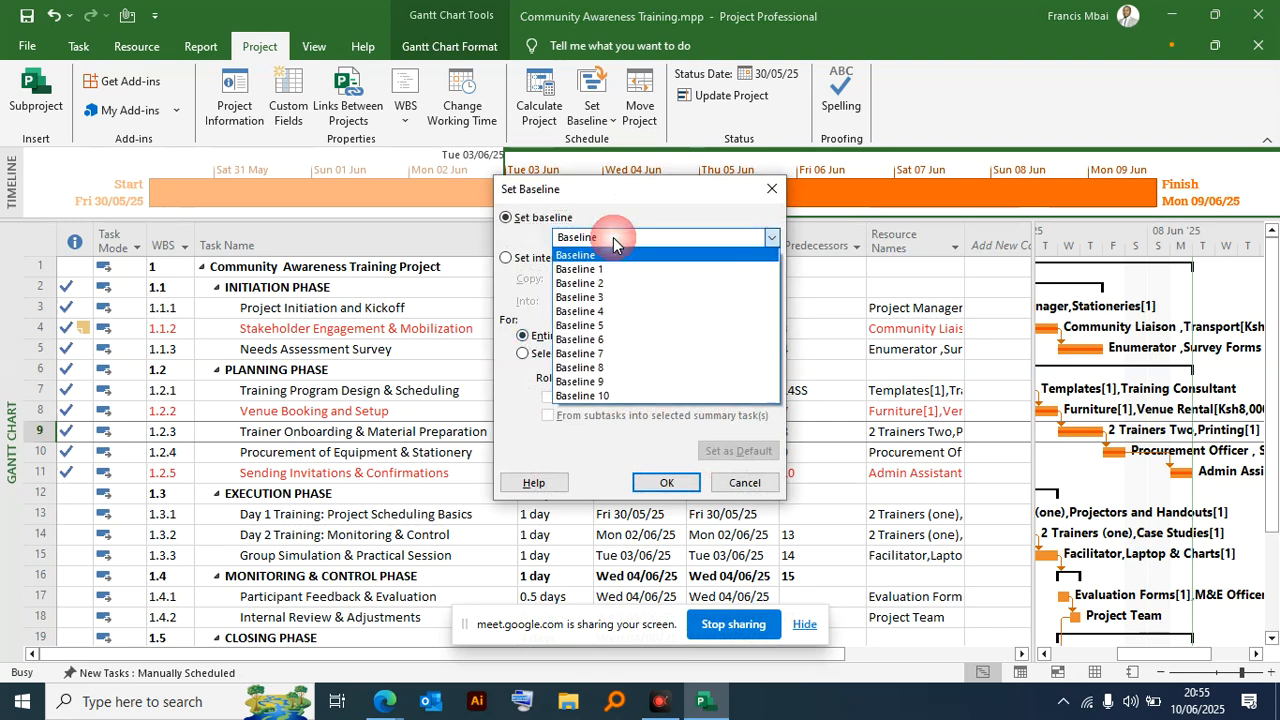
click(537, 346)
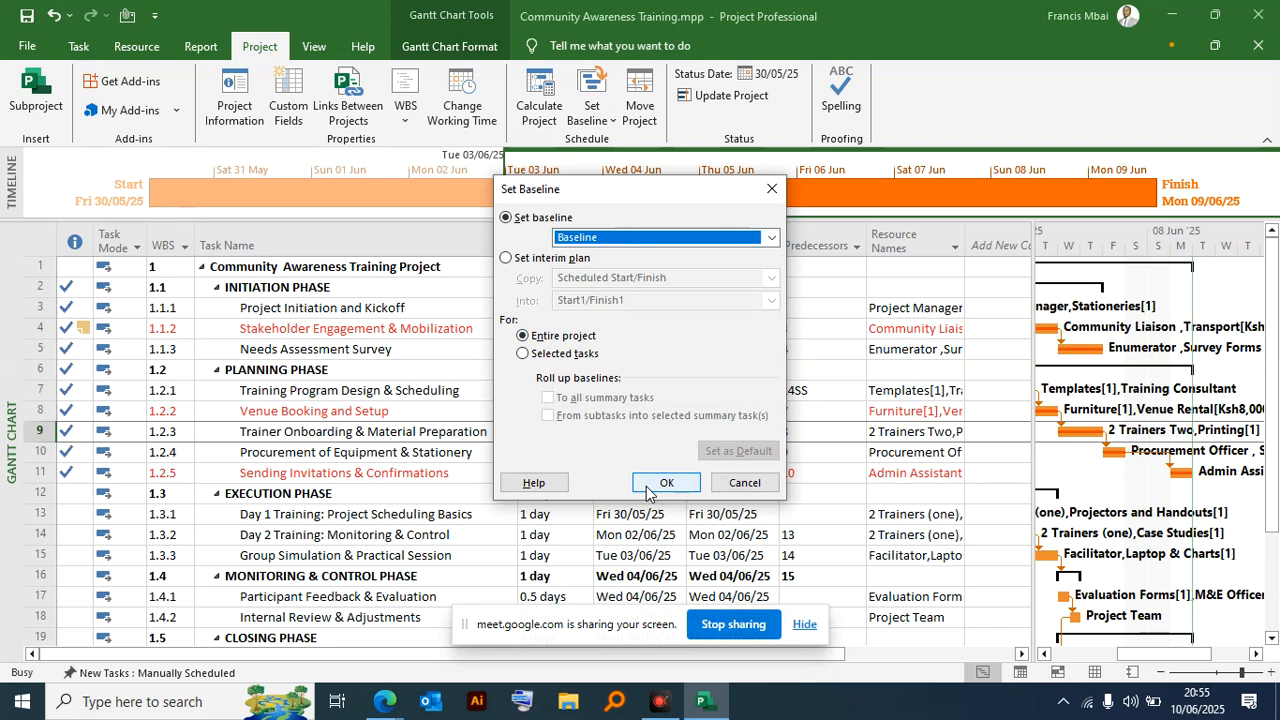
click(679, 484)
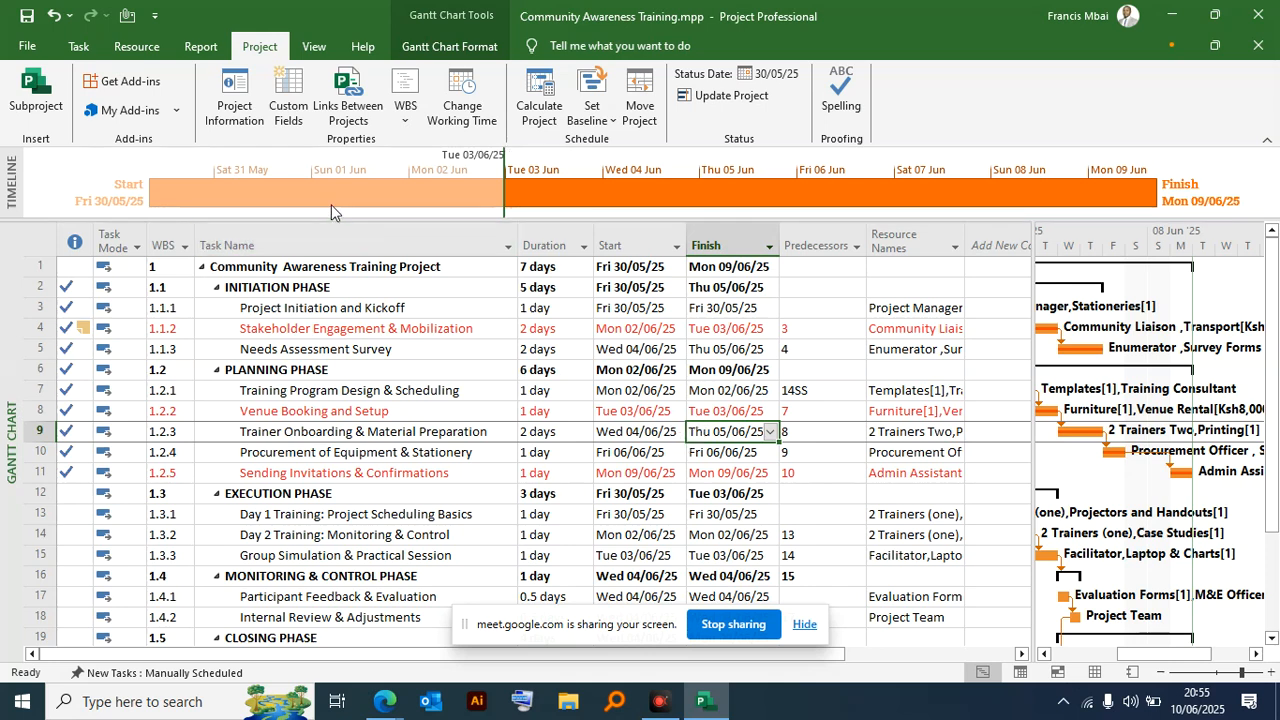
- Compare current, baseline, actual and remaining duration, work and cost in the project statistics, and close them
click(231, 85)
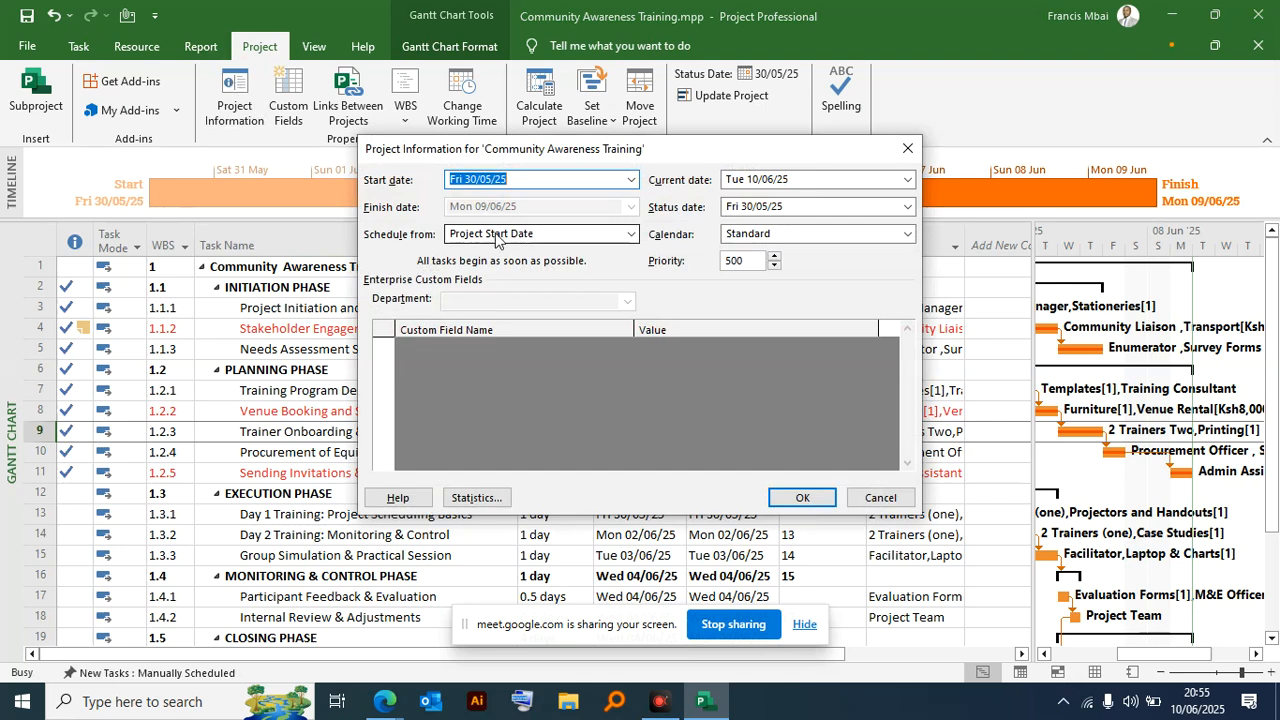
click(469, 500)
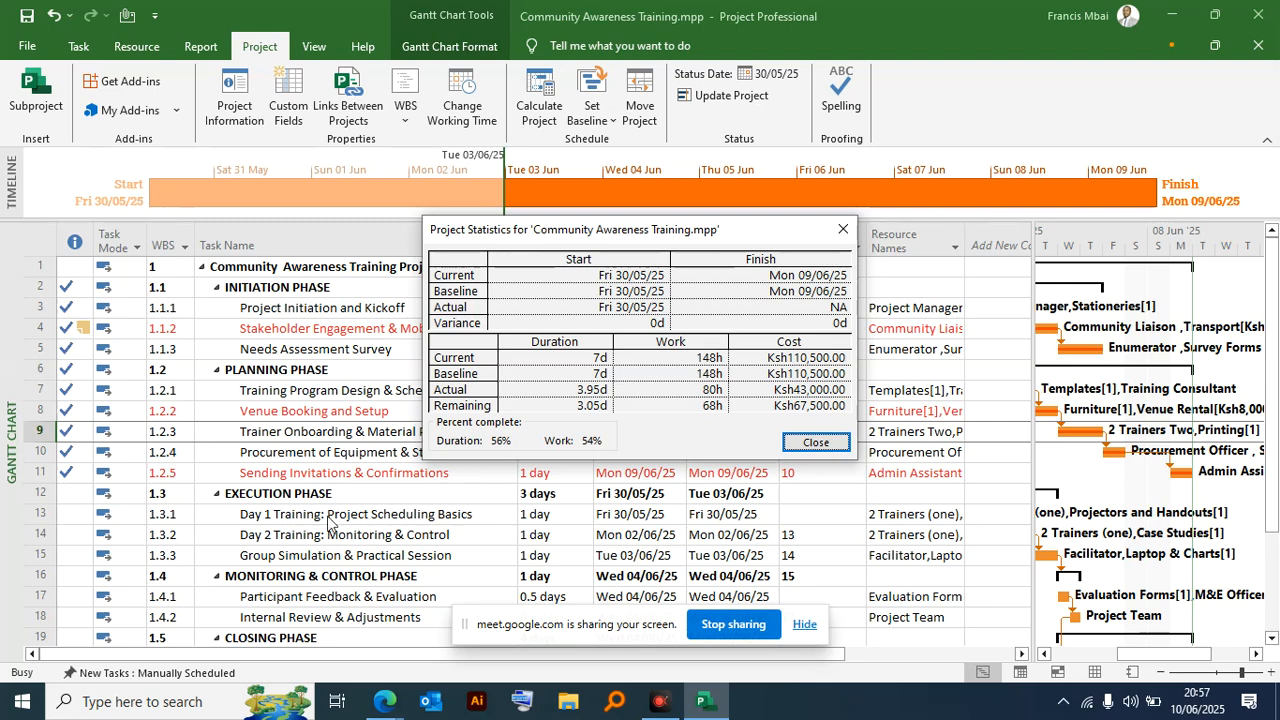
drag(566, 237, 313, 93)
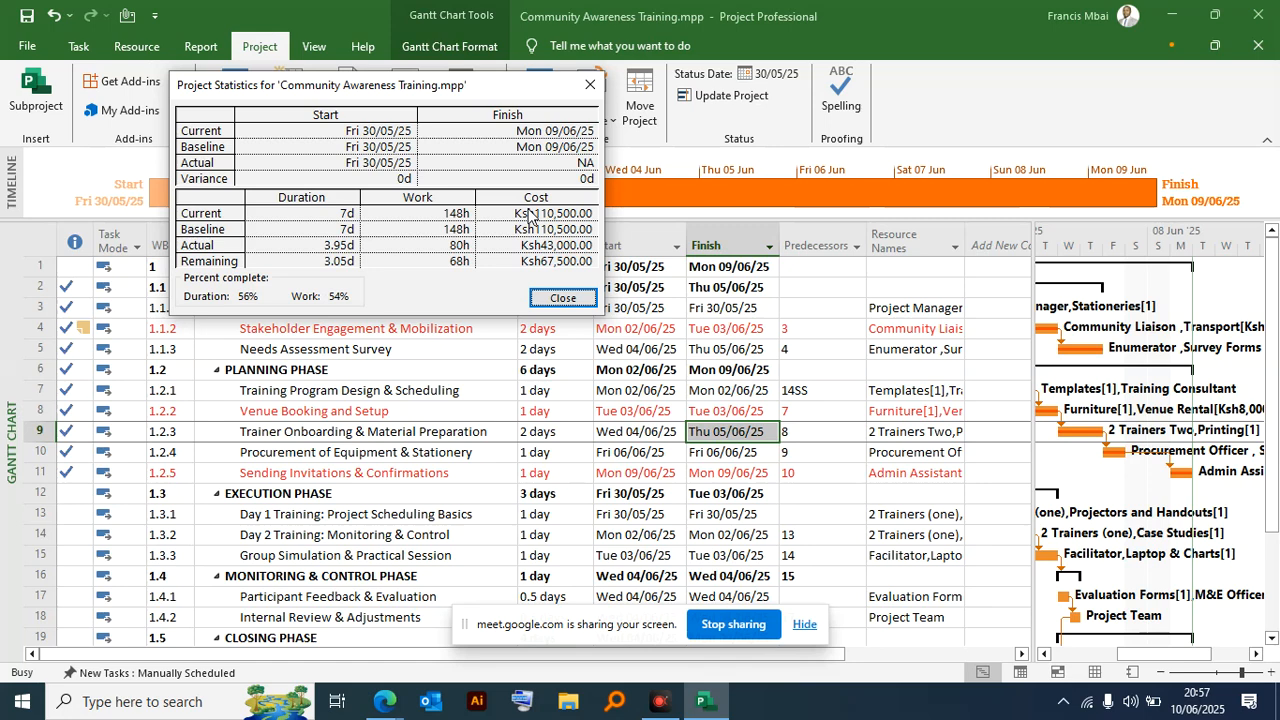
drag(459, 90, 602, 85)
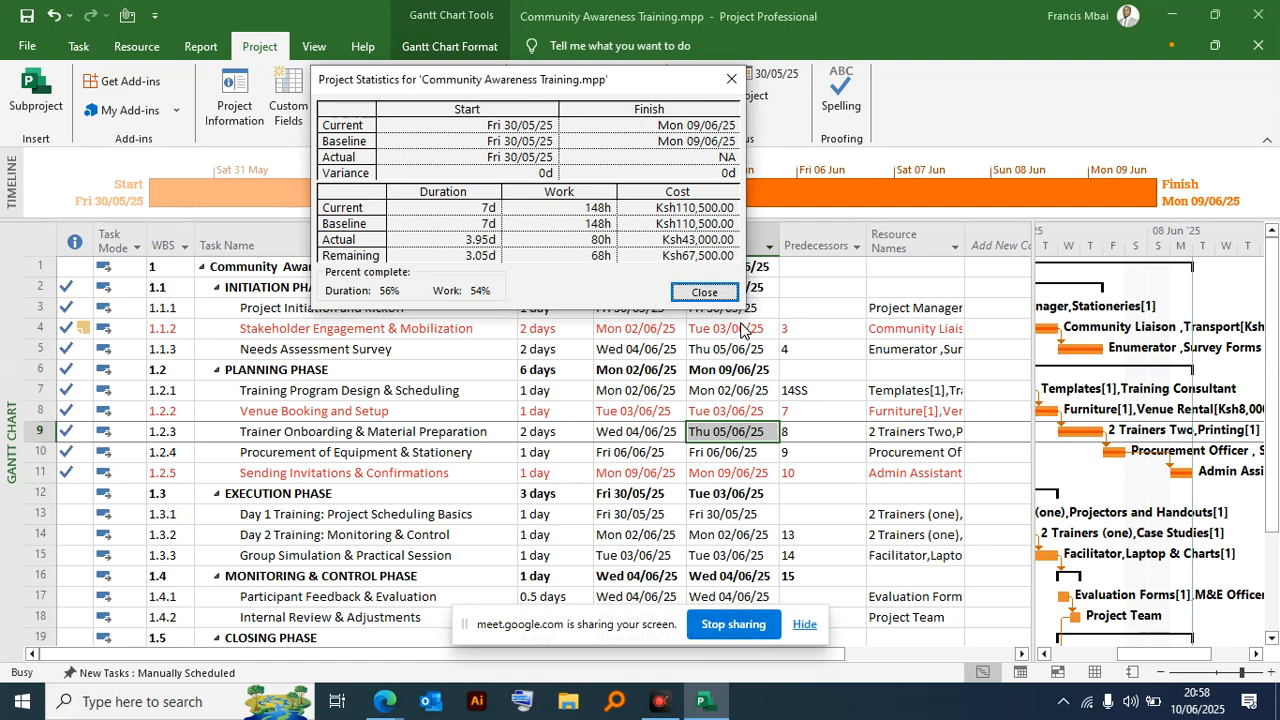
click(706, 292)
click(706, 292)
- Set the Execution Phase summary task to 100% complete
scroll(80, 460, down, 2)
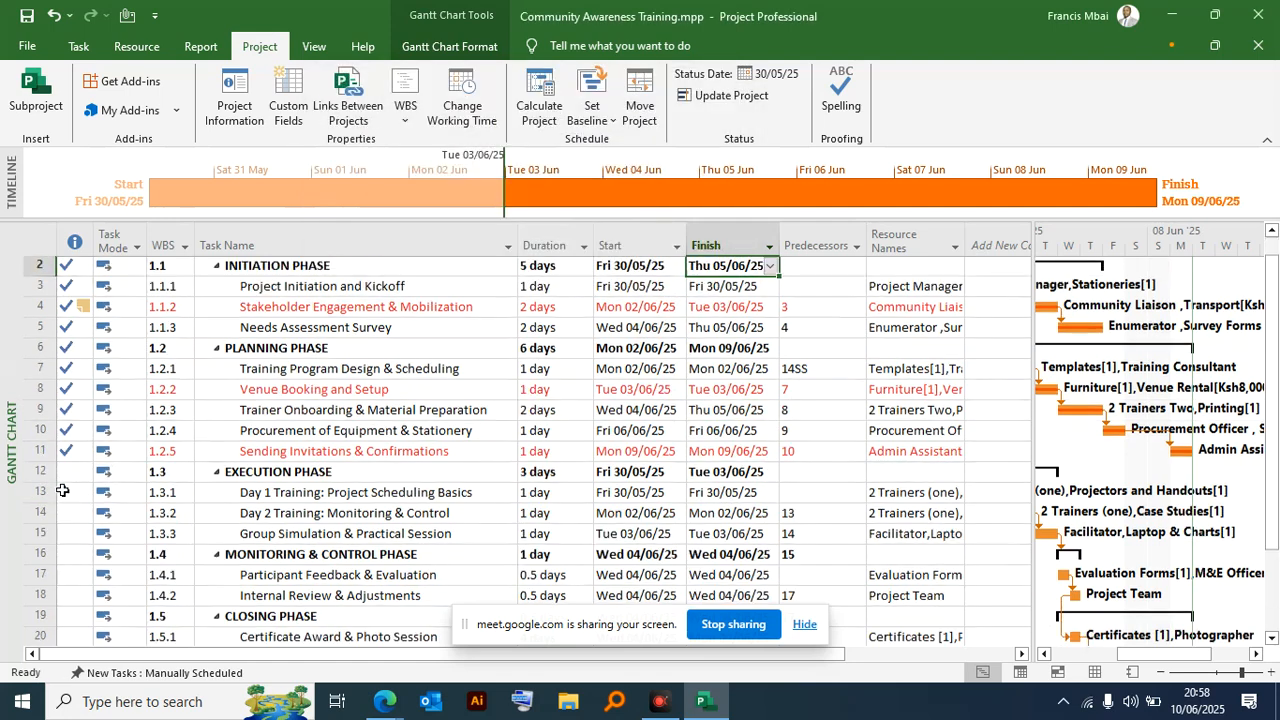
click(73, 372)
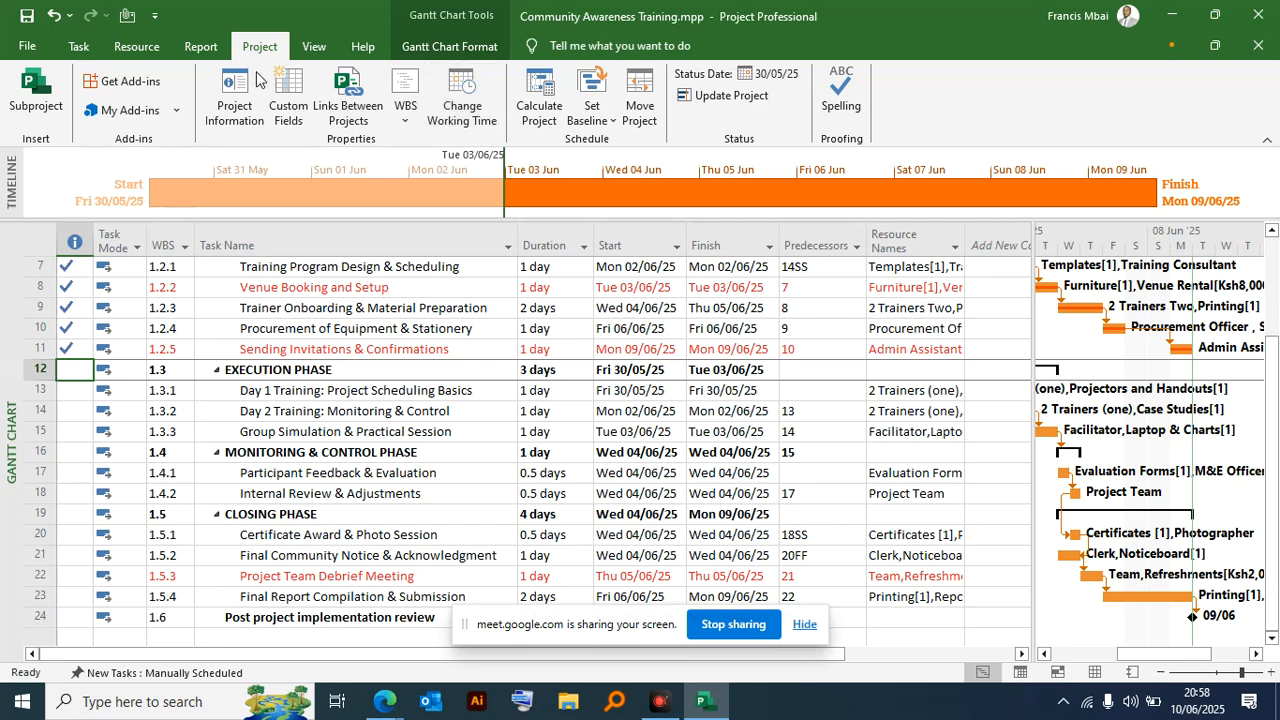
click(80, 47)
click(417, 77)
- Set the Monitoring & Control Phase and Closing Phase summary tasks to 100% complete
scroll(180, 398, down, 2)
scroll(180, 398, down, 2)
click(74, 328)
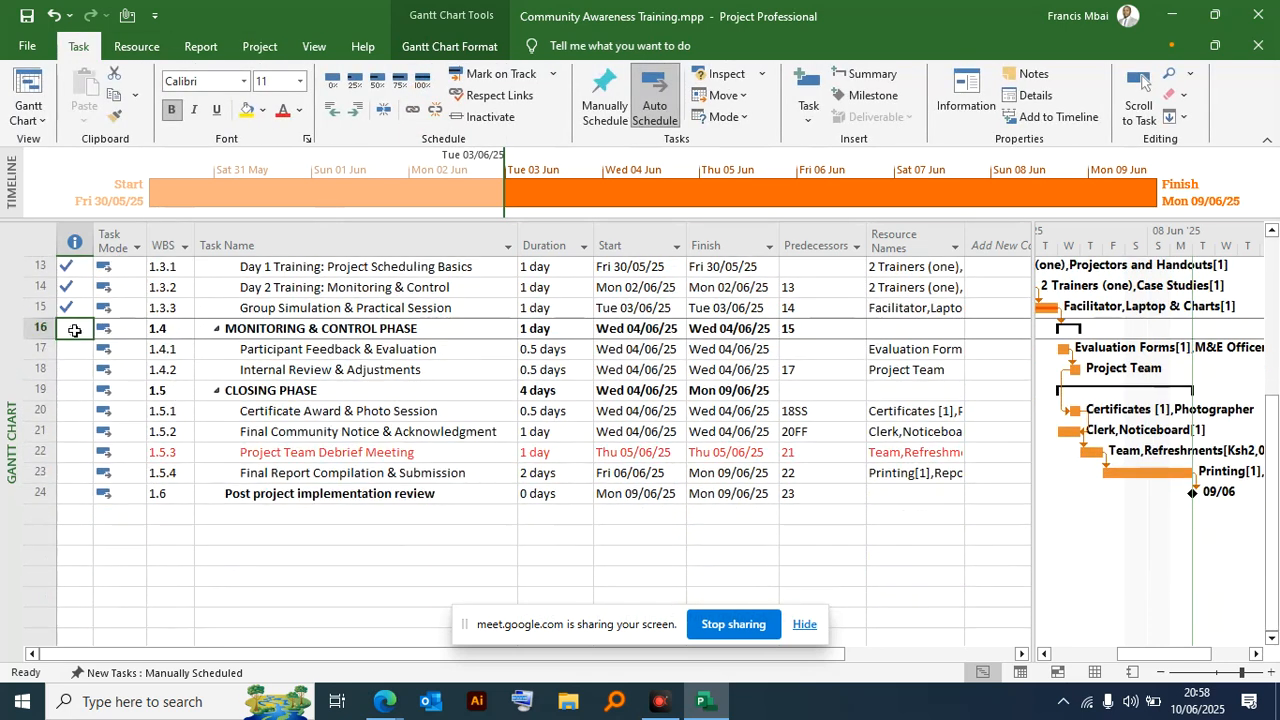
click(420, 90)
click(74, 392)
click(422, 80)
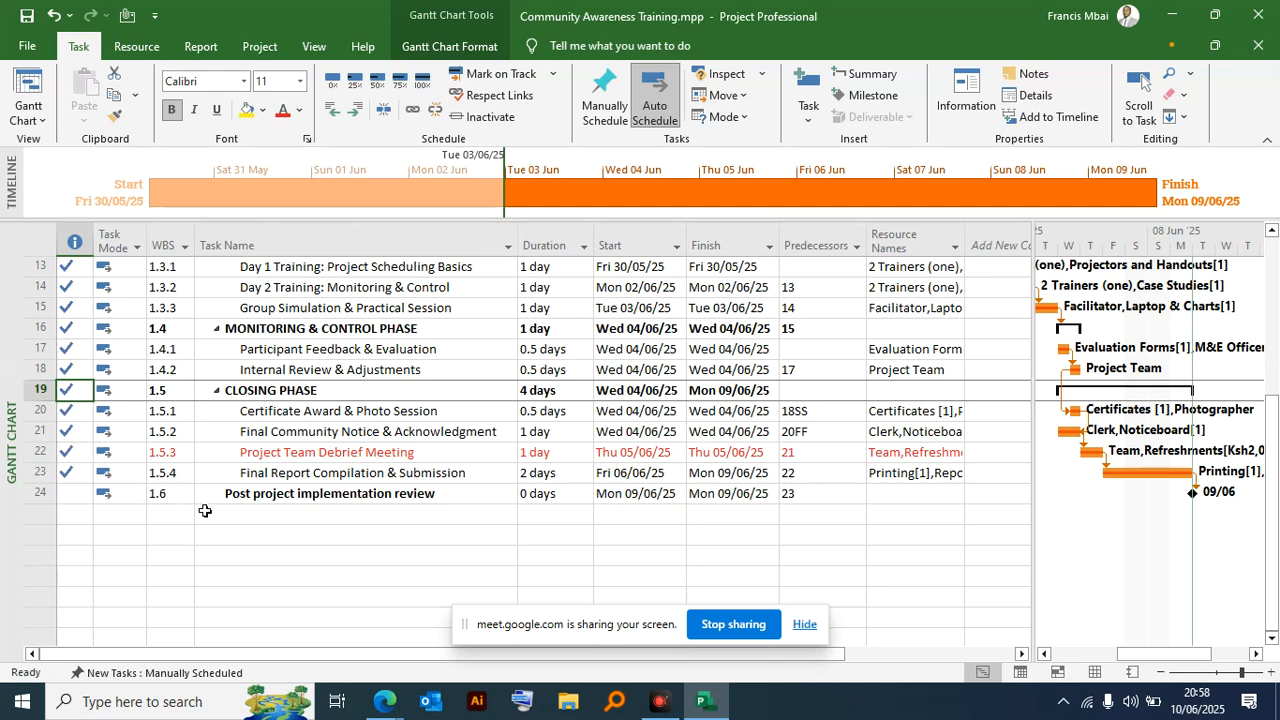
- Mark the Post project implementation review milestone as 100% complete
click(86, 494)
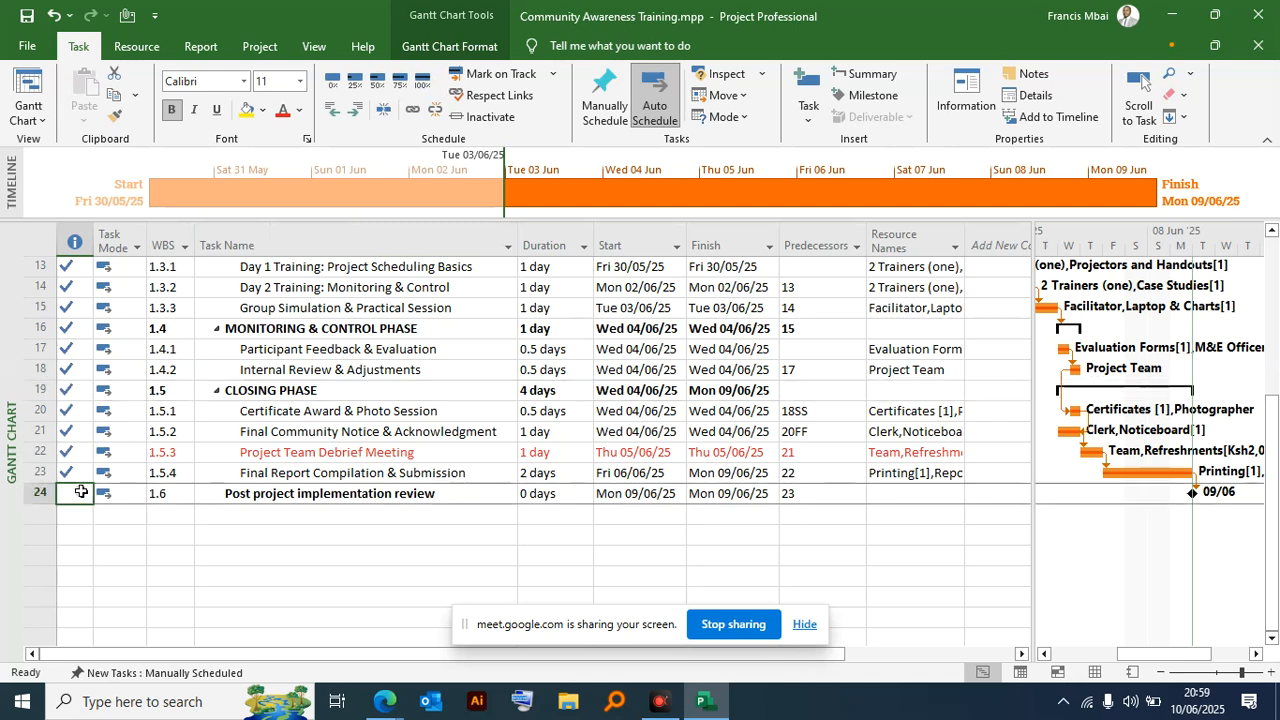
click(422, 80)
click(646, 369)
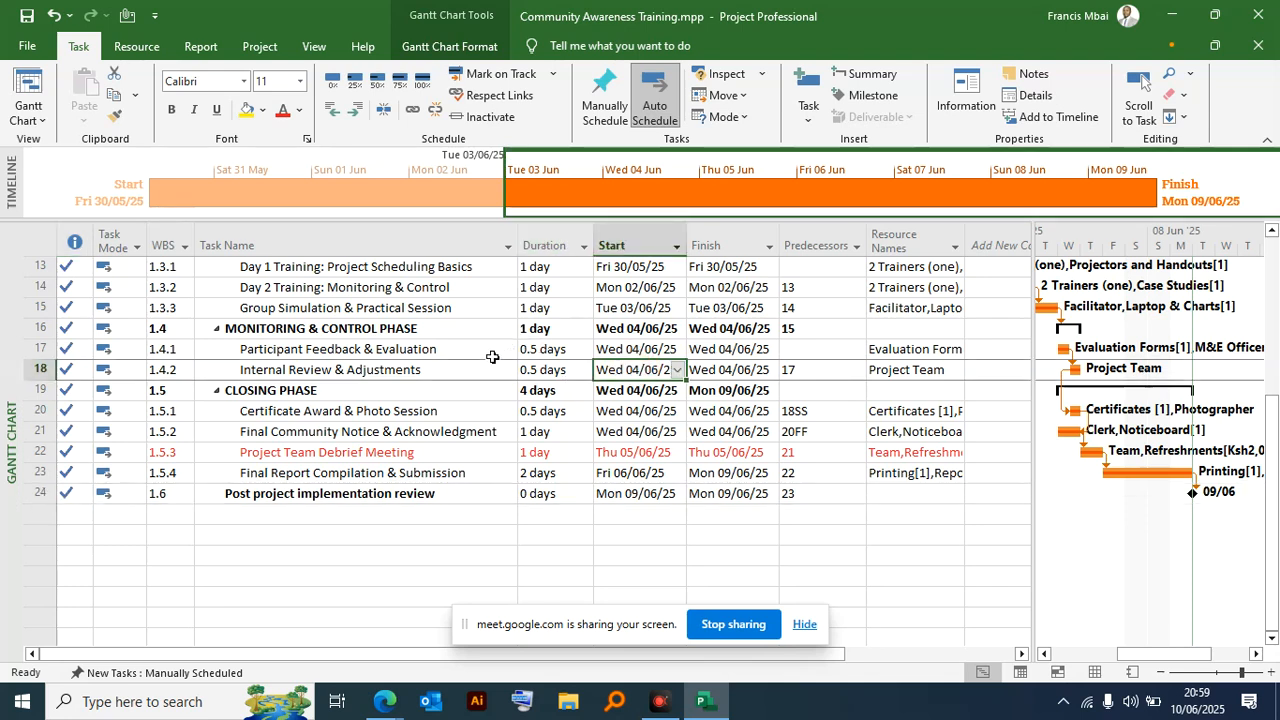
- Open the project statistics and examine baseline, actual and remaining figures alongside the full task list
scroll(595, 444, up, 1)
scroll(595, 444, up, 4)
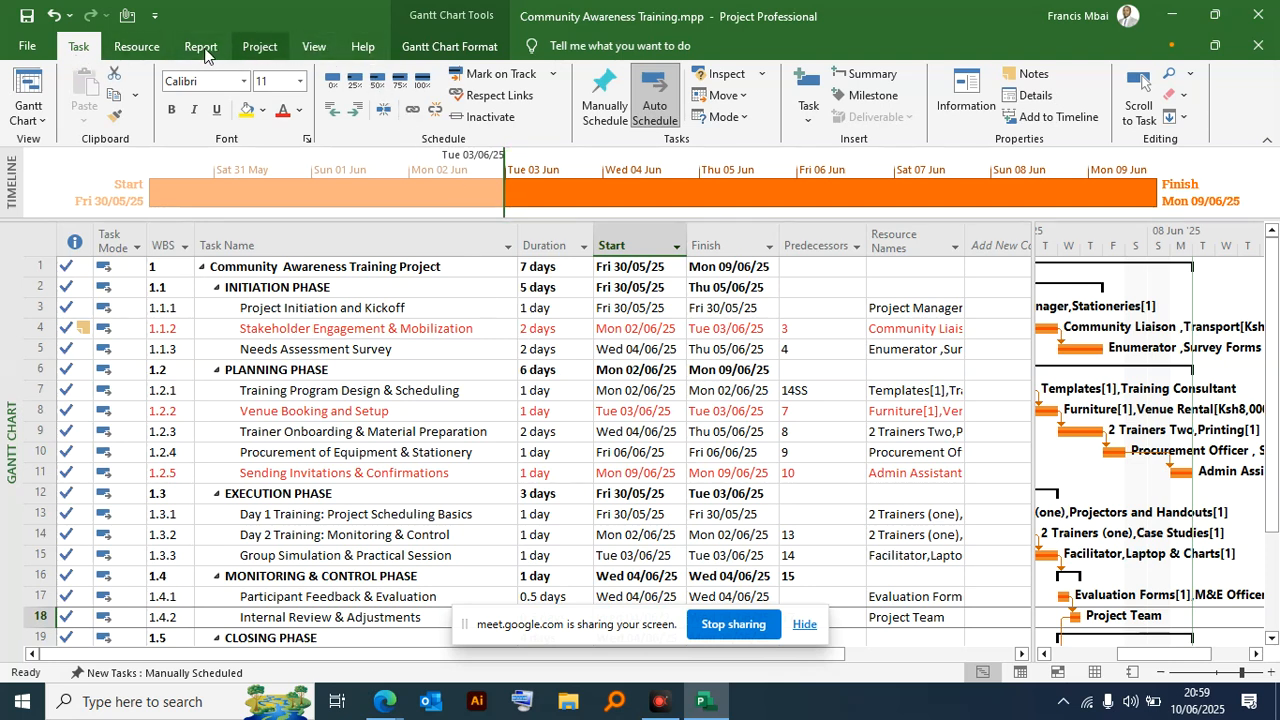
click(259, 47)
click(235, 105)
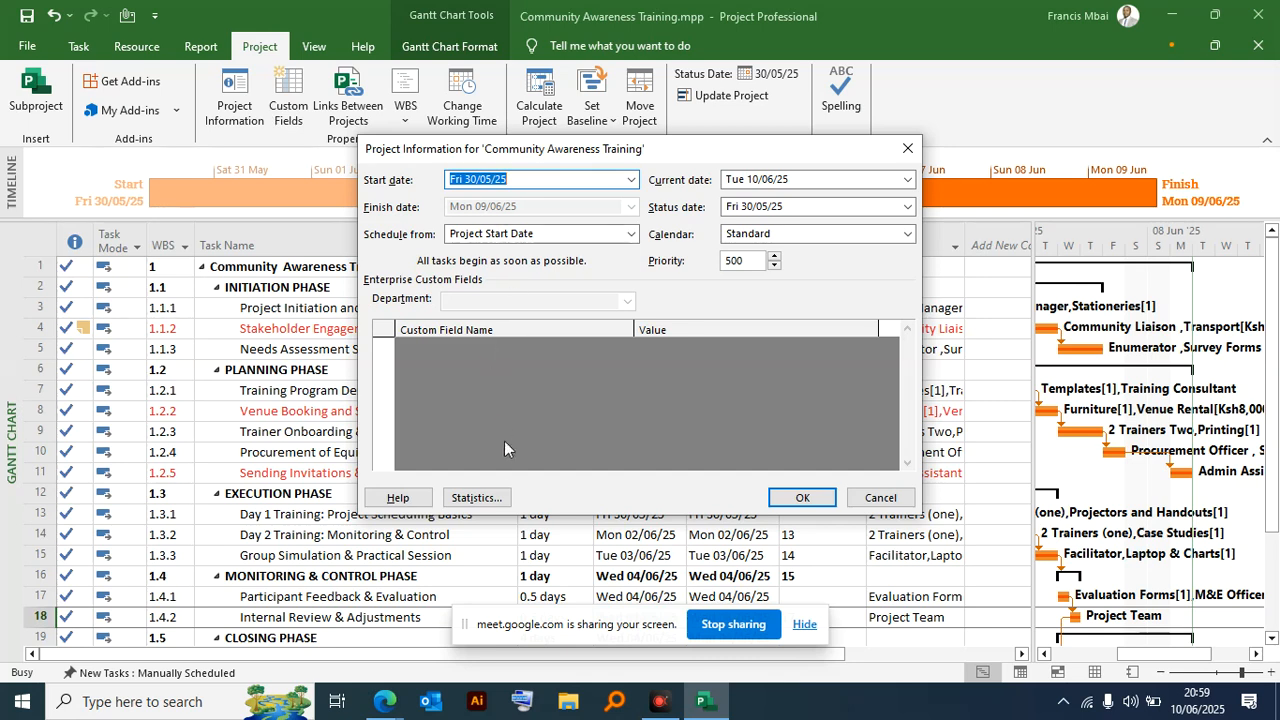
click(494, 499)
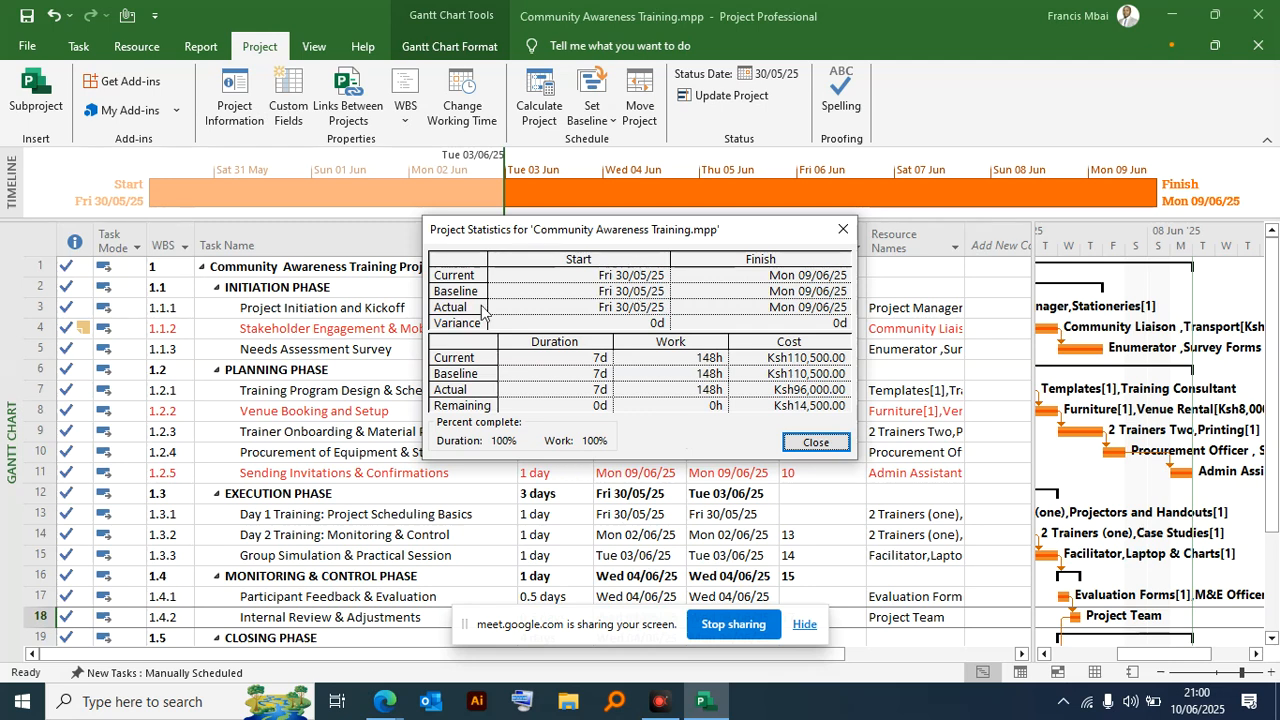
drag(490, 245, 775, 226)
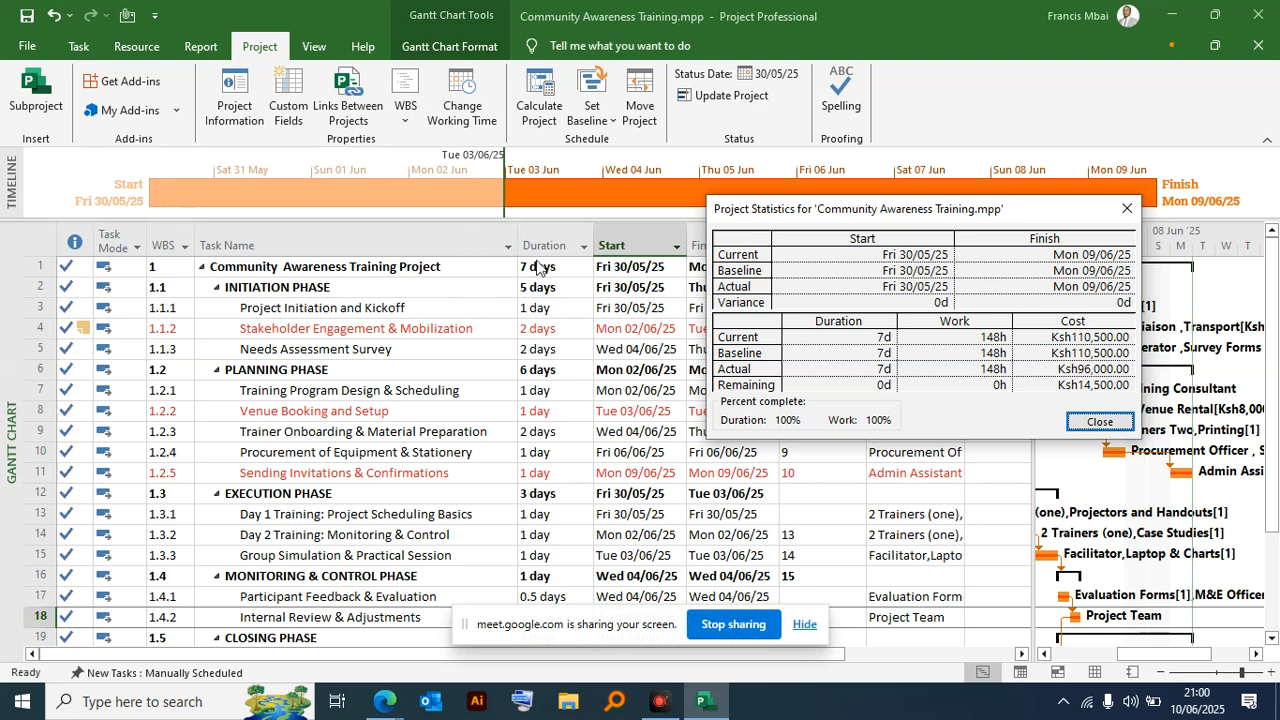
scroll(558, 440, down, 4)
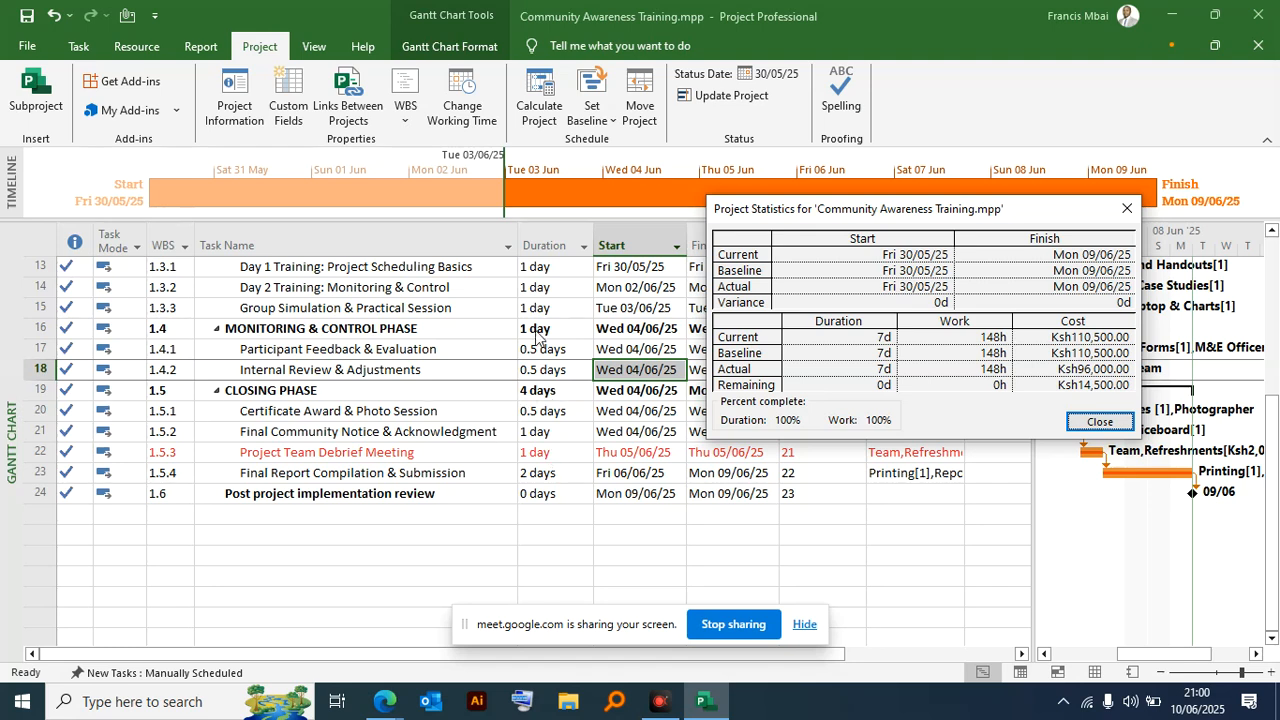
scroll(537, 340, up, 2)
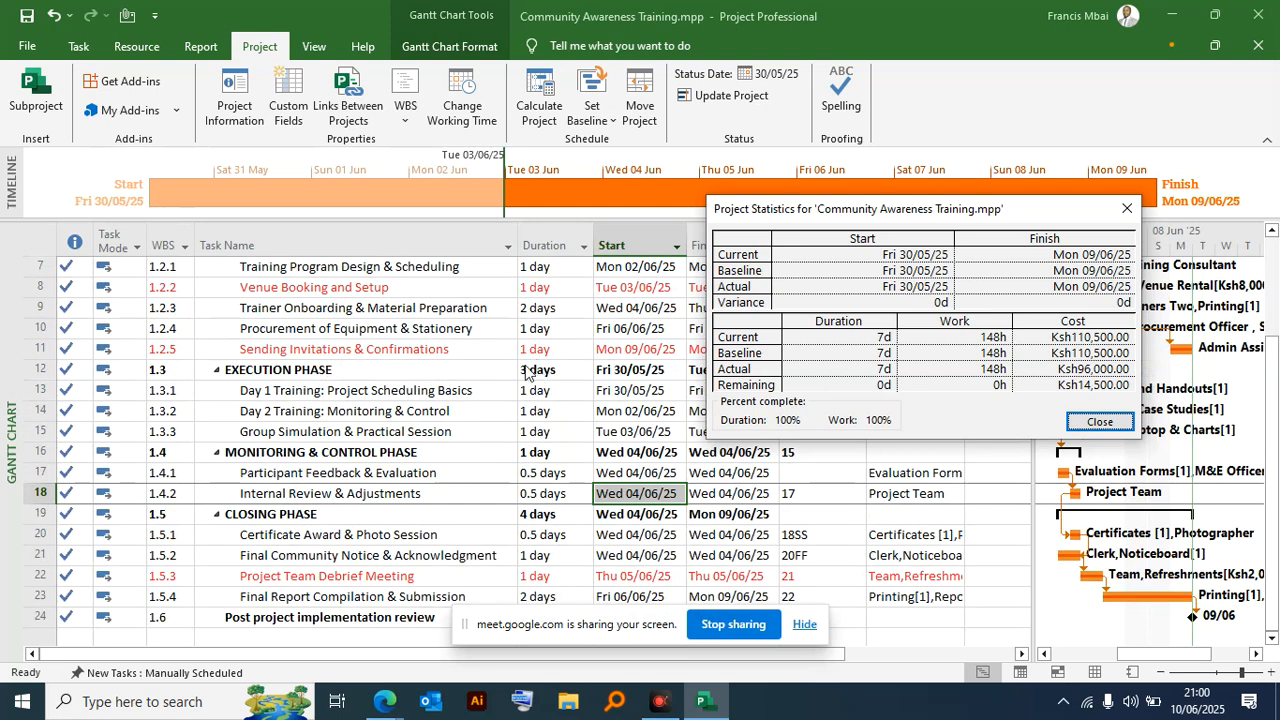
scroll(537, 375, up, 2)
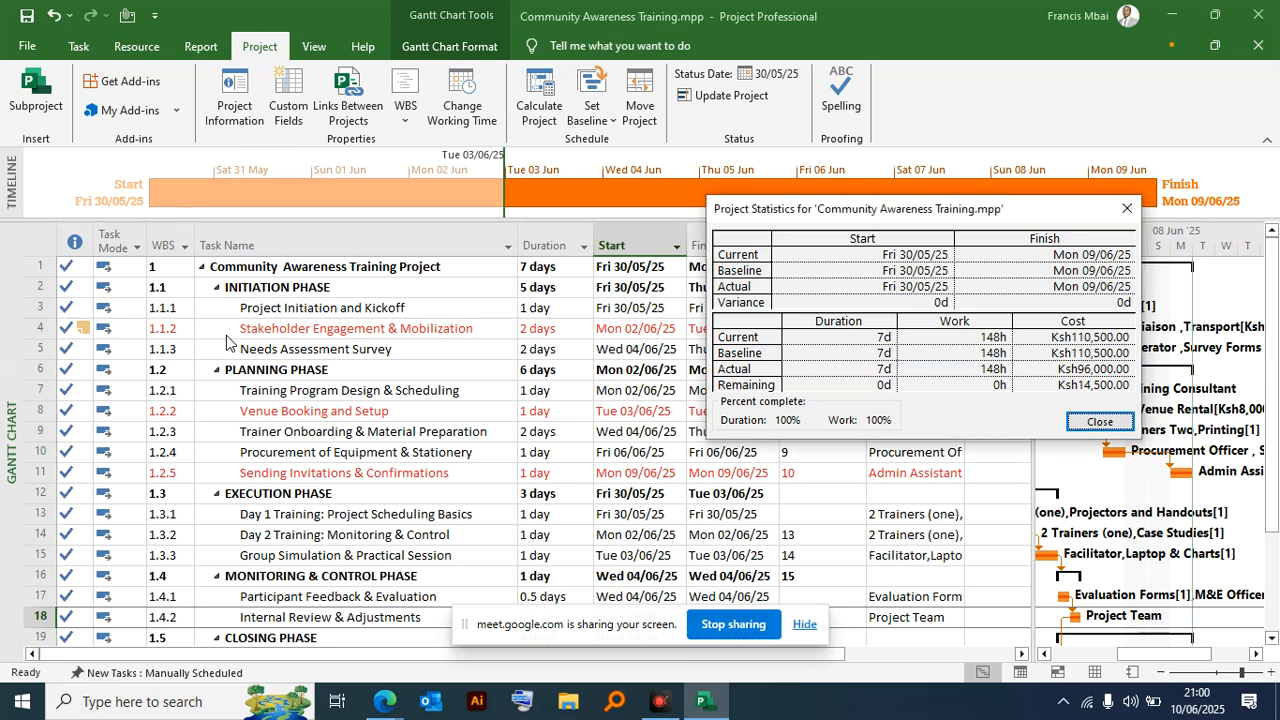
- Close the project statistics and collapse the Initiation, Planning, Execution, Monitoring & Control and Closing Phase summary tasks
click(1100, 424)
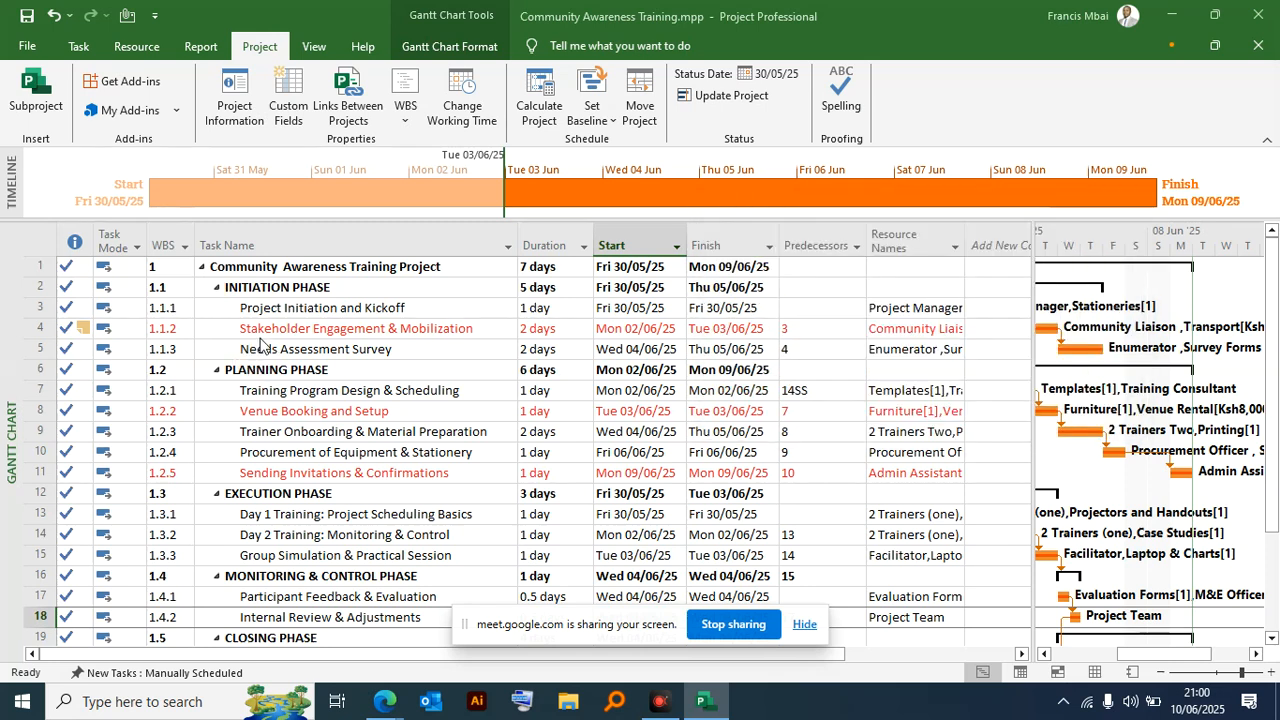
click(216, 288)
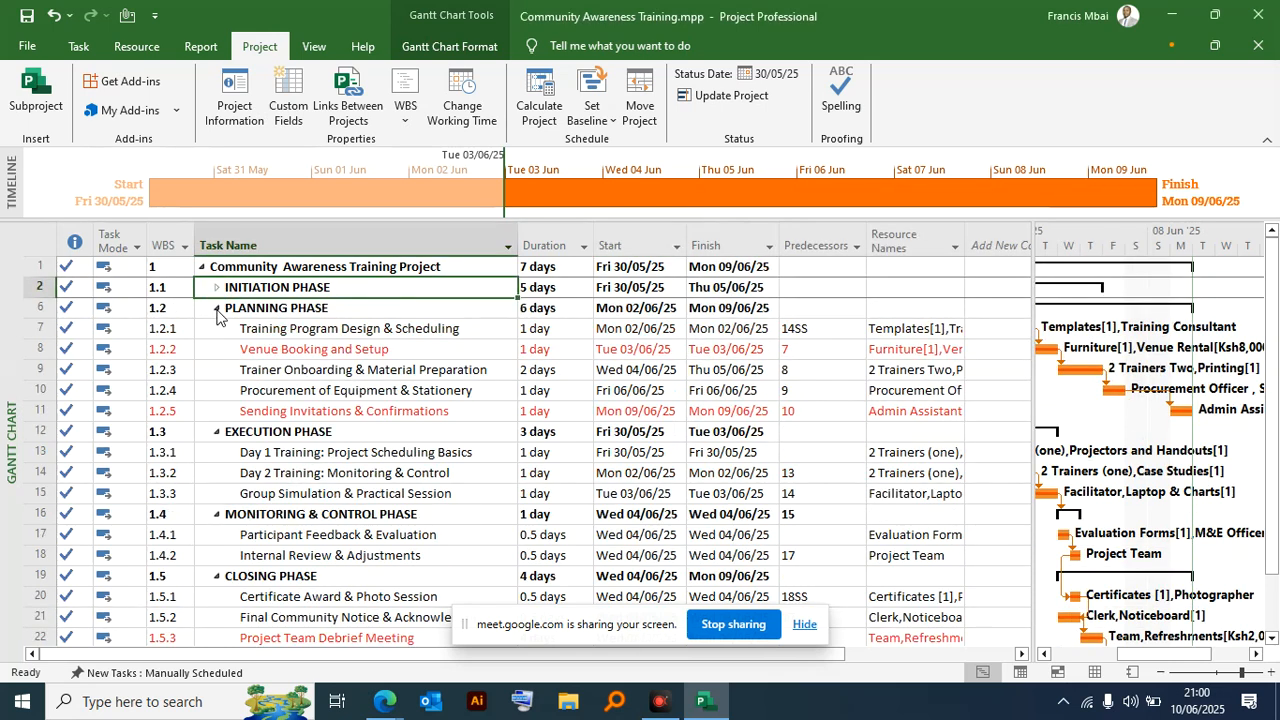
click(216, 308)
click(216, 329)
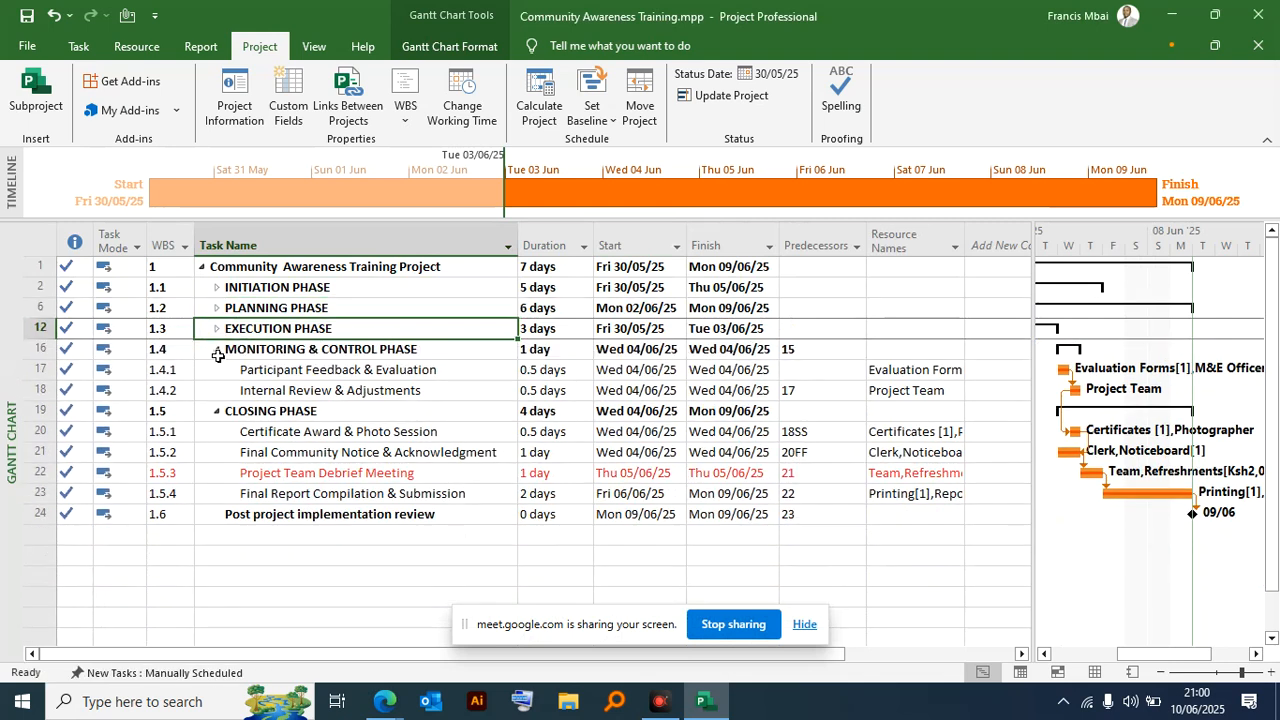
click(216, 349)
click(216, 371)
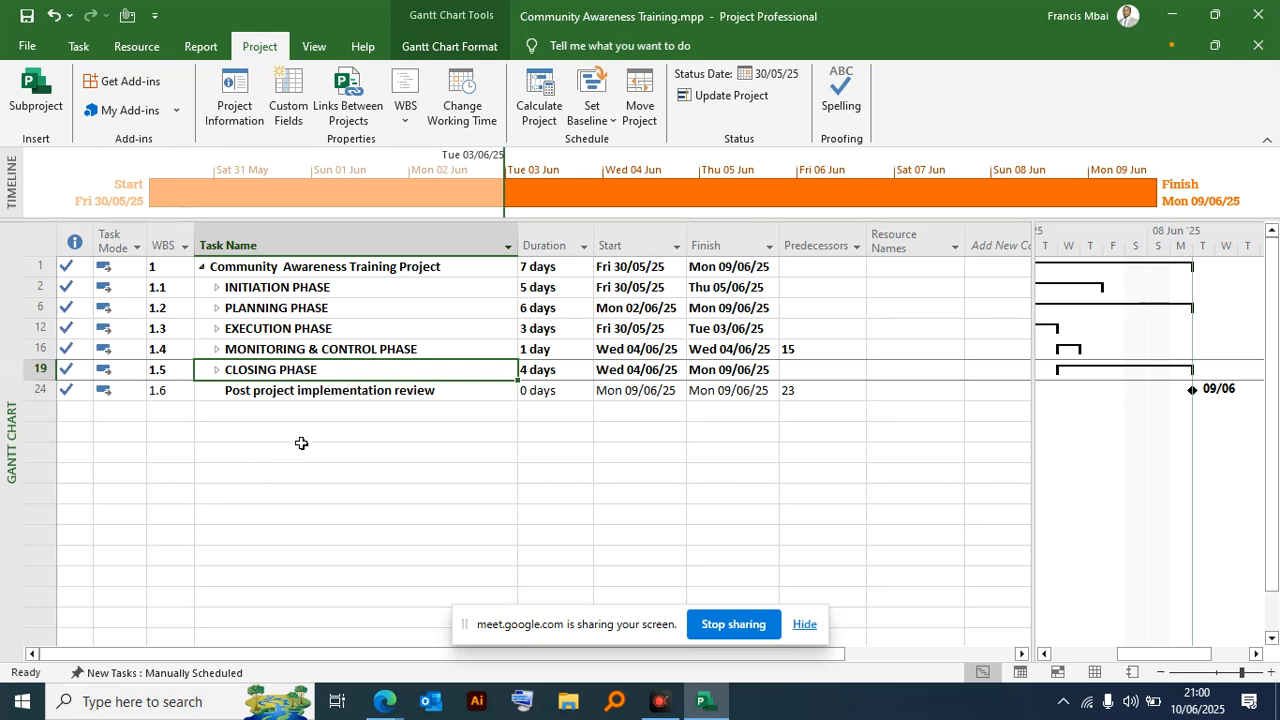
- Open the project statistics and examine the baseline, actual and remaining duration, work and cost, then close them
click(371, 287)
drag(540, 287, 337, 371)
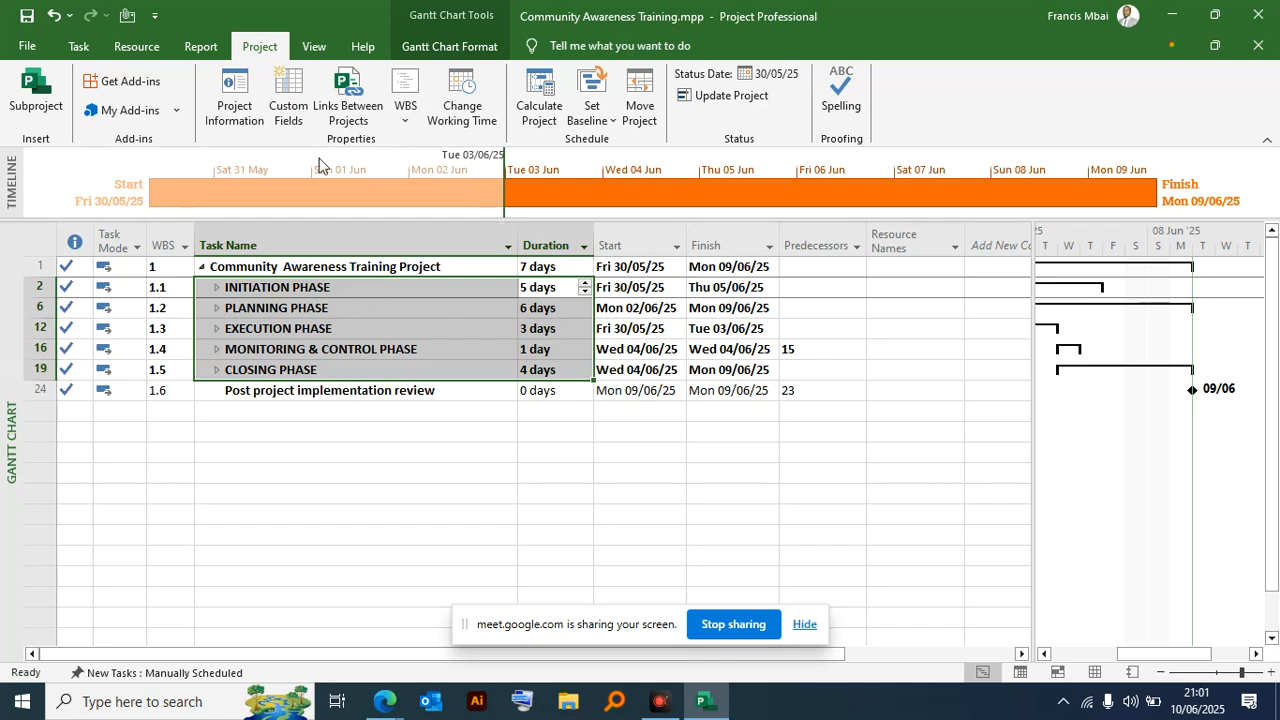
click(236, 110)
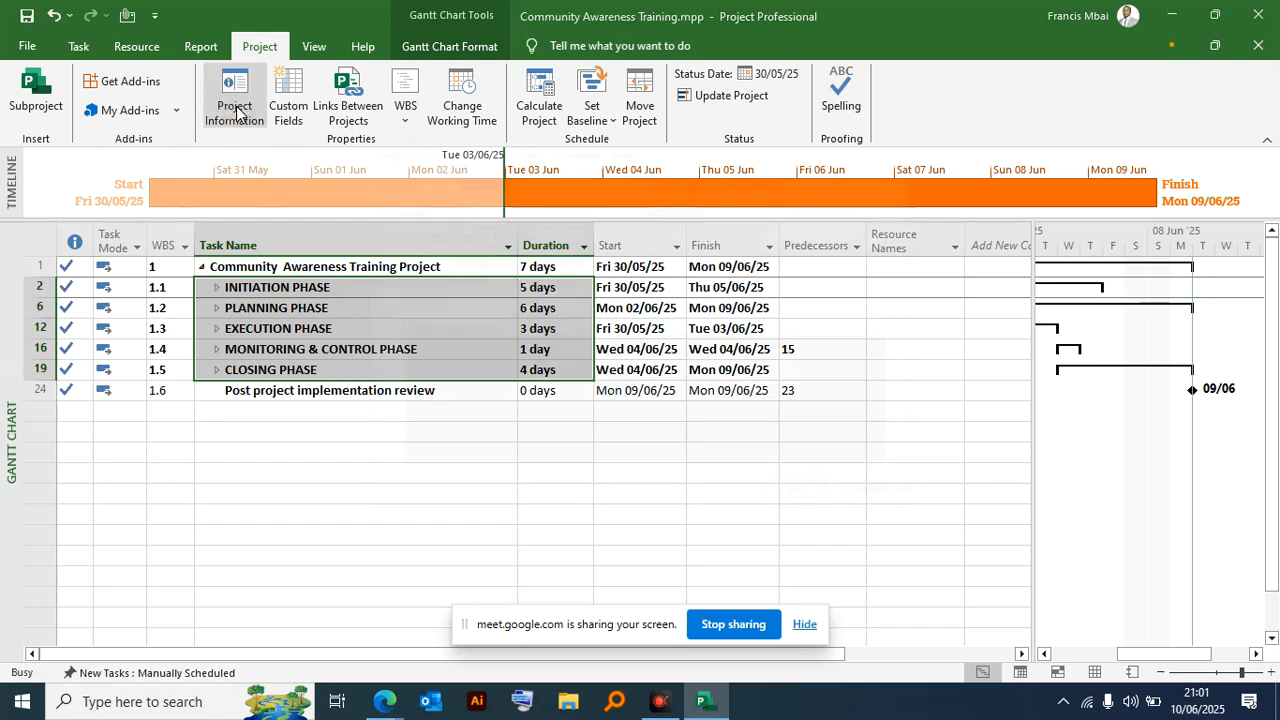
click(489, 498)
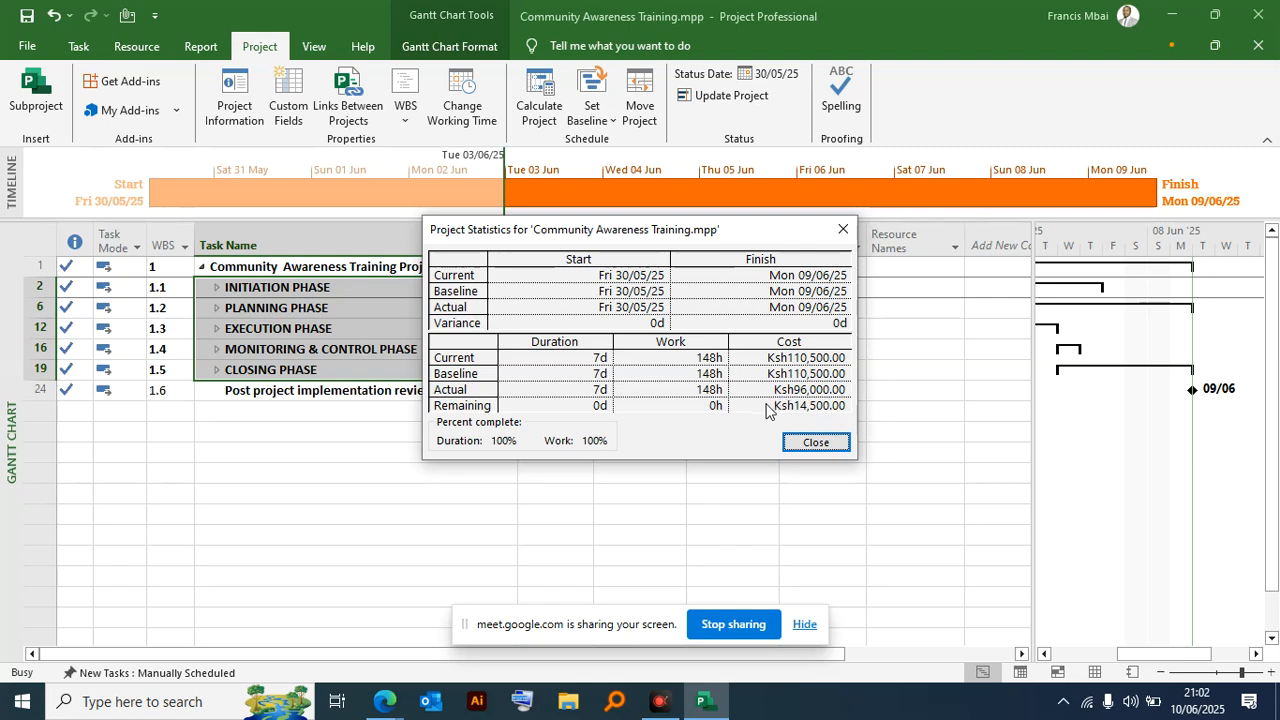
click(815, 443)
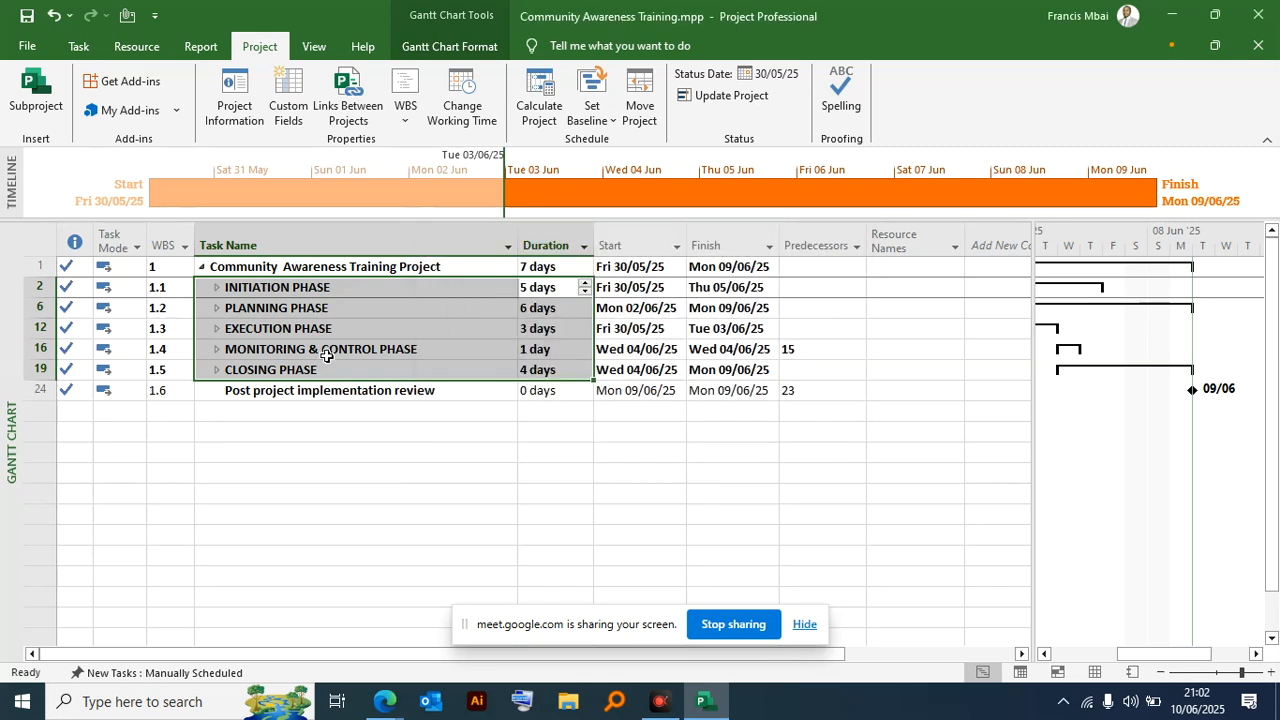
- Link the five phase summary tasks and the Post project implementation review in sequence
drag(363, 289, 357, 392)
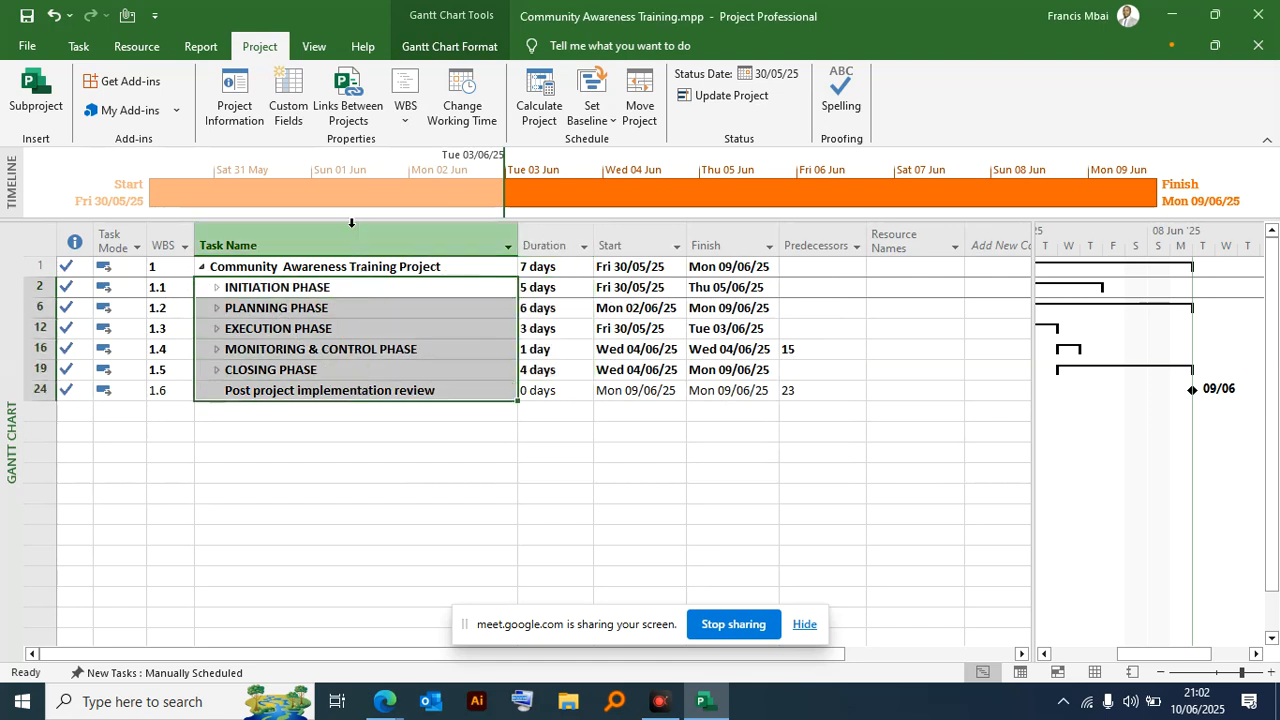
click(80, 46)
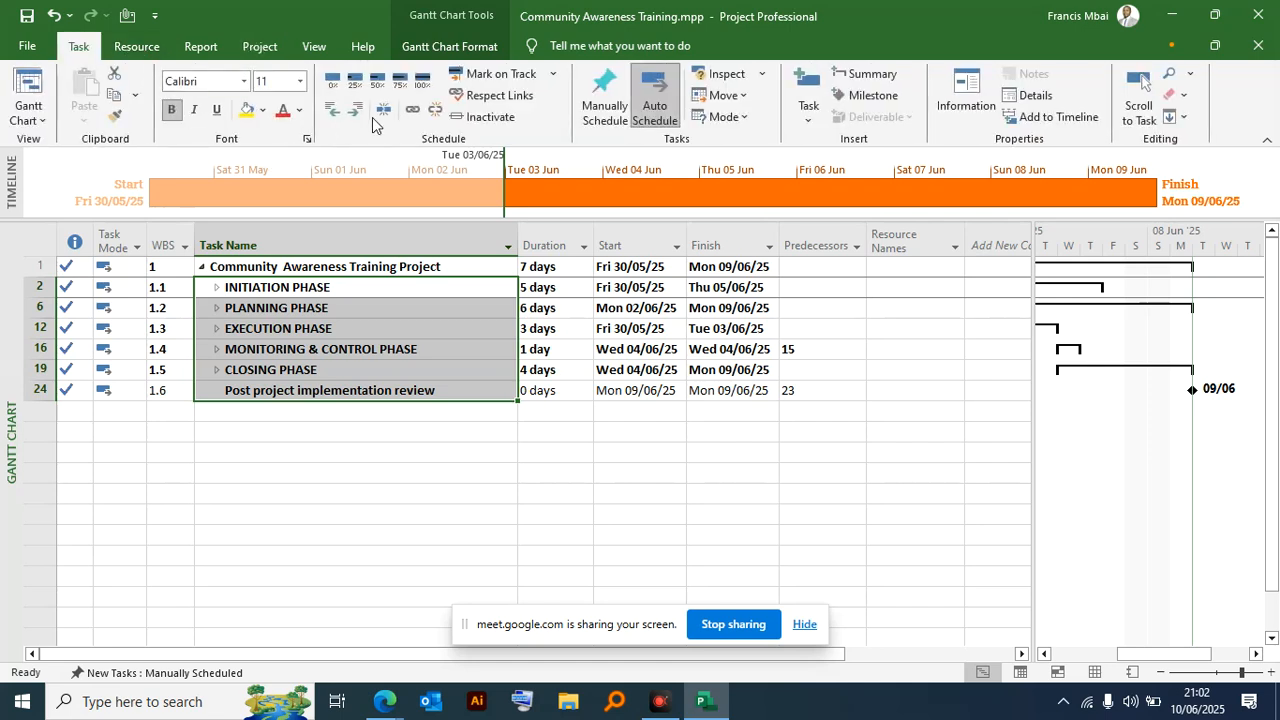
click(412, 110)
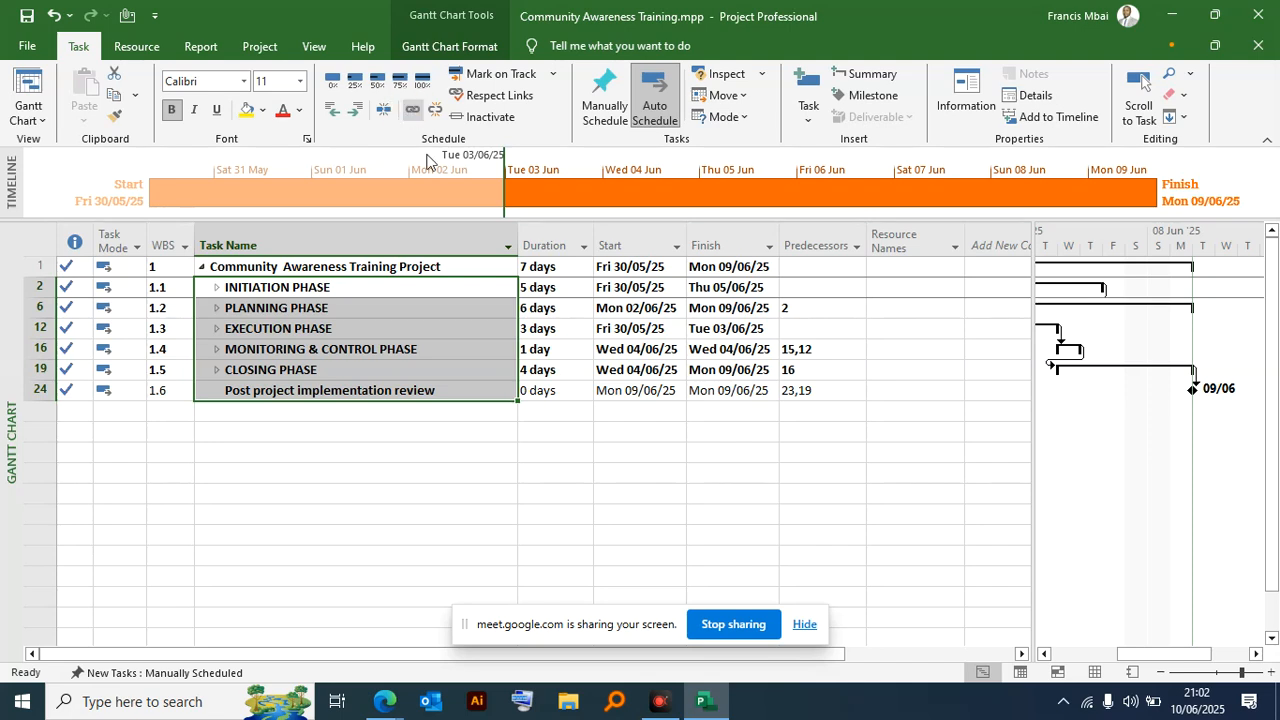
click(554, 349)
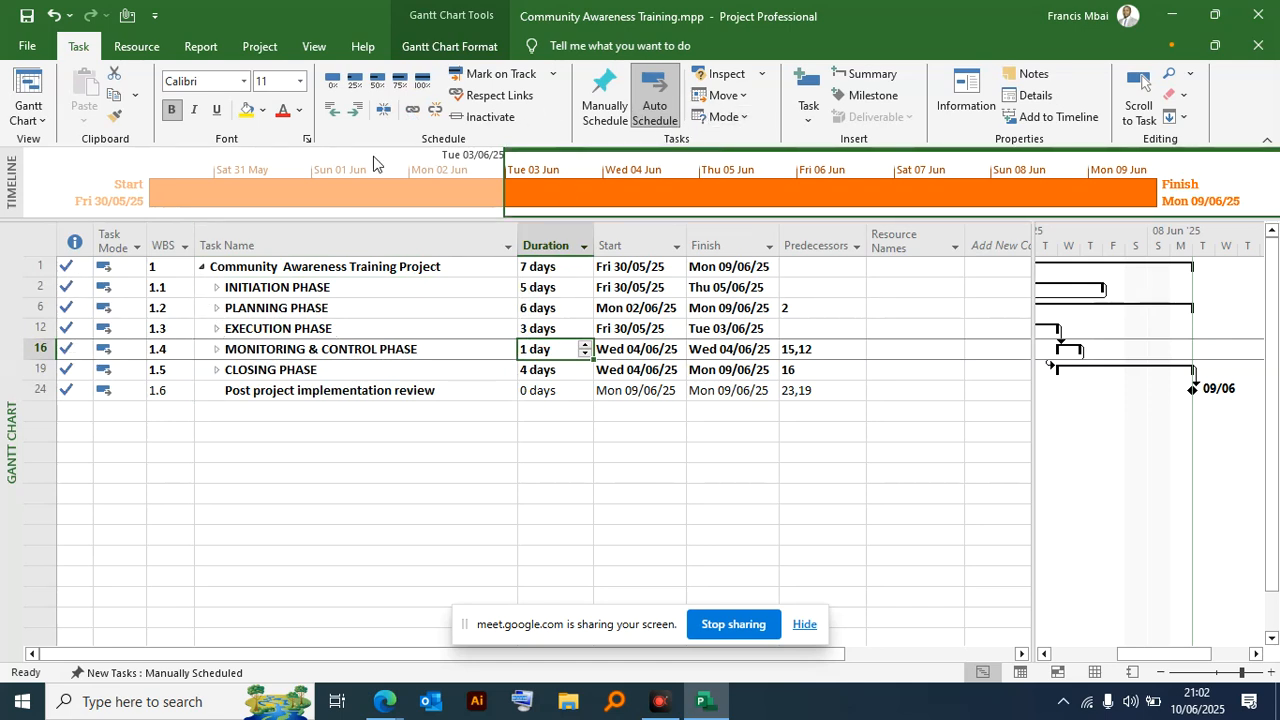
- Reset the Monitoring & Control, Initiation and Planning Phase summary tasks to 0% complete
click(73, 353)
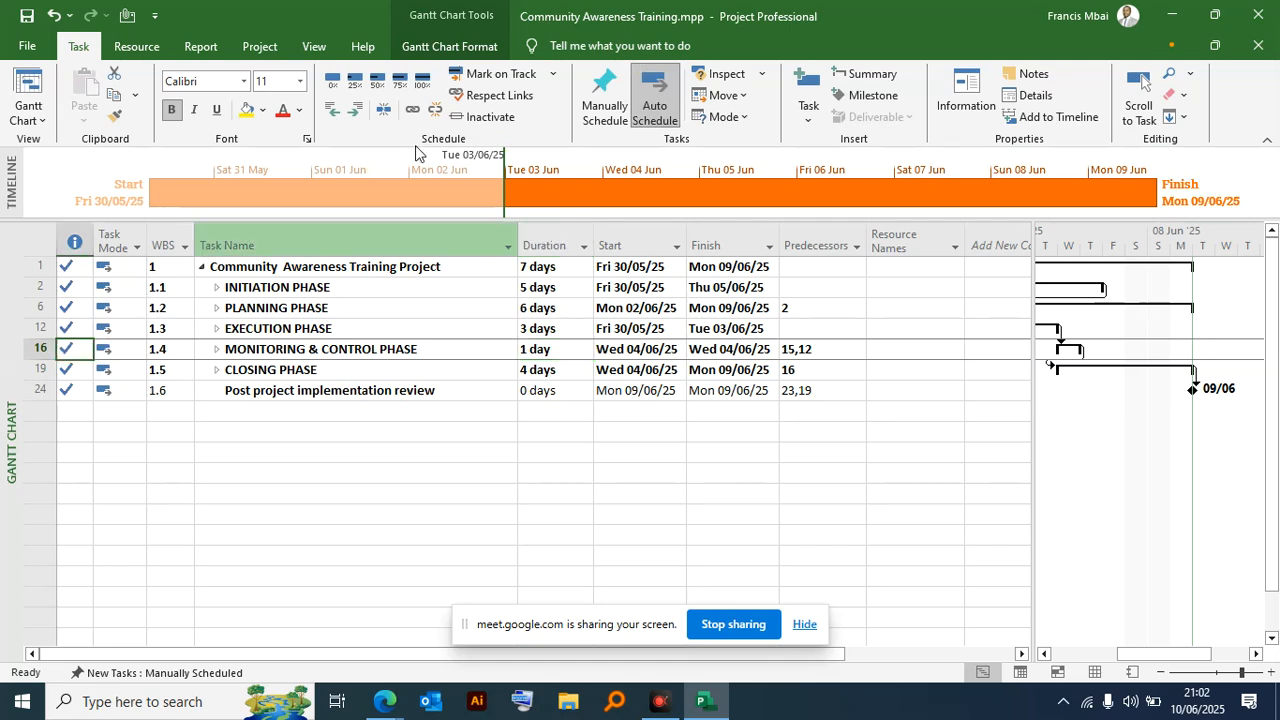
click(333, 80)
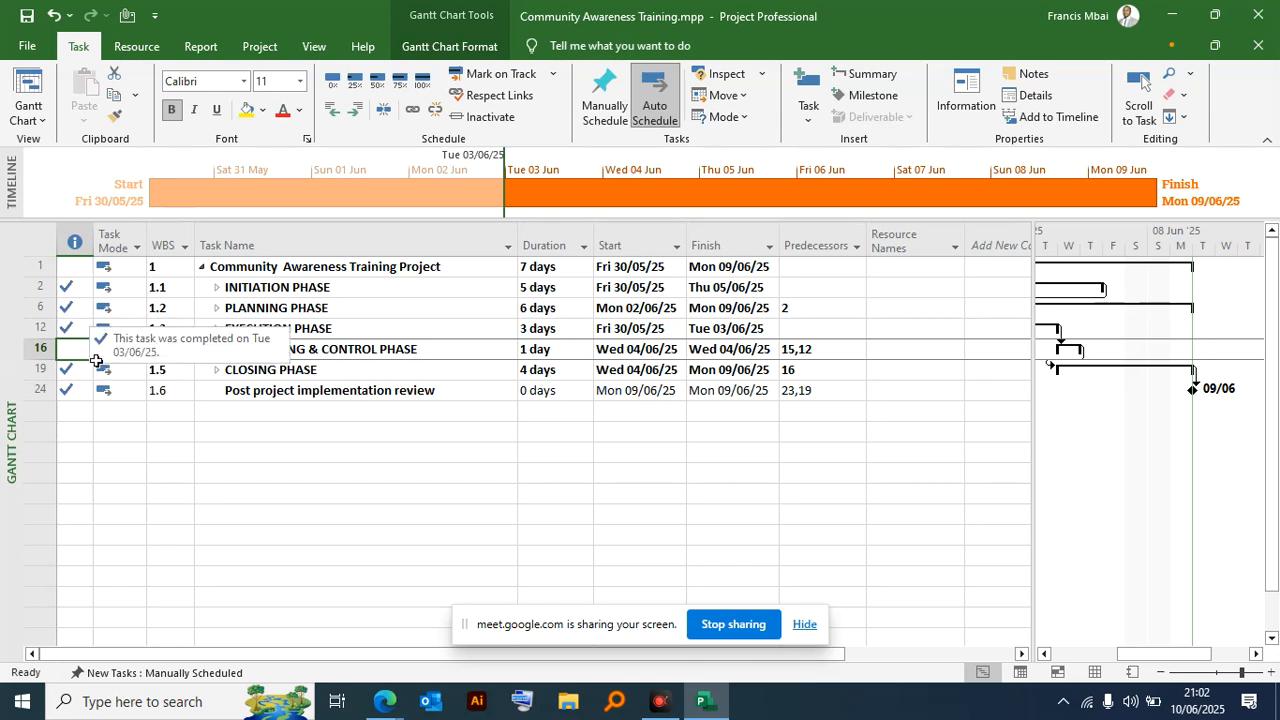
click(76, 287)
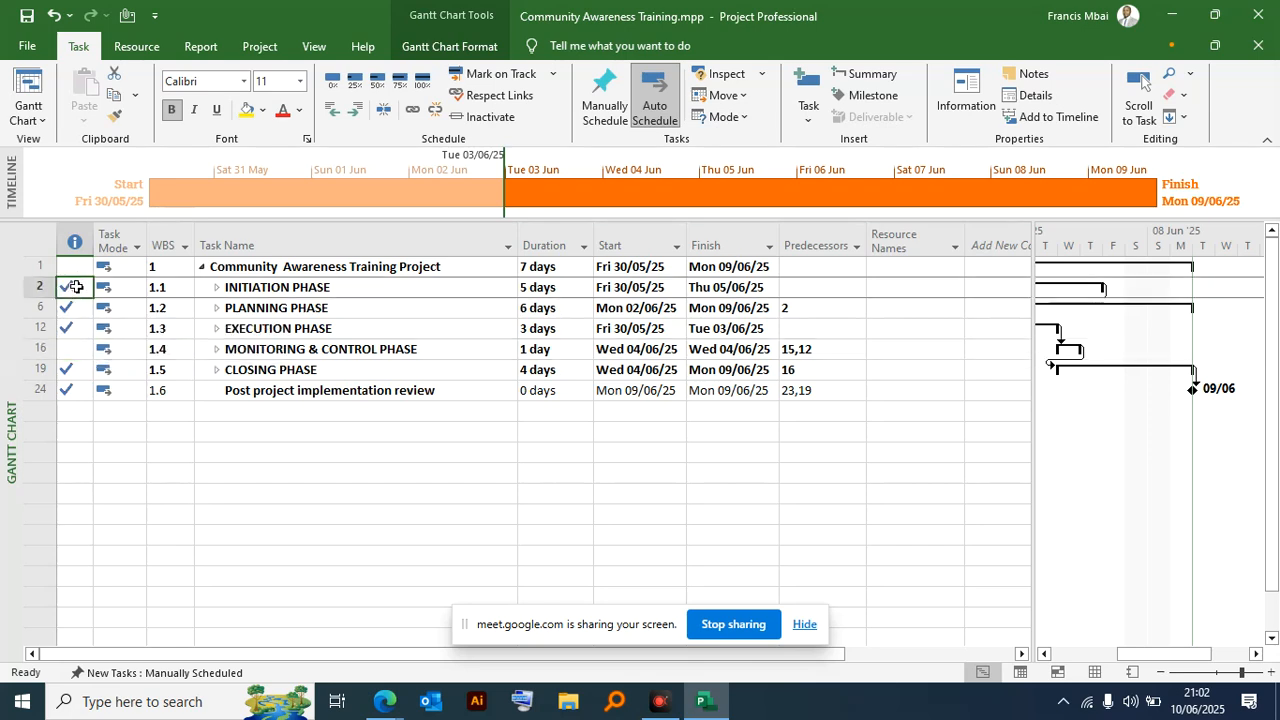
click(333, 80)
click(72, 308)
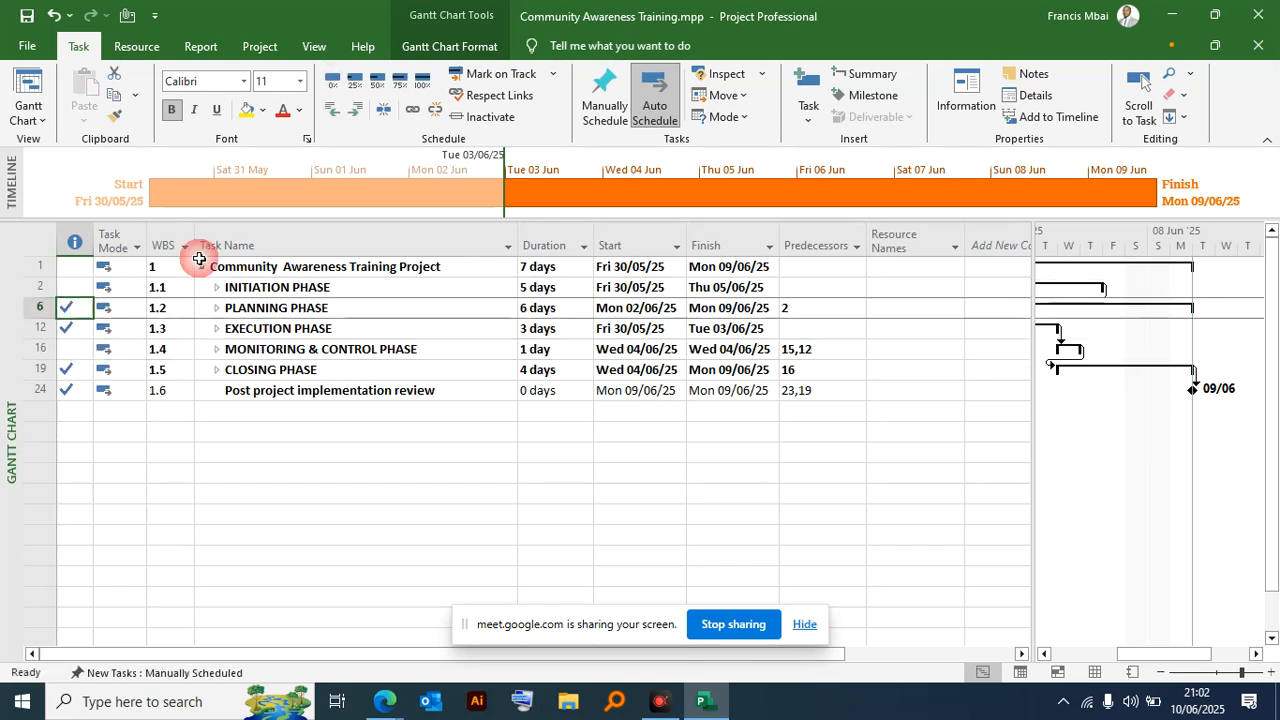
click(333, 80)
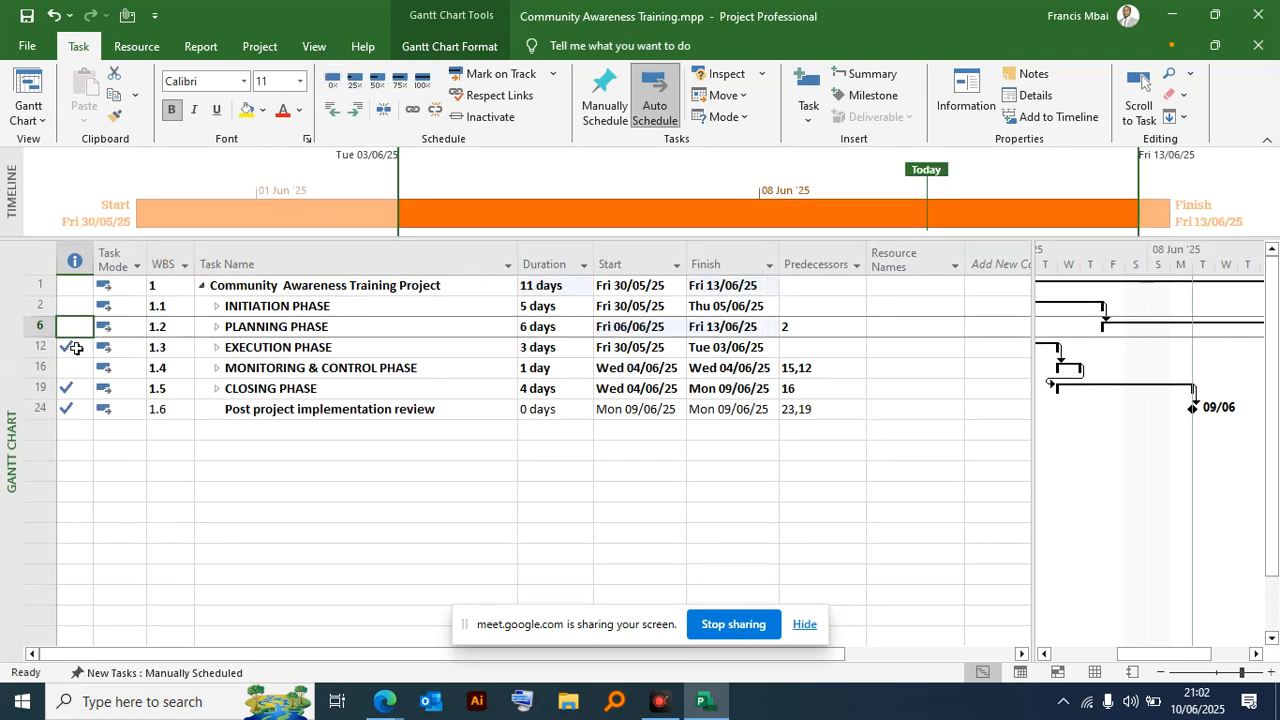
- Reset the Execution Phase, Closing Phase and Post project implementation review to 0% complete
click(76, 347)
click(333, 80)
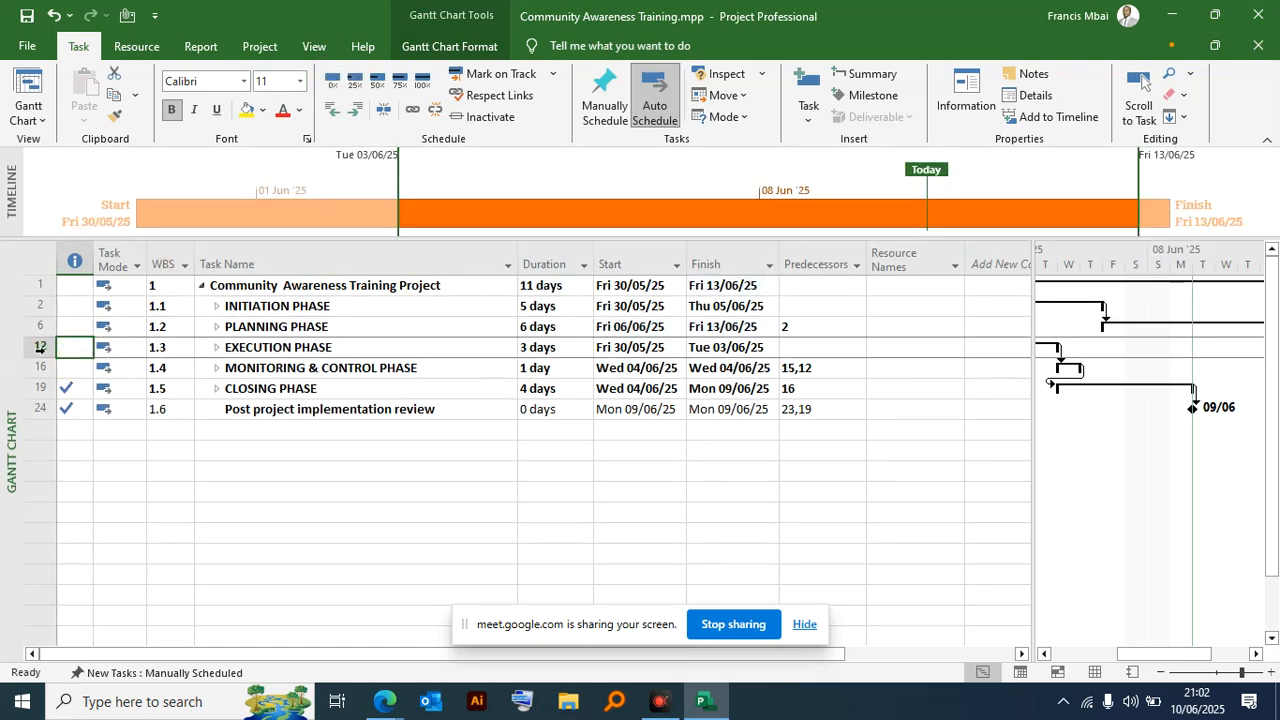
click(66, 390)
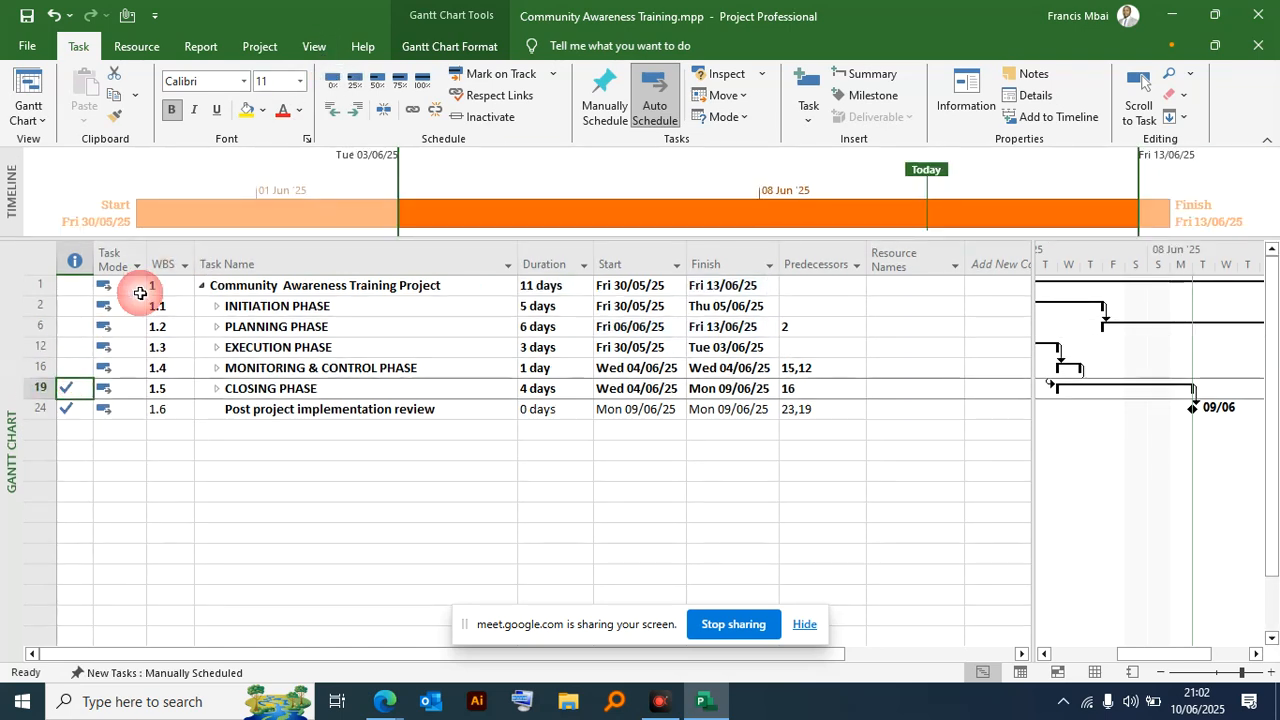
click(333, 80)
key(Down)
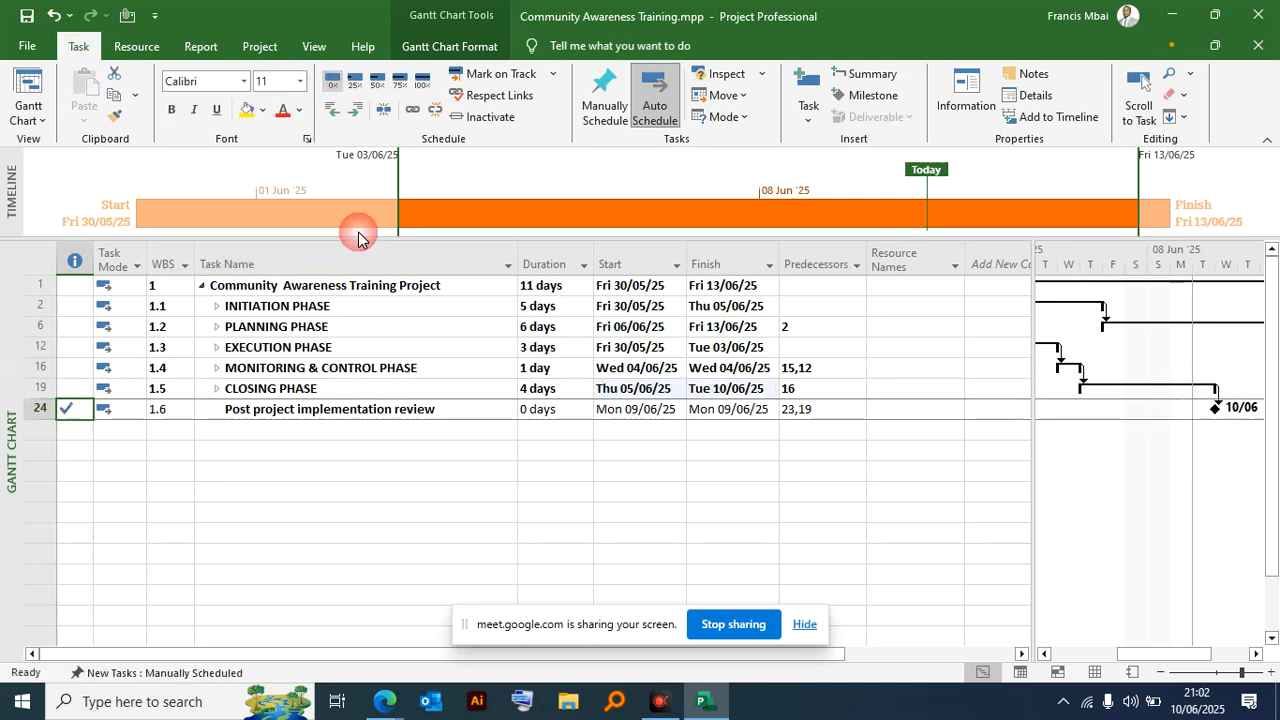
- Try to link the five phase summary tasks, Initiation through Closing, in sequence
click(467, 448)
drag(300, 306, 307, 398)
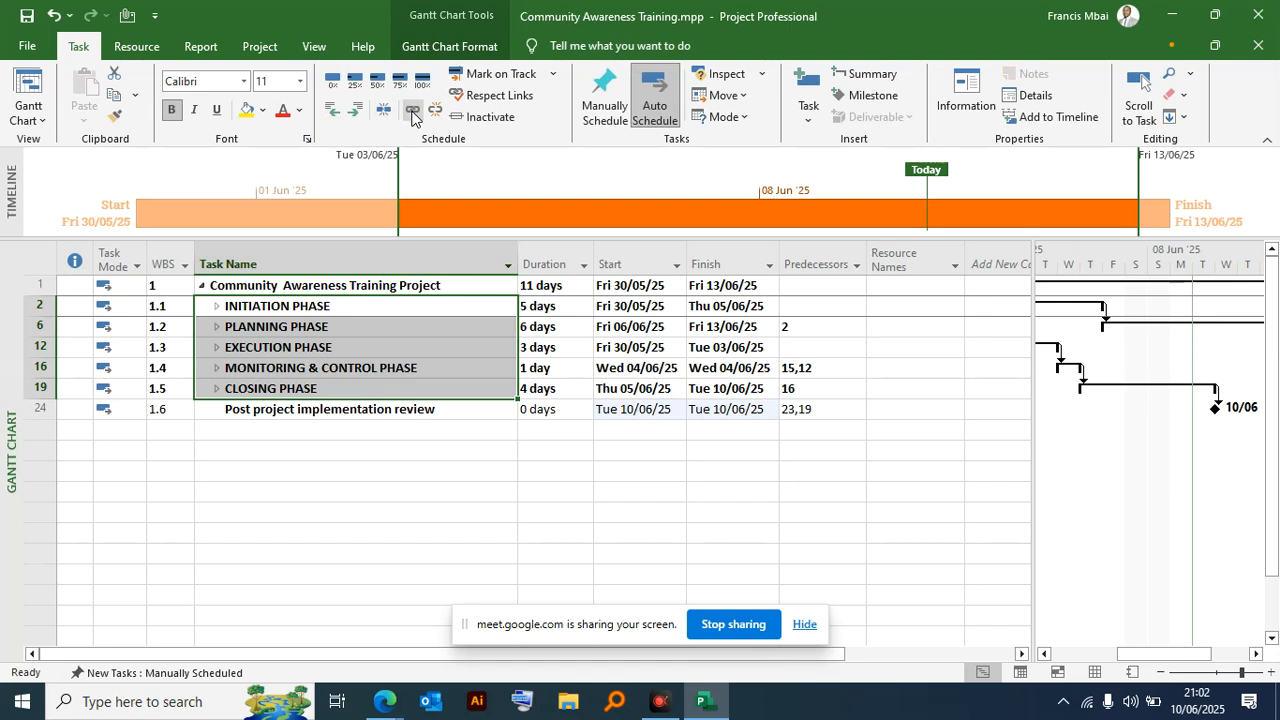
click(411, 116)
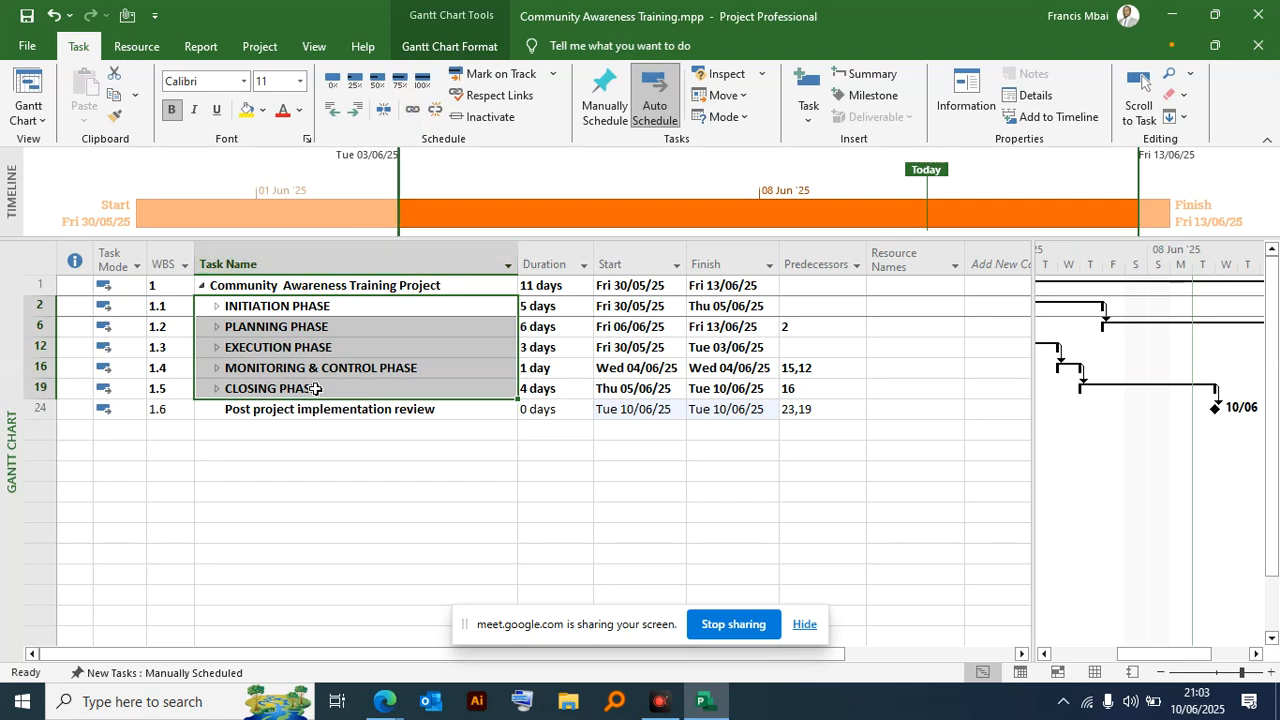
- Set the five phases, the Post project implementation review and the project summary task to manually scheduled
click(600, 118)
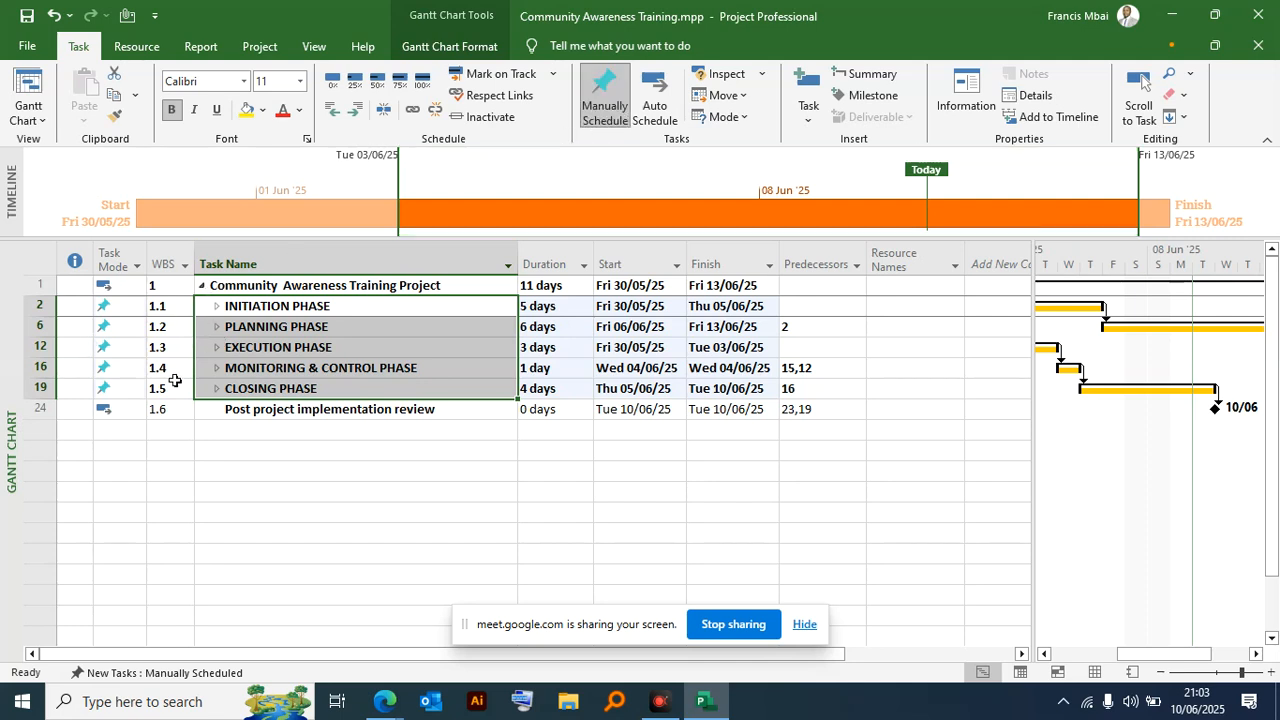
click(40, 408)
click(655, 105)
click(40, 285)
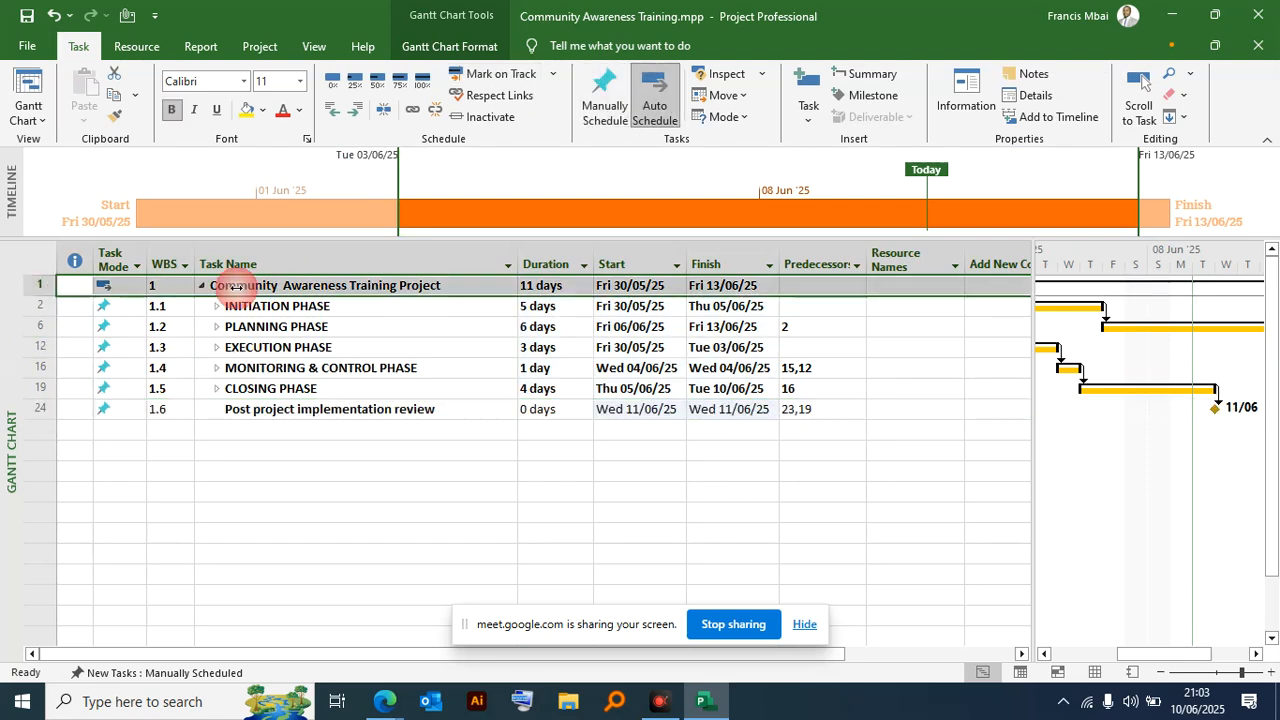
click(603, 108)
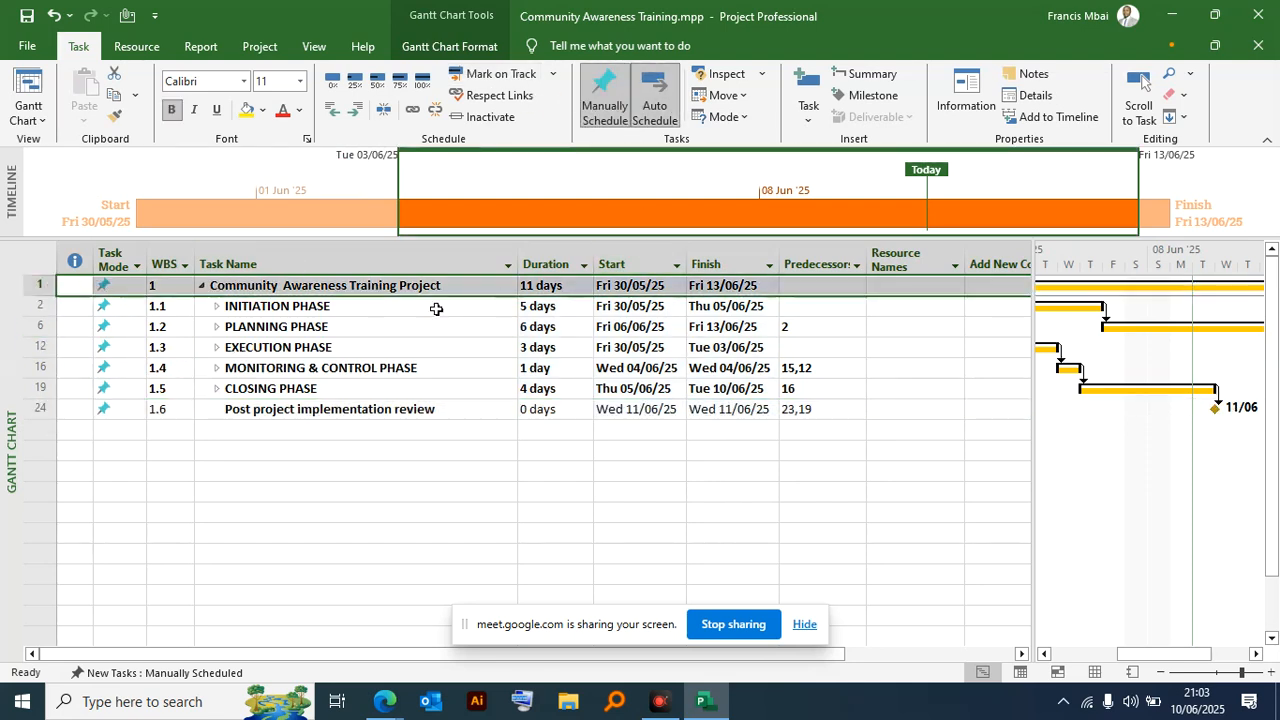
- Try again to link the manually scheduled Initiation through Closing phases in sequence
drag(297, 306, 298, 392)
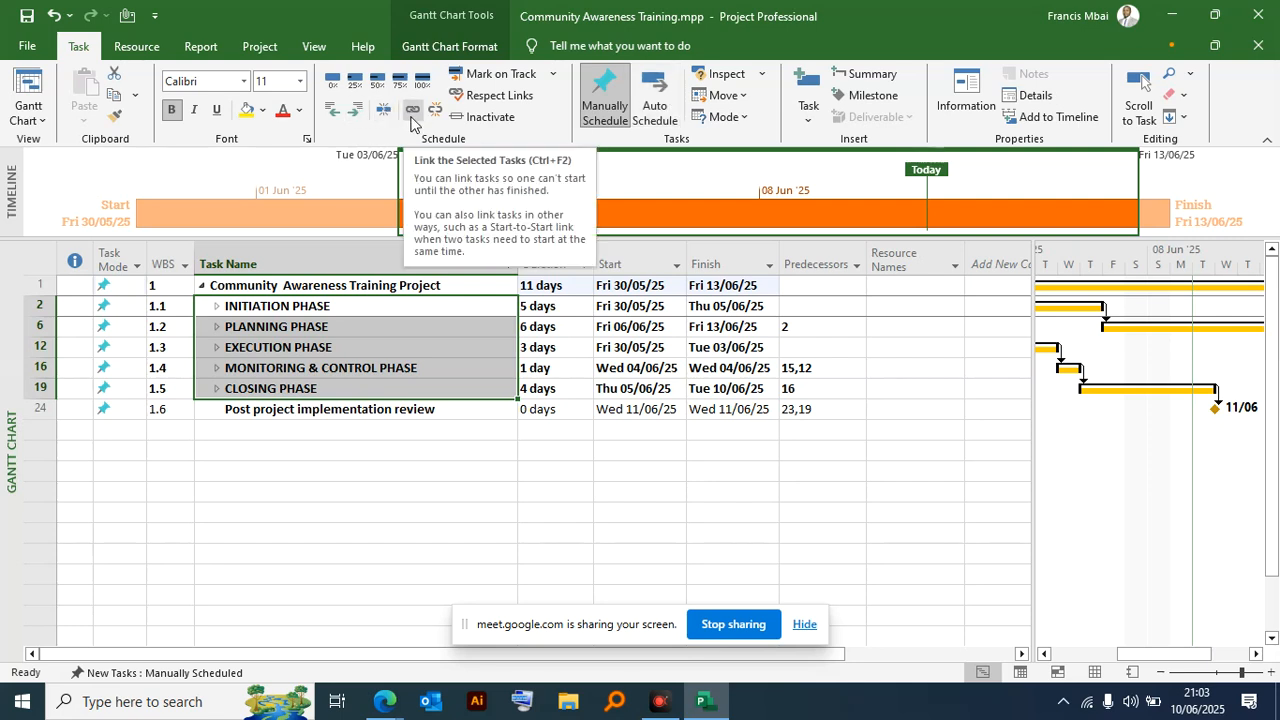
click(414, 110)
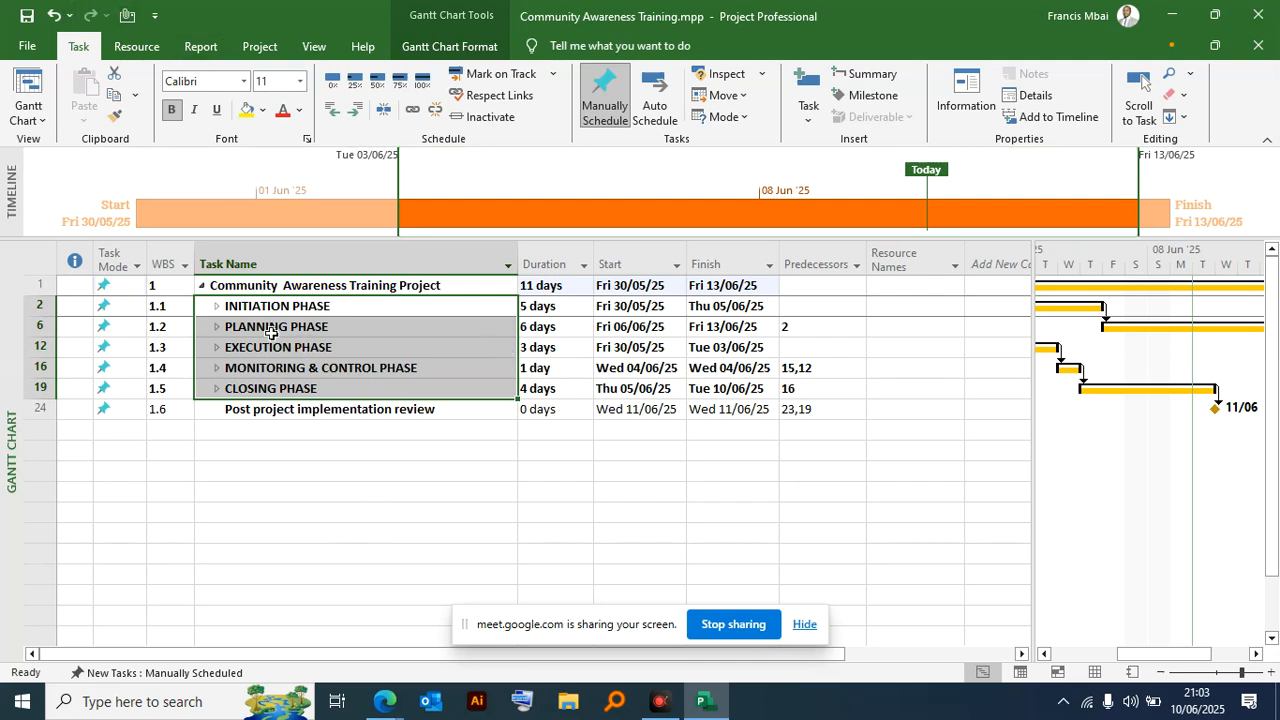
click(392, 423)
- Set the five phase summary tasks, Initiation through Closing, back to auto scheduled
drag(340, 306, 336, 392)
click(425, 168)
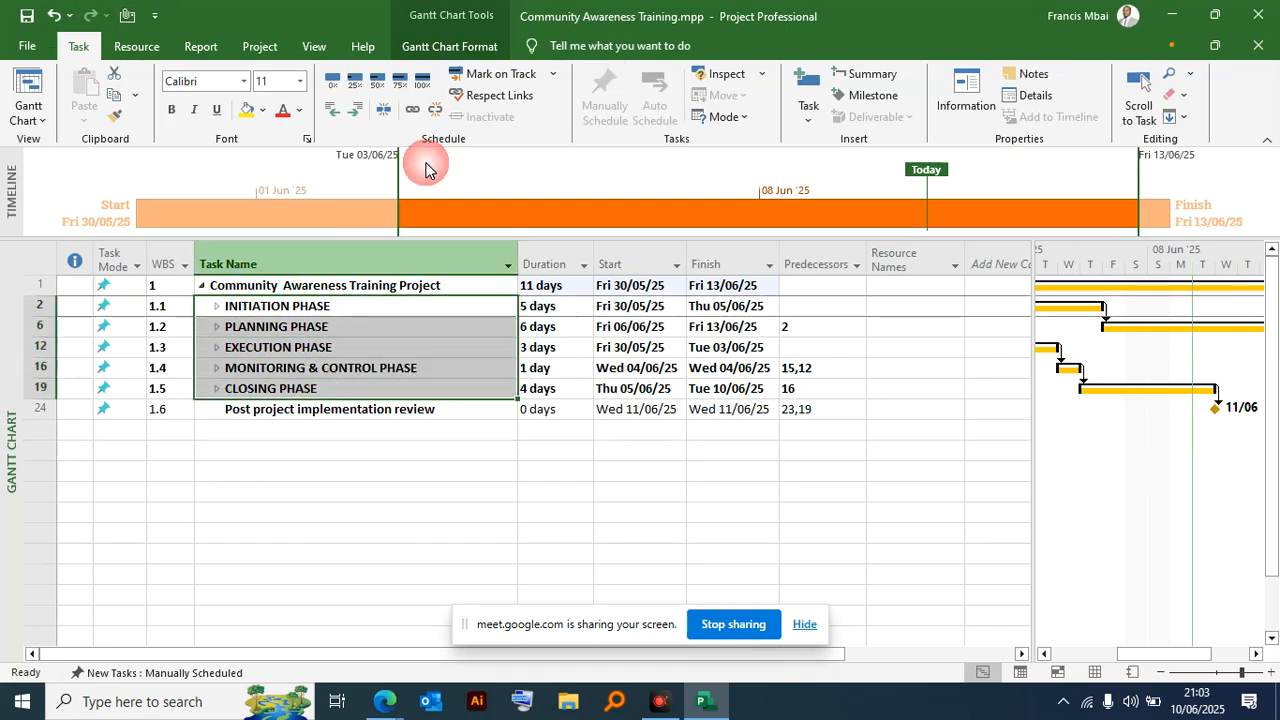
click(81, 48)
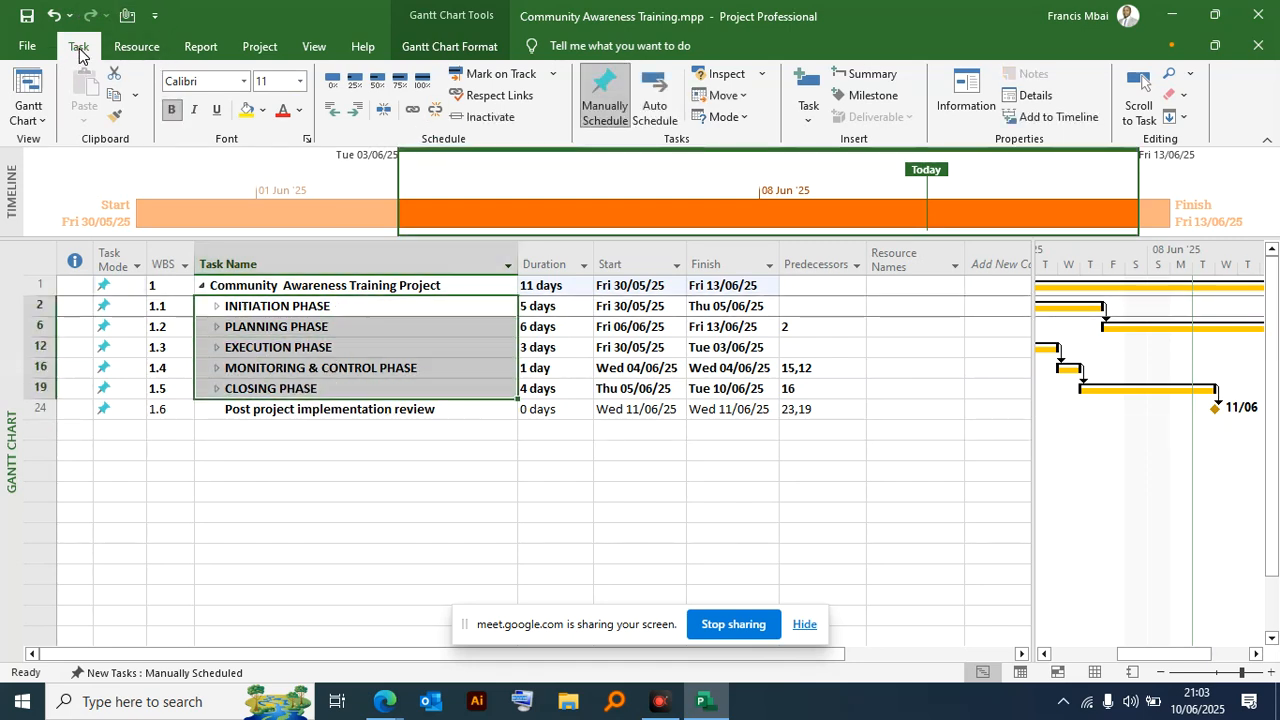
click(648, 111)
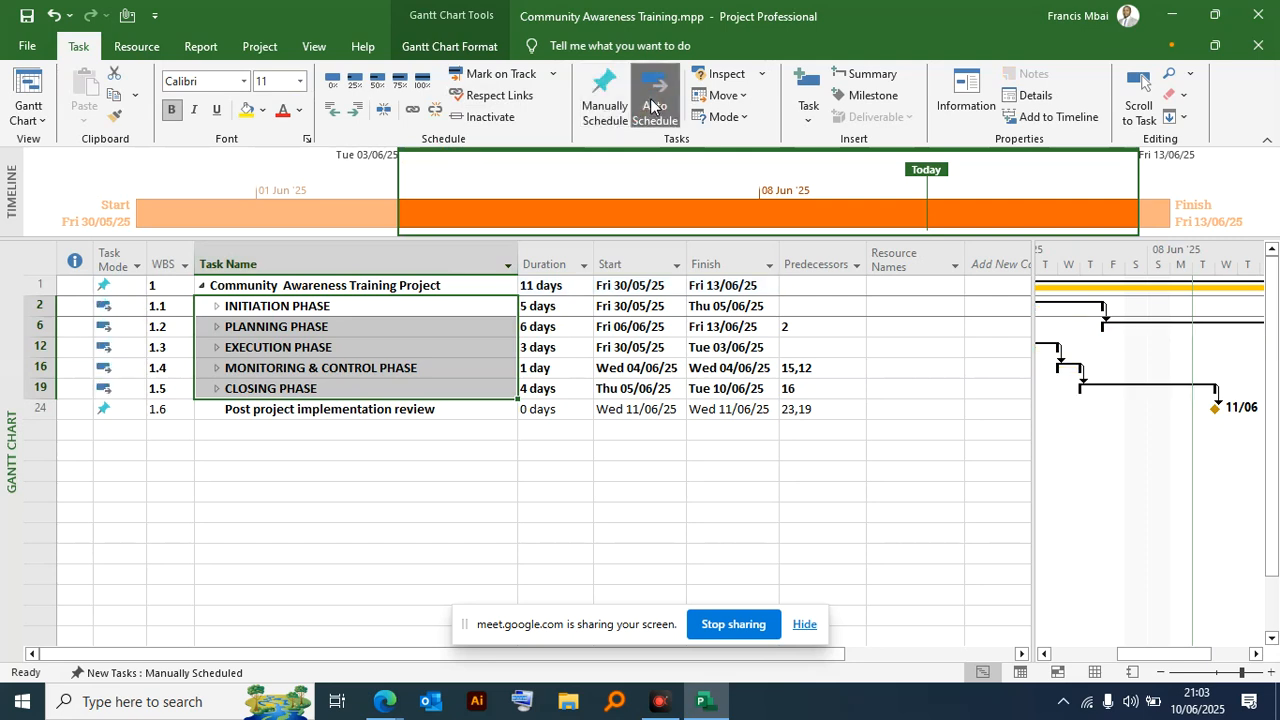
click(546, 342)
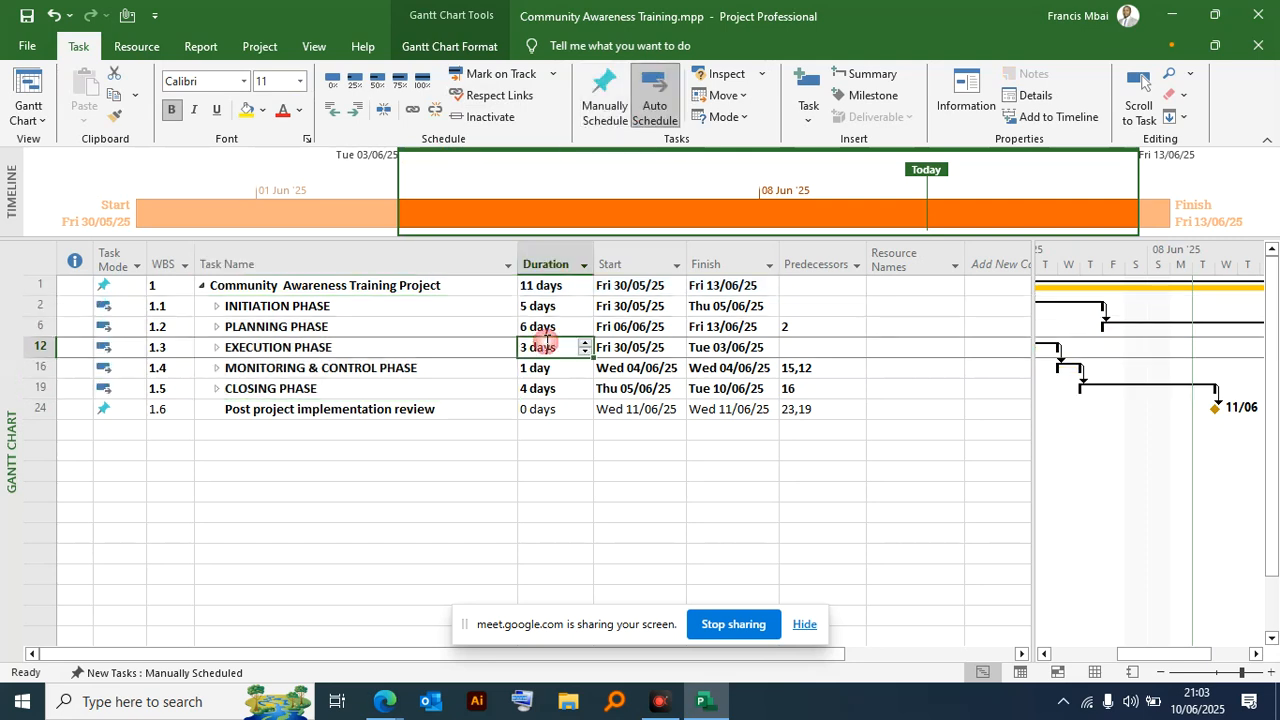
- Set the task mode of the Community Awareness Training Project summary task to Auto Scheduled
drag(385, 308, 370, 390)
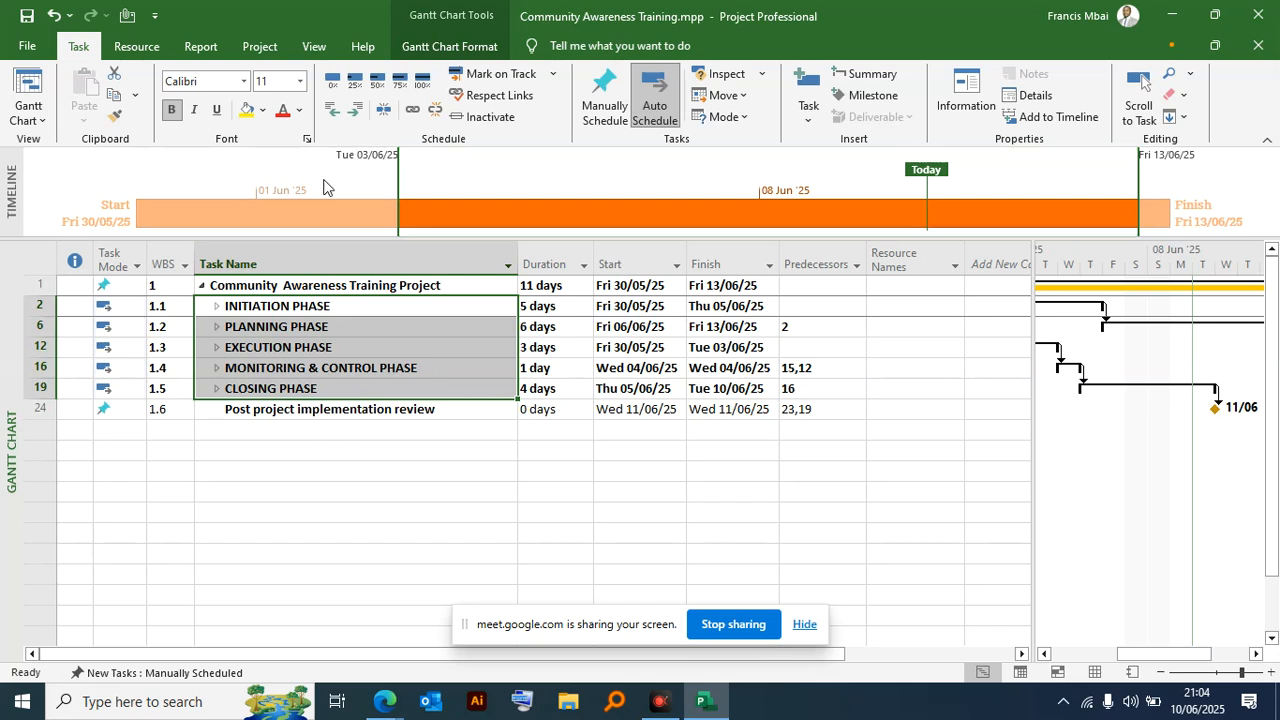
click(229, 288)
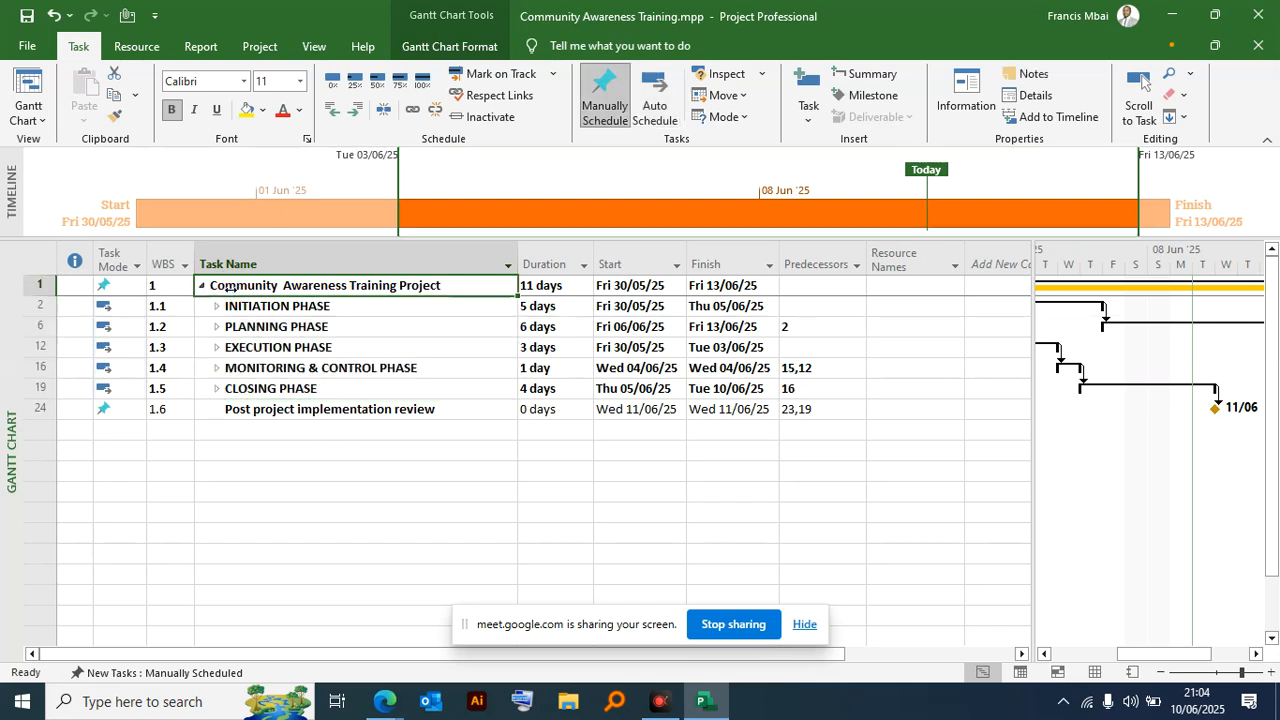
click(104, 288)
click(145, 290)
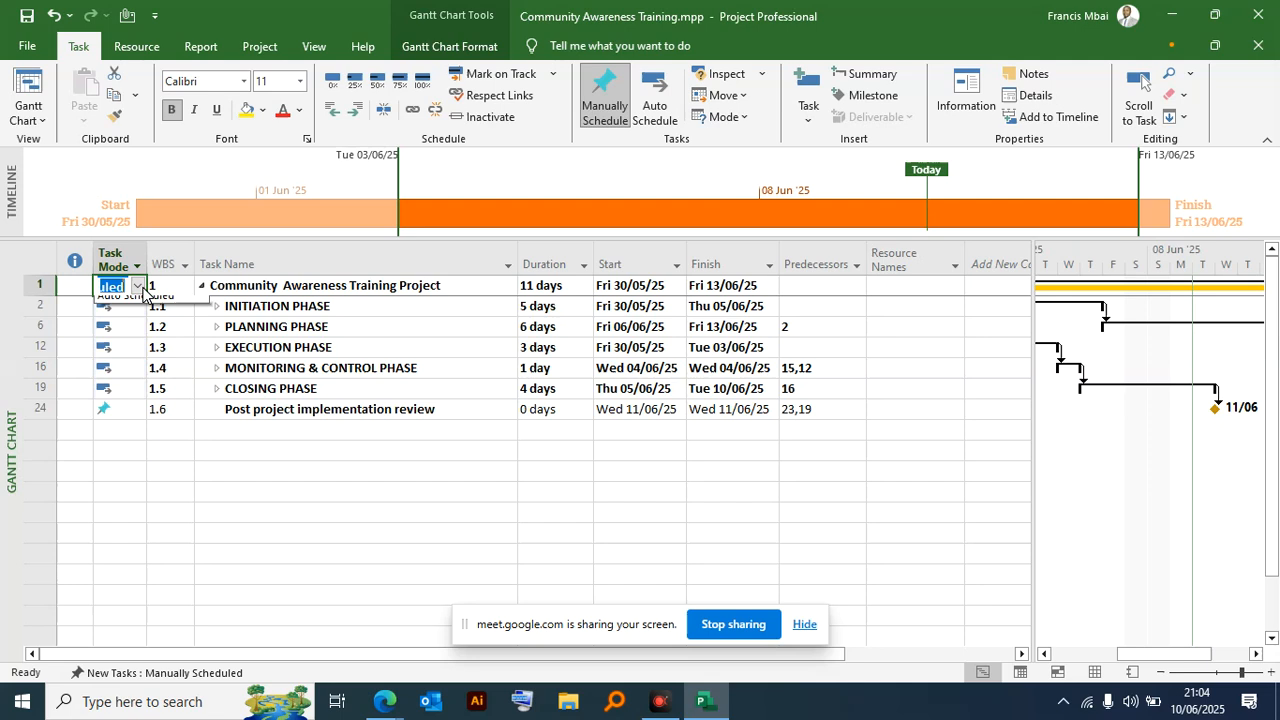
click(131, 317)
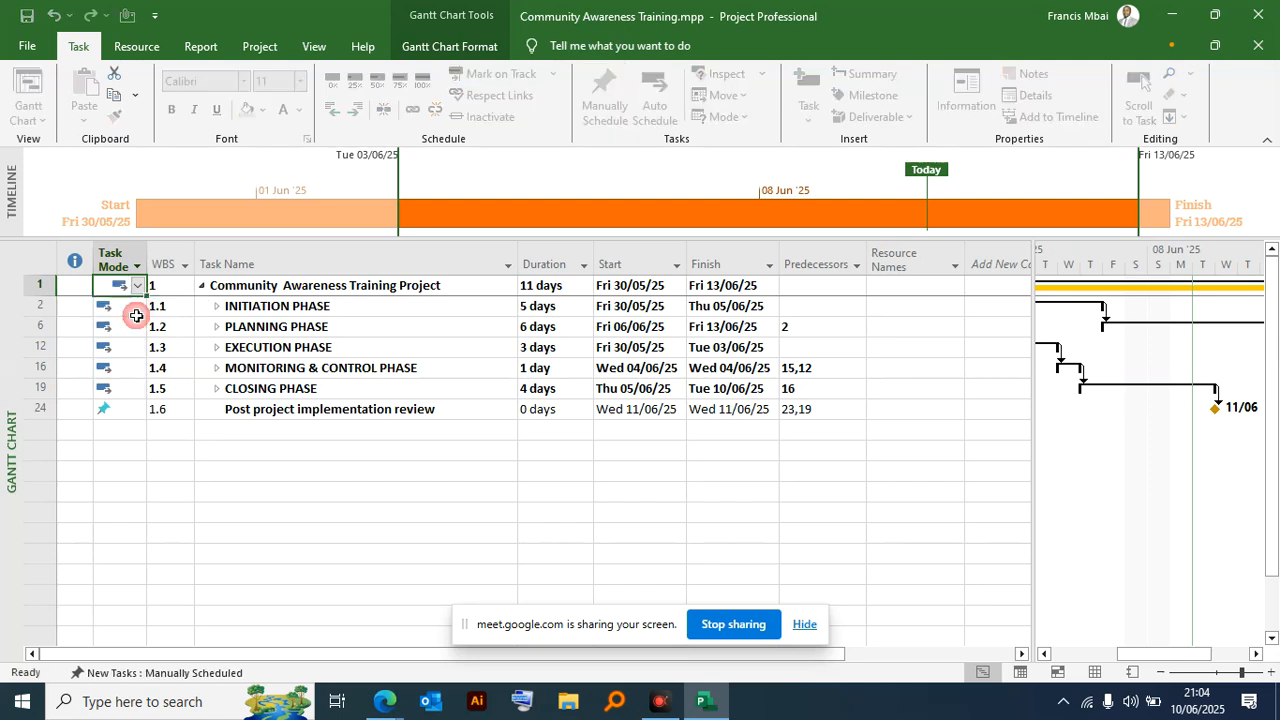
- Set the task mode of the Post project implementation review milestone to Auto Scheduled
click(442, 349)
click(112, 410)
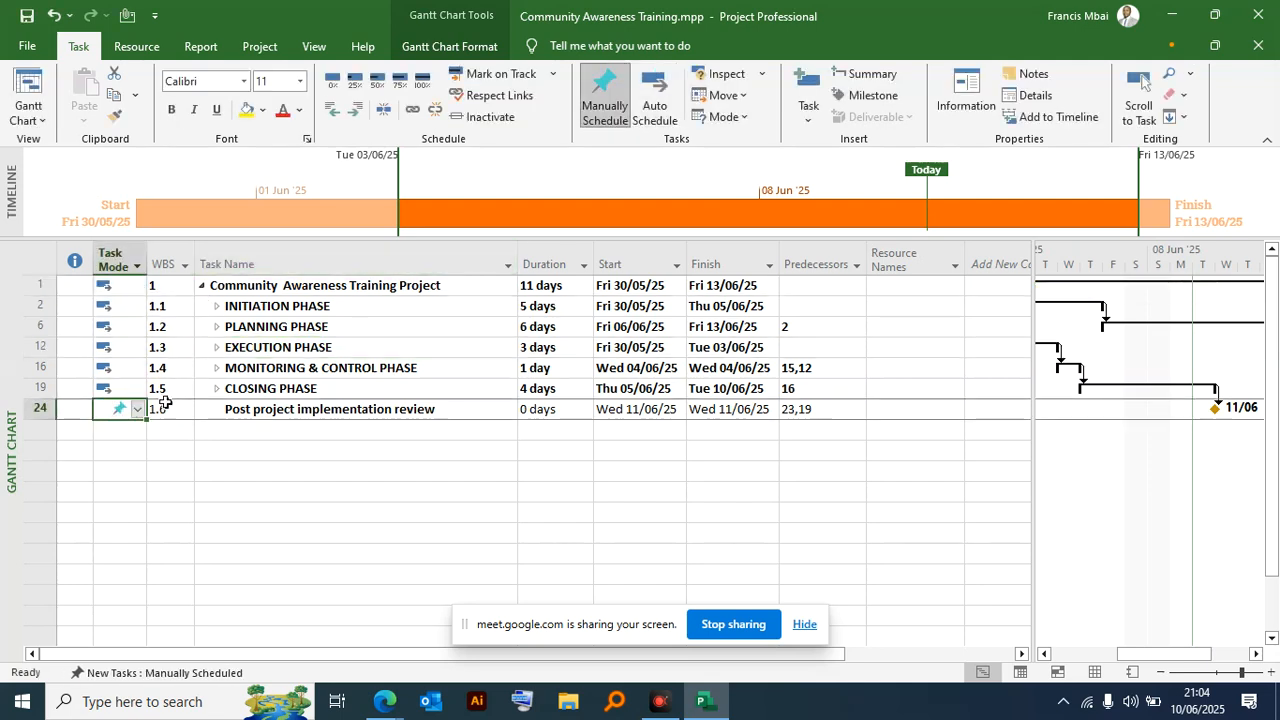
click(138, 409)
click(136, 441)
drag(300, 306, 326, 410)
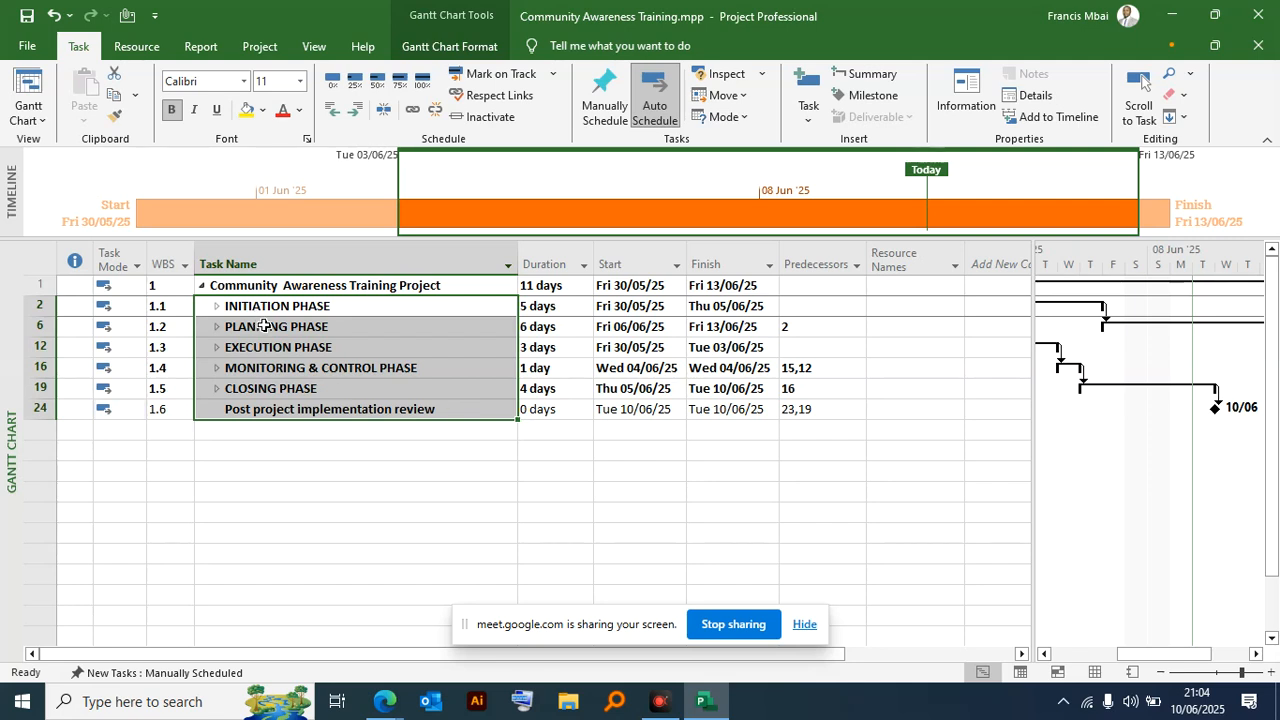
- Expand the five phases, Initiation through Closing, and review their subtasks, durations, dates and predecessors
click(213, 310)
click(215, 307)
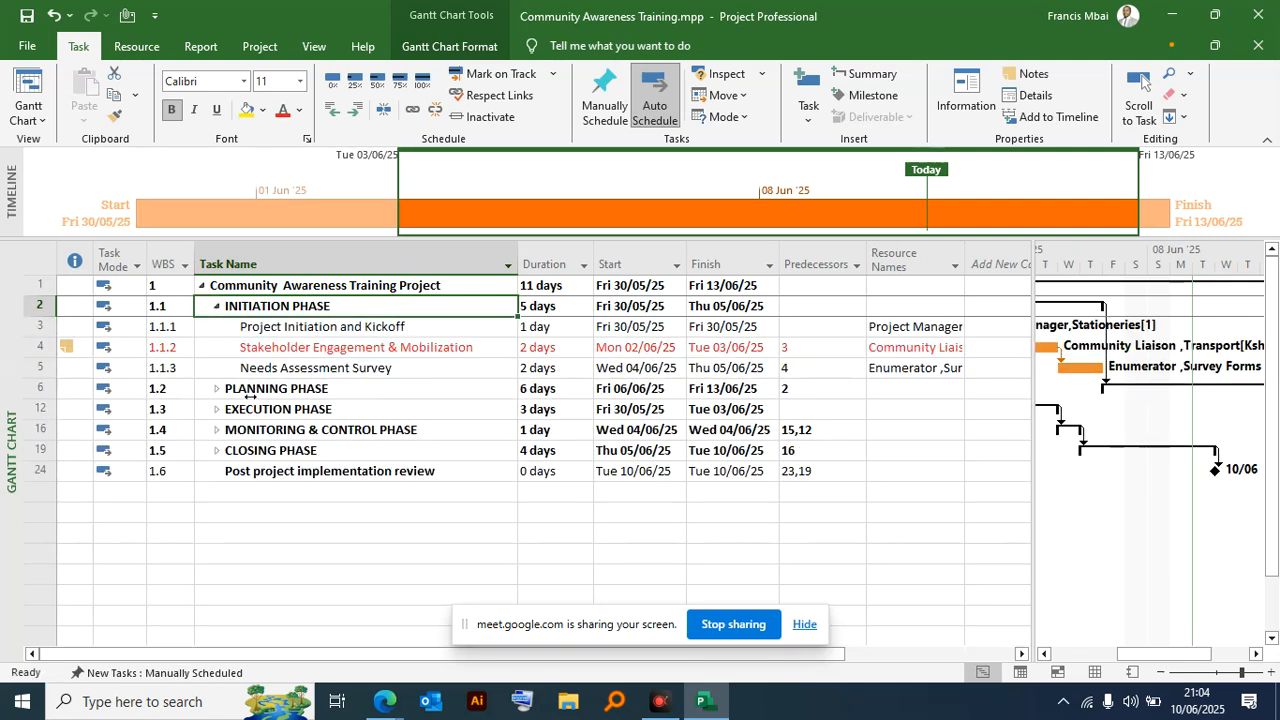
click(216, 390)
scroll(230, 502, down, 2)
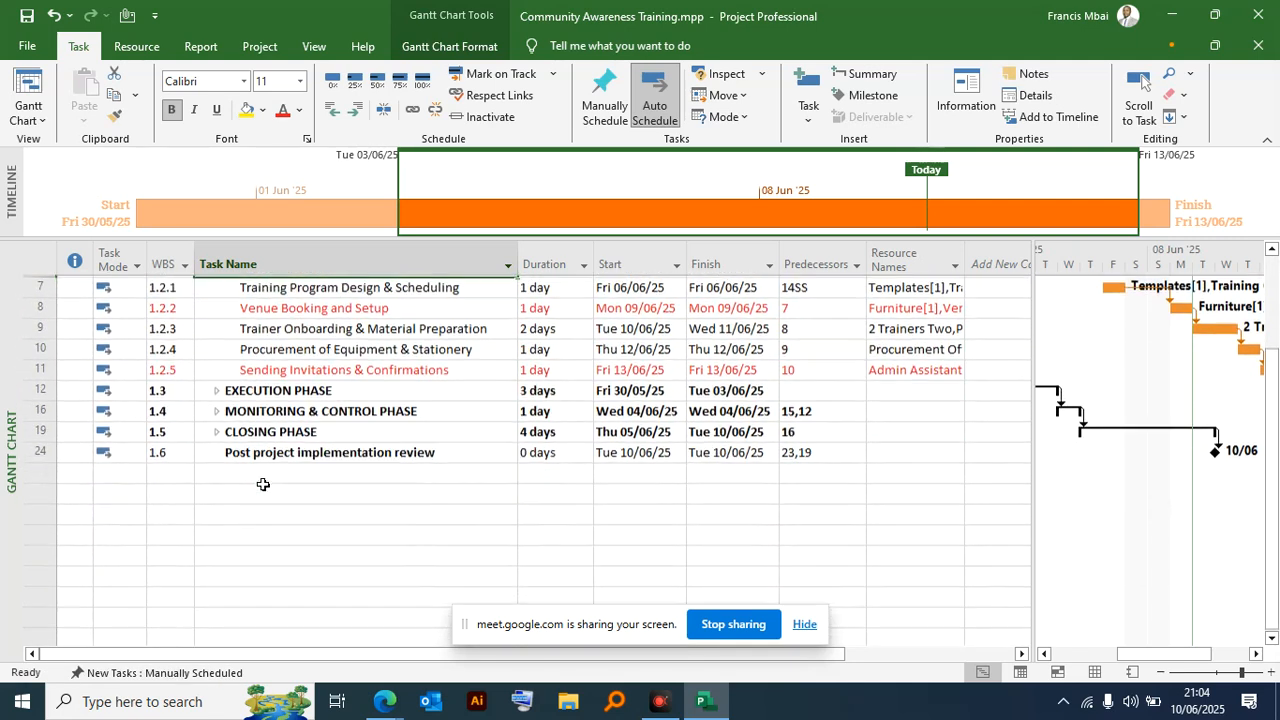
click(214, 390)
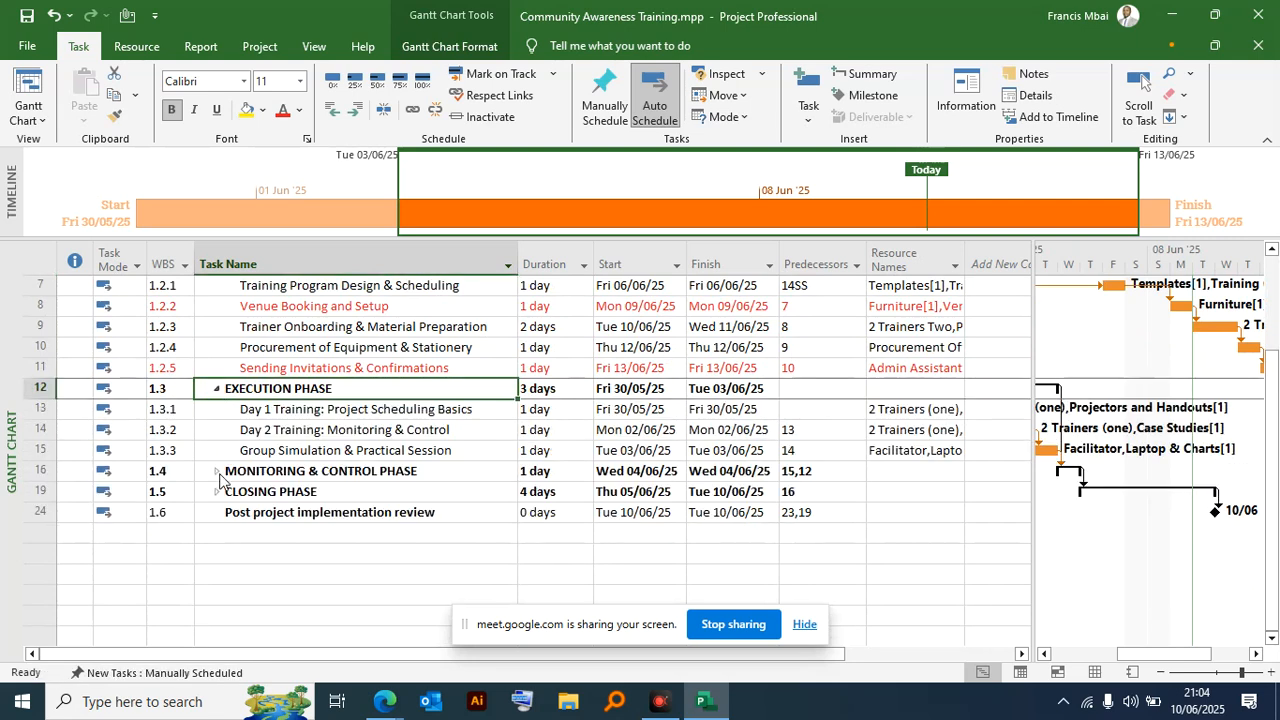
click(217, 471)
click(215, 535)
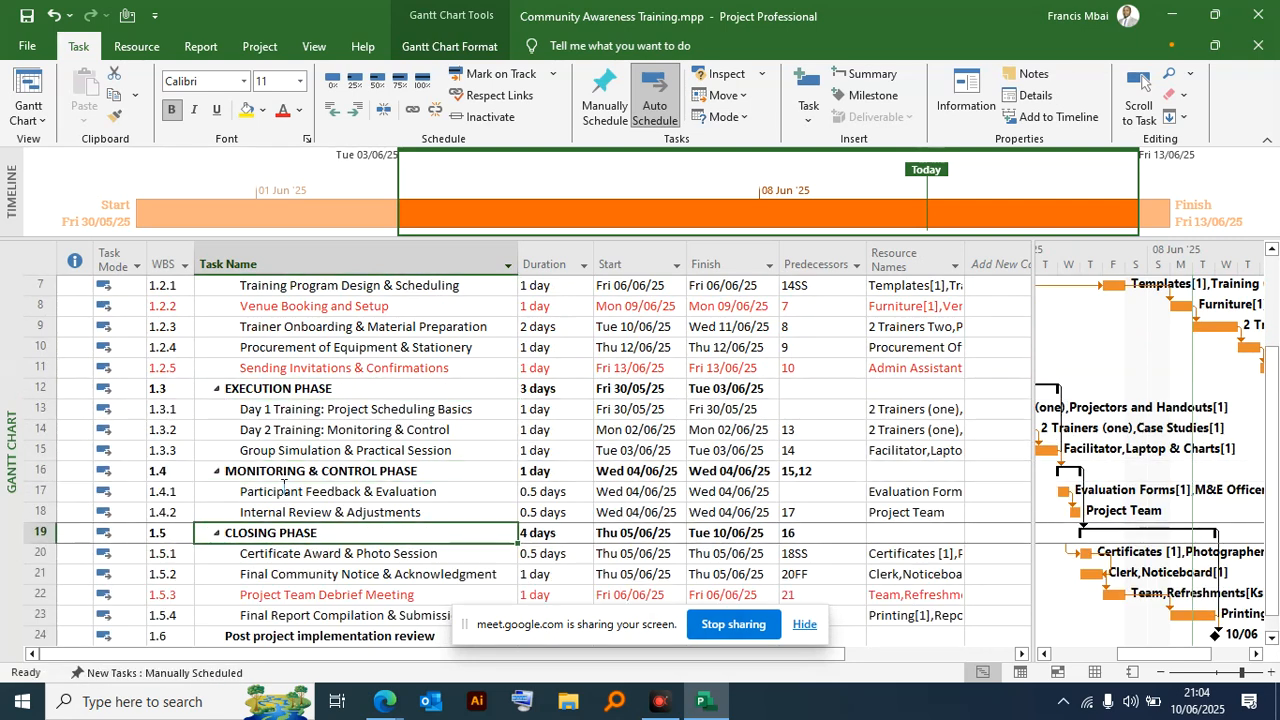
scroll(322, 468, up, 2)
scroll(337, 390, down, 5)
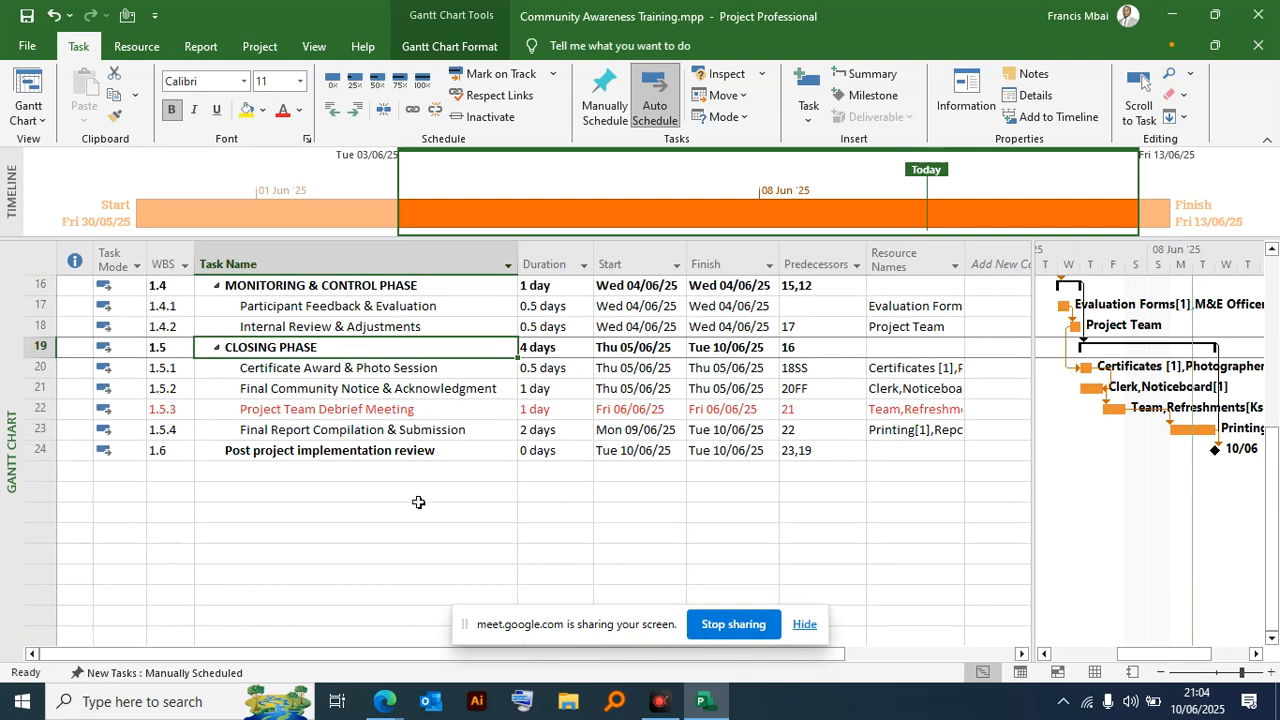
scroll(392, 510, up, 1)
scroll(392, 510, down, 2)
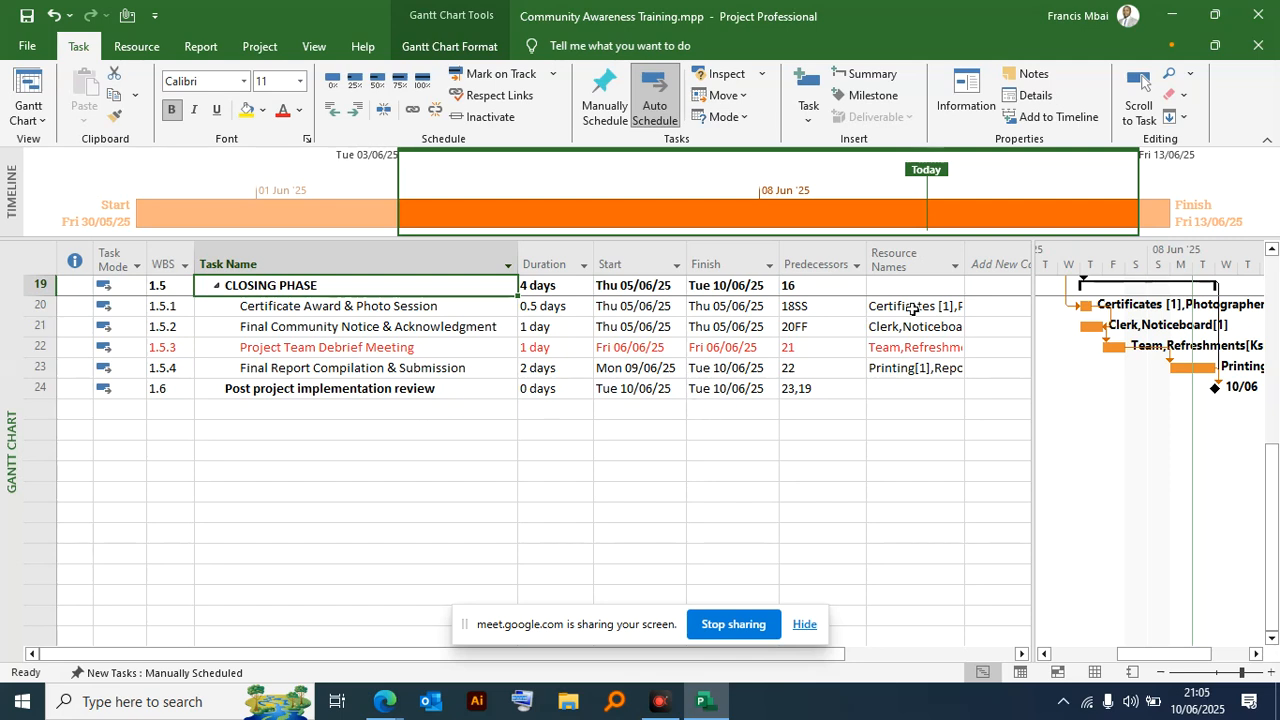
scroll(435, 462, up, 6)
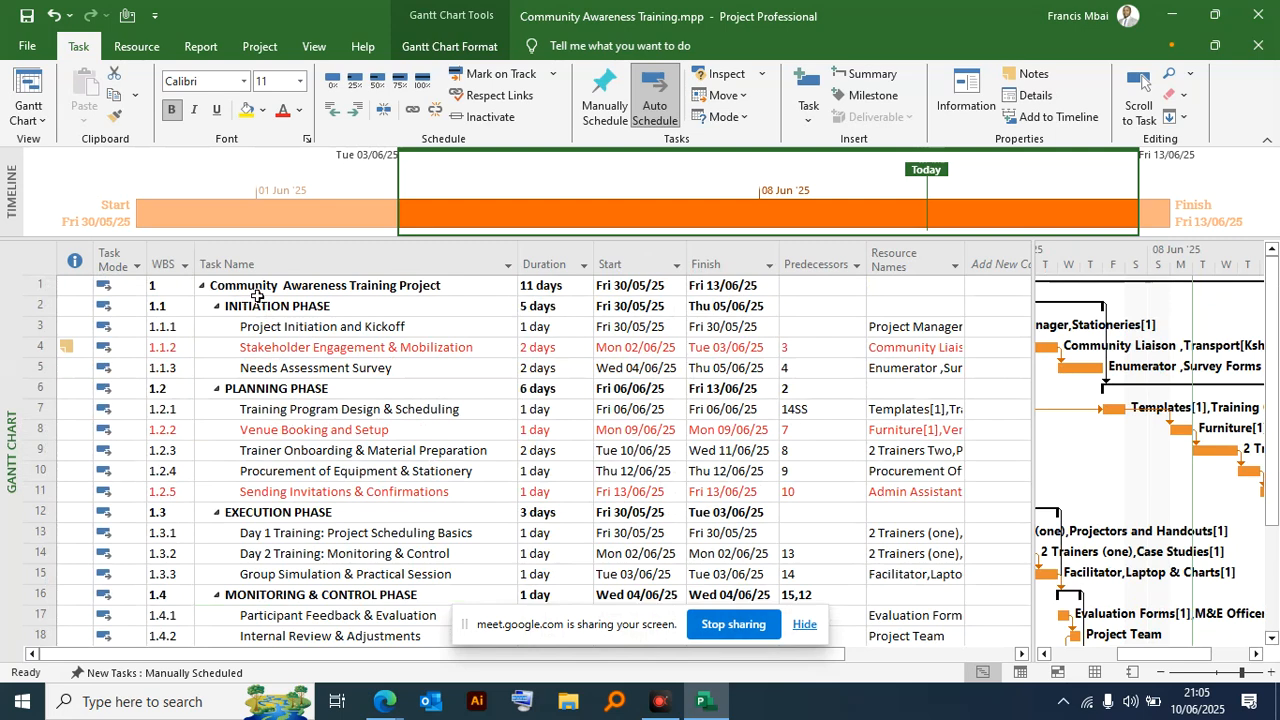
scroll(560, 443, down, 3)
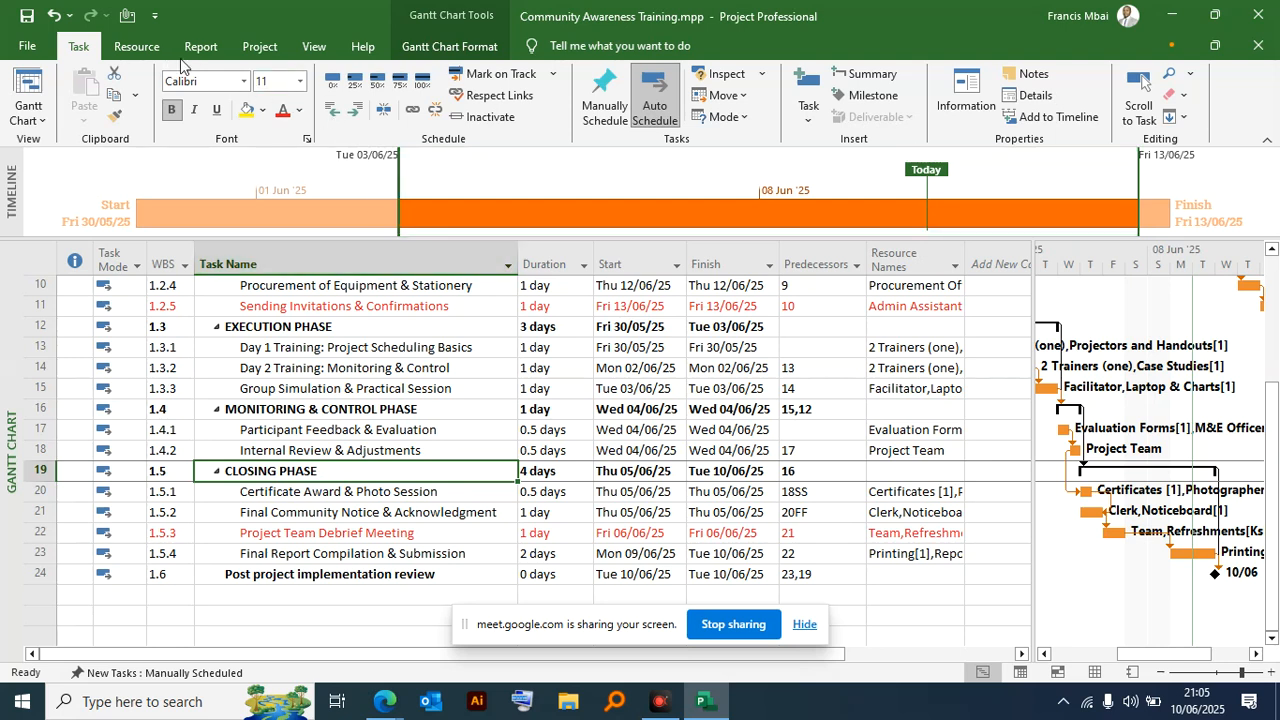
- Review the project statistics for duration, work, cost and percent complete before any progress is recorded
click(259, 46)
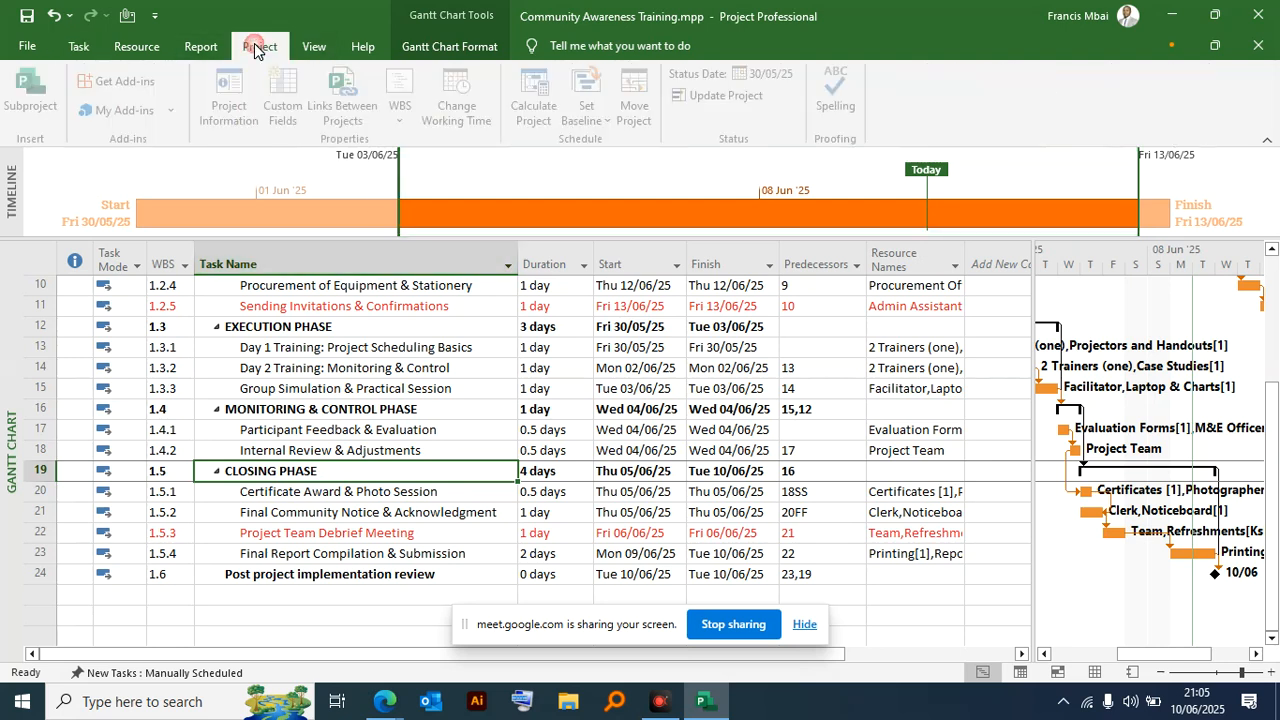
click(240, 95)
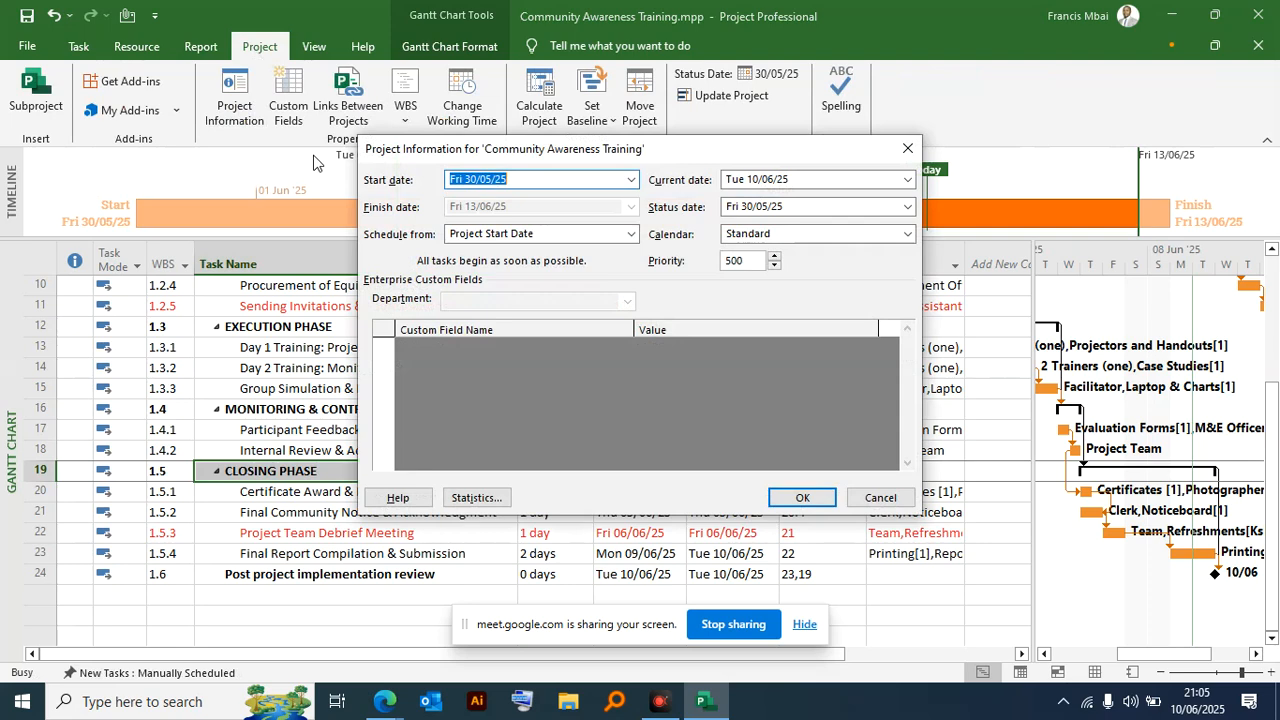
click(470, 496)
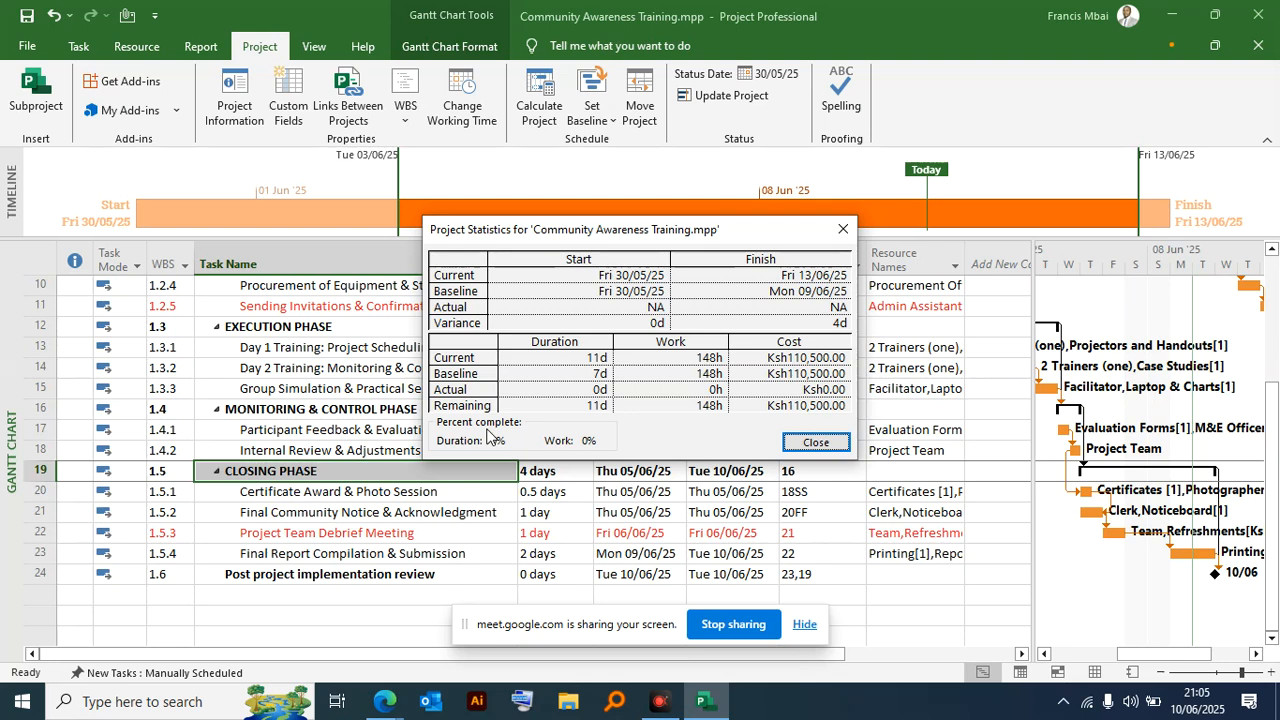
click(813, 443)
- Mark the Initiation Phase summary task as 100% complete
scroll(121, 289, up, 3)
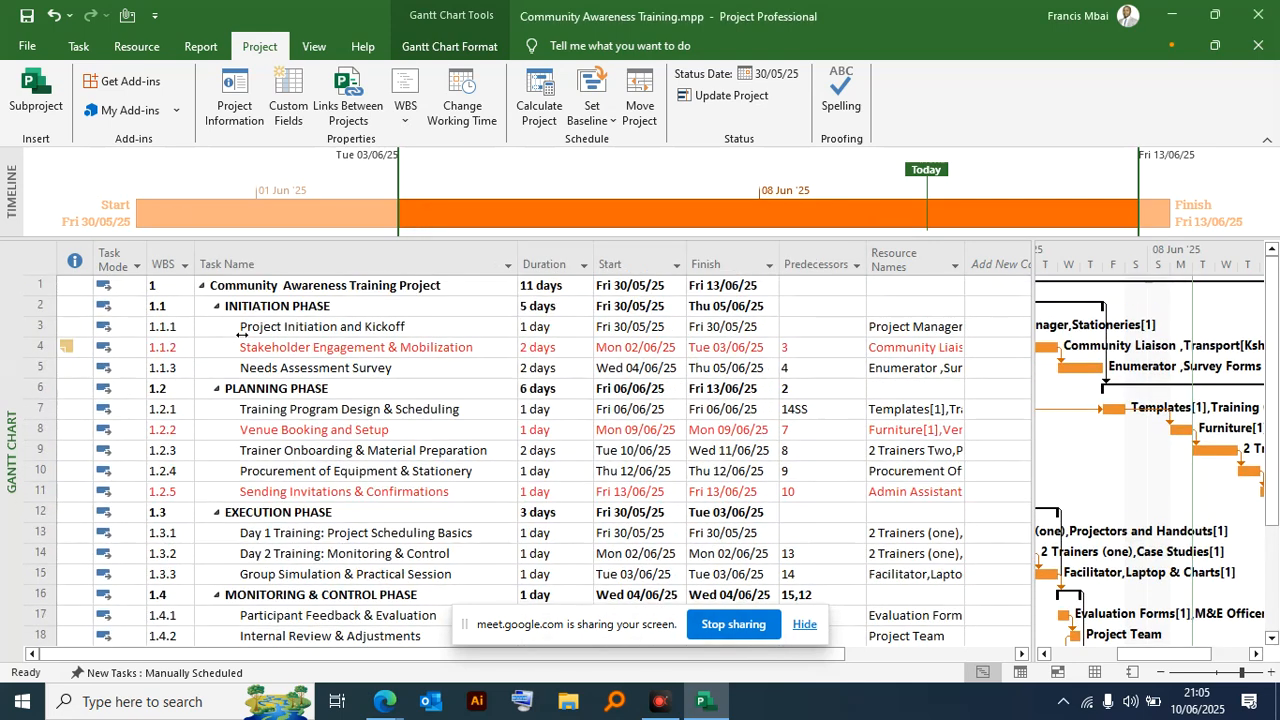
click(82, 307)
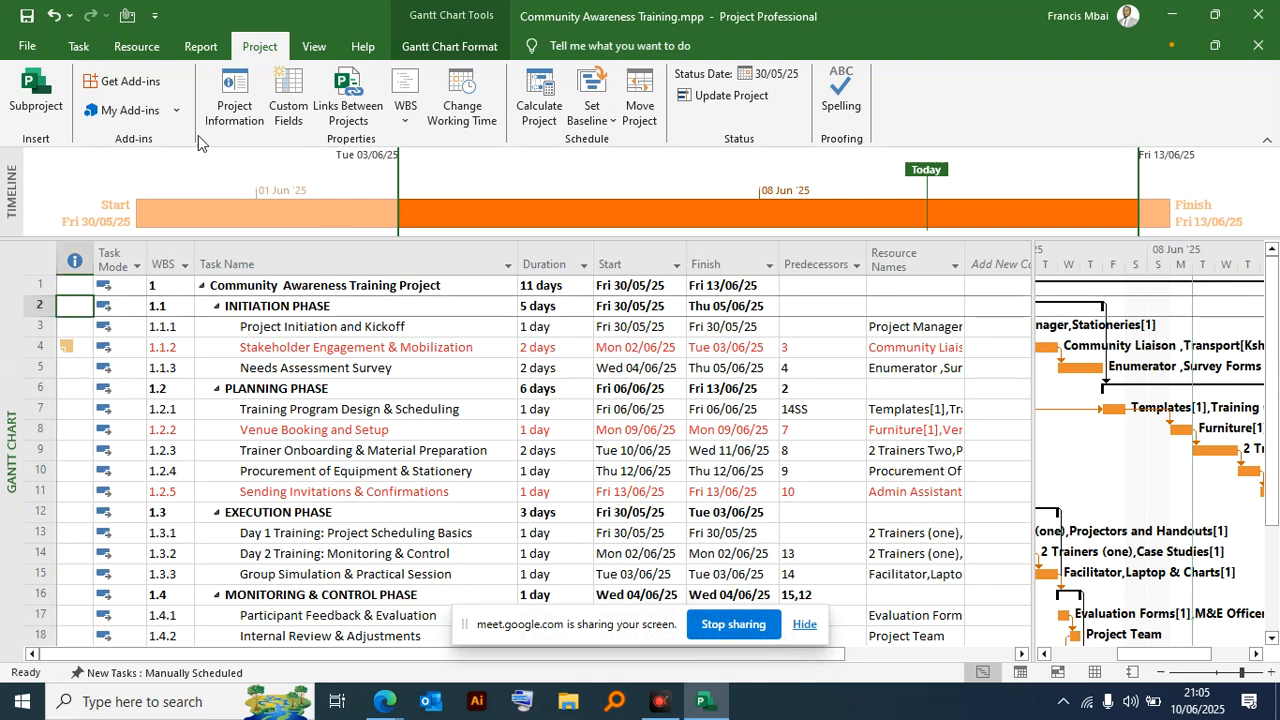
click(78, 47)
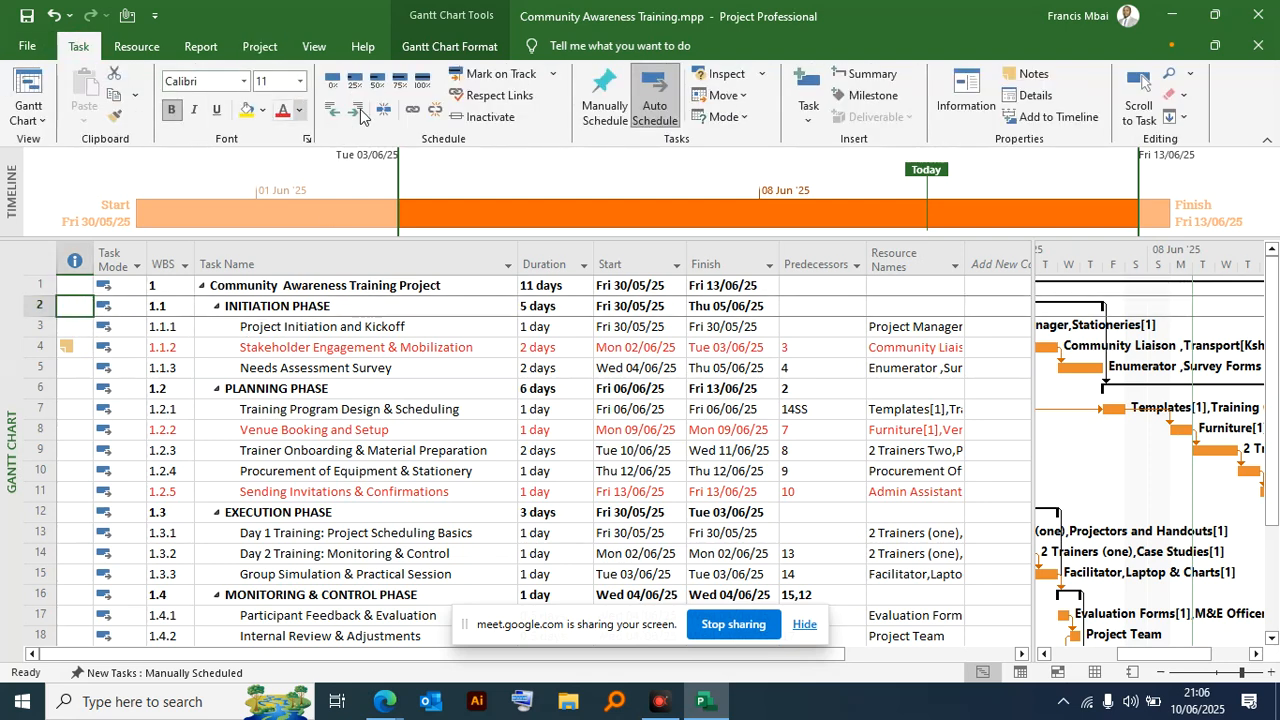
click(421, 80)
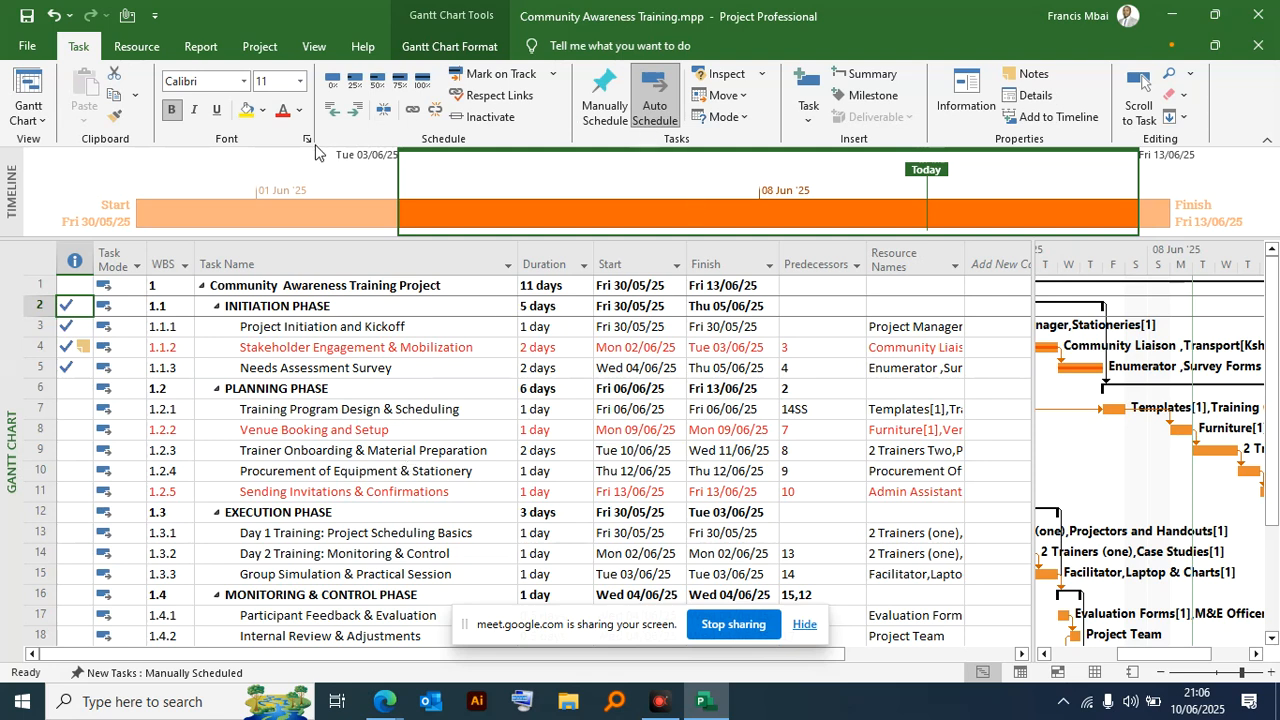
- Check the project statistics with the Initiation Phase completed
click(259, 46)
click(232, 110)
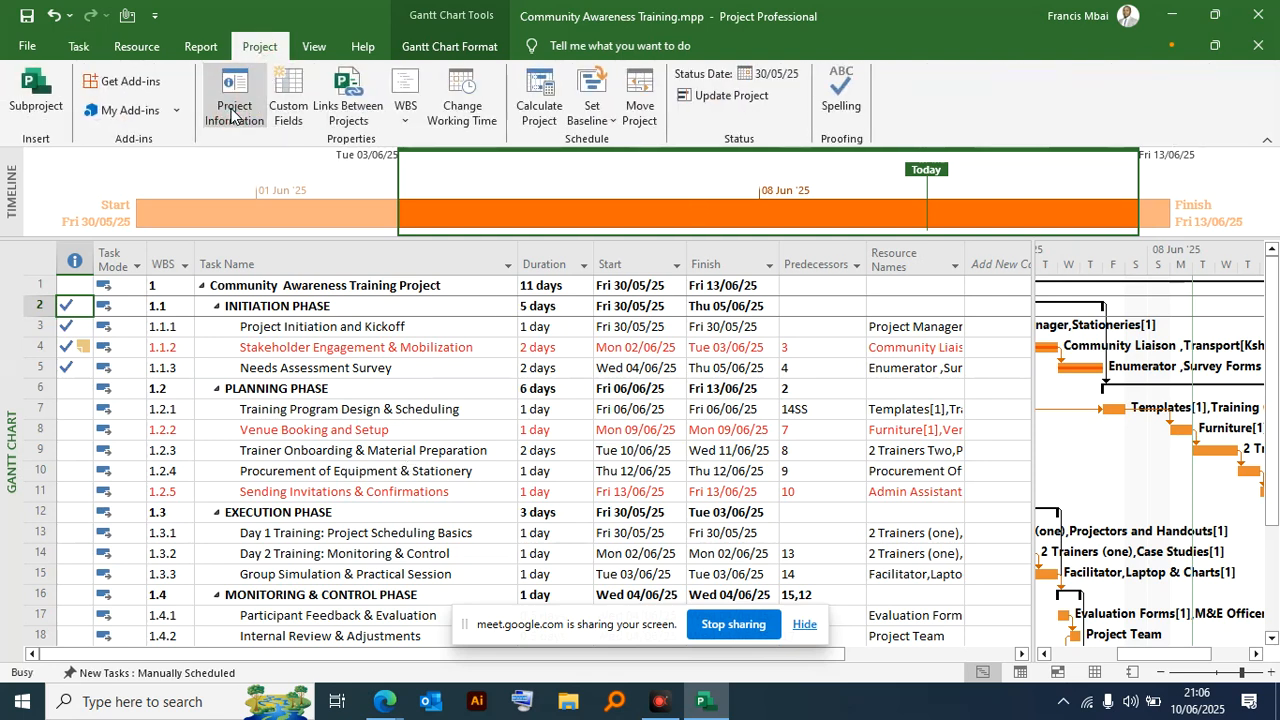
click(488, 496)
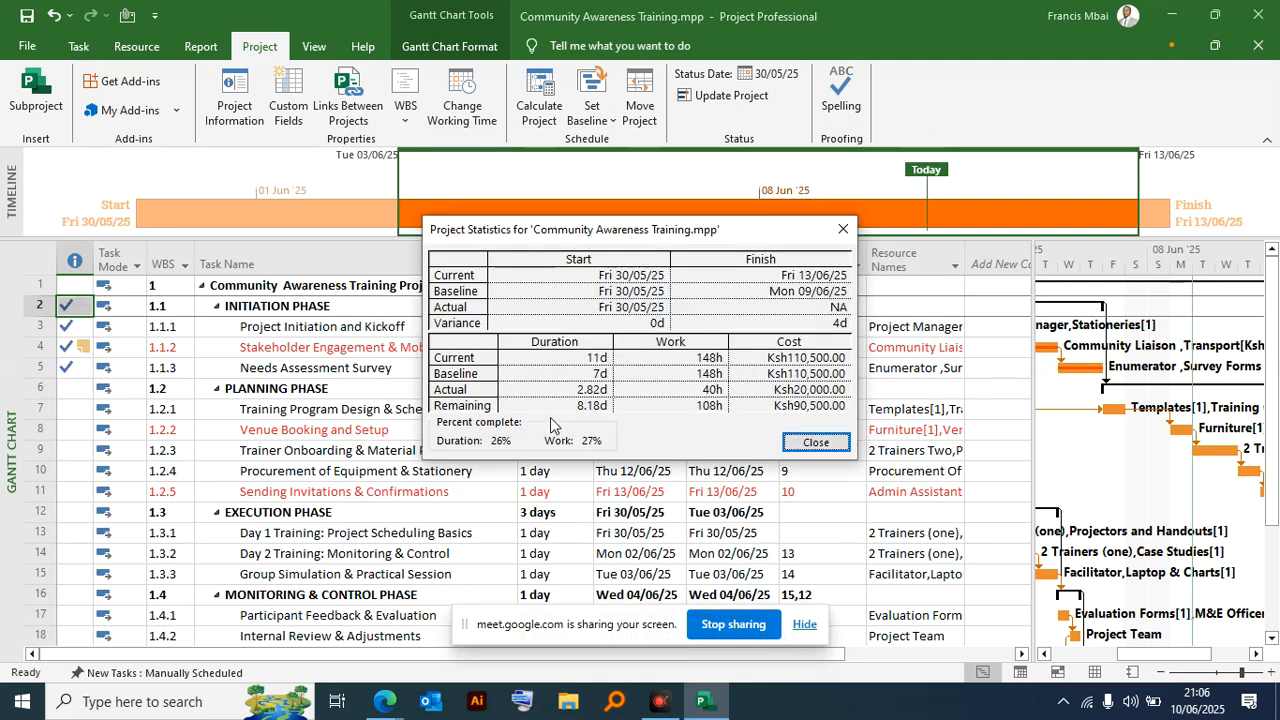
click(843, 230)
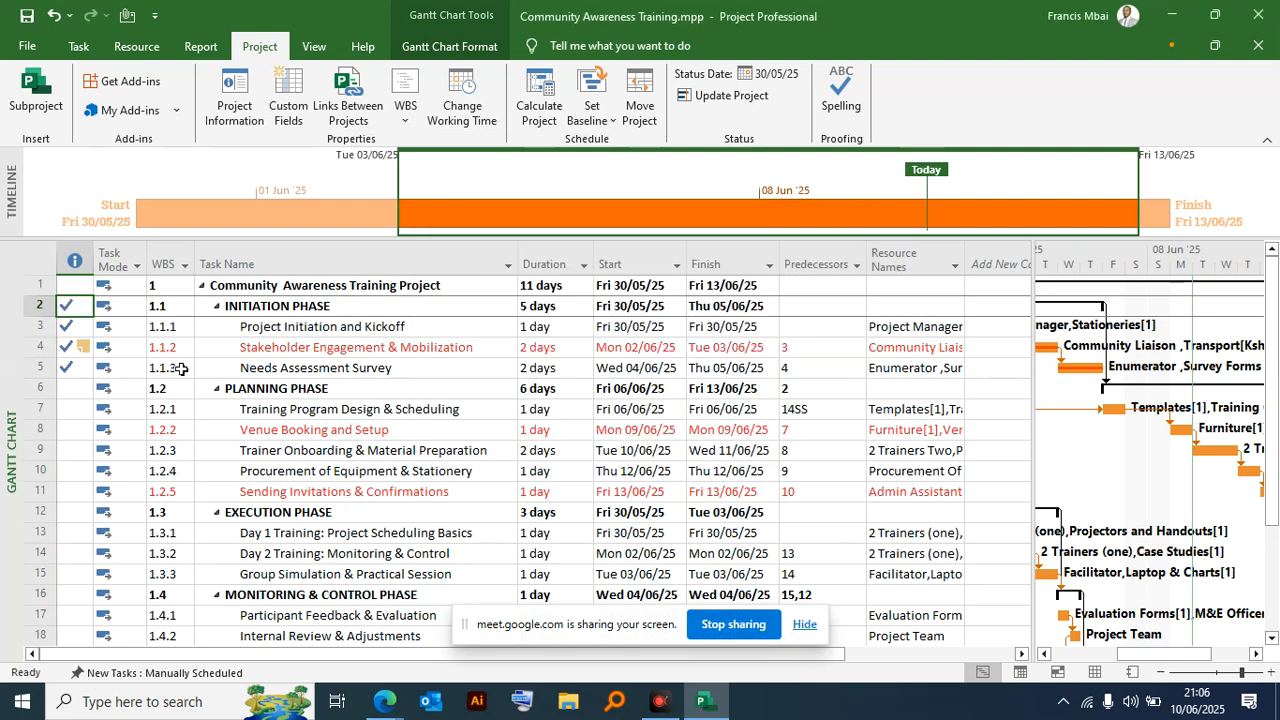
- Collapse the Initiation, Planning, Execution, Monitoring & Control and Closing phases to hide their subtasks
click(216, 307)
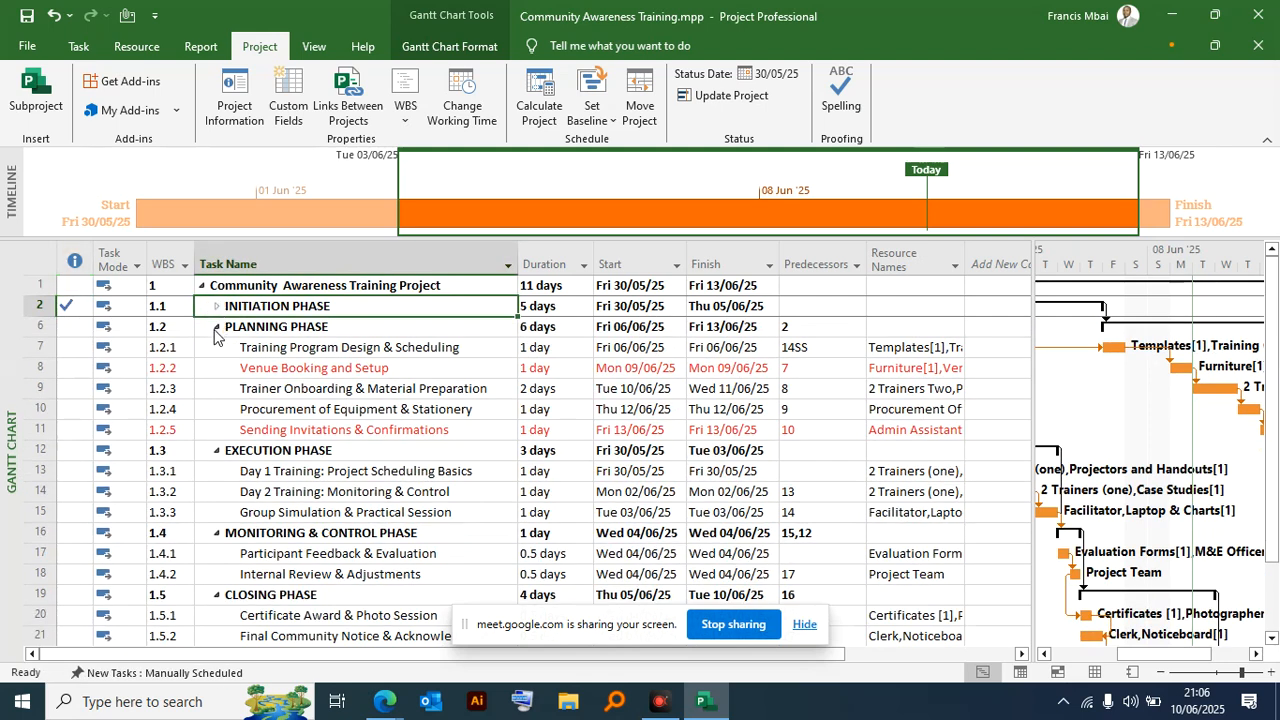
click(216, 327)
click(216, 347)
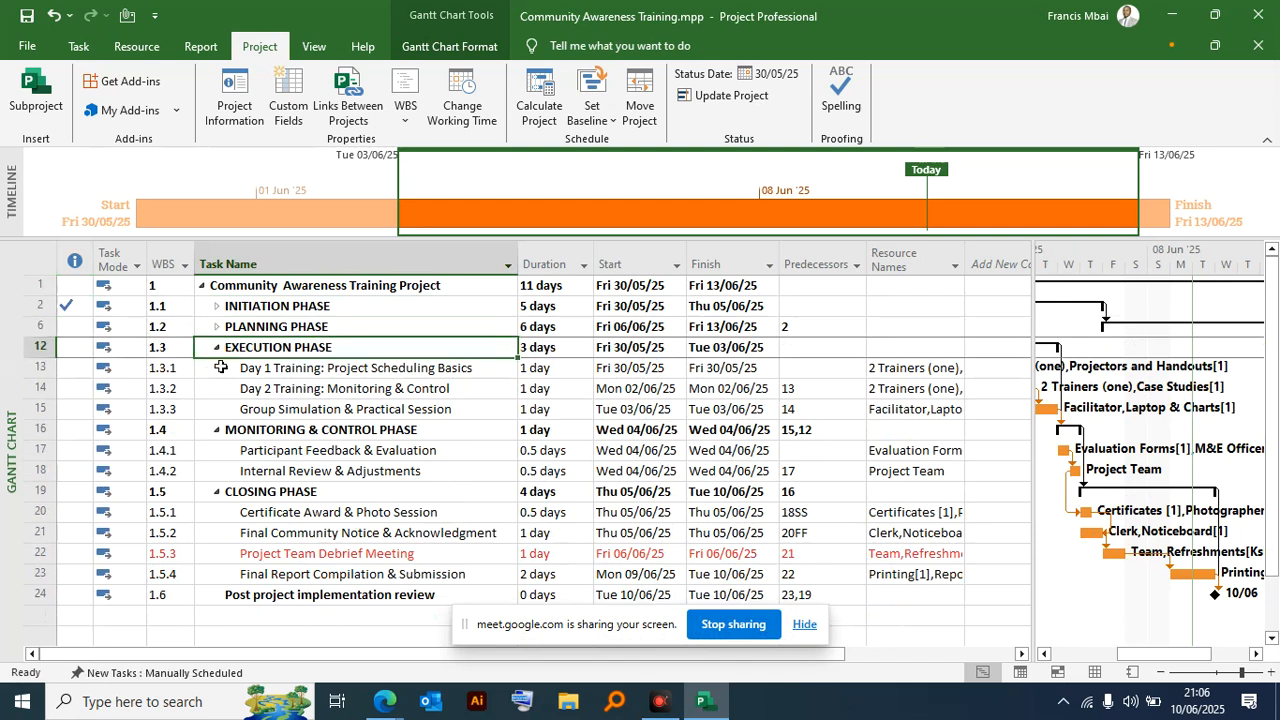
click(216, 347)
click(216, 368)
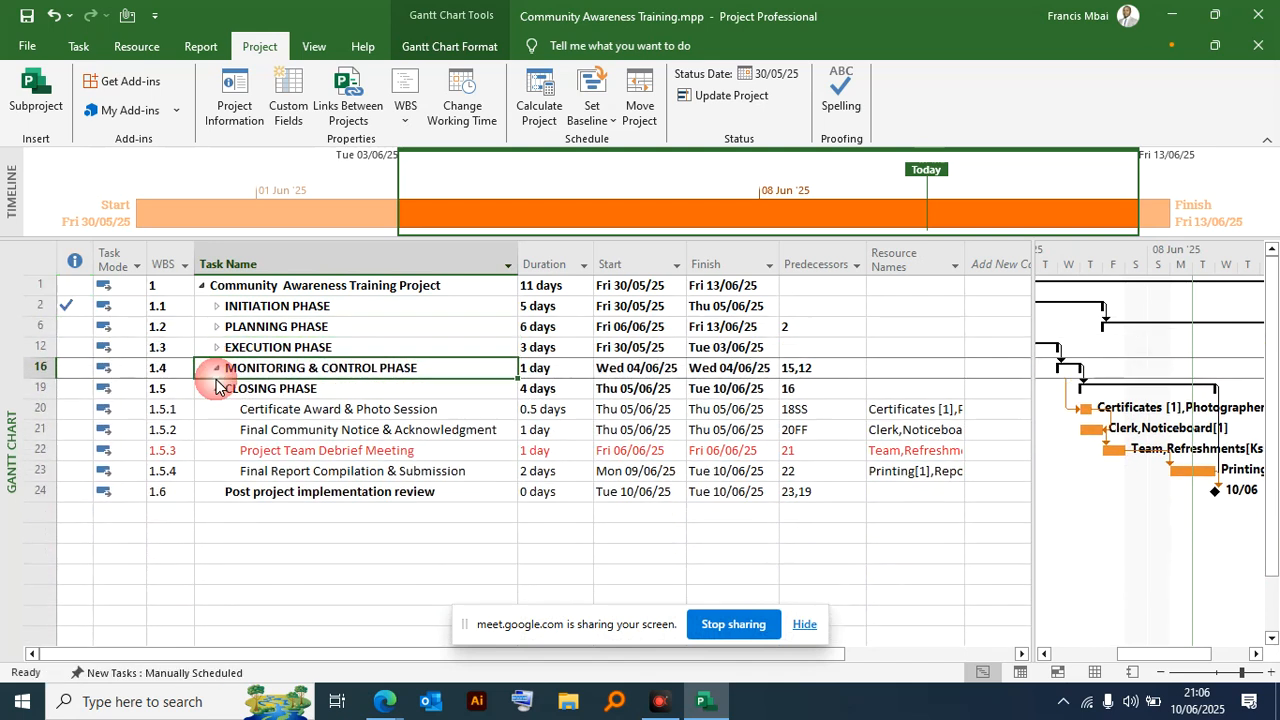
click(216, 388)
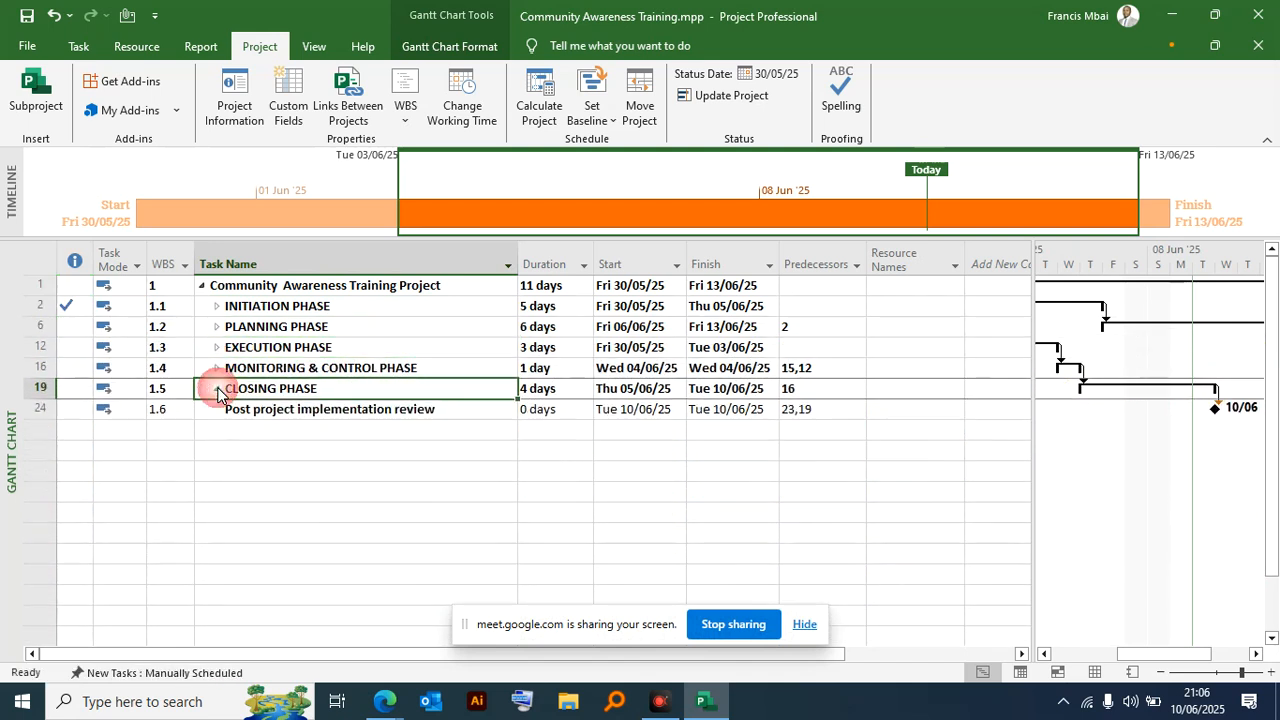
- Check the project statistics again before recording progress on the Planning Phase
click(74, 326)
click(234, 105)
click(489, 493)
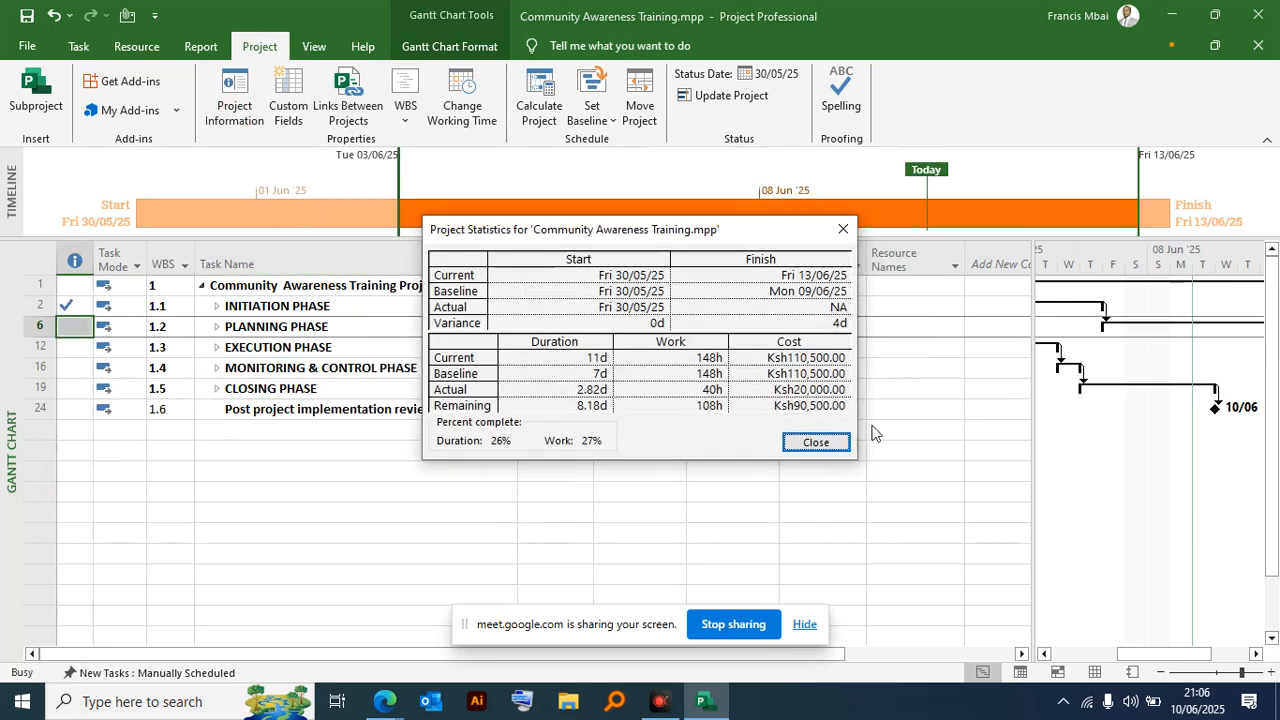
click(840, 232)
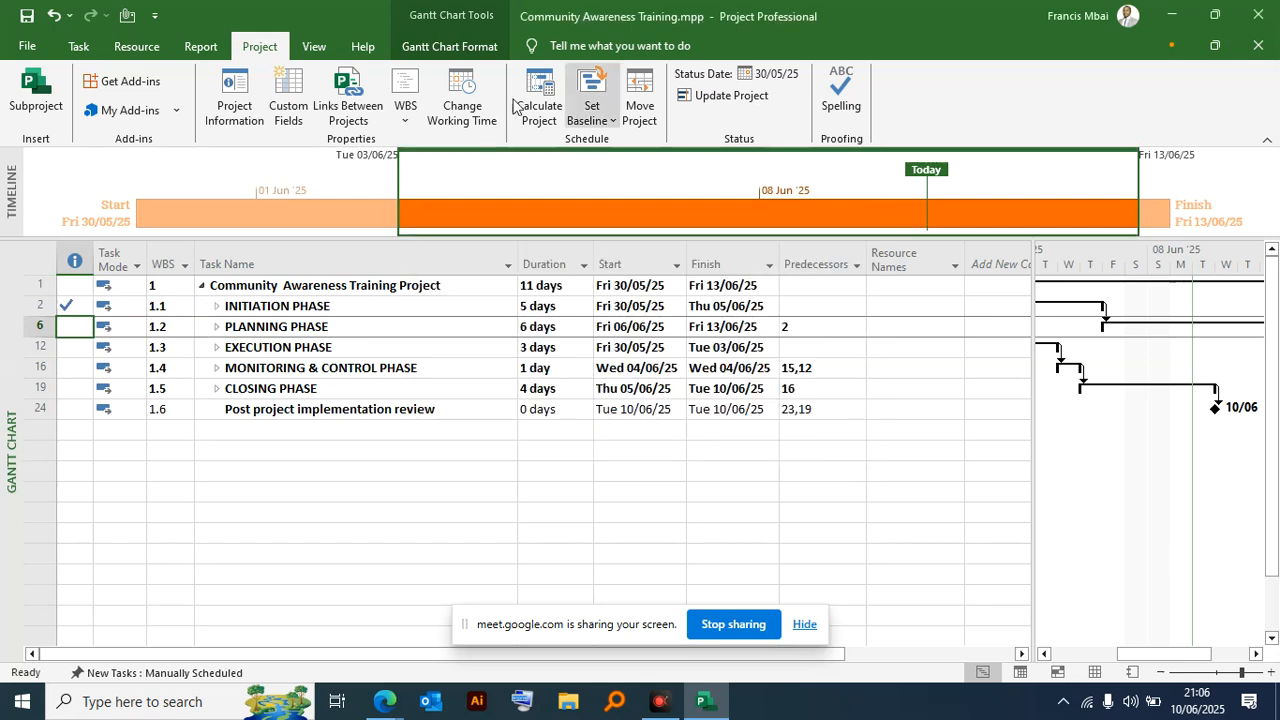
- Mark the Planning Phase and the Execution Phase as 100% complete
click(80, 47)
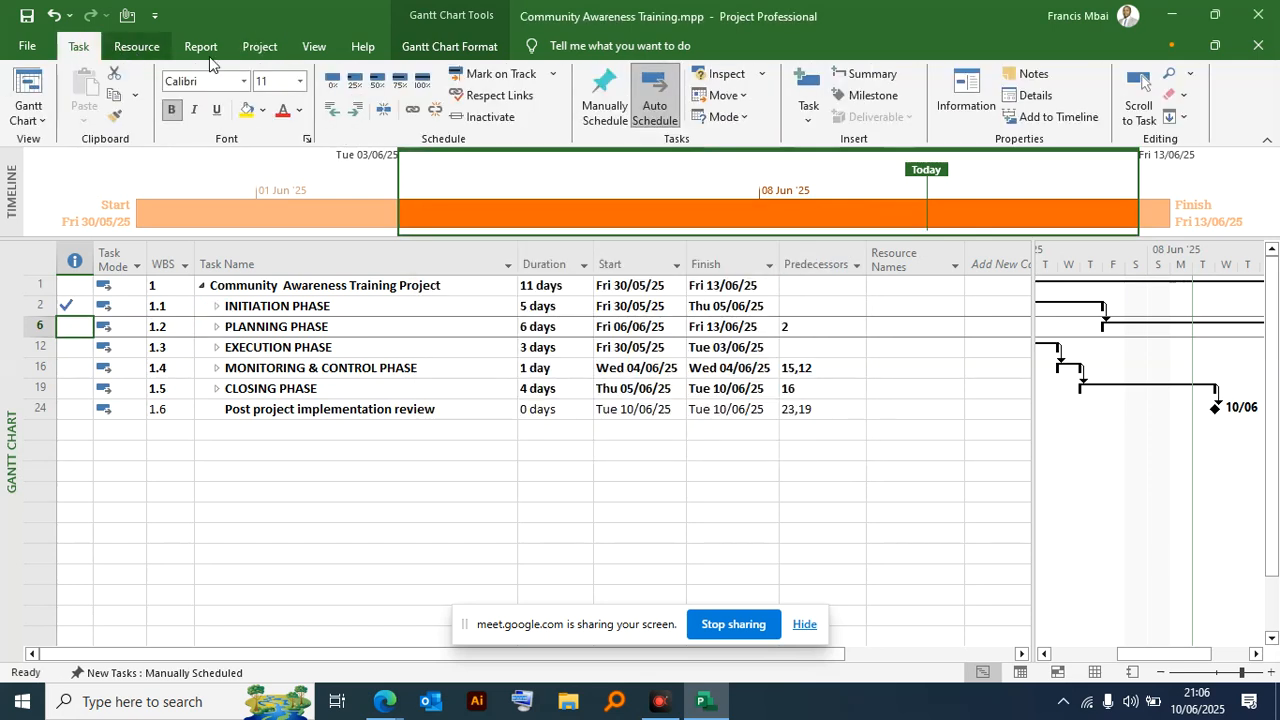
click(418, 85)
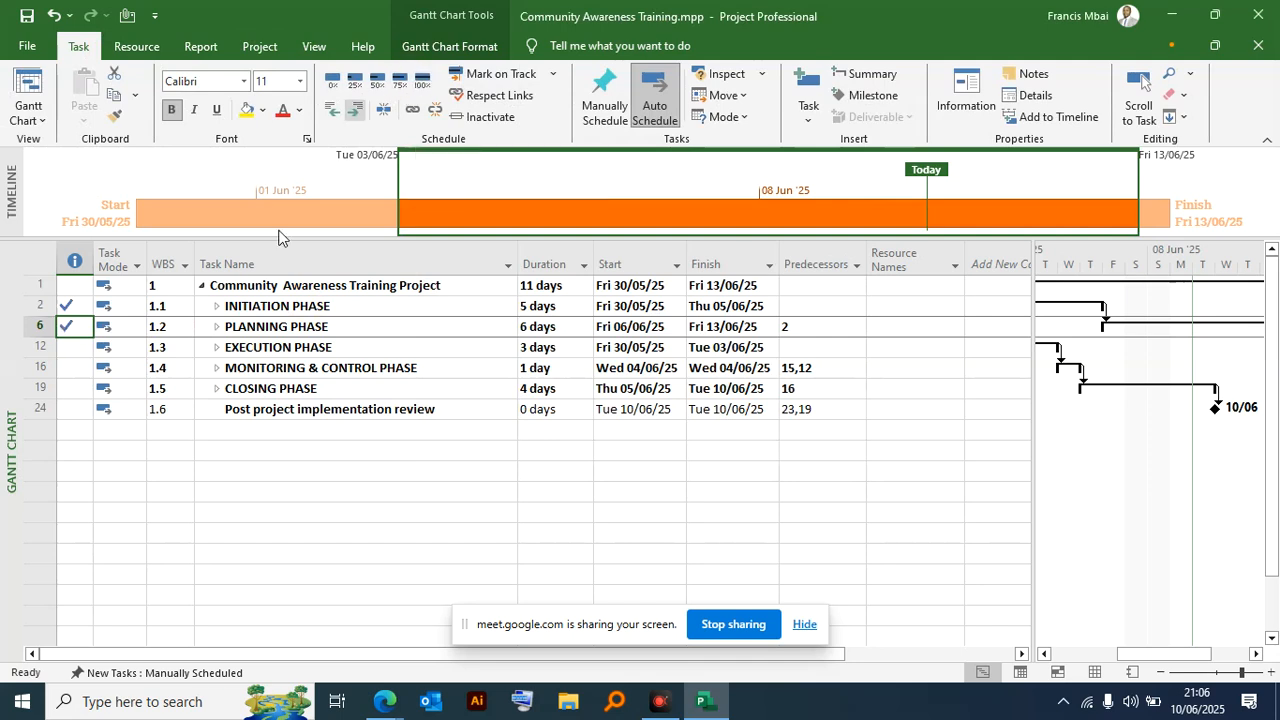
click(80, 349)
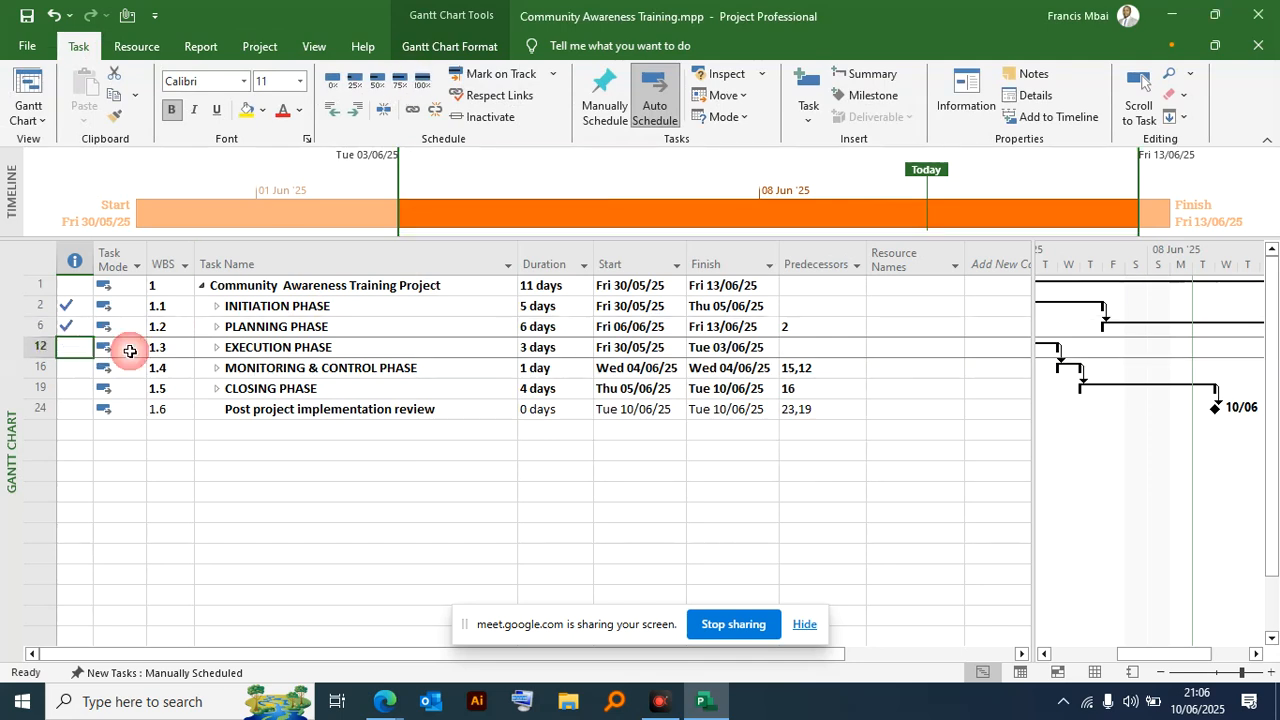
click(422, 82)
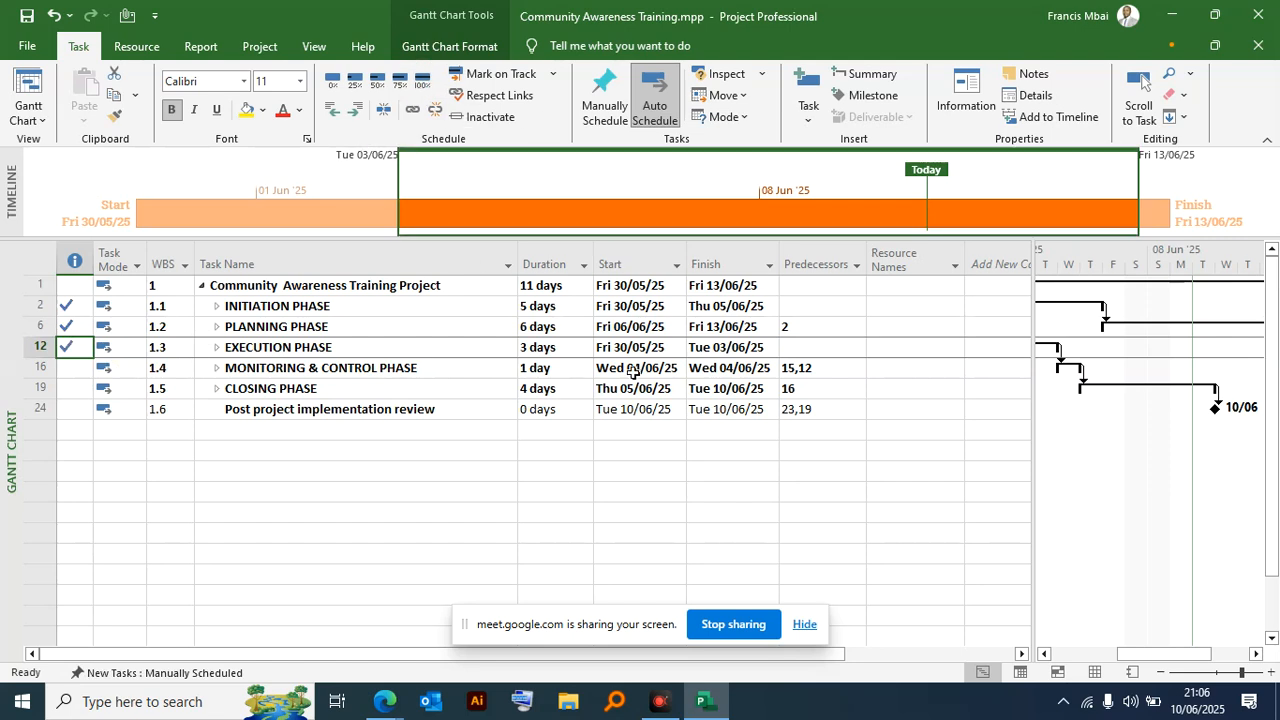
- Examine the project statistics with the first three phases completed, moving the statistics window clear of the task list
click(259, 47)
click(234, 112)
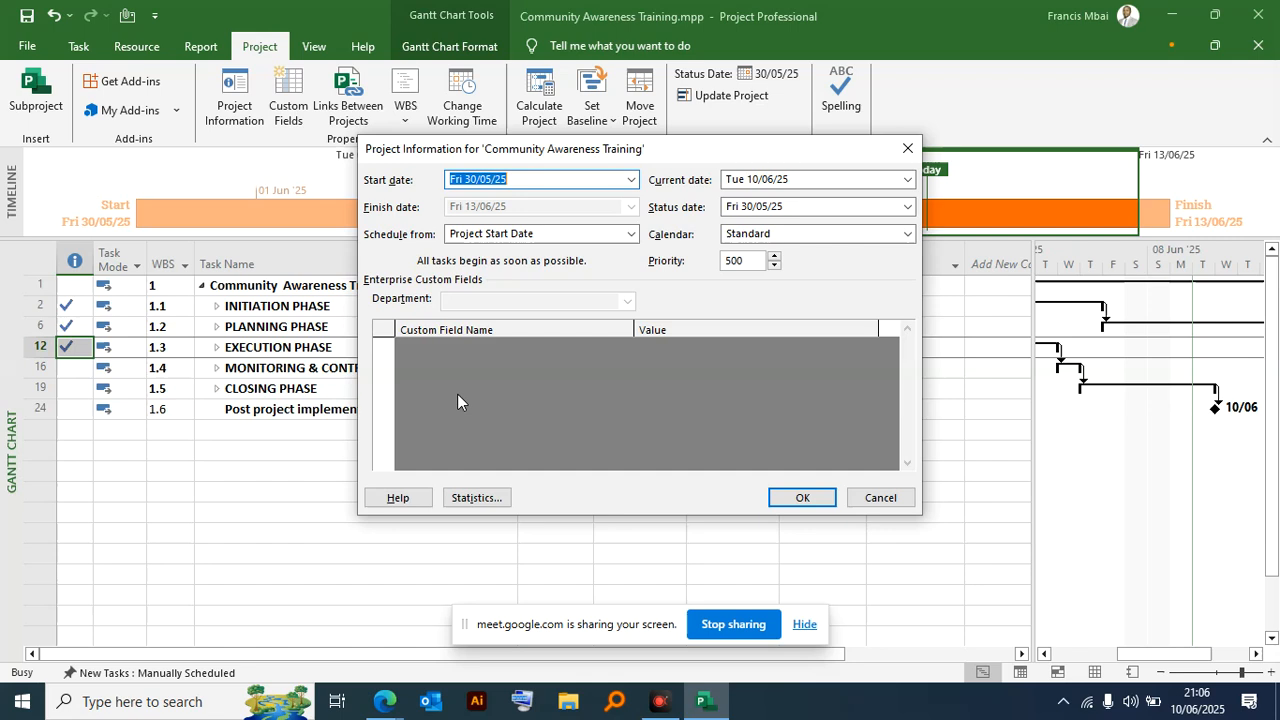
click(465, 499)
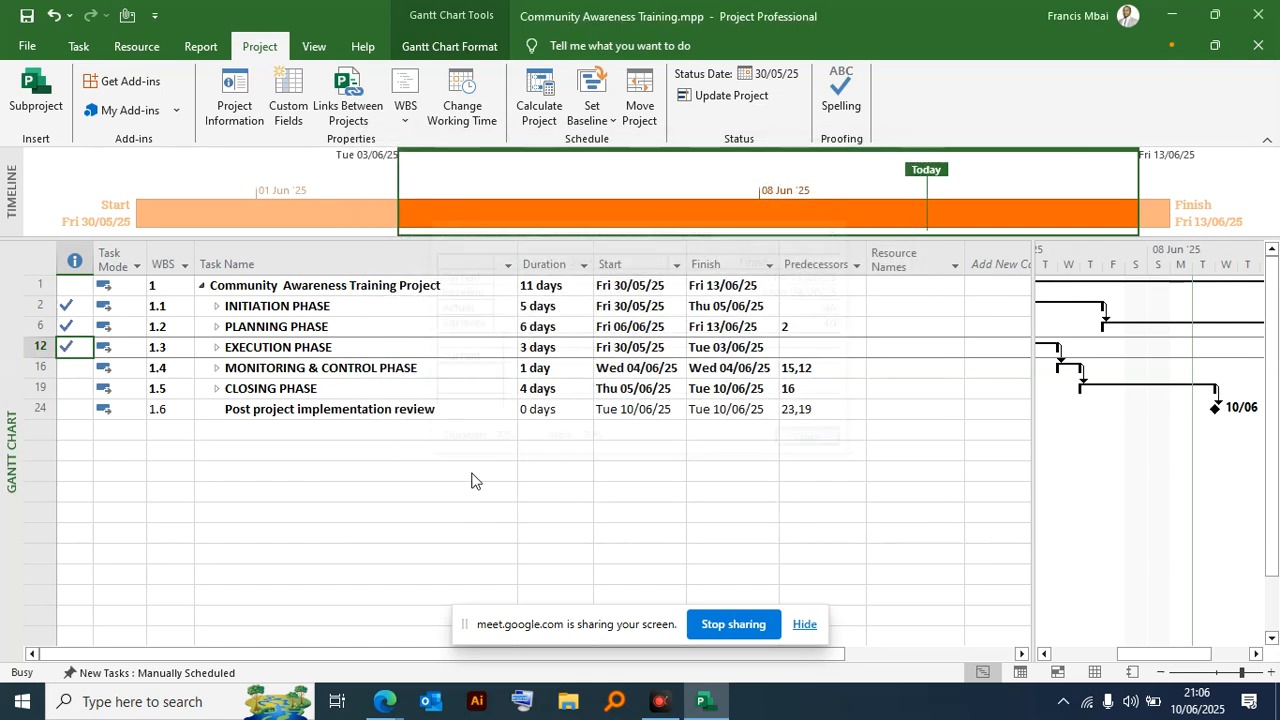
drag(520, 230, 570, 93)
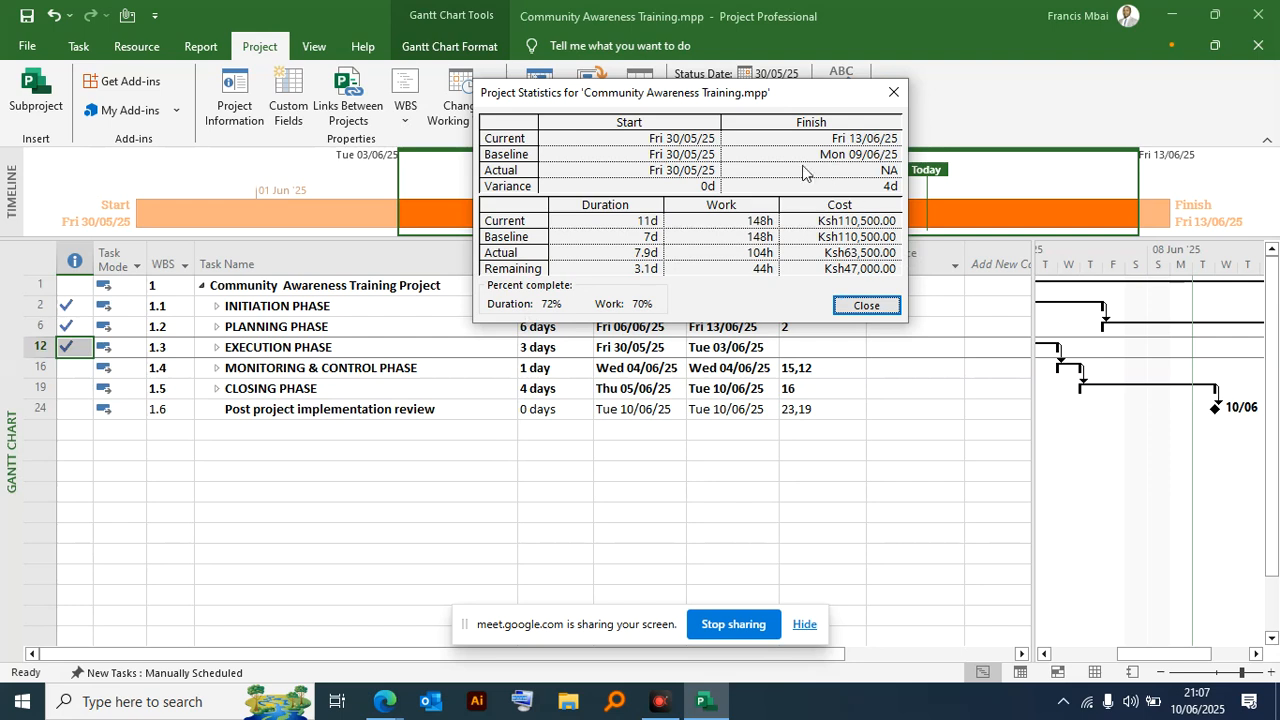
- Review the project statistics in full view beside the task list and close the statistics
drag(551, 102, 858, 343)
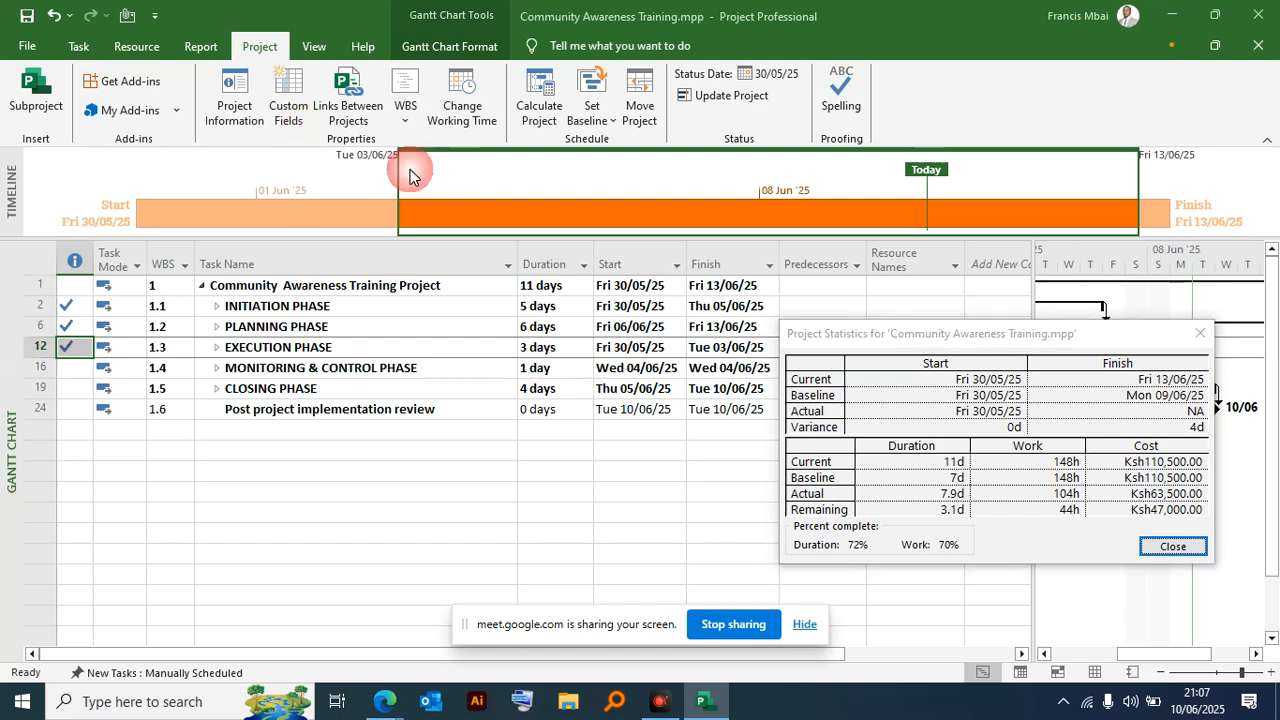
click(1200, 333)
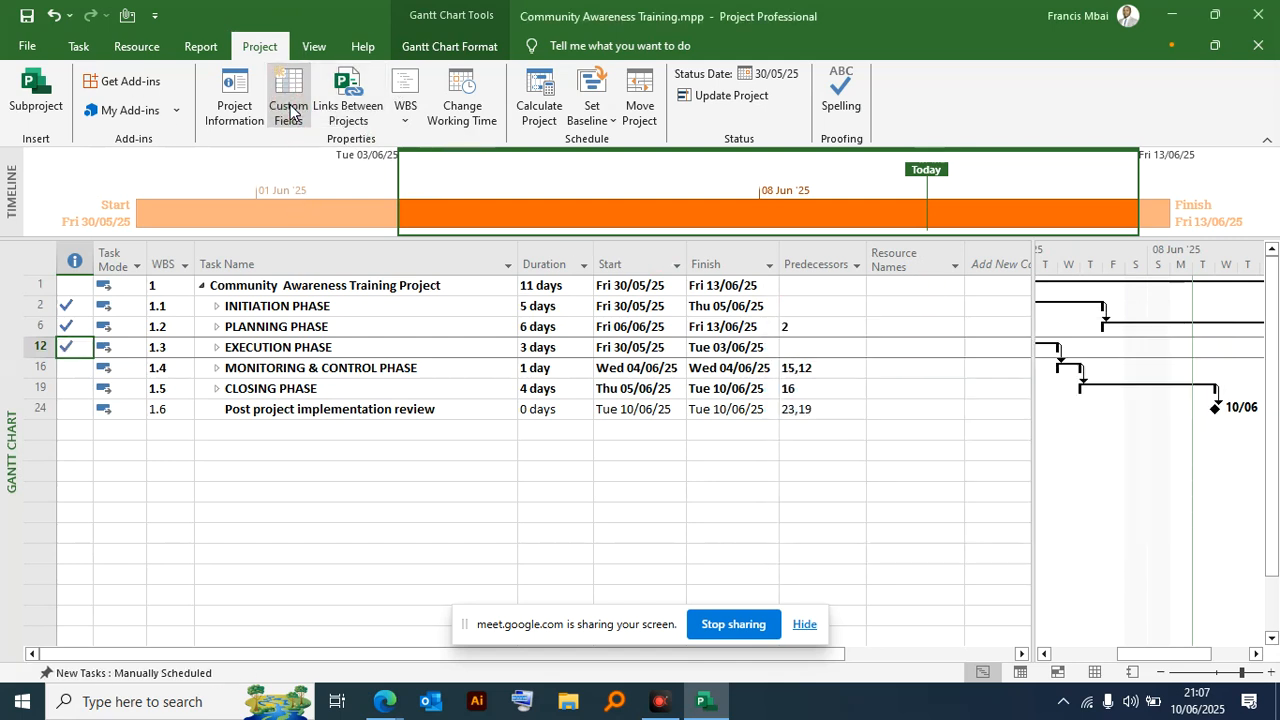
click(288, 108)
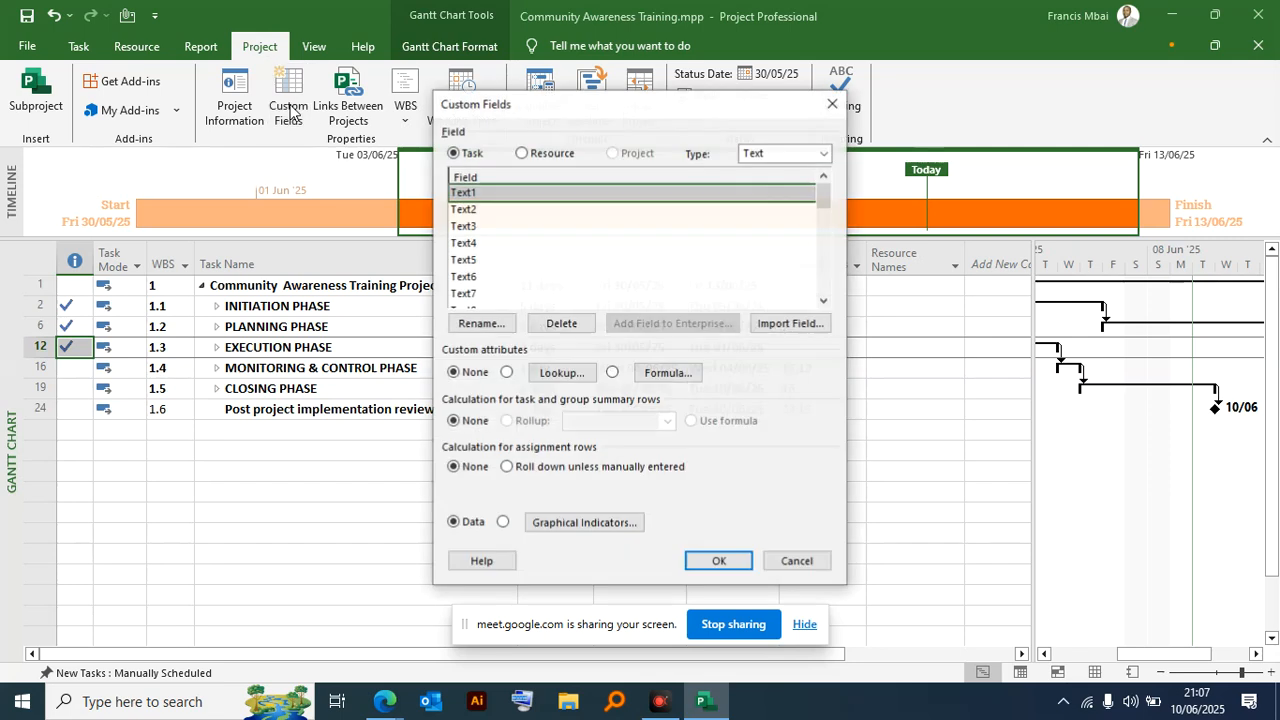
click(522, 153)
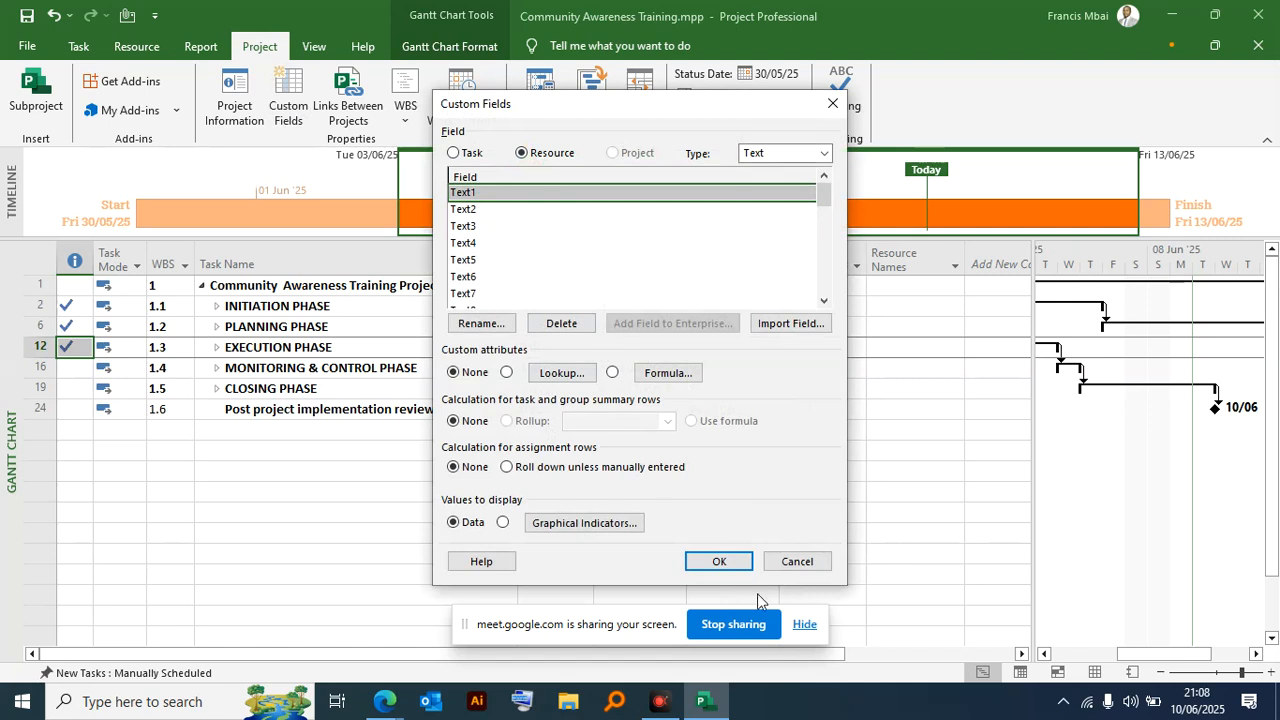
click(798, 561)
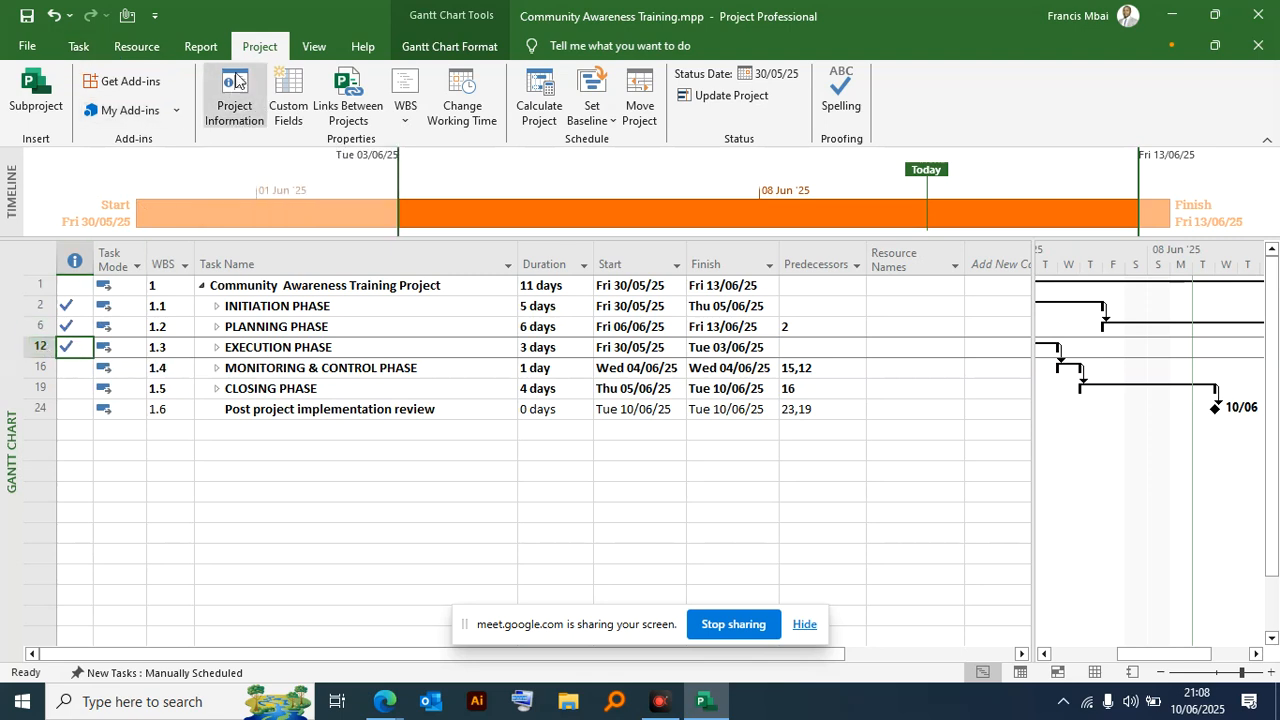
- Reset the Execution, Planning and Initiation phases to 0% complete
click(78, 47)
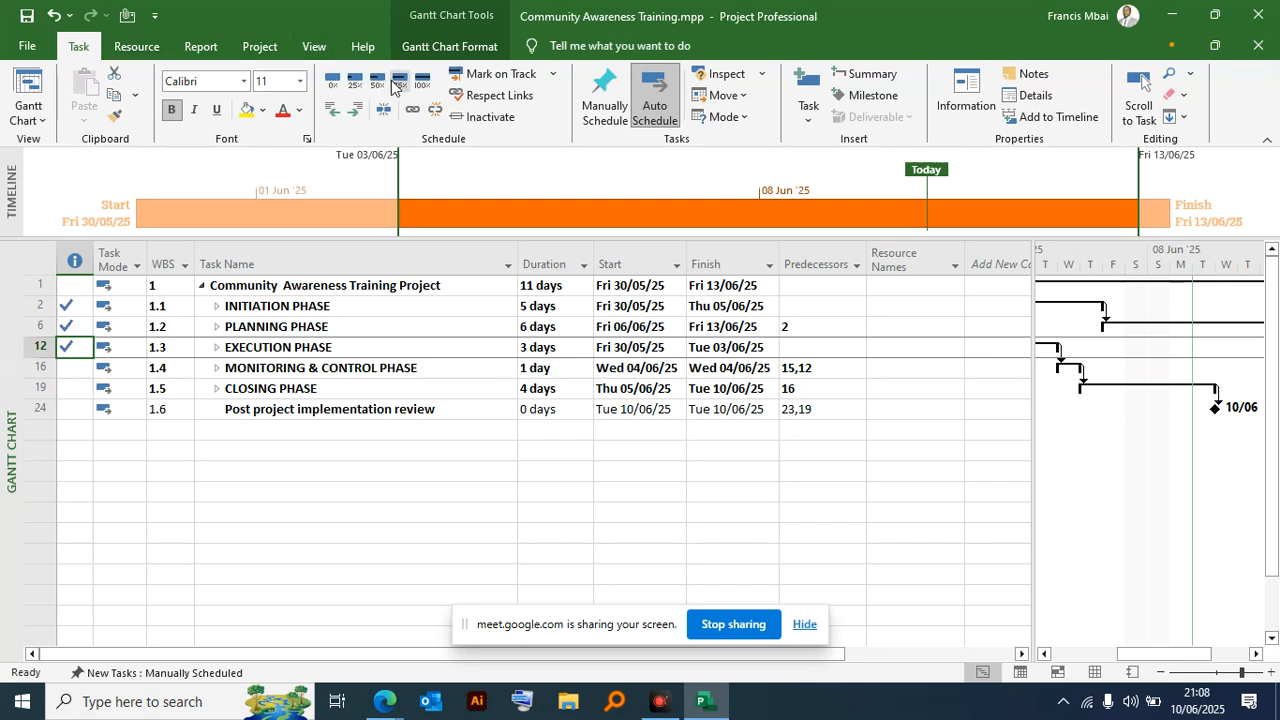
click(70, 326)
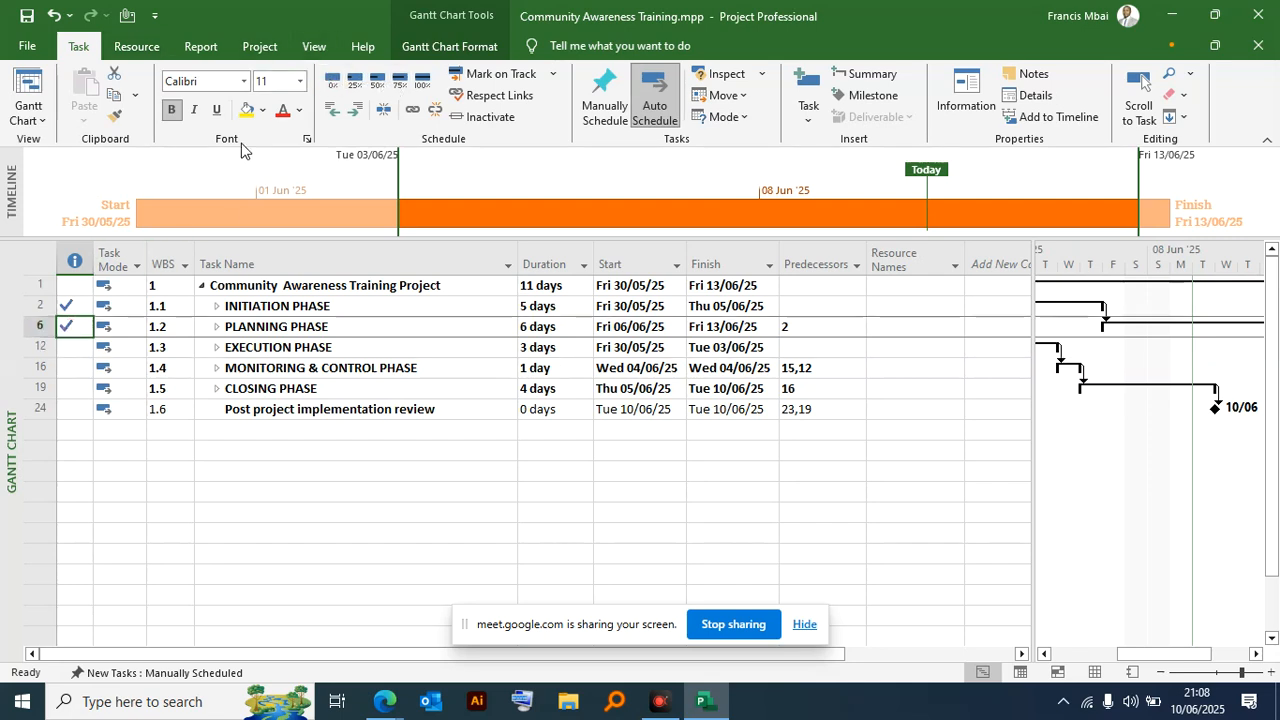
click(64, 304)
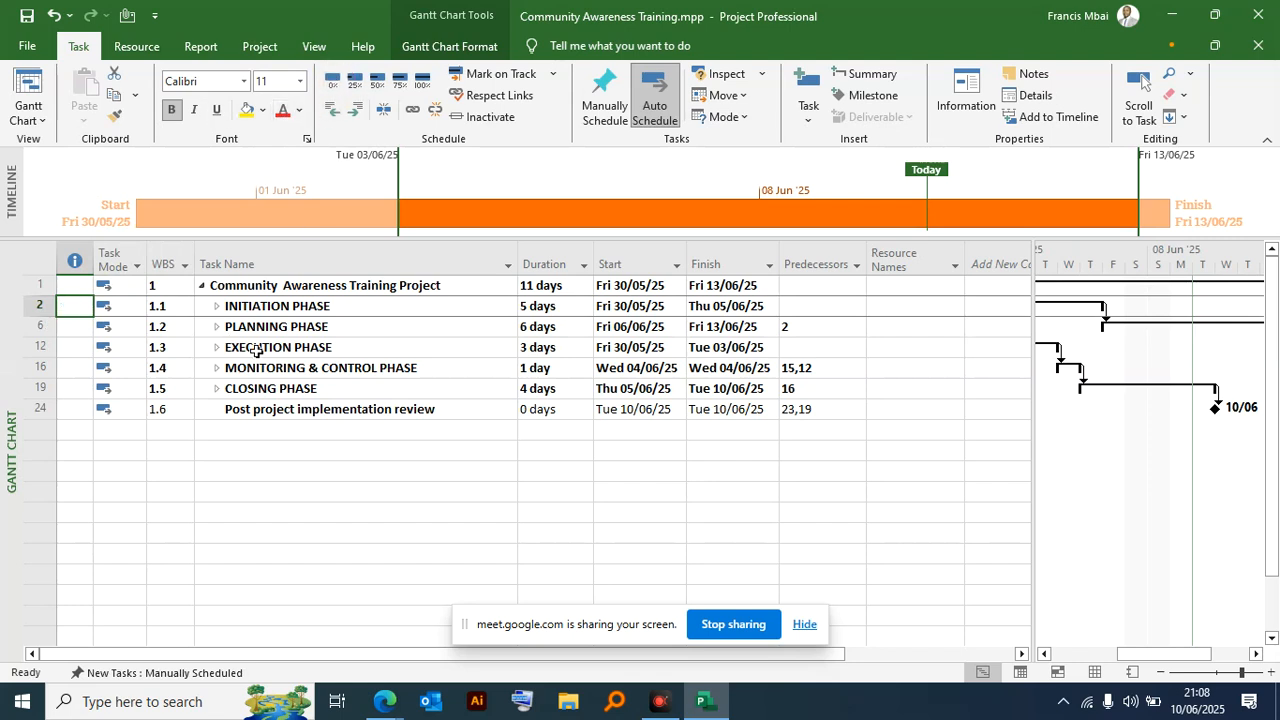
- Expand the Initiation, Planning, Execution, Monitoring & Control and Closing phases to show all their subtasks
click(216, 307)
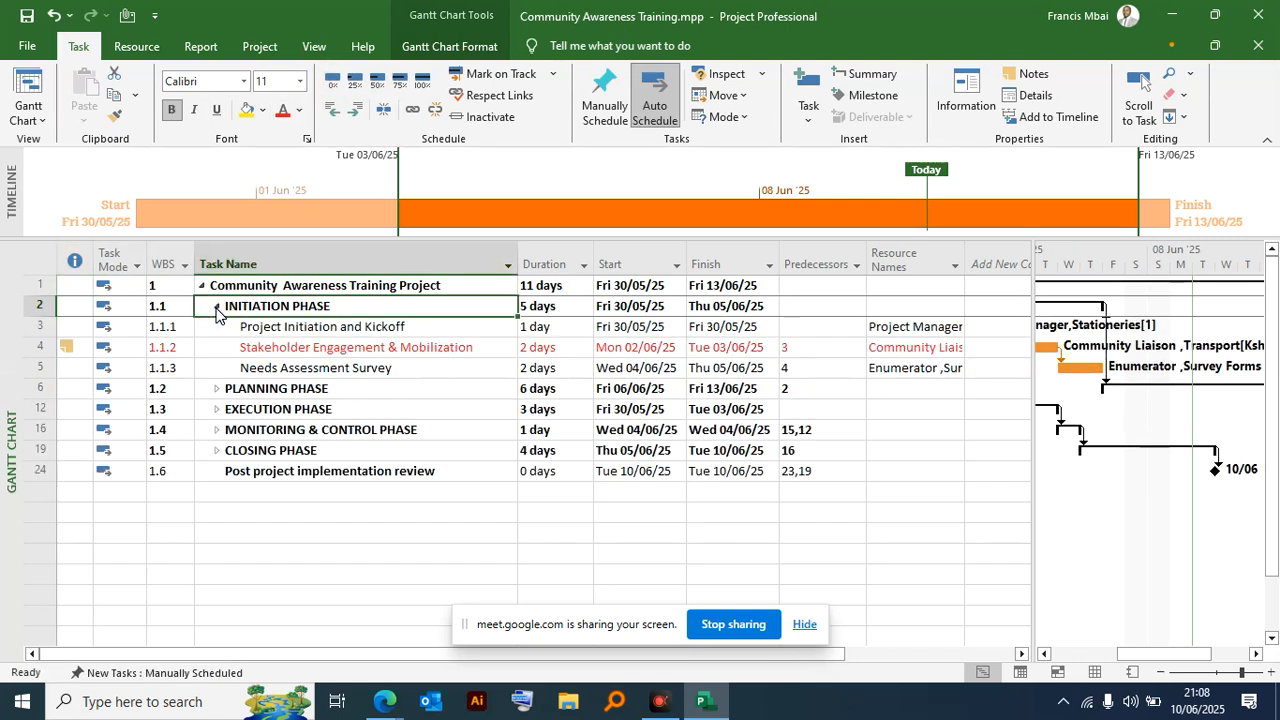
click(217, 389)
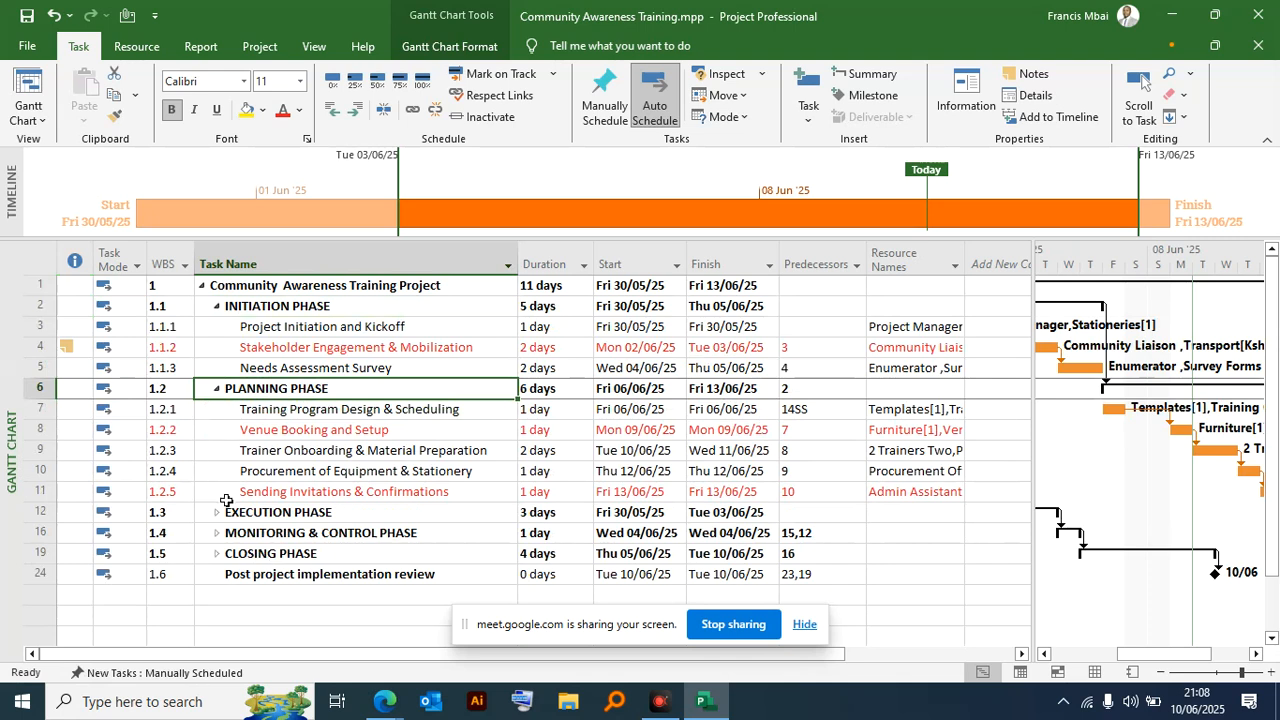
scroll(225, 490, down, 2)
click(217, 389)
scroll(230, 440, down, 2)
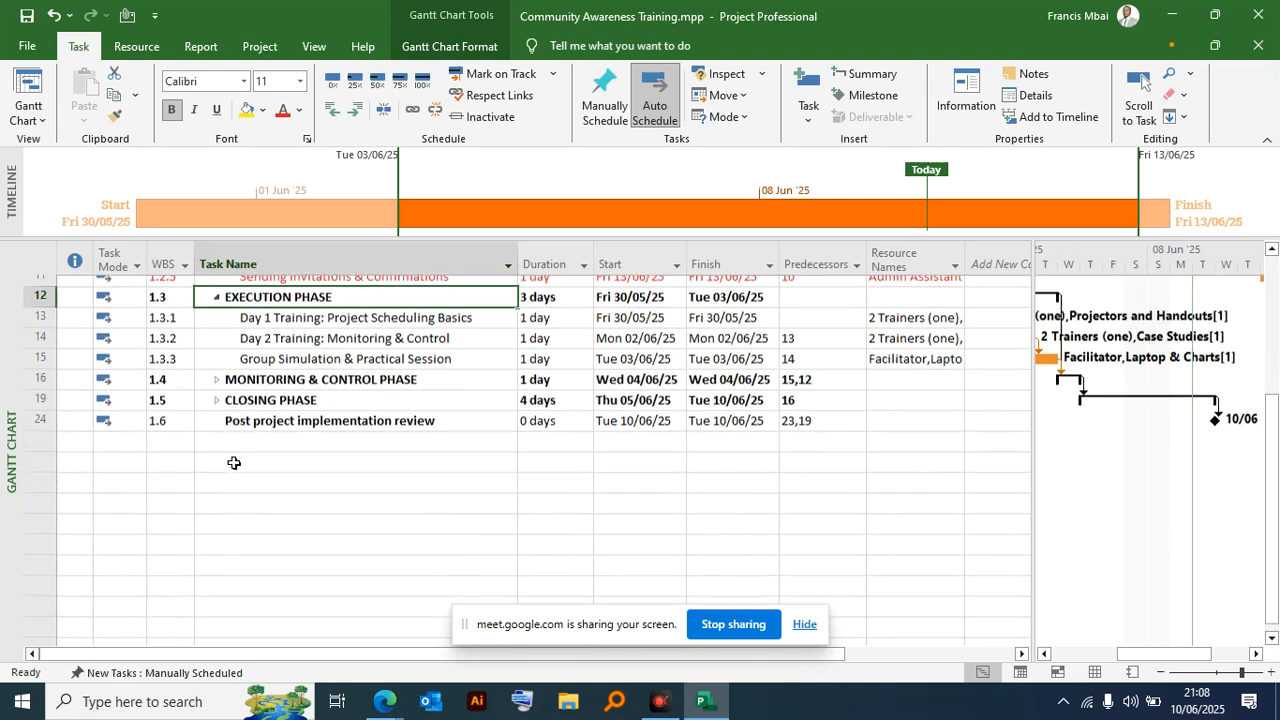
click(217, 348)
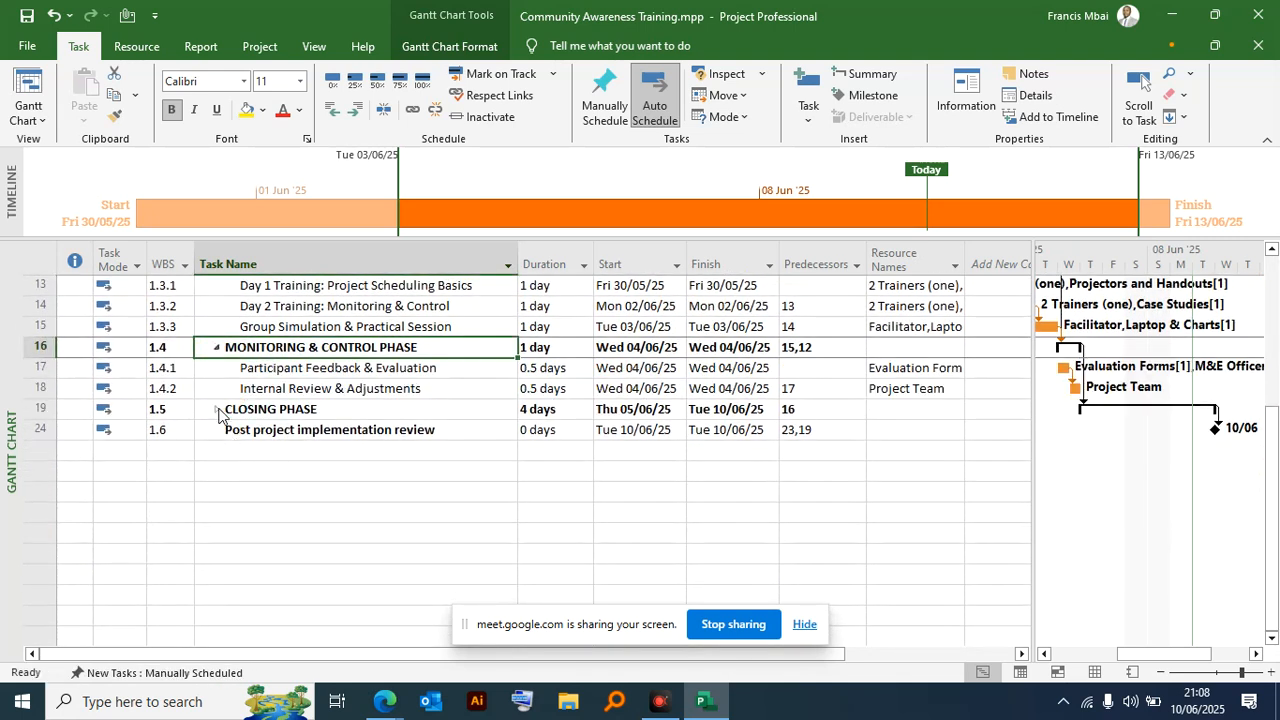
click(217, 409)
scroll(306, 374, up, 4)
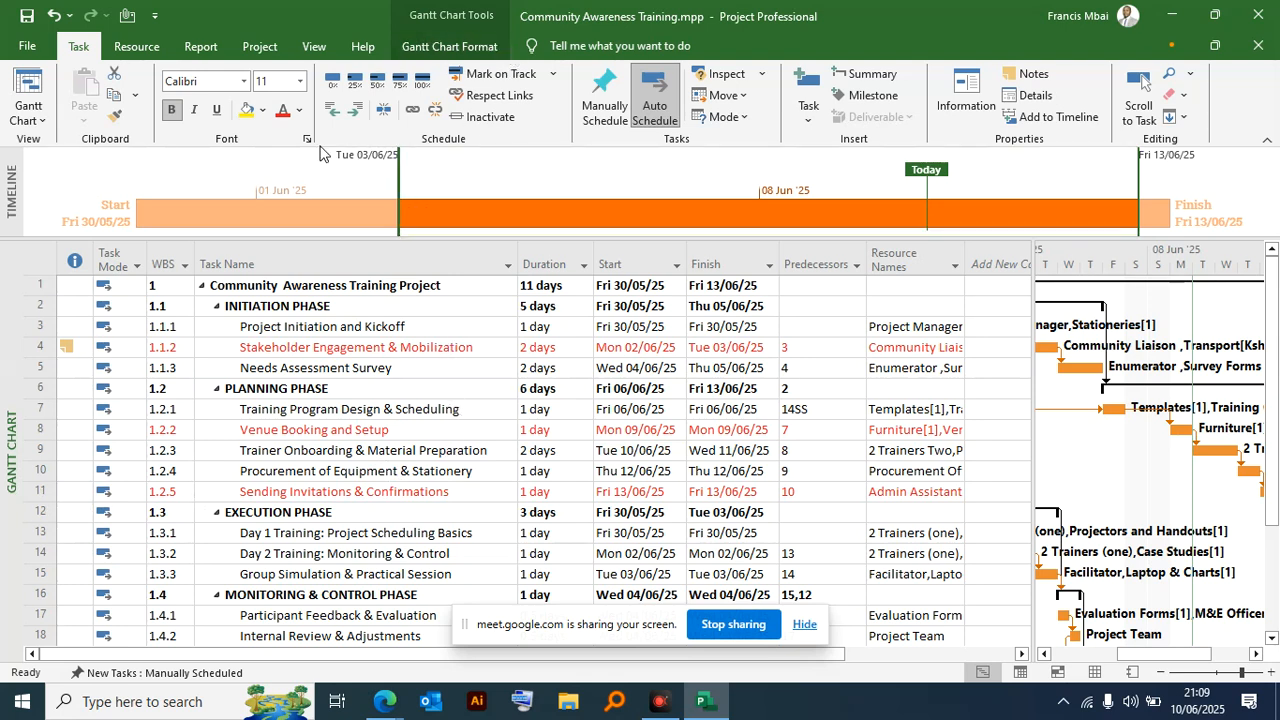
- Add a working-time exception named "Madaraka day" to the Standard project calendar
click(252, 48)
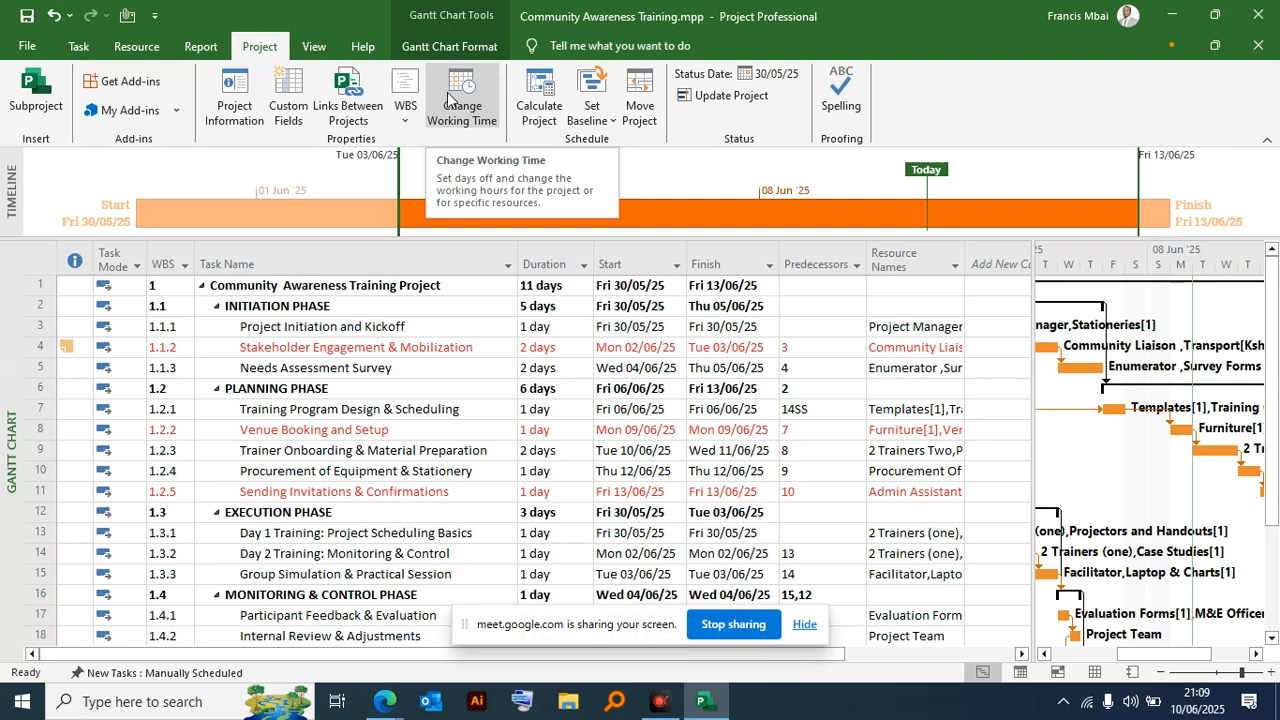
click(450, 99)
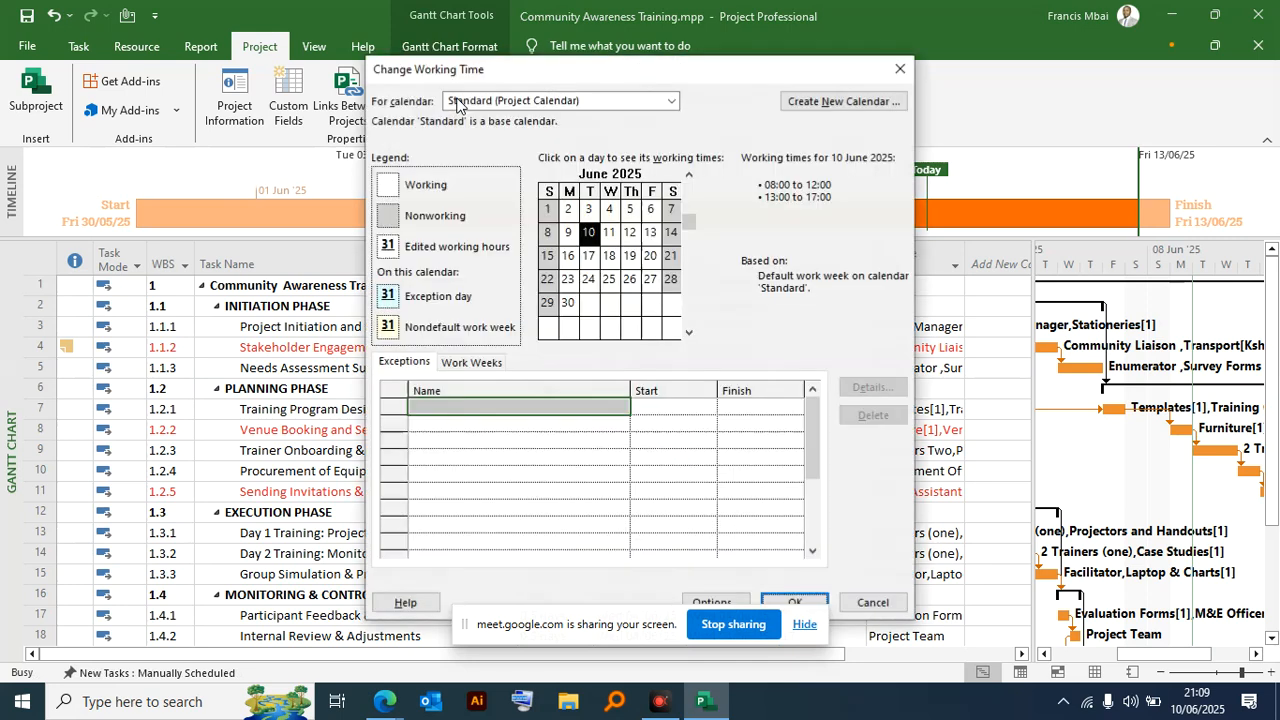
drag(530, 78, 446, 30)
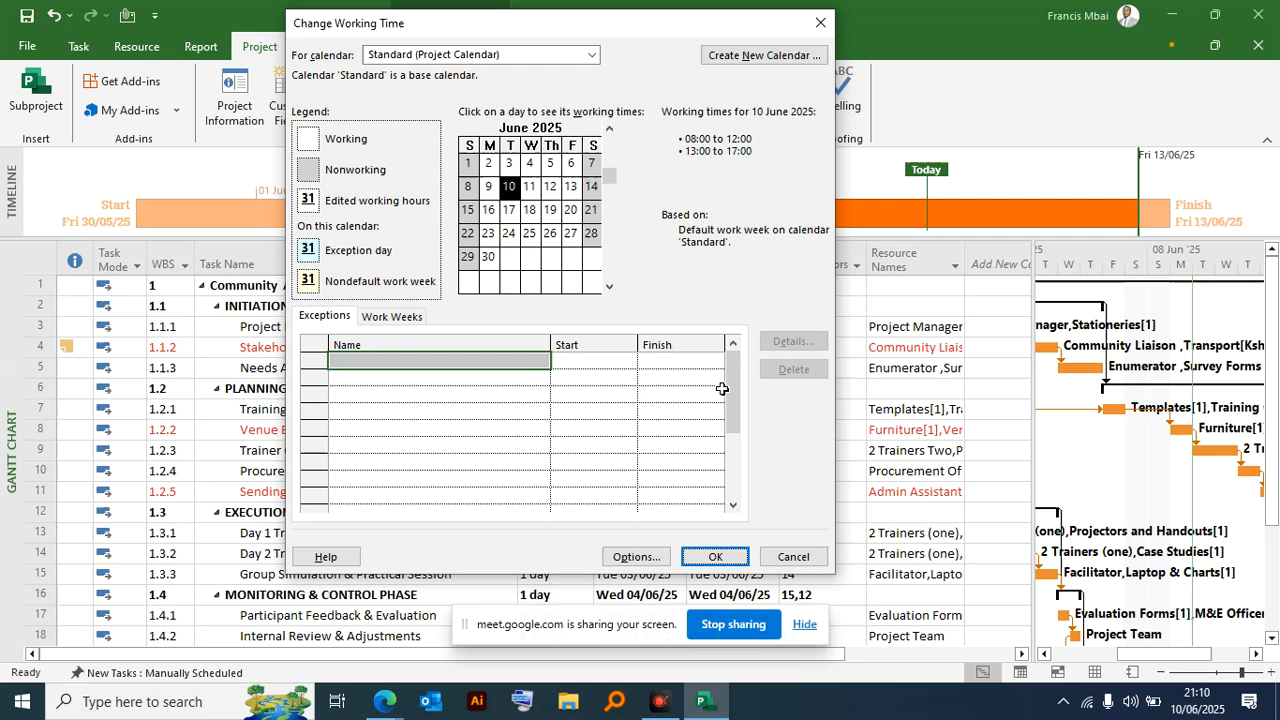
click(409, 362)
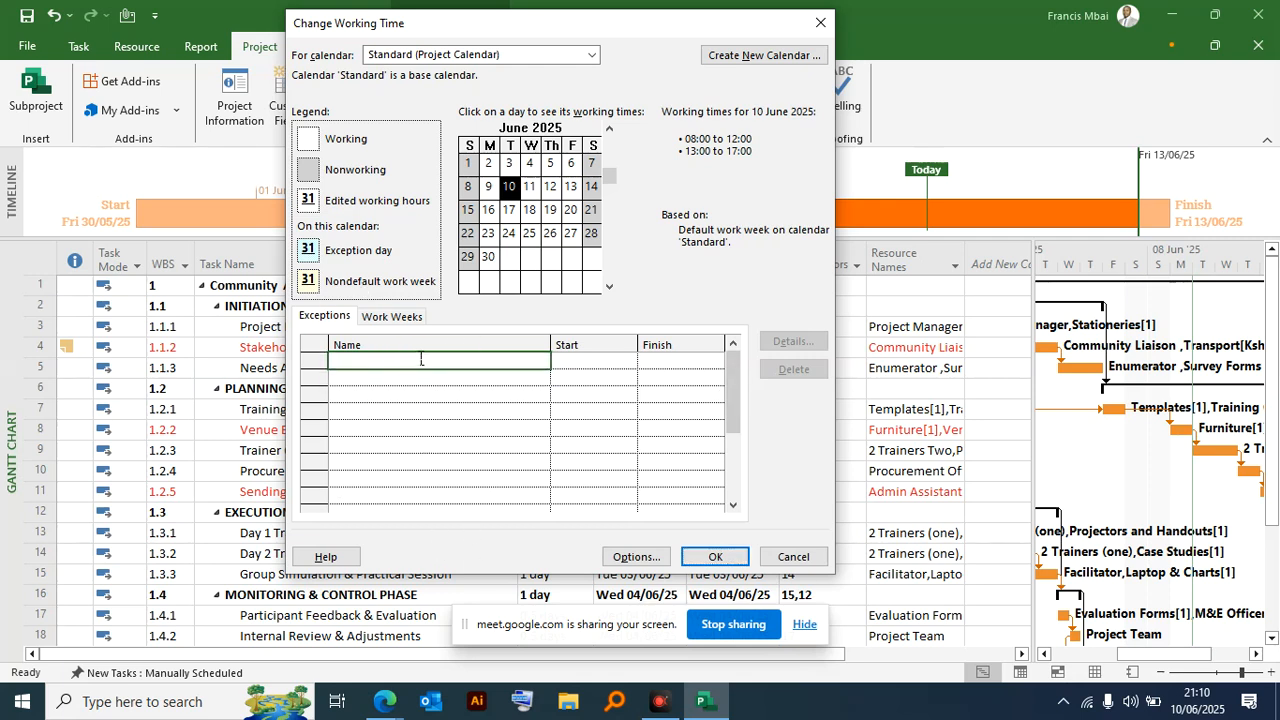
click(324, 316)
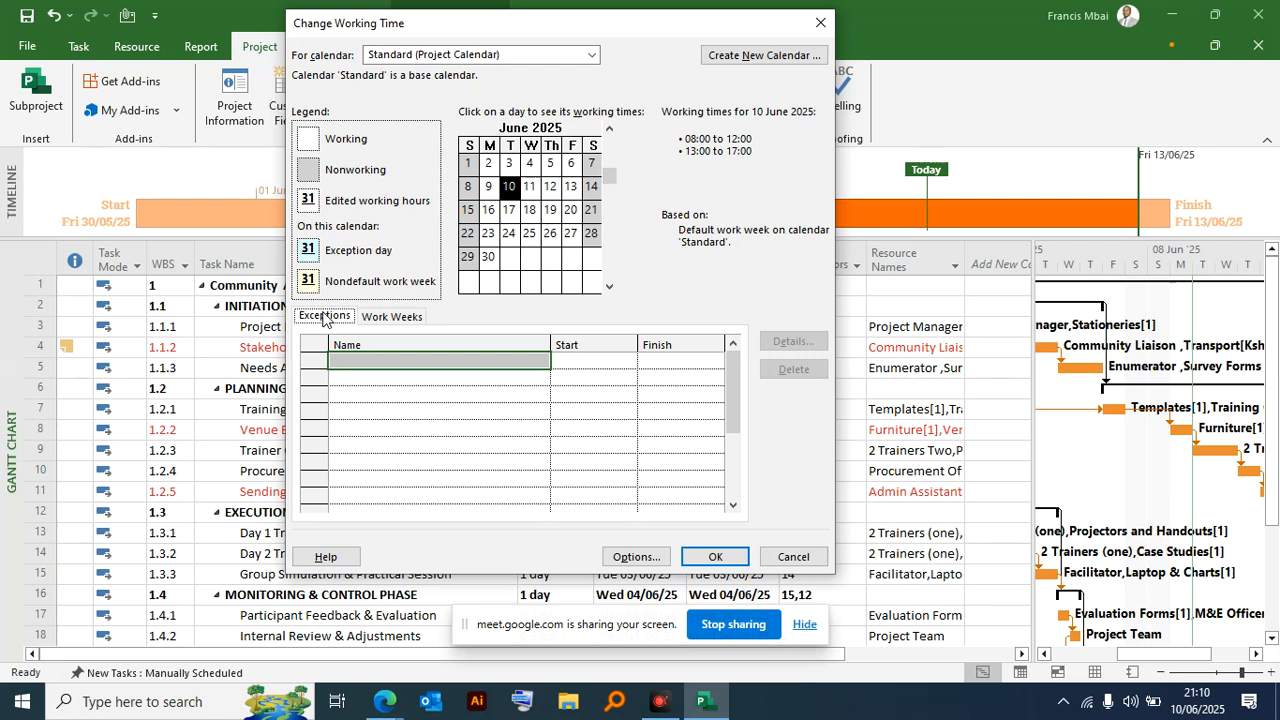
click(370, 360)
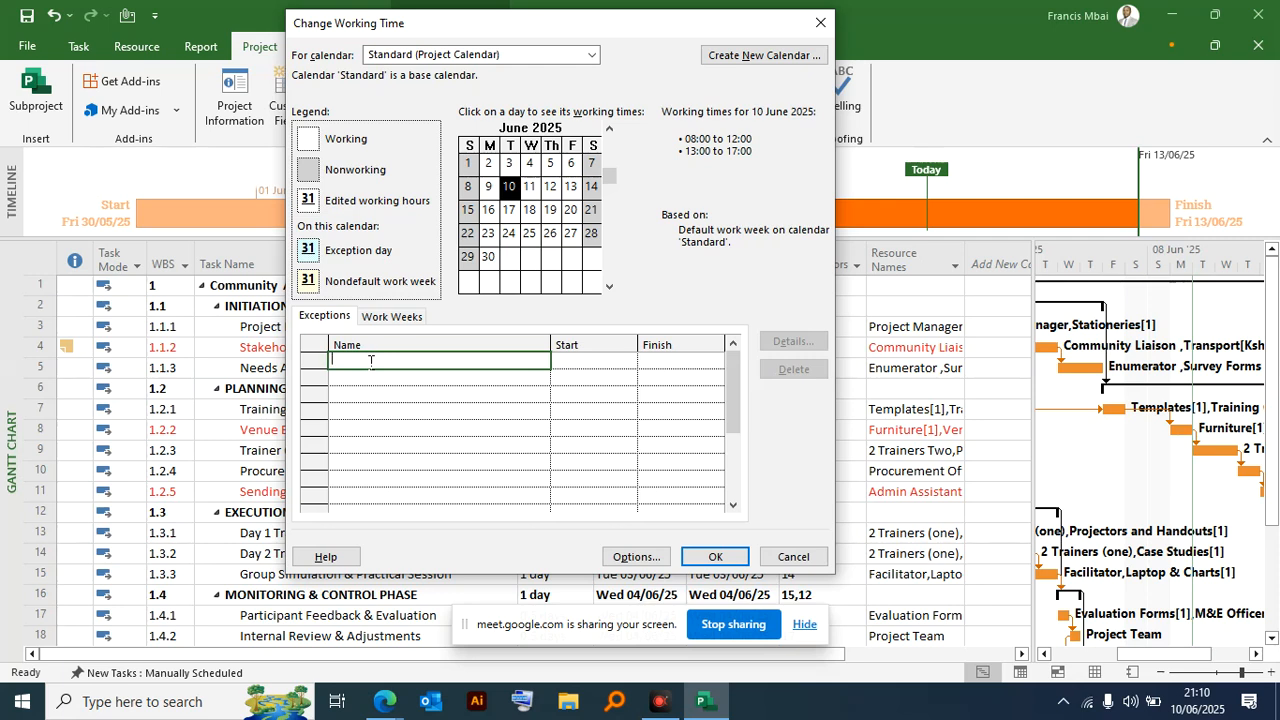
text(Mara)
key(BackSpace)
key(BackSpace)
text(dara)
text(a)
key(BackSpace)
text(ka)
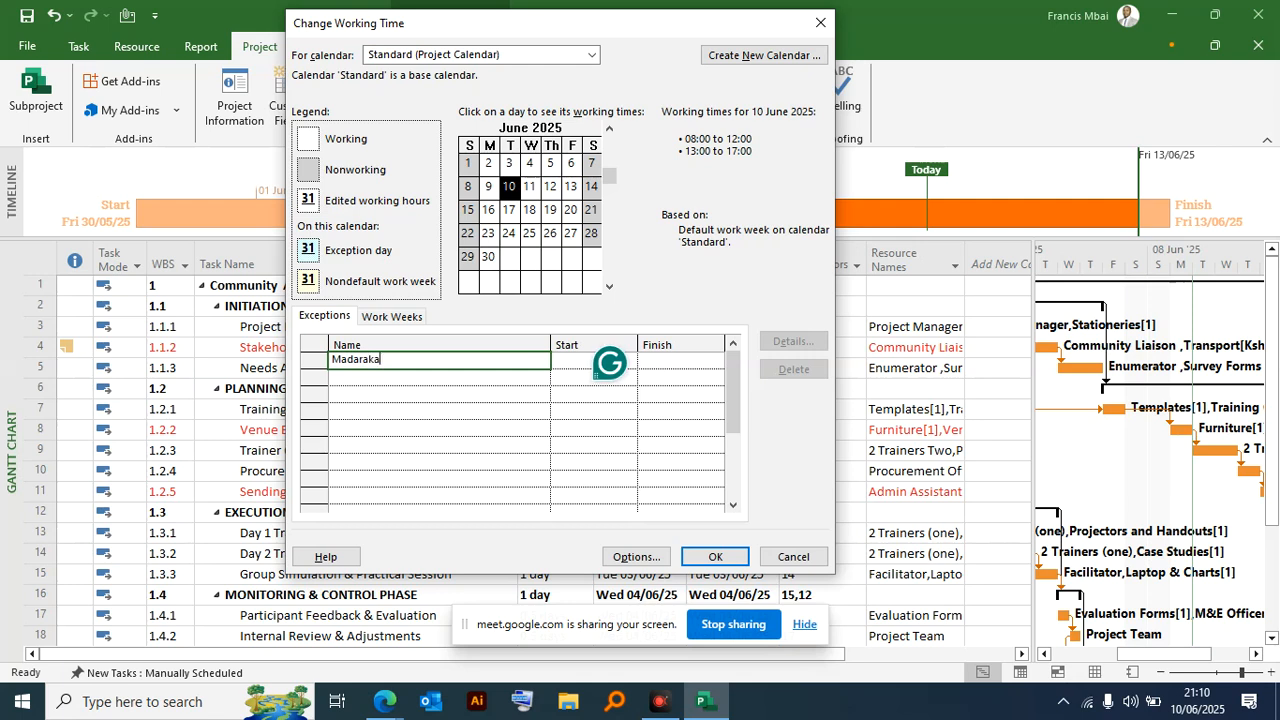
text( day)
- Set the Madaraka day exception to start and finish on 02/06/2025
click(561, 364)
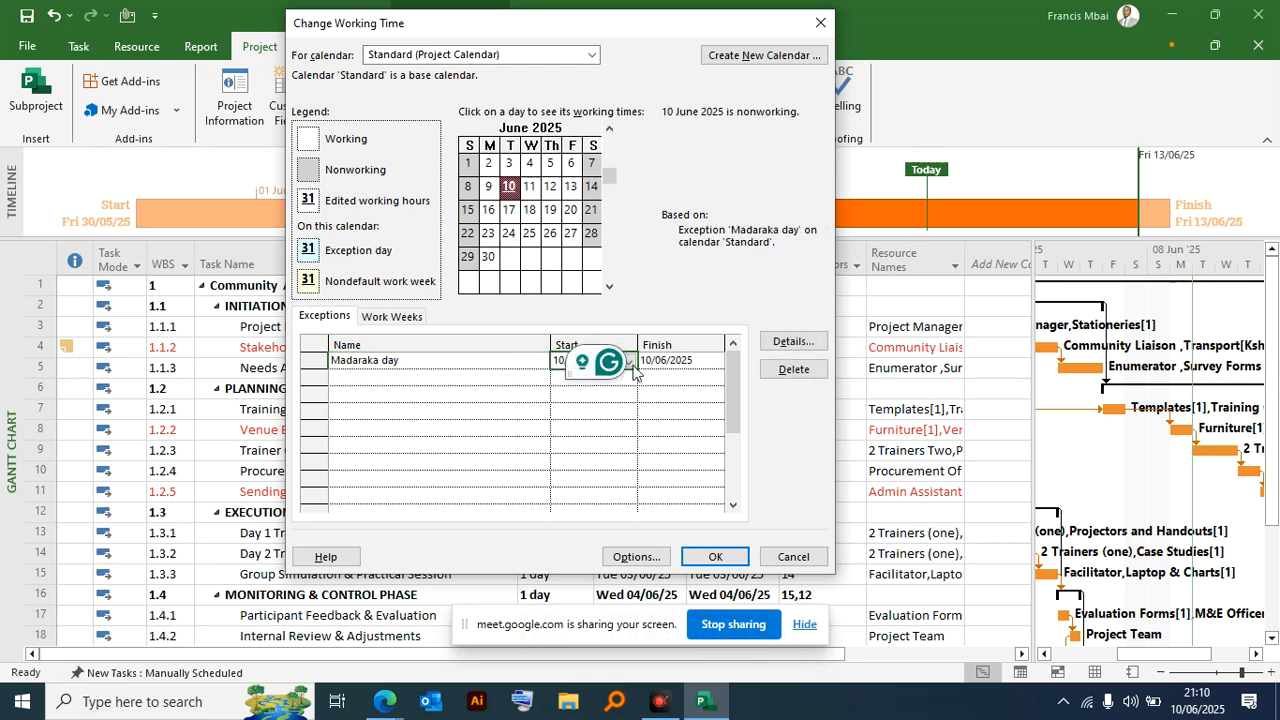
click(630, 362)
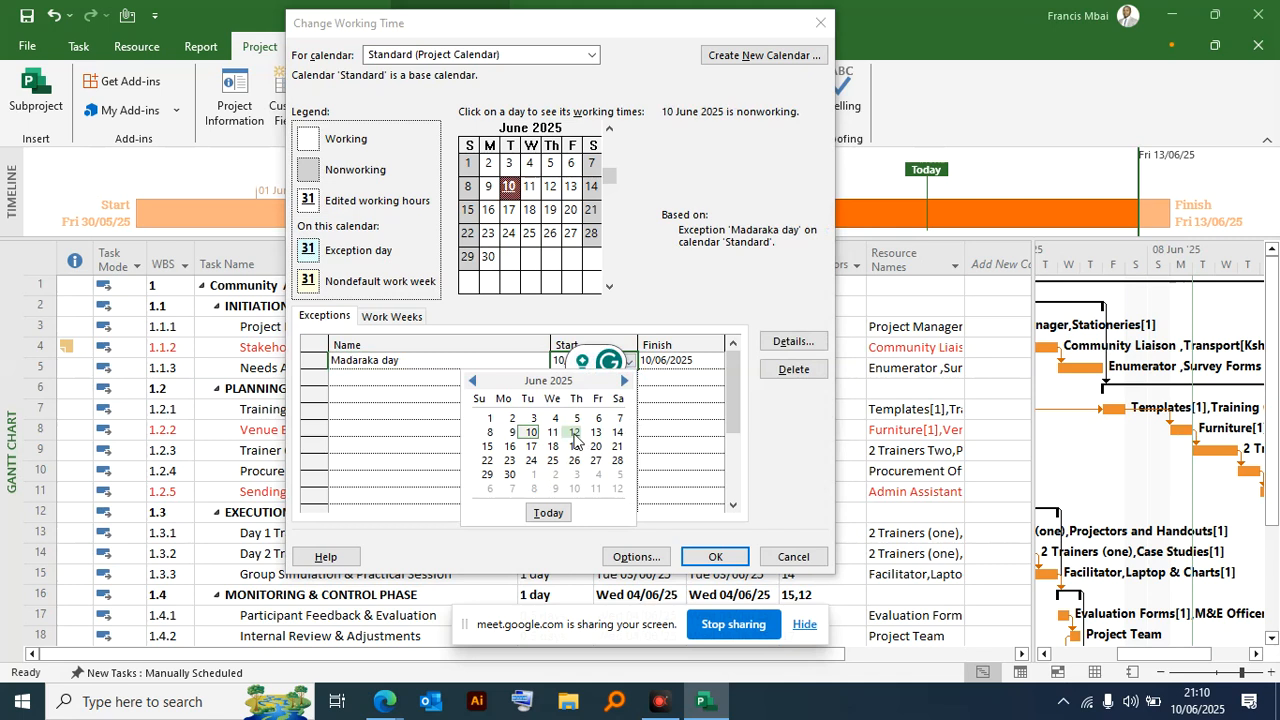
click(489, 418)
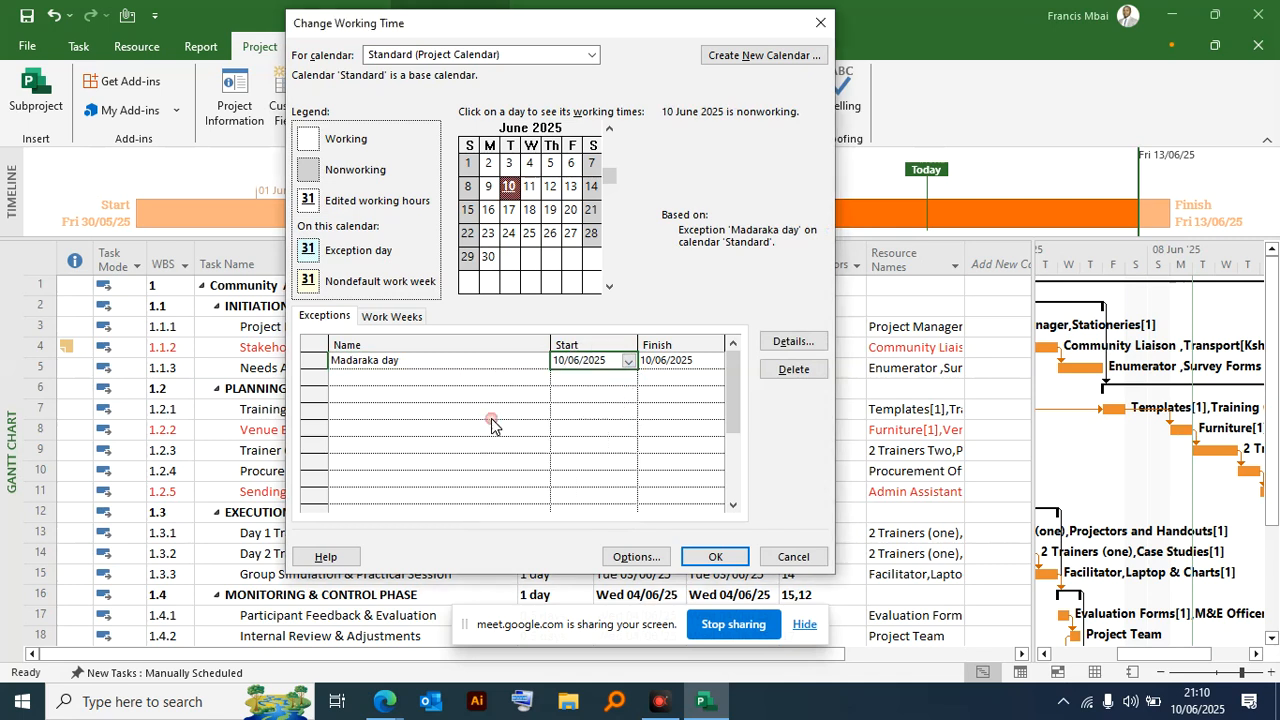
click(628, 362)
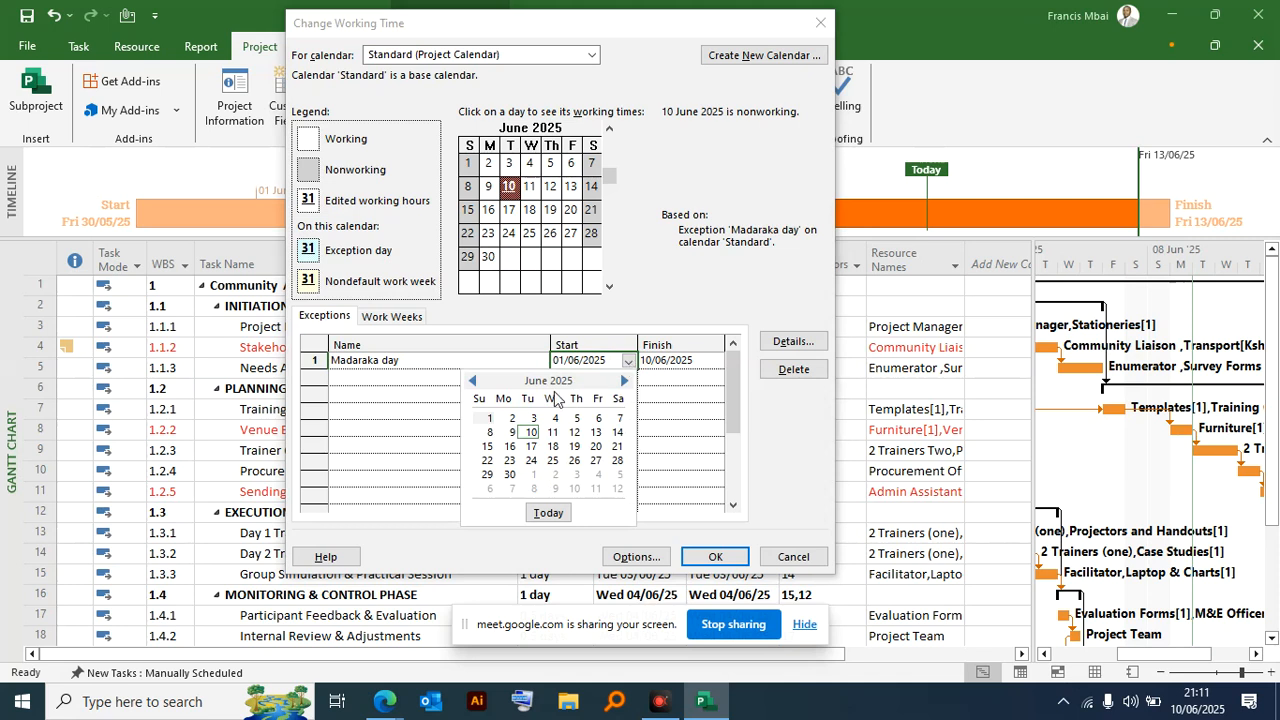
click(511, 418)
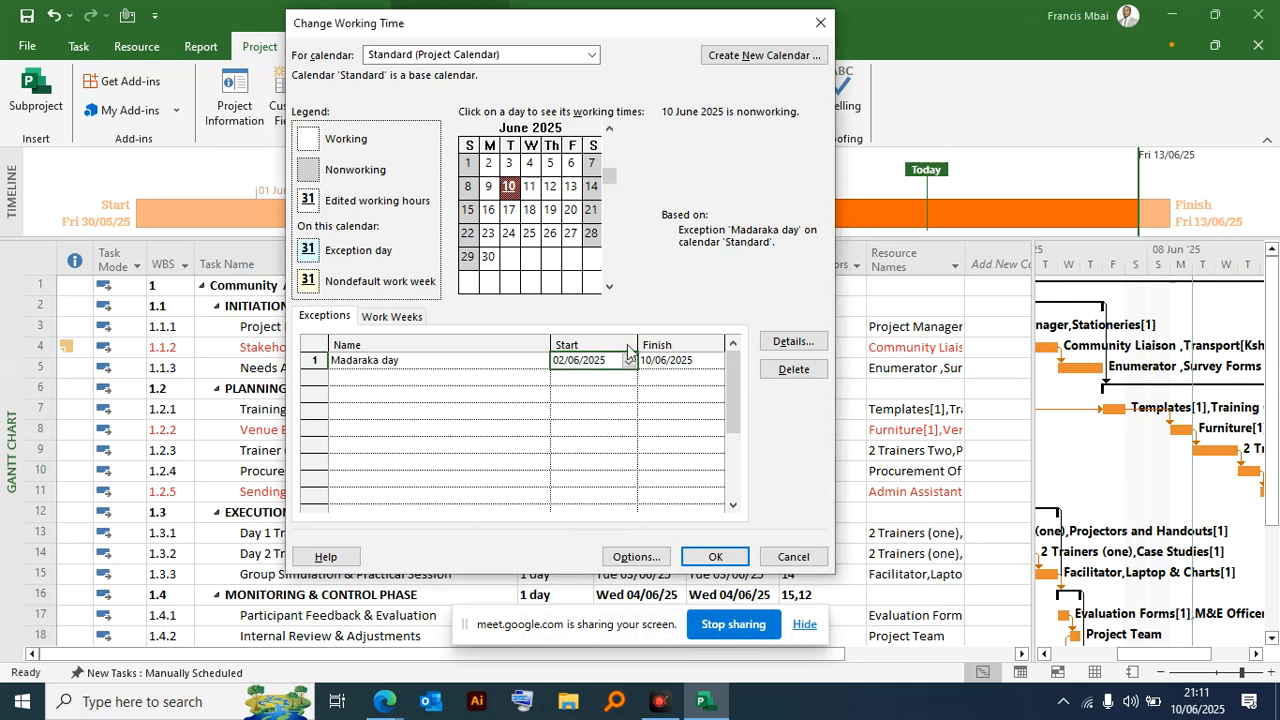
click(695, 358)
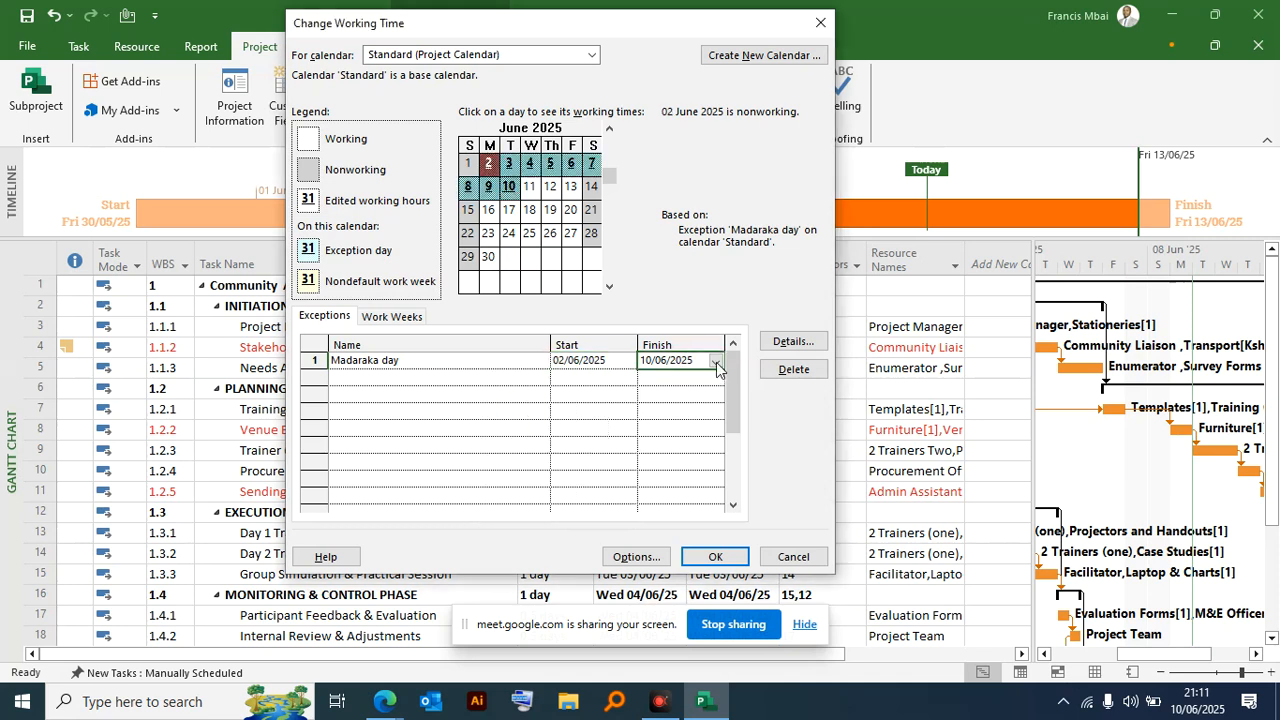
click(715, 361)
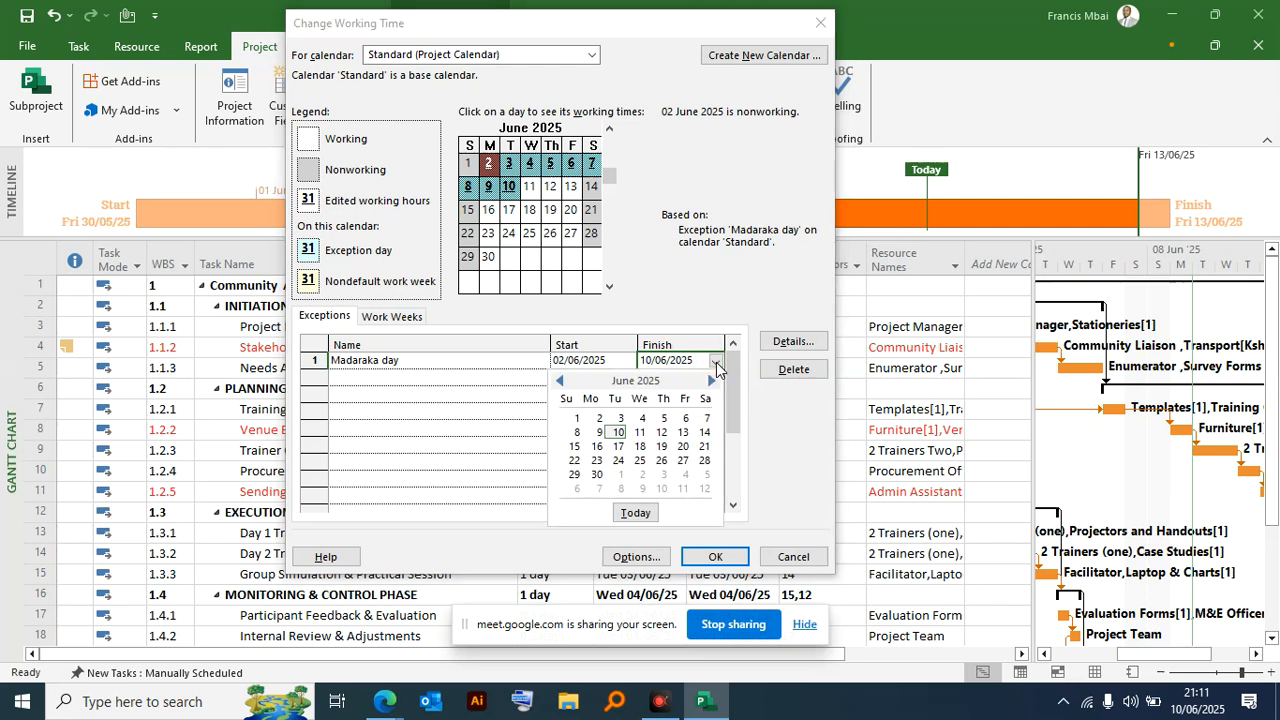
click(598, 419)
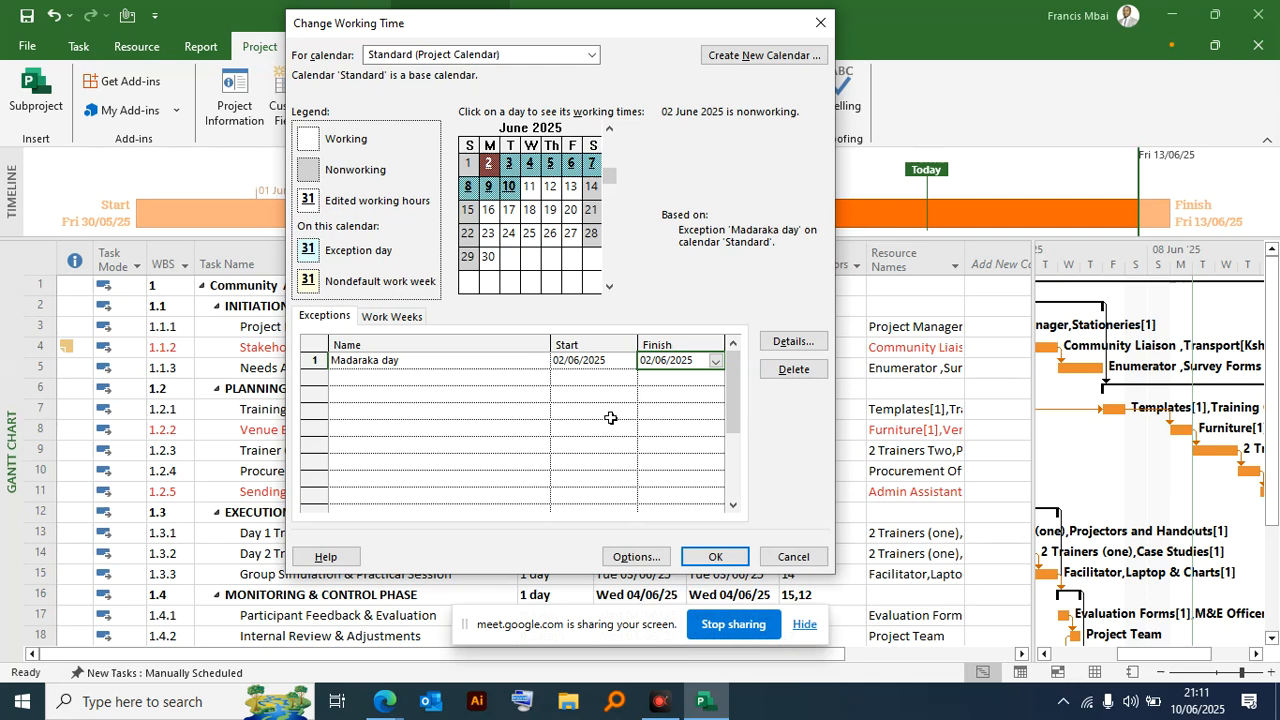
- Add a second calendar exception named "Eid ul adha" with its start date on 06/06/2025
click(442, 378)
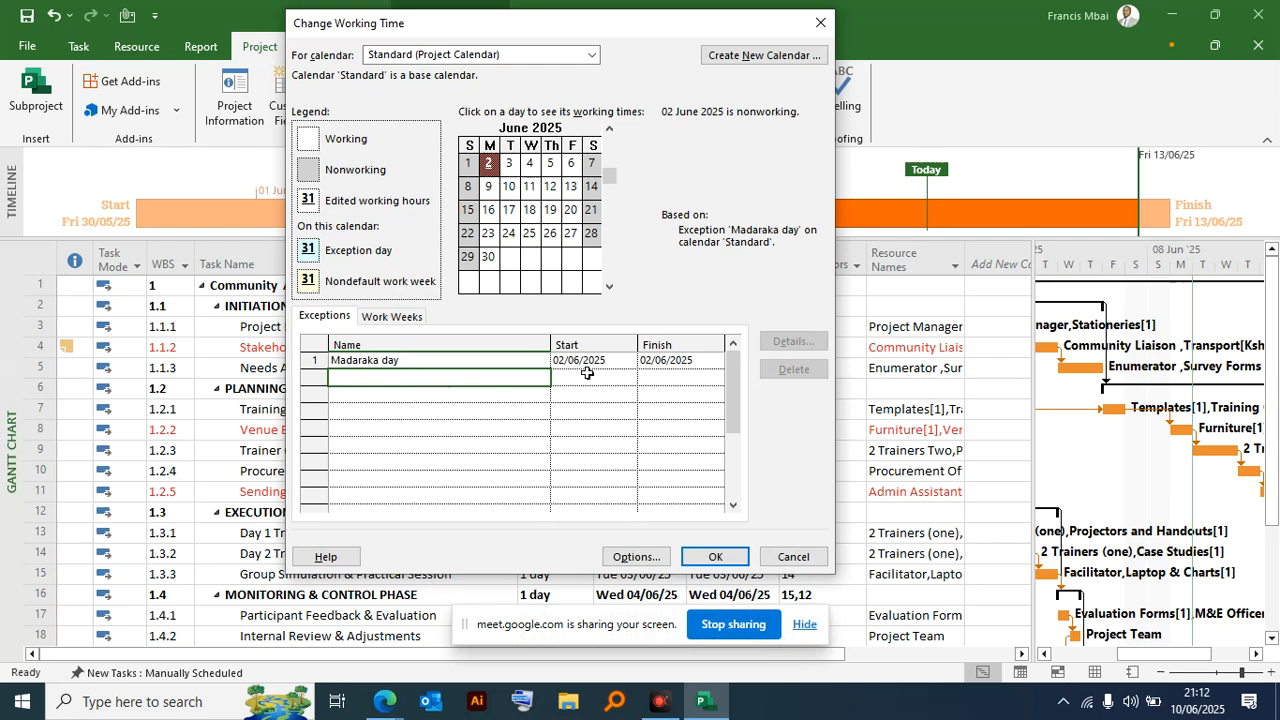
click(437, 376)
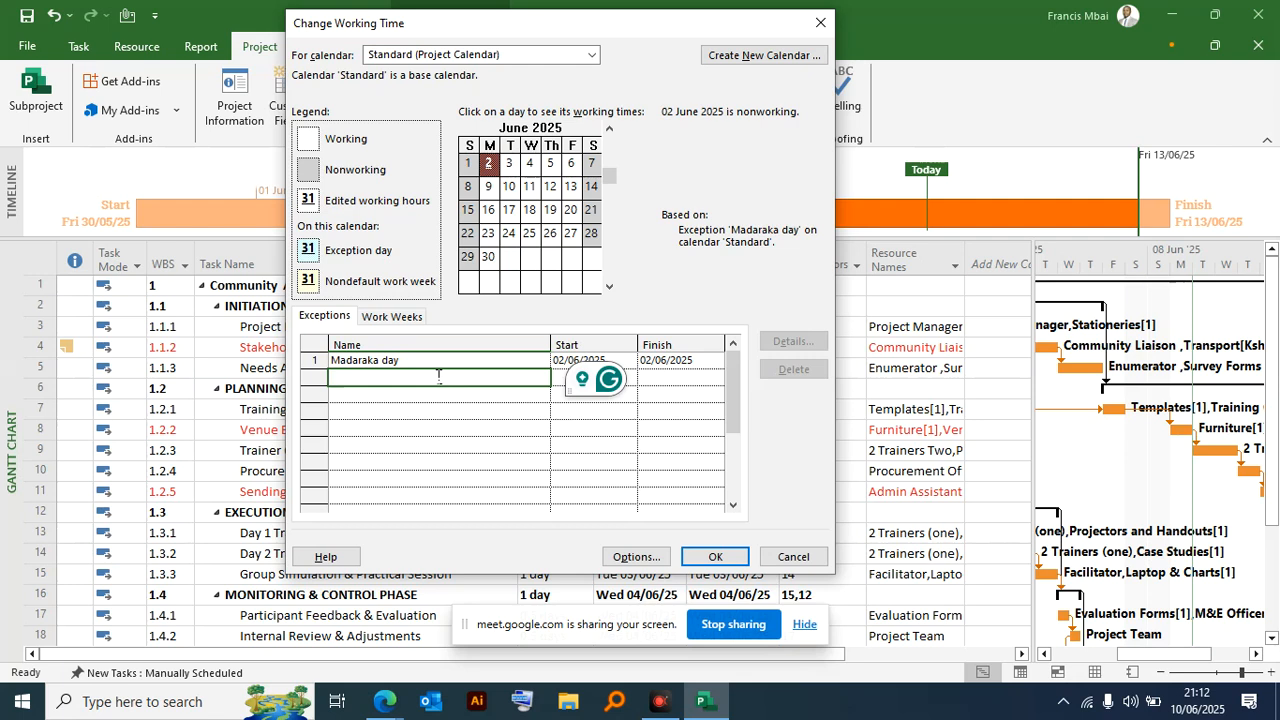
text(Eid ul adha)
click(557, 377)
click(625, 377)
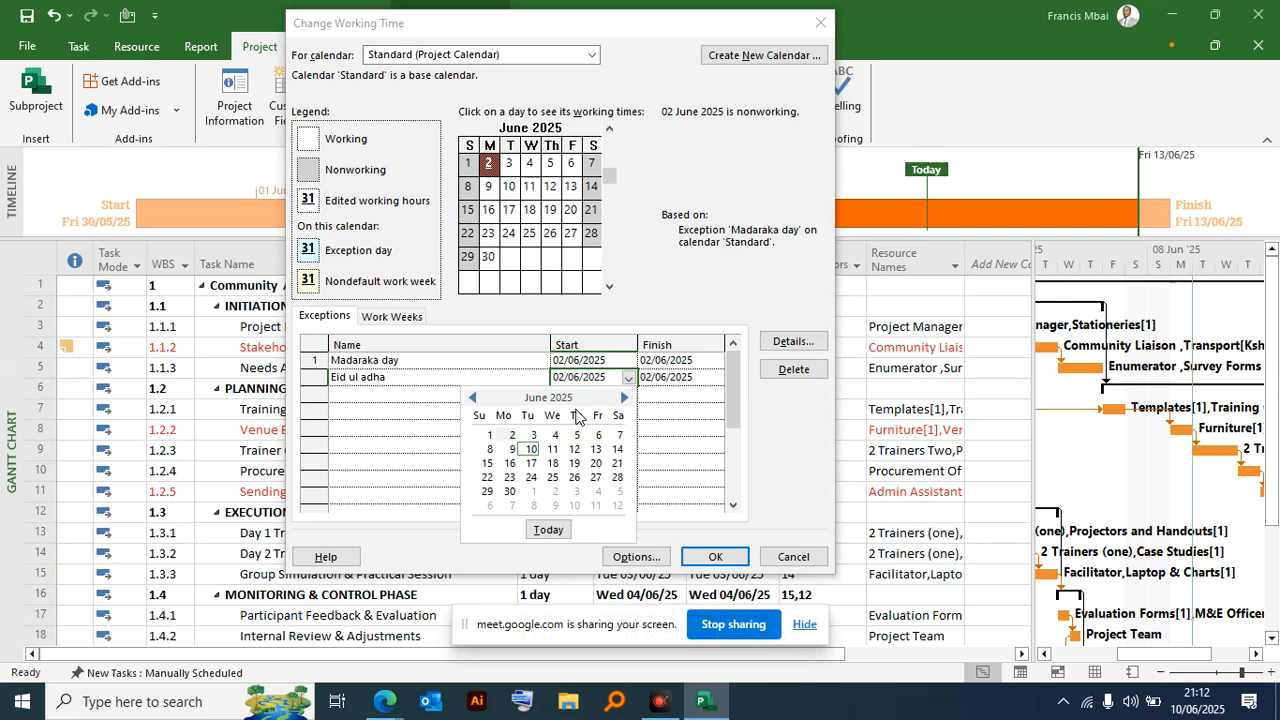
click(472, 397)
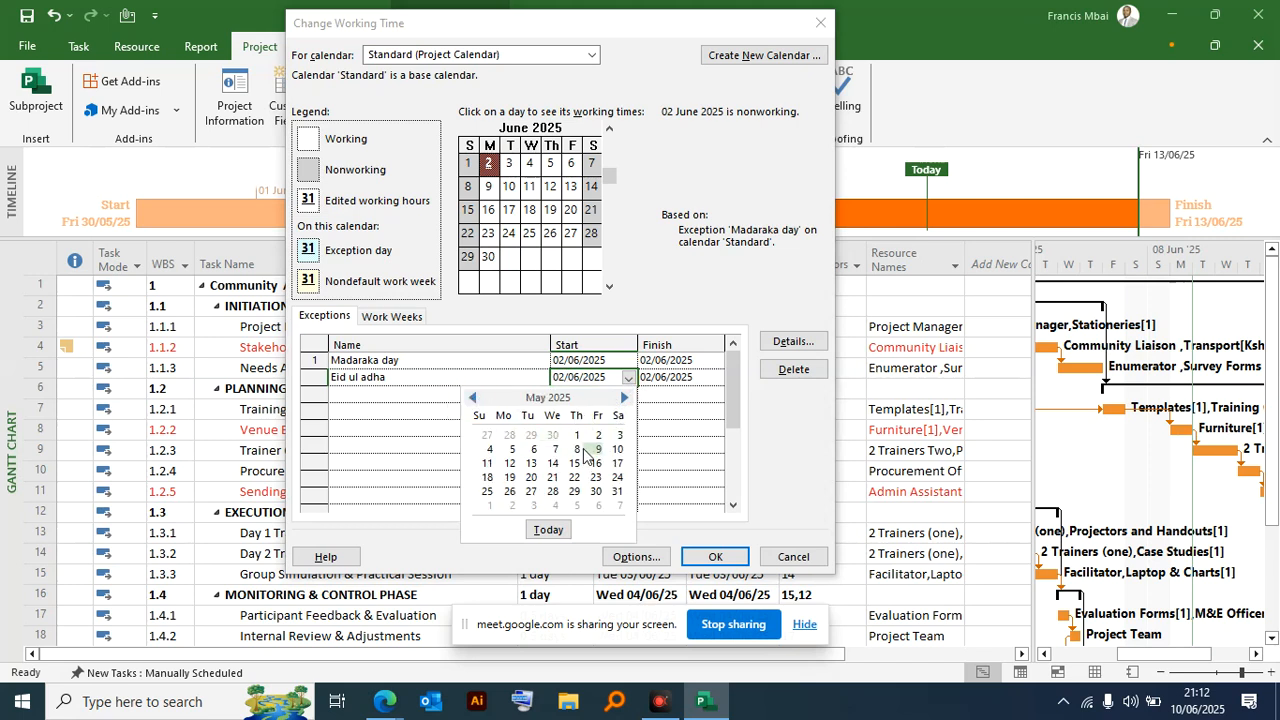
click(624, 397)
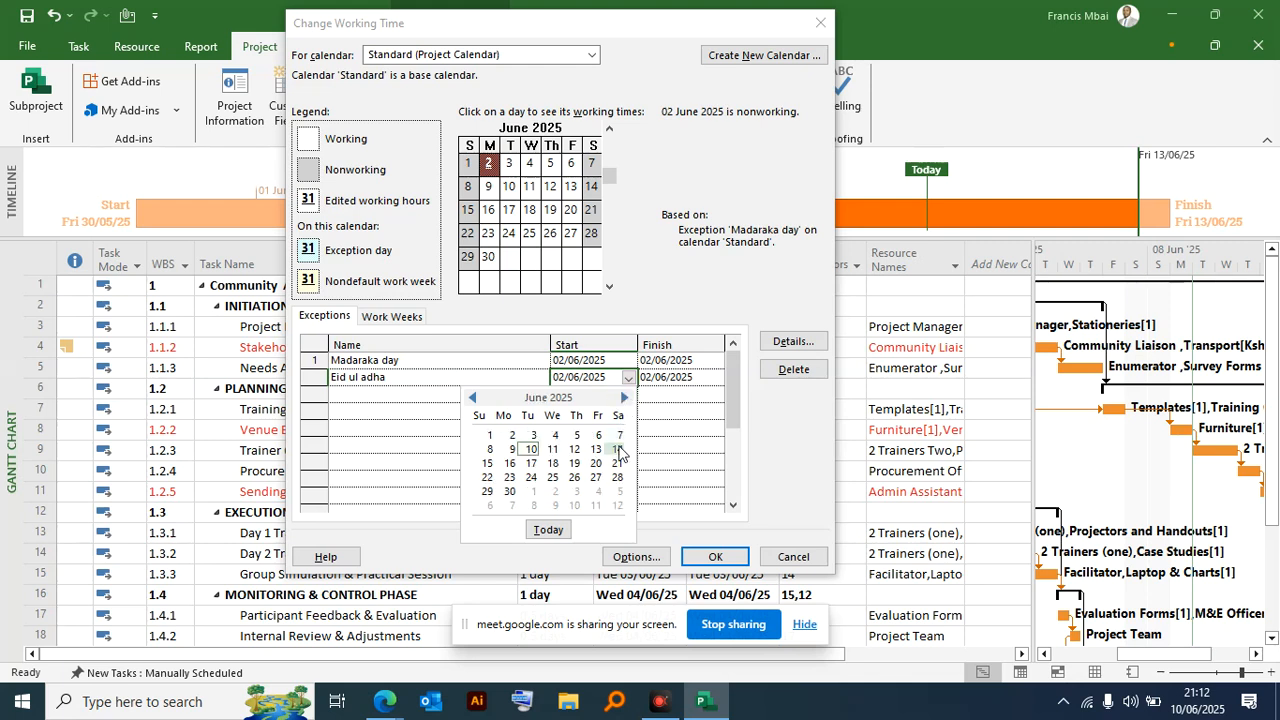
click(602, 438)
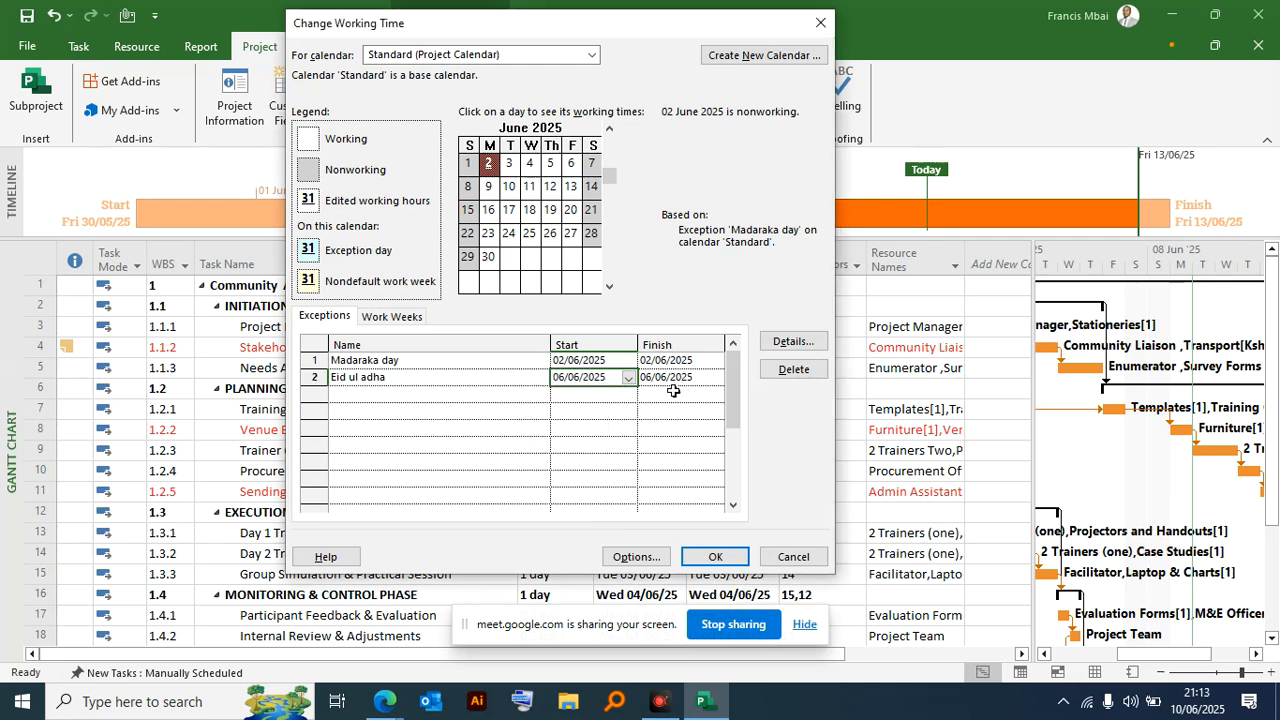
- Add a third calendar exception named "Labour day" to the Standard project calendar
click(417, 395)
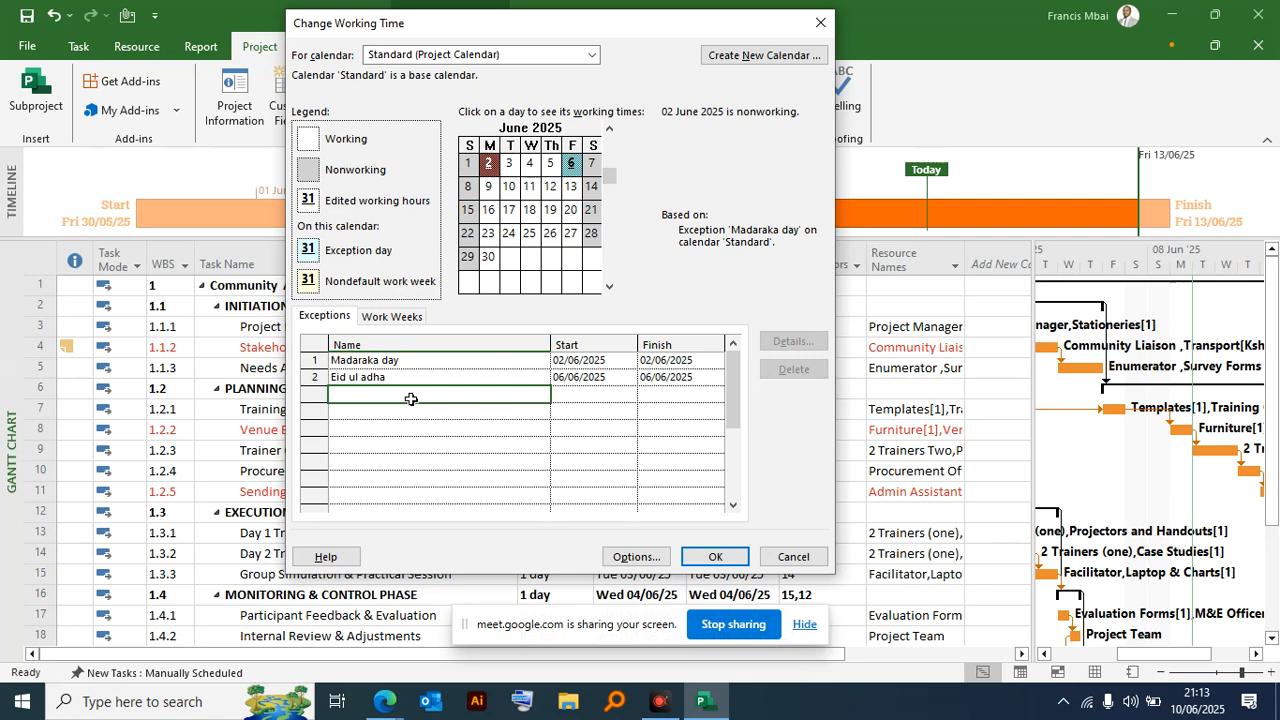
drag(736, 396, 738, 362)
text(Labour)
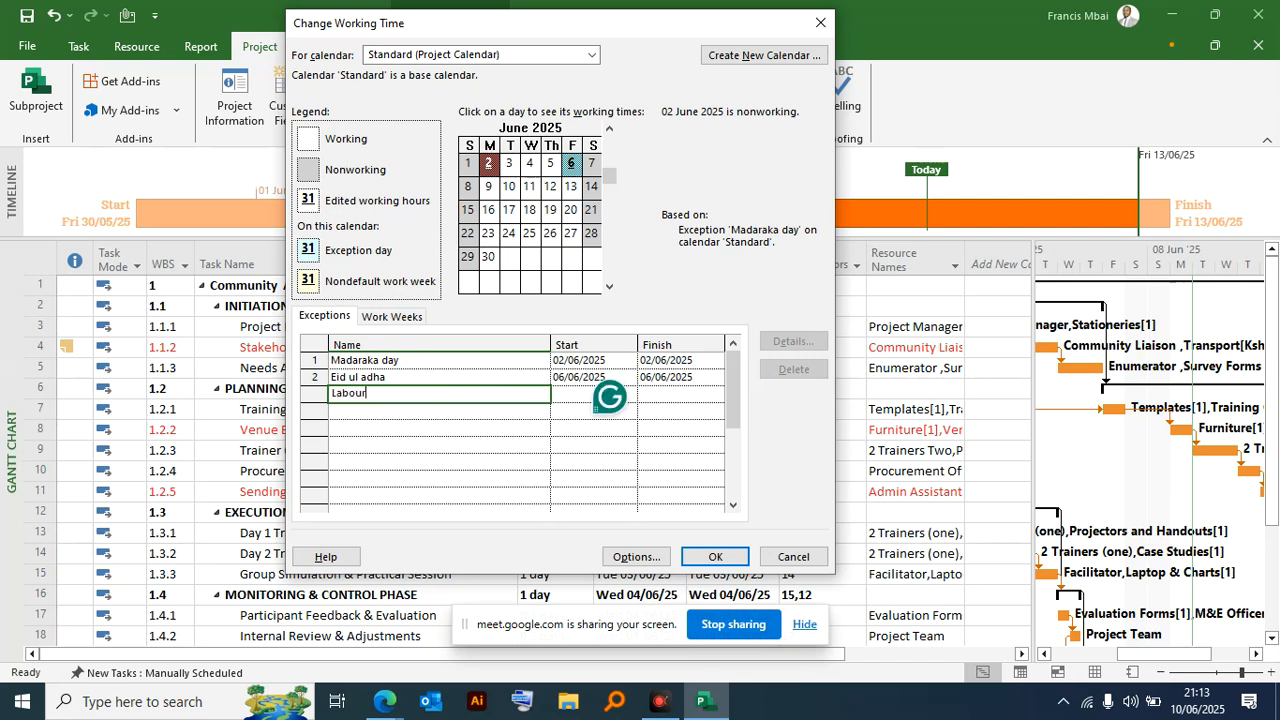
text( day)
- Set the Labour day exception to start and finish on 01/05/2025
click(588, 394)
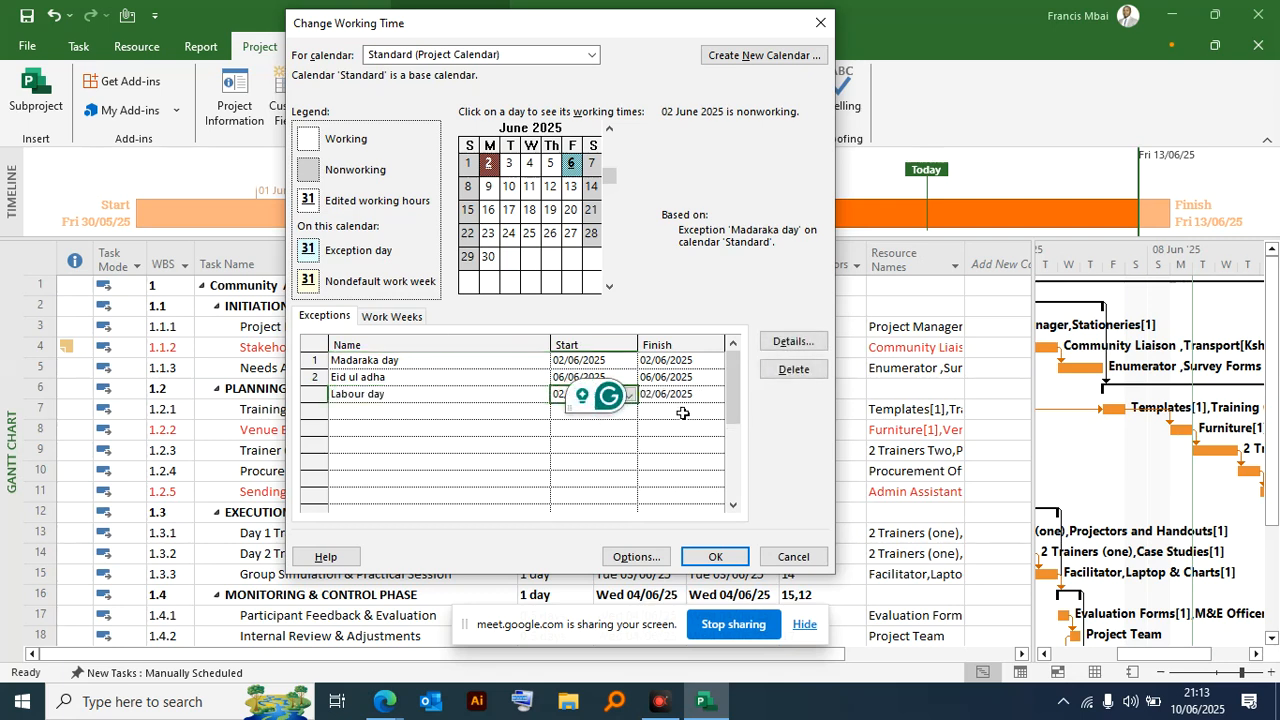
click(627, 400)
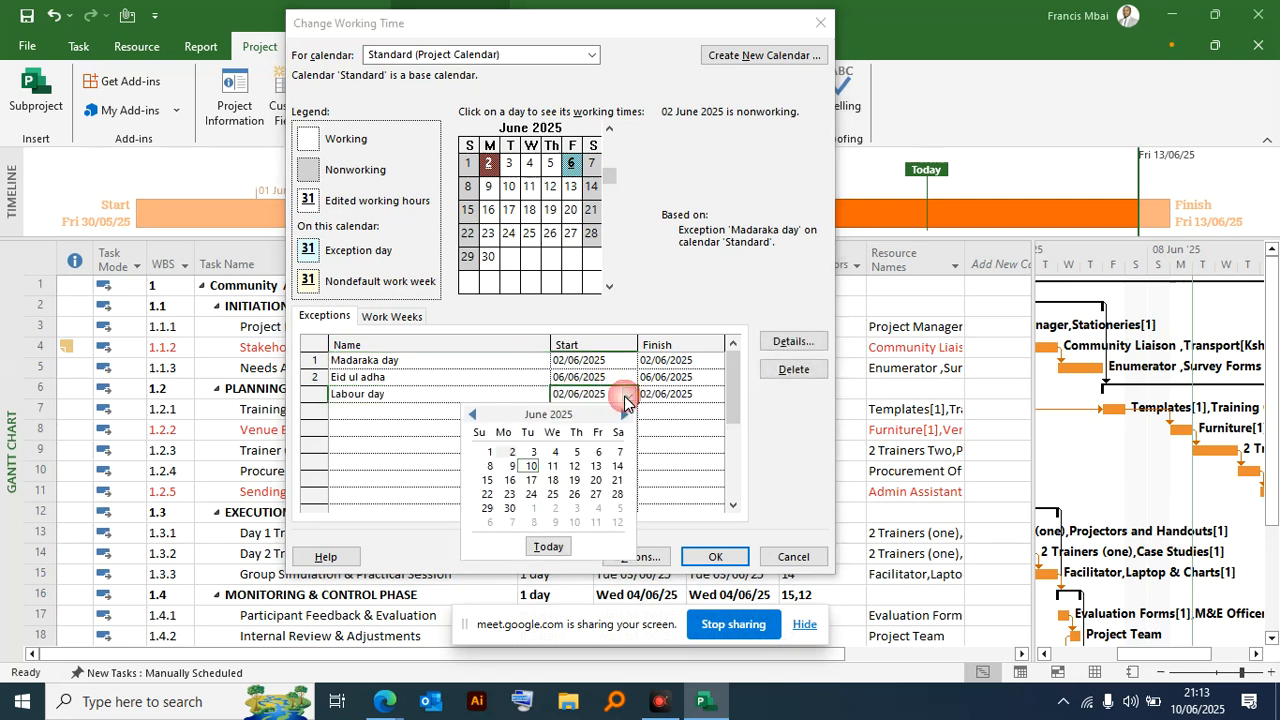
click(474, 414)
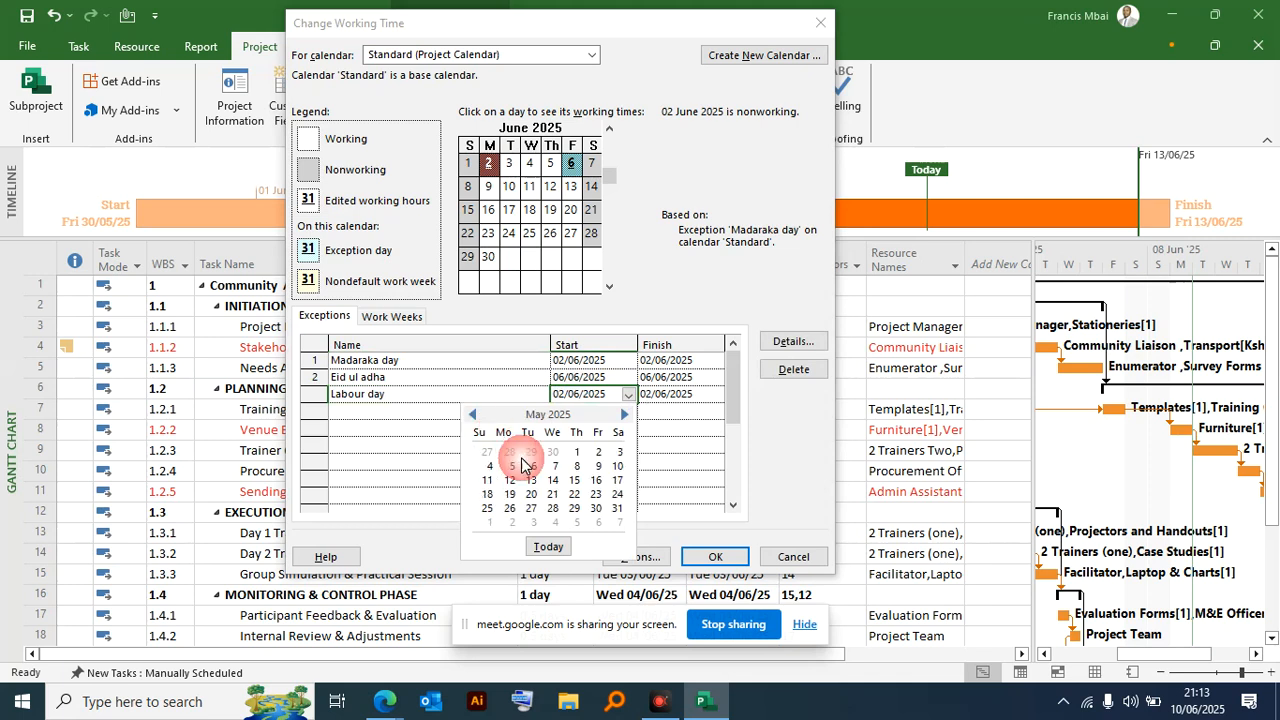
click(575, 453)
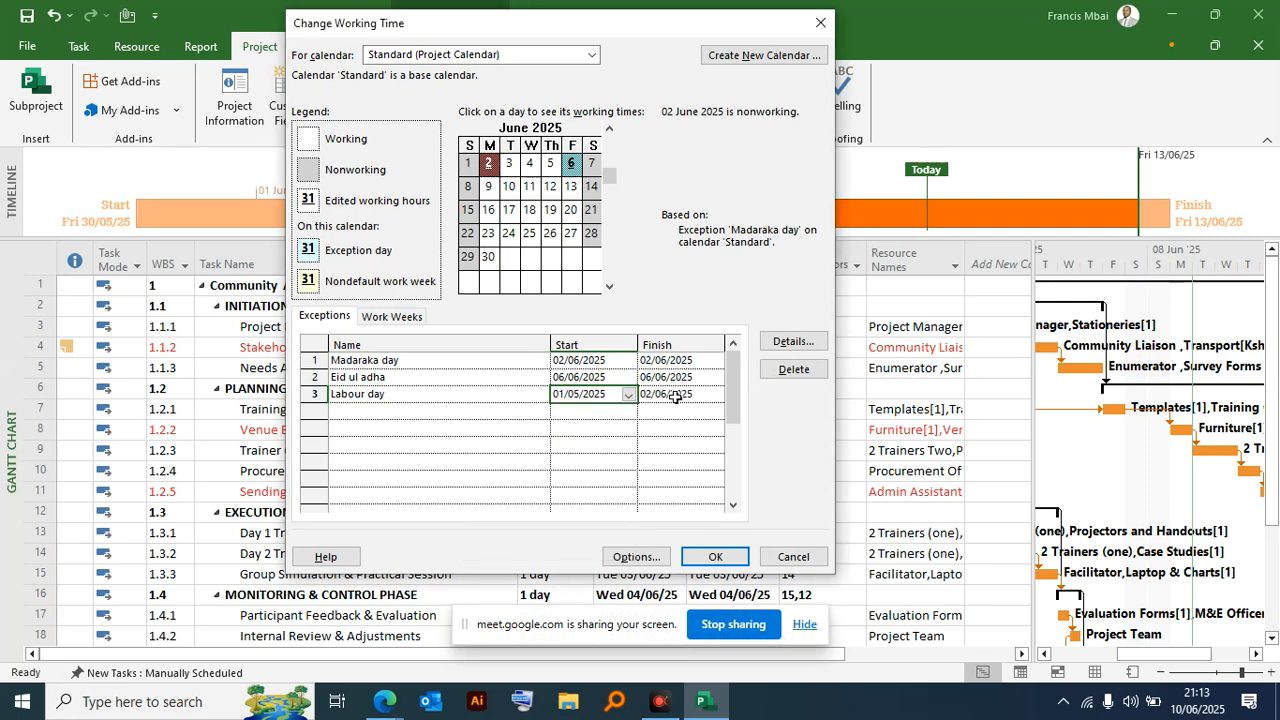
click(708, 394)
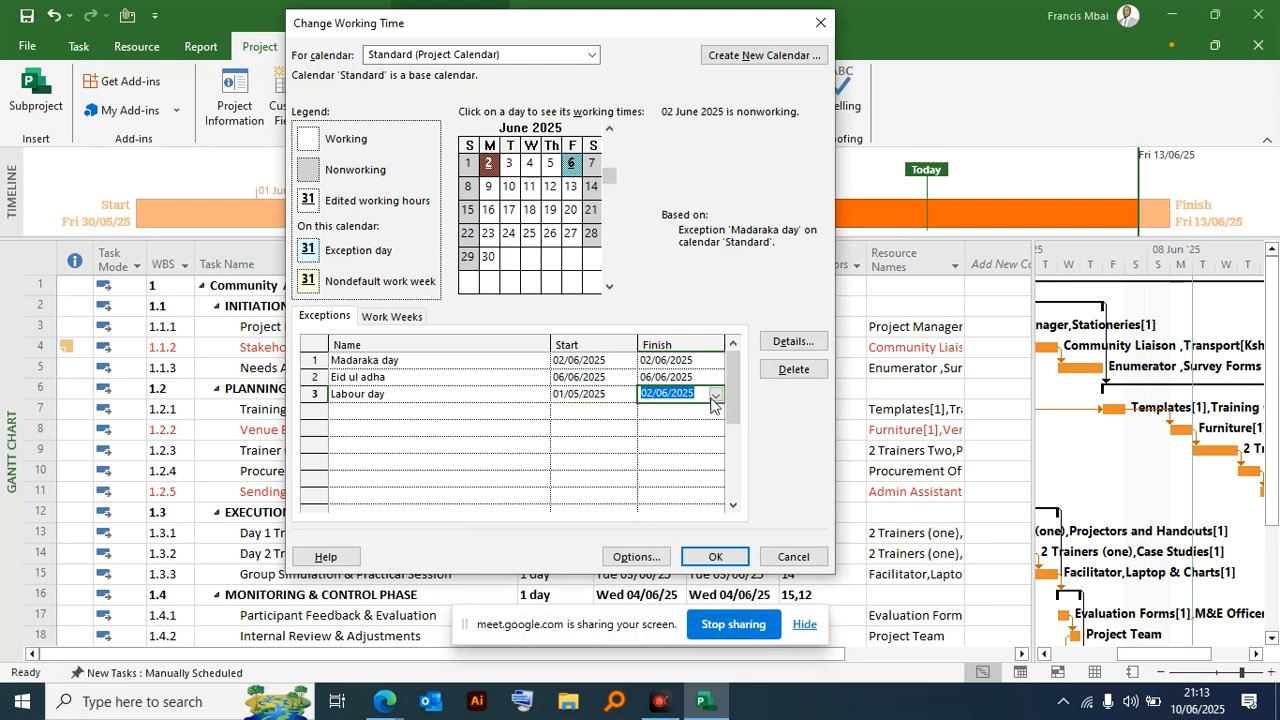
click(716, 394)
click(560, 415)
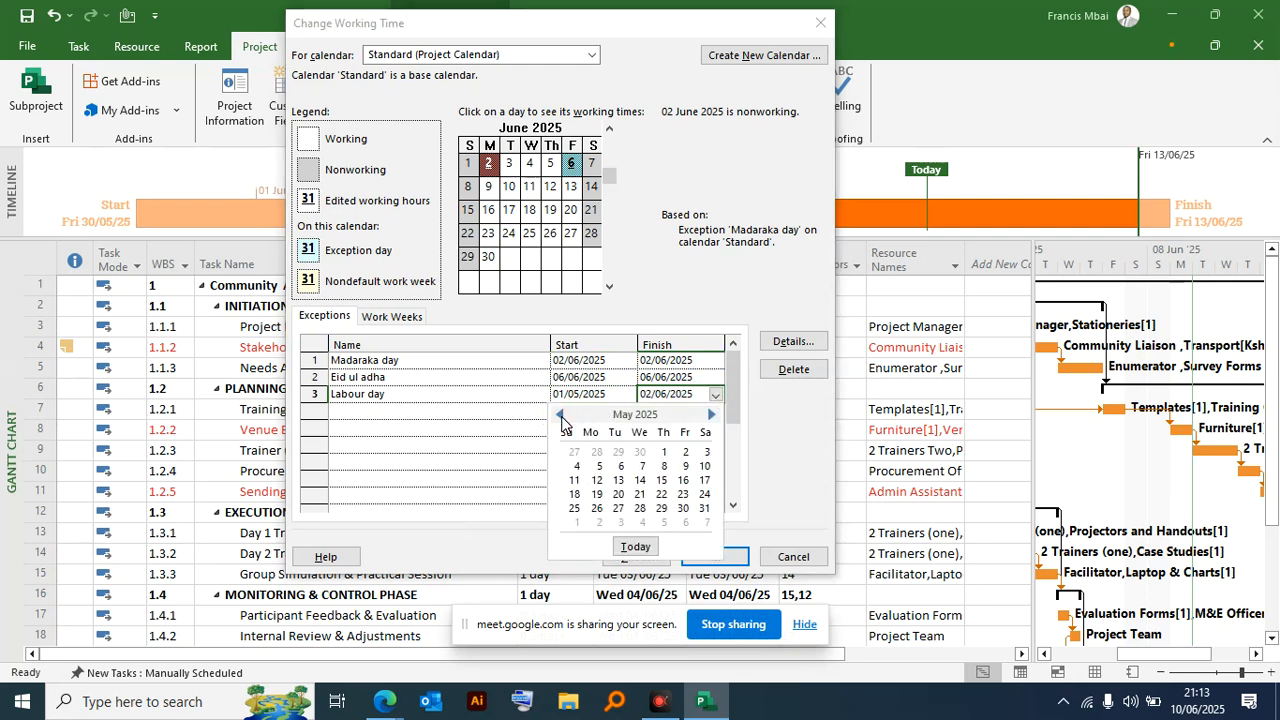
click(663, 451)
- Apply the holiday exceptions to the project calendar and select the Day 1 Training task in the schedule
click(345, 412)
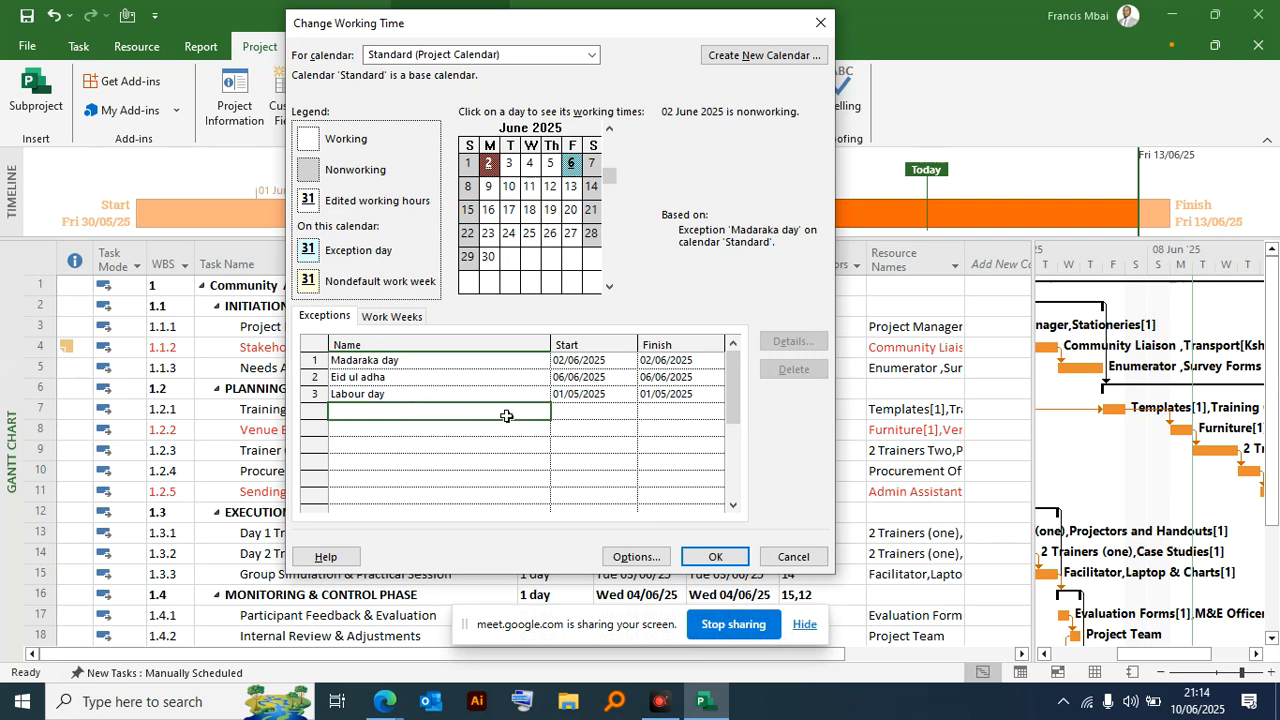
click(596, 575)
key(Return)
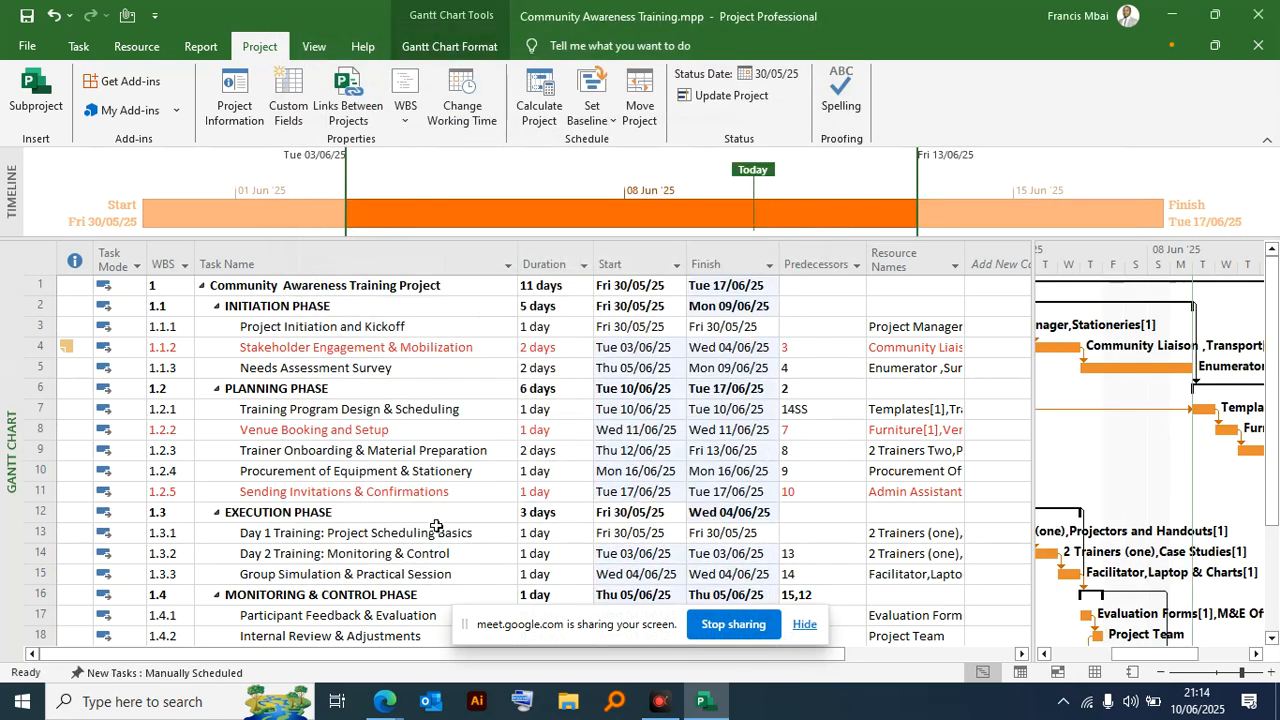
click(437, 527)
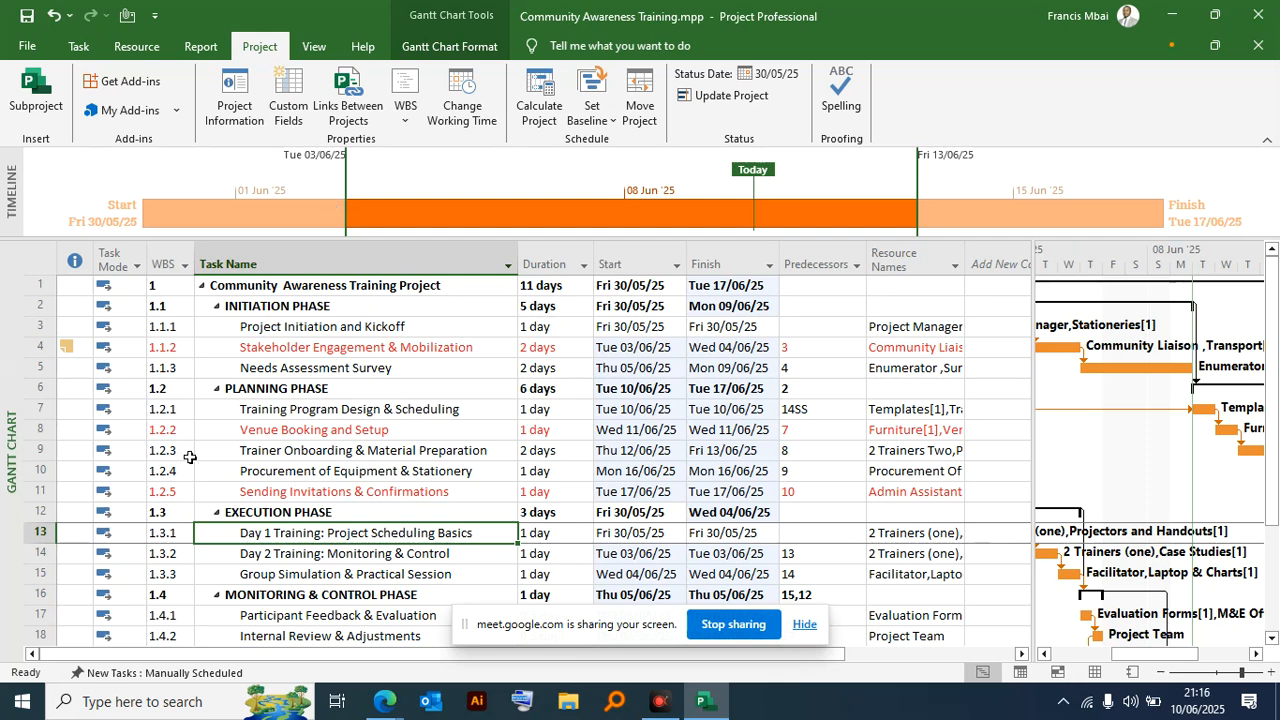
- Set Saturday to nonworking time in the default work week of the Standard project calendar
click(377, 221)
click(466, 100)
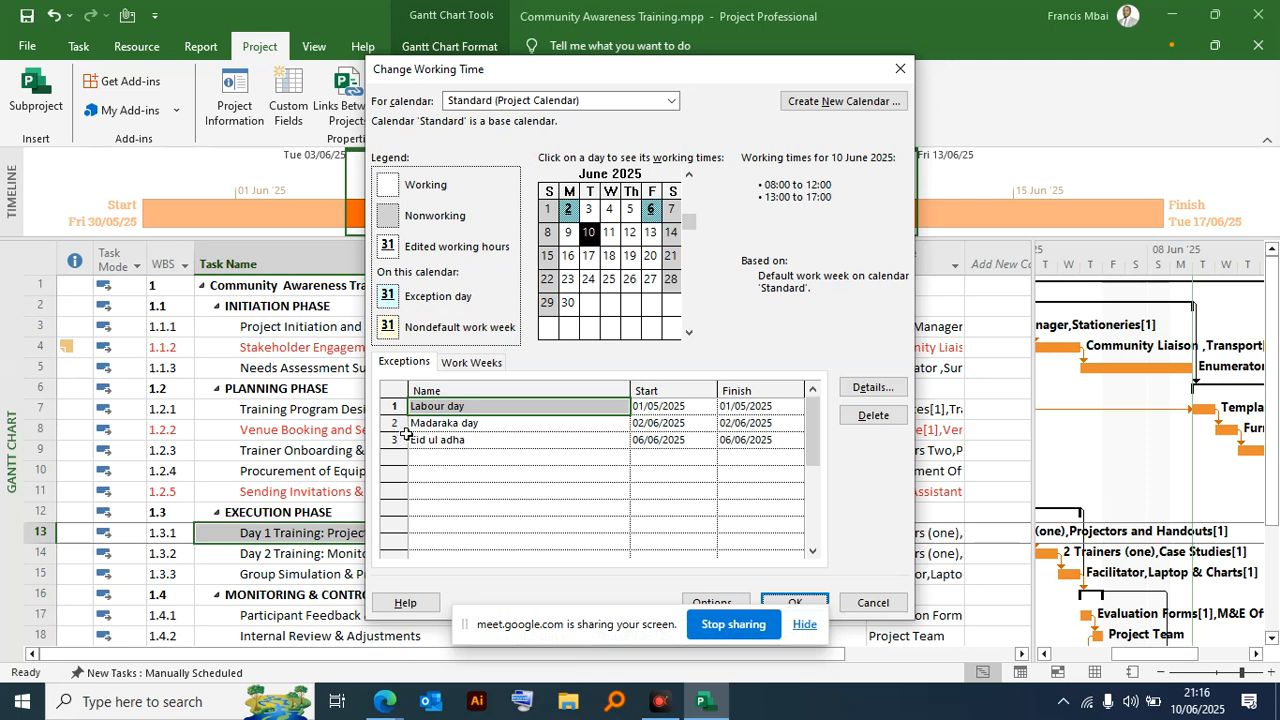
drag(488, 80, 691, 77)
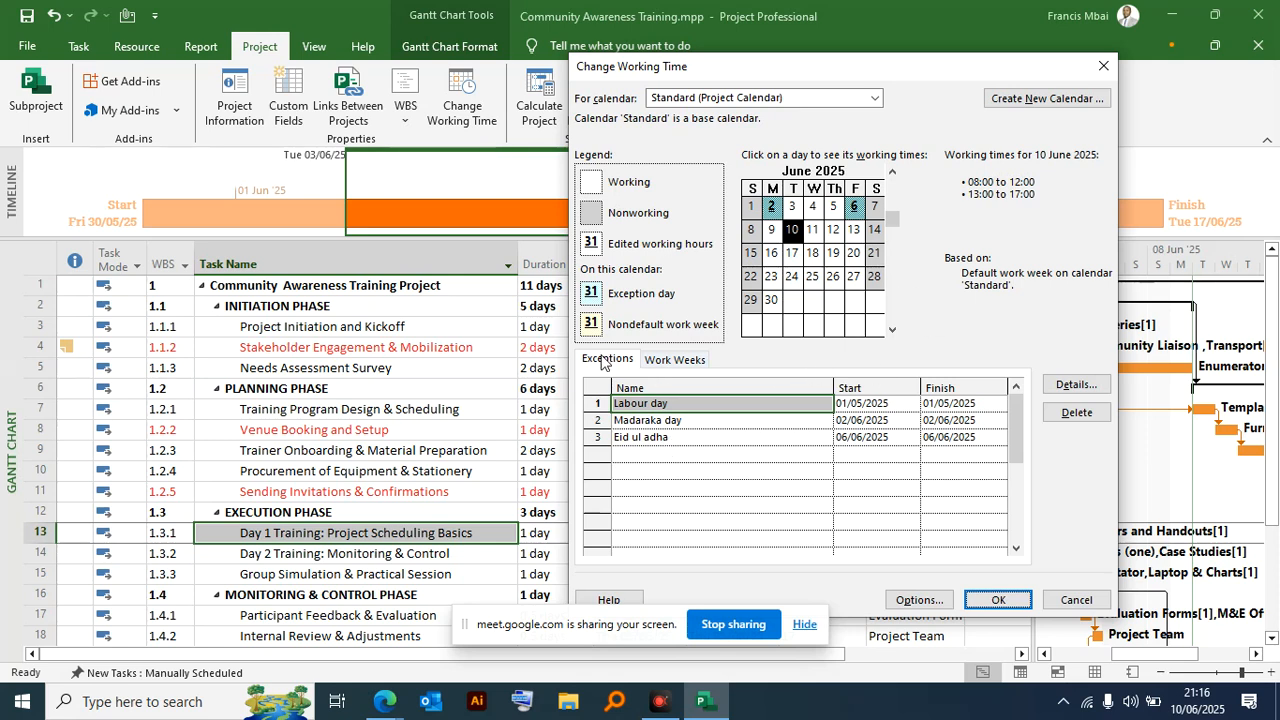
click(677, 366)
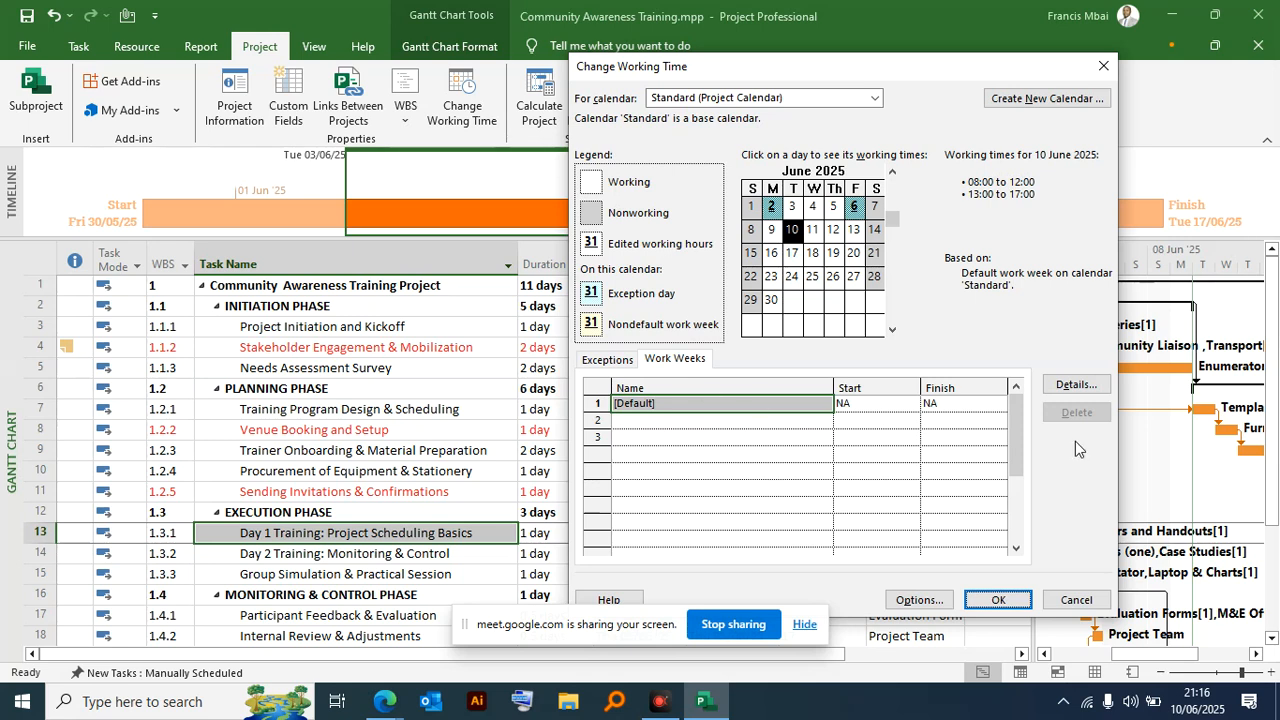
click(1077, 385)
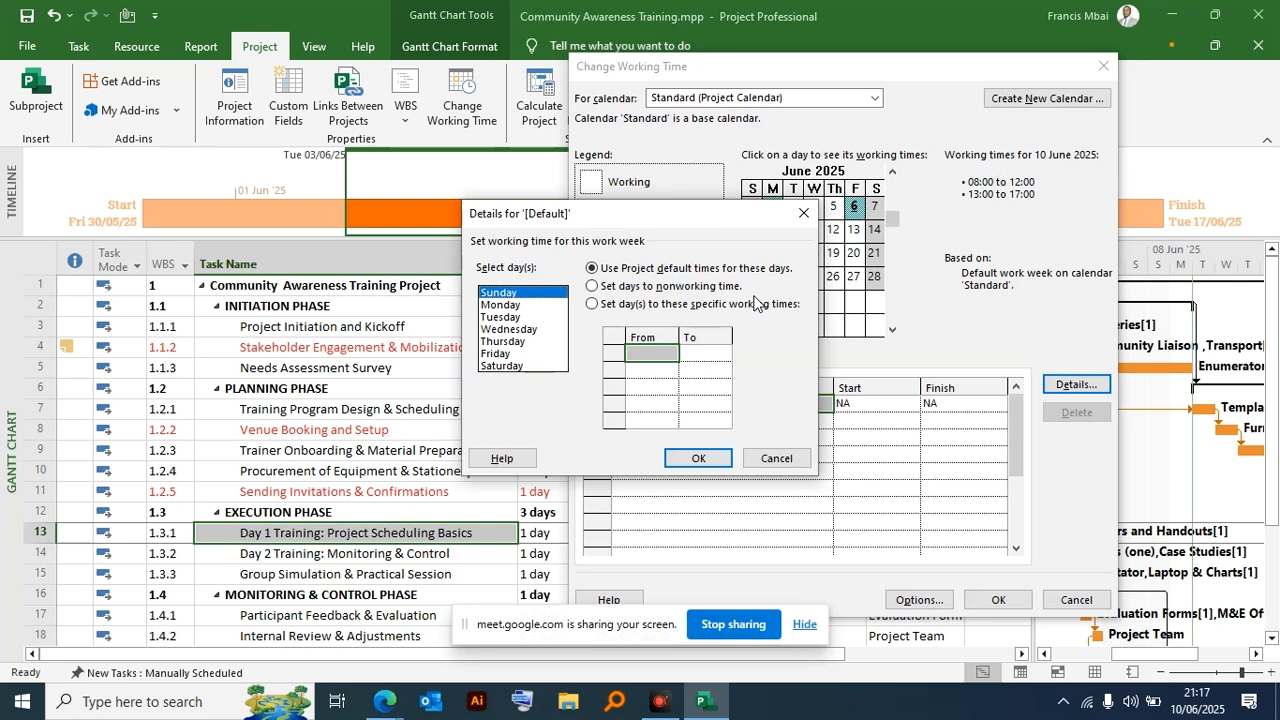
click(501, 366)
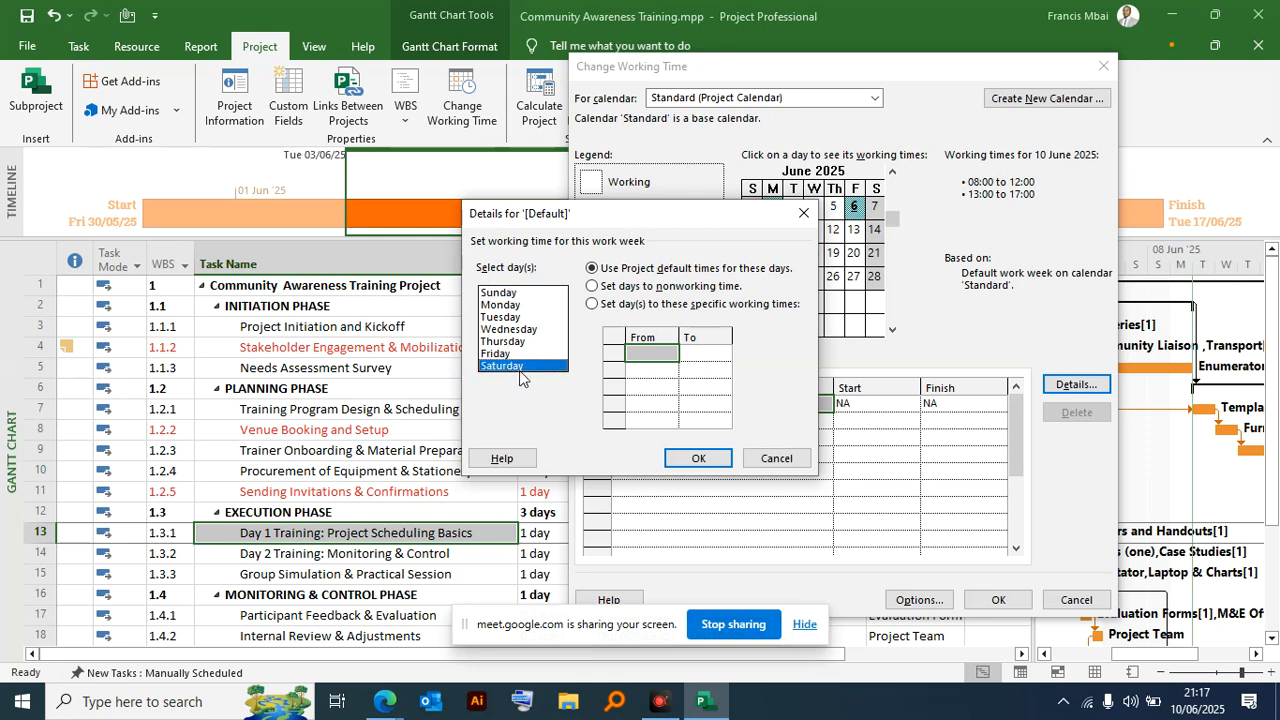
click(593, 286)
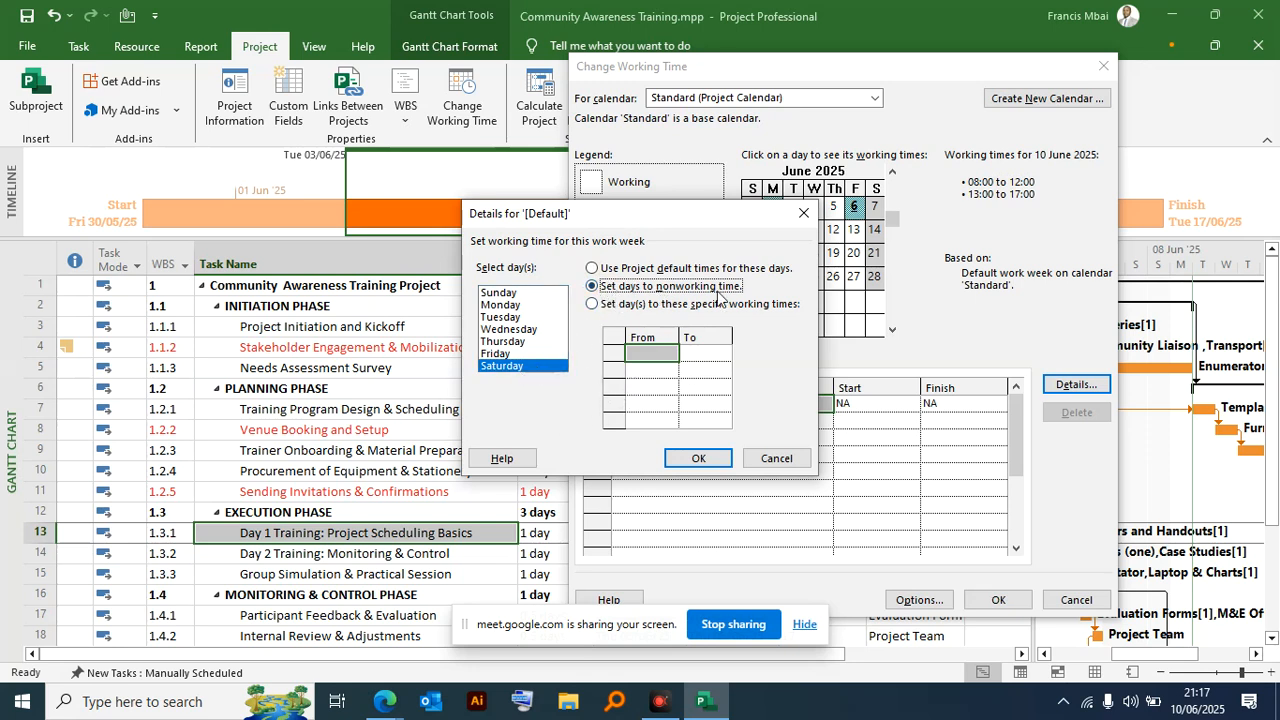
click(722, 460)
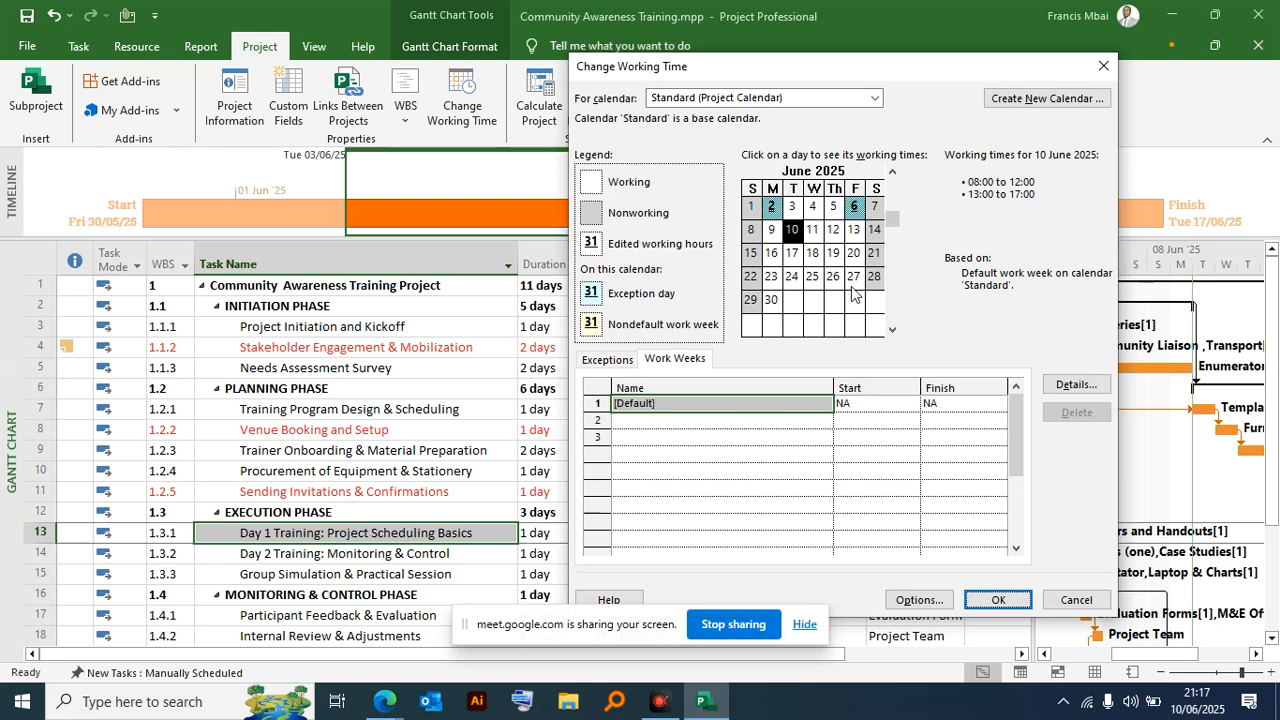
- Set Sunday to nonworking time in the default work week, keep Saturday nonworking, and apply the calendar changes
click(669, 365)
click(1076, 384)
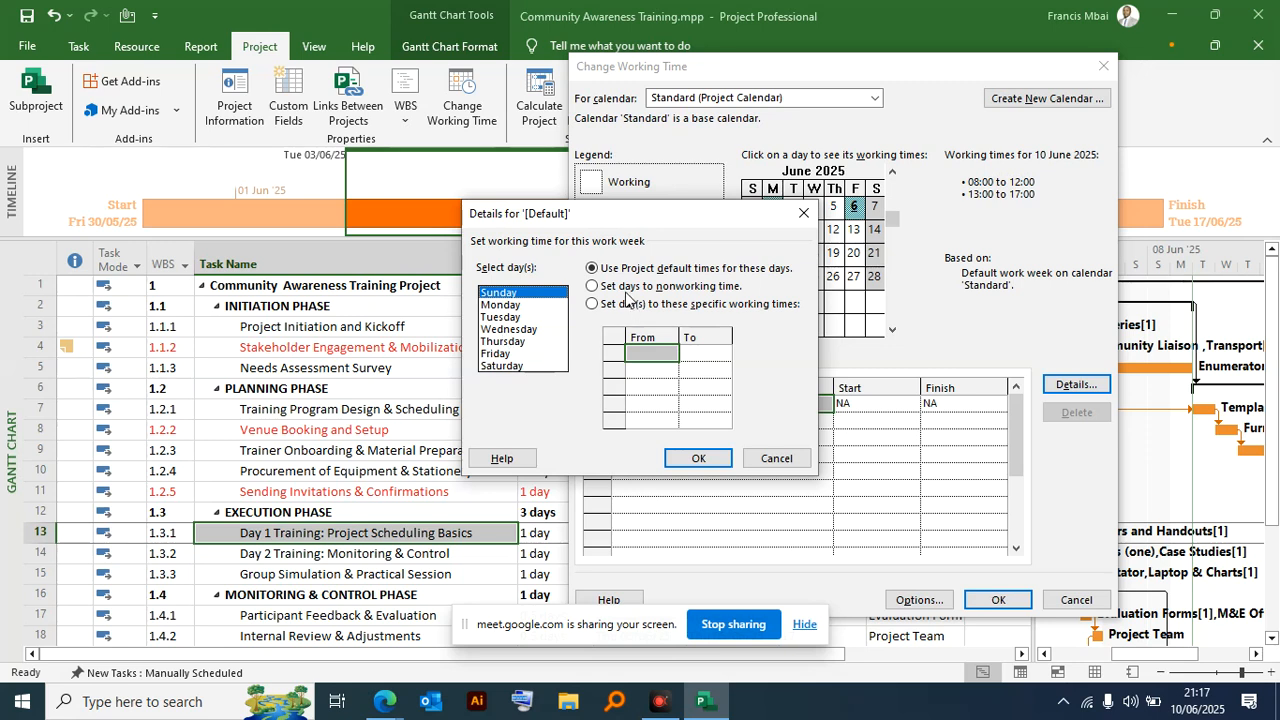
click(604, 288)
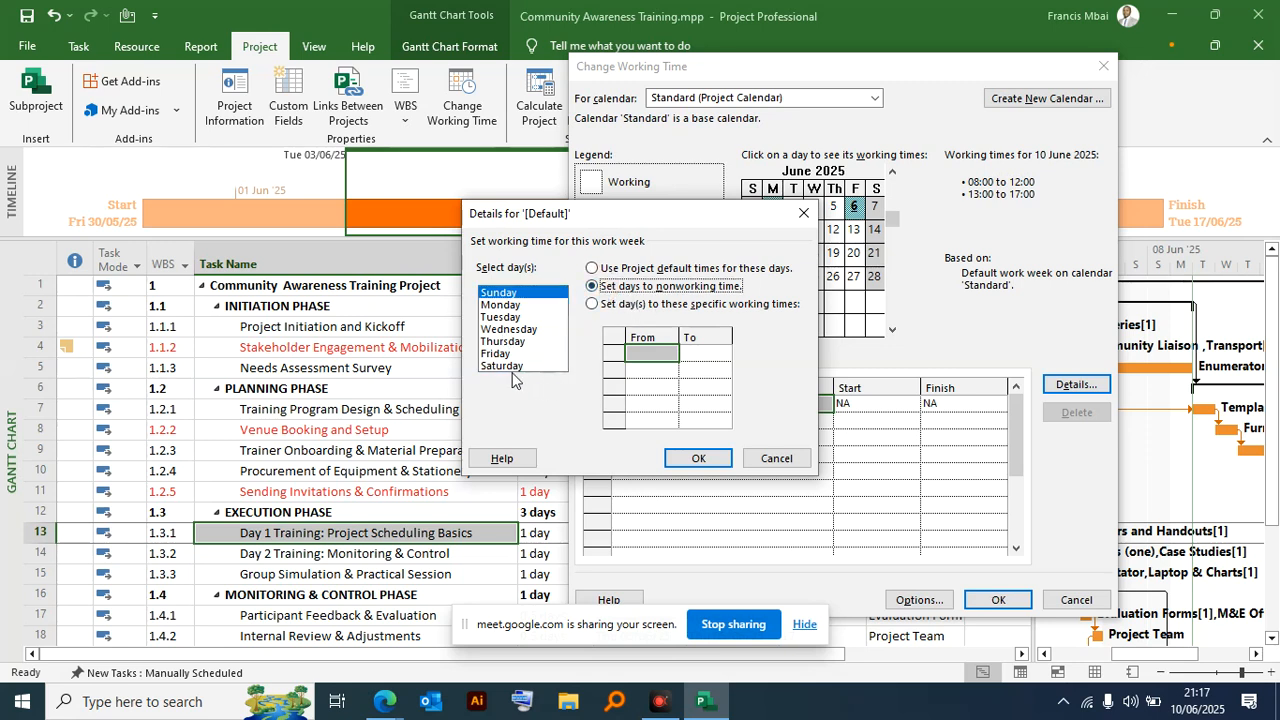
click(508, 365)
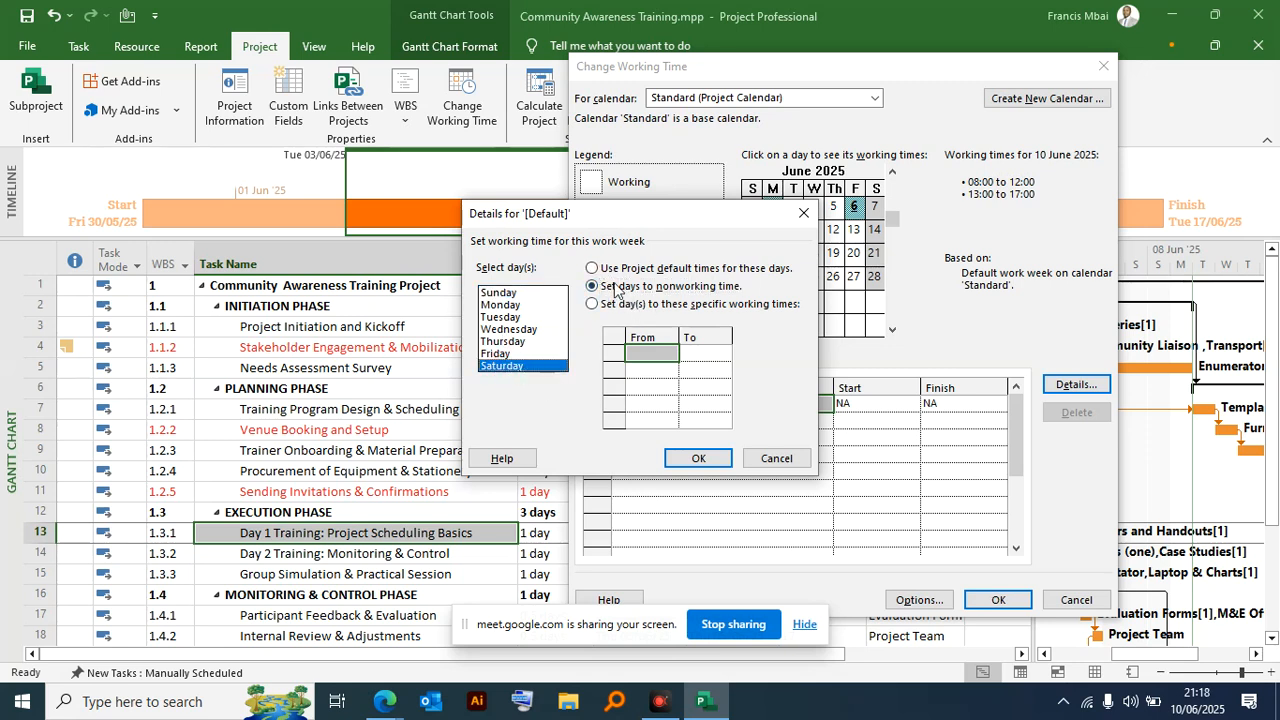
click(634, 352)
click(699, 458)
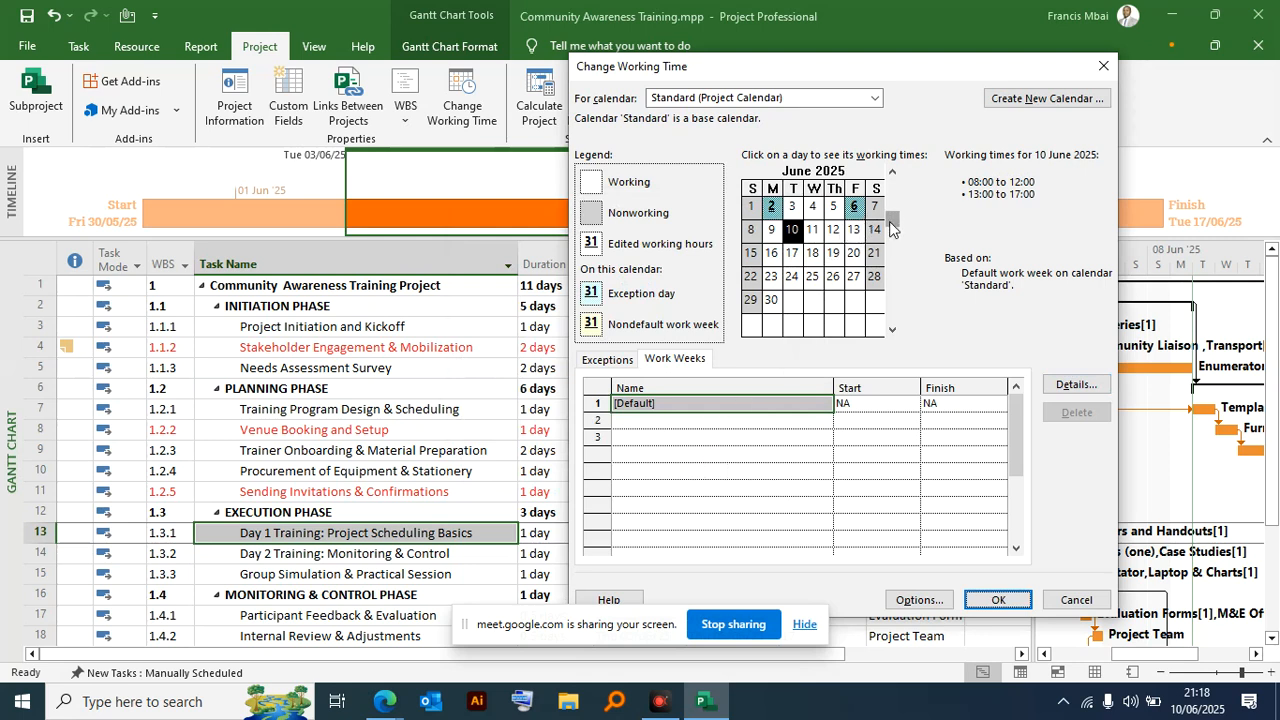
click(1000, 599)
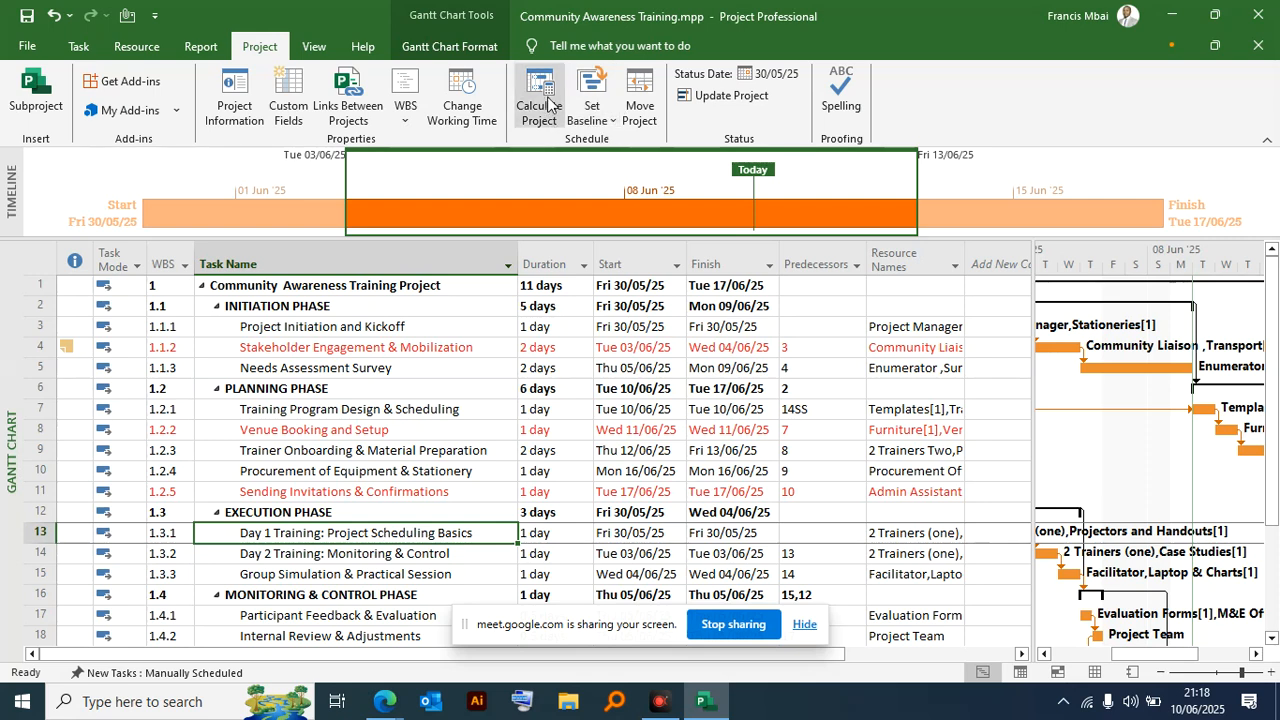
- Reopen the Standard calendar's working times and examine the [Default] entry among its work weeks
click(474, 118)
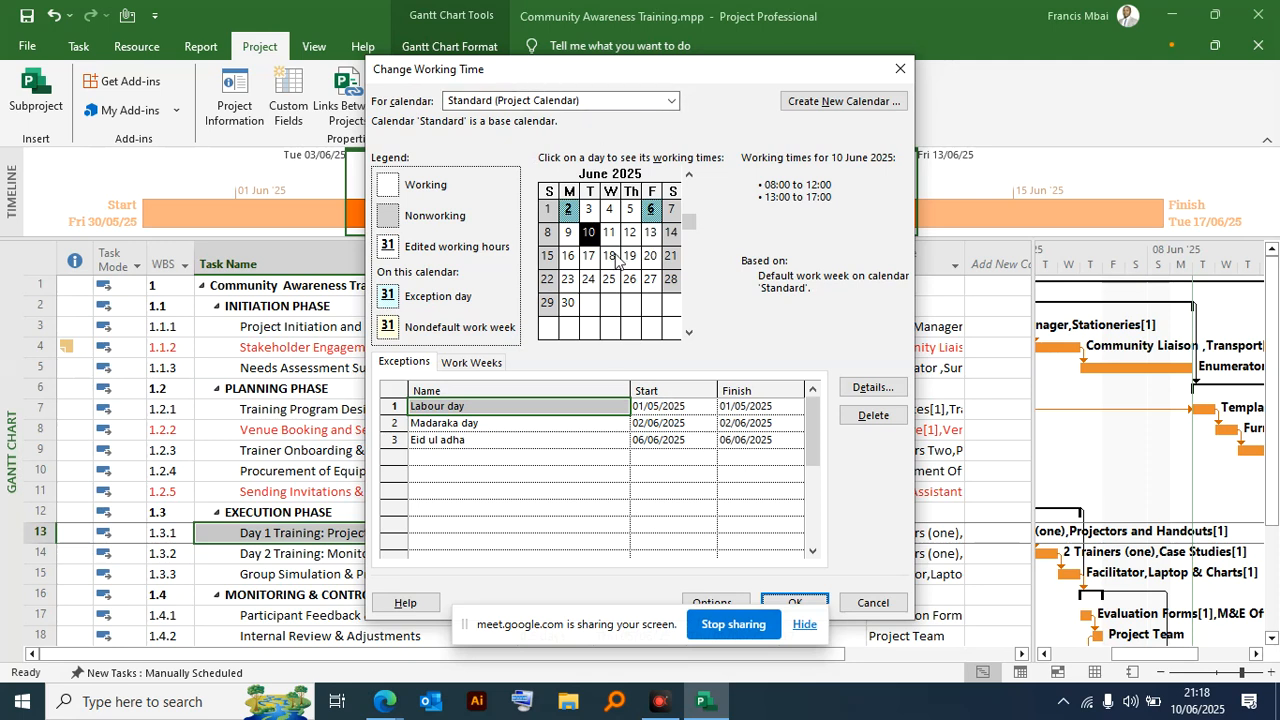
drag(565, 68, 443, 11)
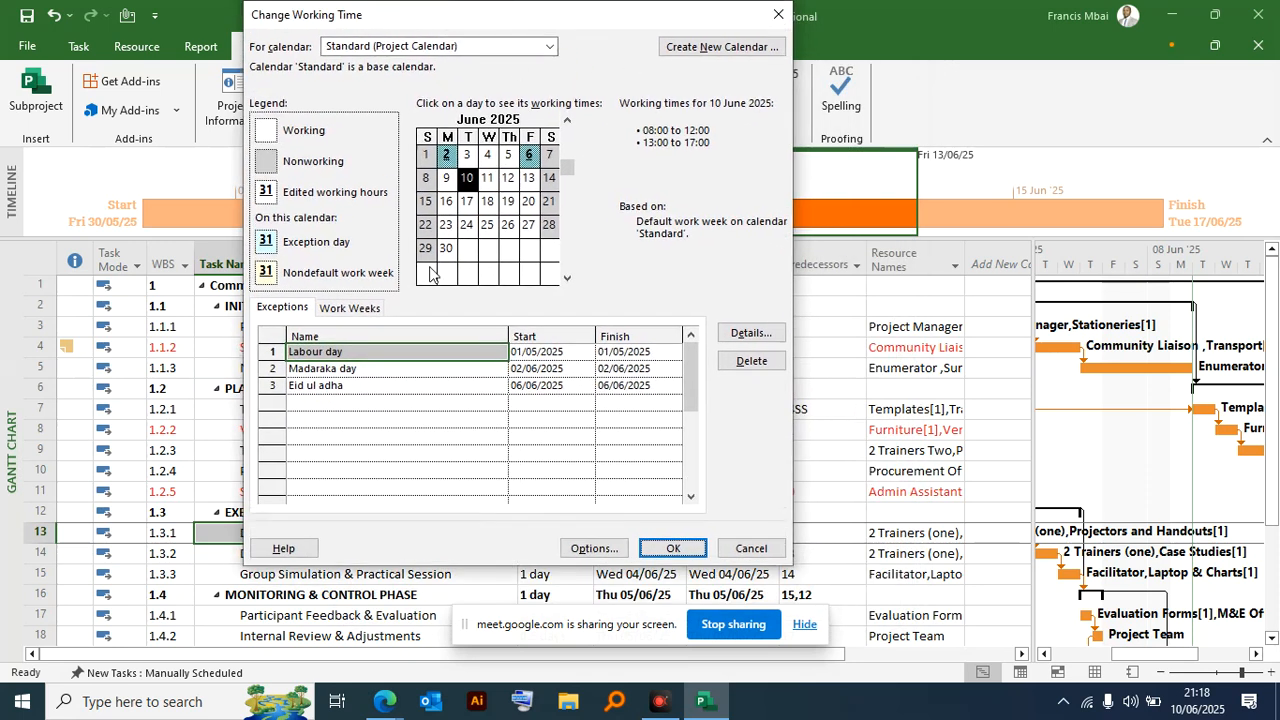
click(352, 309)
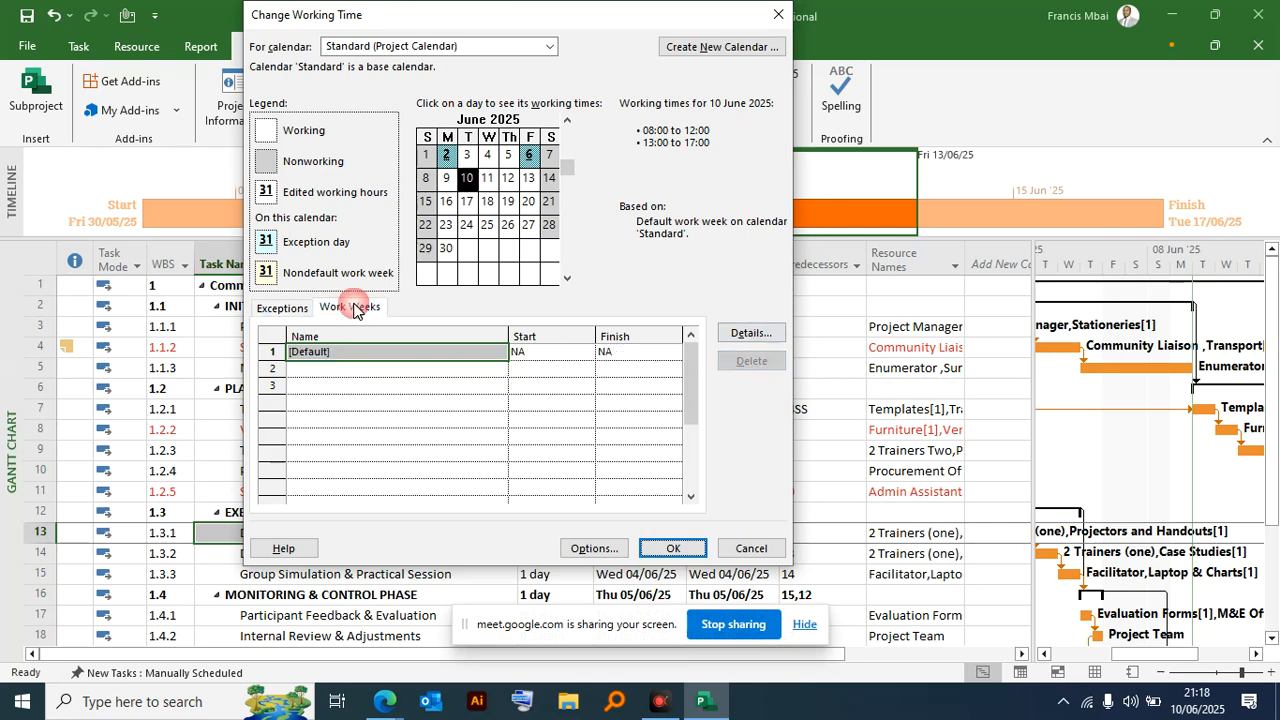
click(391, 358)
click(562, 356)
click(612, 353)
click(380, 341)
drag(378, 363, 374, 355)
click(374, 354)
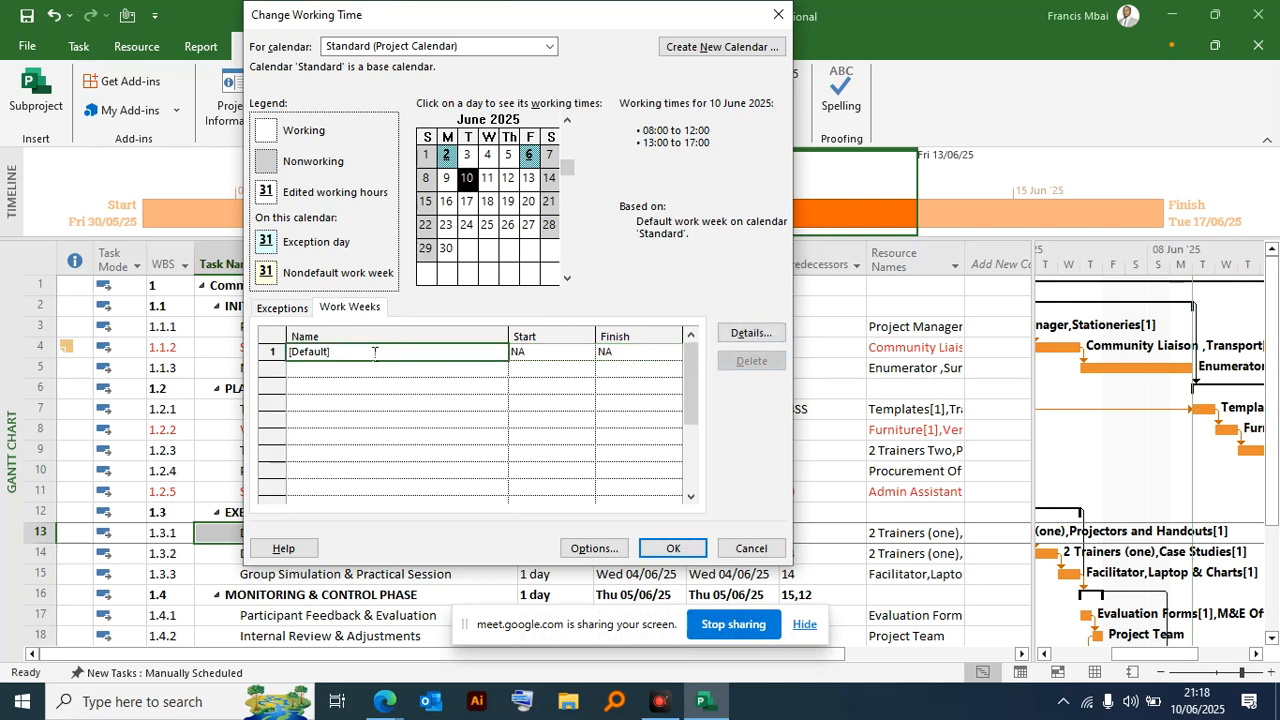
click(511, 350)
click(354, 352)
click(545, 355)
click(601, 357)
click(559, 362)
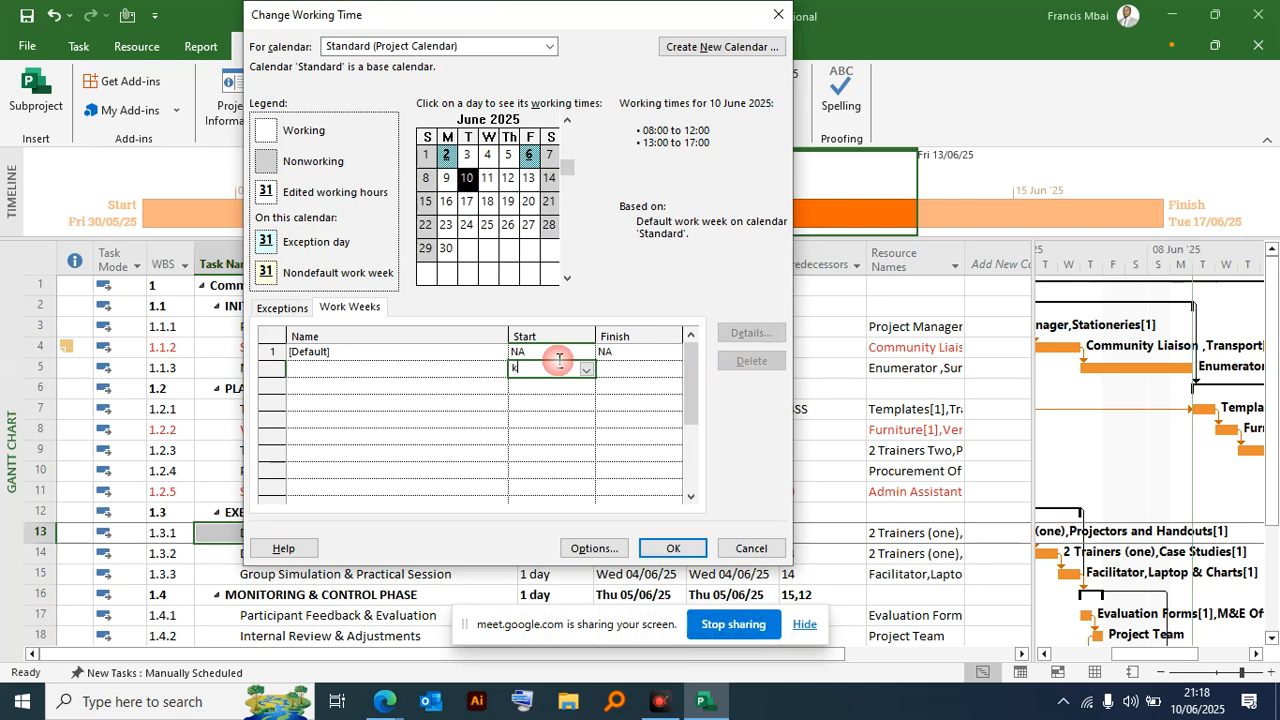
click(567, 352)
click(638, 370)
click(590, 372)
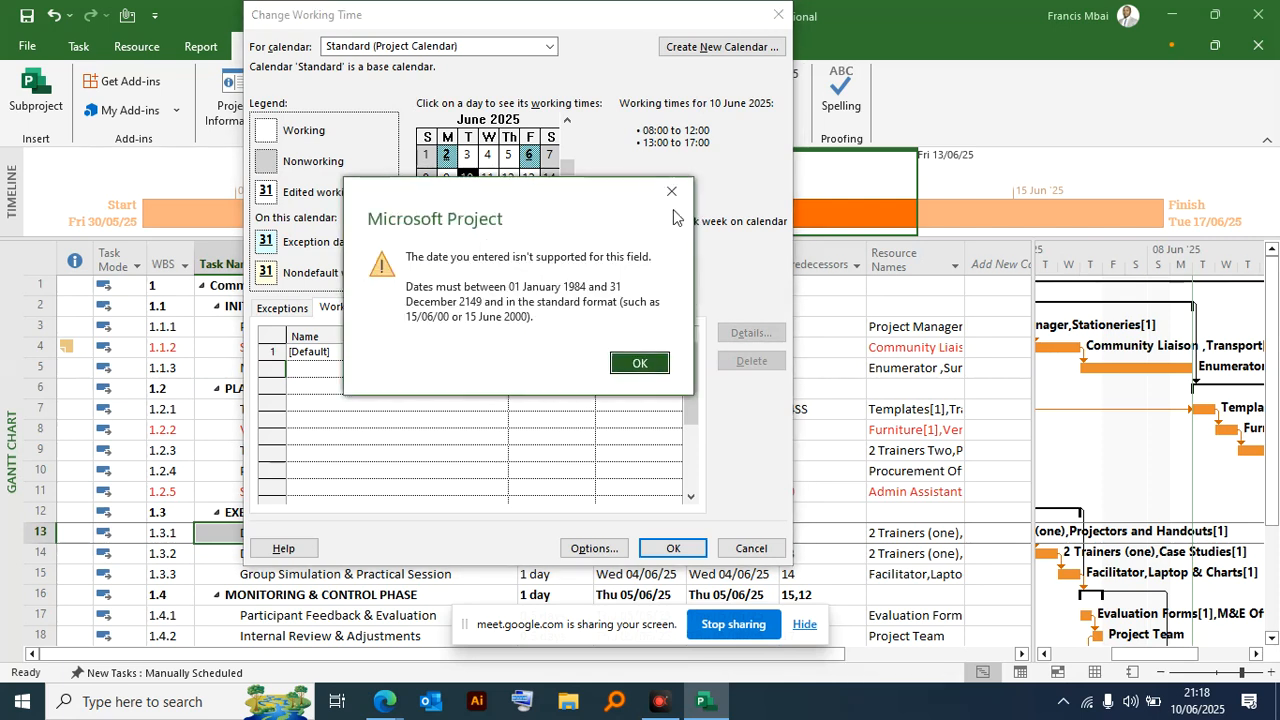
click(671, 191)
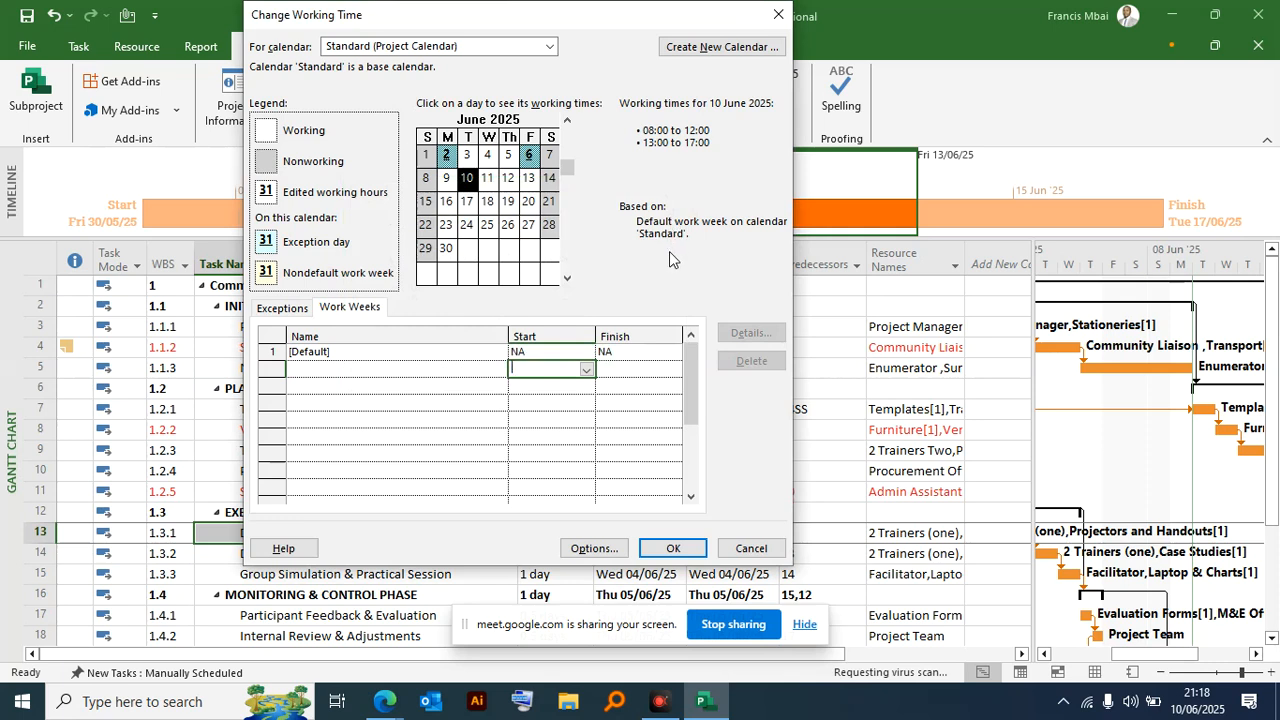
click(640, 350)
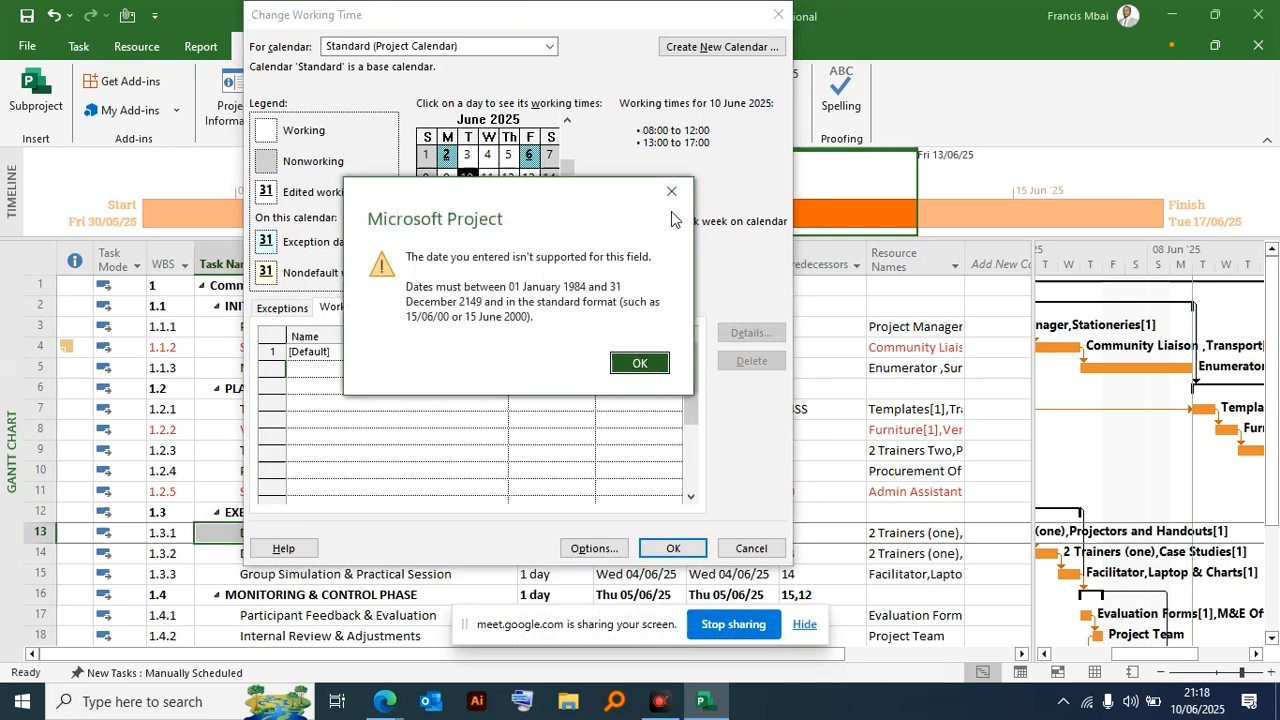
click(671, 191)
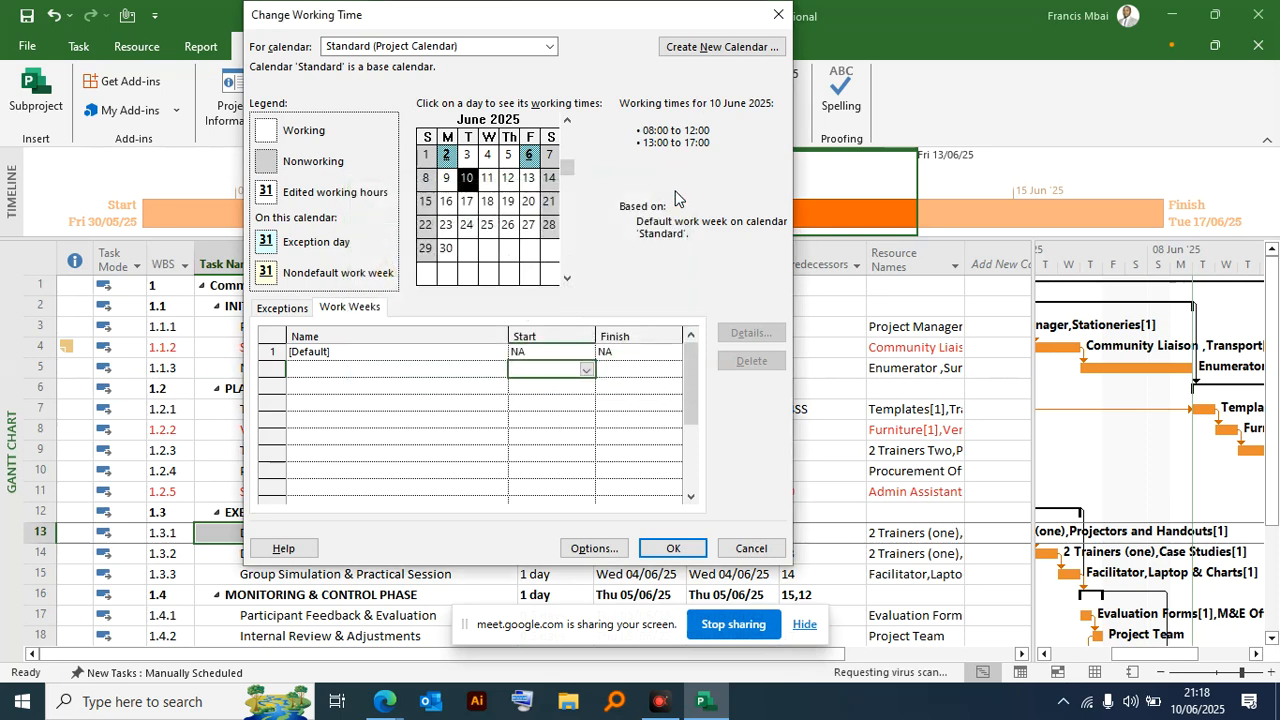
- View the scheduling and calendar options of the Community Awareness Training project, and close them
click(556, 357)
click(640, 366)
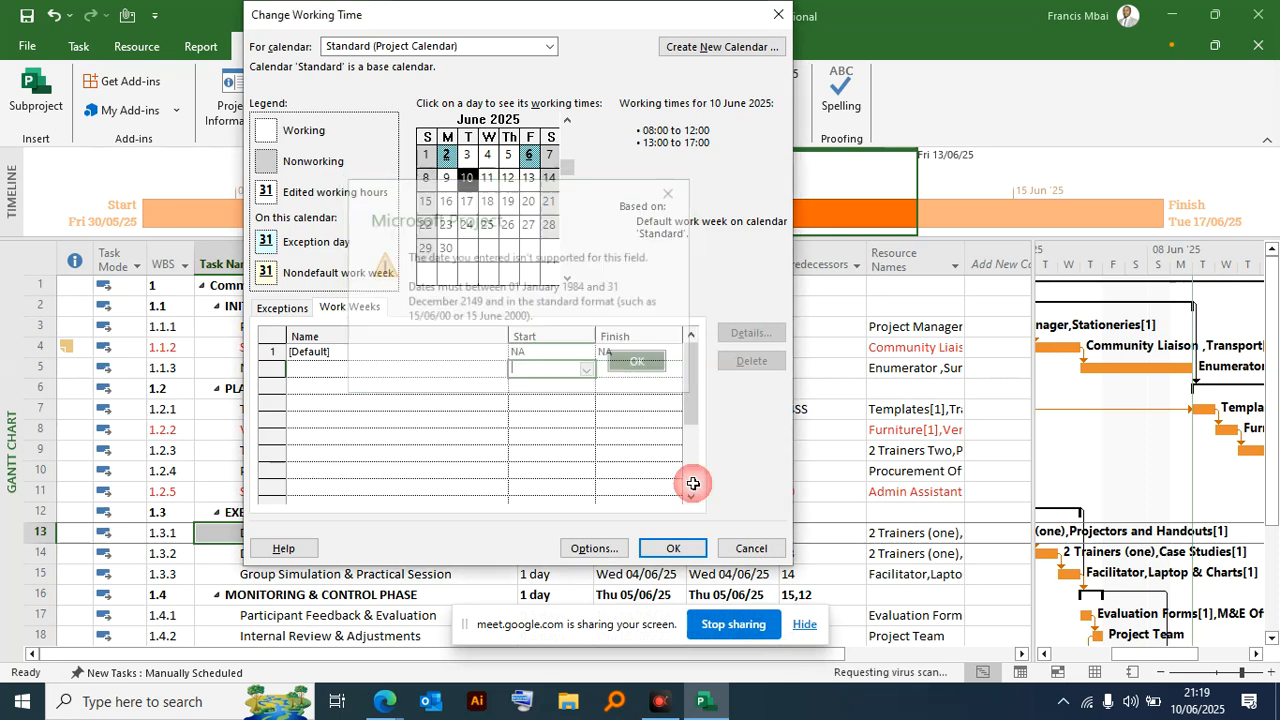
click(760, 556)
click(643, 366)
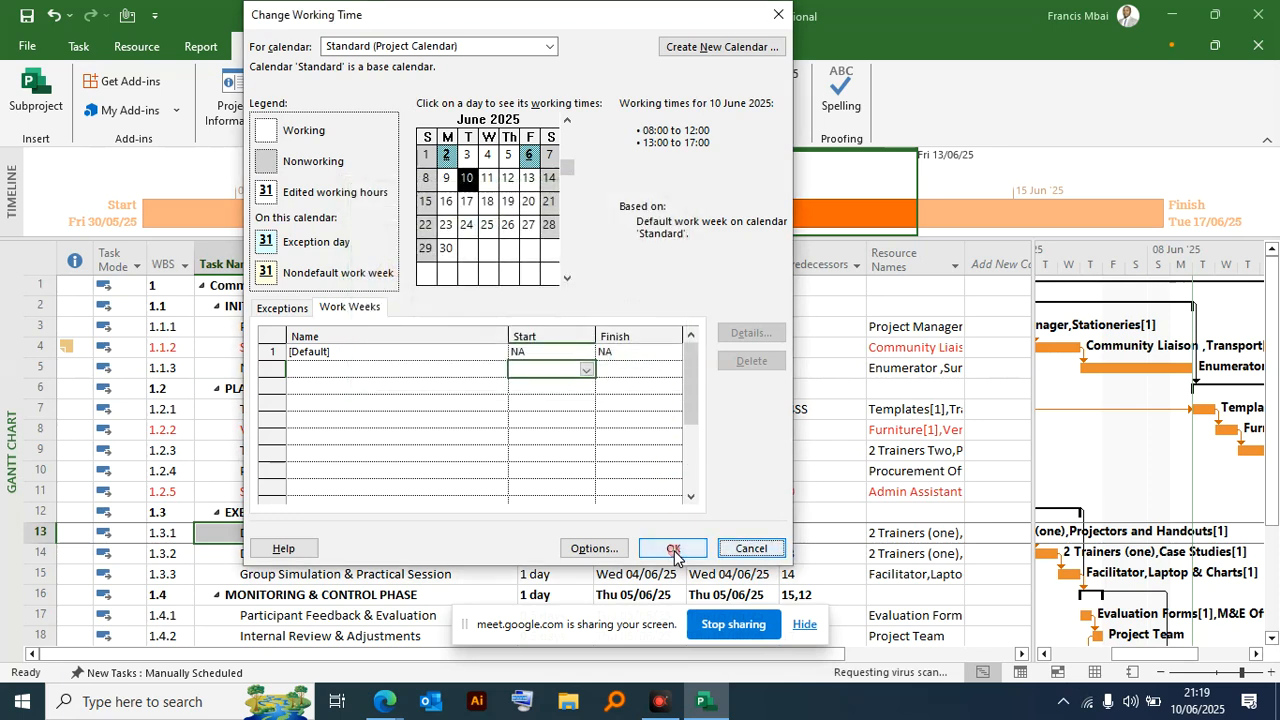
click(601, 549)
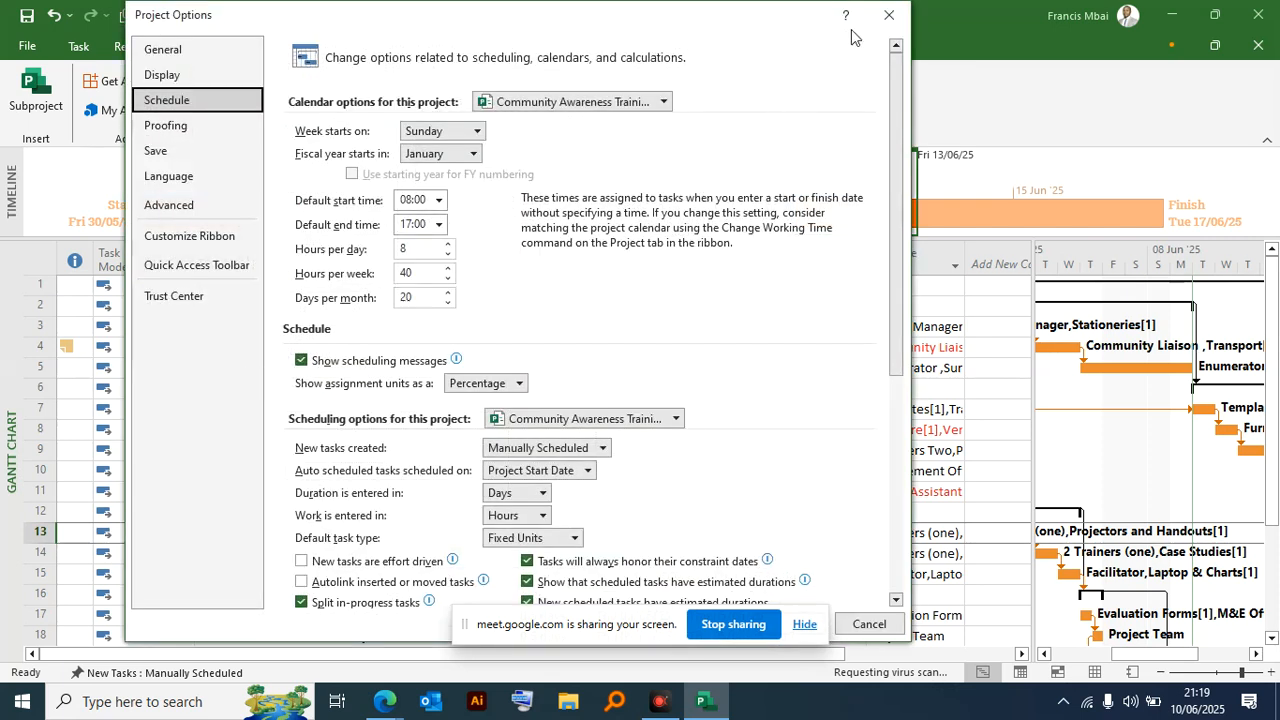
click(898, 18)
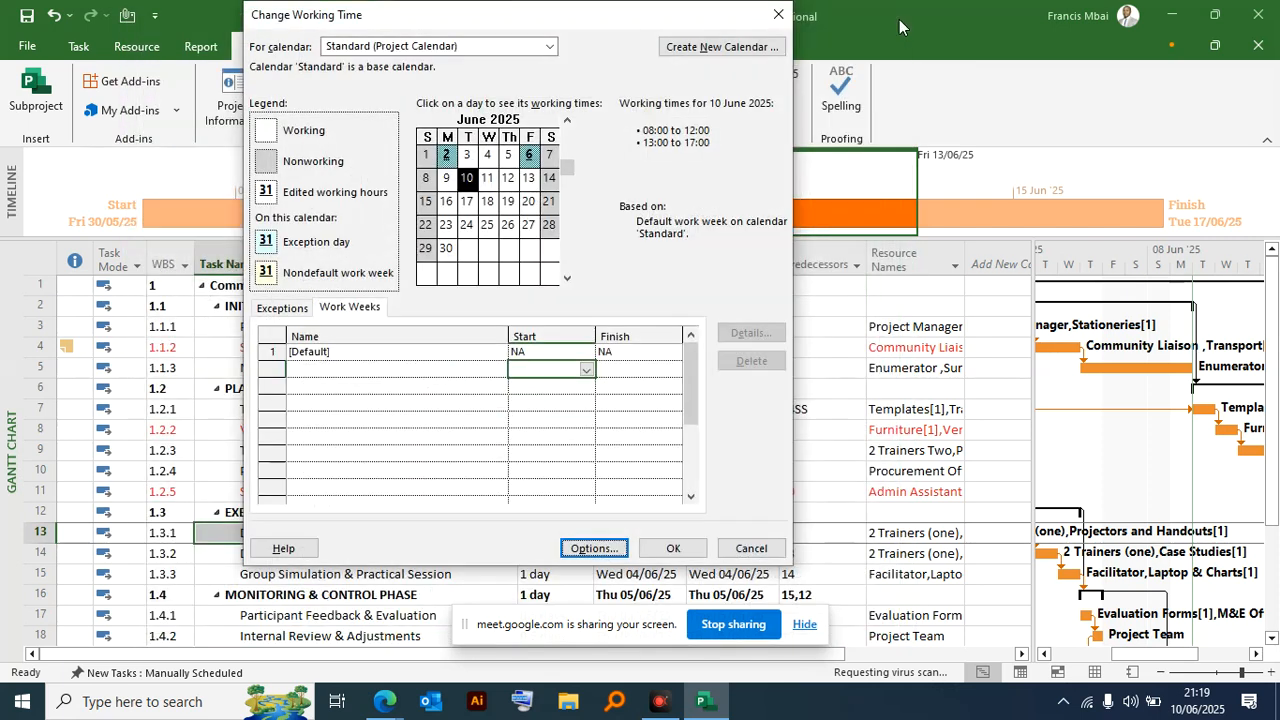
click(779, 20)
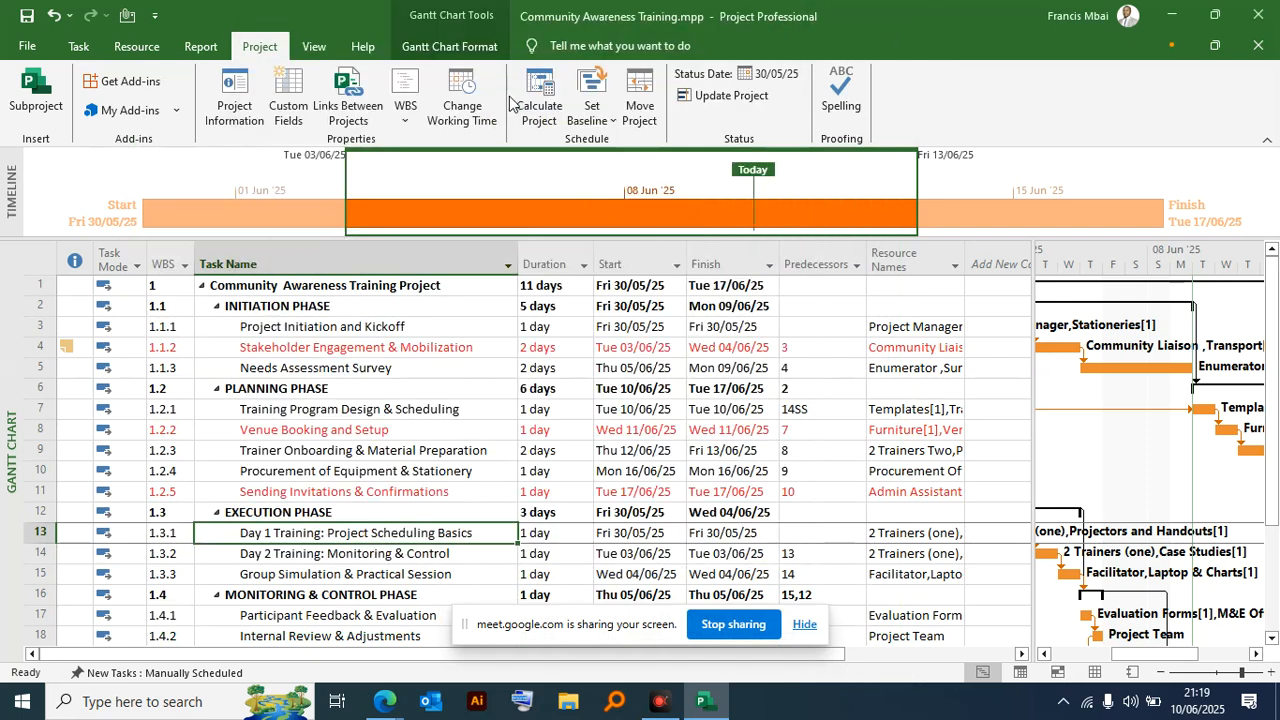
click(468, 108)
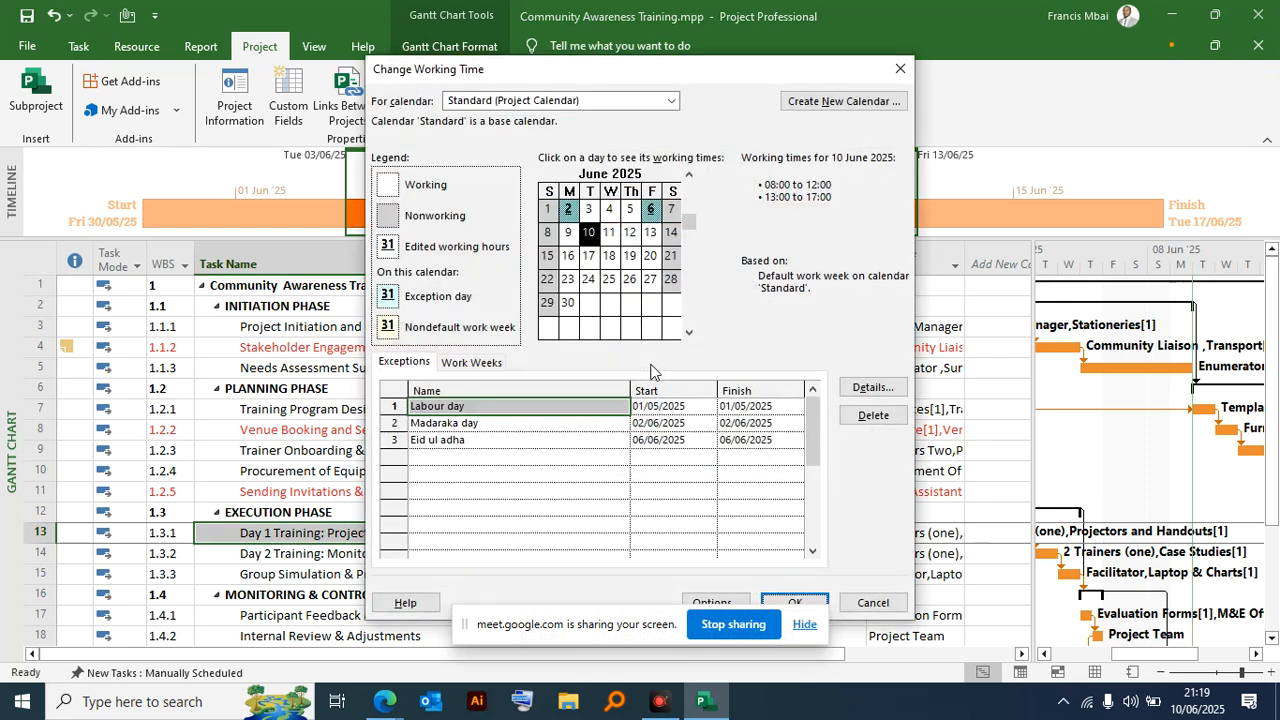
click(514, 368)
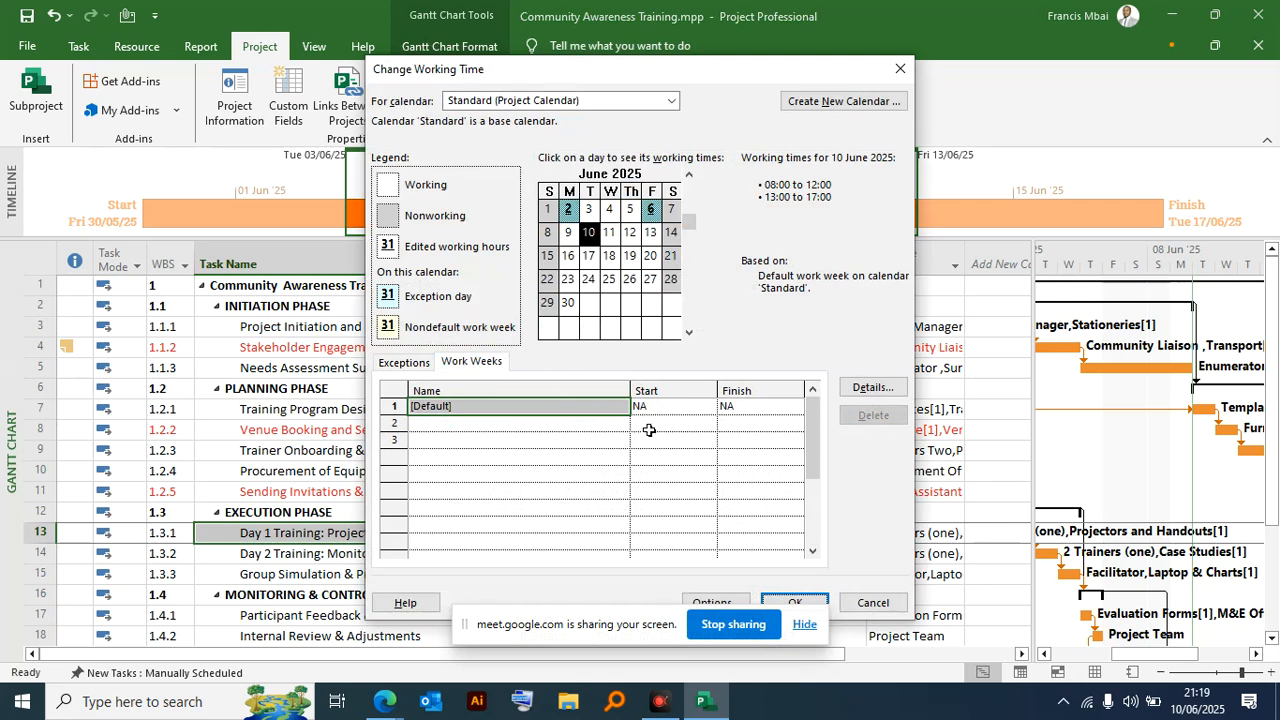
click(544, 428)
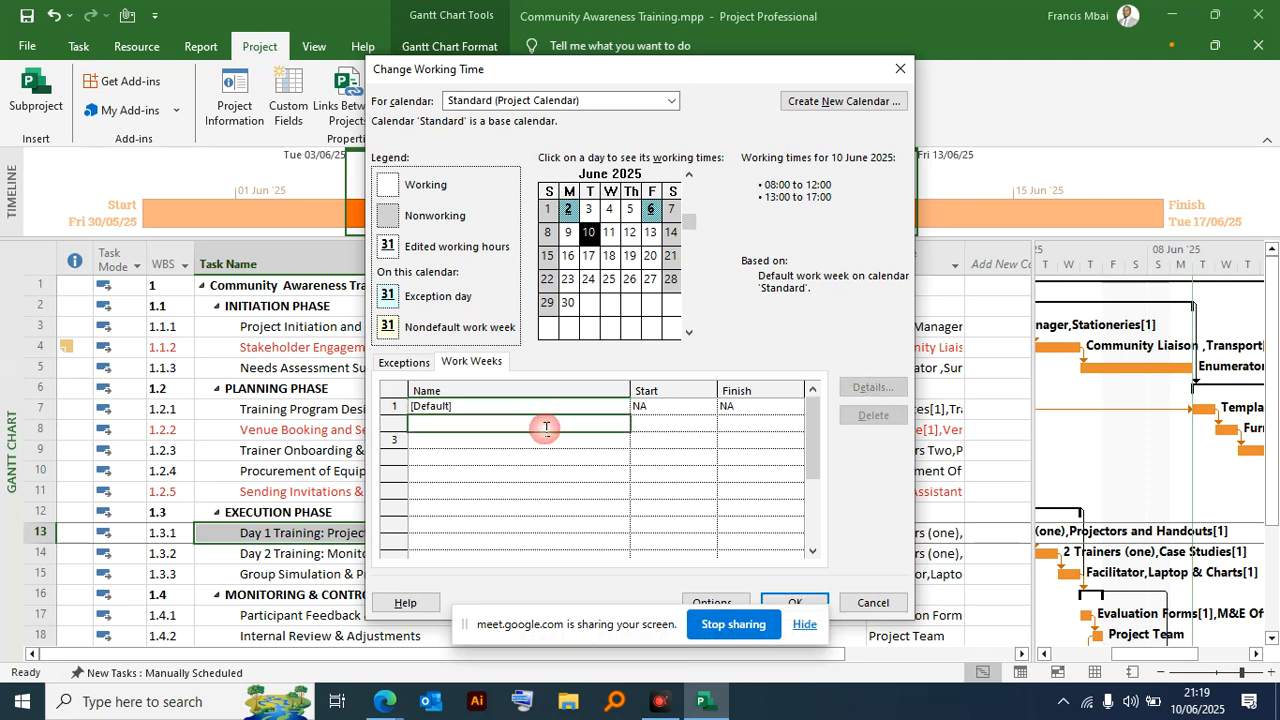
click(658, 428)
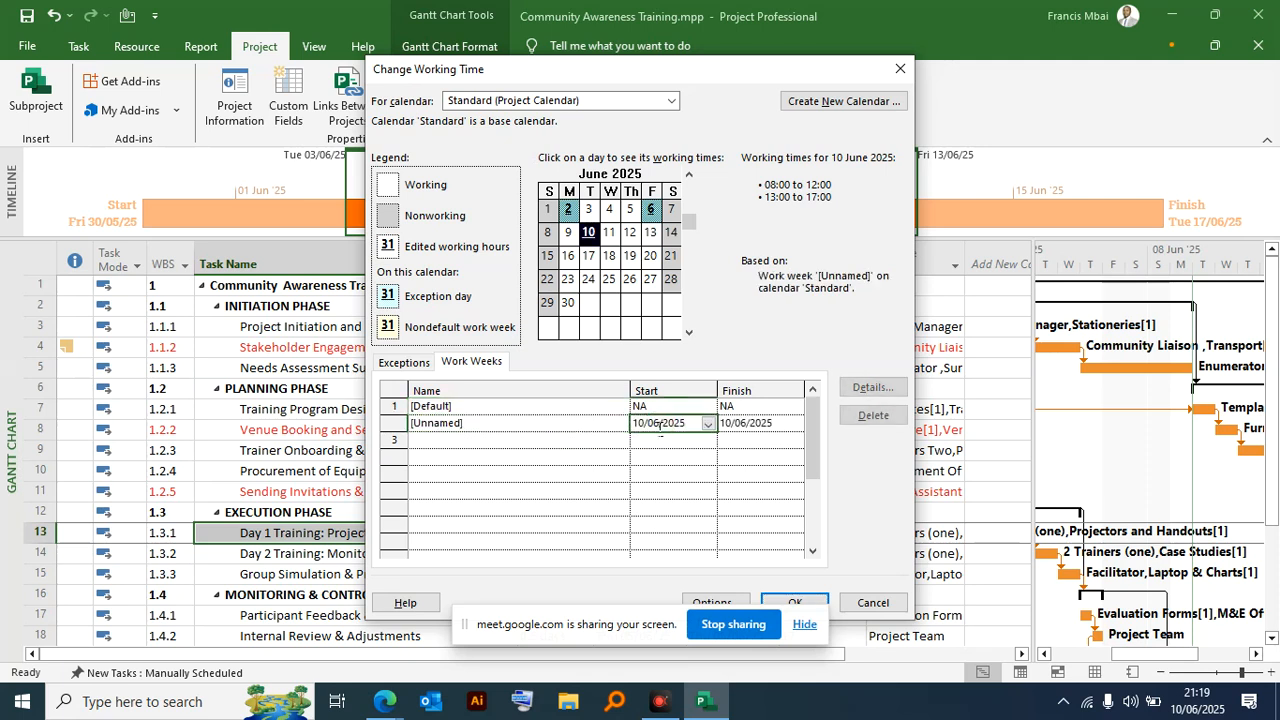
click(540, 423)
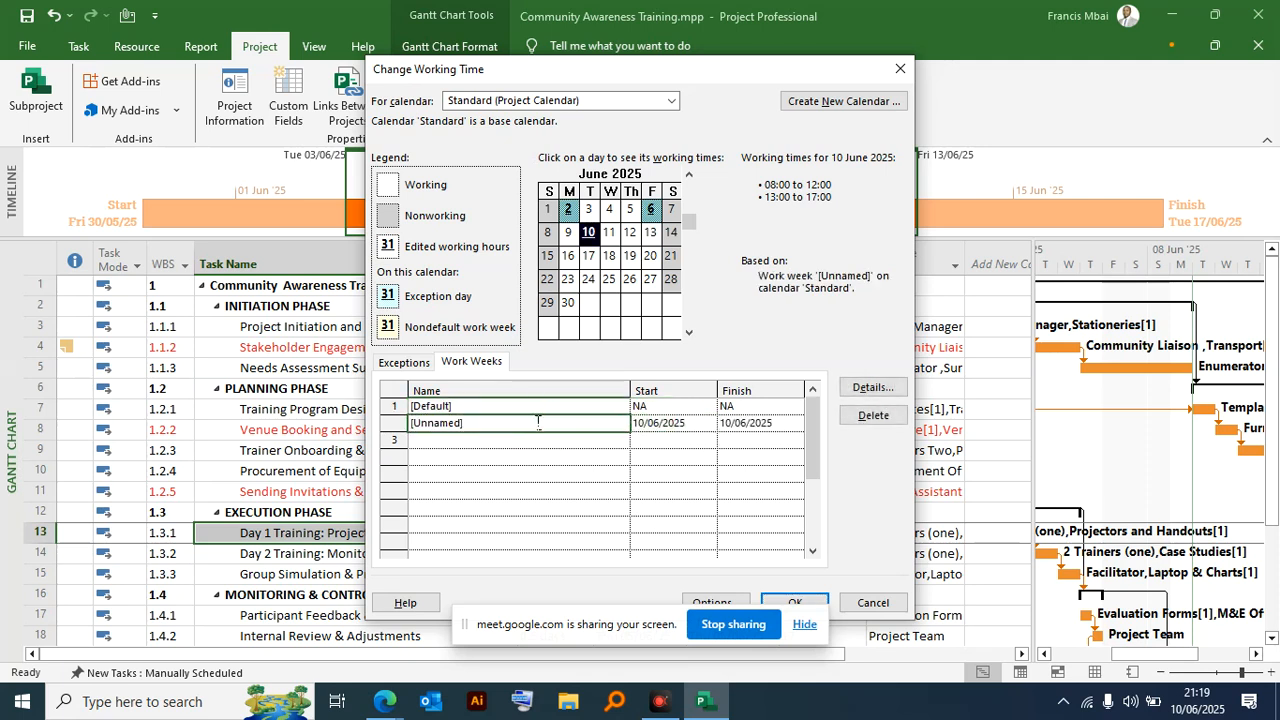
click(489, 431)
drag(482, 430, 380, 427)
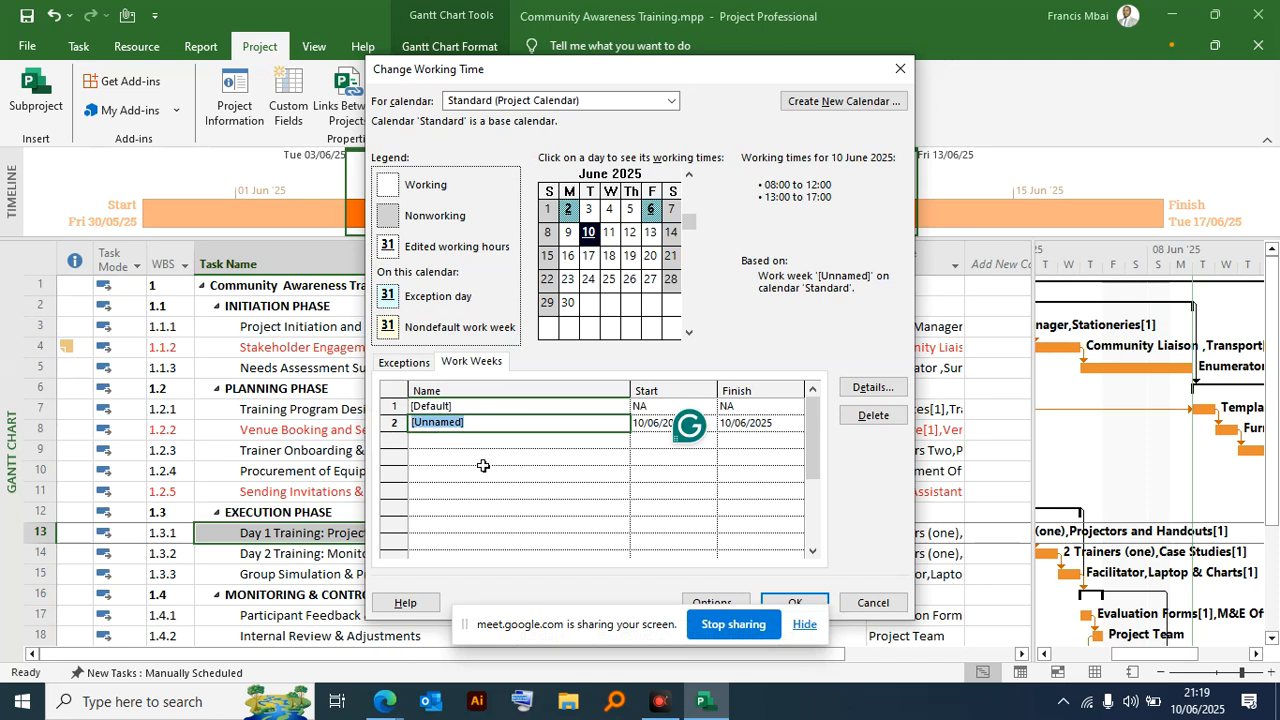
text(project)
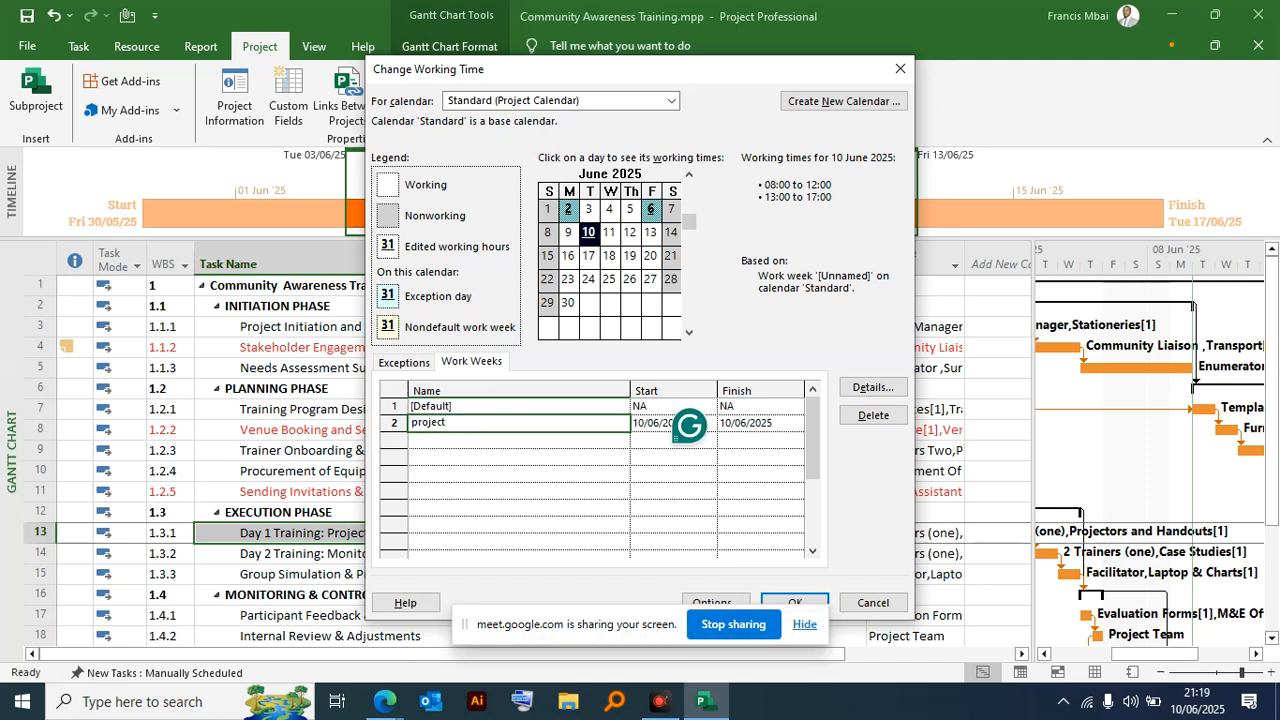
drag(447, 422, 325, 450)
key(BackSpace)
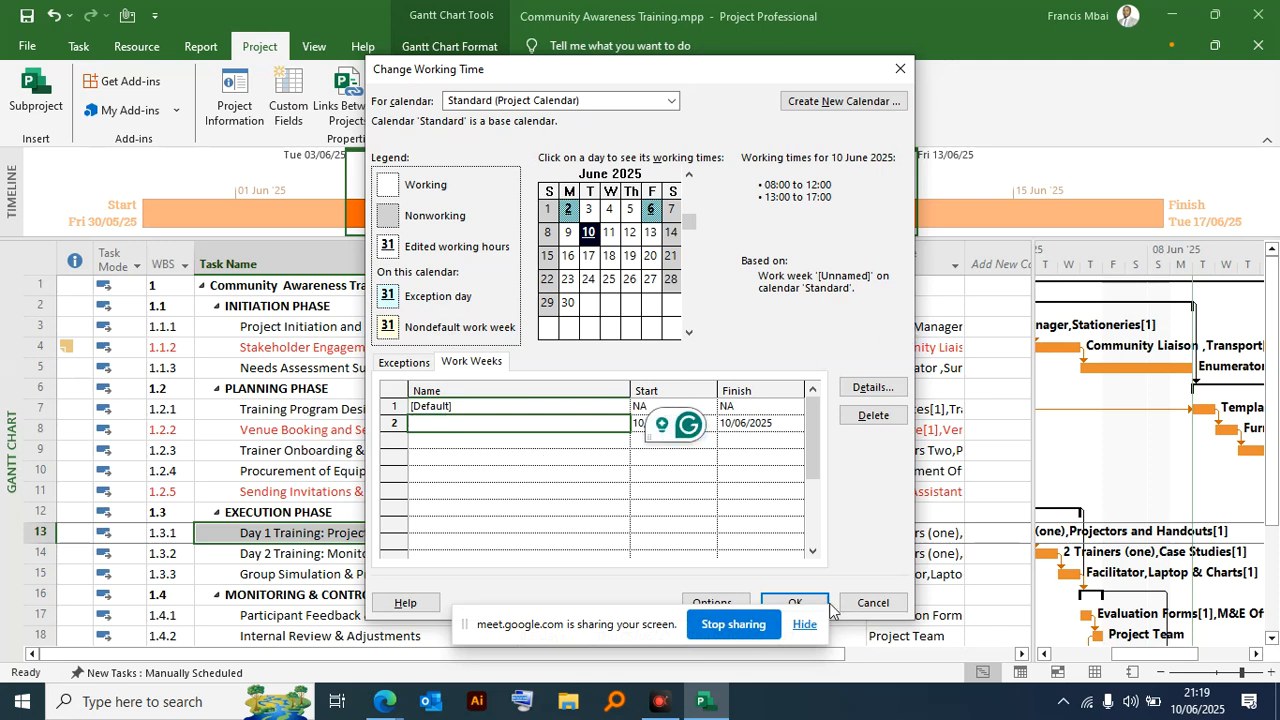
click(872, 602)
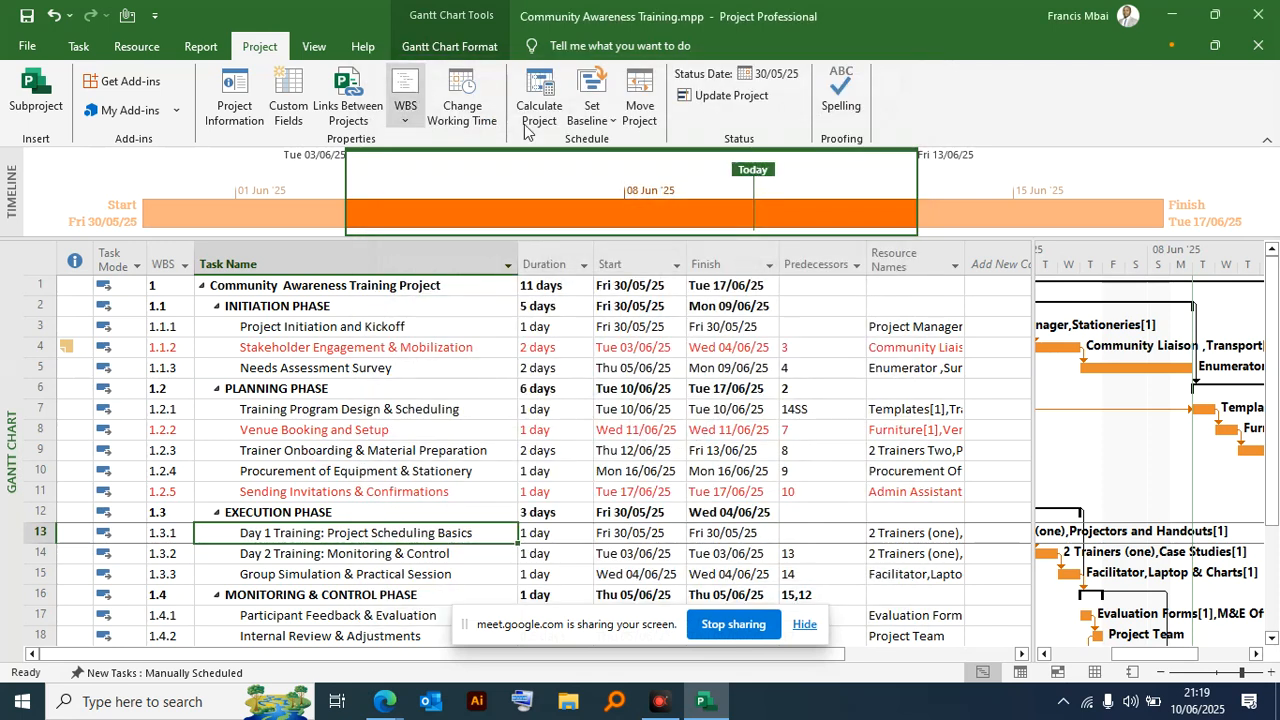
- Examine which base and resource calendars can be selected in the working time settings, and close them without changes
click(458, 92)
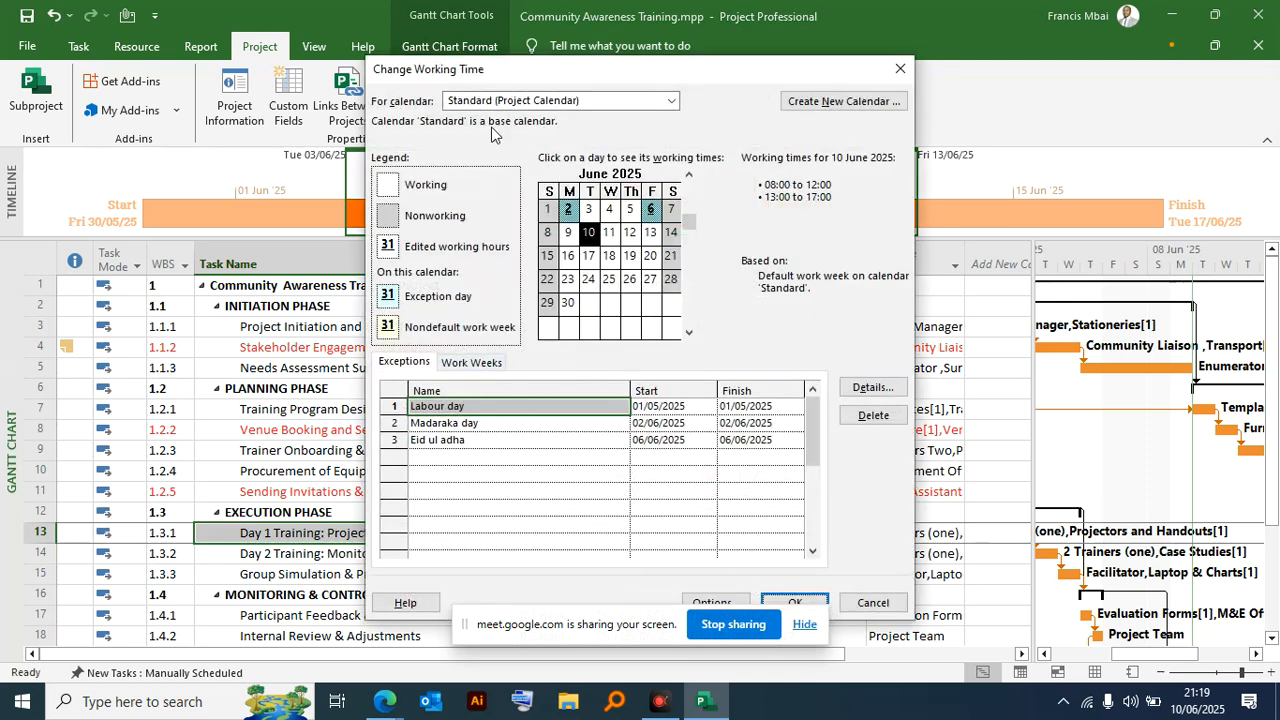
drag(465, 72, 372, 42)
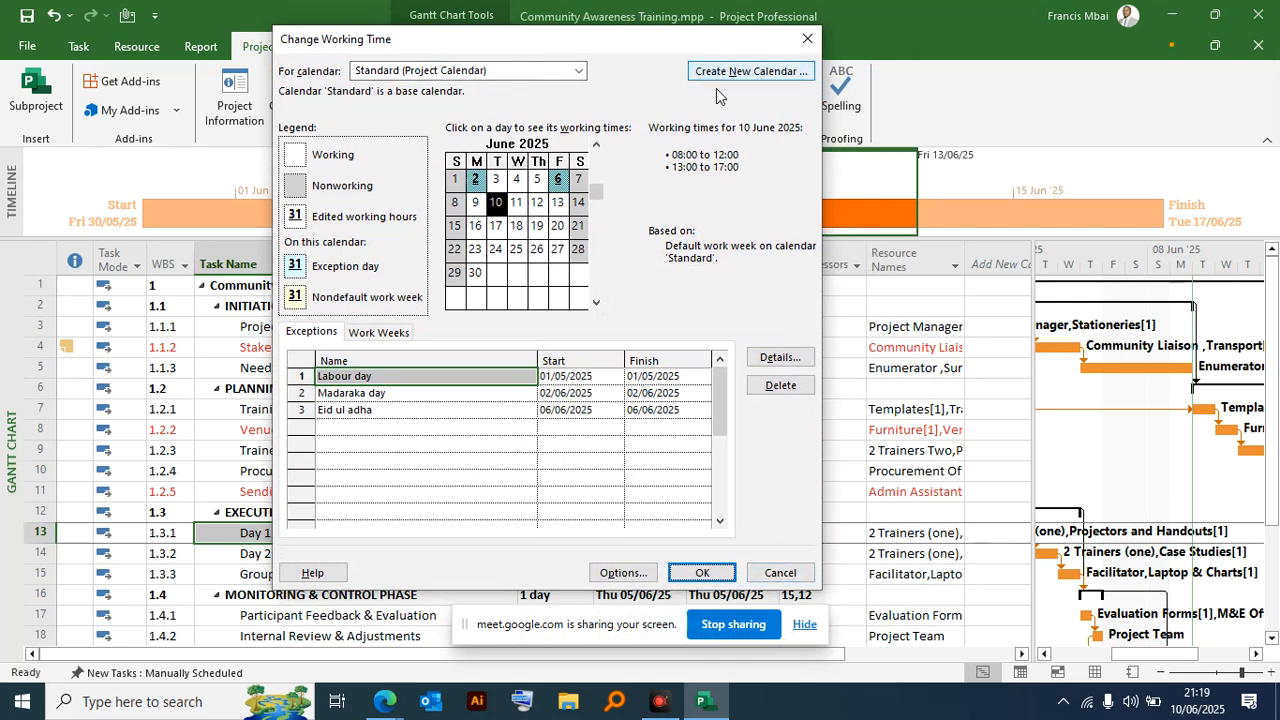
click(516, 72)
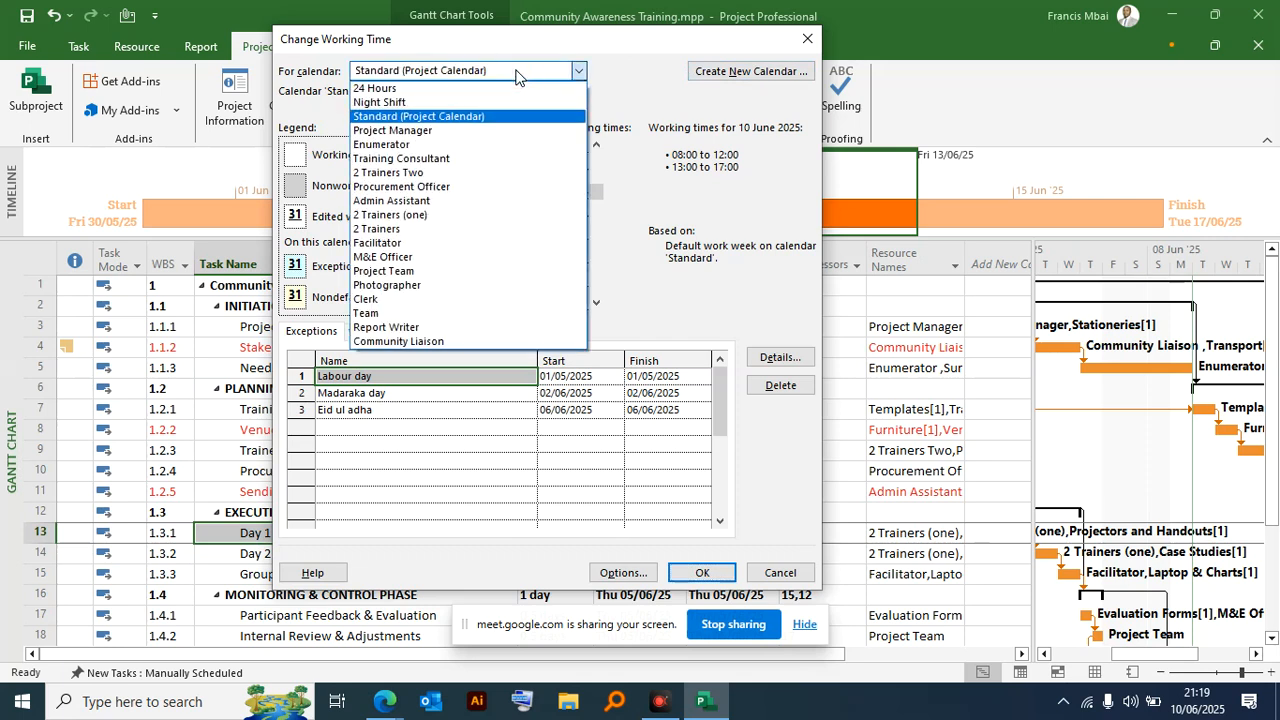
click(577, 74)
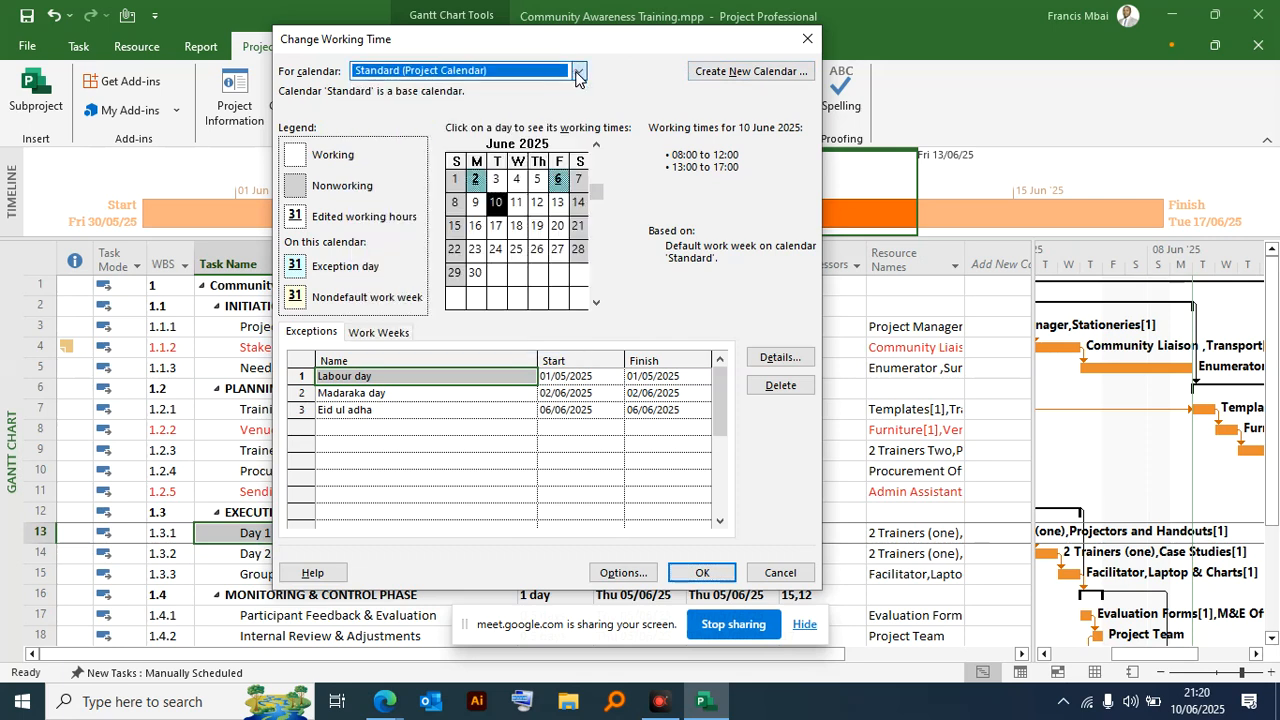
click(577, 72)
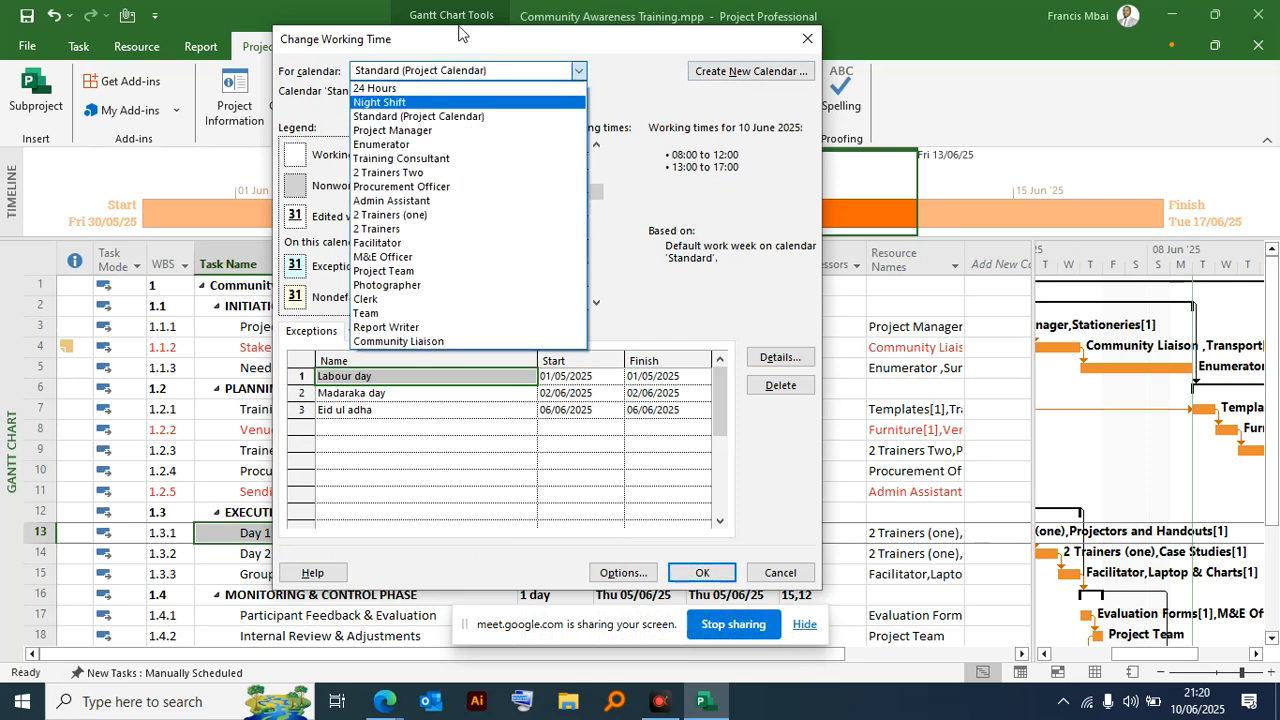
click(578, 72)
click(578, 72)
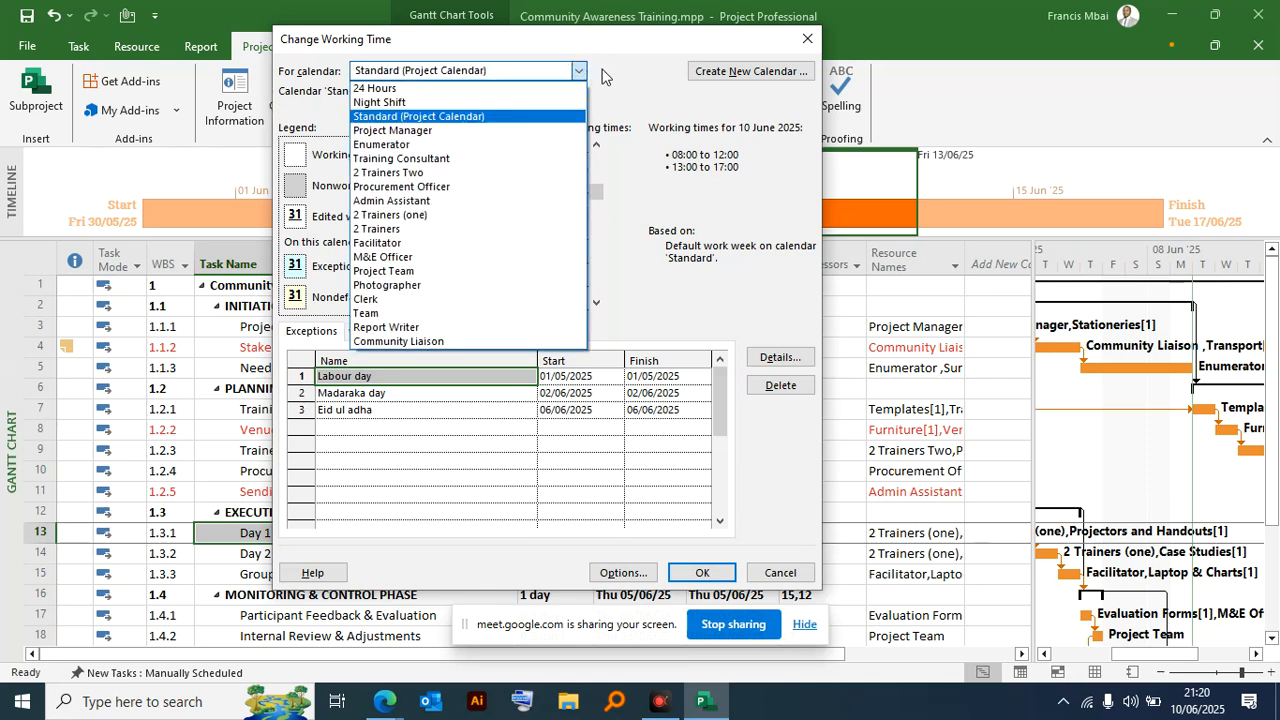
click(578, 72)
click(578, 72)
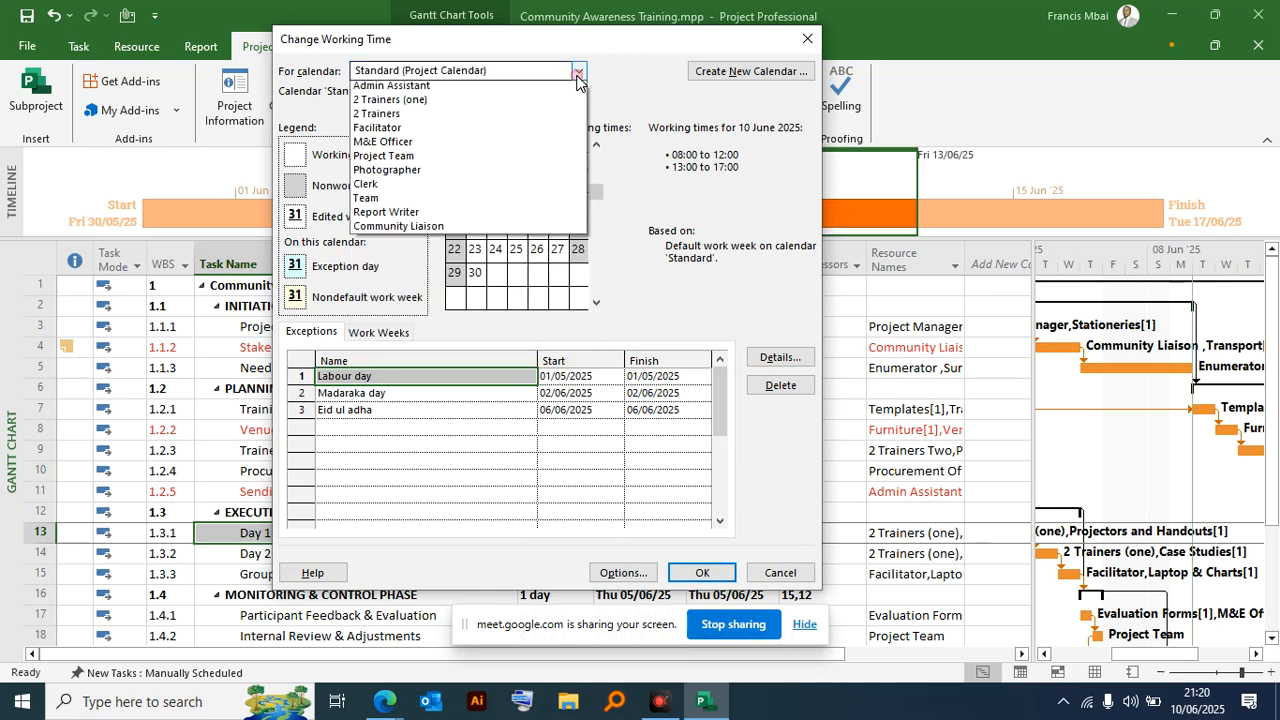
click(631, 75)
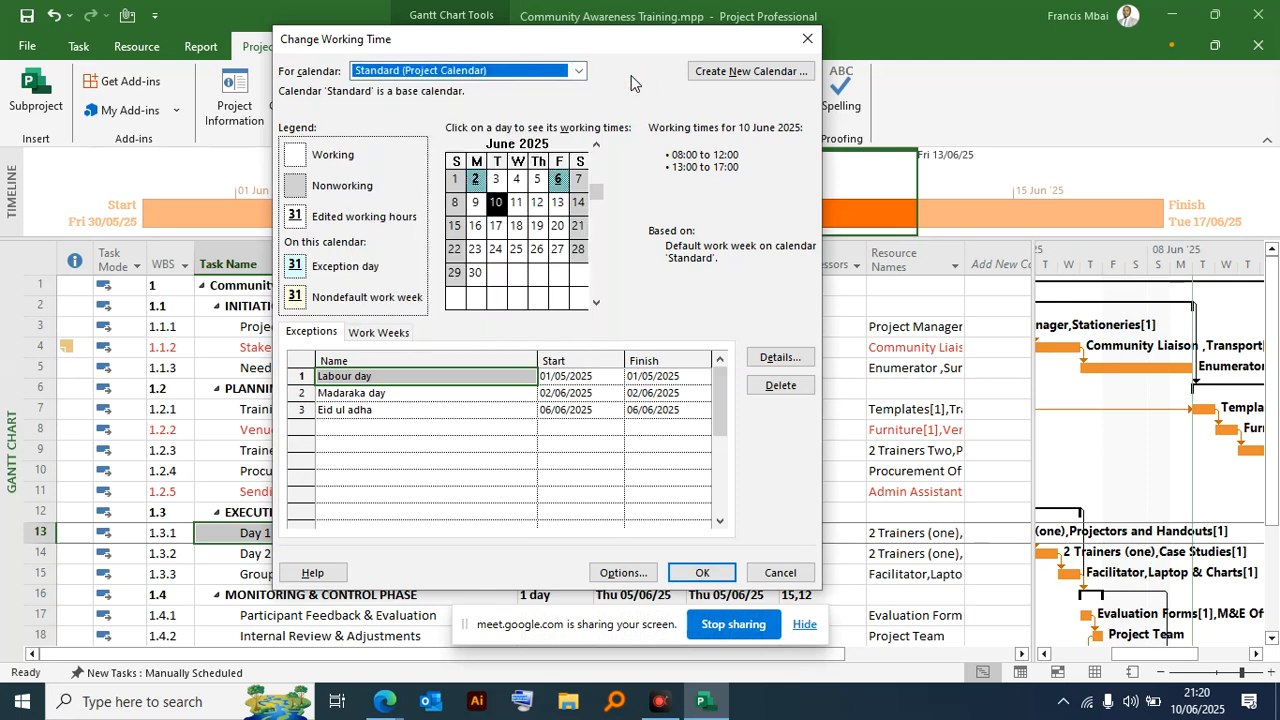
click(579, 72)
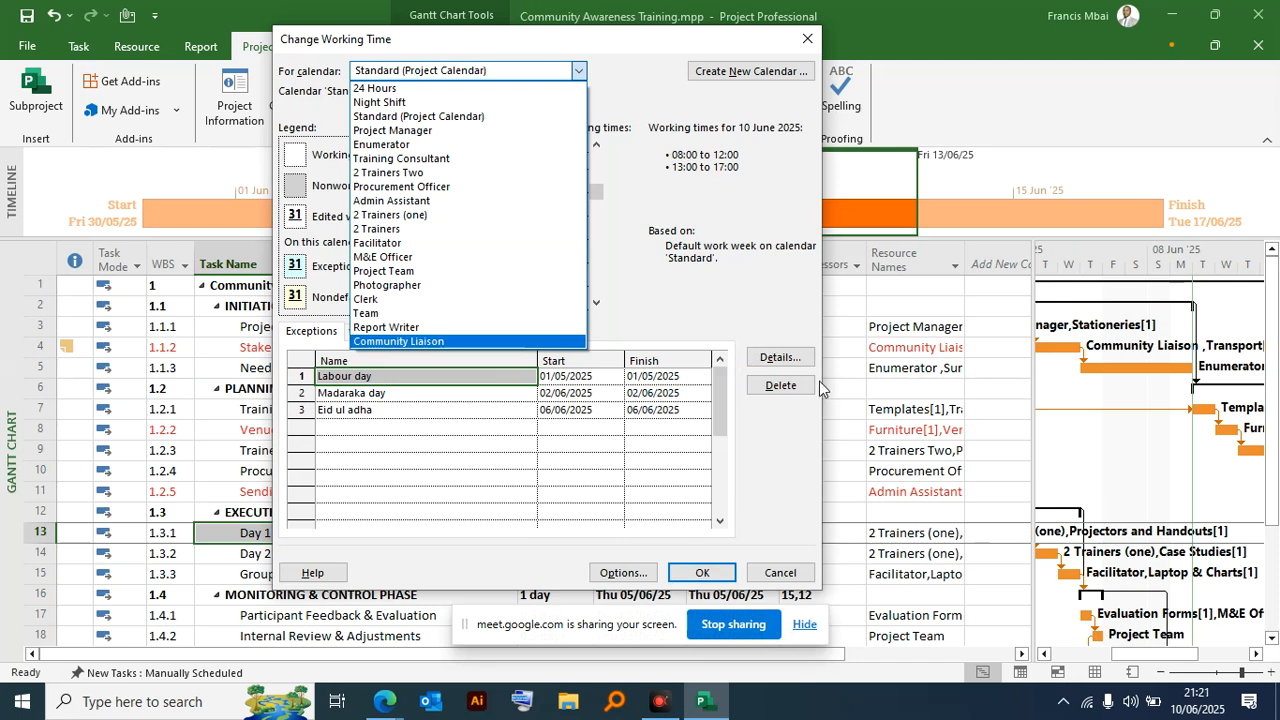
click(779, 569)
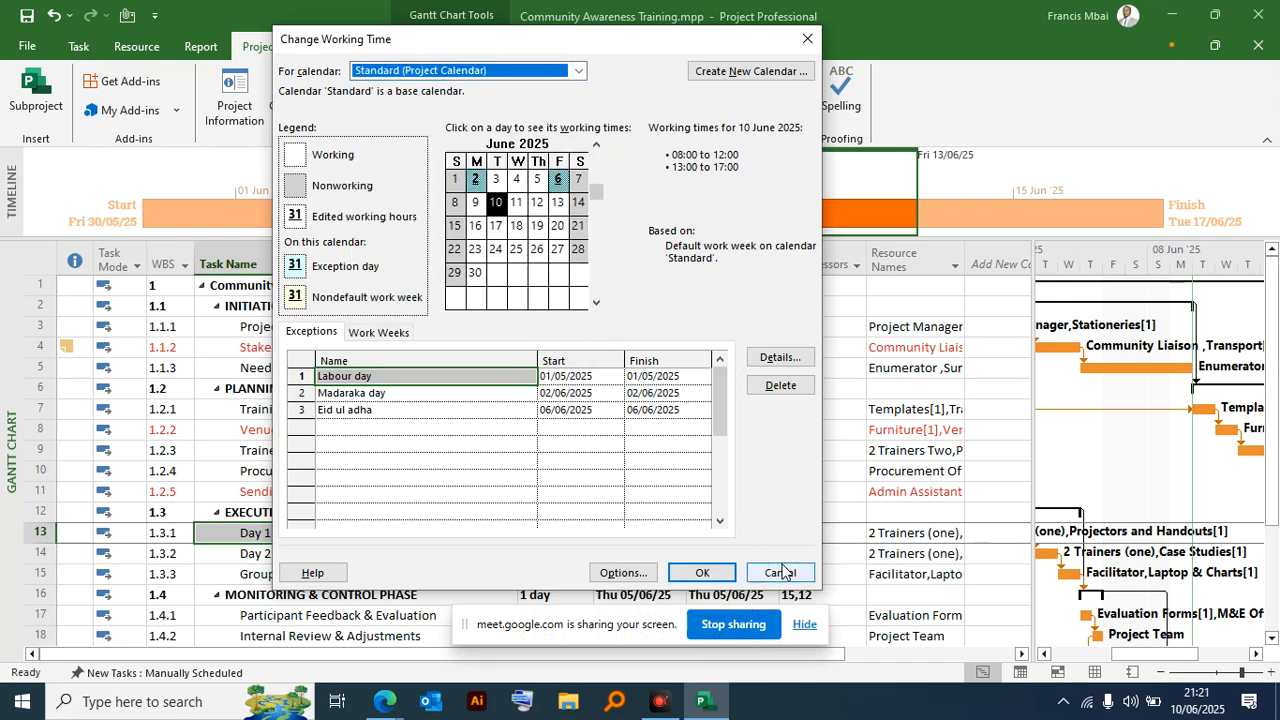
click(781, 573)
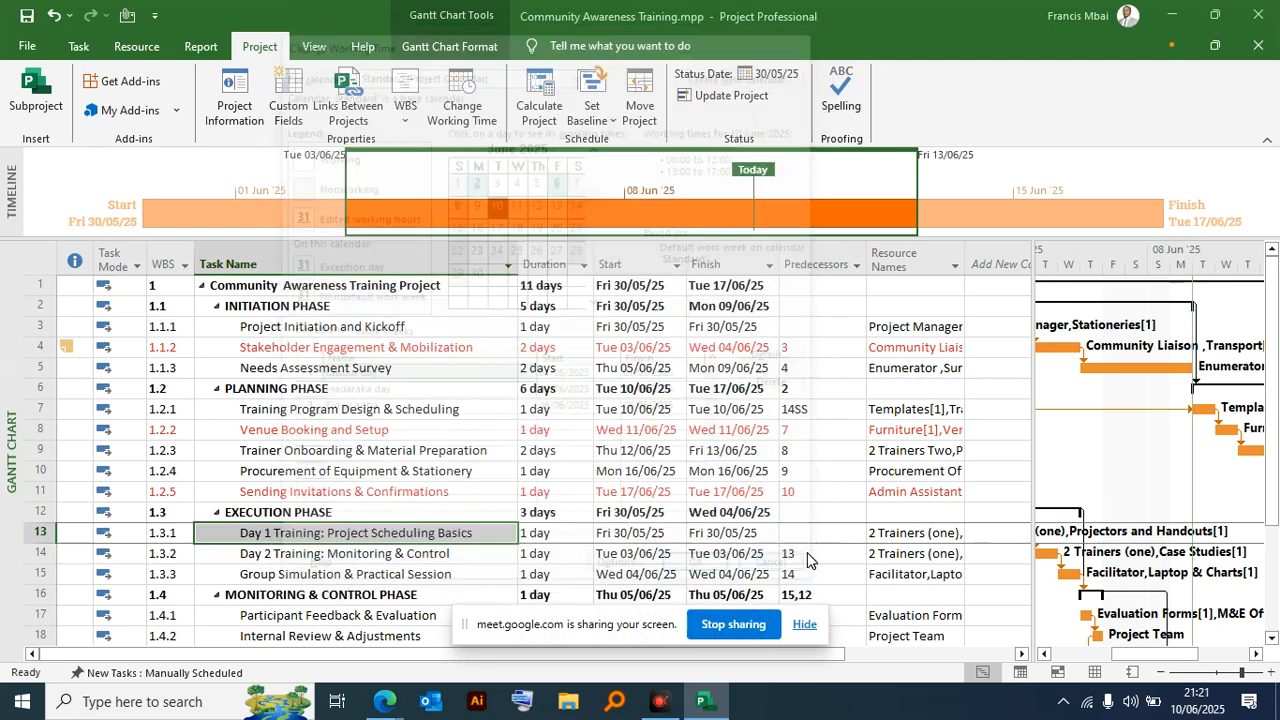
- Widen the Resource Names column of the task table and the table area beside the Gantt chart
scroll(680, 378, down, 1)
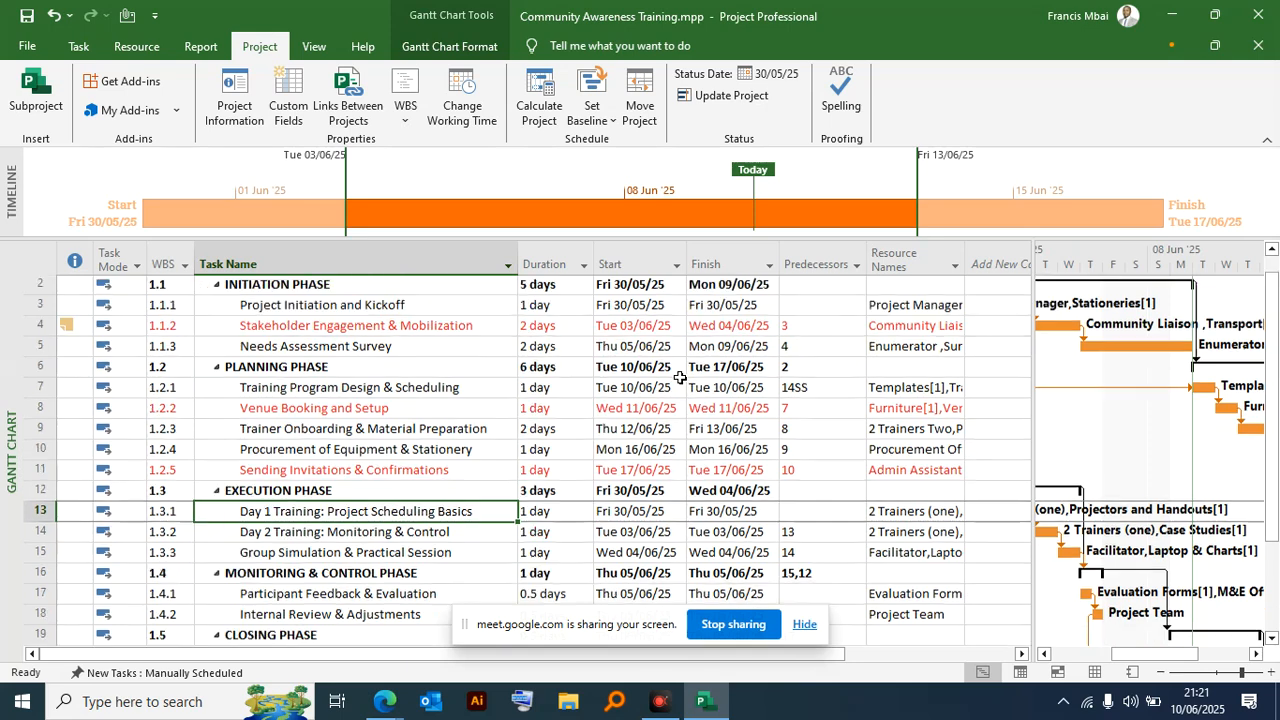
scroll(600, 400, up, 2)
scroll(391, 393, down, 1)
scroll(391, 393, up, 1)
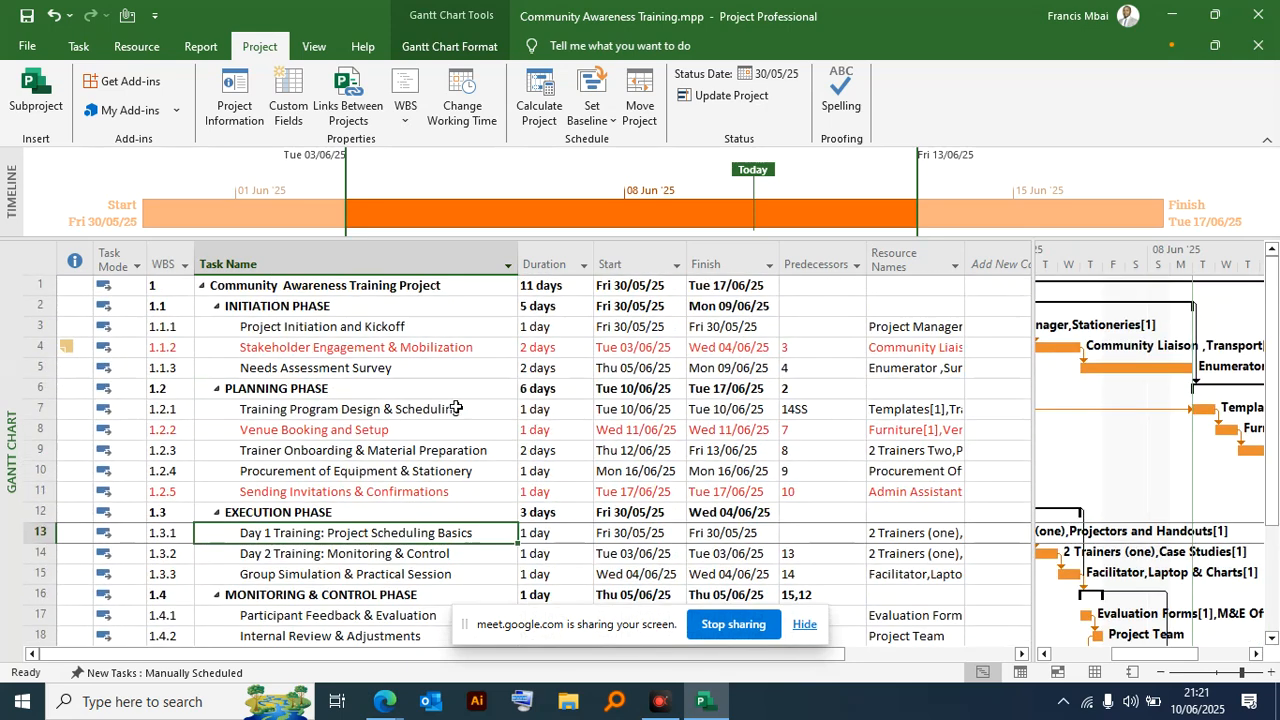
drag(965, 262, 1104, 262)
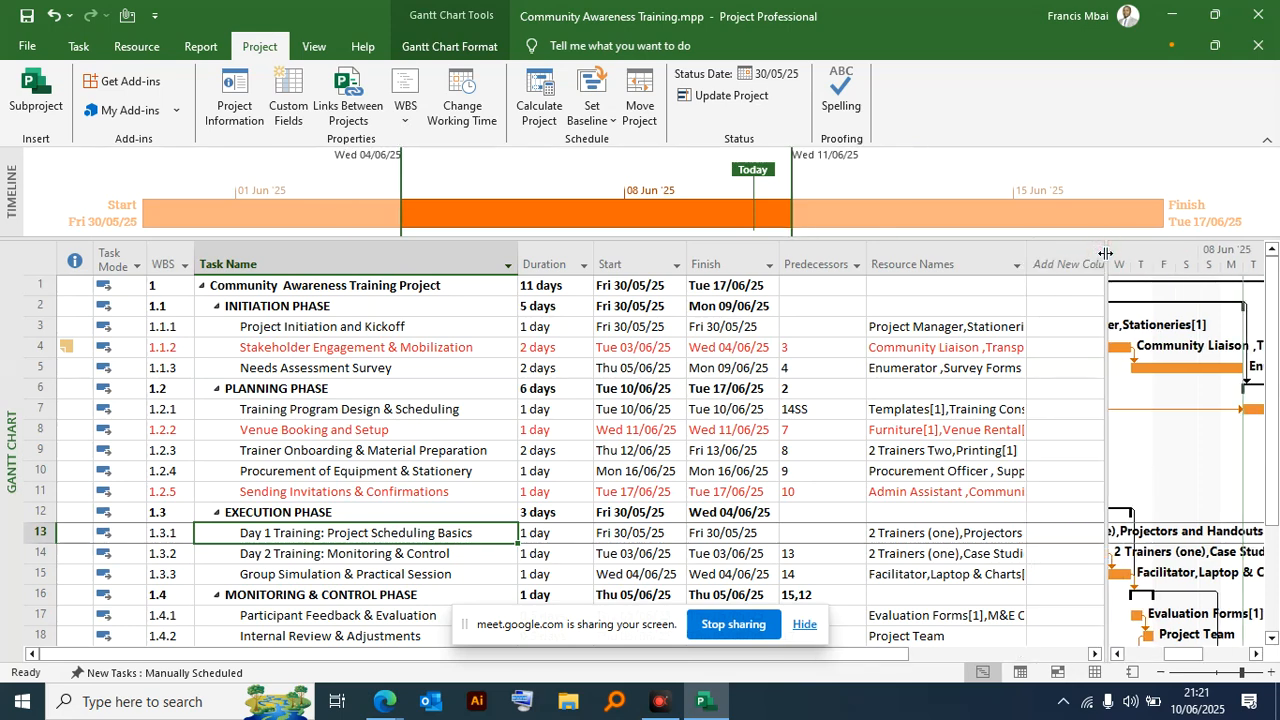
- Examine the resources assigned to the Participant Feedback & Evaluation task in the full resource list
scroll(1000, 367, down, 3)
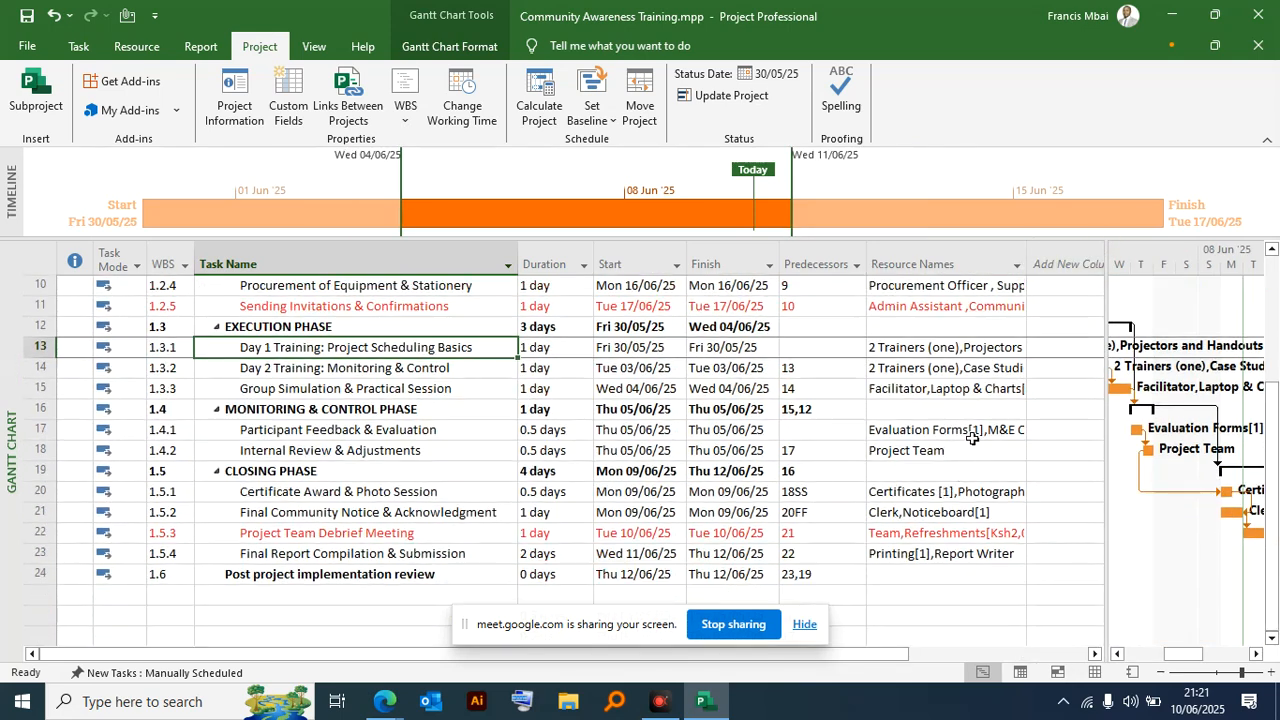
scroll(840, 472, up, 3)
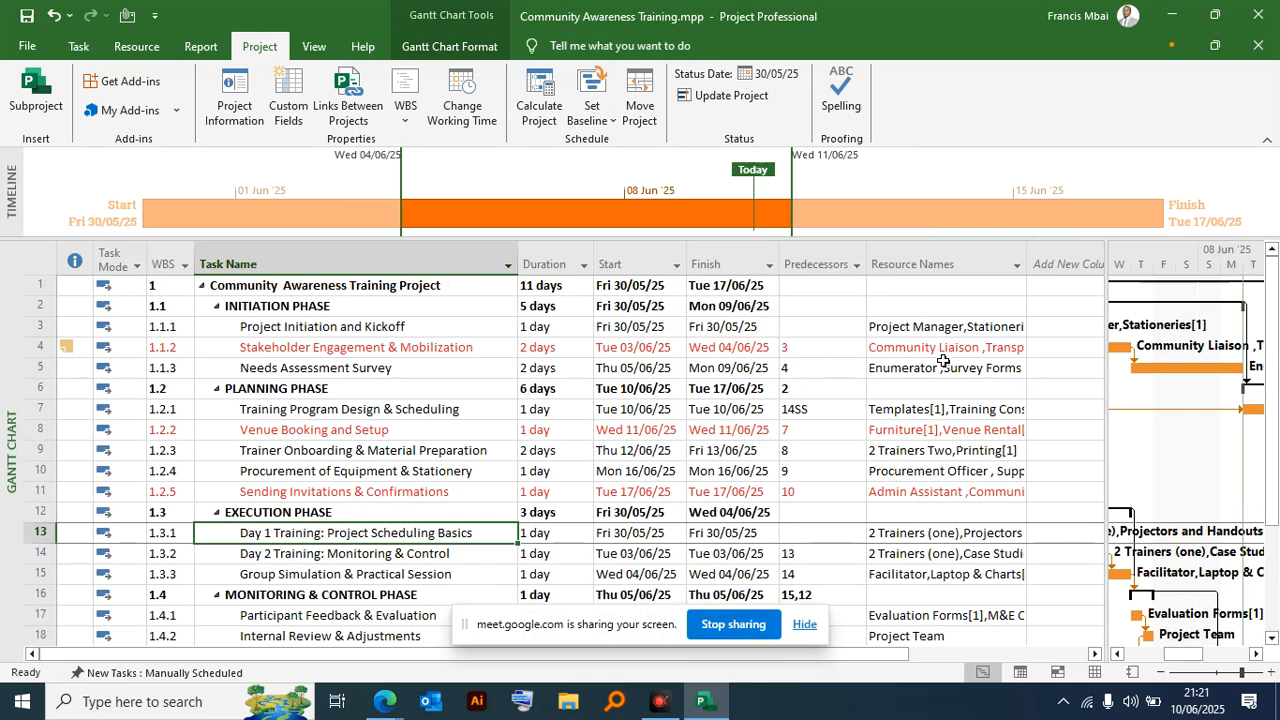
scroll(944, 383, down, 1)
scroll(944, 383, down, 3)
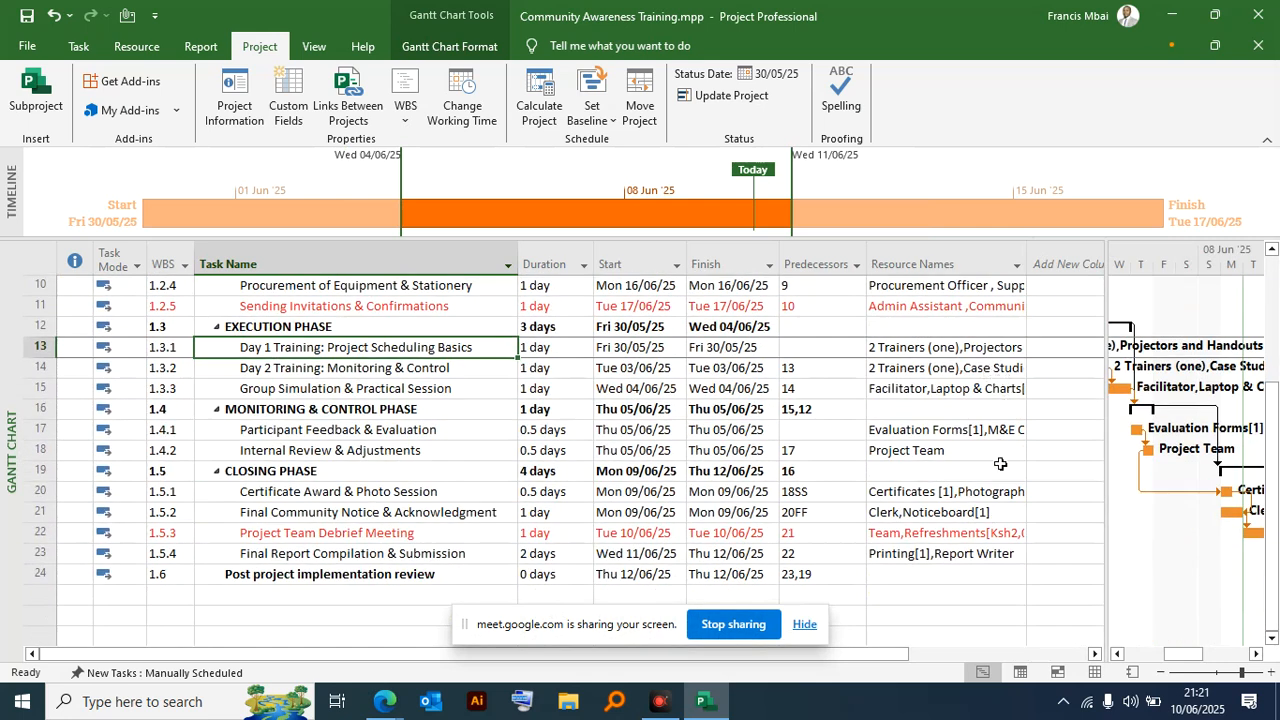
click(997, 428)
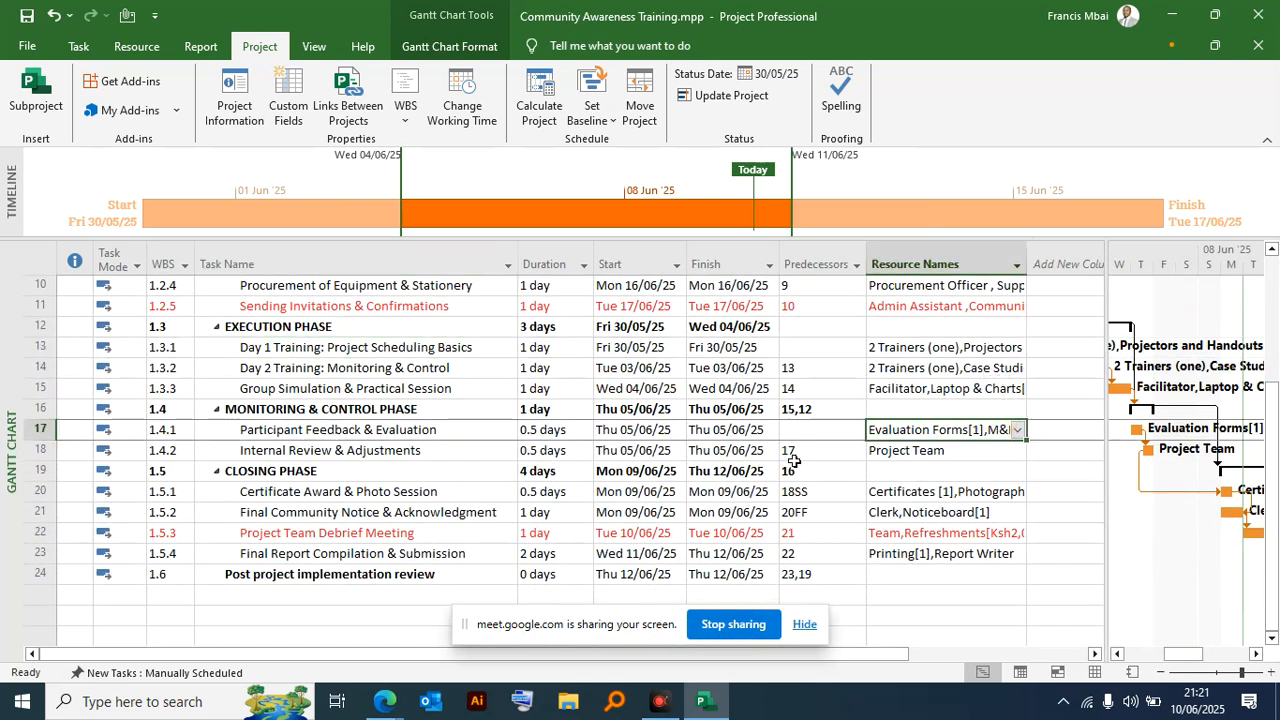
click(1017, 430)
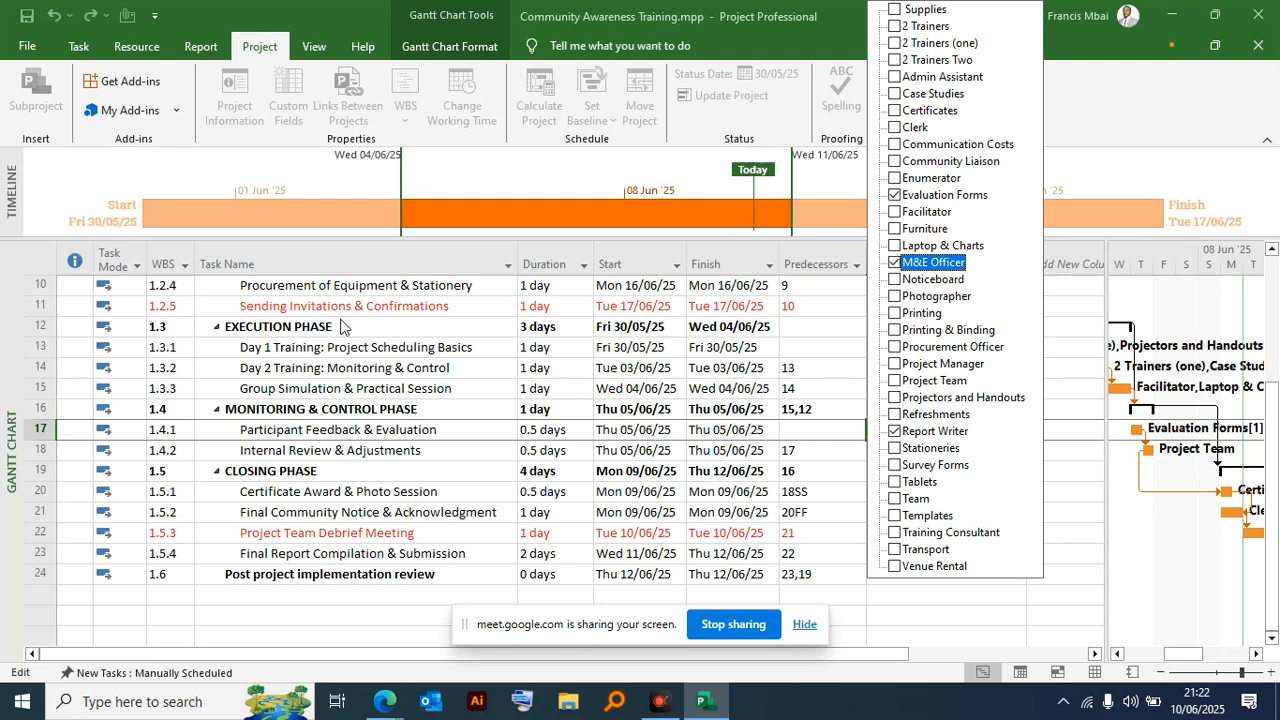
click(747, 273)
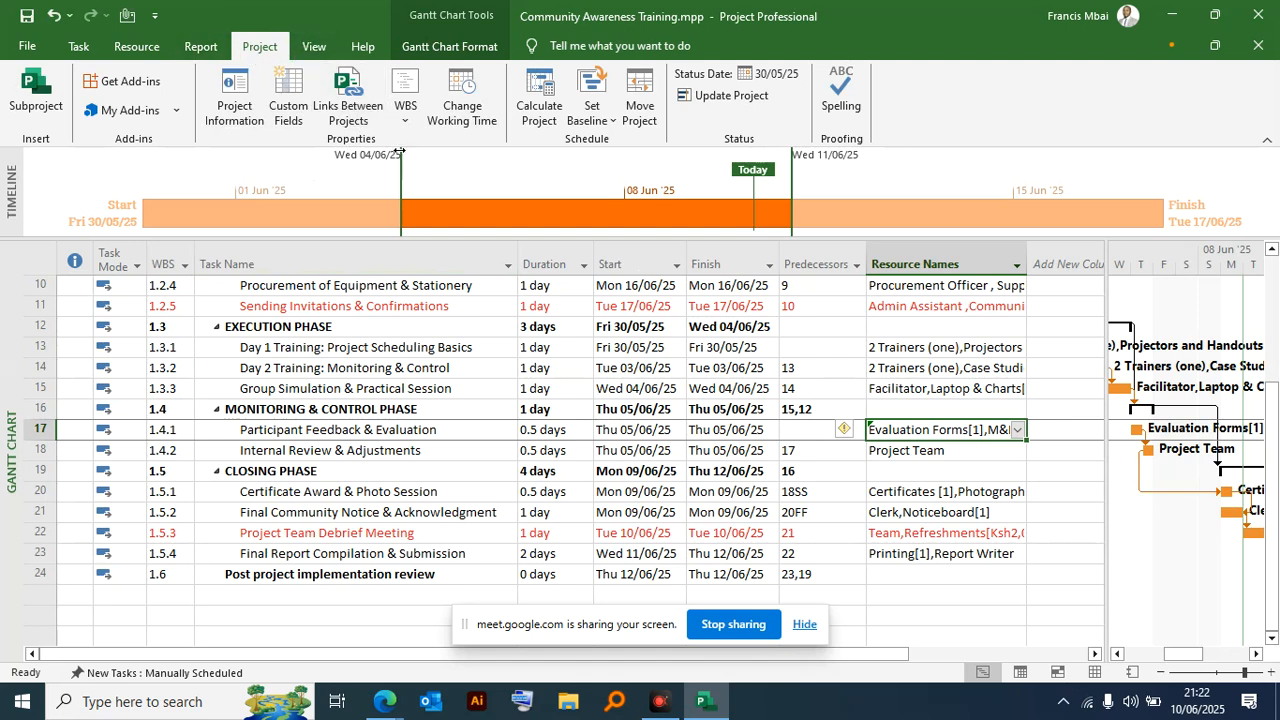
- Open the working time settings for the M&E Officer resource calendar and show its list of exceptions
click(455, 82)
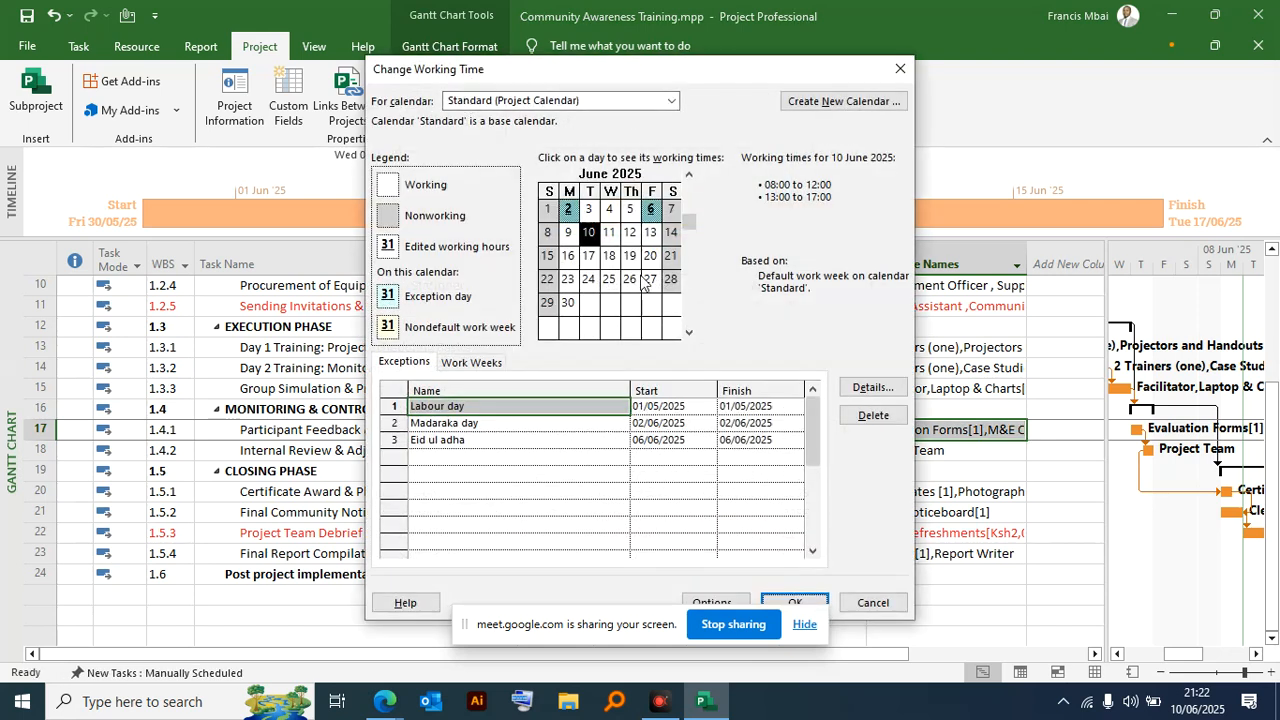
click(672, 101)
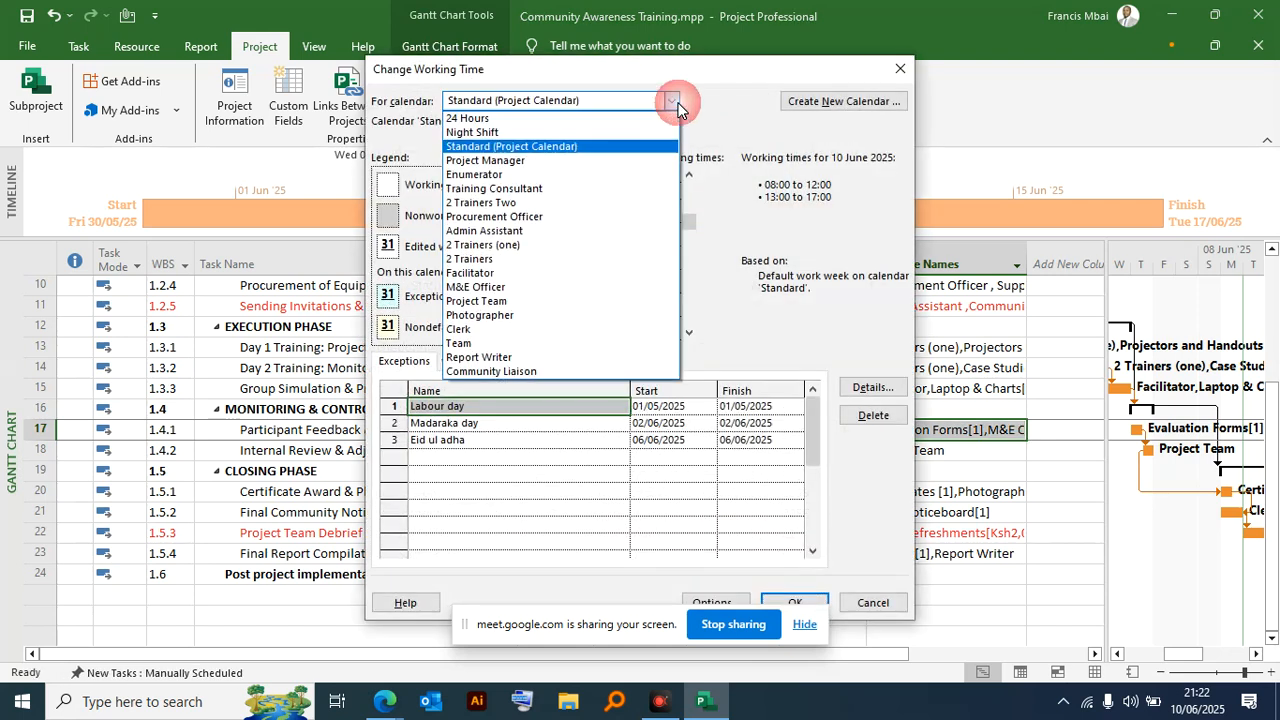
click(472, 287)
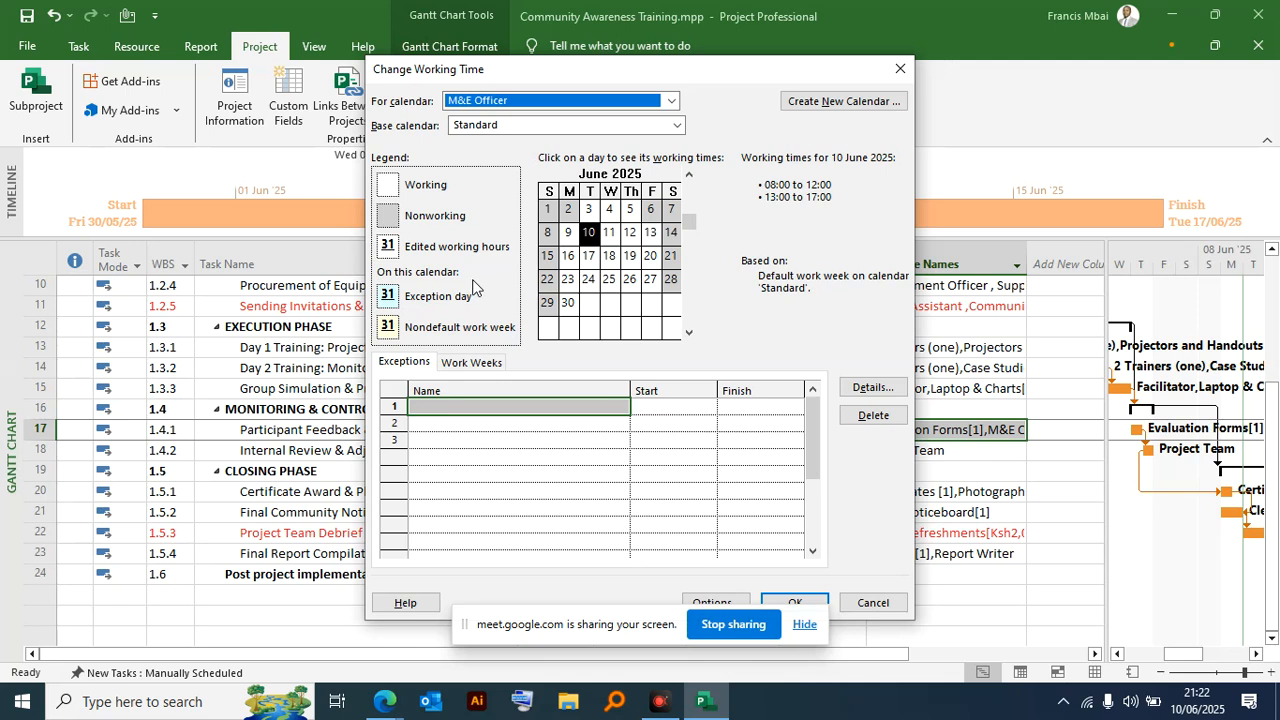
drag(603, 84, 777, 43)
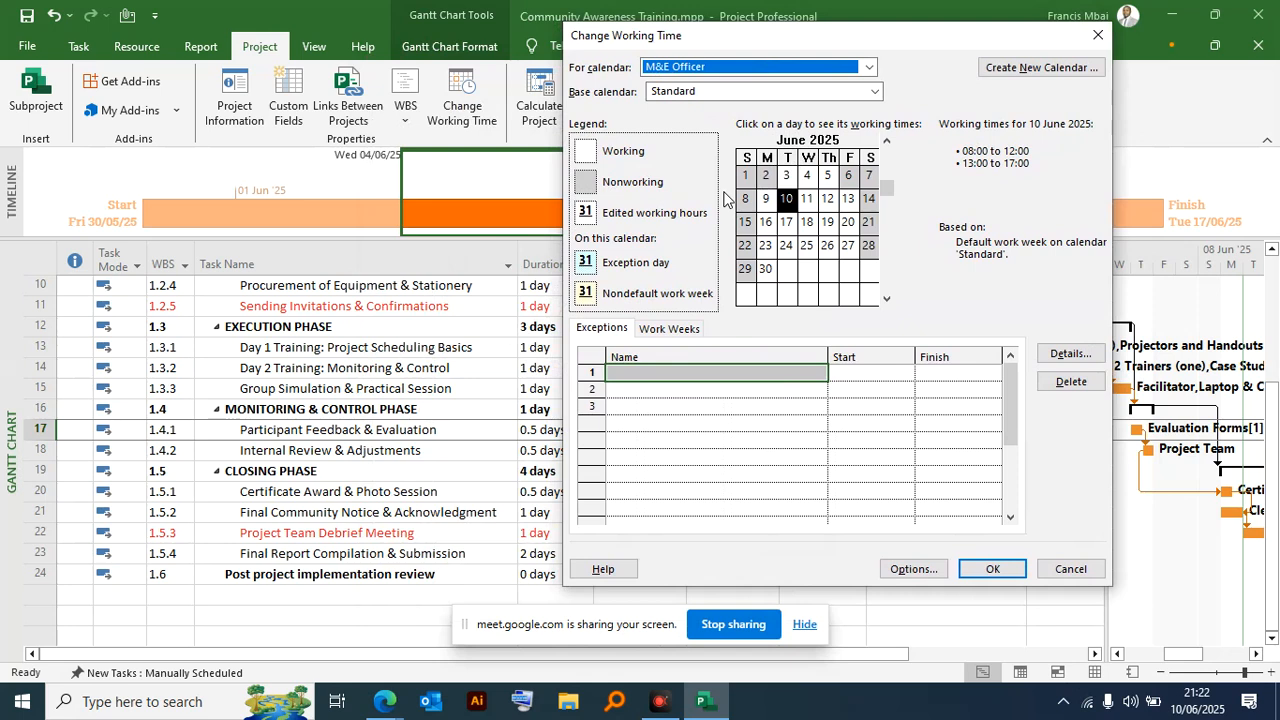
click(603, 329)
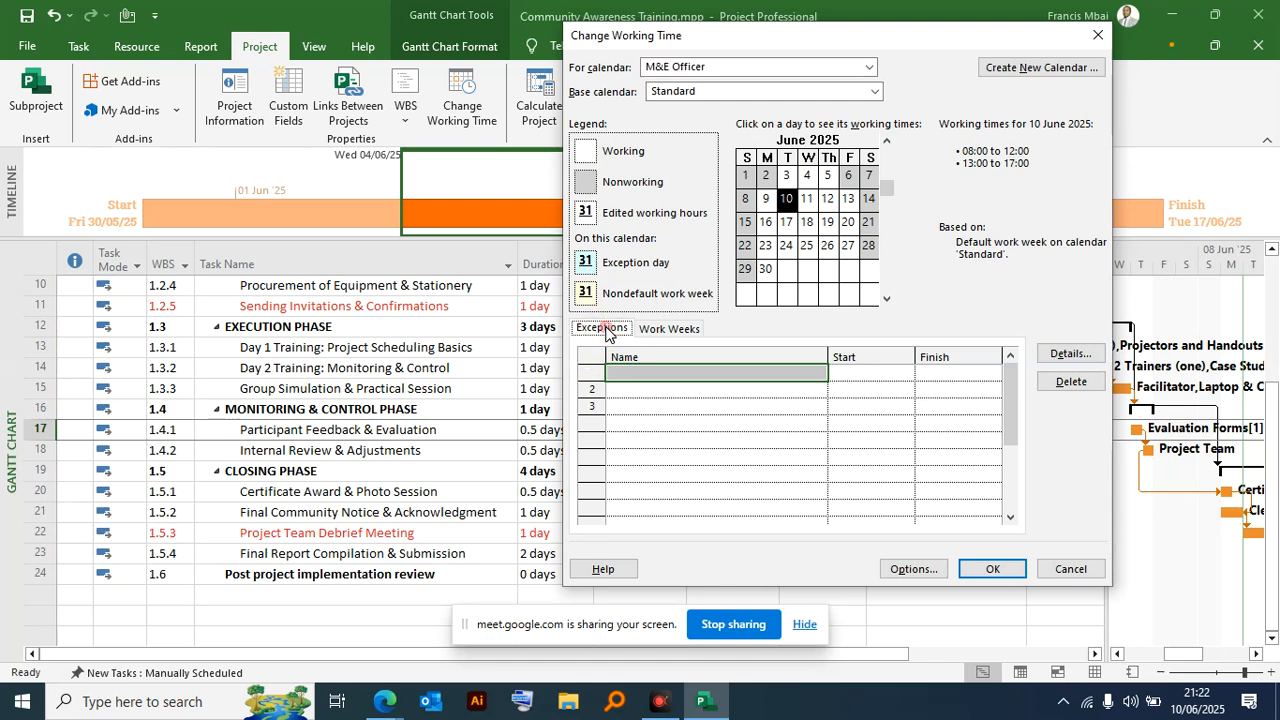
click(662, 331)
click(605, 333)
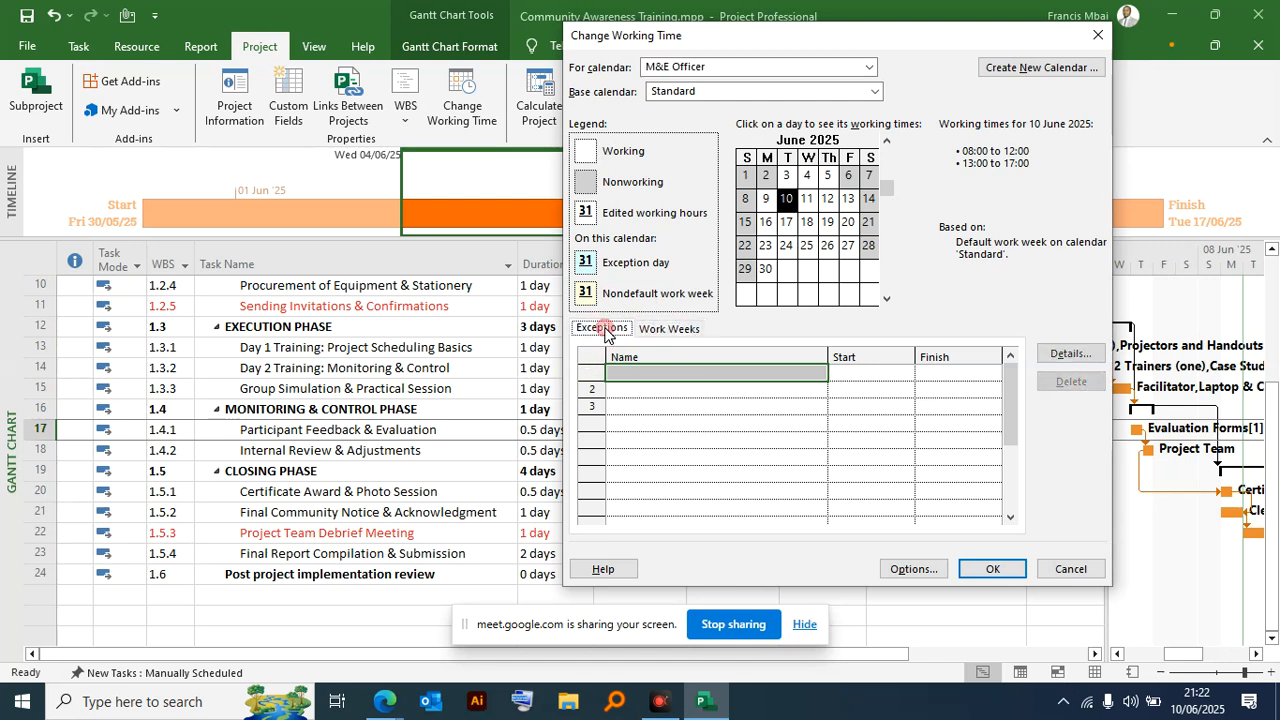
- Add an exception named "The M&e Officer will be available on" to the M&E Officer calendar
click(676, 372)
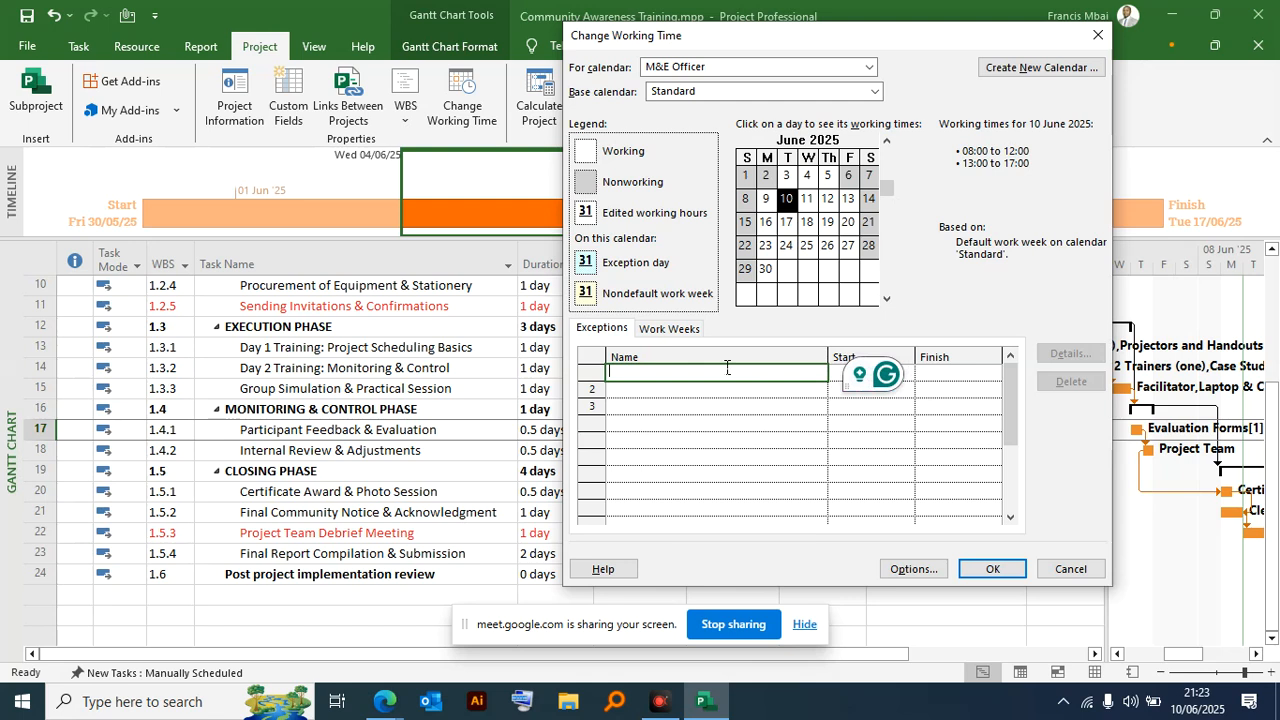
text(The m)
key(BackSpace)
text(M&)
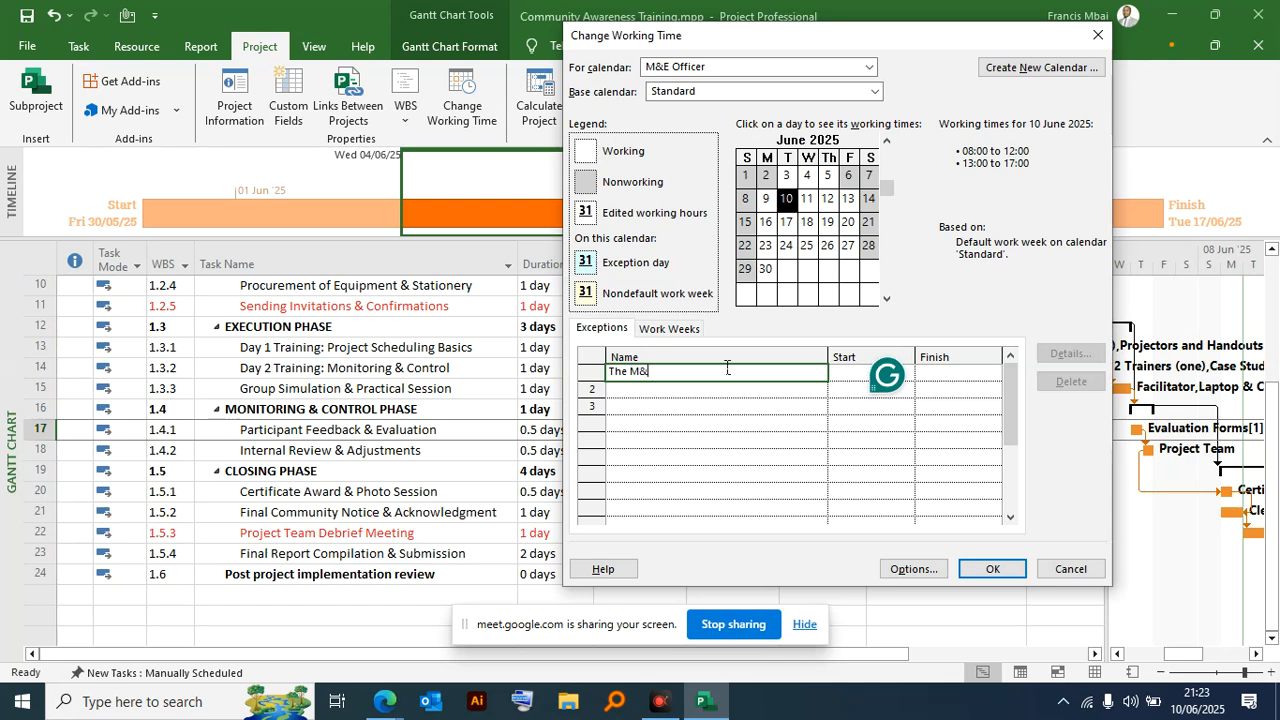
text(e OFFI)
key(BackSpace)
key(BackSpace)
key(BackSpace)
text(fficer will be available on)
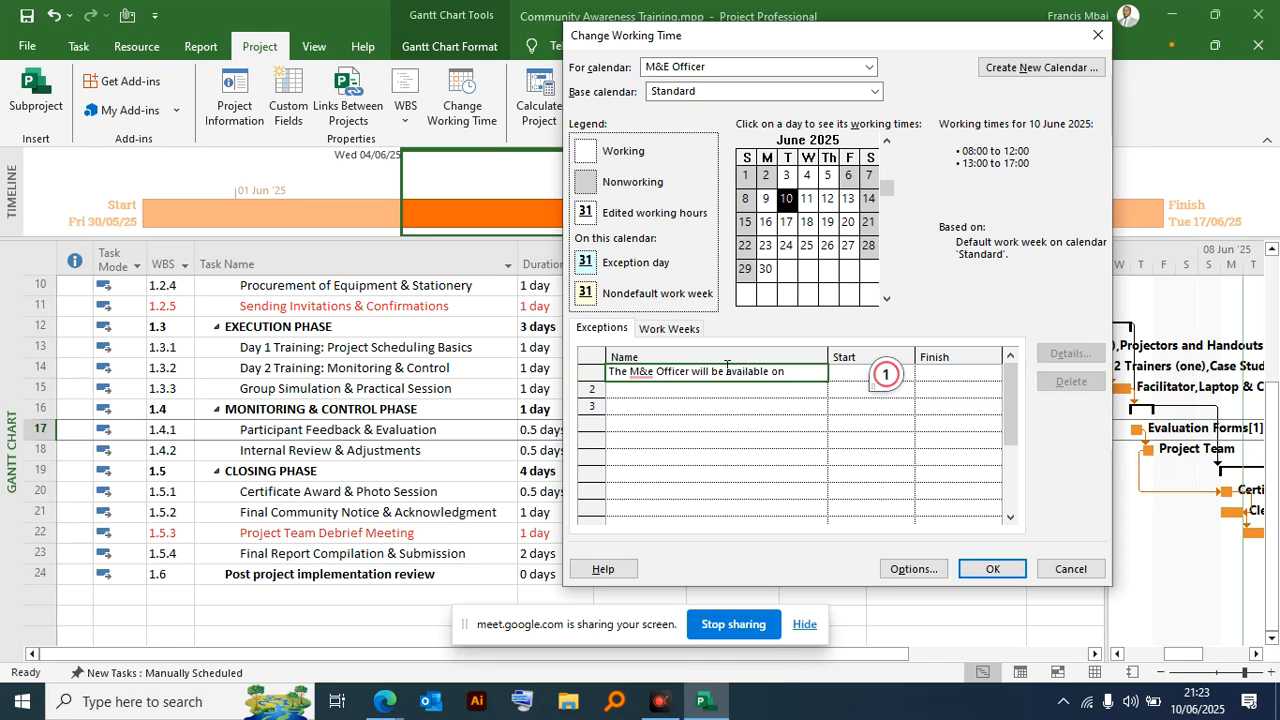
drag(600, 46, 677, 26)
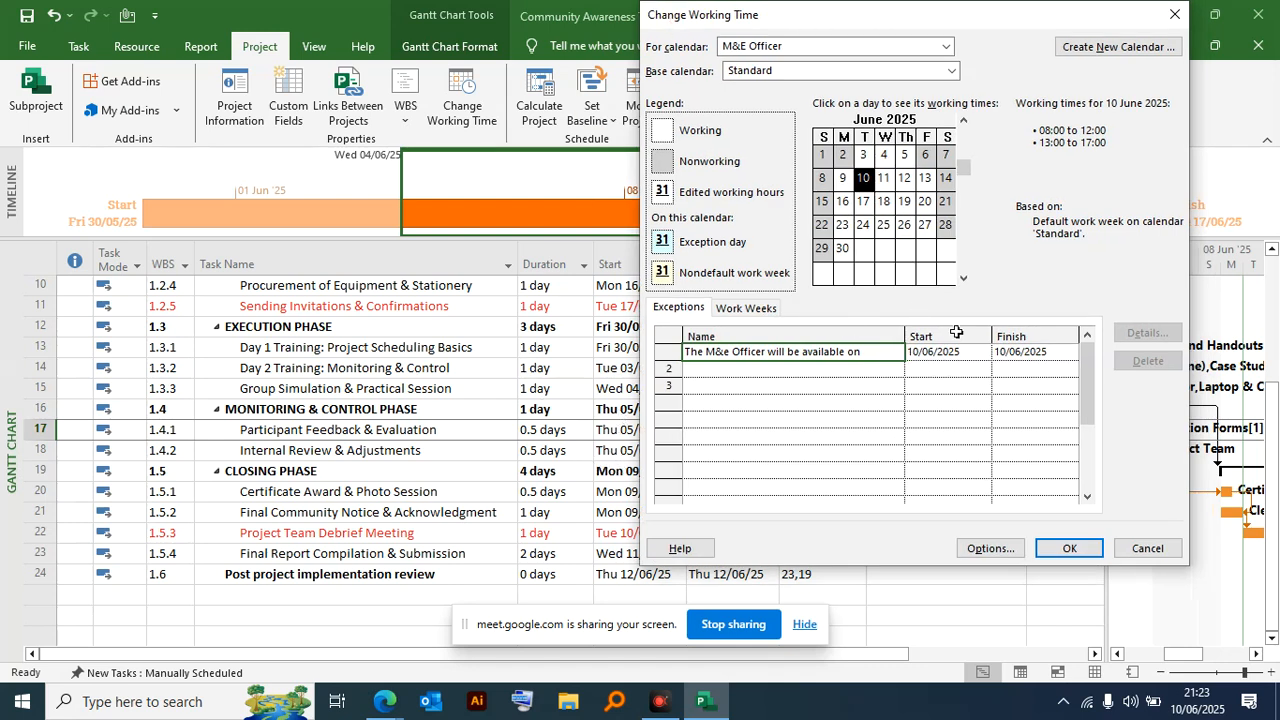
- Reword the exception's name so that it says the M&E Officer will not be available
click(975, 358)
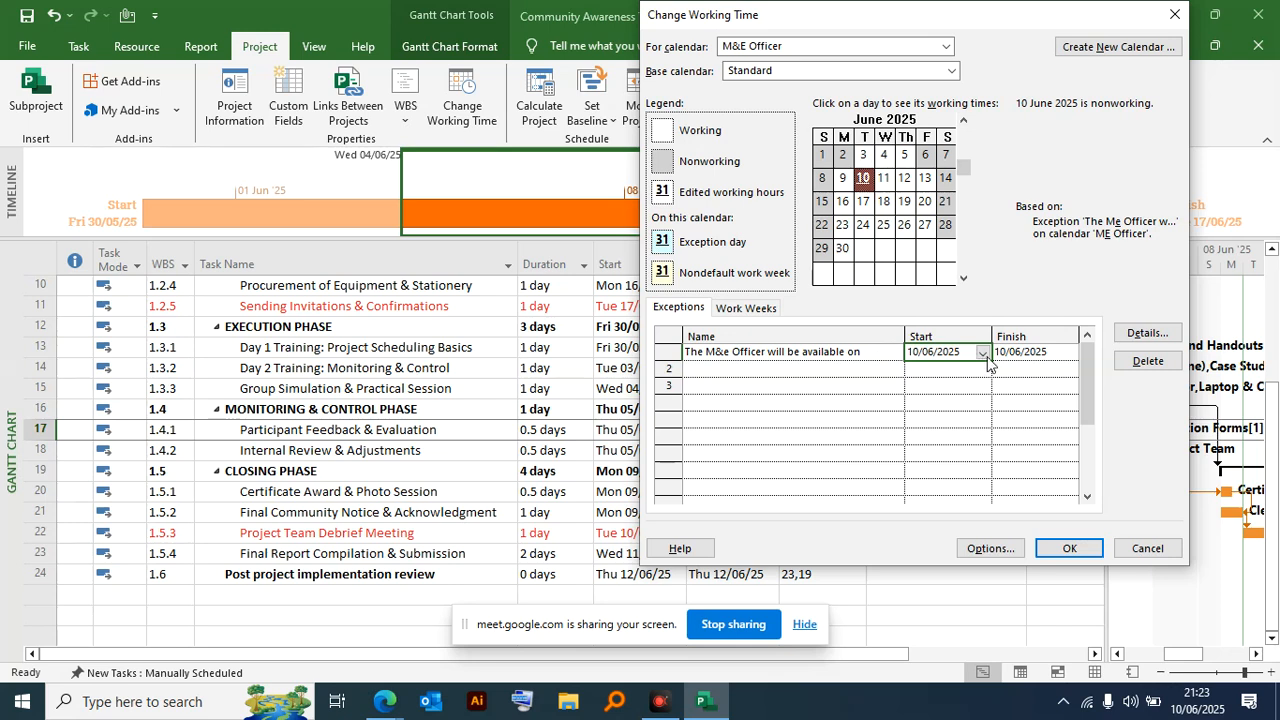
click(870, 350)
click(779, 350)
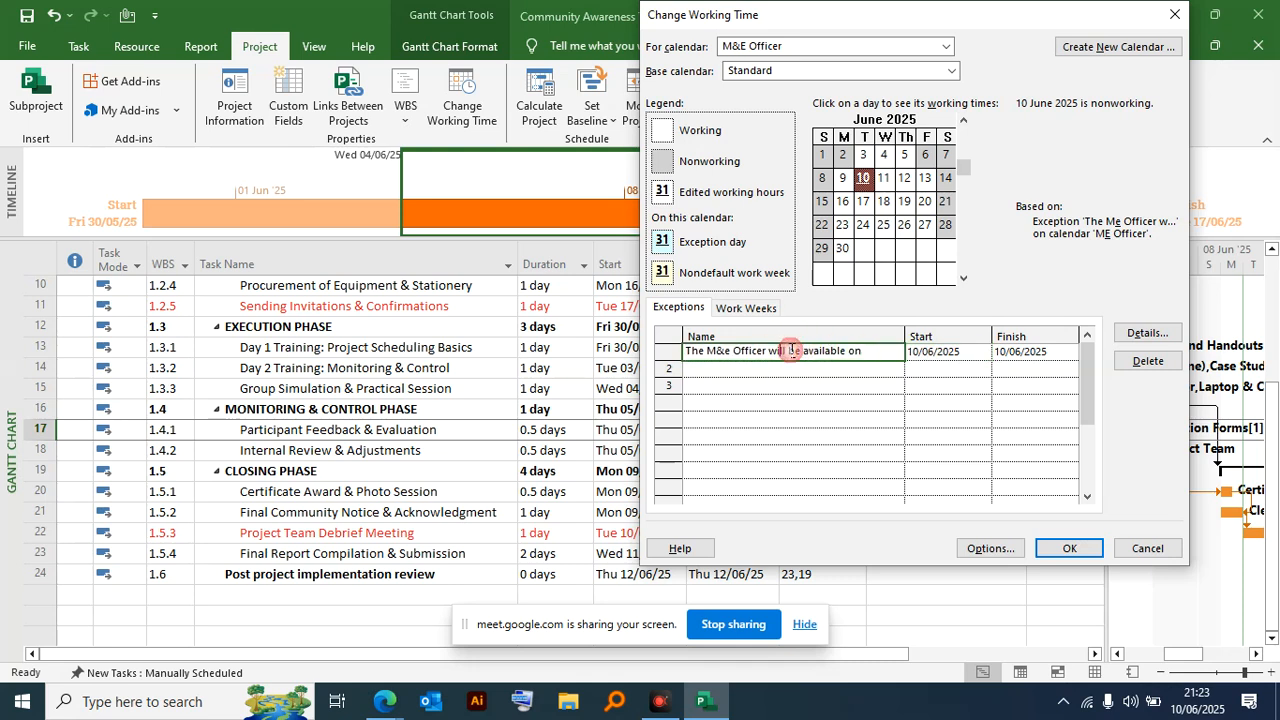
click(787, 349)
text(not be)
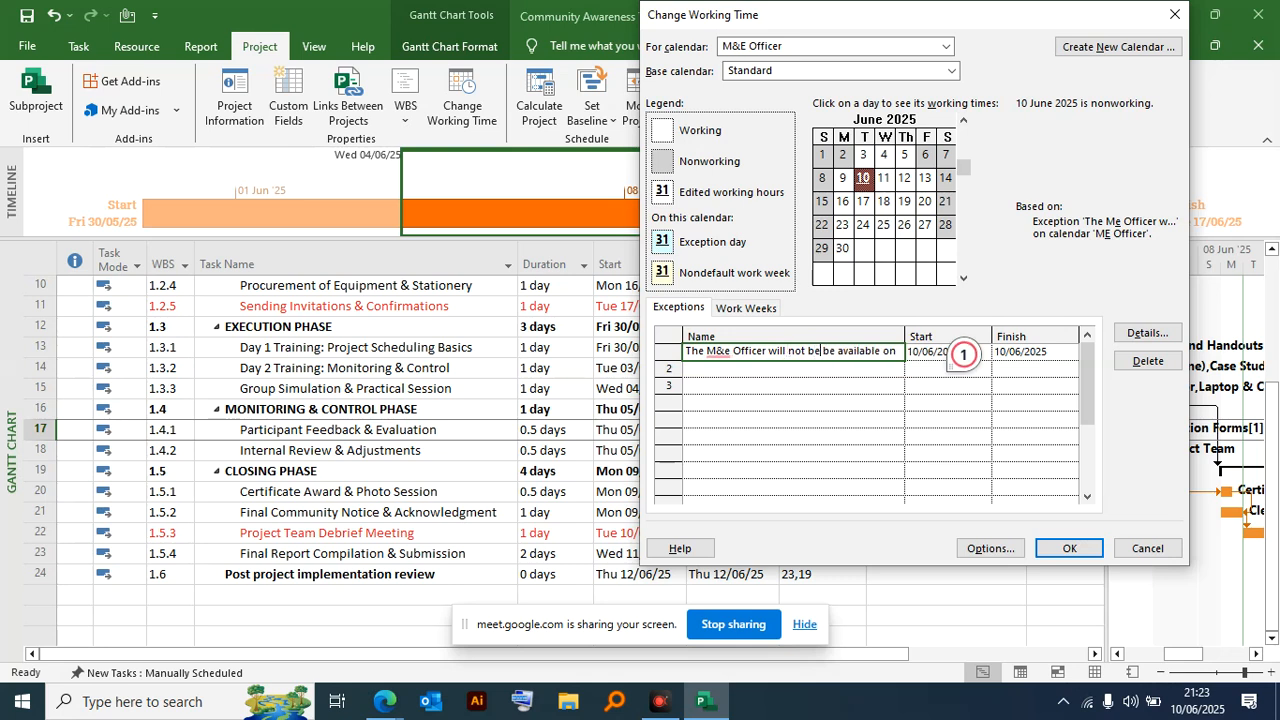
key(BackSpace)
key(BackSpace)
click(1026, 354)
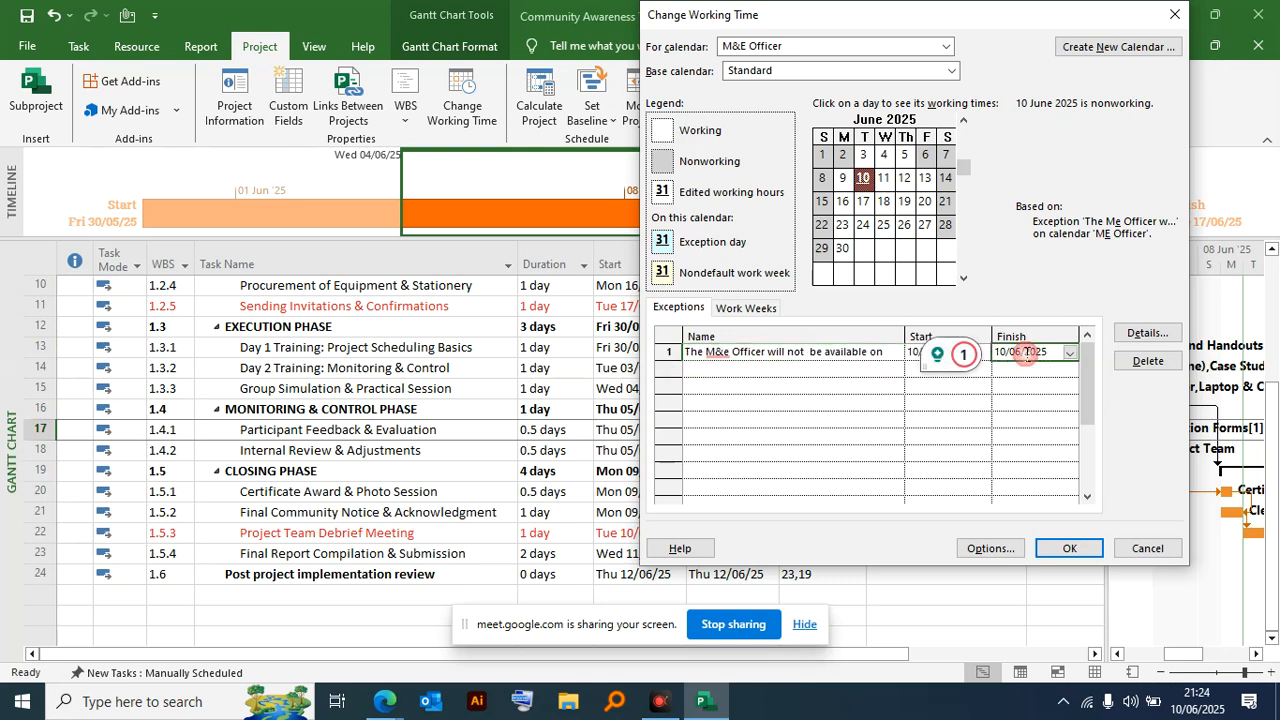
- Examine the scheduled dates of the Participant Feedback & Evaluation task in the table behind the working time settings
click(981, 356)
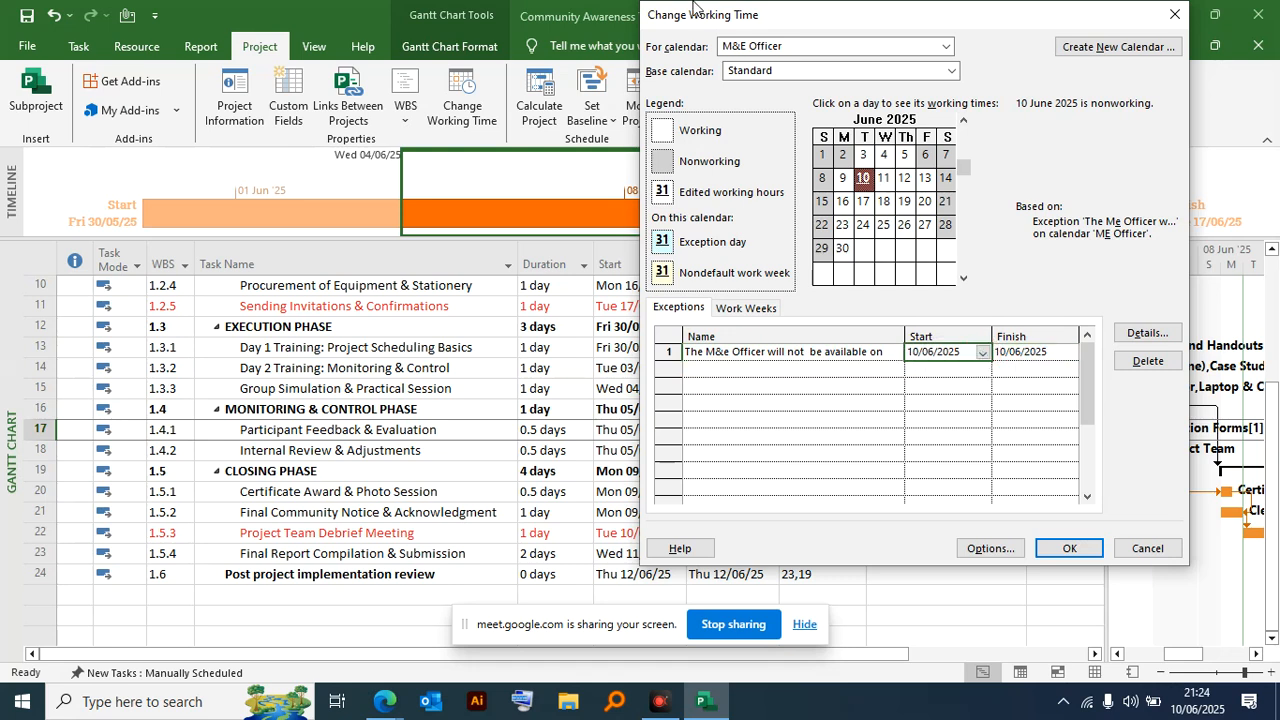
drag(740, 22, 239, 335)
scroll(990, 300, down, 1)
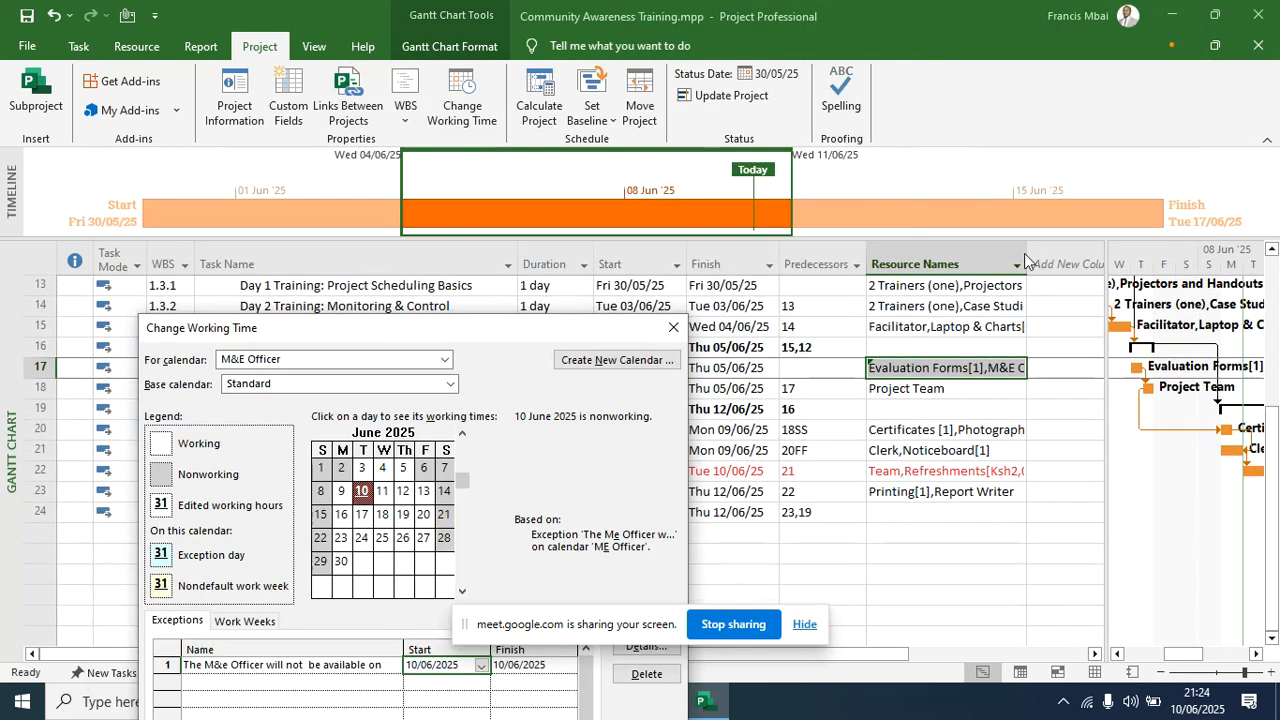
drag(566, 330, 761, 28)
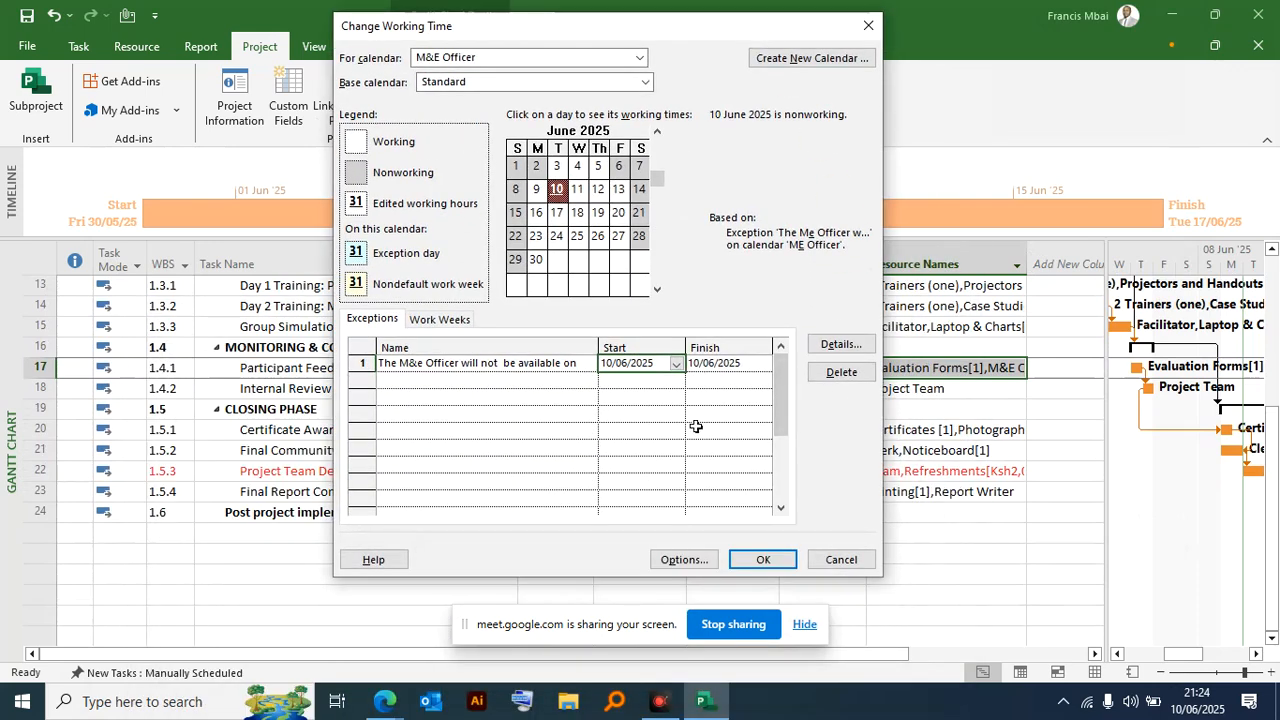
click(678, 366)
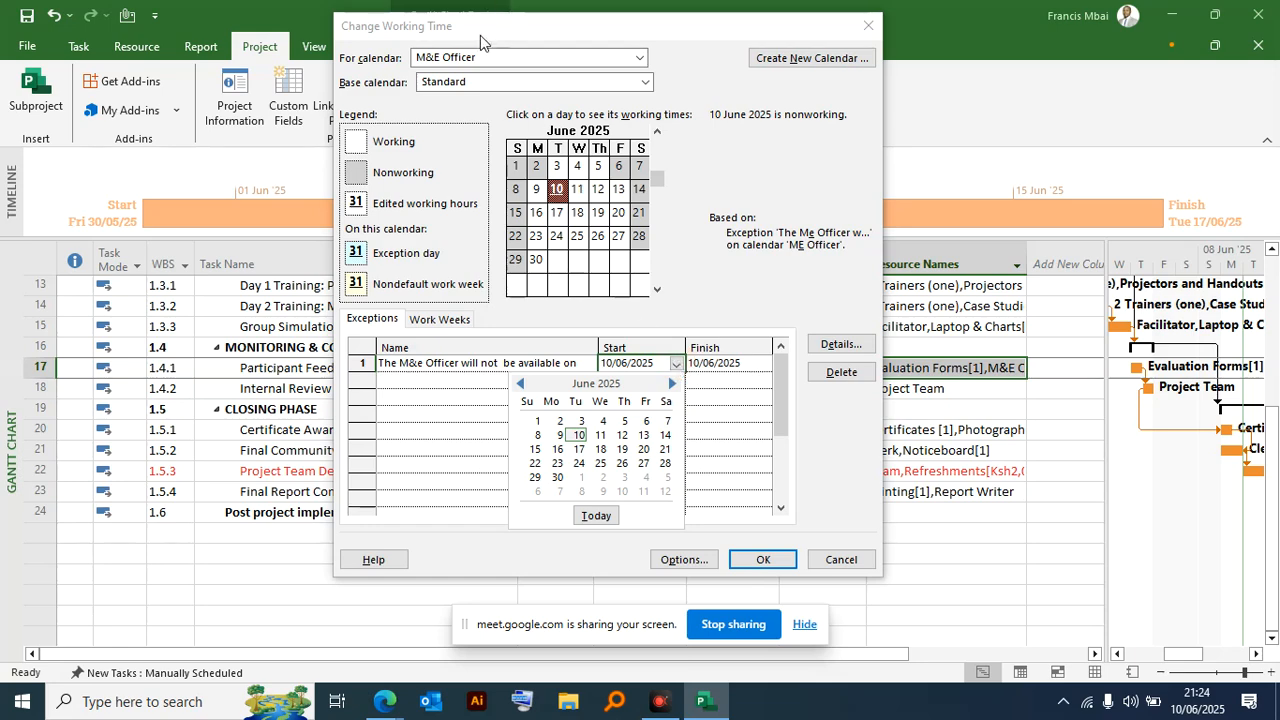
click(643, 59)
drag(508, 34, 719, 59)
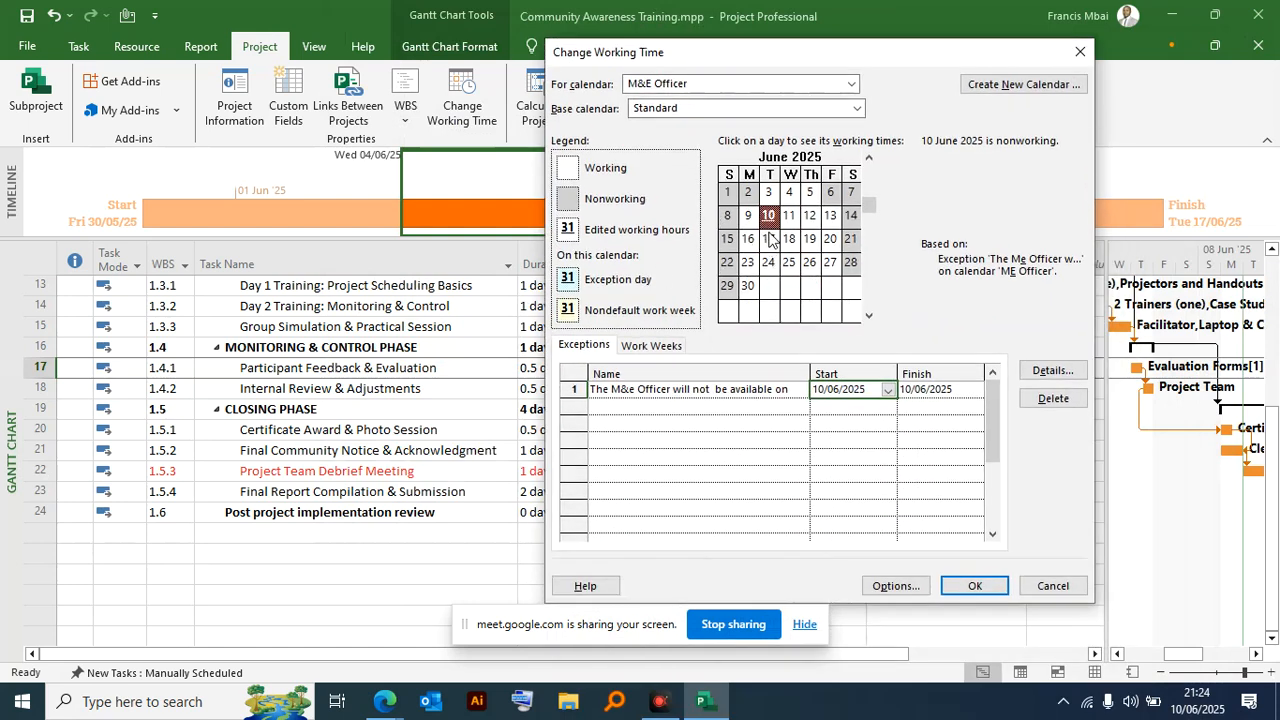
- Set both the start and finish dates of the M&E Officer's exception to 05/06/2025
click(810, 194)
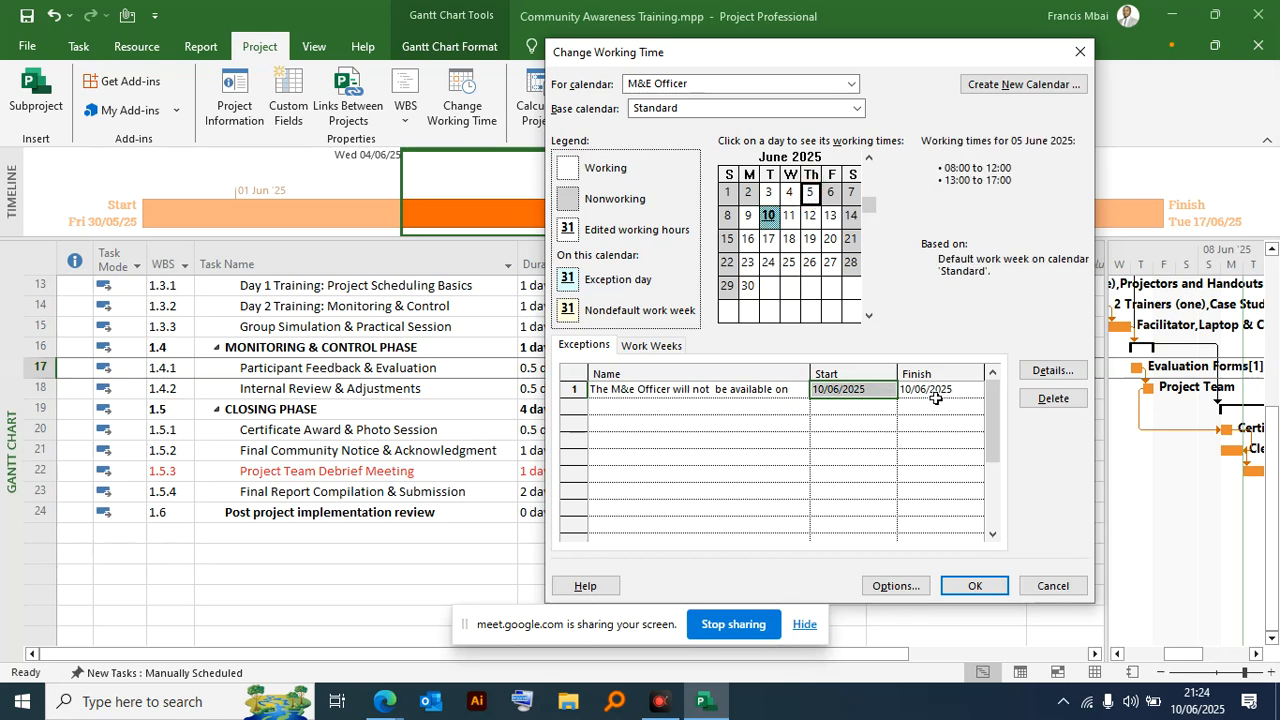
click(885, 395)
click(888, 392)
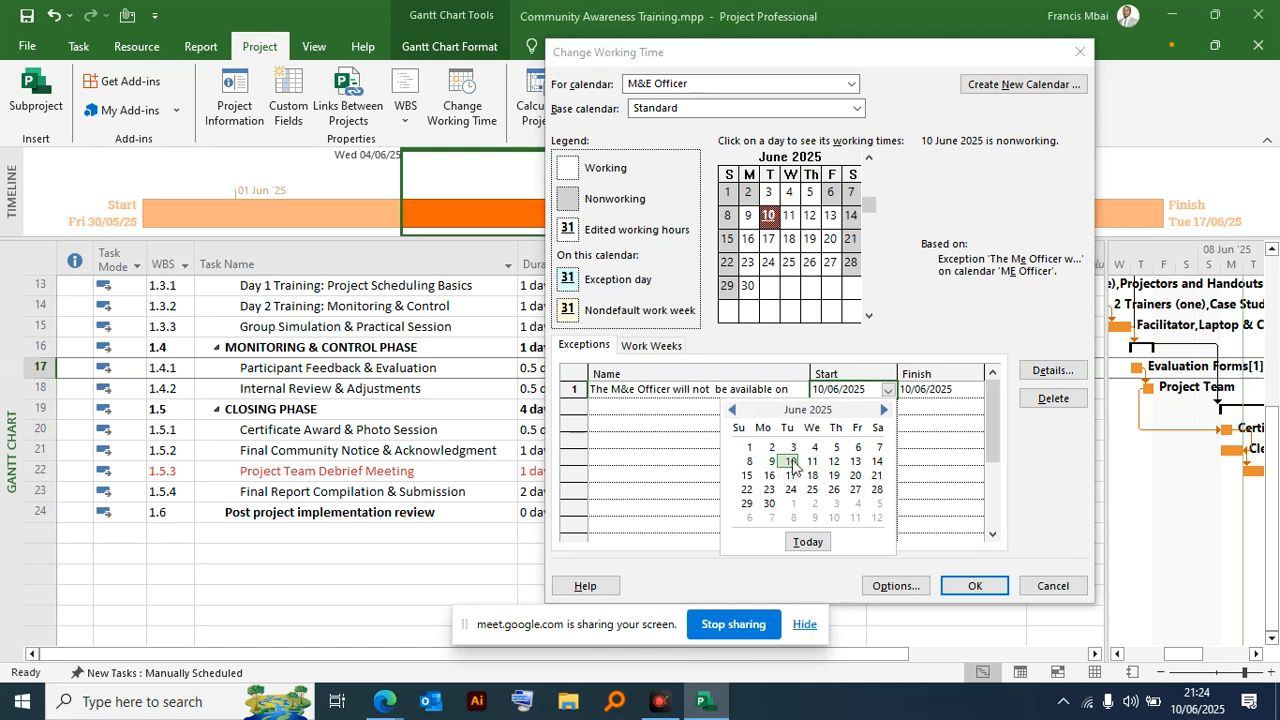
click(835, 447)
click(930, 390)
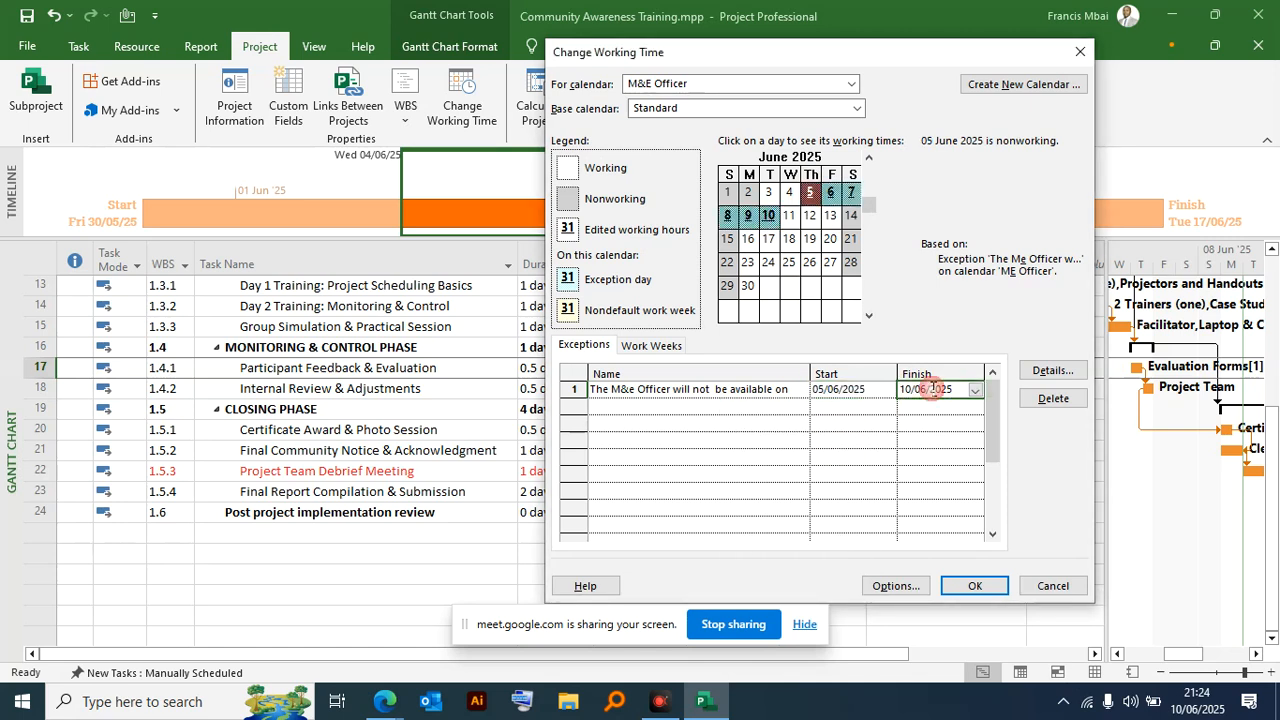
click(977, 392)
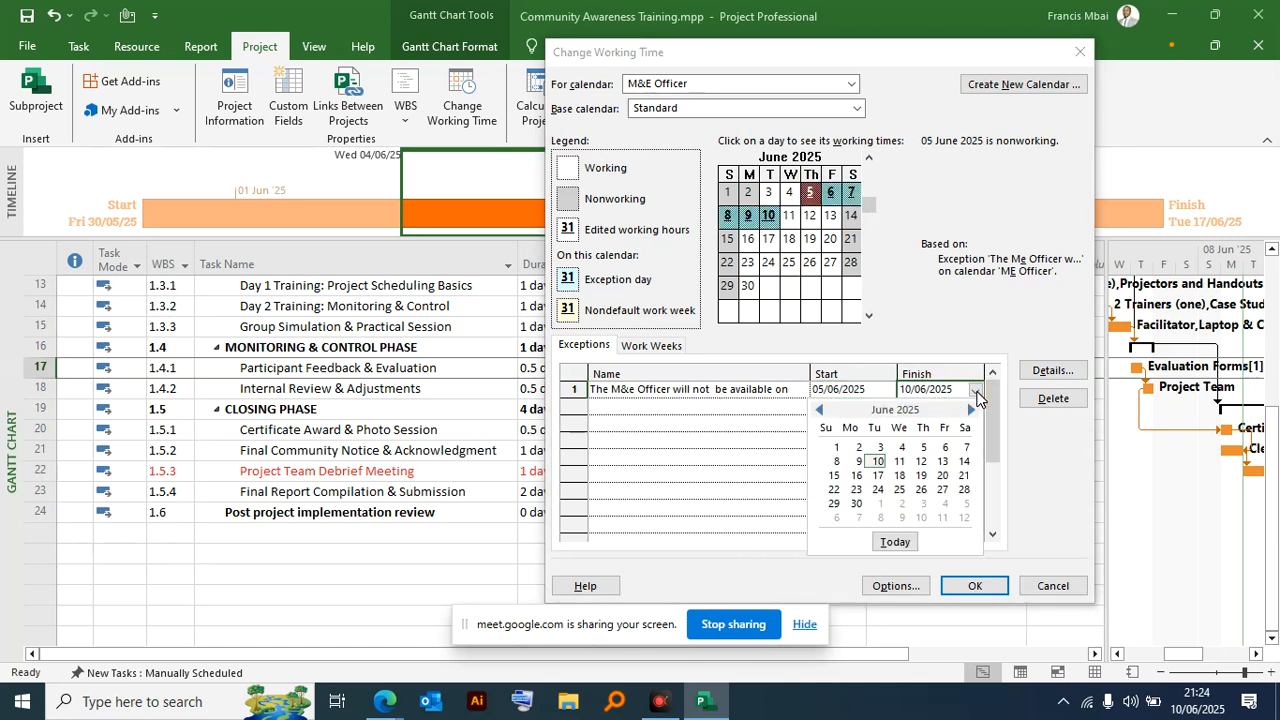
click(922, 447)
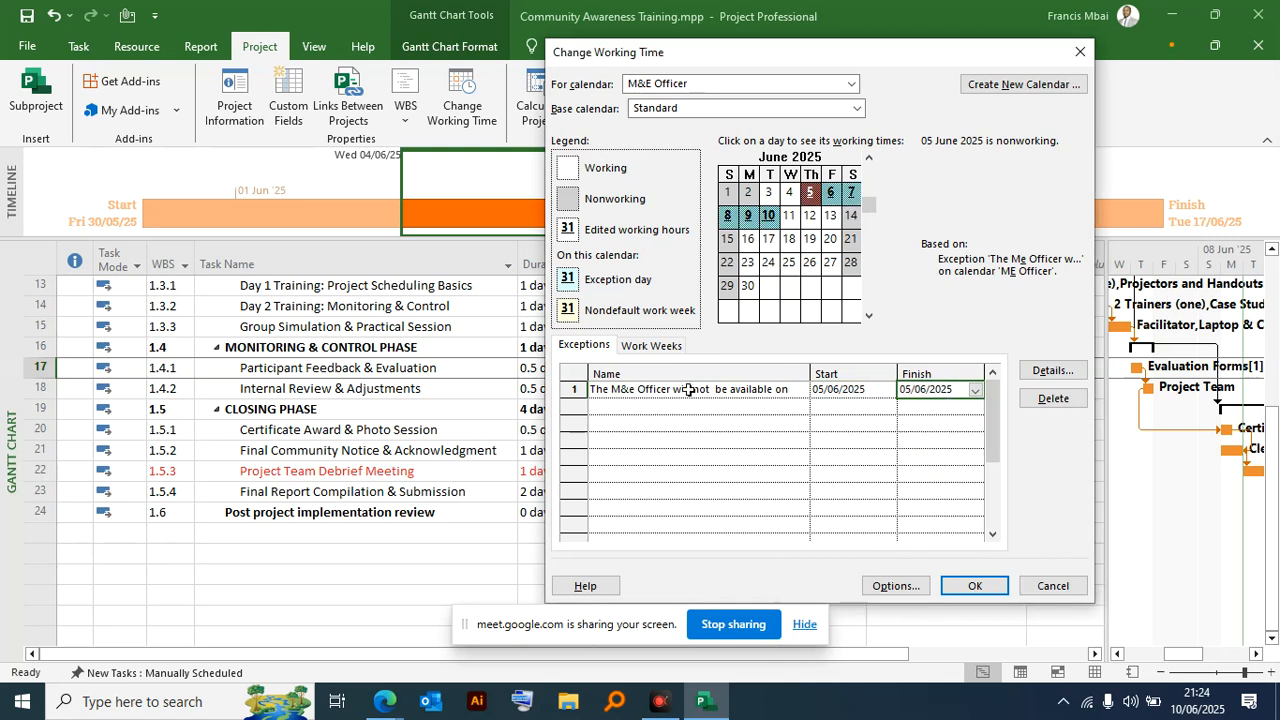
- Set both the start and finish dates of the M&E Officer's exception to 07/06/2025
click(878, 390)
click(888, 390)
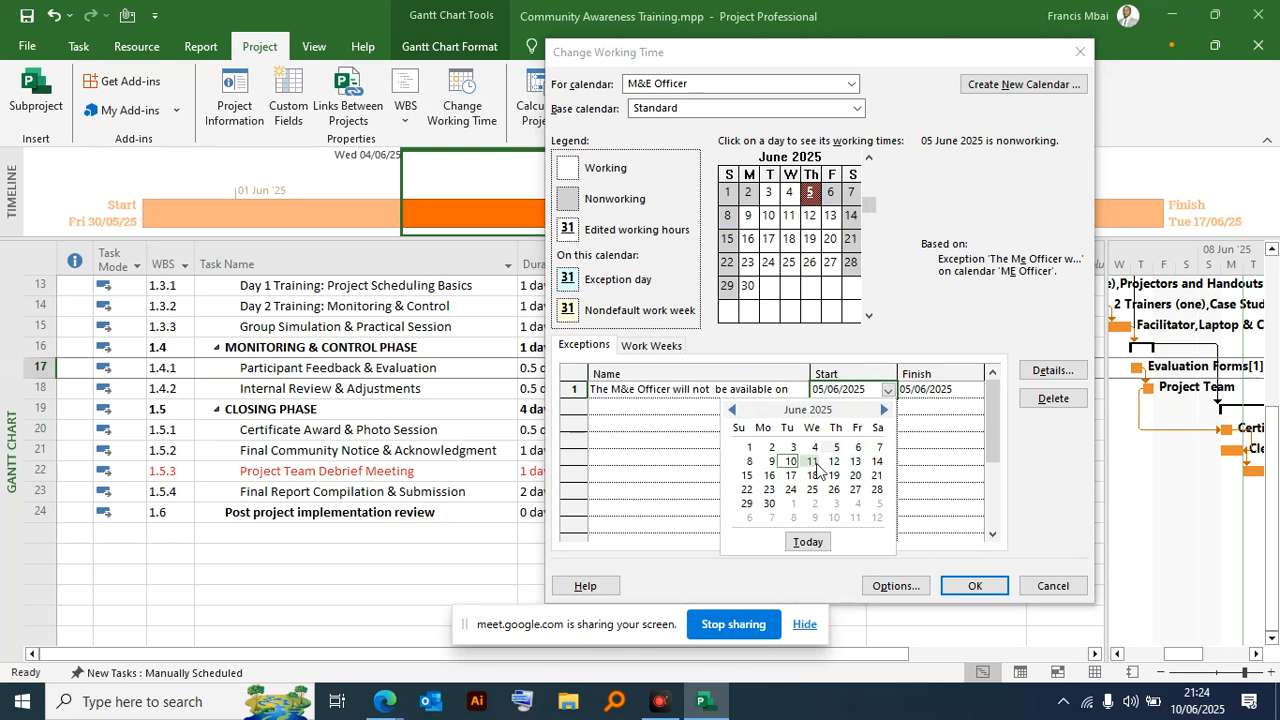
click(878, 447)
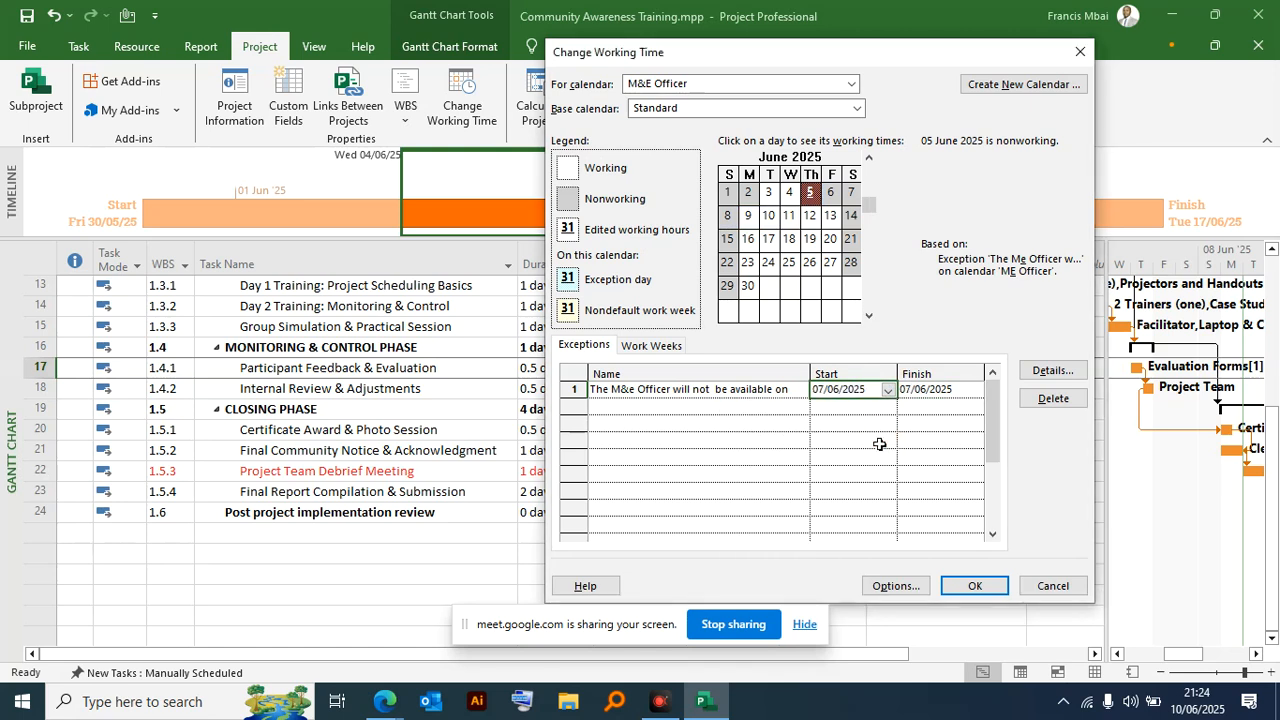
click(963, 387)
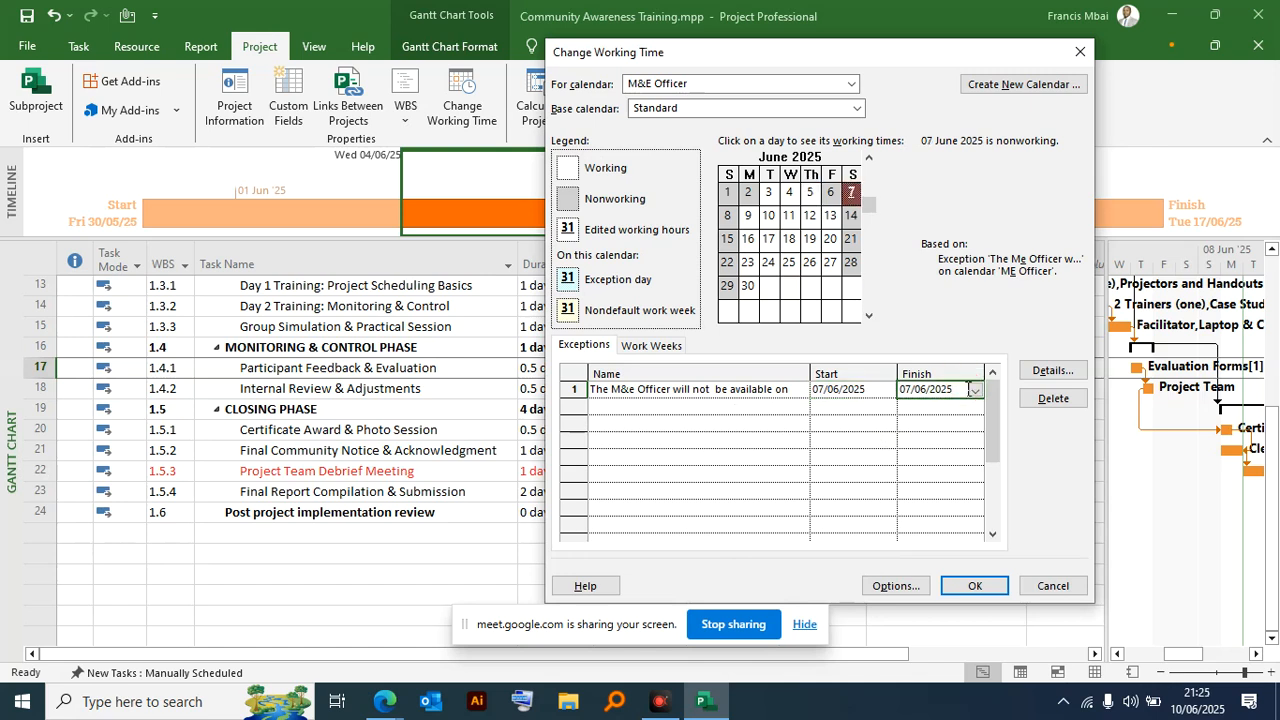
click(976, 391)
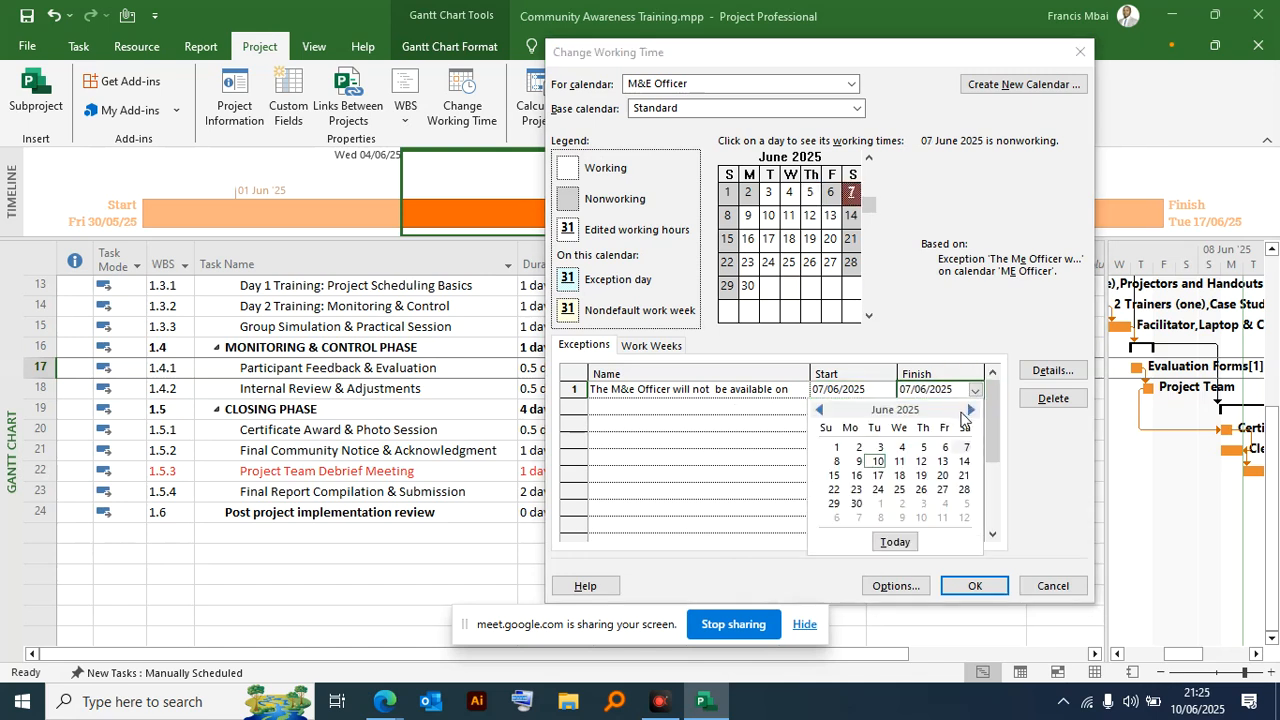
click(965, 446)
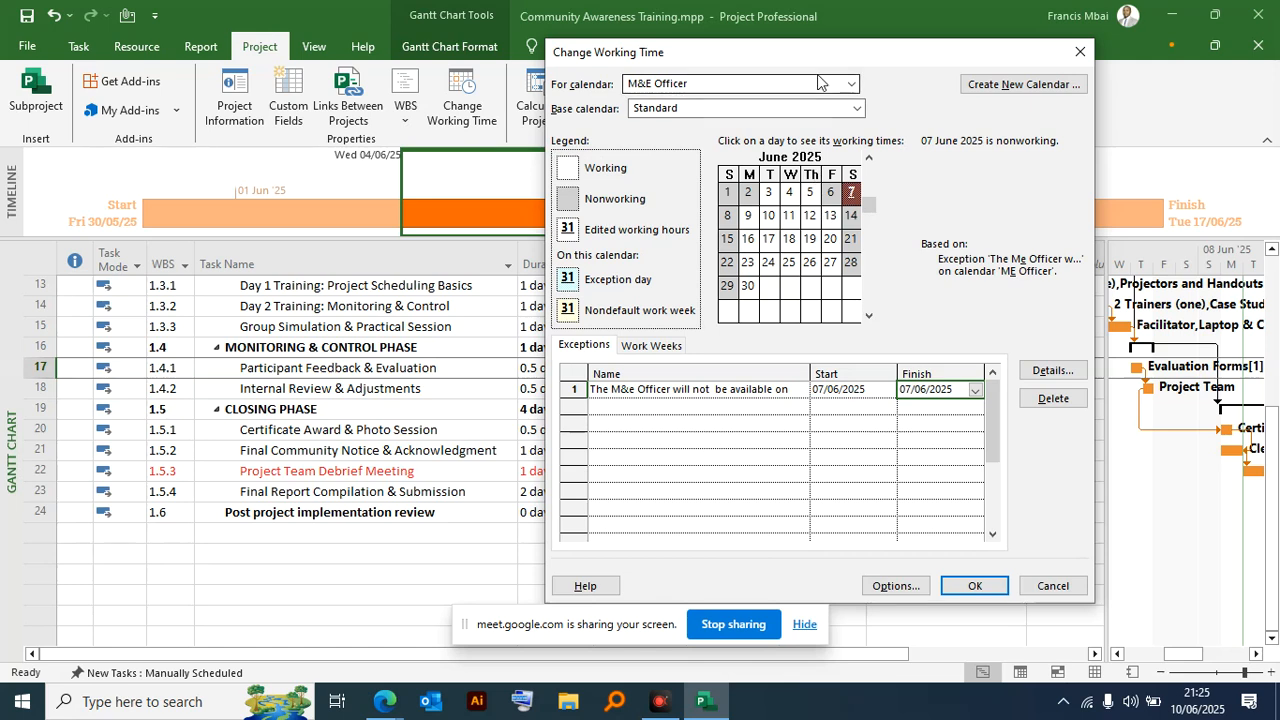
- Correct the exception's name to "The M&E Officer will be available on"
click(722, 390)
click(722, 388)
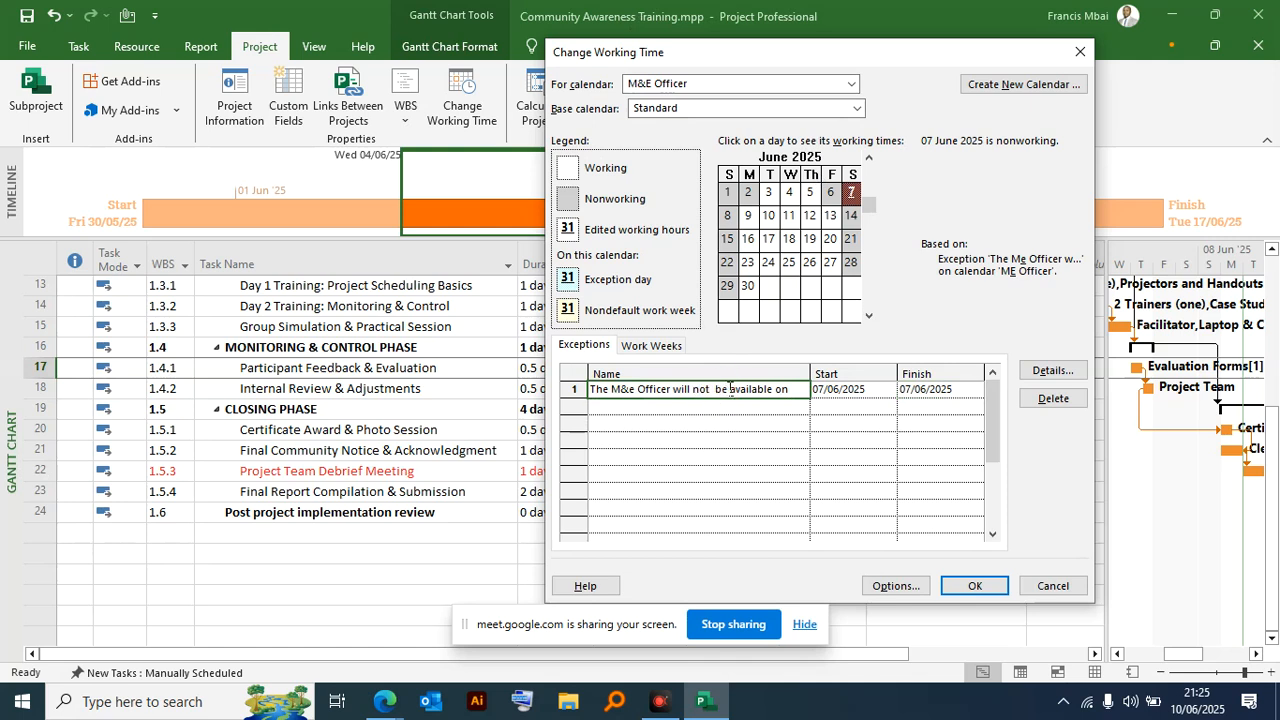
key(BackSpace)
key(BackSpace)
key(BackSpace)
key(BackSpace)
key(BackSpace)
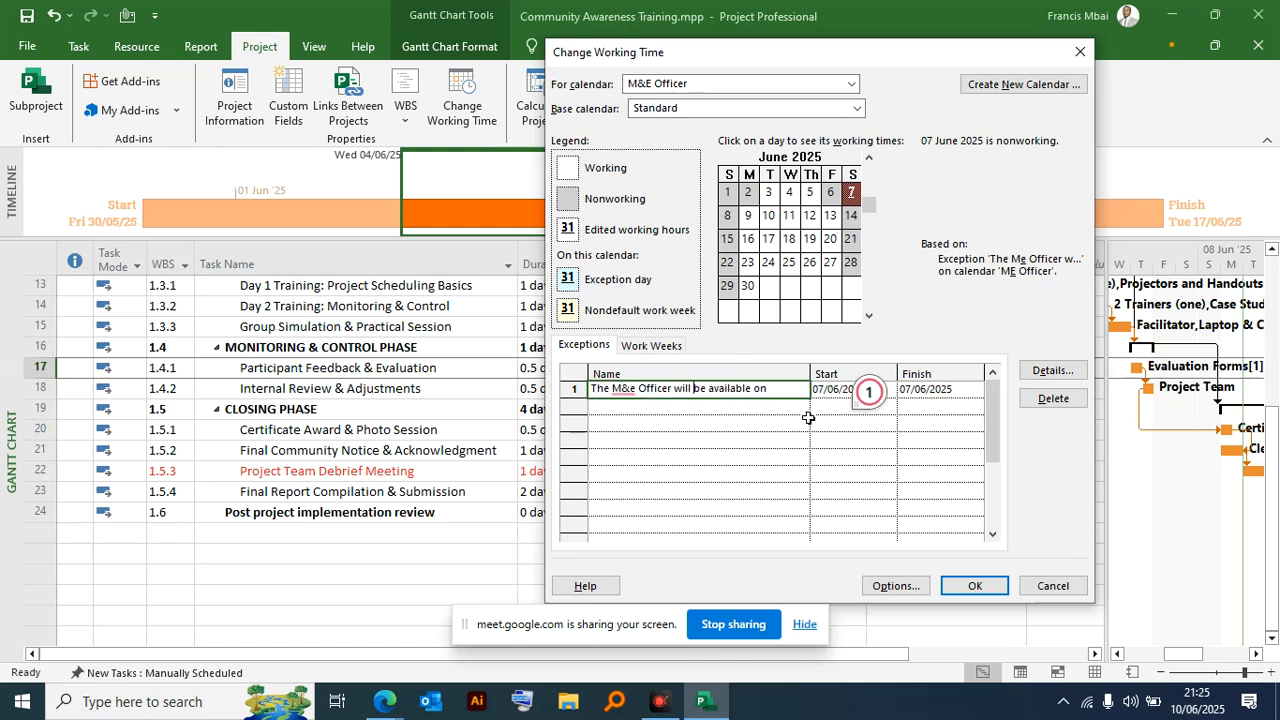
click(636, 389)
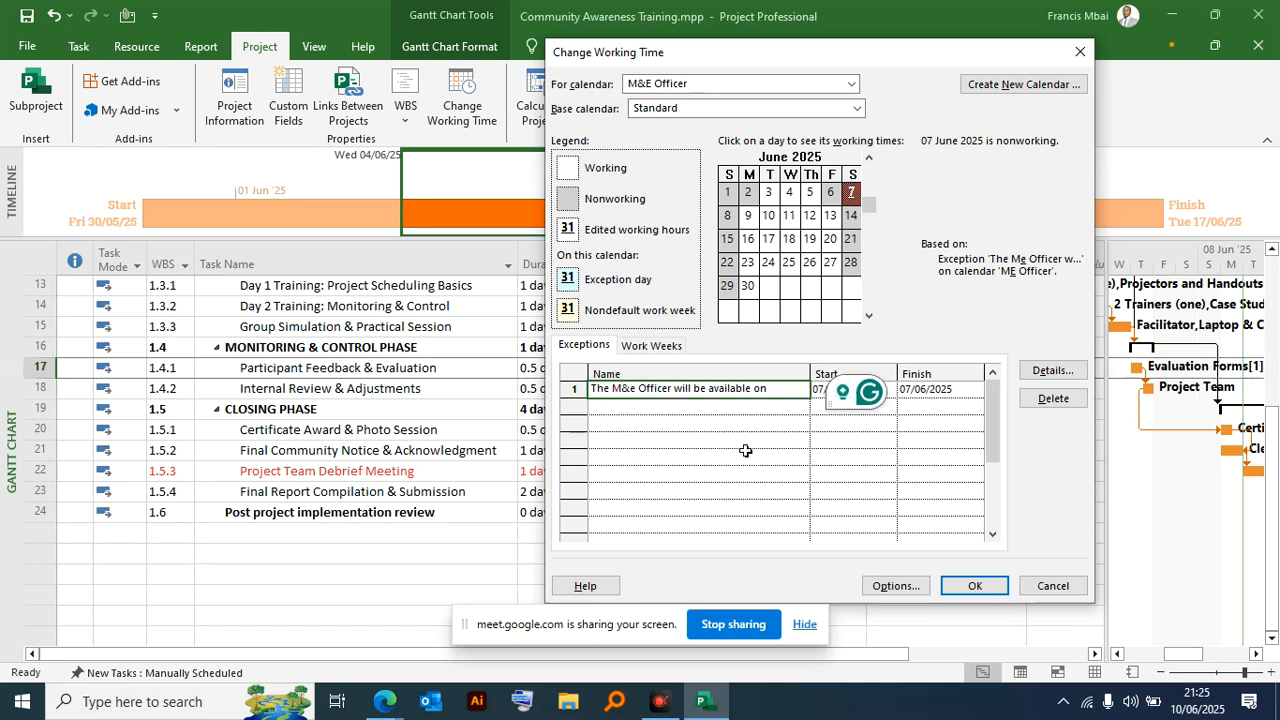
key(ctrl+shift+Left)
text(M&E)
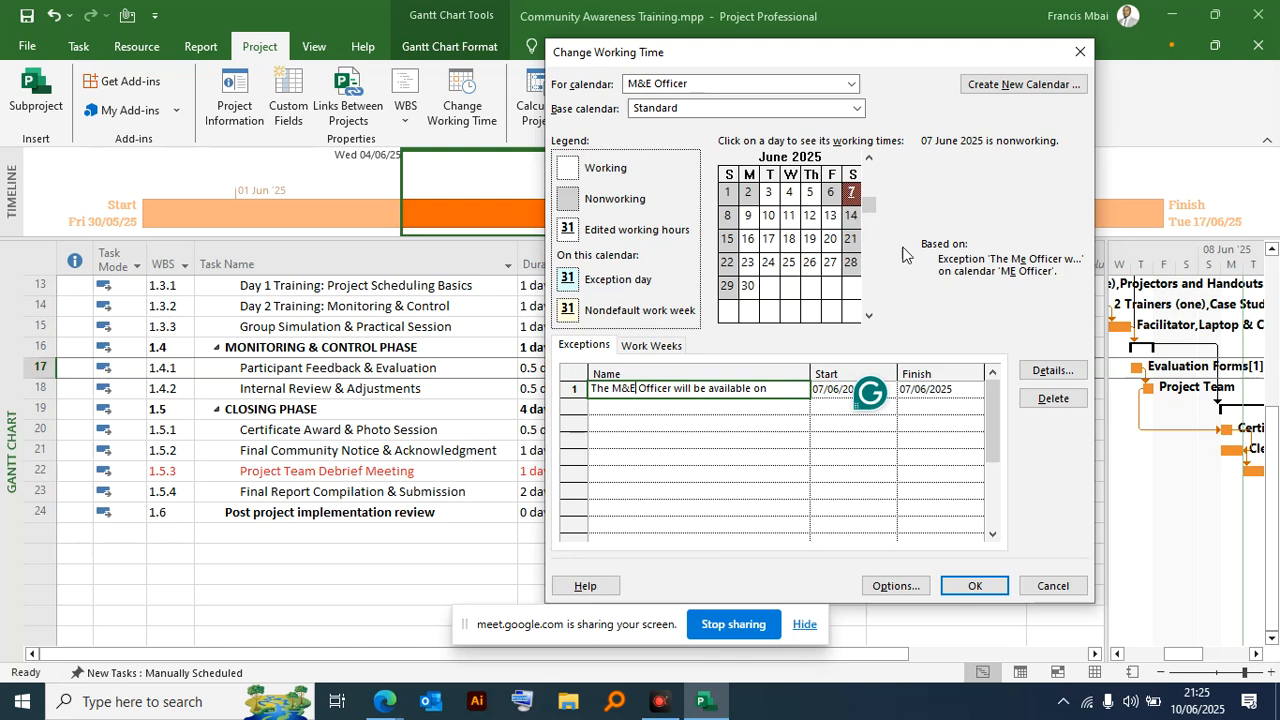
drag(689, 63, 556, 47)
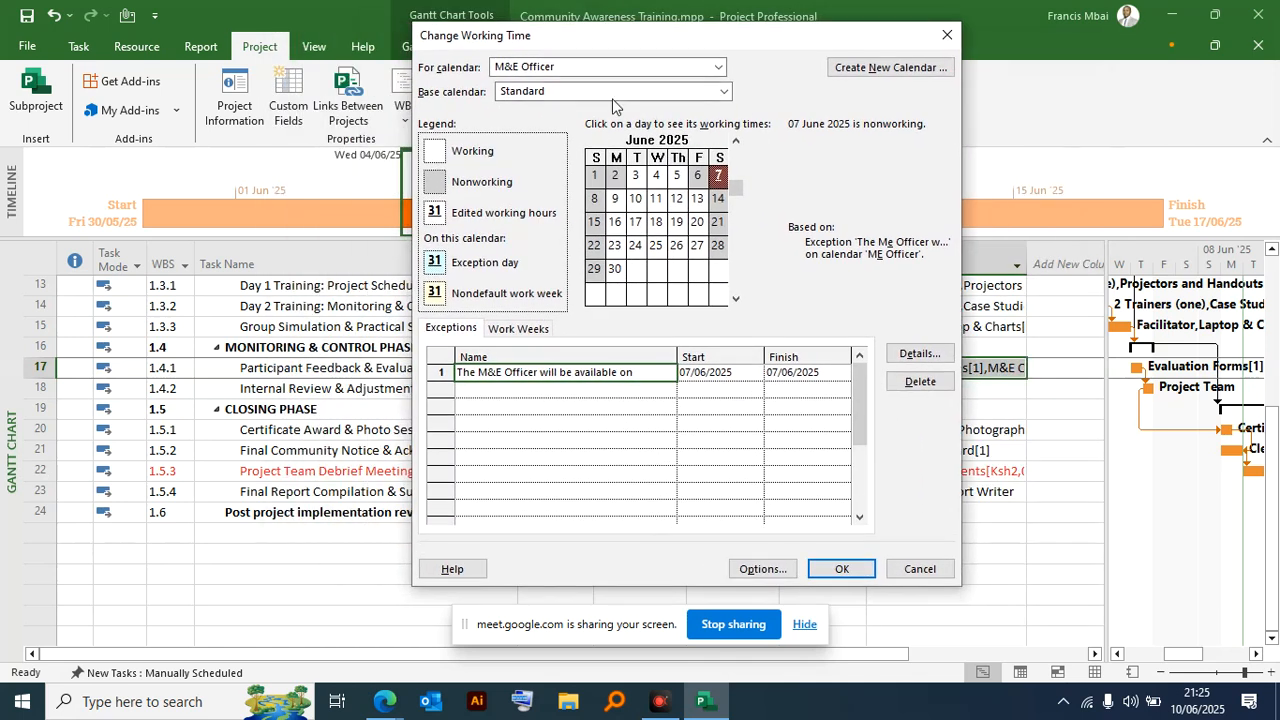
click(722, 372)
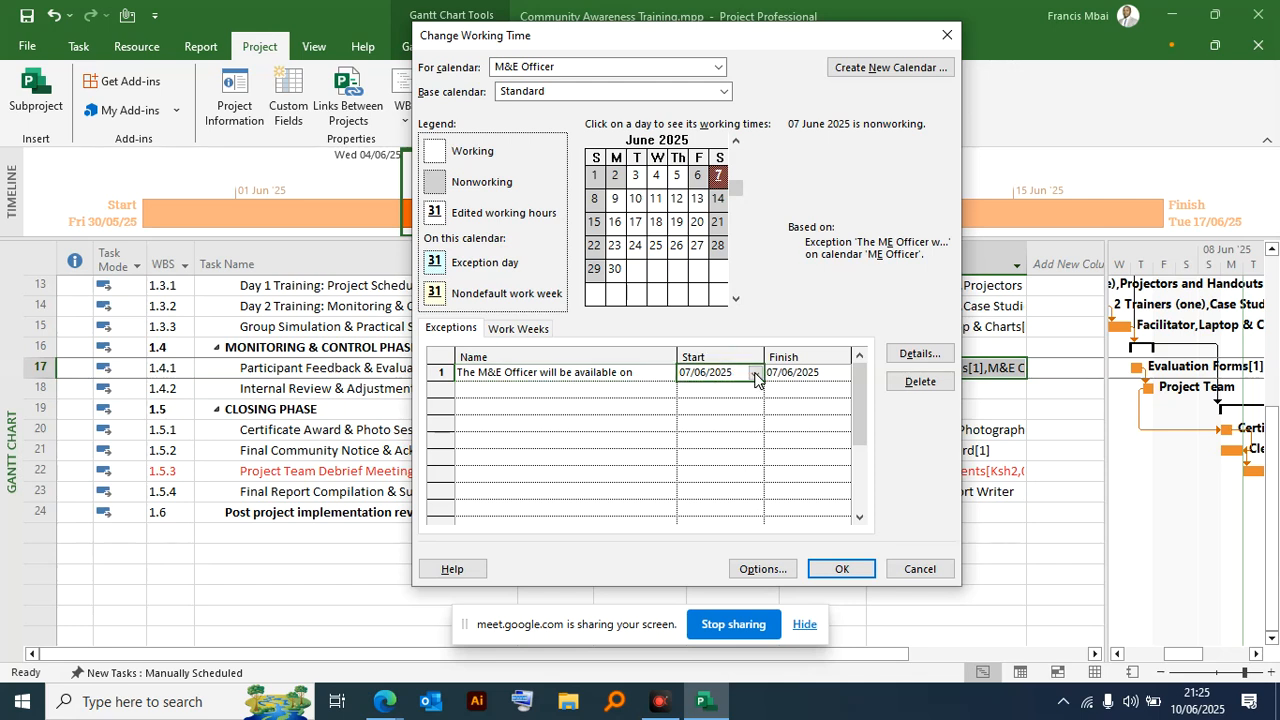
- Set the M&E Officer's exception to start and finish on 05/06/2025, apply it to the schedule, and undo the calendar change
click(756, 374)
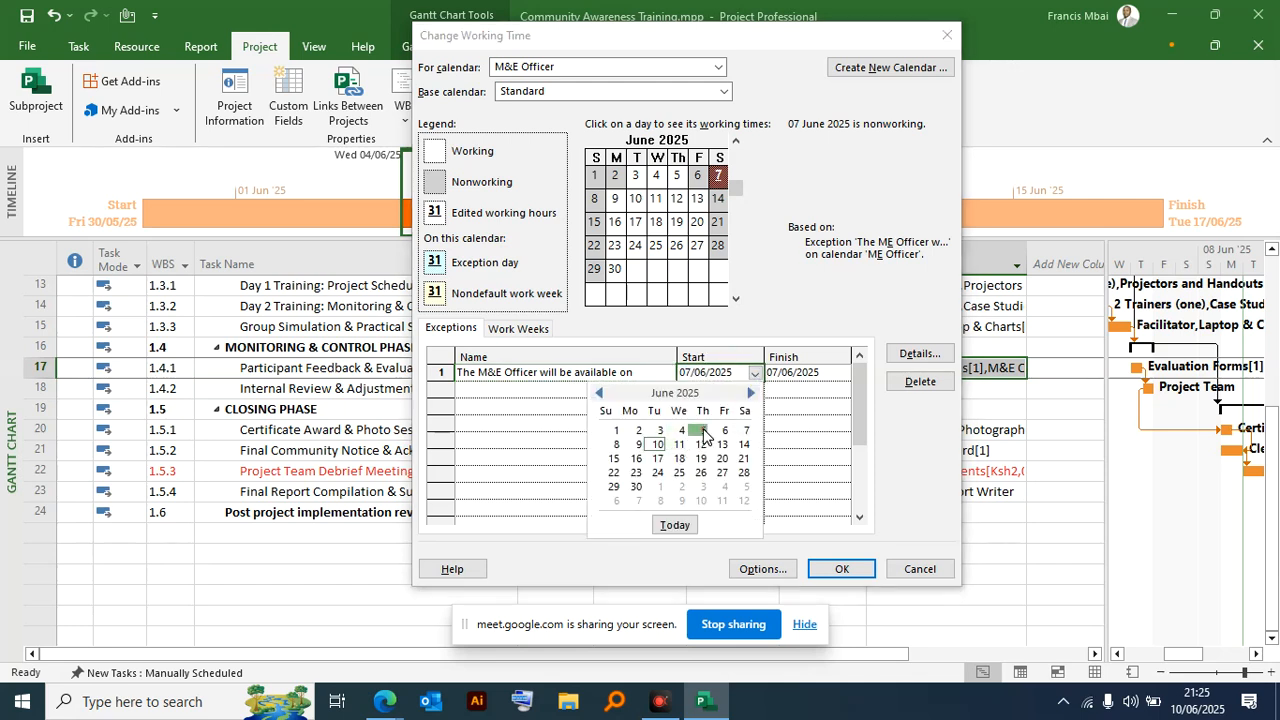
click(703, 430)
click(802, 376)
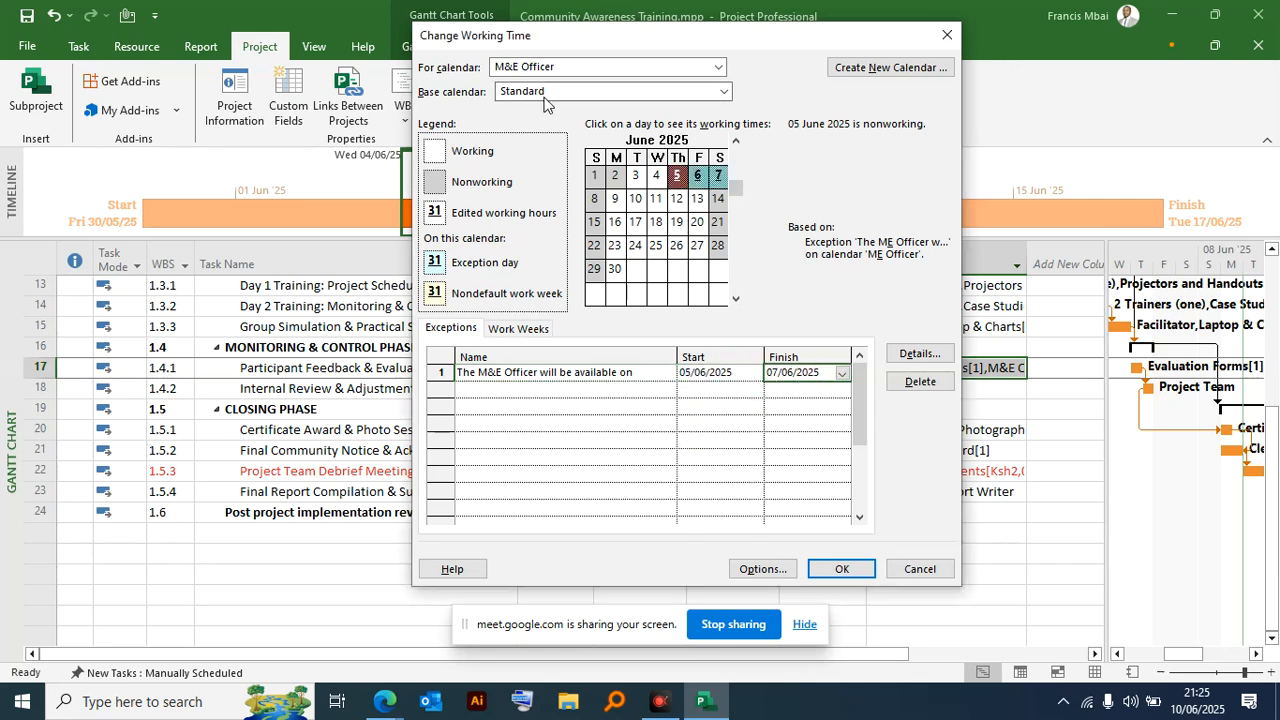
drag(523, 38, 512, 70)
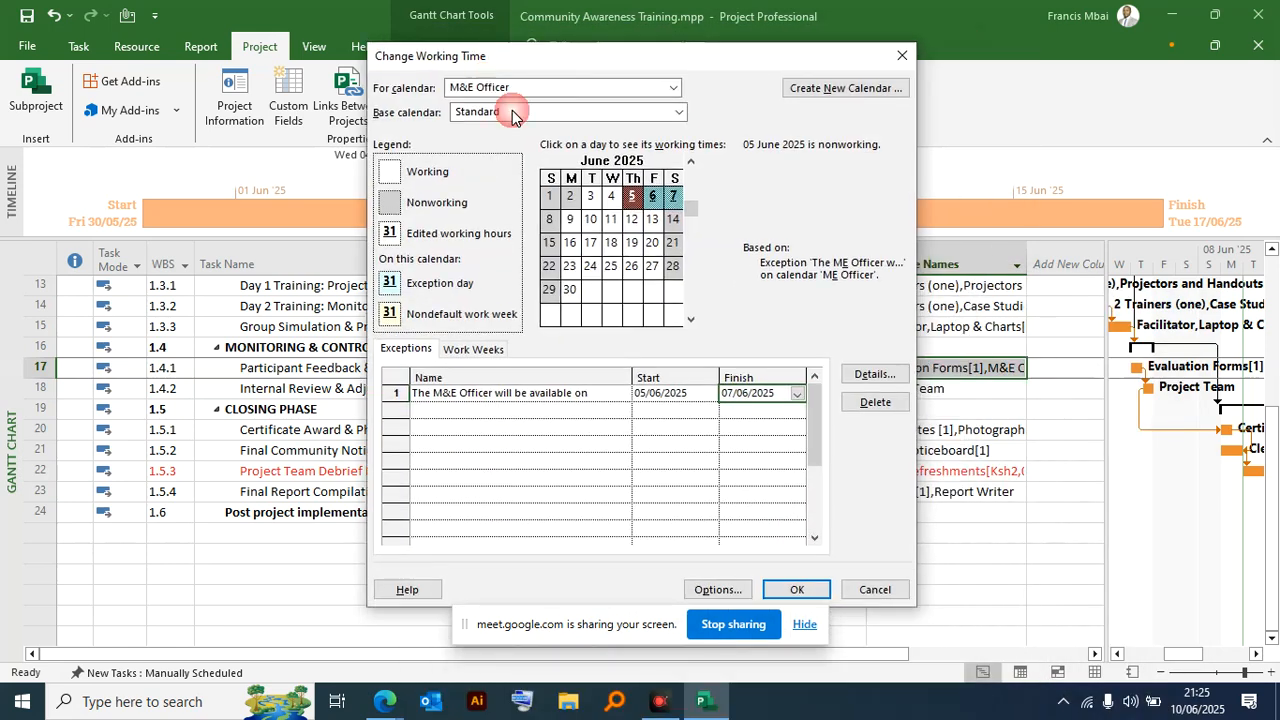
click(797, 393)
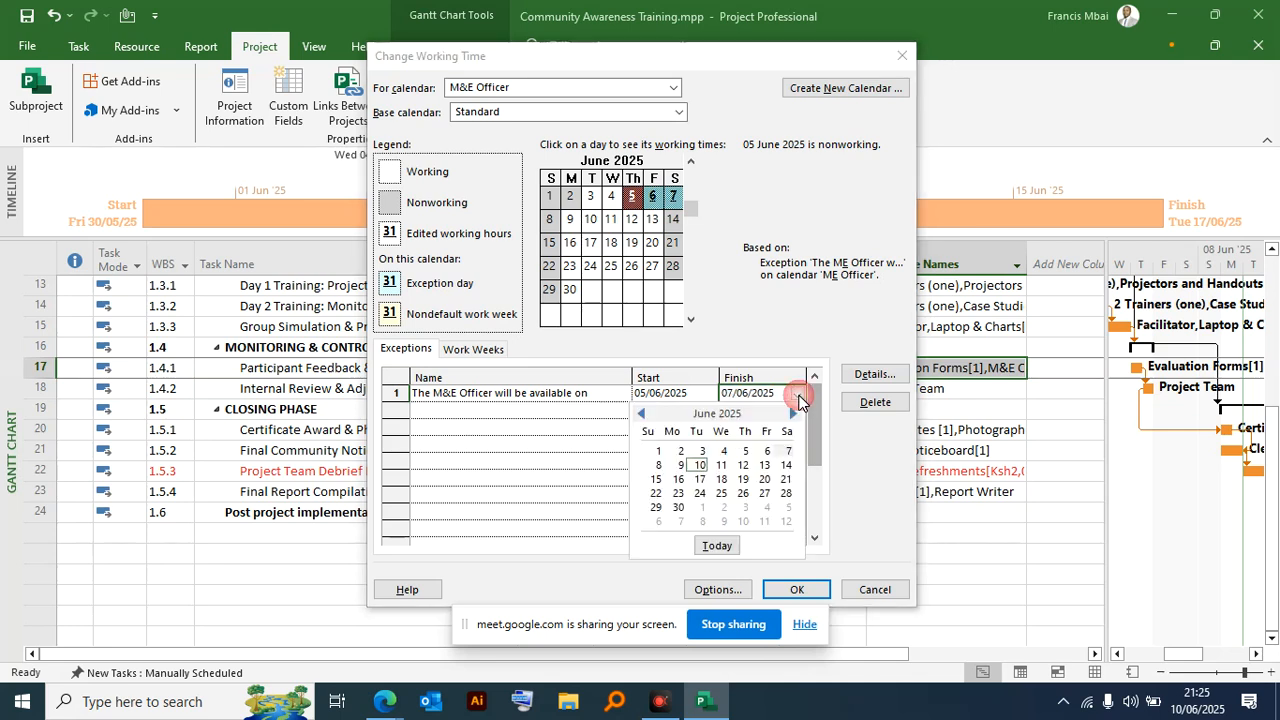
click(745, 451)
drag(643, 58, 536, 17)
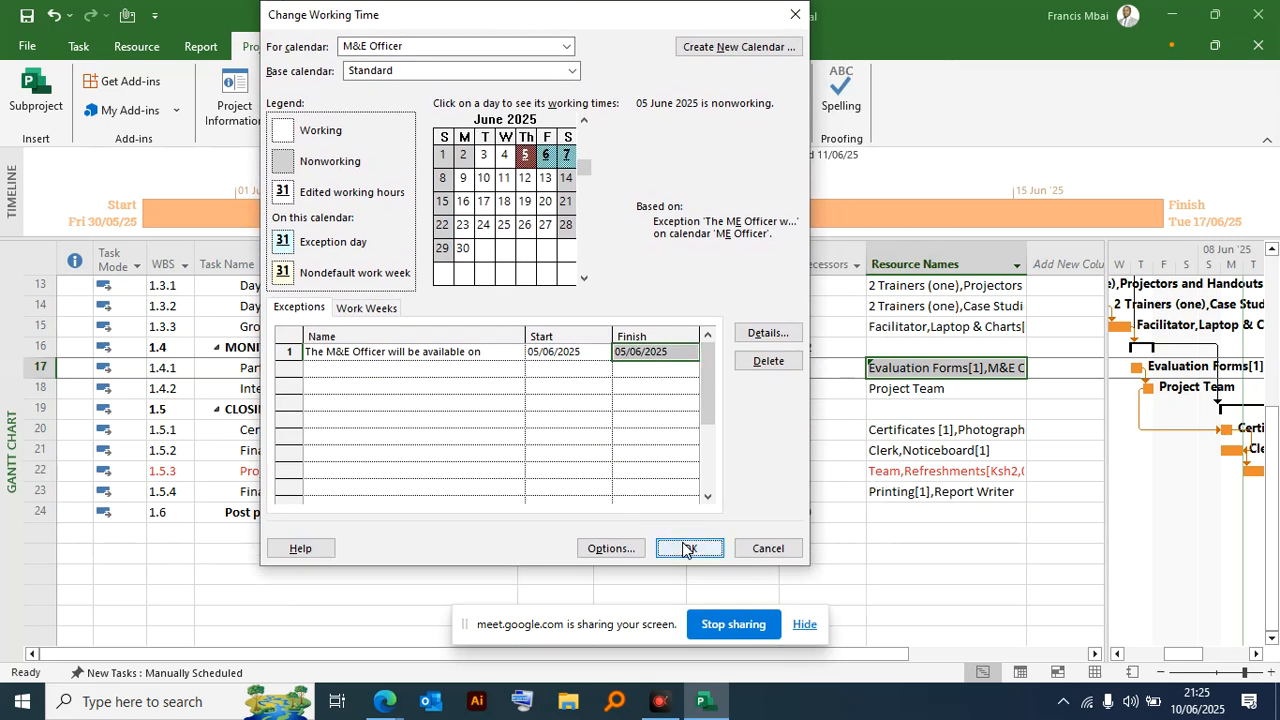
click(686, 548)
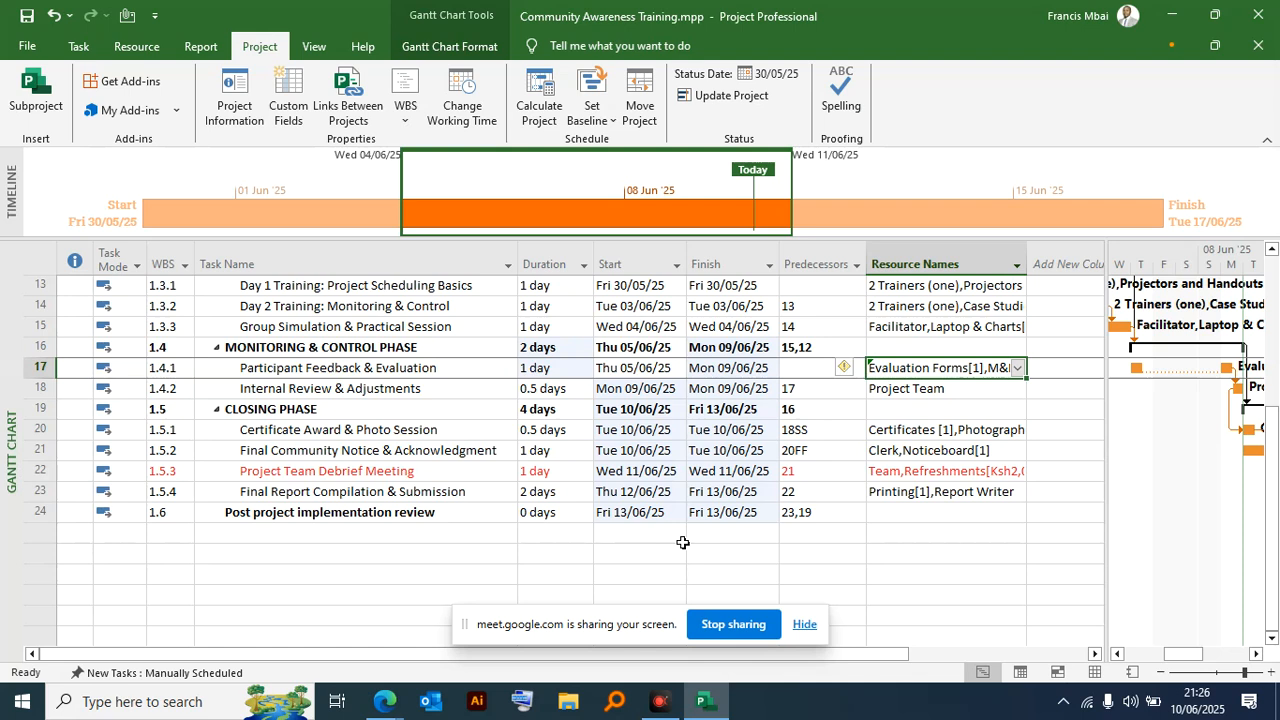
key(ctrl+z)
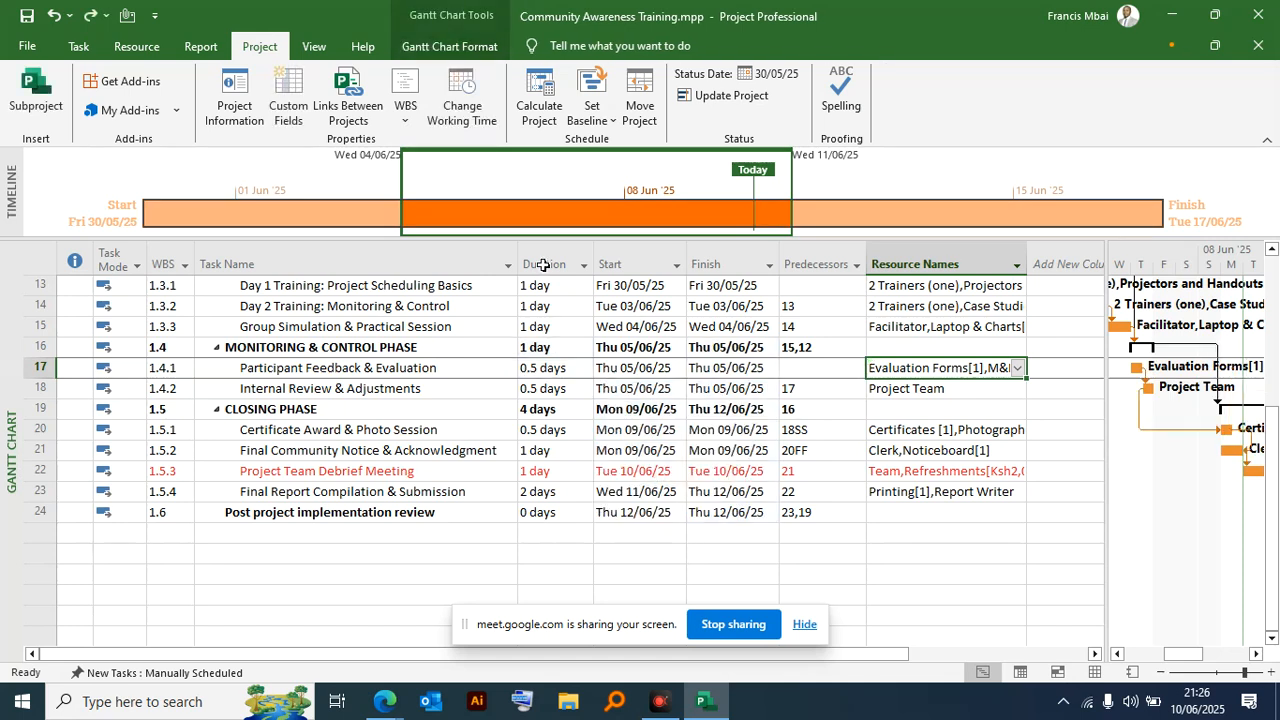
click(460, 100)
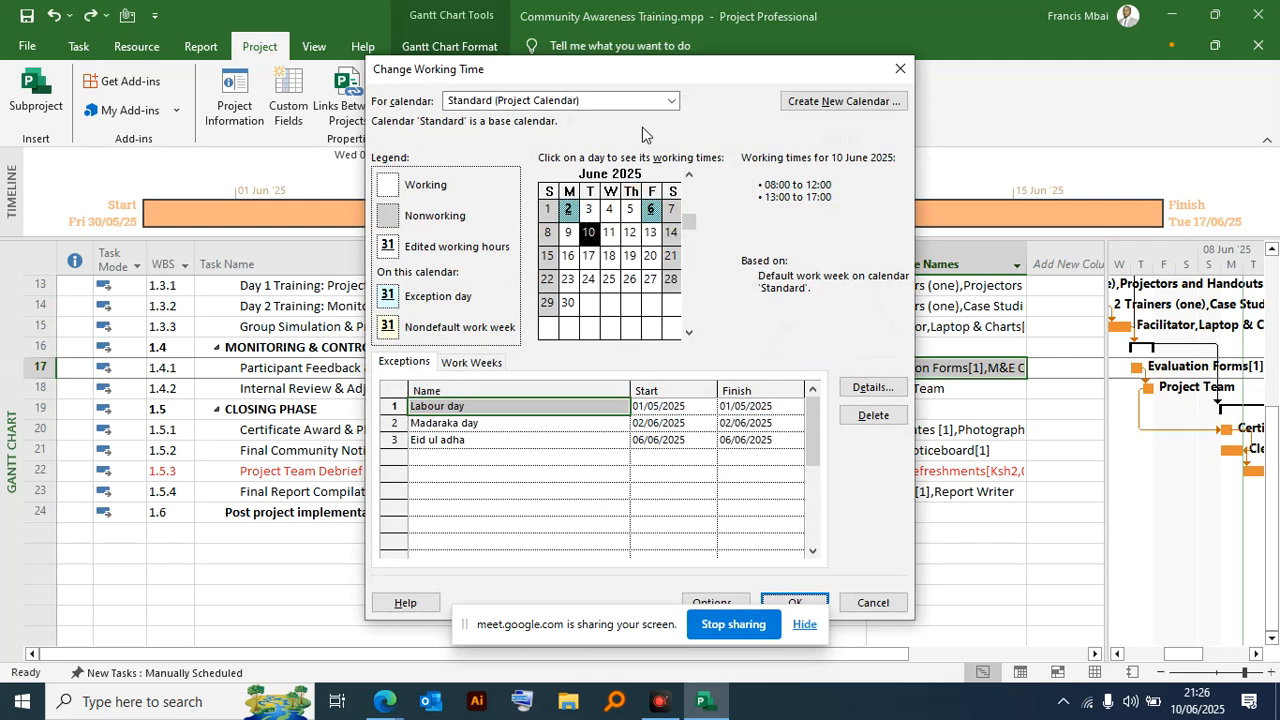
click(664, 102)
click(480, 287)
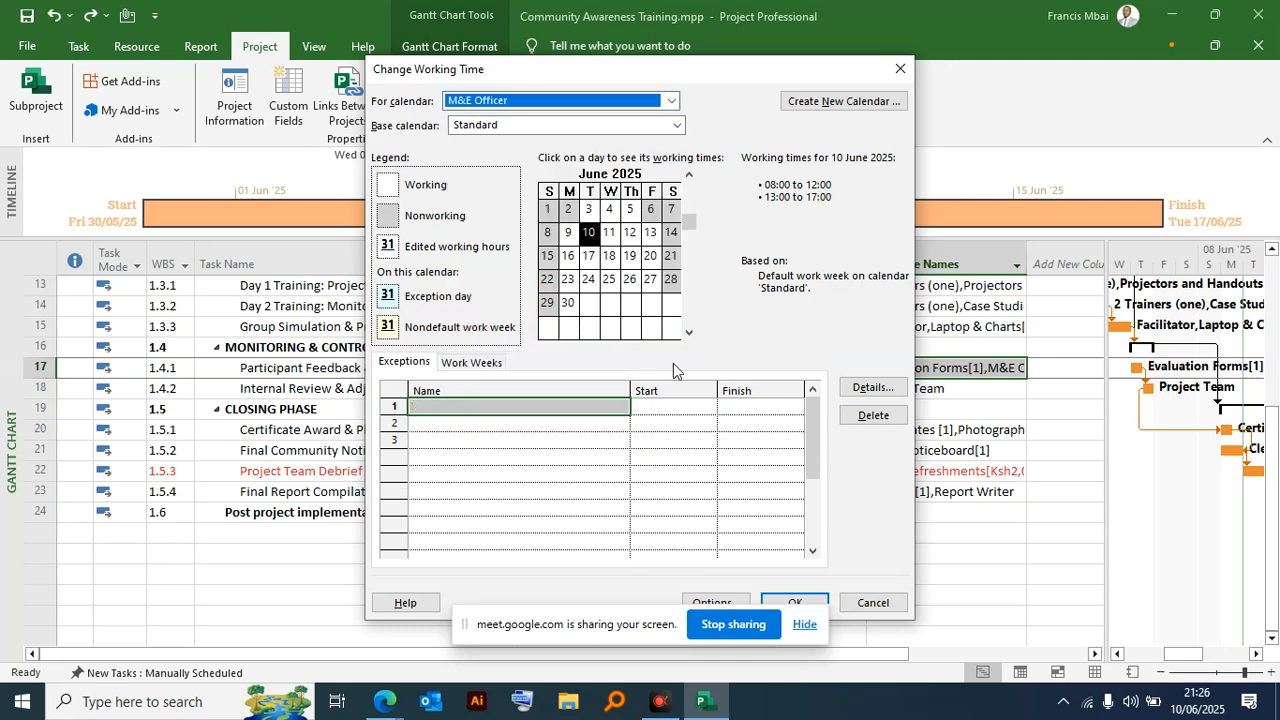
click(621, 403)
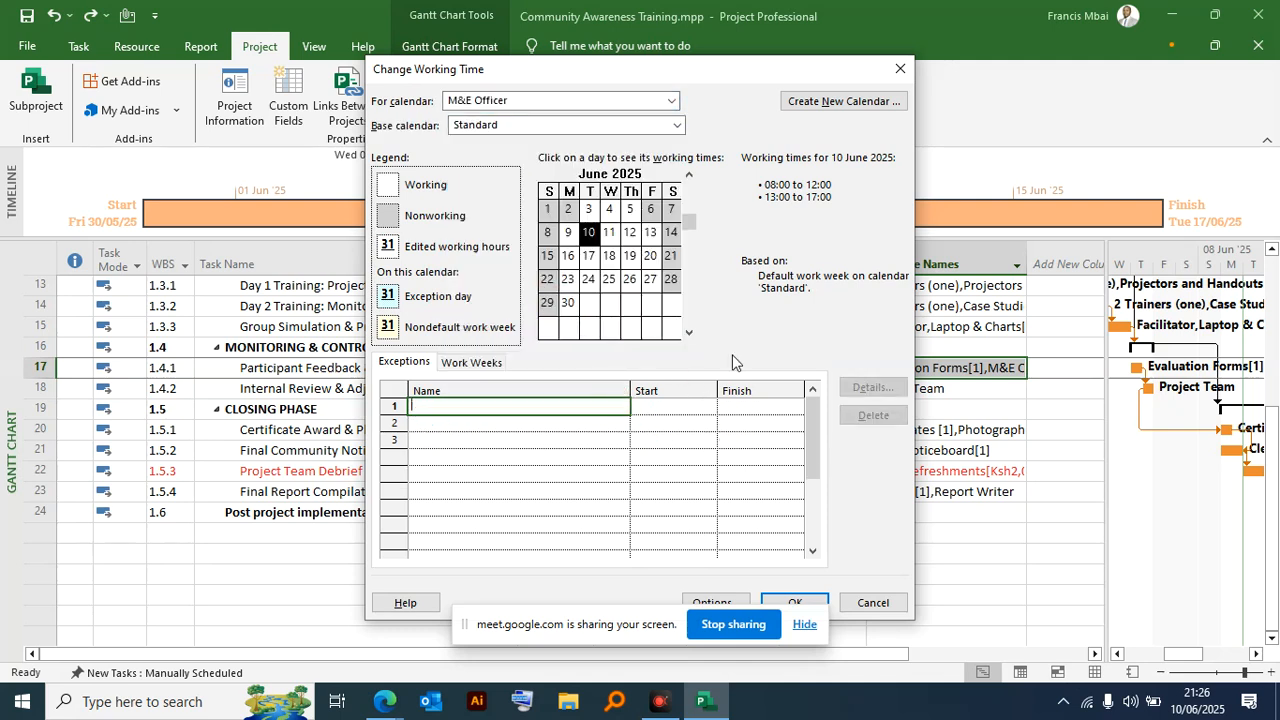
click(592, 436)
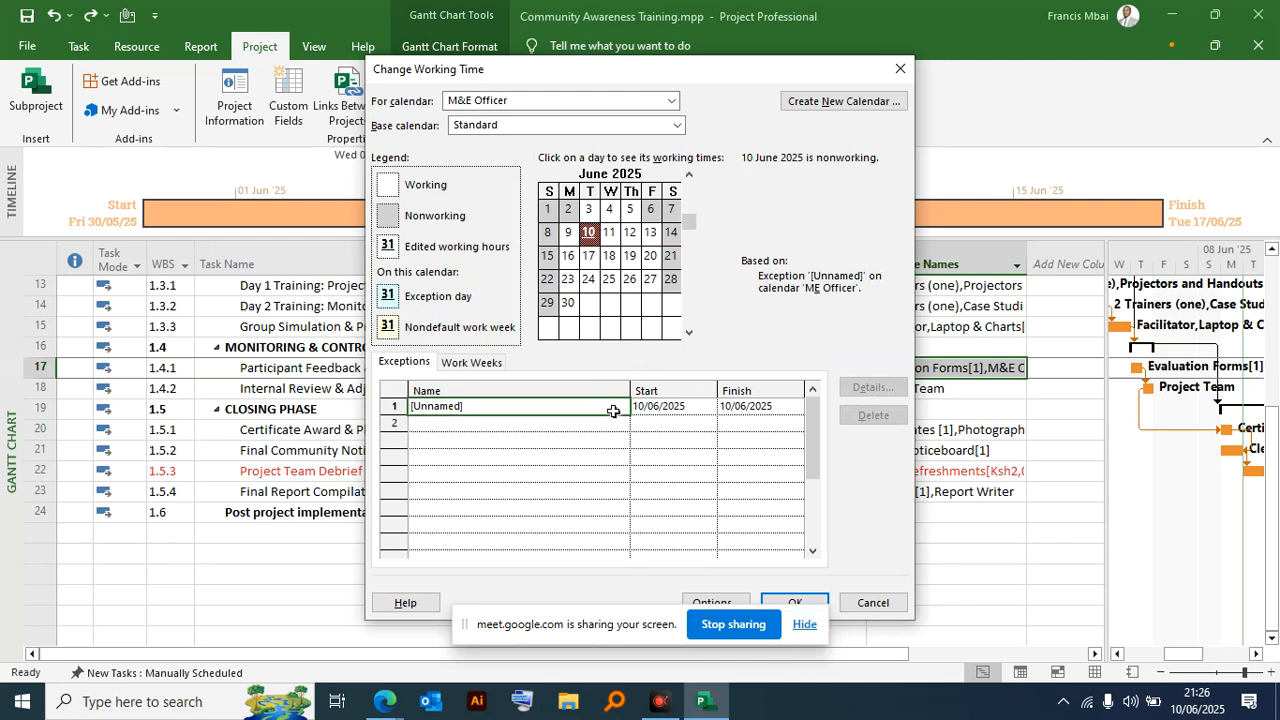
click(668, 407)
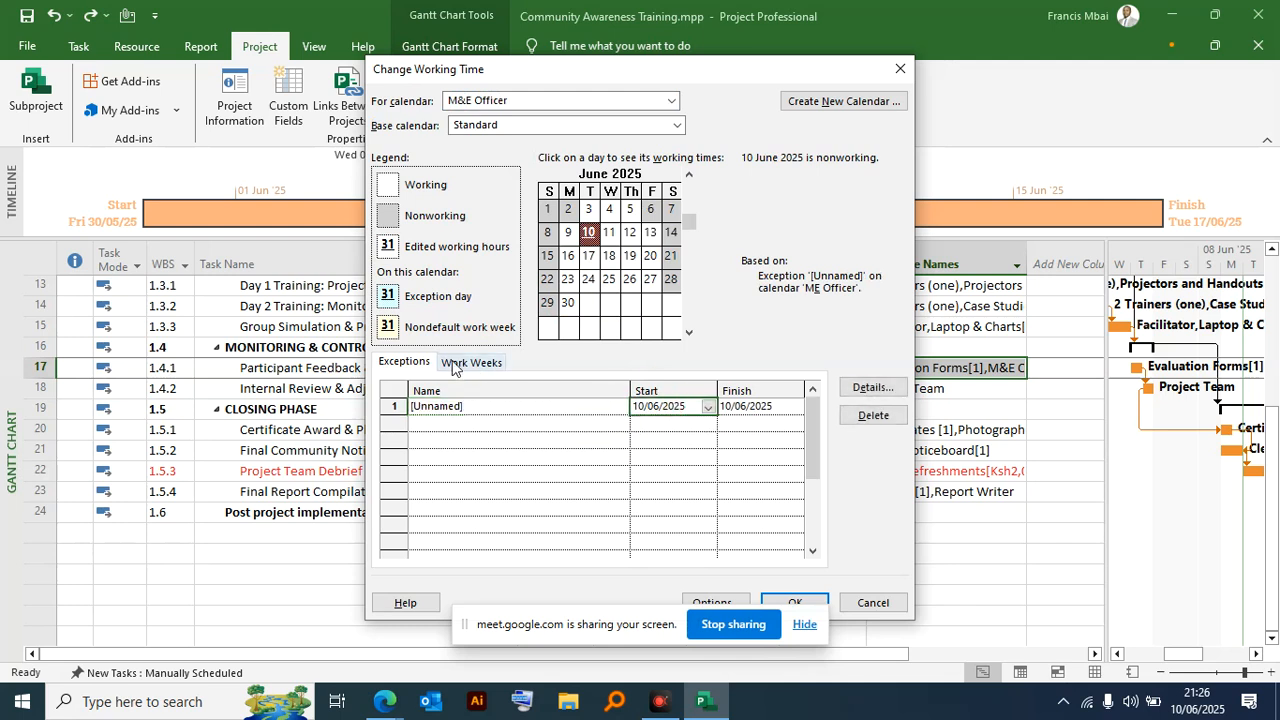
click(654, 127)
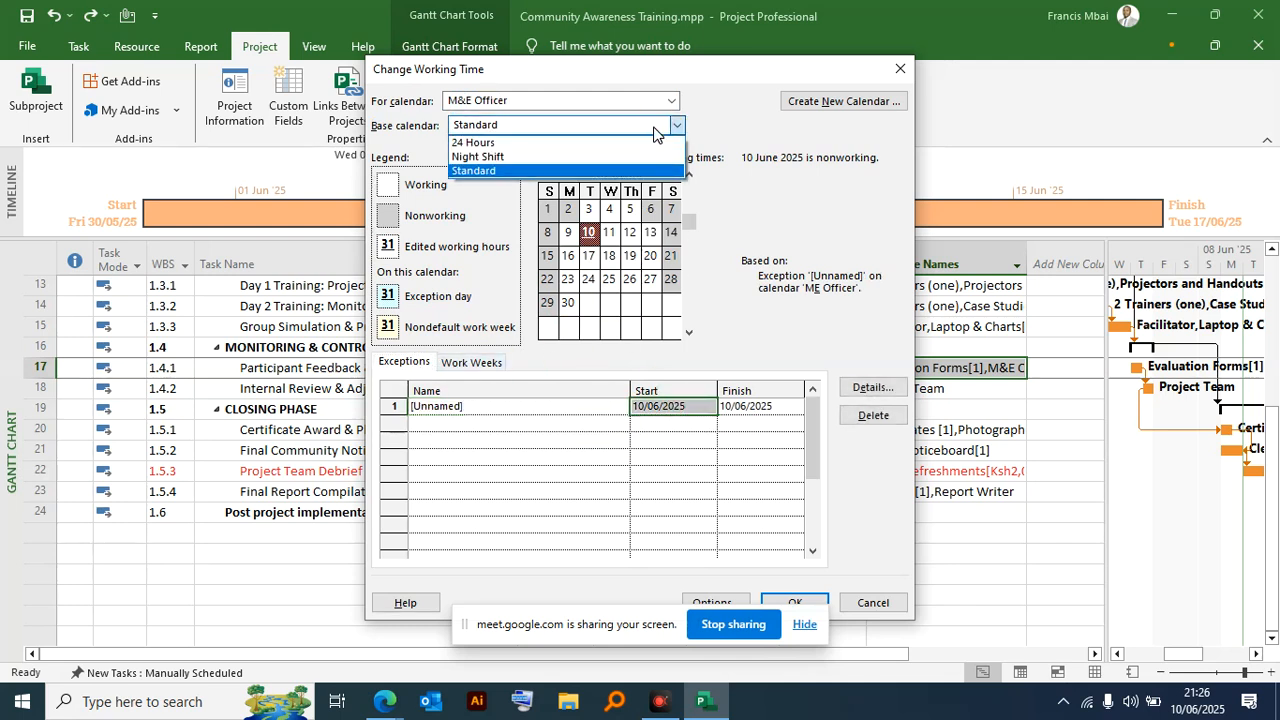
click(817, 196)
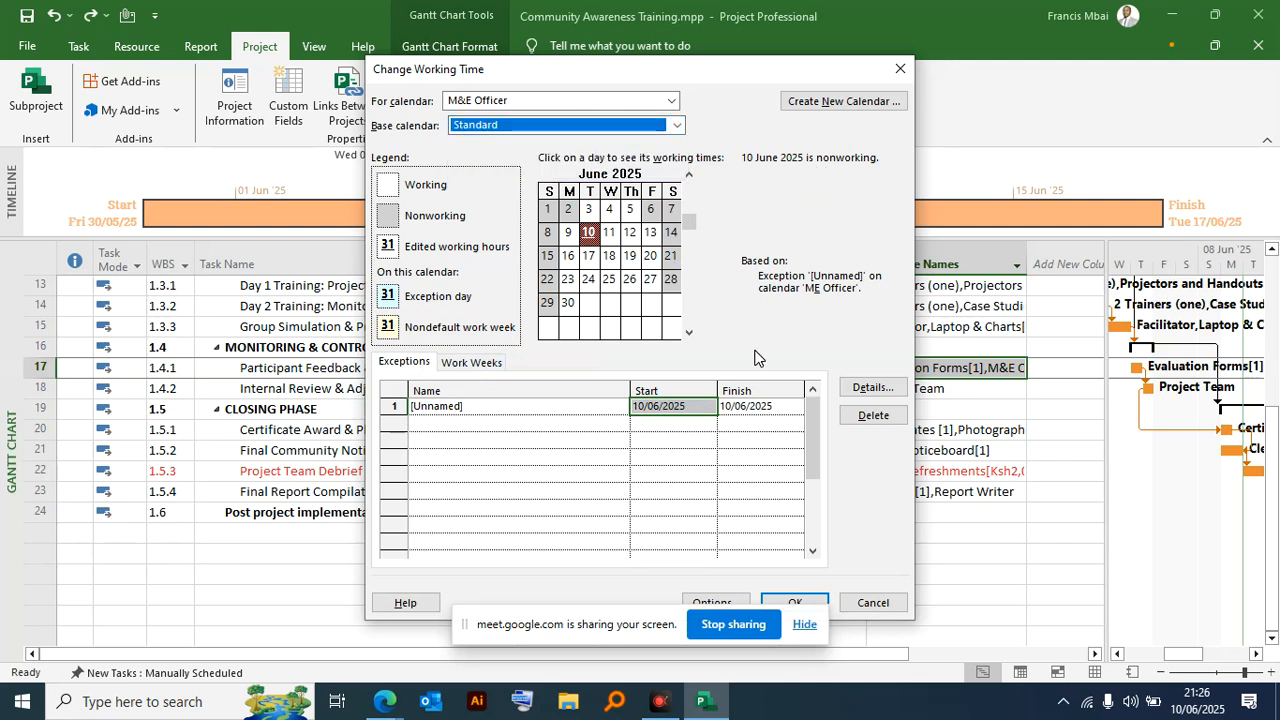
click(514, 405)
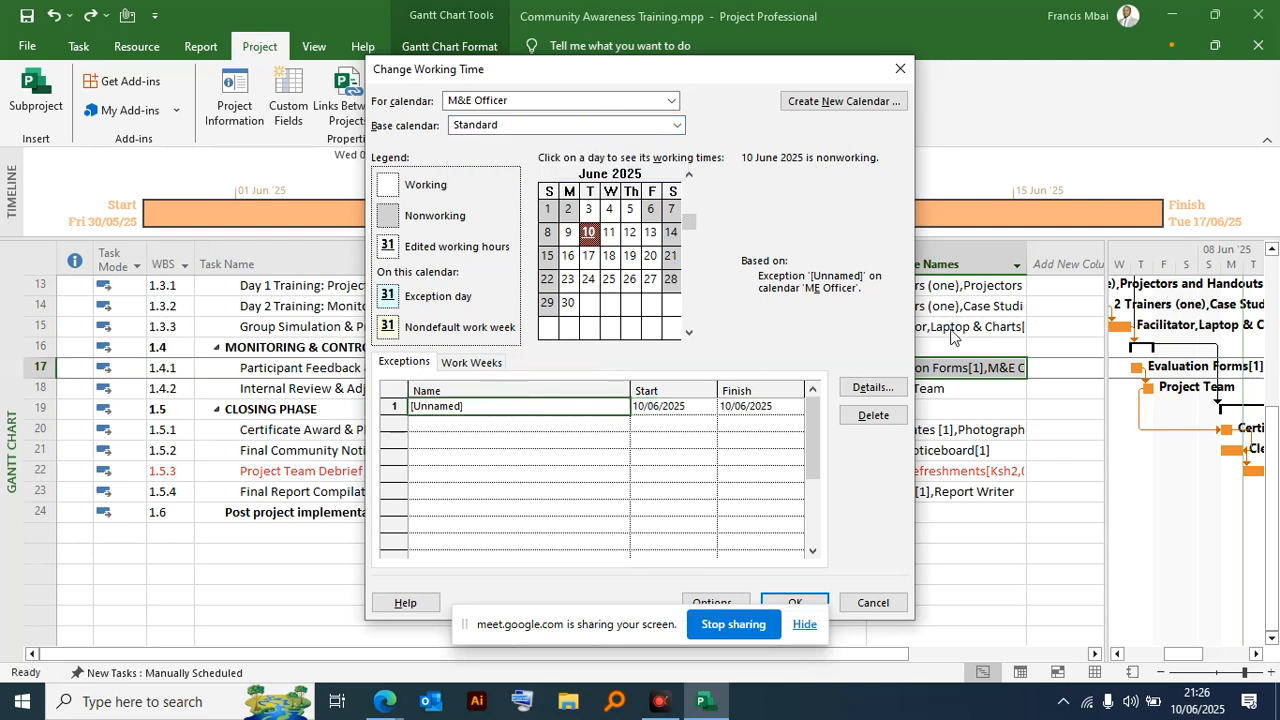
click(871, 603)
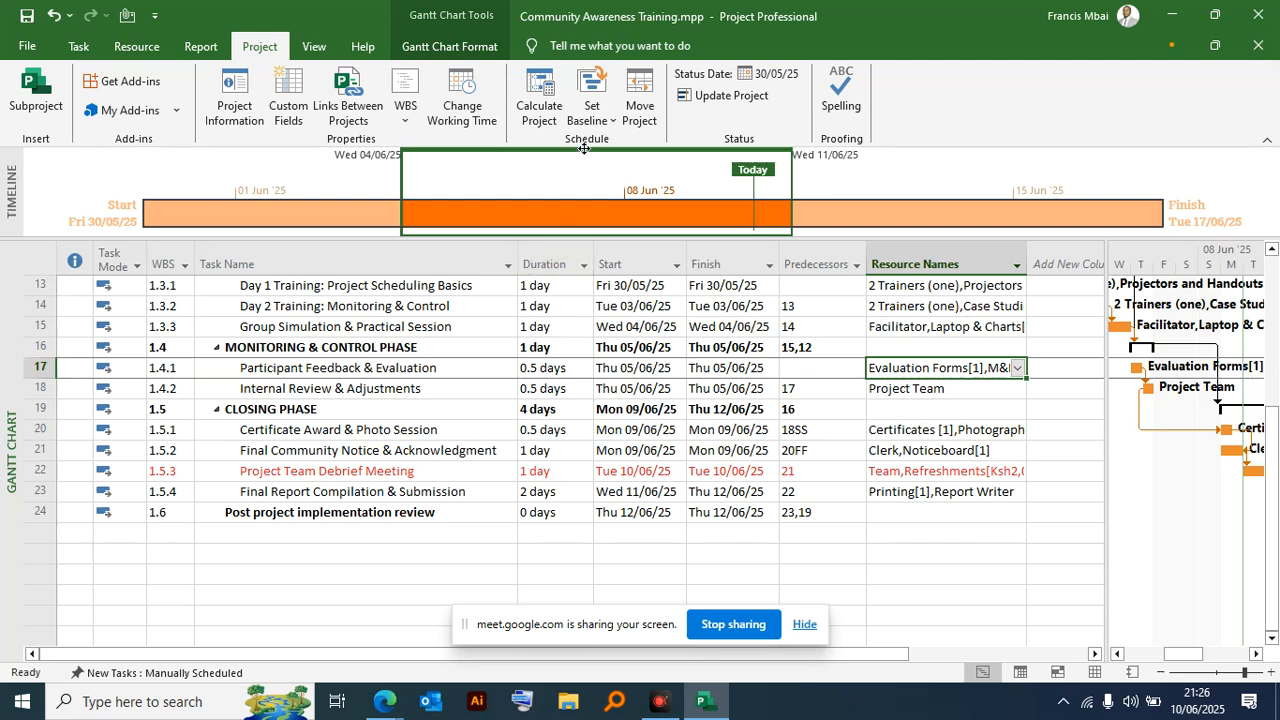
click(463, 98)
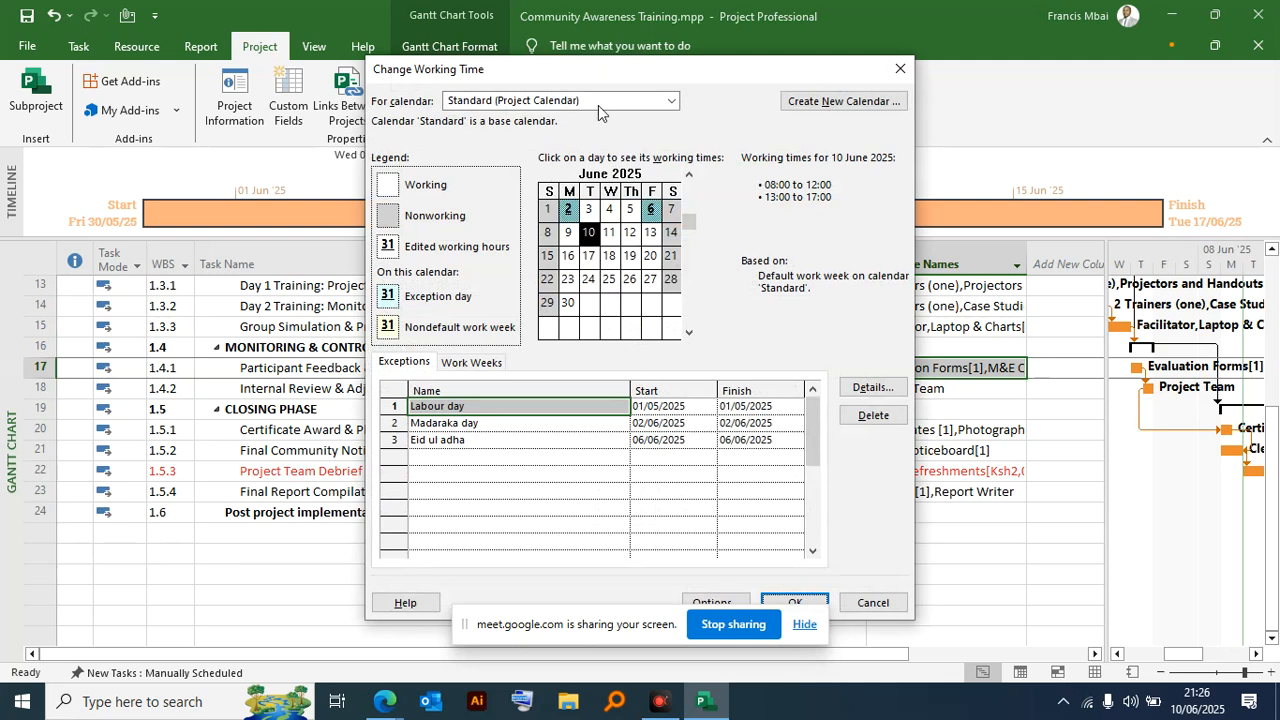
click(585, 108)
click(490, 285)
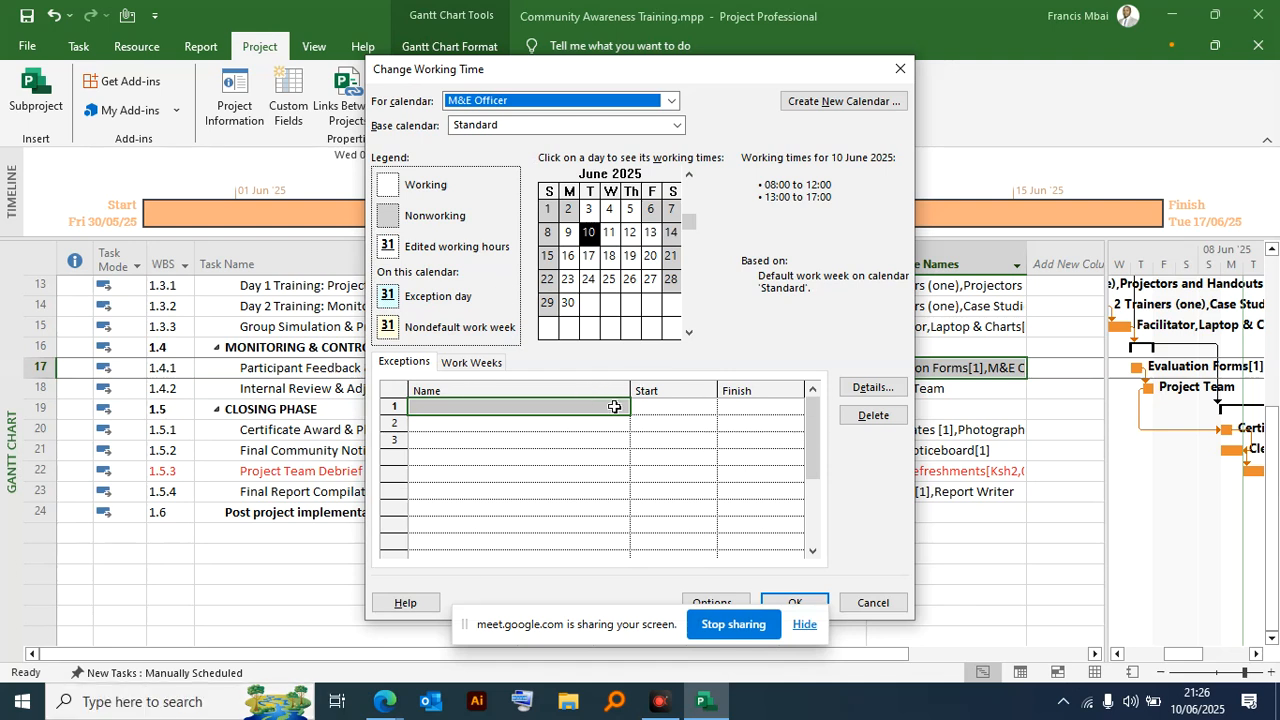
click(663, 405)
click(708, 409)
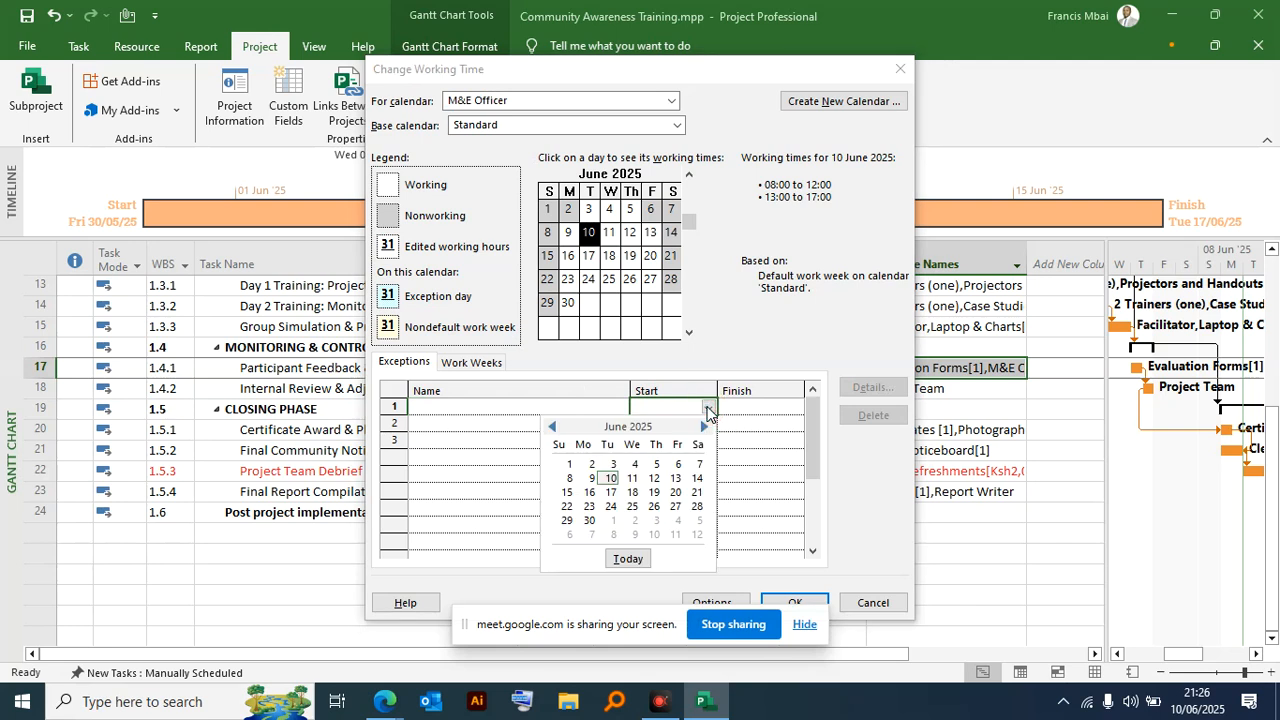
click(656, 464)
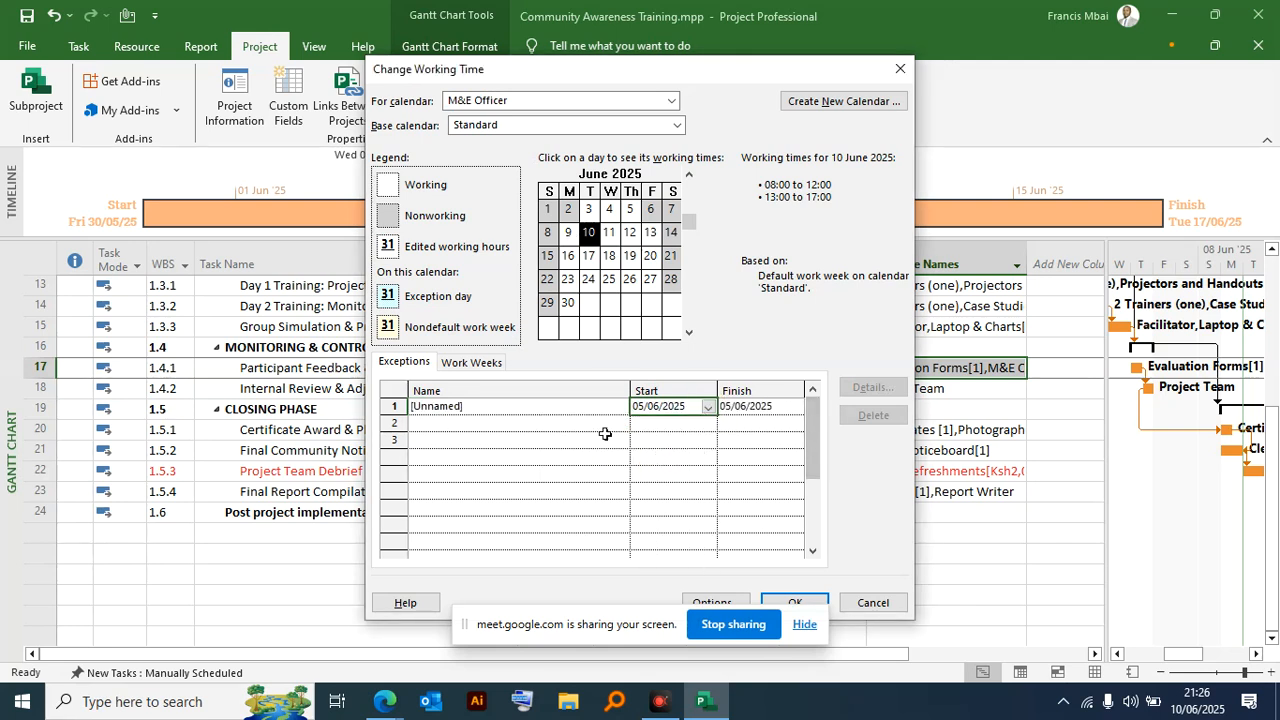
- Name the M&E Officer's exception "M&E will not be available on" and apply it to the schedule
click(536, 410)
click(536, 410)
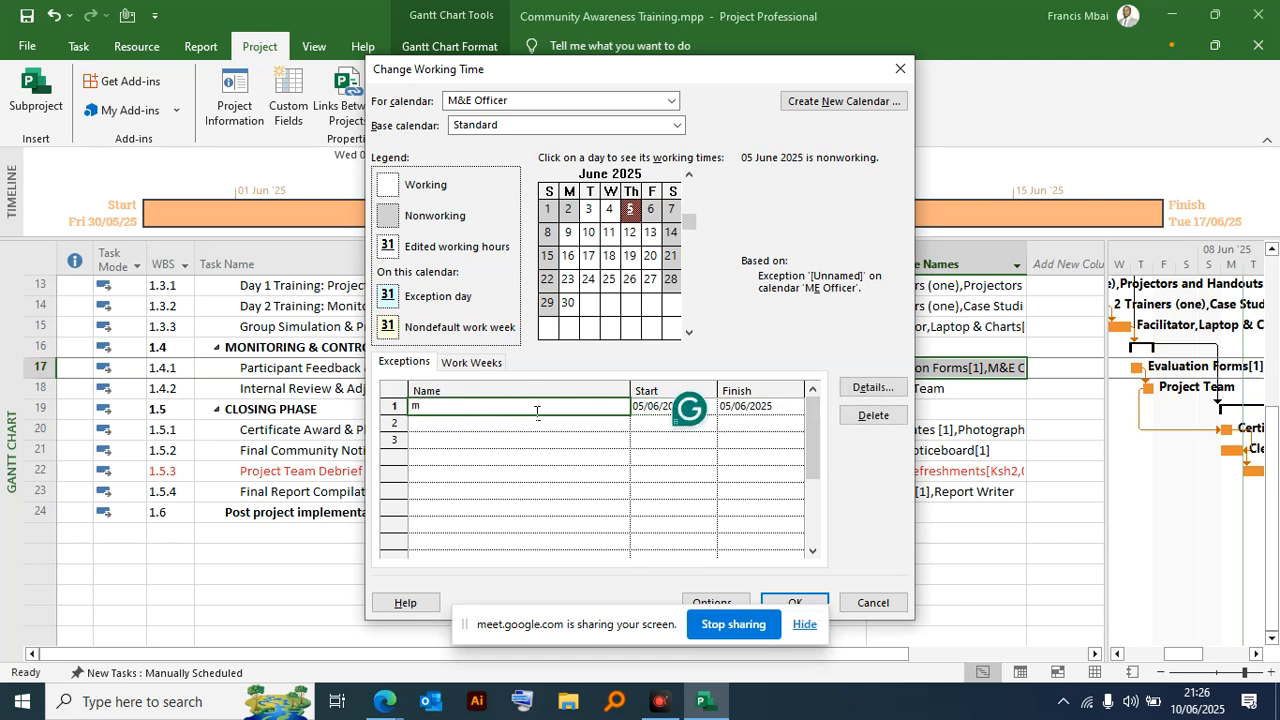
key(BackSpace)
drag(675, 75, 490, 26)
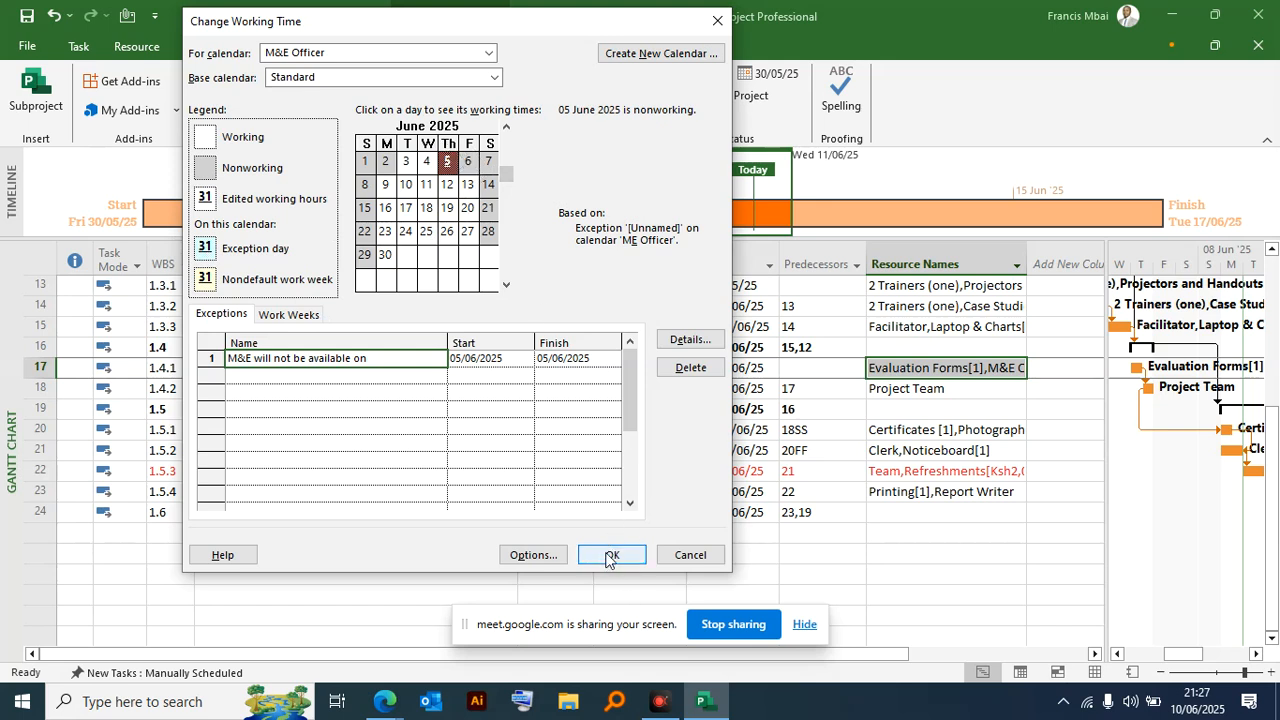
drag(388, 24, 948, 446)
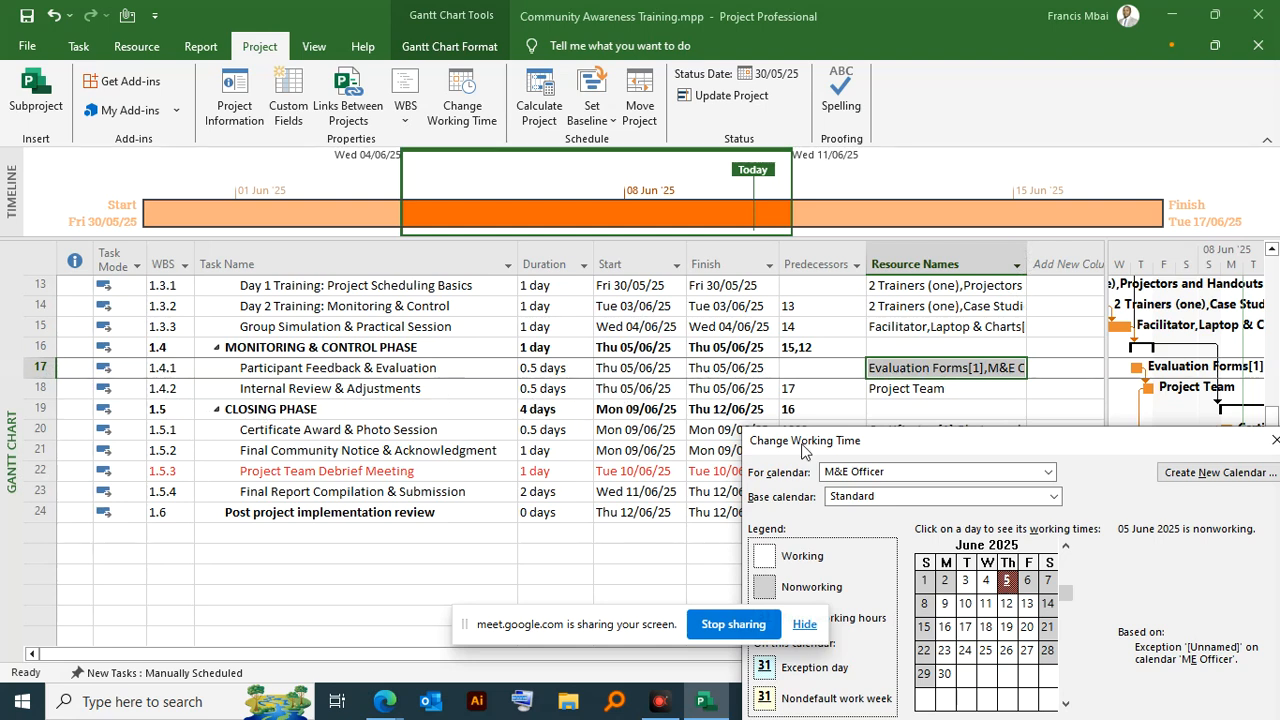
drag(800, 447, 126, 22)
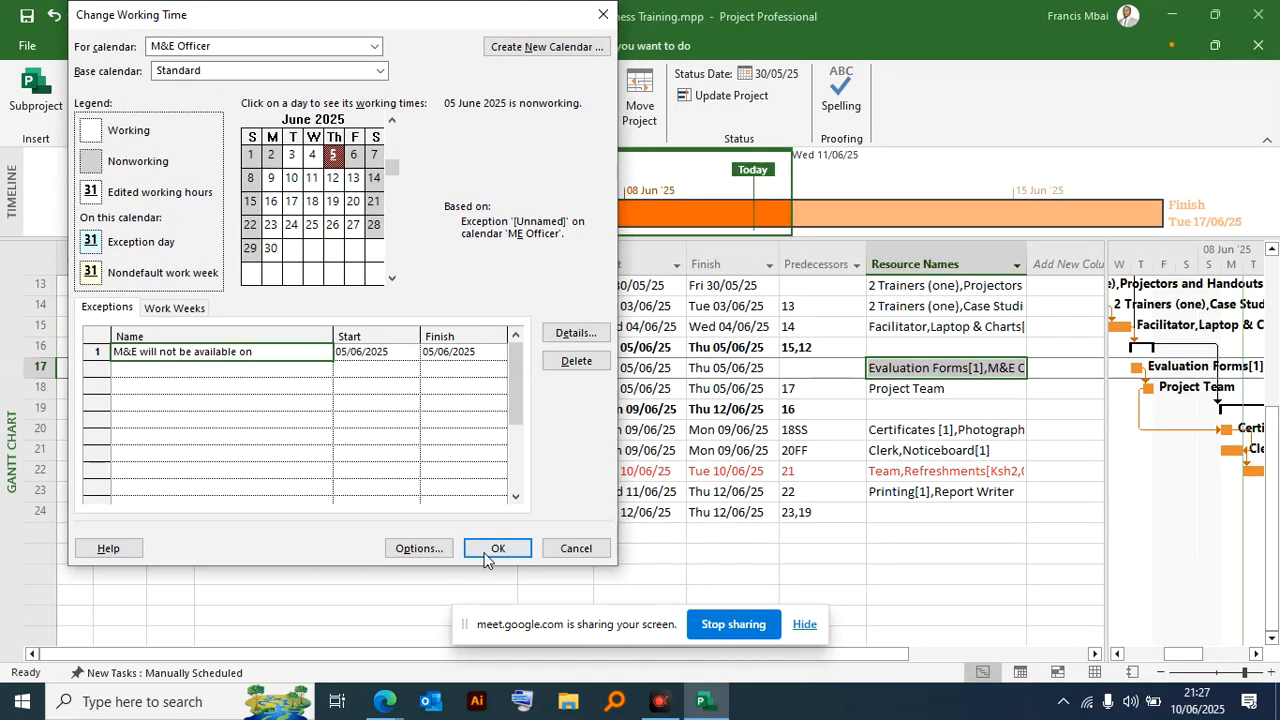
click(483, 550)
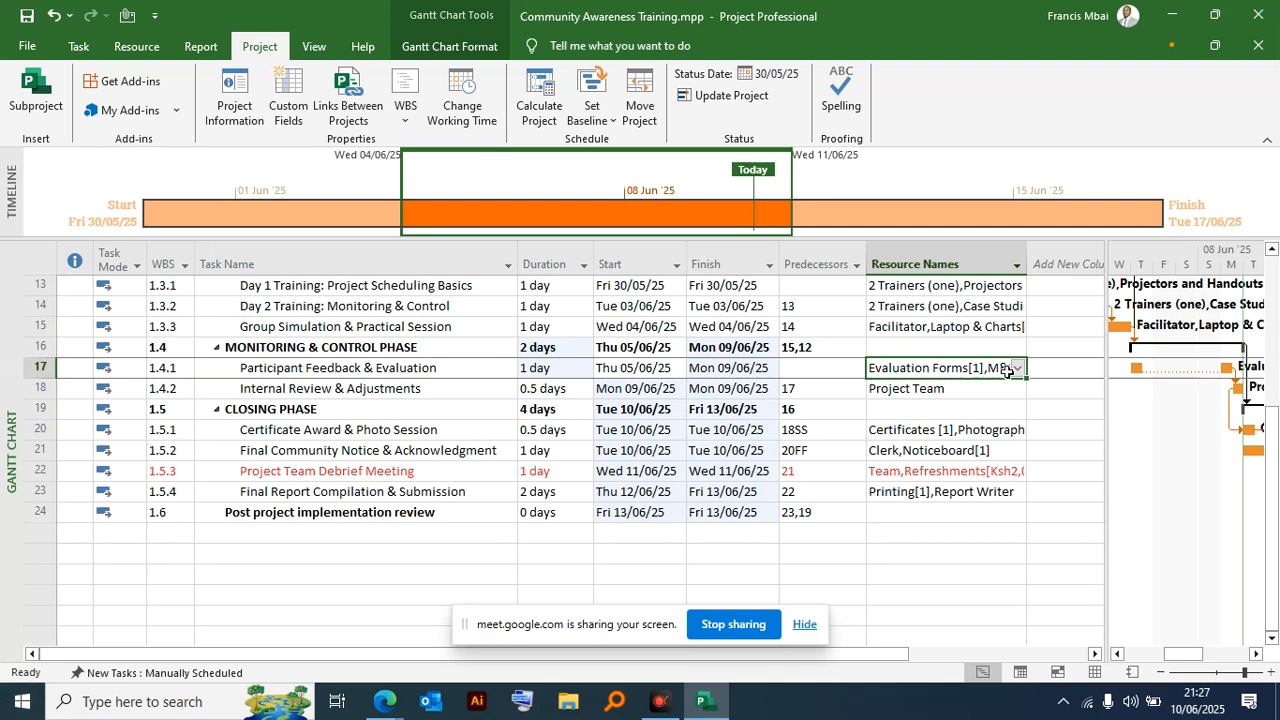
drag(1027, 259, 1089, 259)
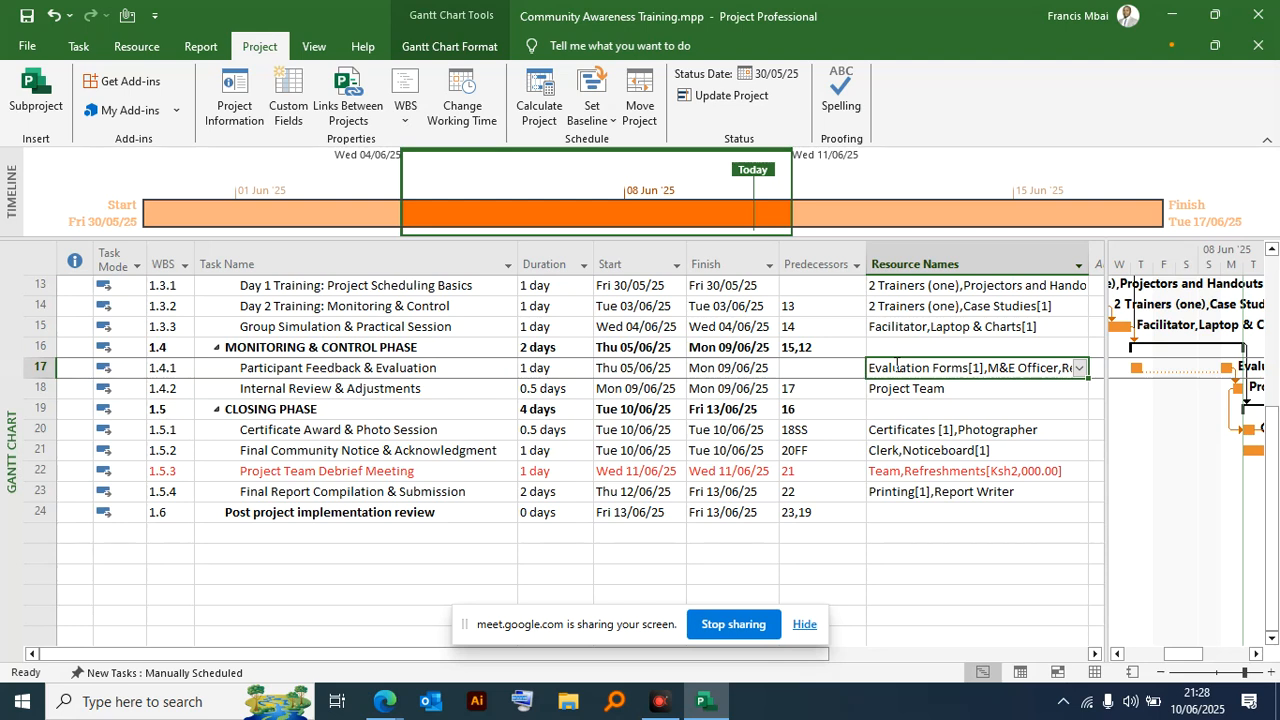
key(ctrl+z)
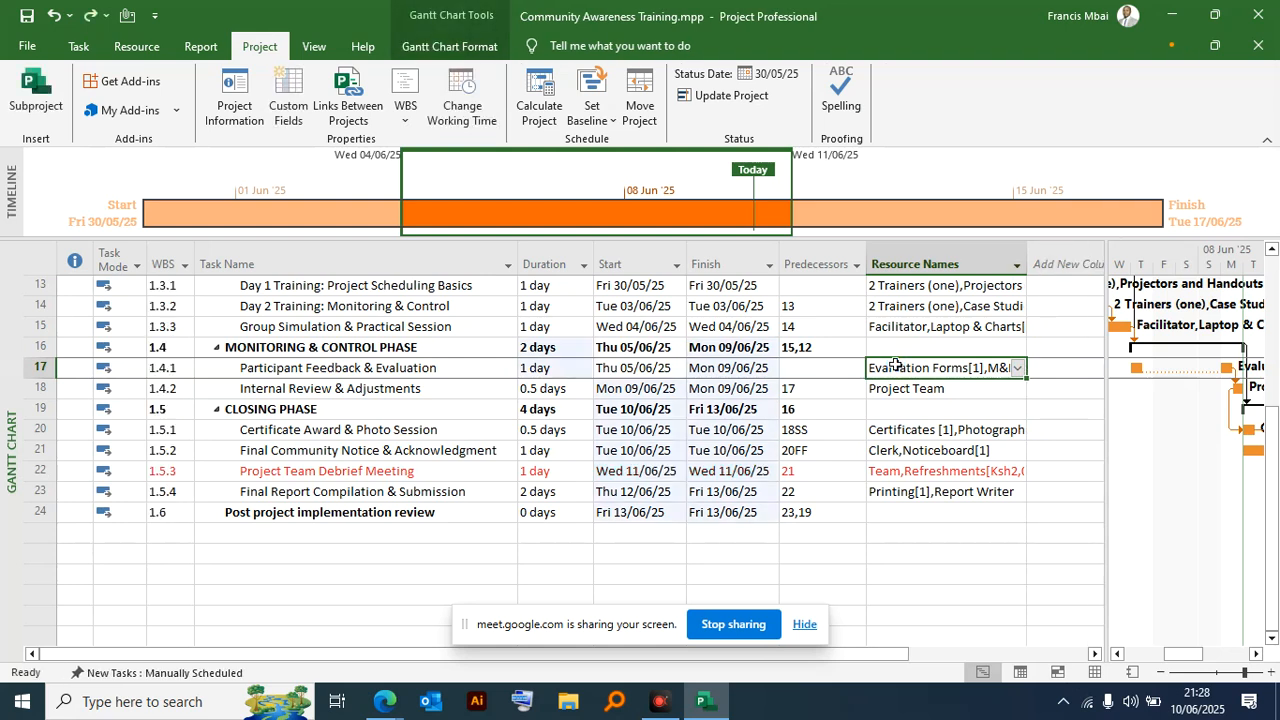
key(ctrl+z)
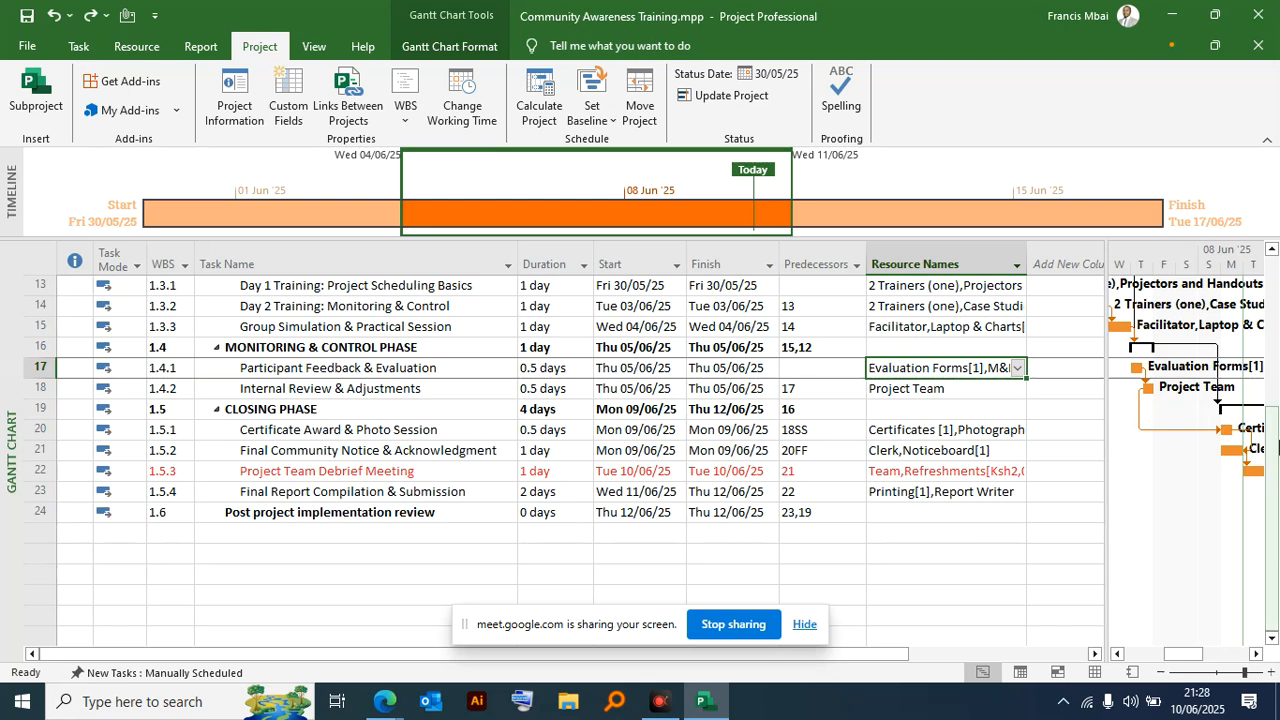
- Examine the M&E Officer's working time settings and the options for creating a new base calendar from a copy of Standard
click(460, 95)
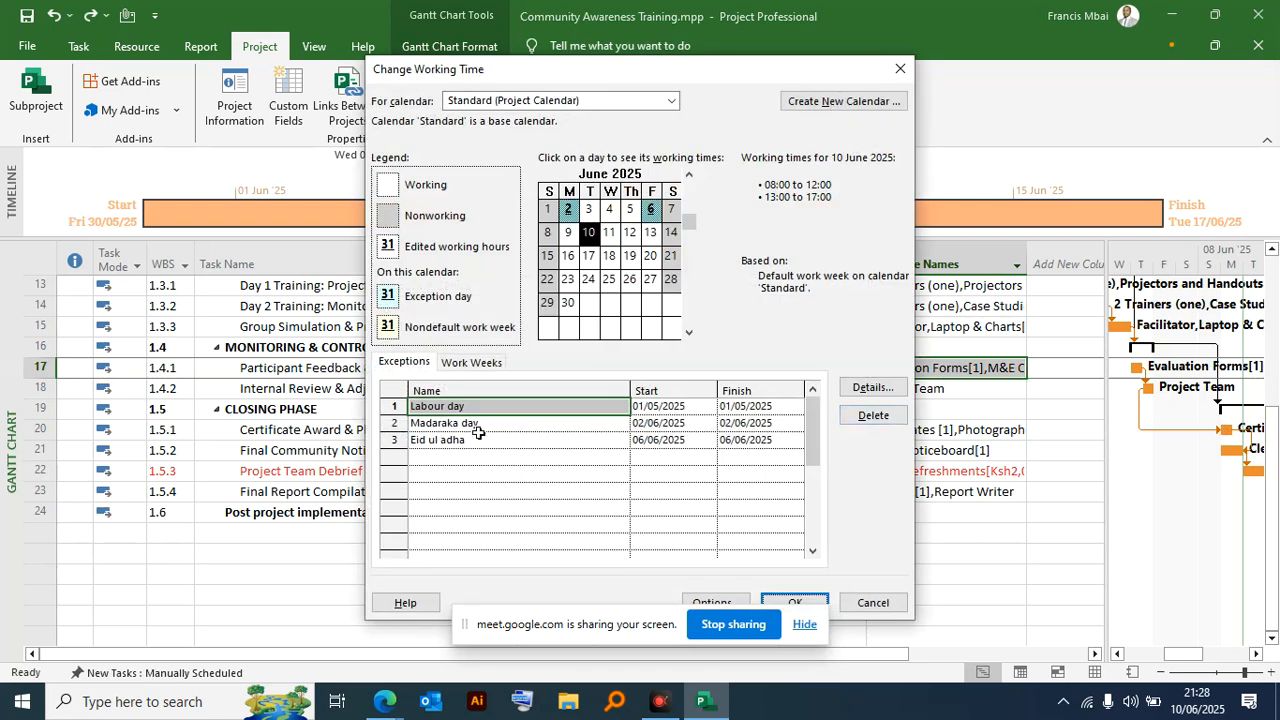
click(671, 100)
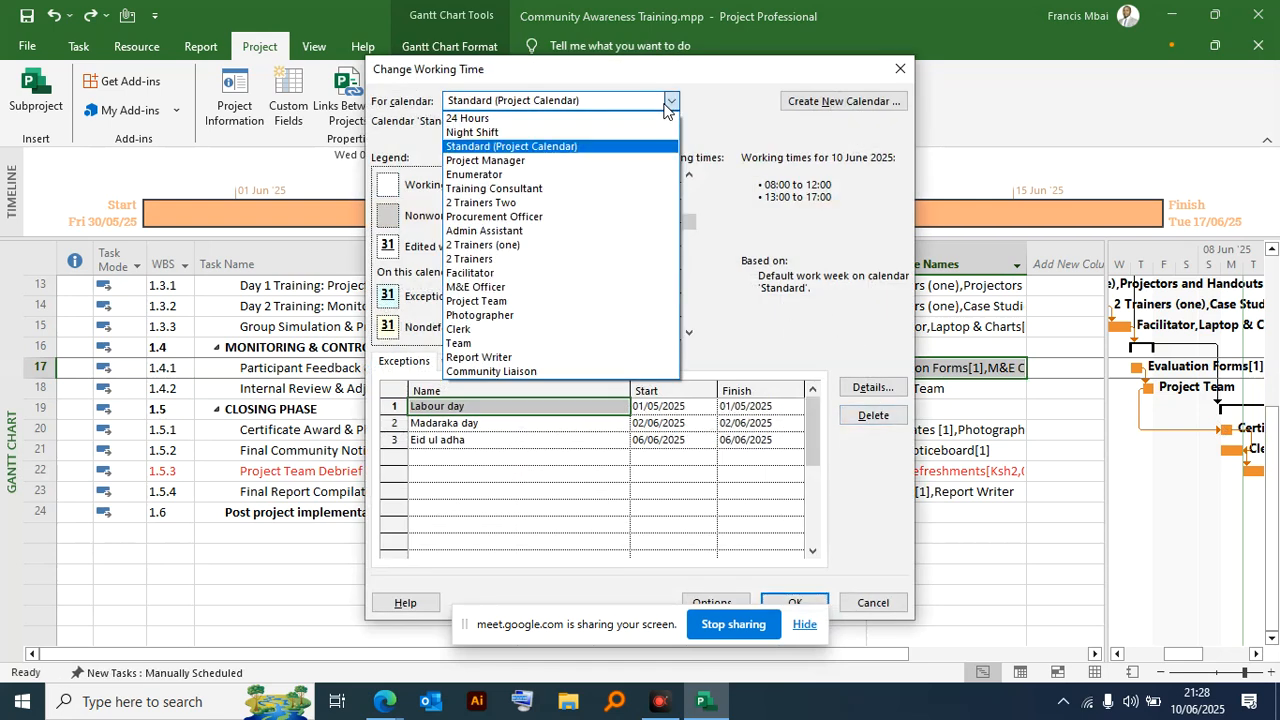
click(505, 287)
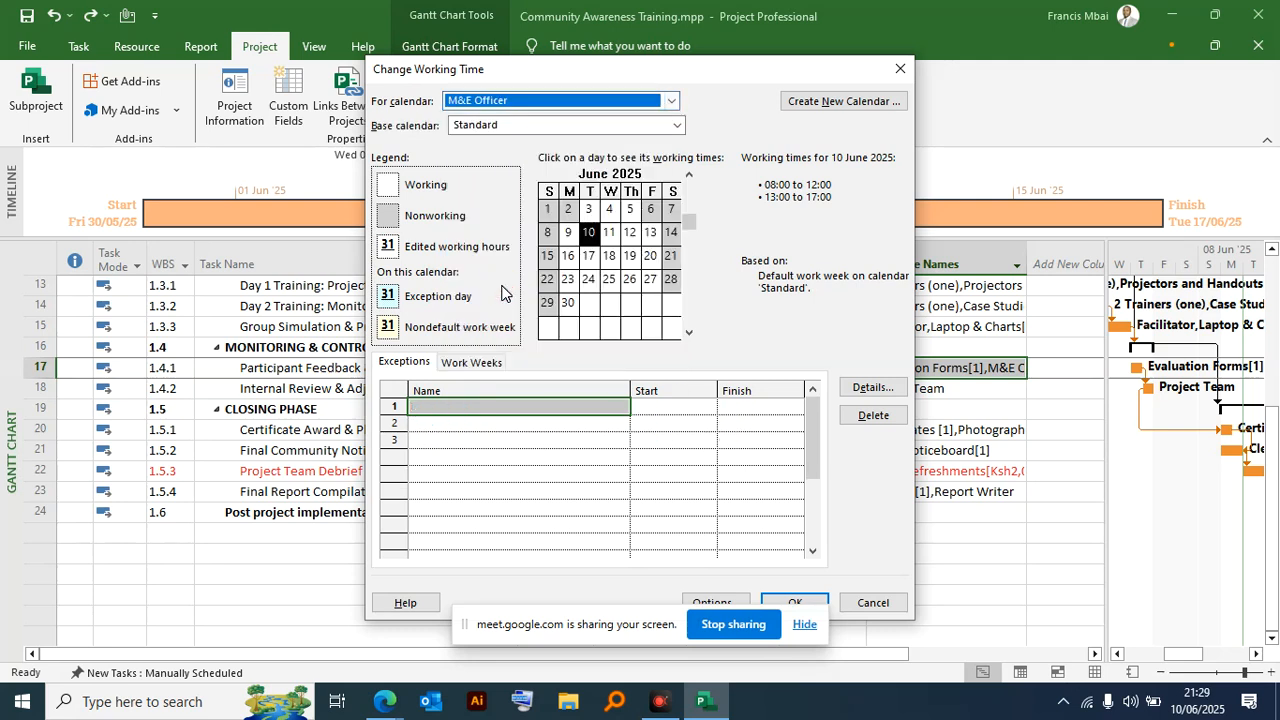
click(832, 101)
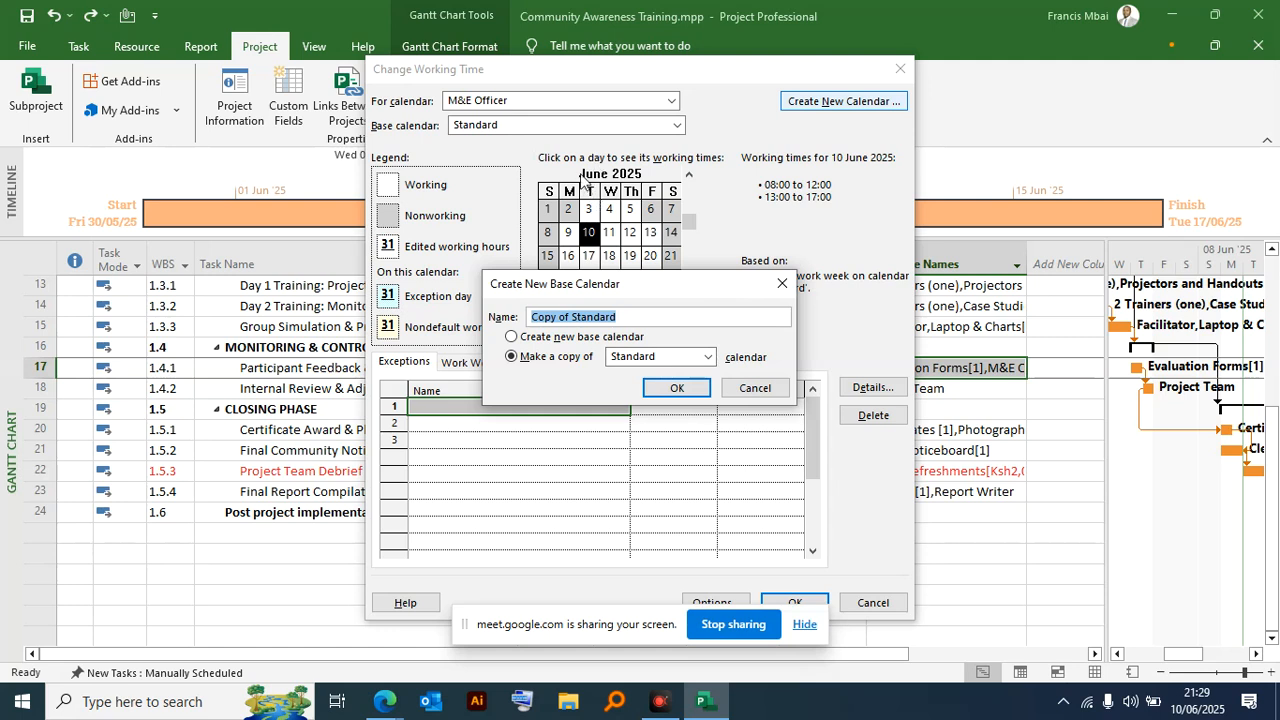
click(630, 318)
drag(631, 318, 294, 304)
drag(576, 318, 457, 322)
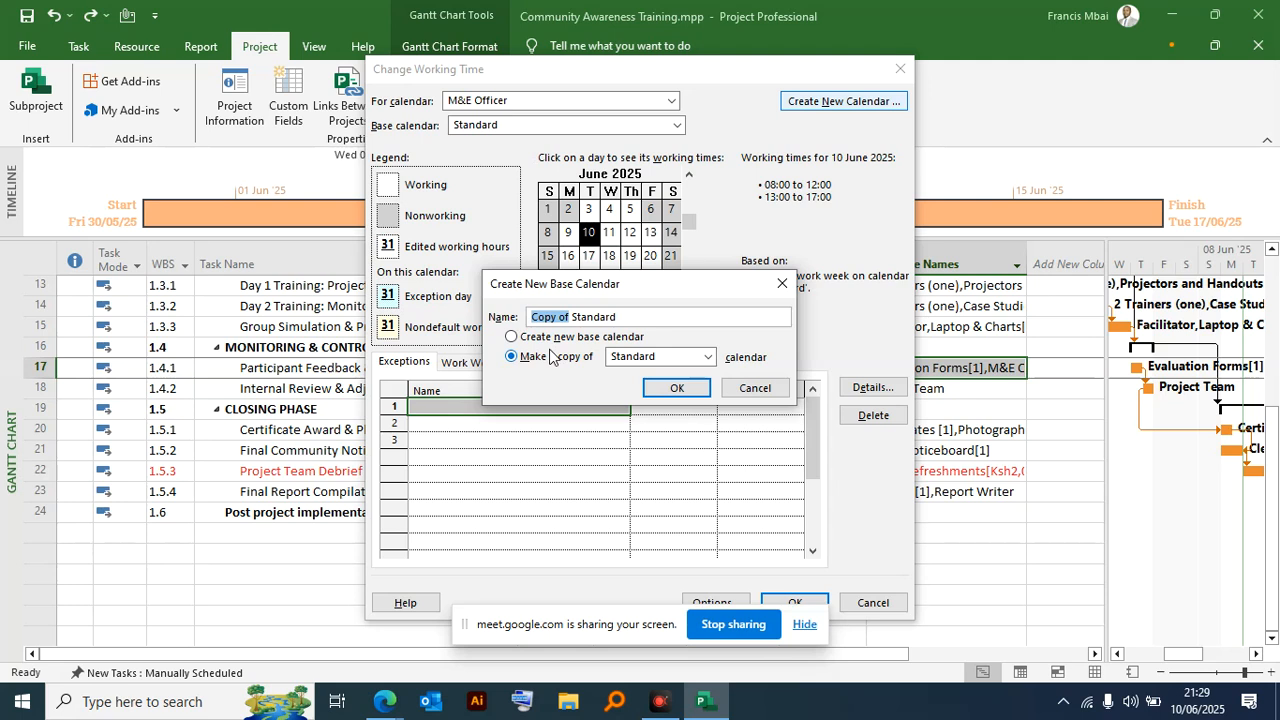
click(782, 284)
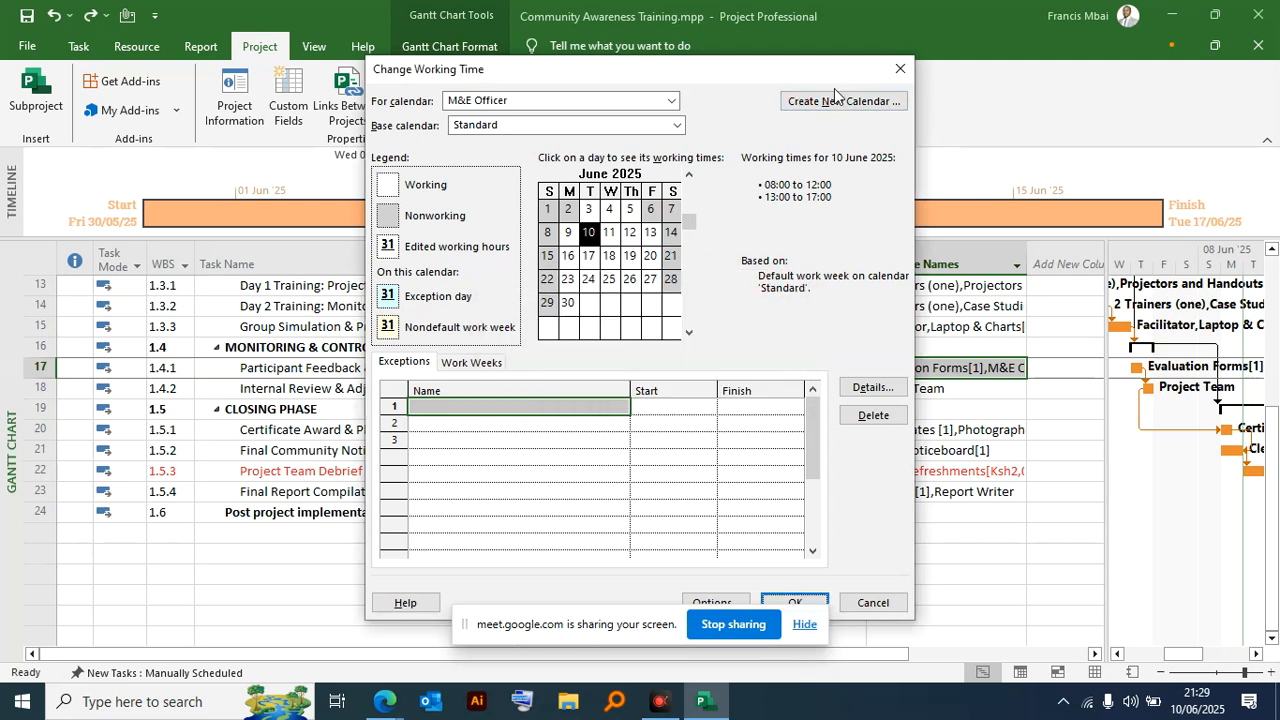
click(671, 100)
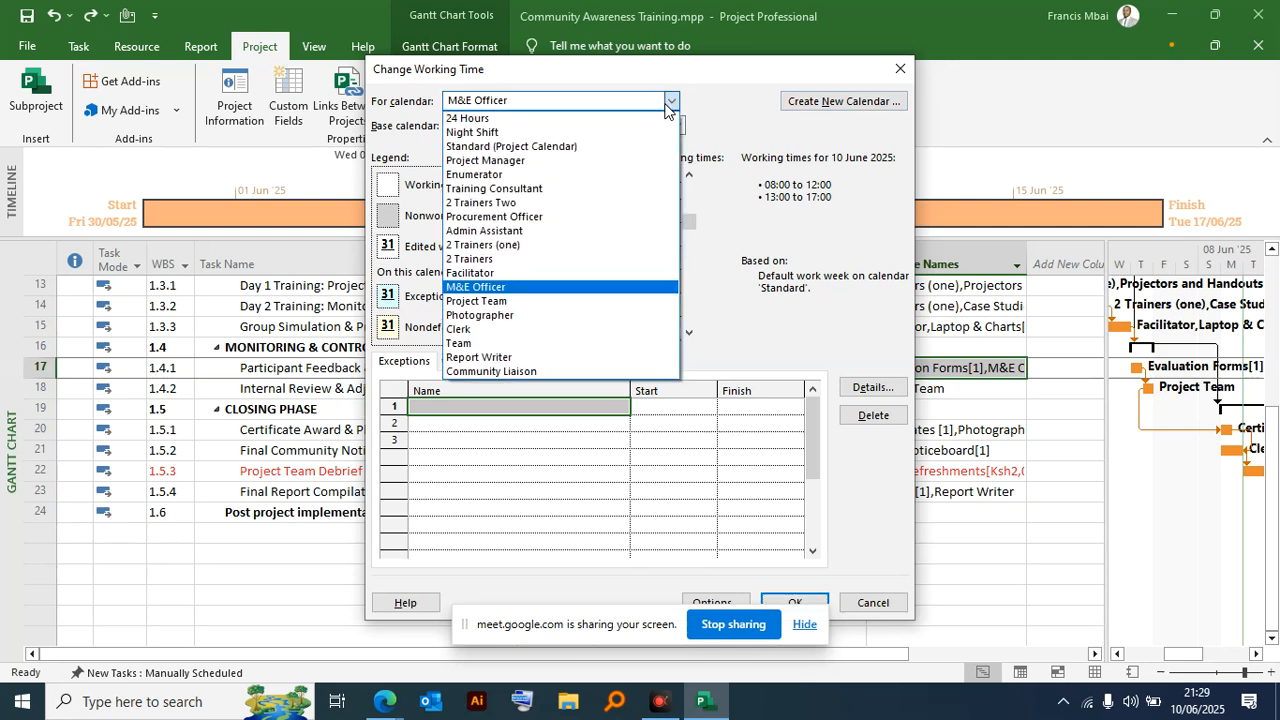
click(542, 148)
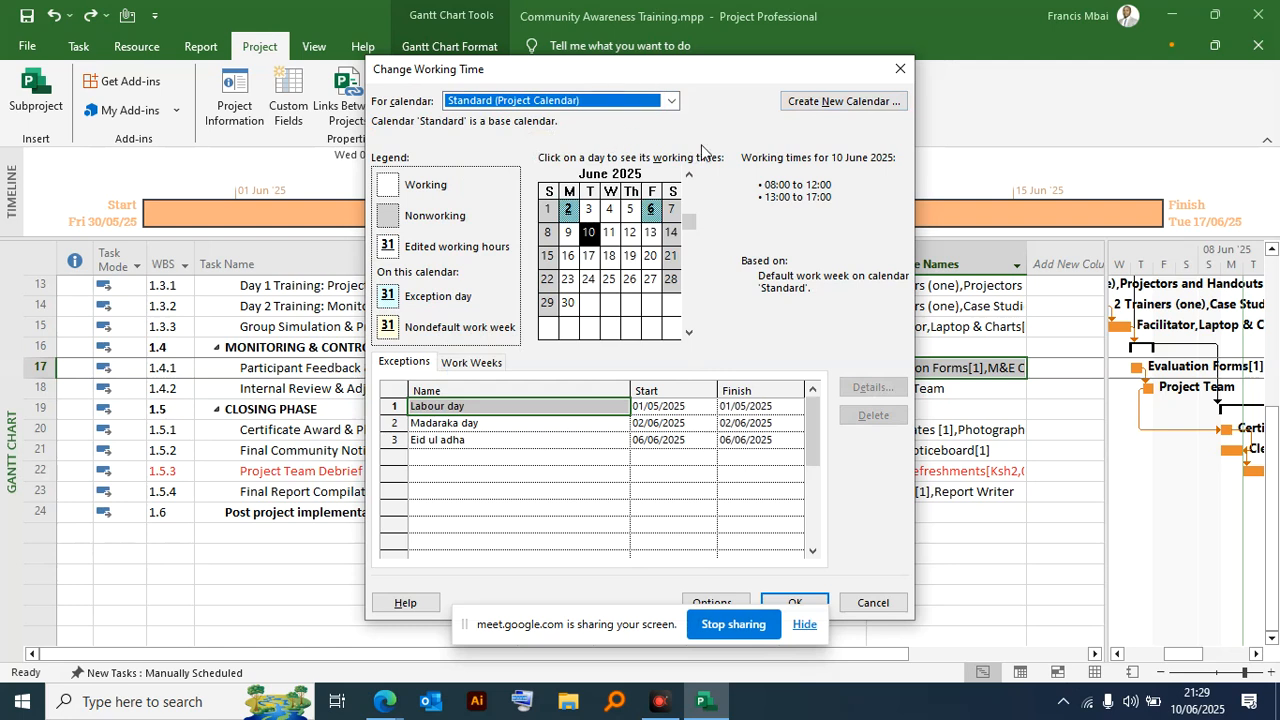
click(876, 601)
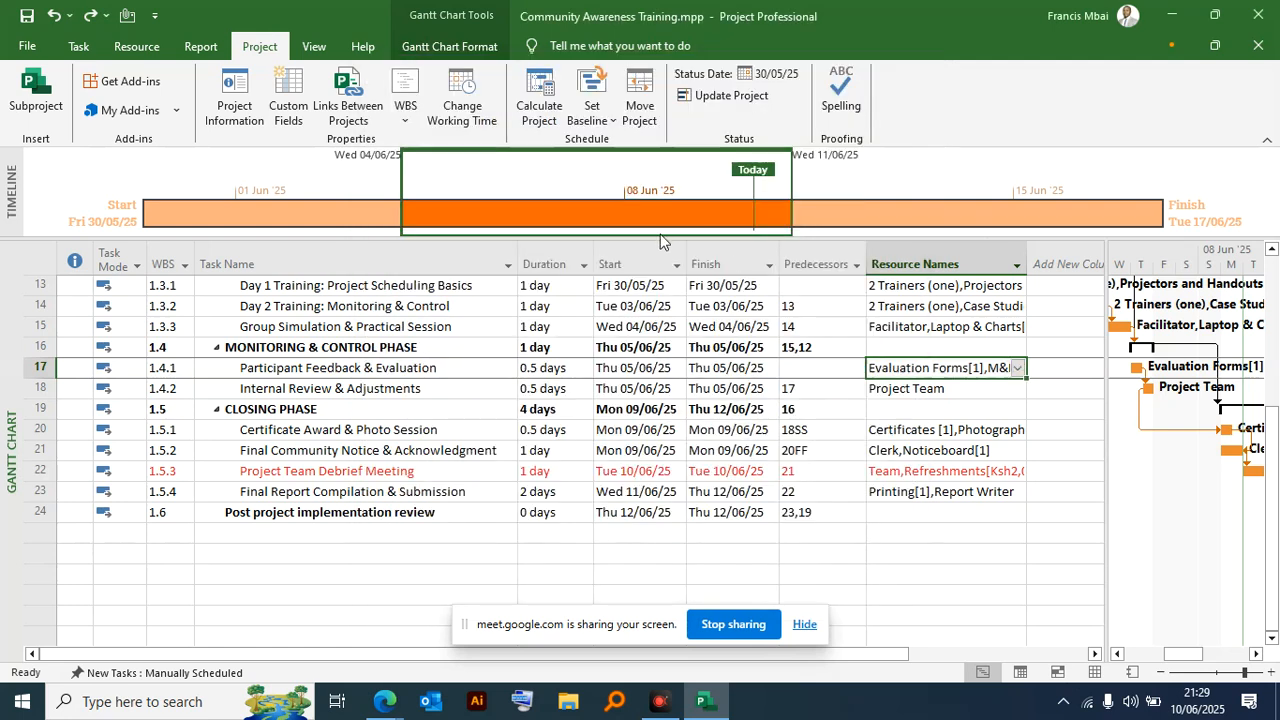
- Try to create a new base calendar from scratch with the name "Calendar 1-M&E"
click(476, 118)
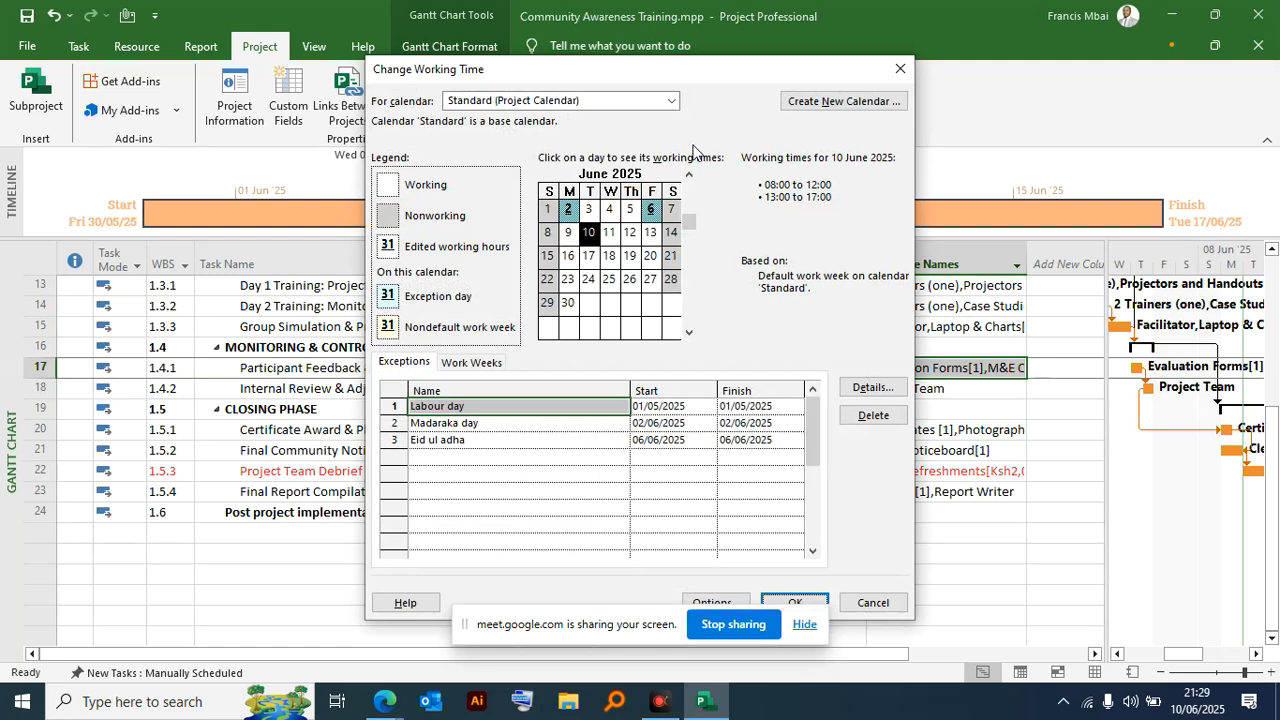
click(843, 103)
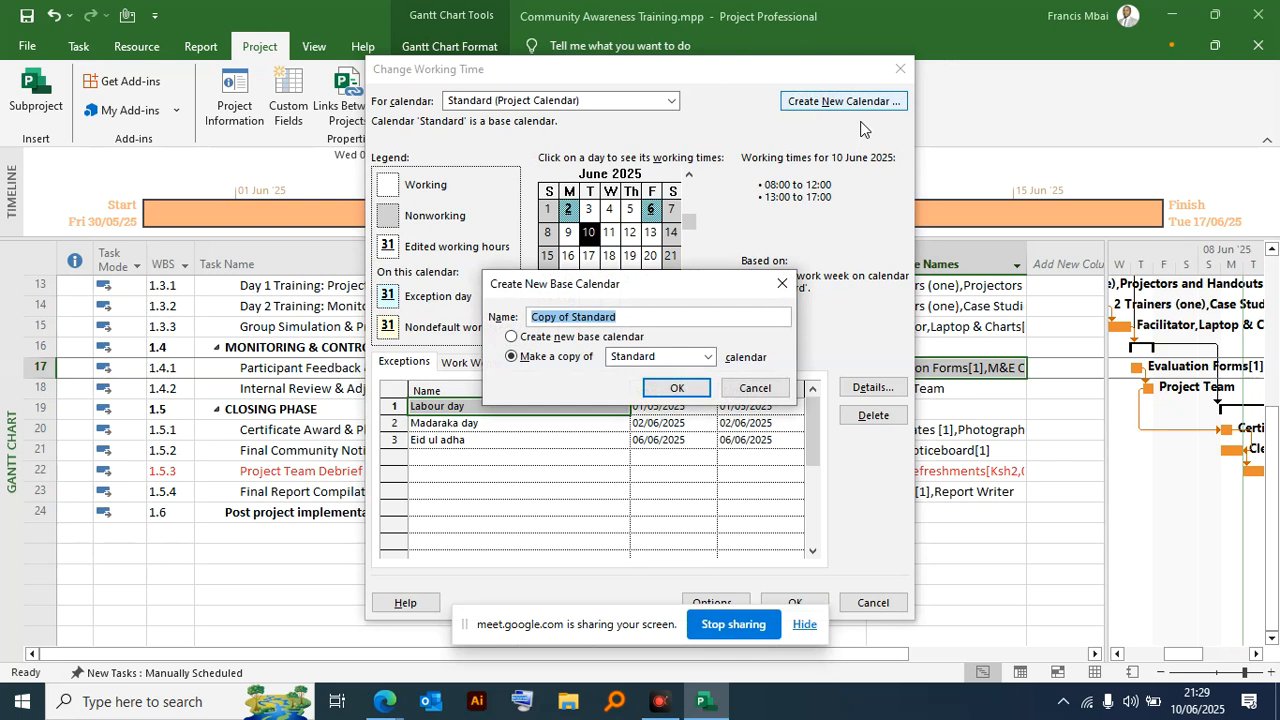
click(511, 338)
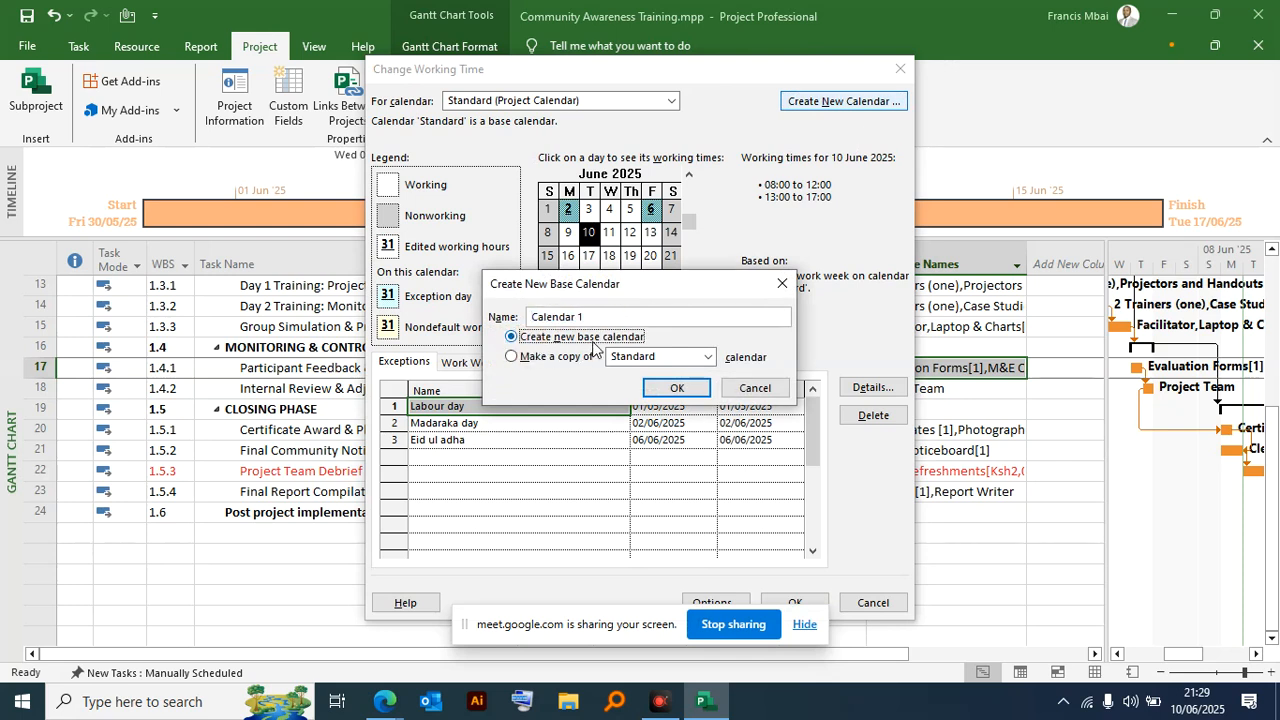
click(590, 316)
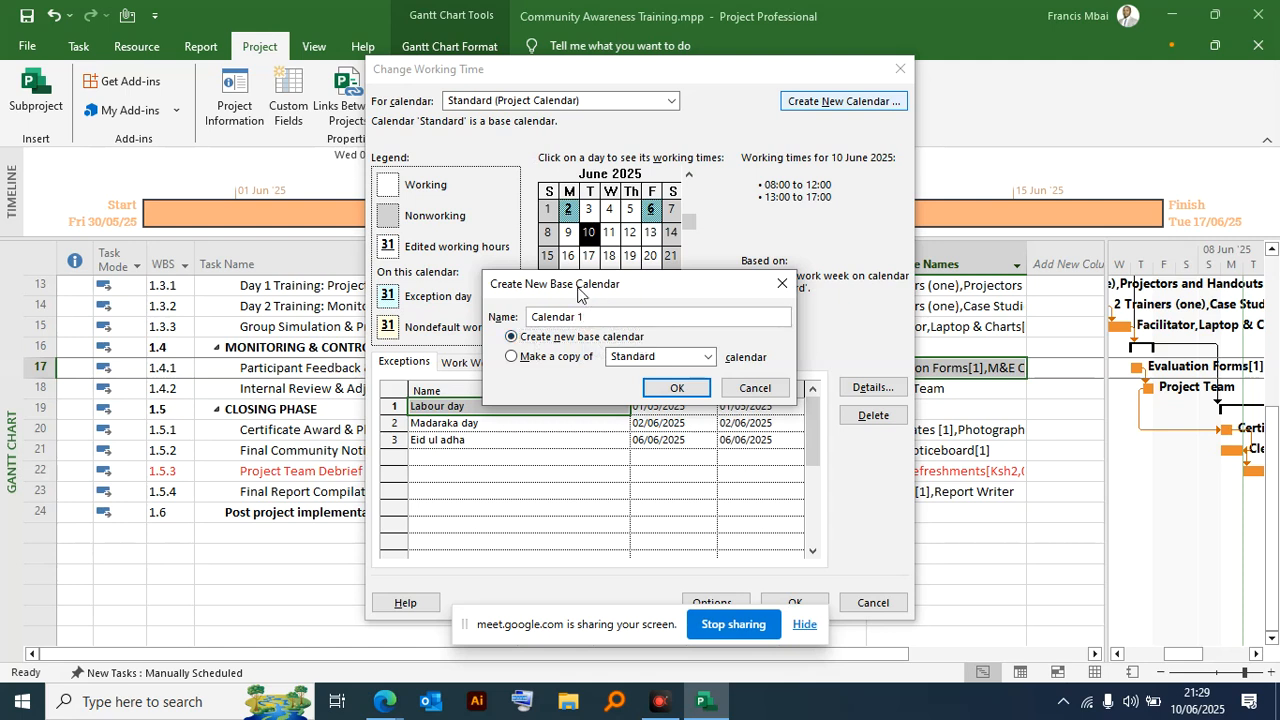
text(-M&E)
click(678, 388)
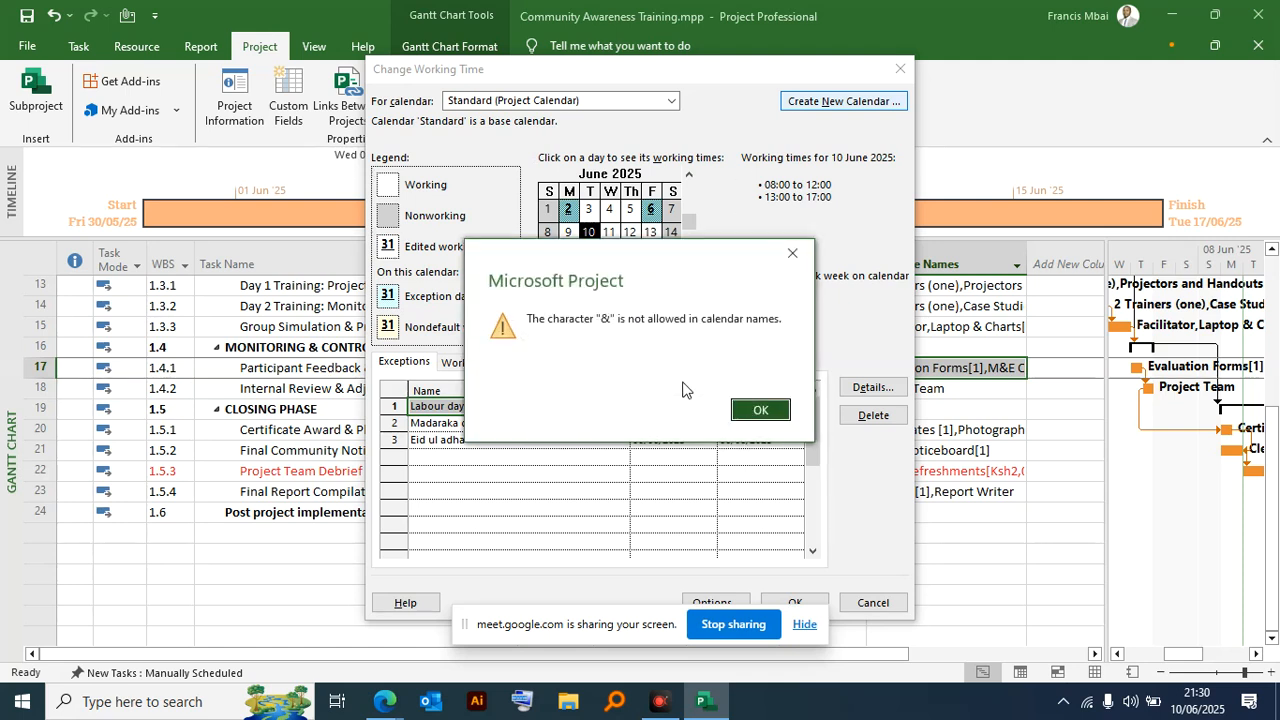
- Change the new base calendar's name to "Calendar 1-M and E" and create it
click(757, 409)
drag(604, 319, 597, 318)
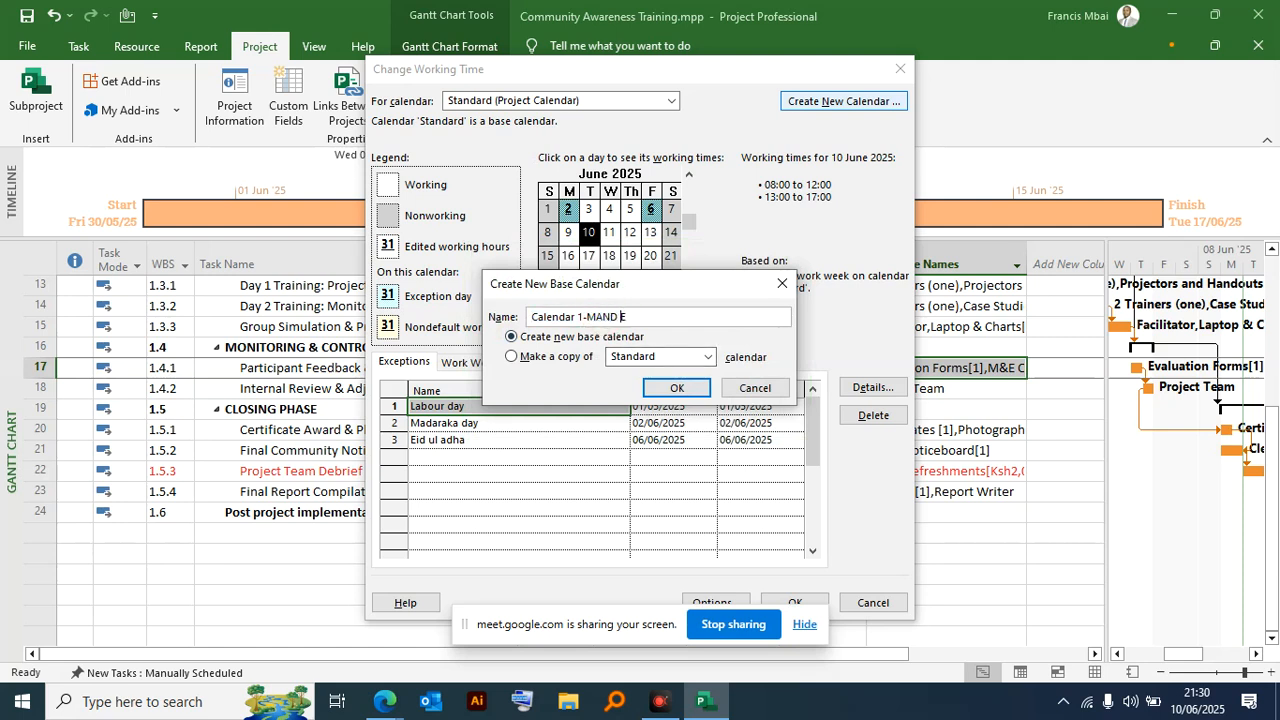
key(BackSpace)
text(and)
click(655, 358)
click(690, 355)
click(679, 389)
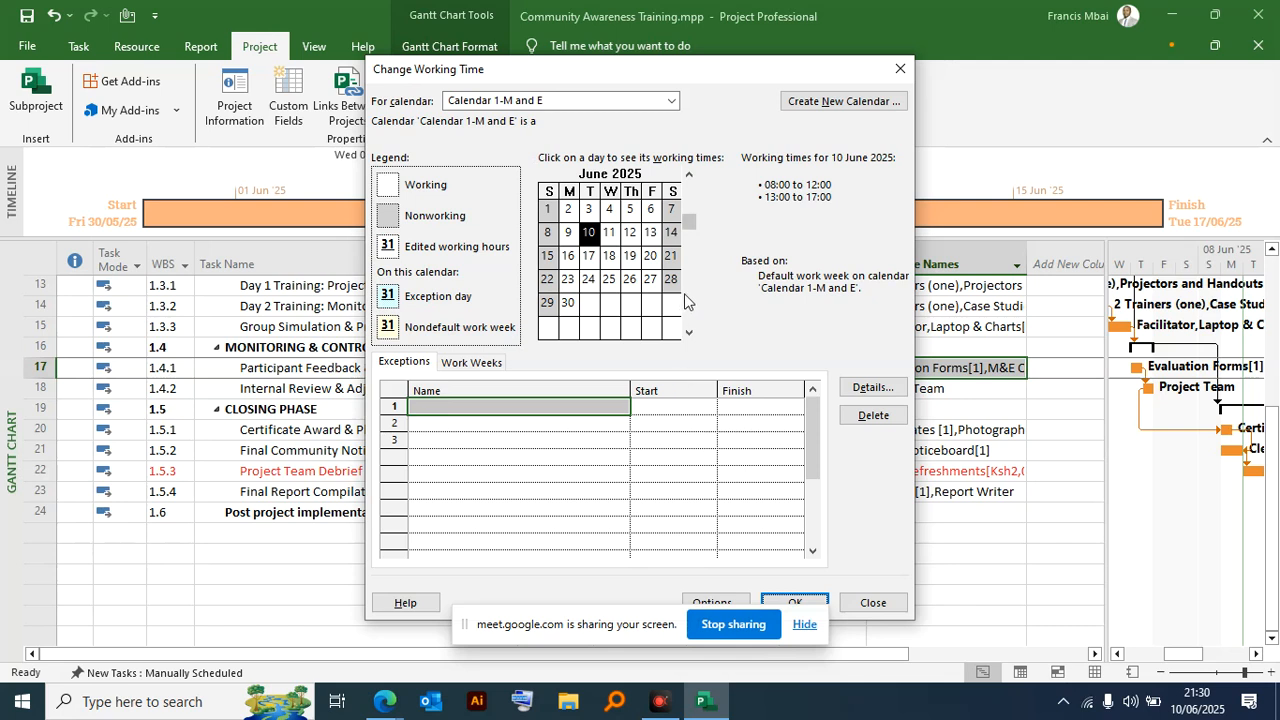
- Add a work week named "M&e Availability" below the default one in Calendar 1-M and E
click(490, 362)
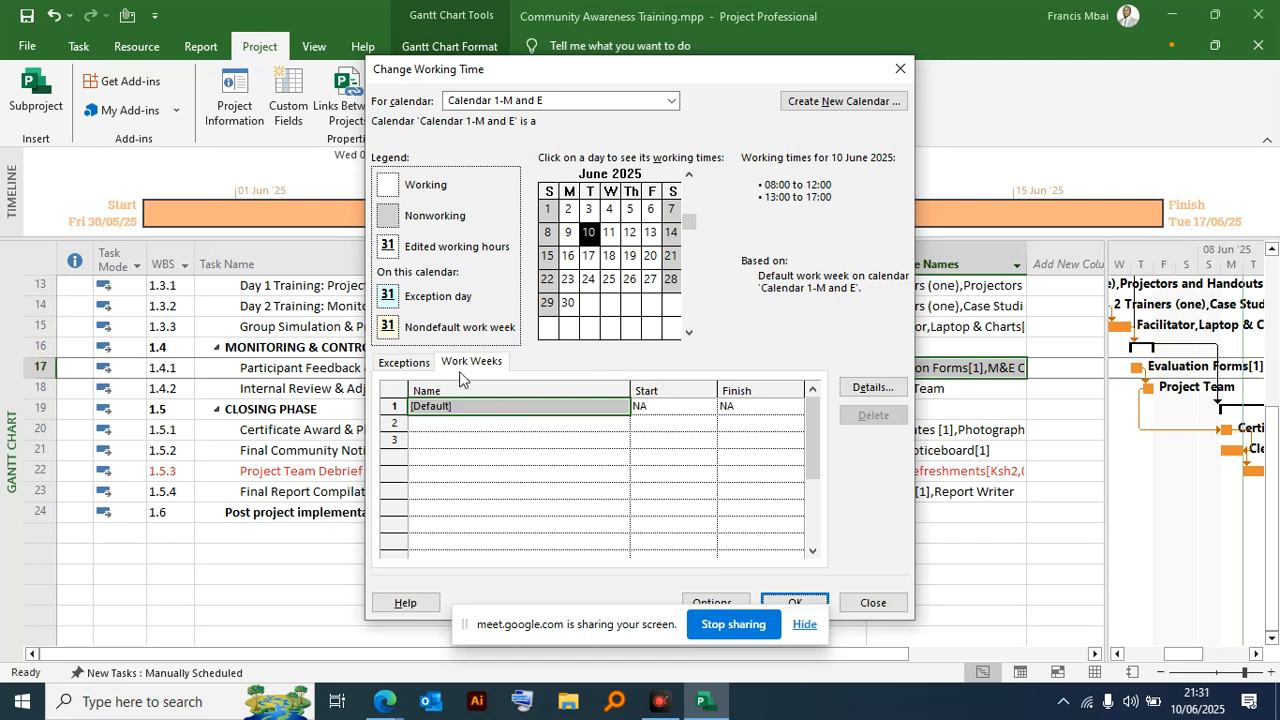
click(475, 422)
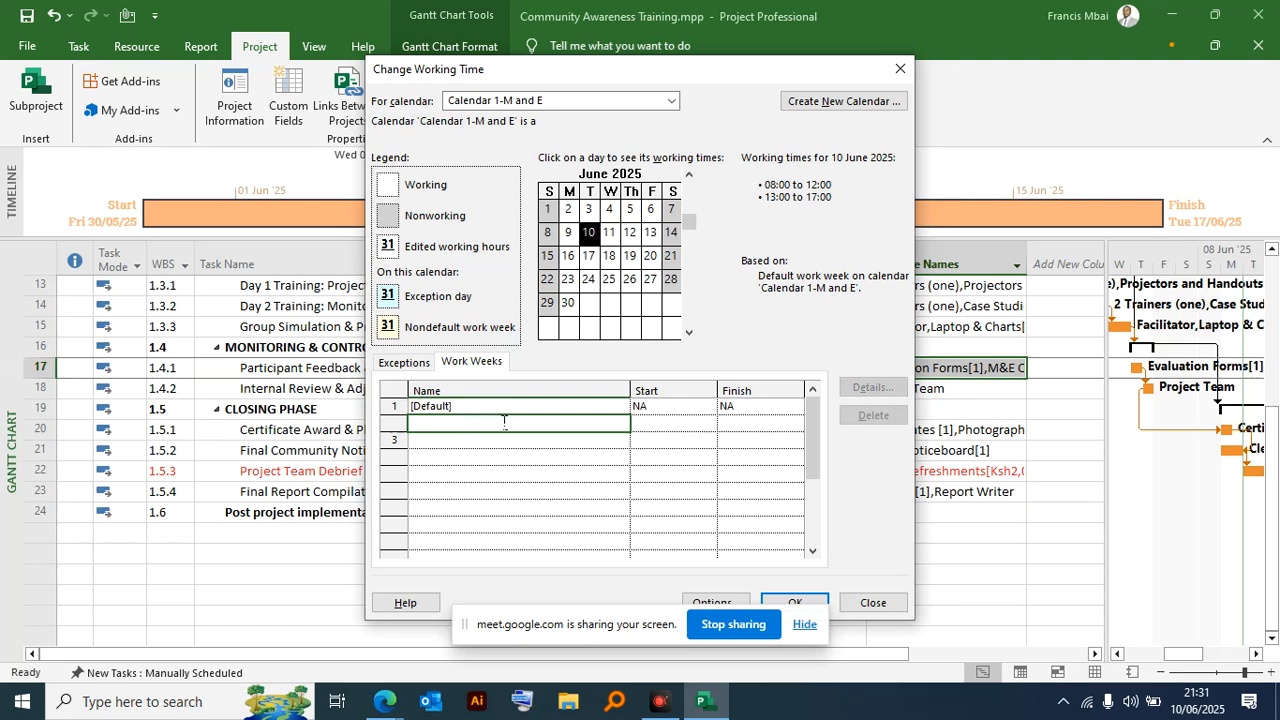
text(mo)
key(BackSpace)
key(BackSpace)
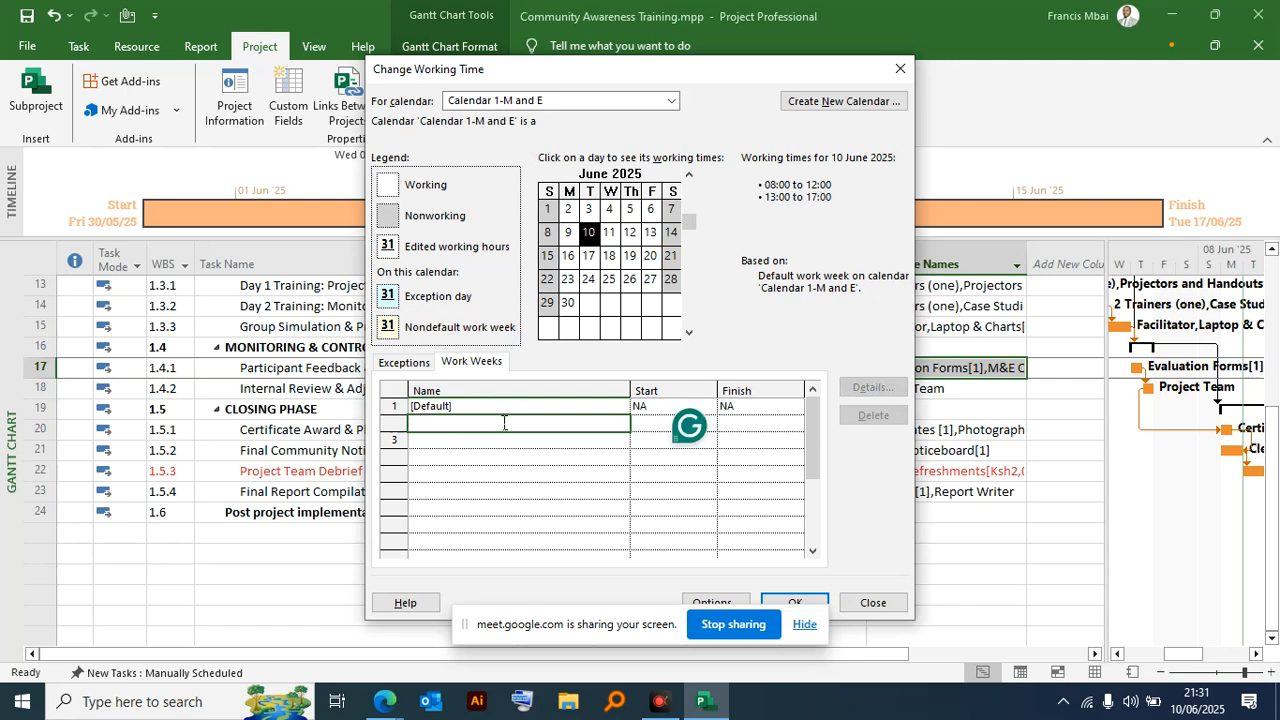
text(M&e Availabilit)
text(y)
- Set the M&e Availability work week to start on 17/06/2025 and save the calendar changes
click(656, 424)
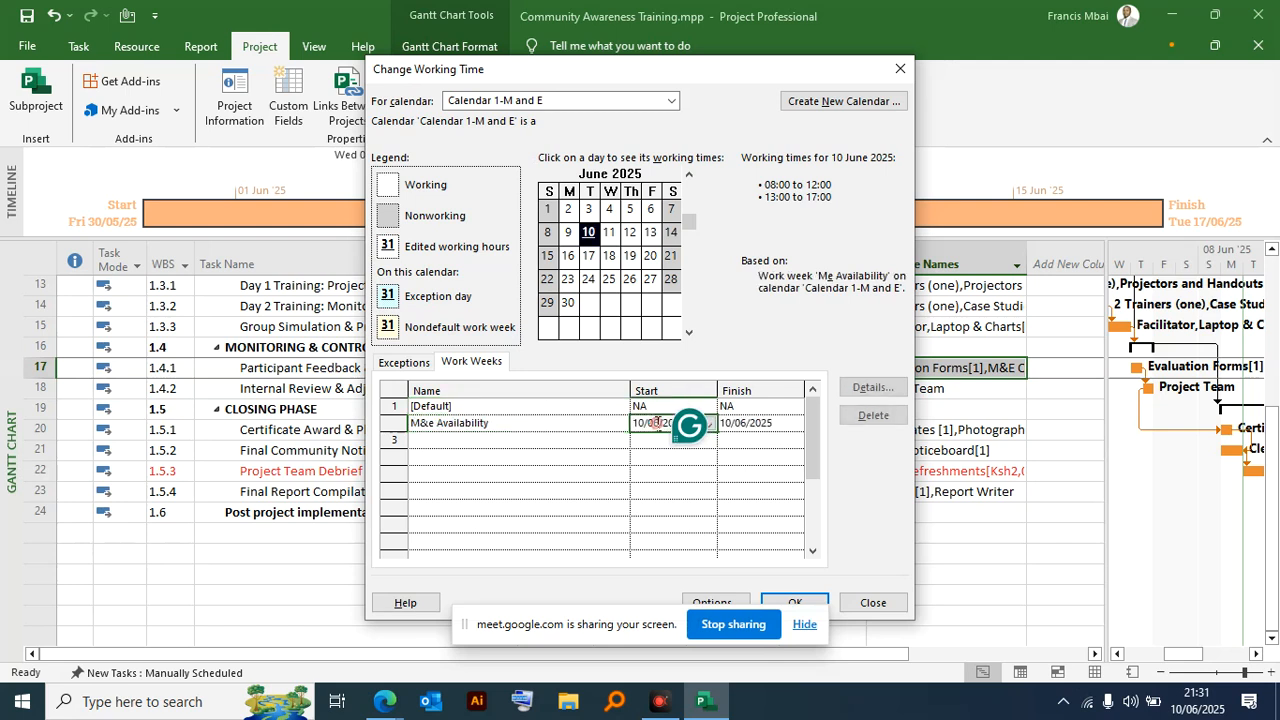
click(705, 428)
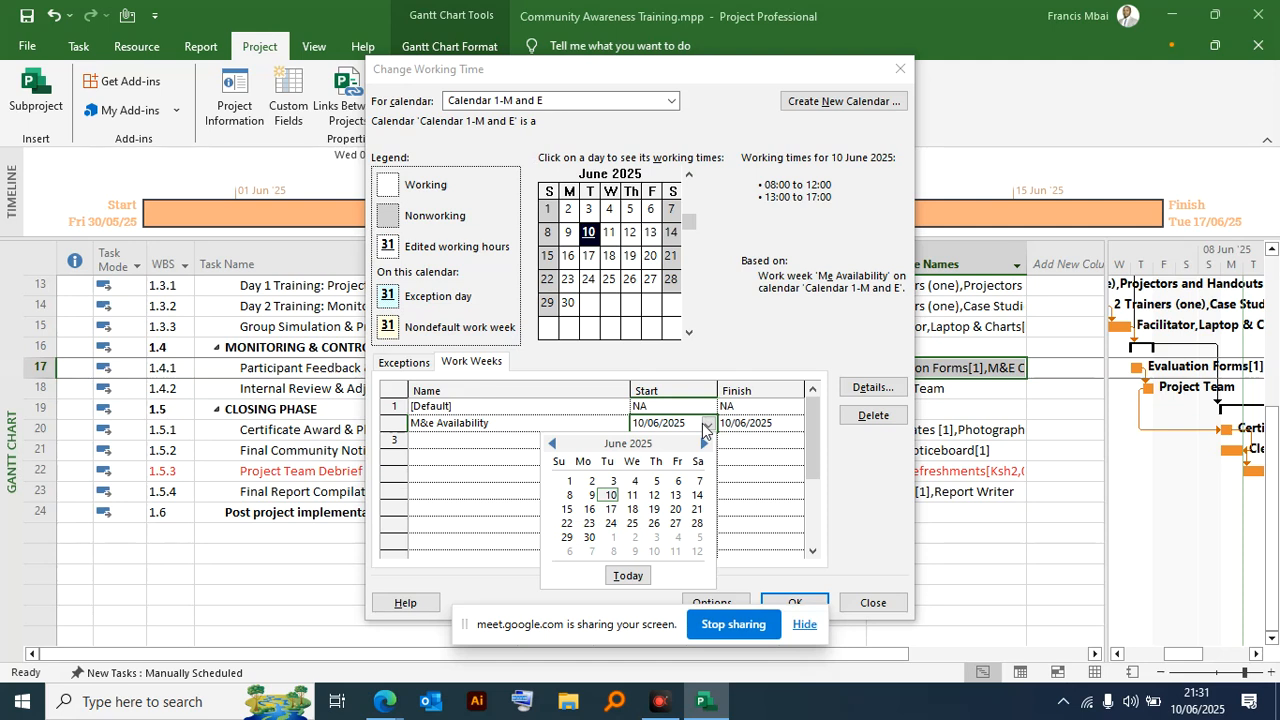
click(613, 513)
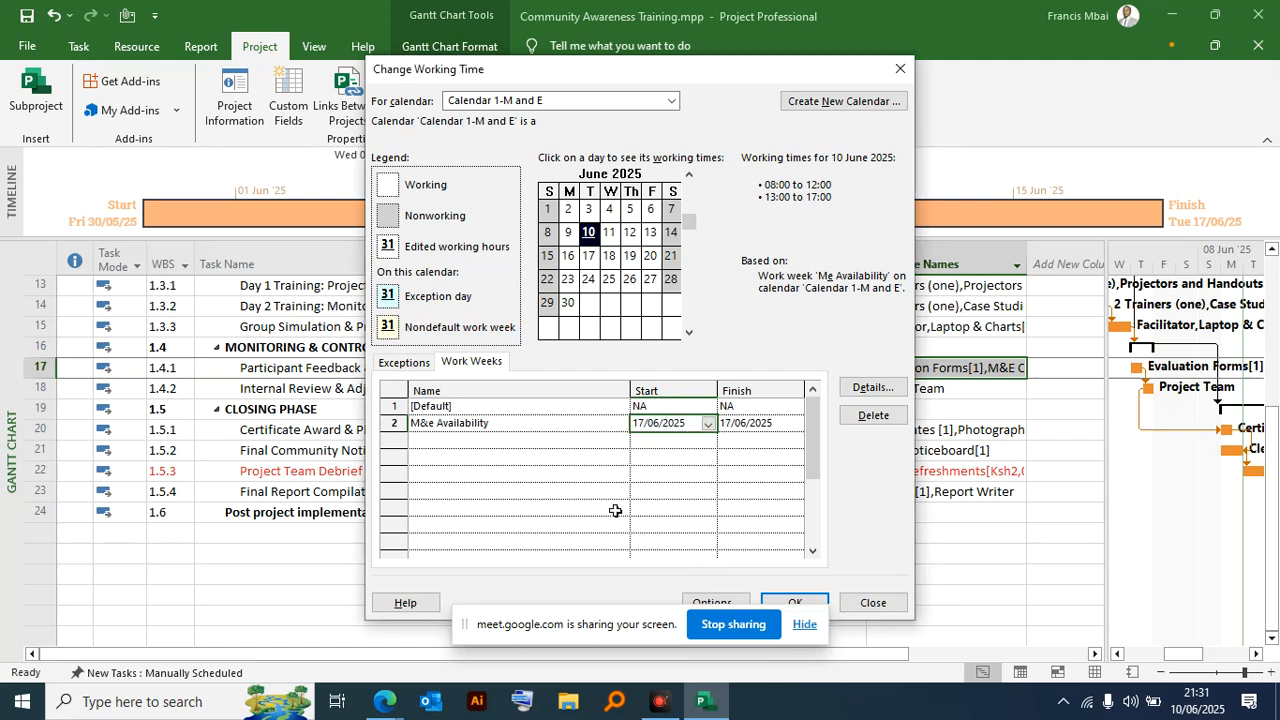
drag(650, 78, 695, 34)
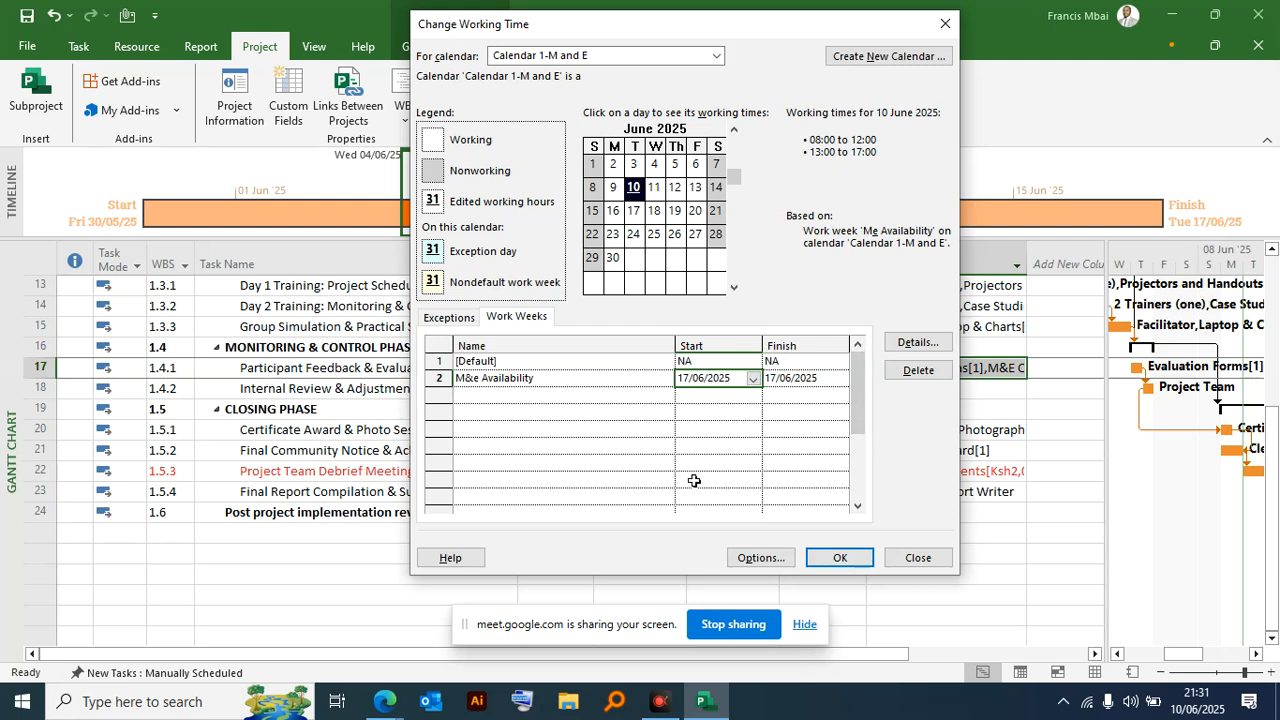
click(831, 560)
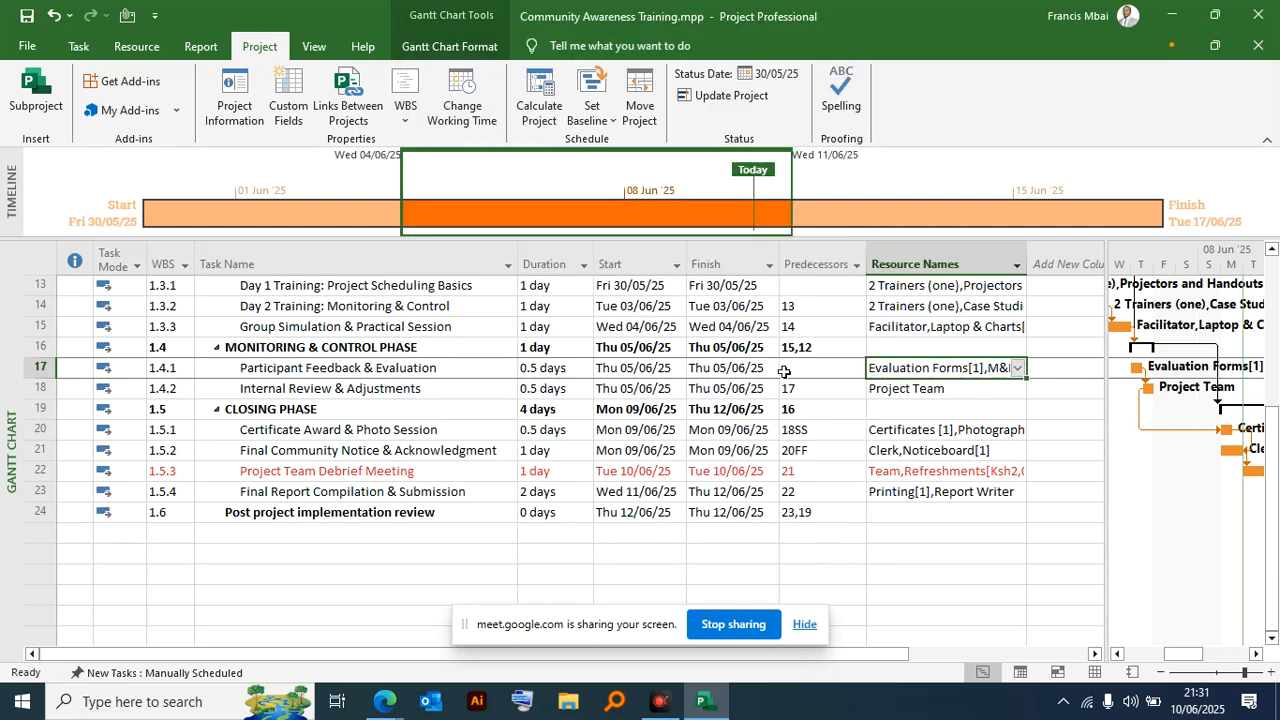
- Check the resources assigned to the Participant Feedback & Evaluation task and select the whole task
click(1017, 368)
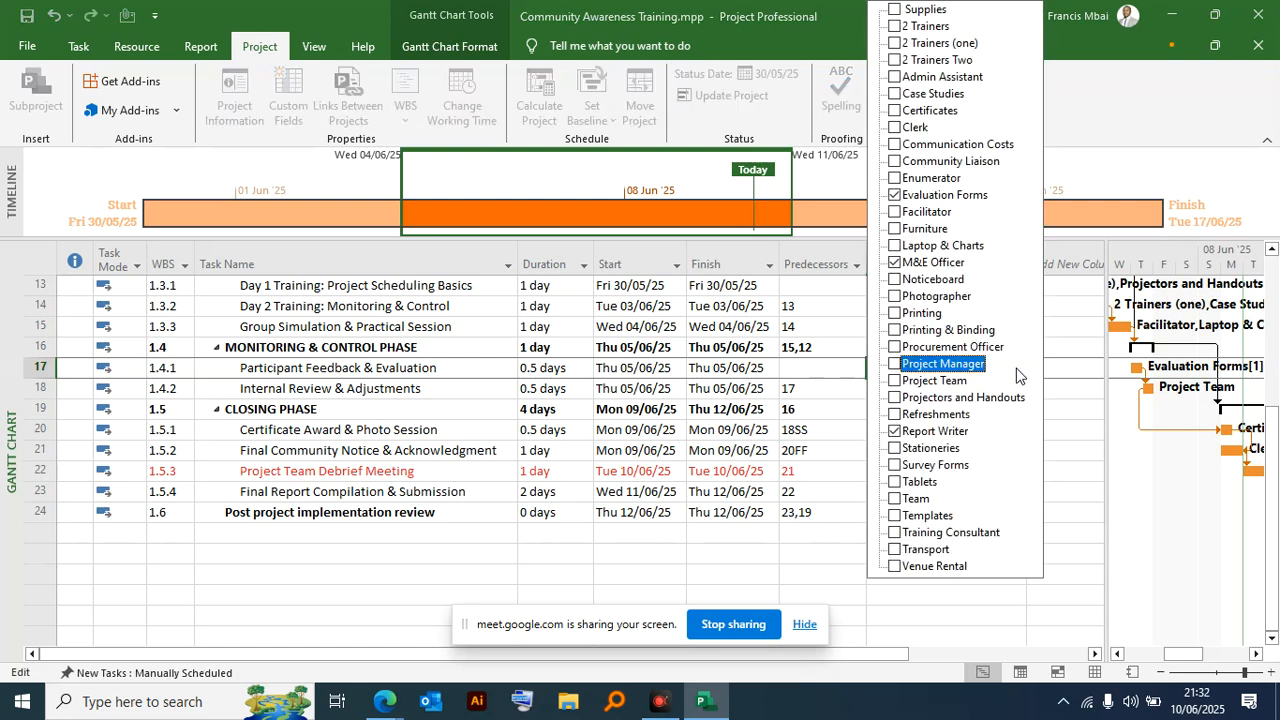
click(1080, 367)
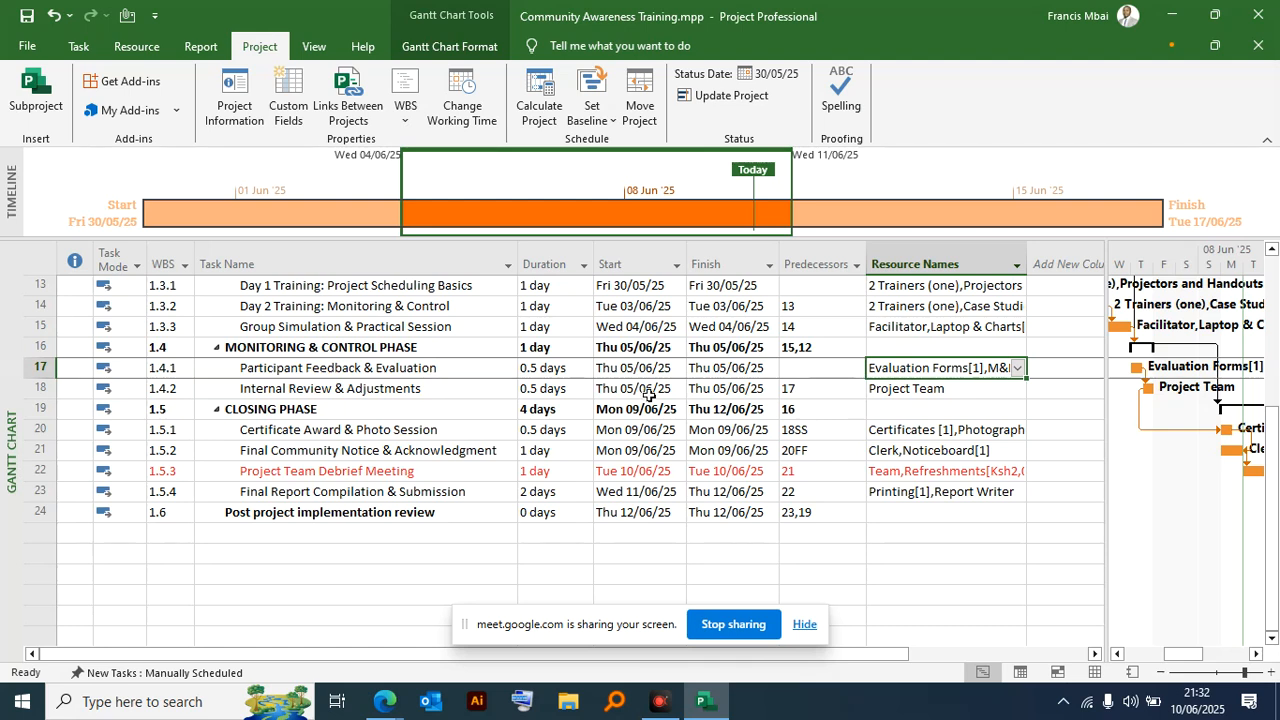
click(40, 367)
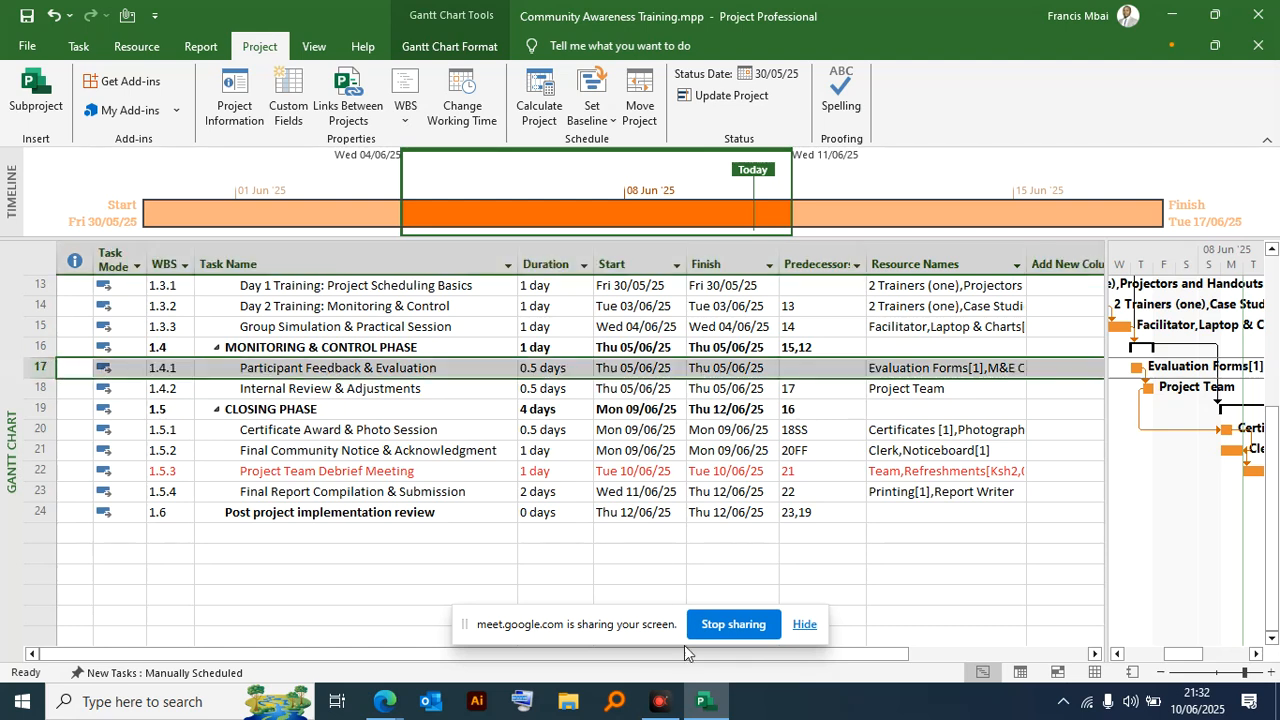
- Assign Calendar 1-M and E as the M&E Officer's base calendar and apply the change
click(476, 102)
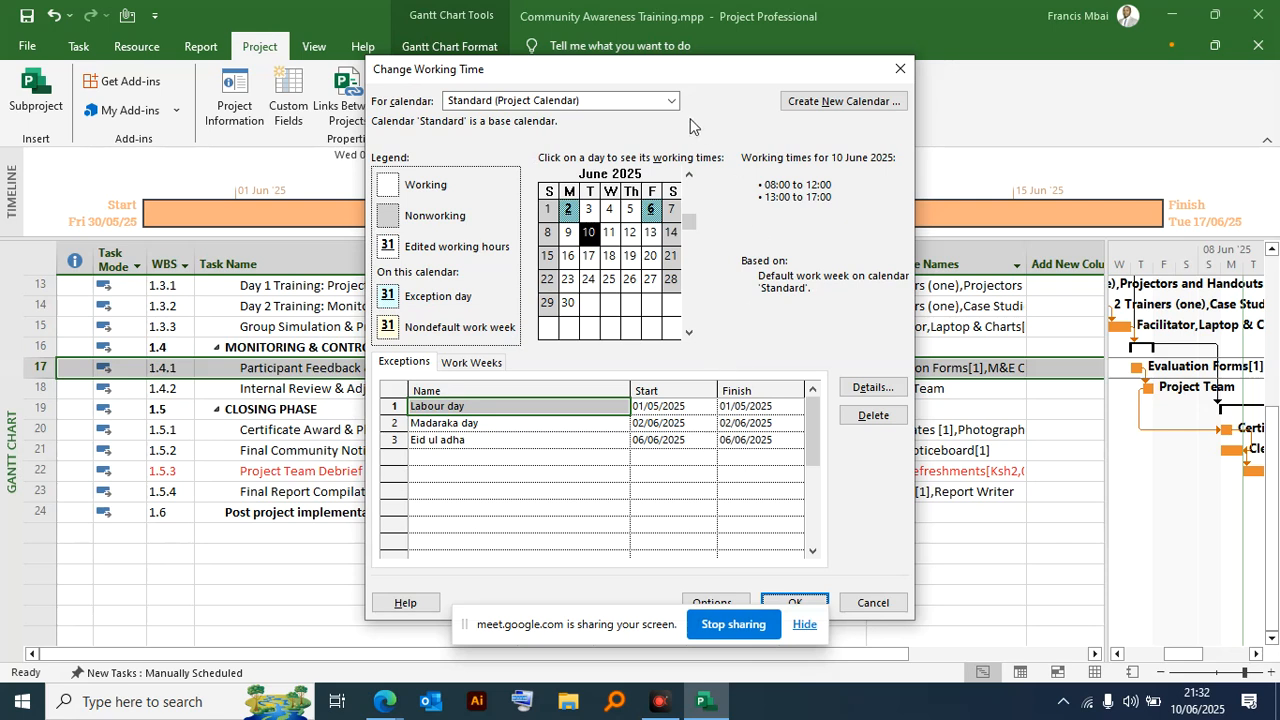
click(662, 101)
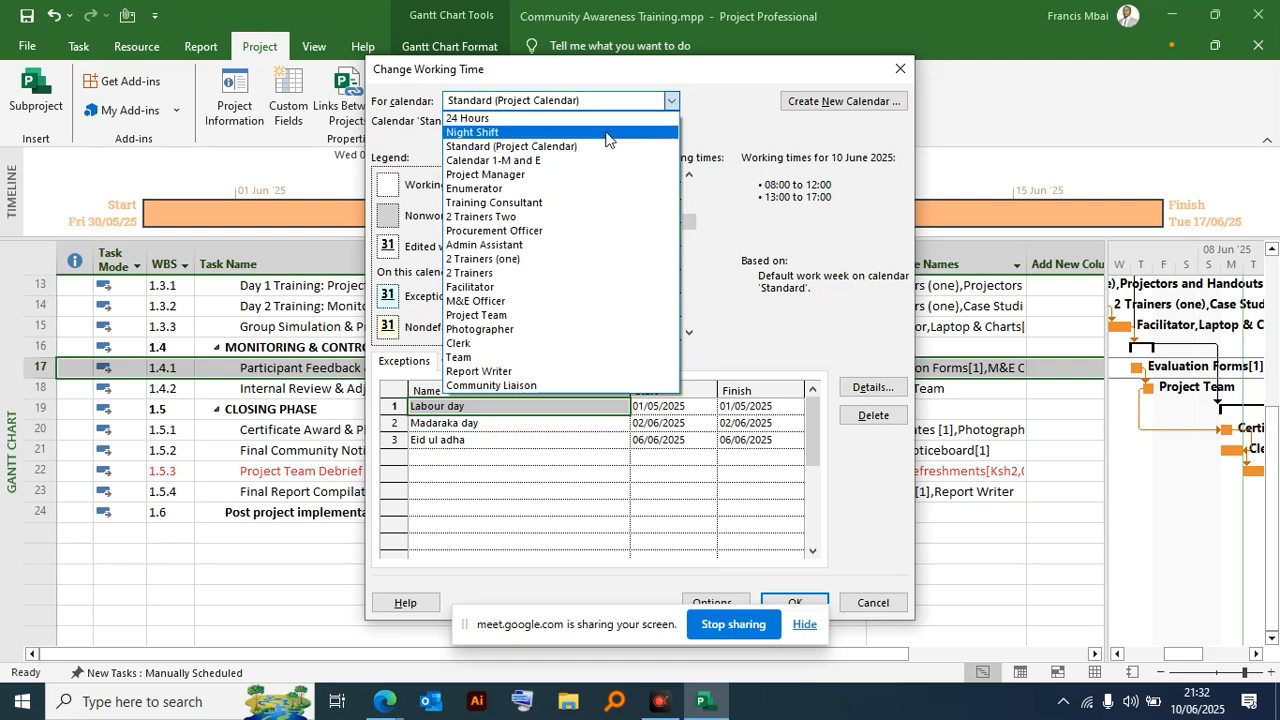
click(498, 301)
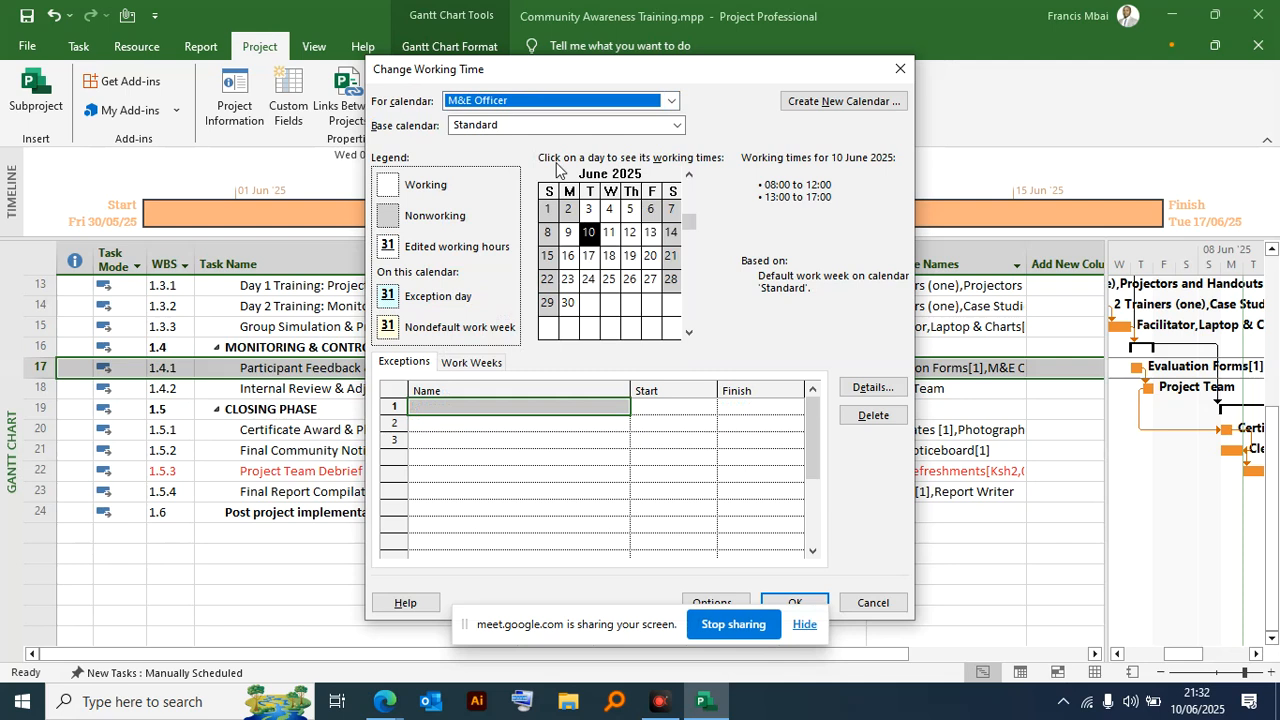
click(658, 126)
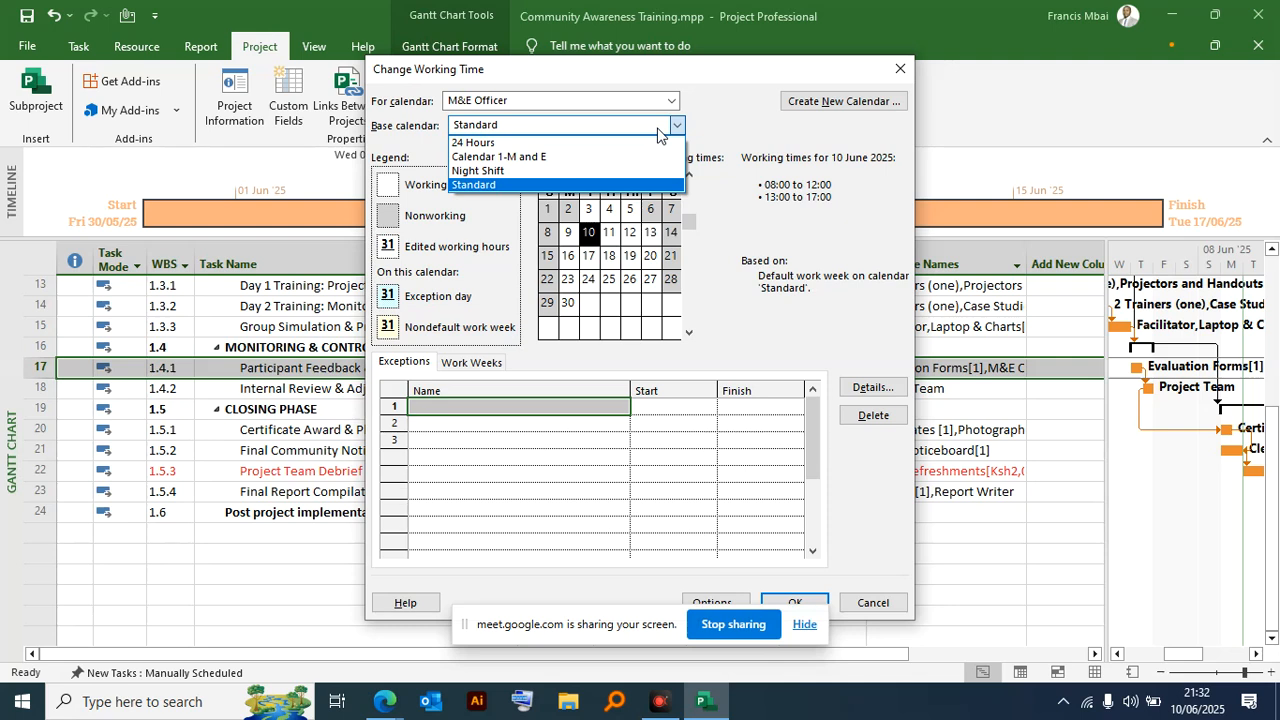
click(499, 157)
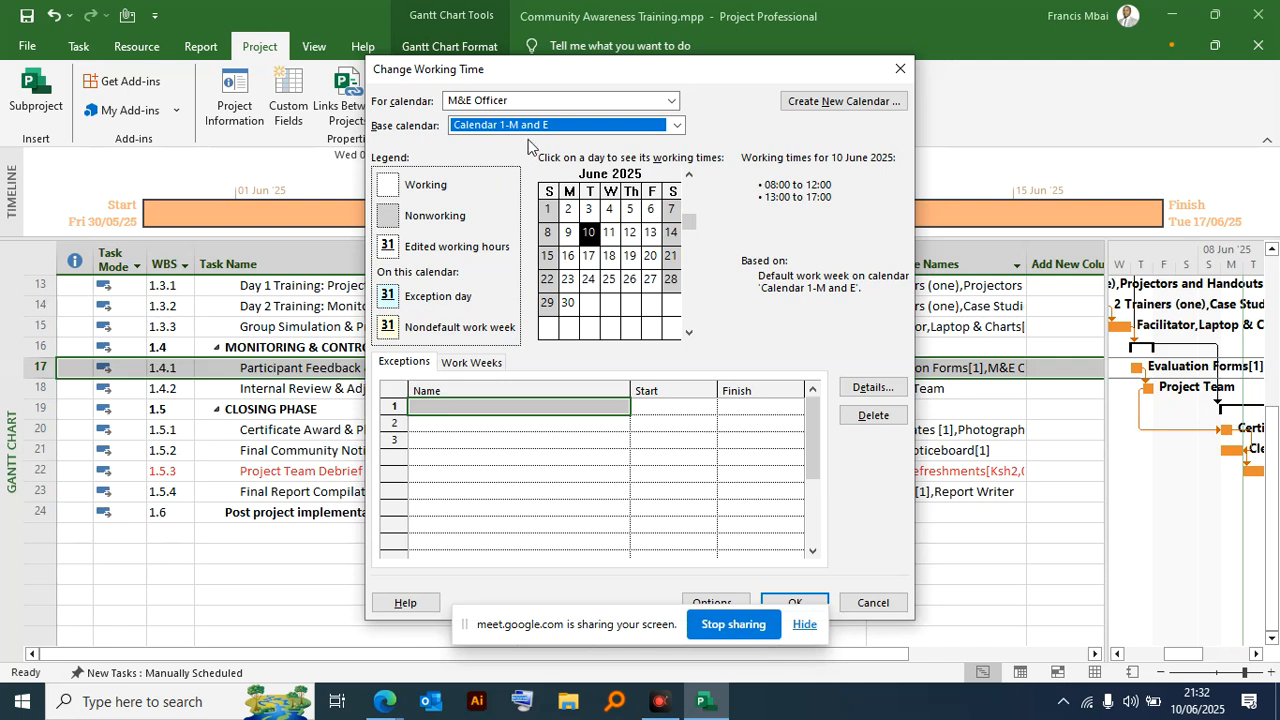
click(677, 125)
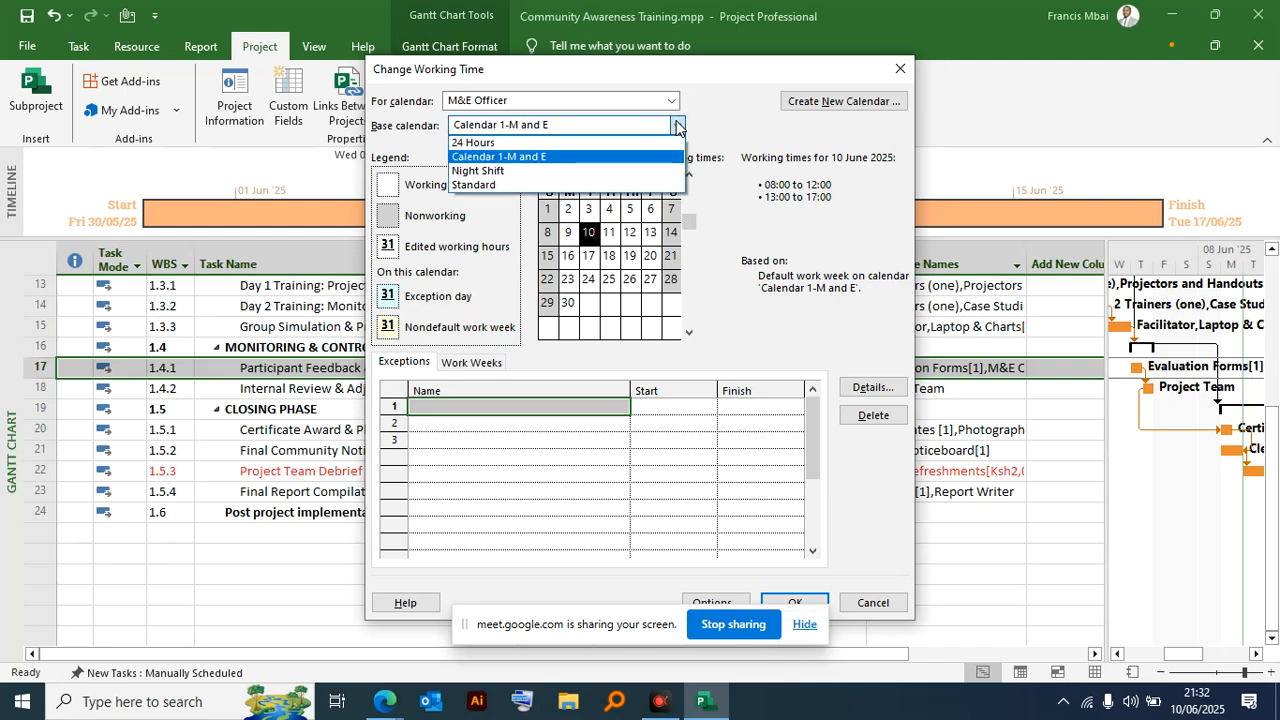
click(543, 158)
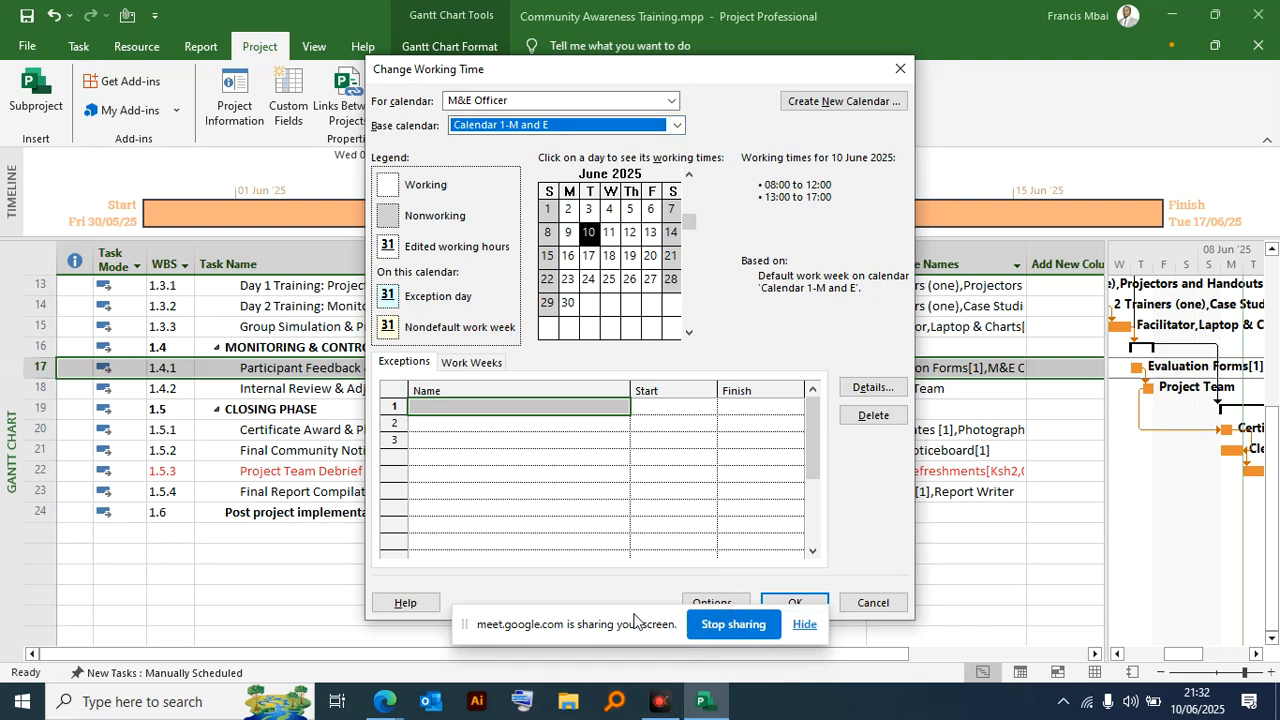
click(796, 603)
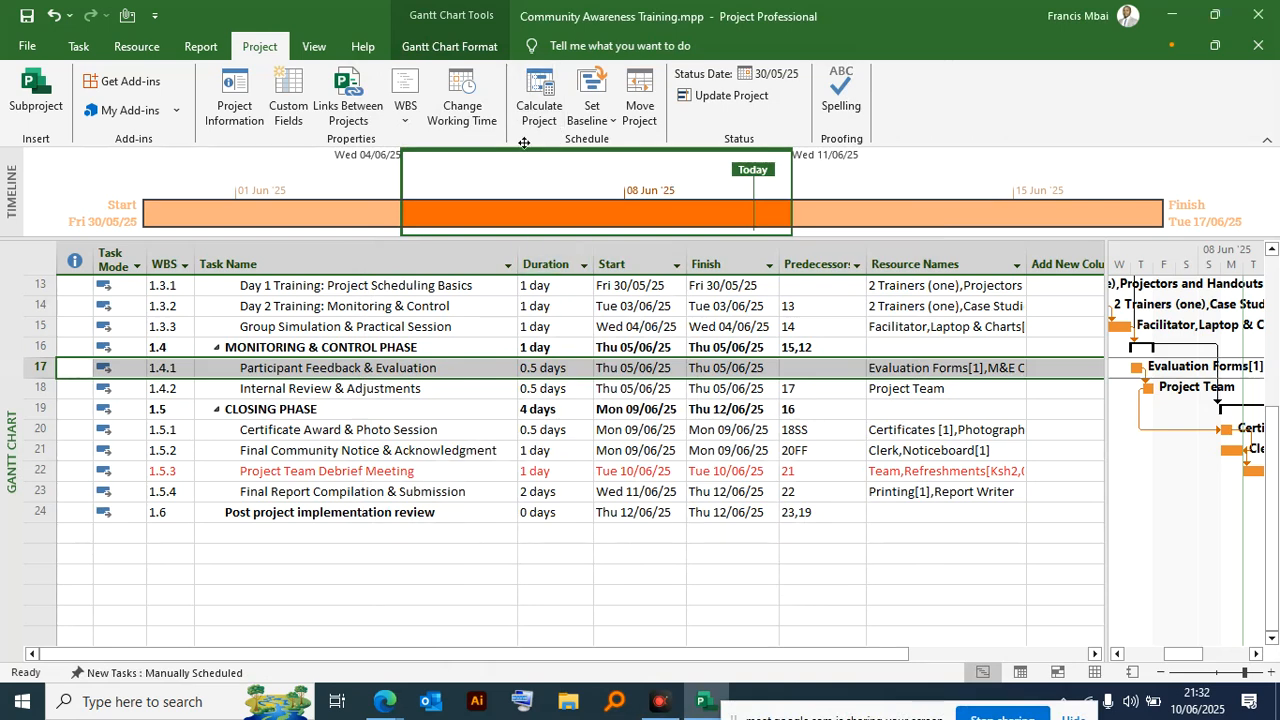
- Open the working time settings for the M&E Officer calendar and select Calendar 1-M and E as its base calendar
click(462, 105)
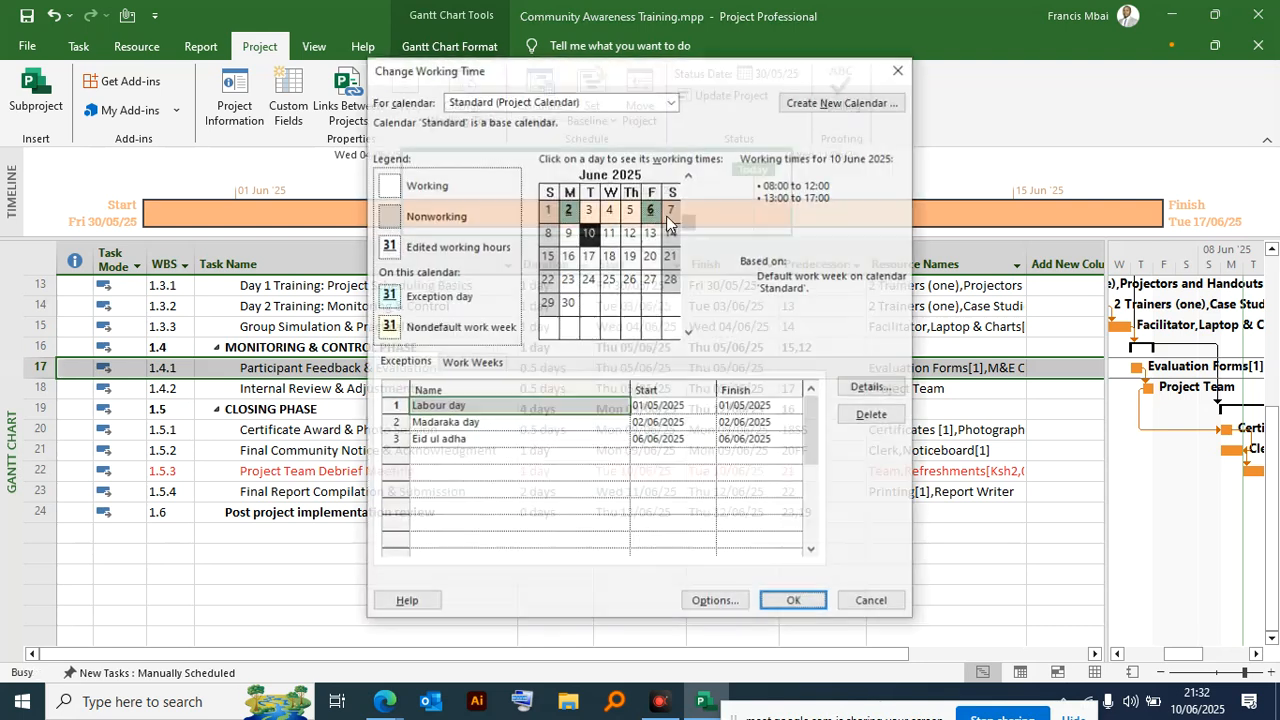
click(652, 105)
click(490, 301)
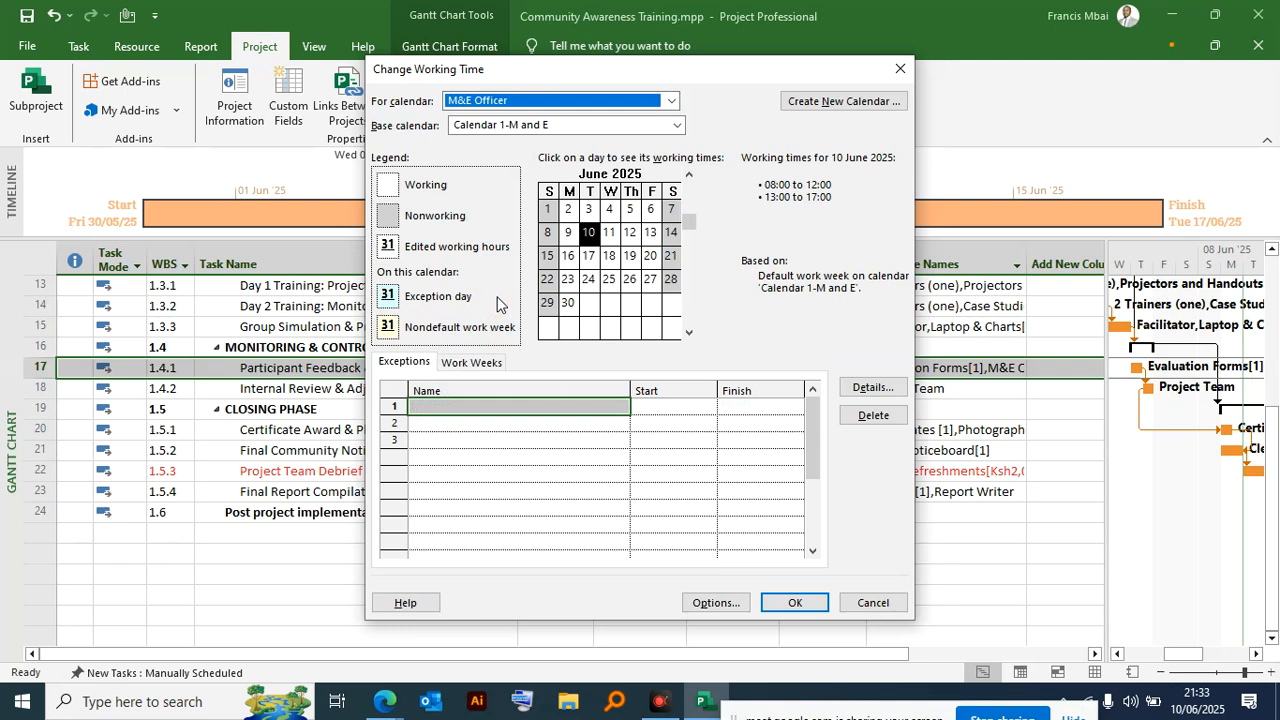
click(648, 126)
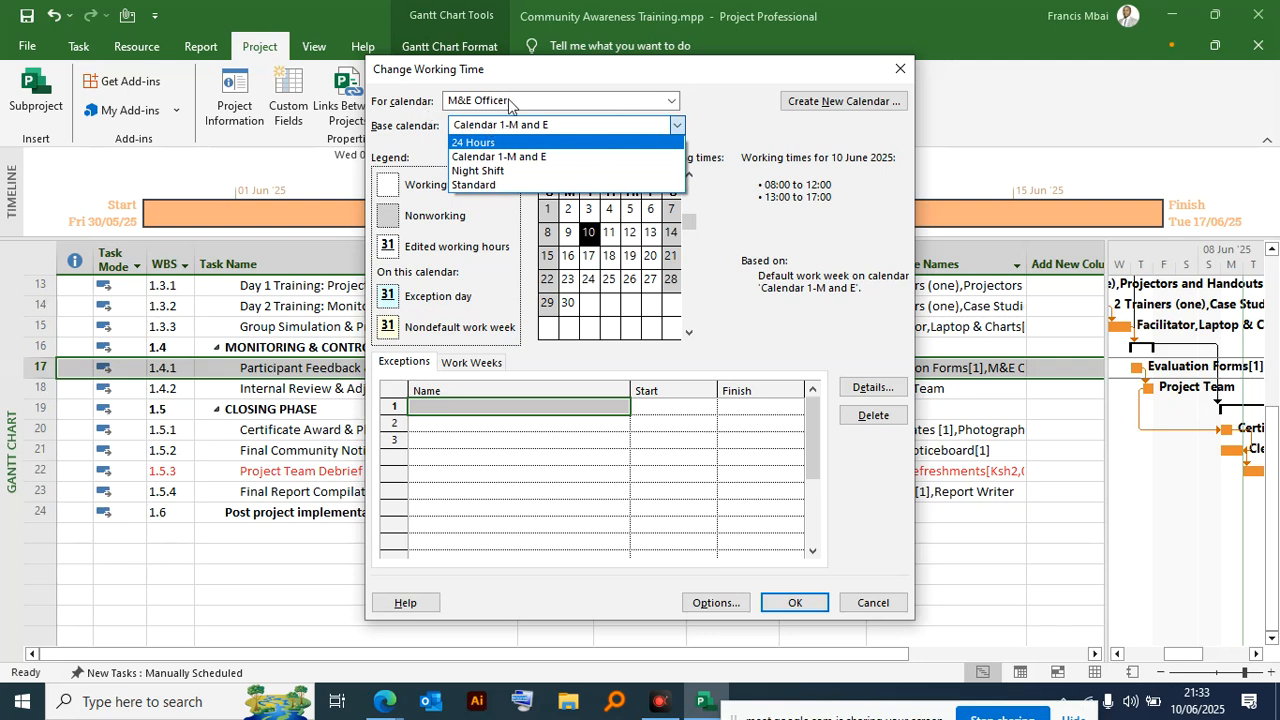
click(495, 157)
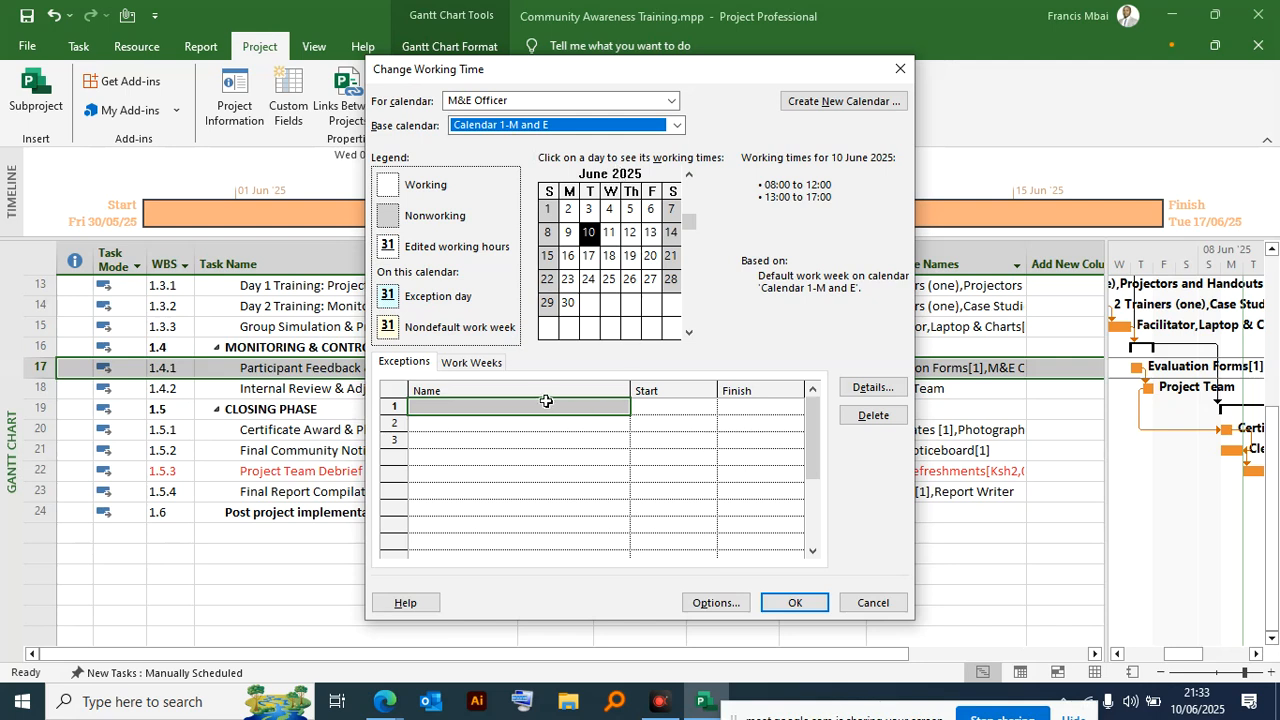
- Add an exception starting on 17/06/2025 to the M&E Officer calendar
click(501, 424)
click(508, 401)
click(638, 407)
click(707, 410)
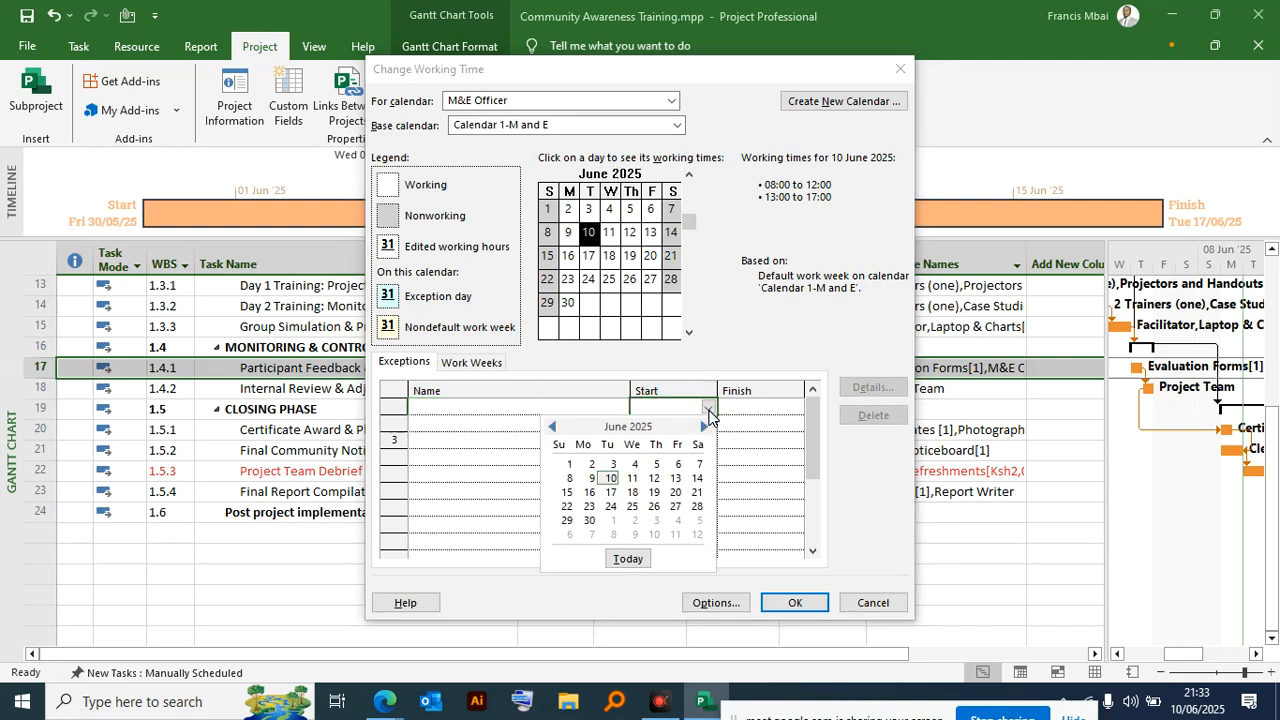
click(606, 490)
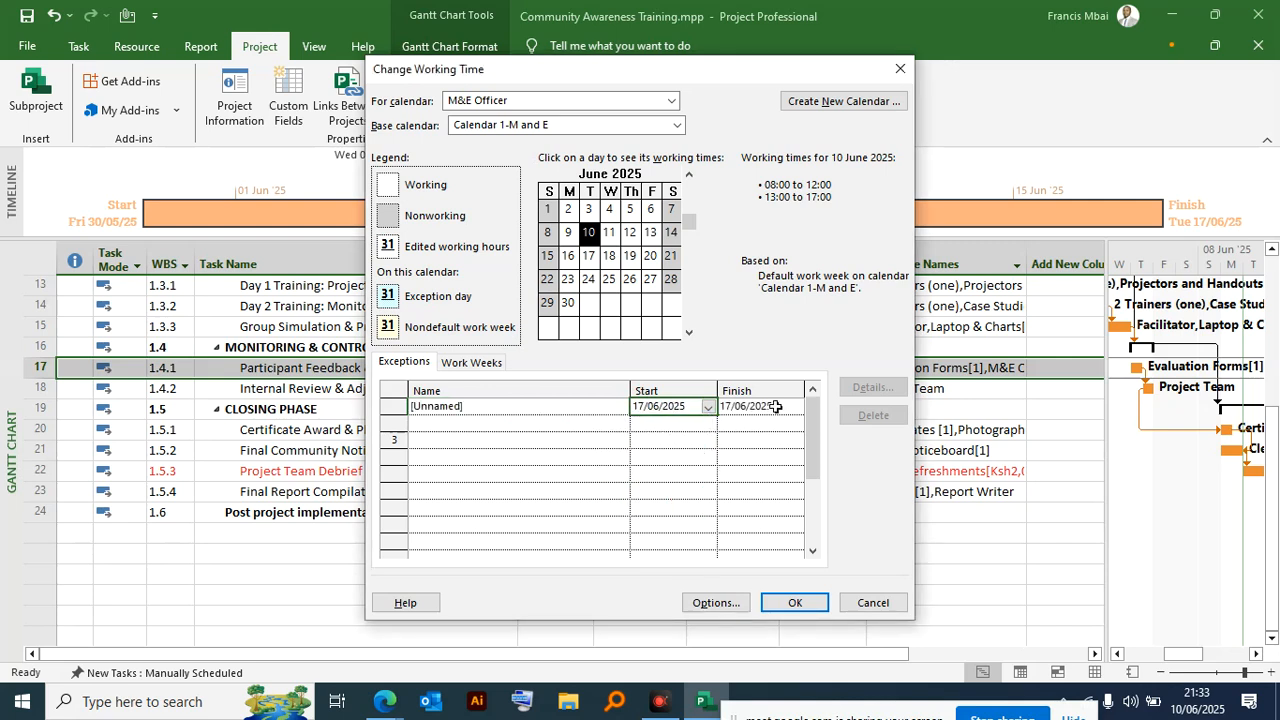
- Name the 17/06/2025 exception "m&e availability"
click(533, 406)
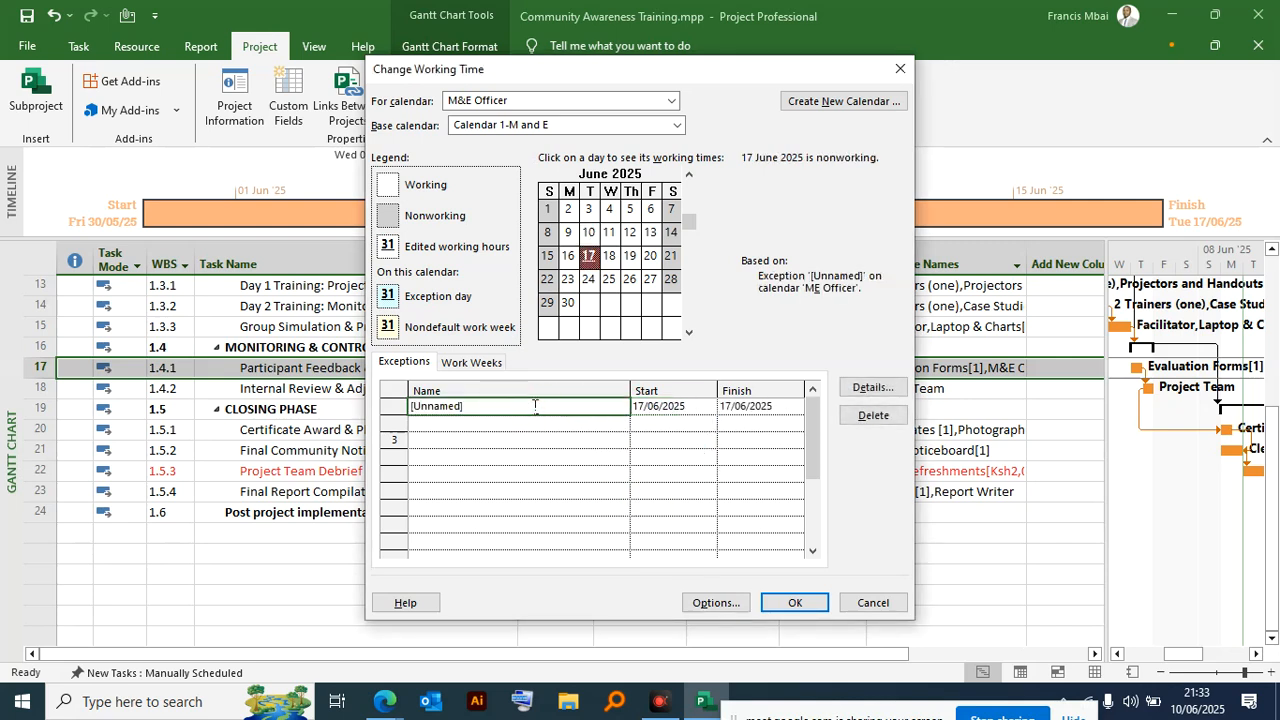
click(535, 405)
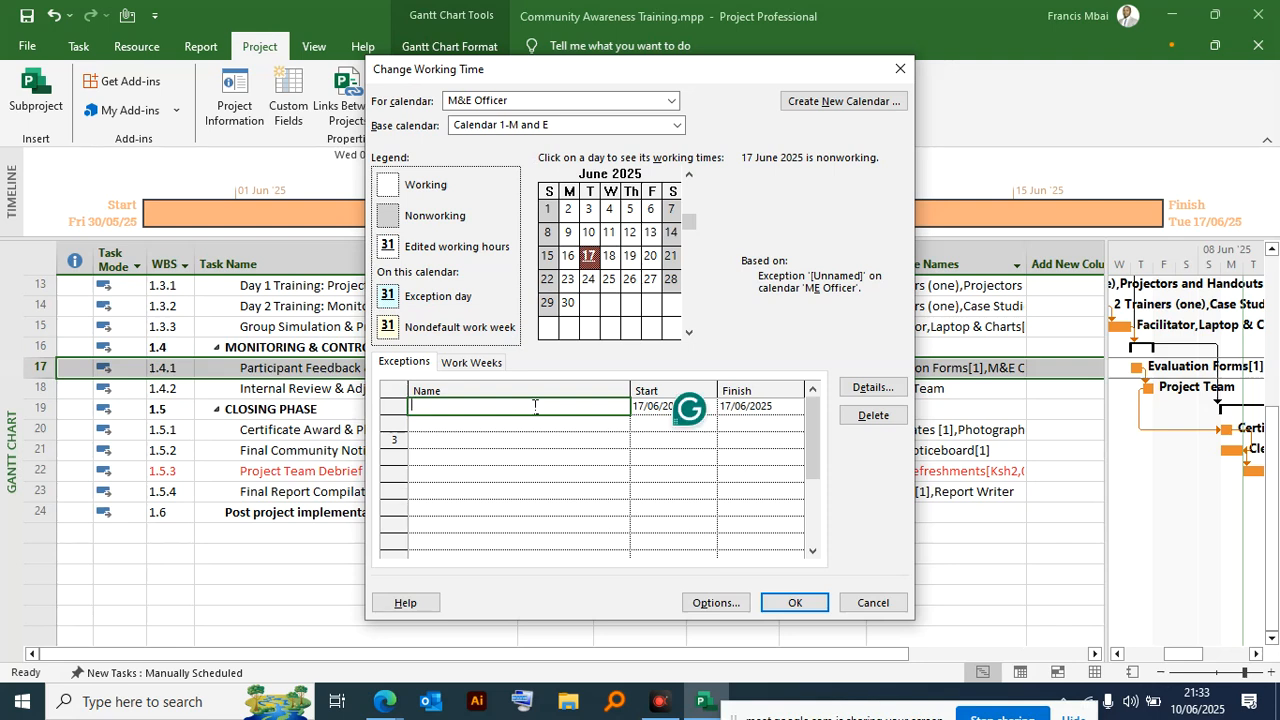
text(m&evailability)
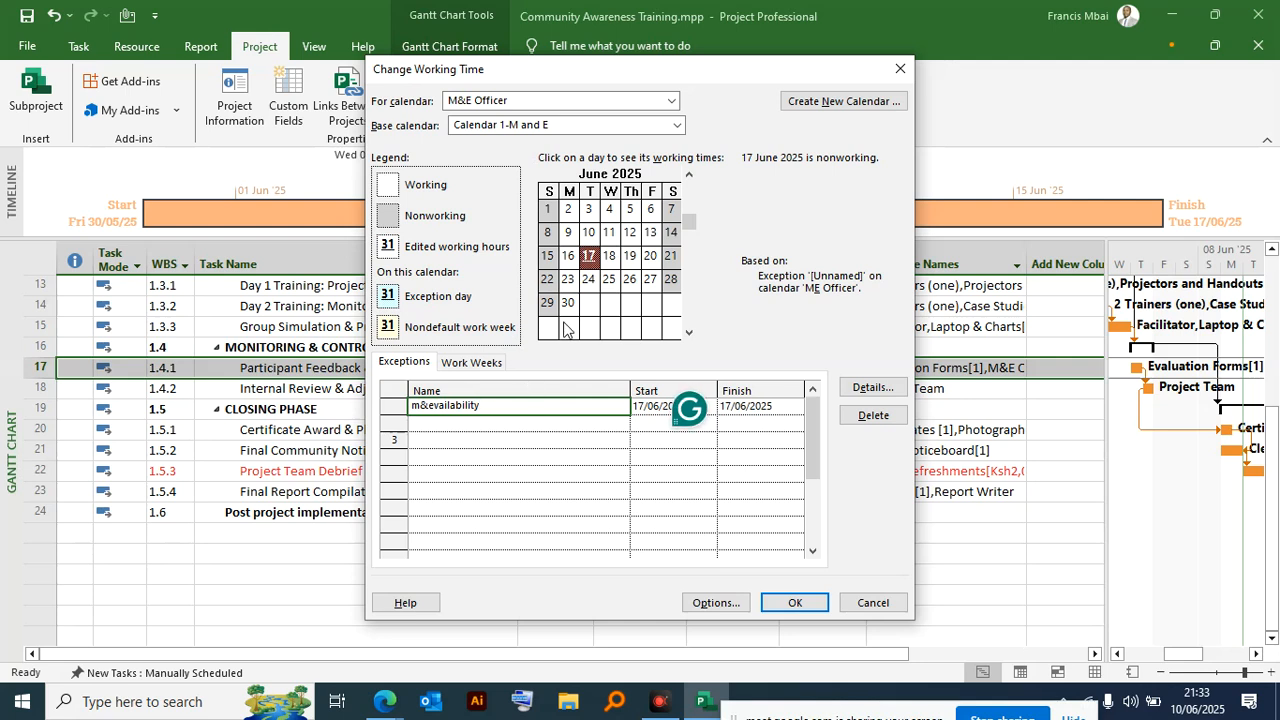
click(432, 404)
text(a)
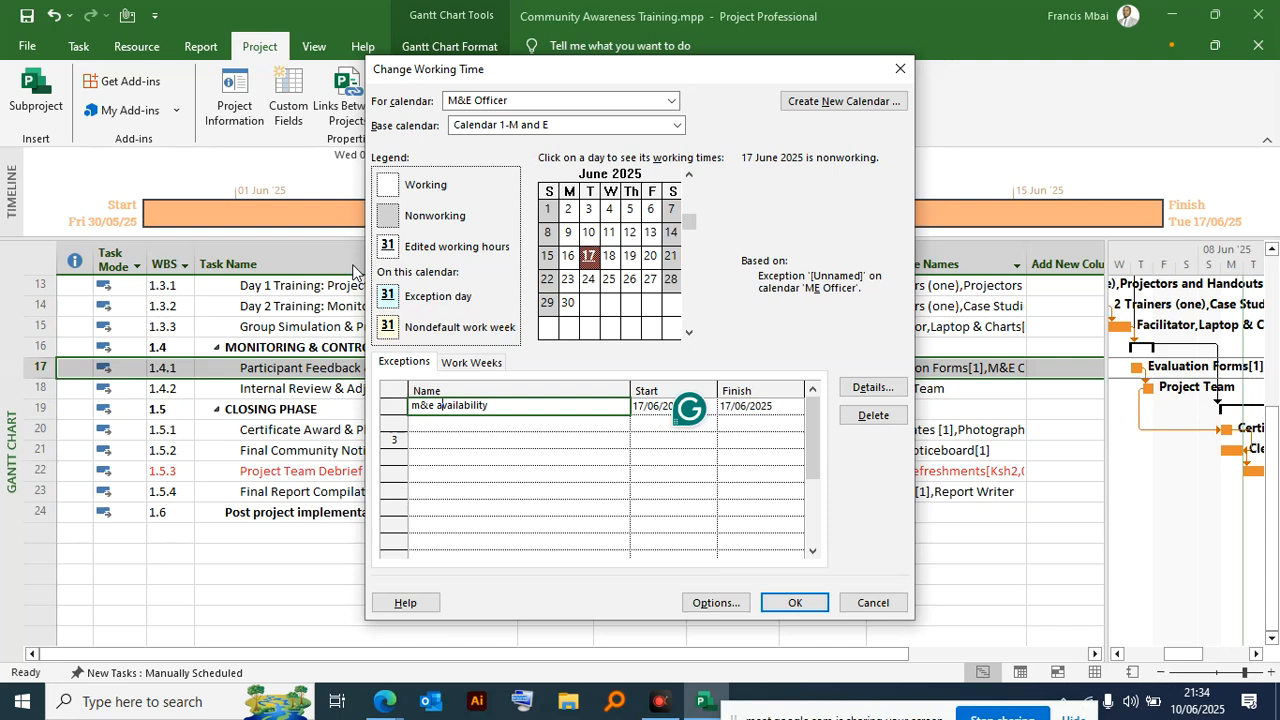
- Add a work week starting on 17/06/2025 below the default one in the M&E Officer calendar
click(477, 364)
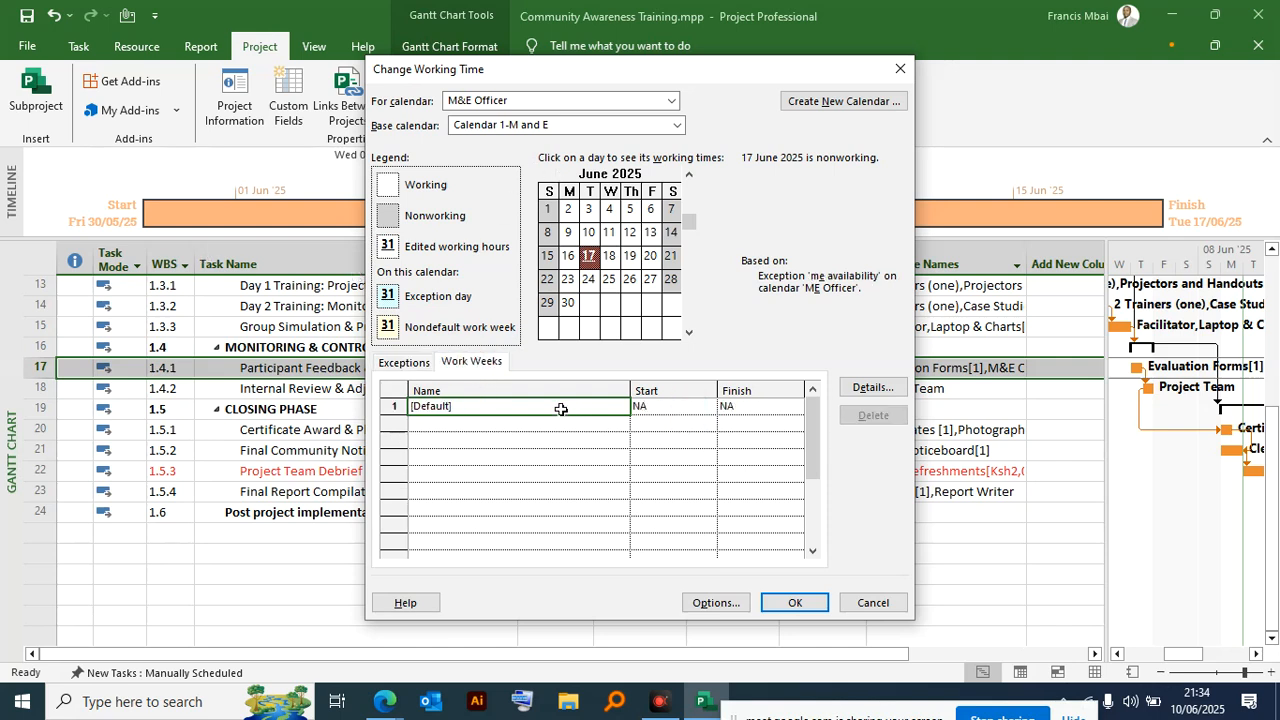
click(645, 408)
click(514, 430)
click(657, 424)
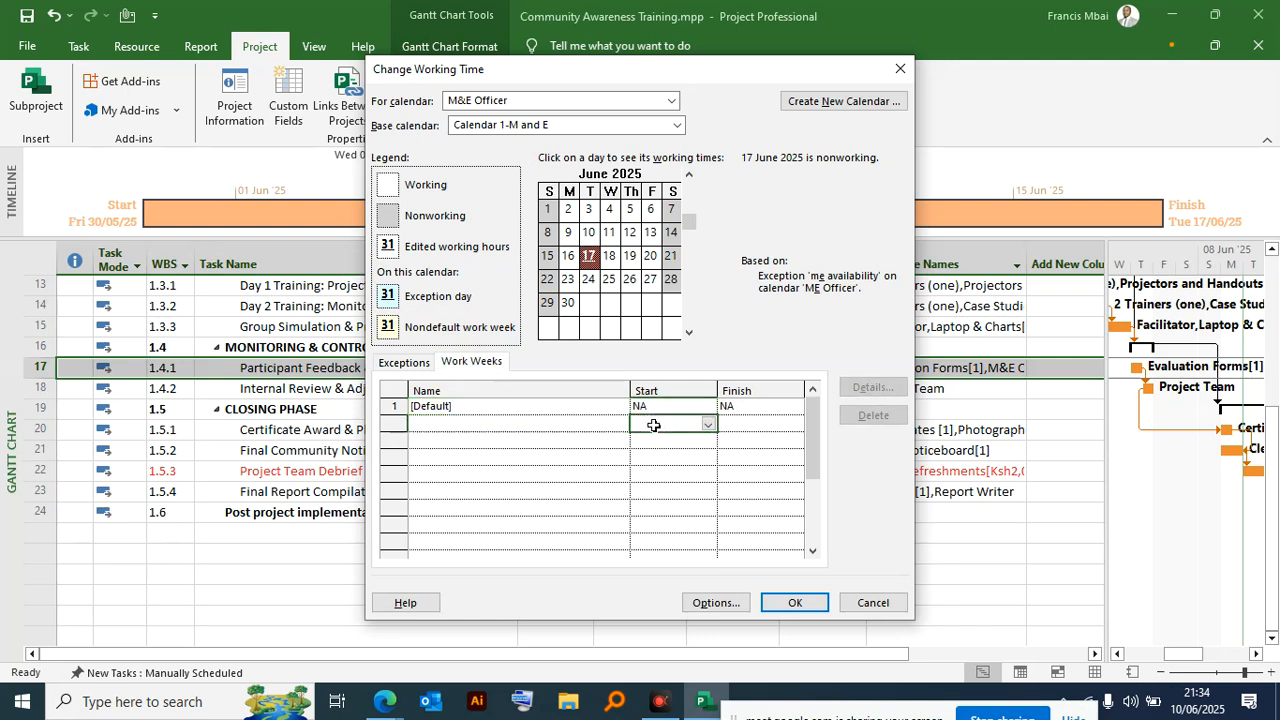
click(708, 424)
click(611, 509)
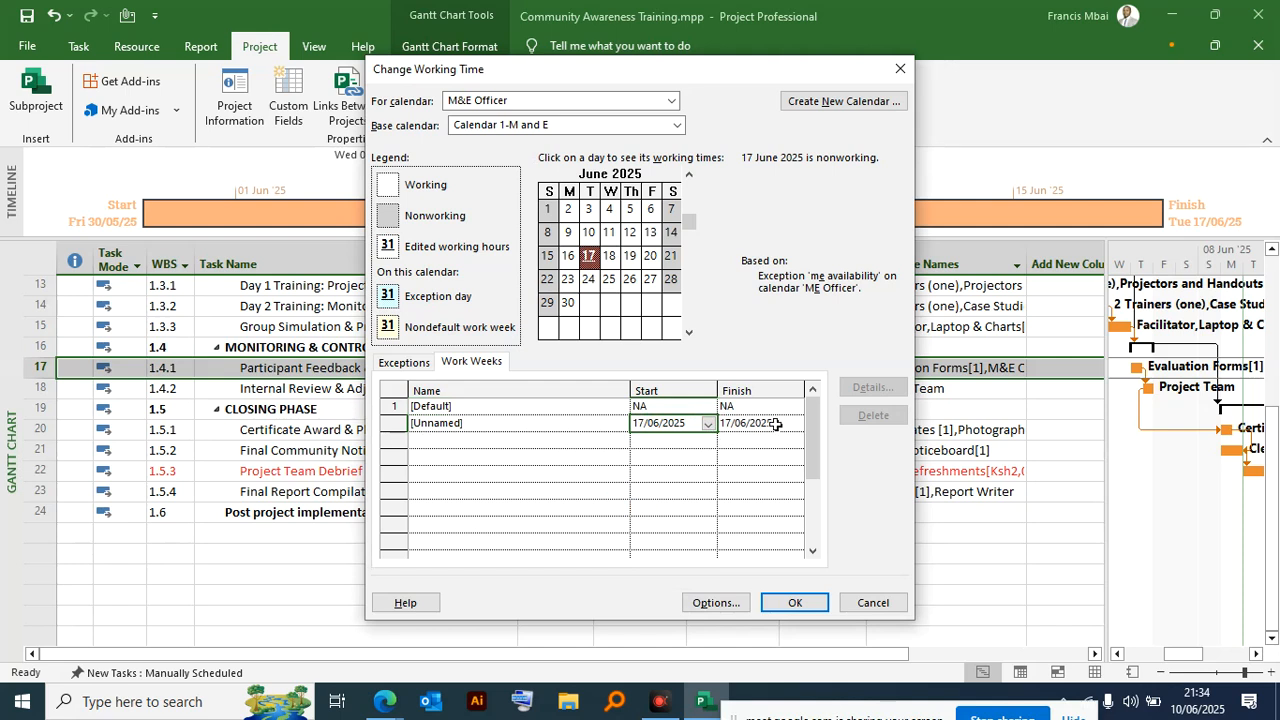
- Name the new work week "m&e availabilty" and commit the entry
click(501, 425)
click(501, 424)
click(501, 424)
text(m&ee)
key(BackSpace)
text(availabilt)
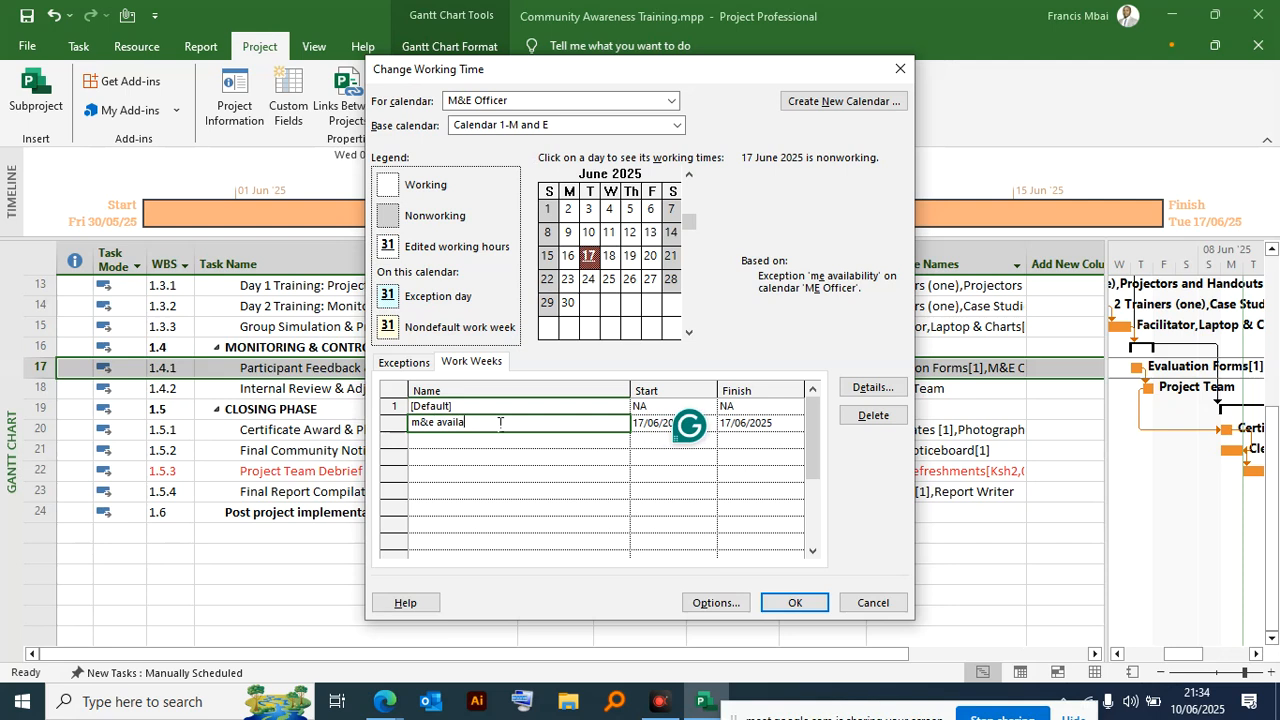
text(y)
click(742, 441)
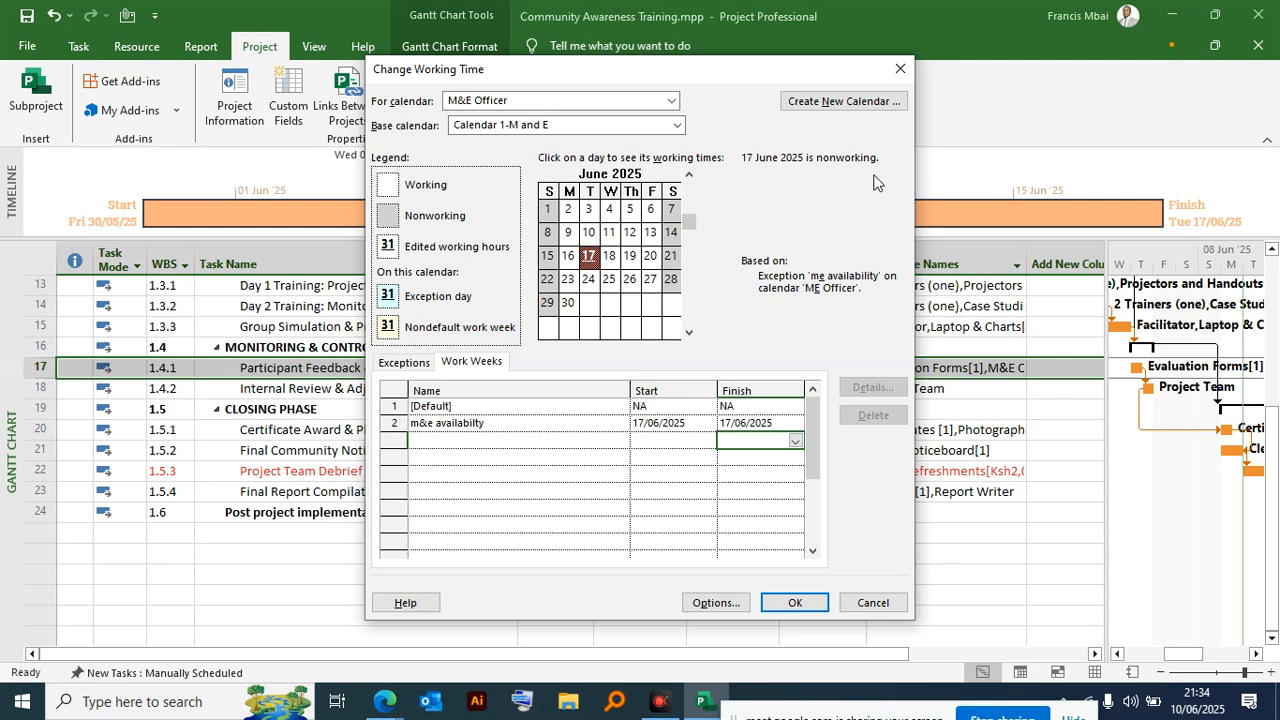
- Change the M&E Officer's base calendar to Standard
click(652, 130)
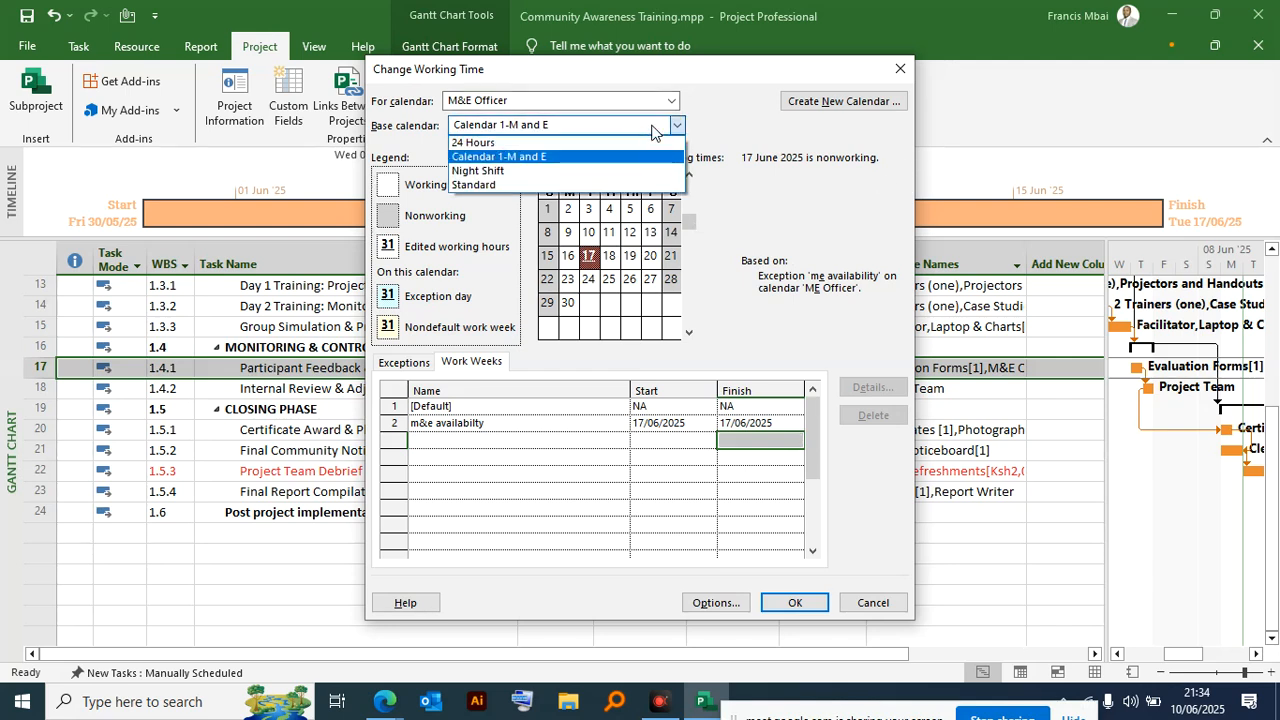
click(657, 130)
click(633, 128)
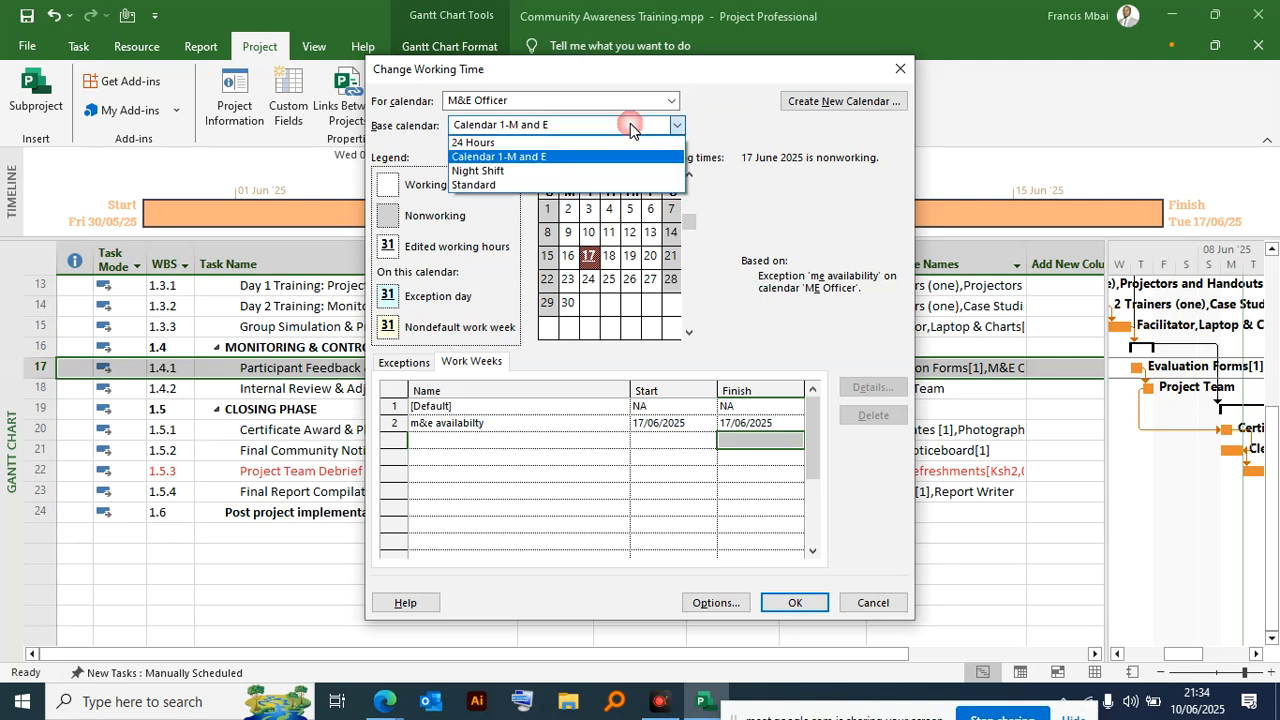
click(505, 186)
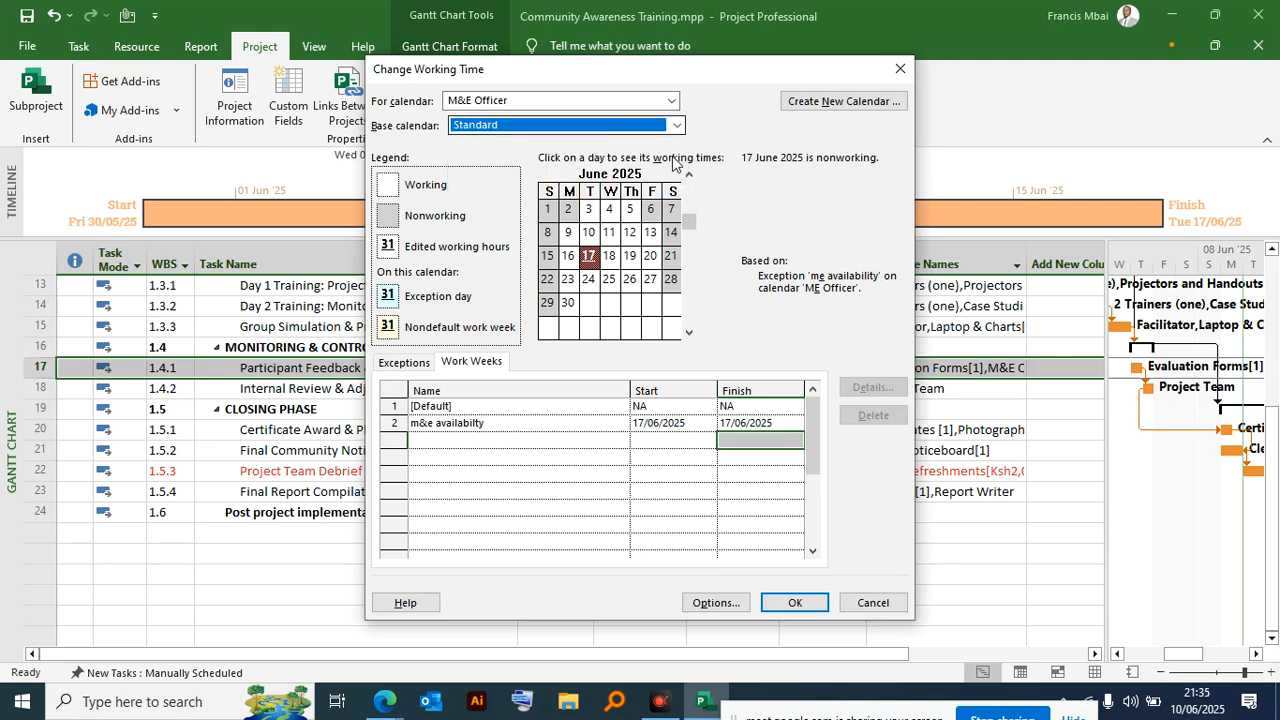
- Review the M&E Officer calendar's exceptions, work weeks and available base calendars
click(404, 365)
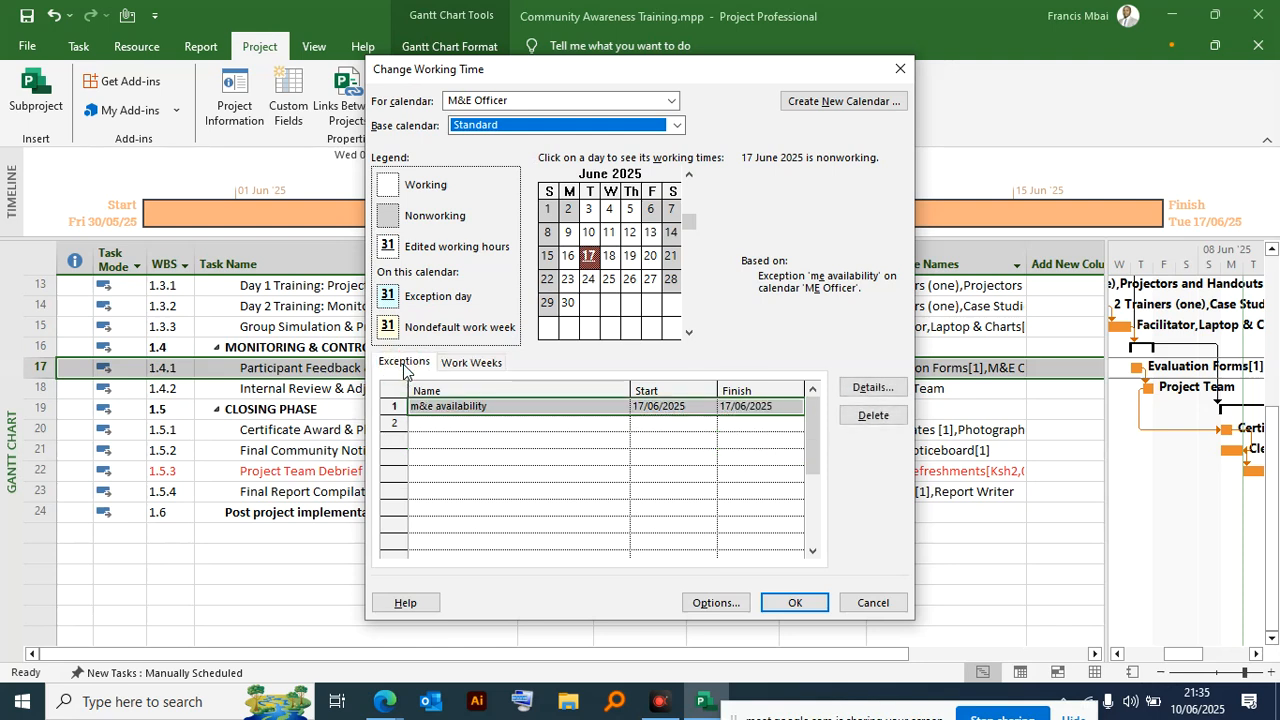
click(472, 363)
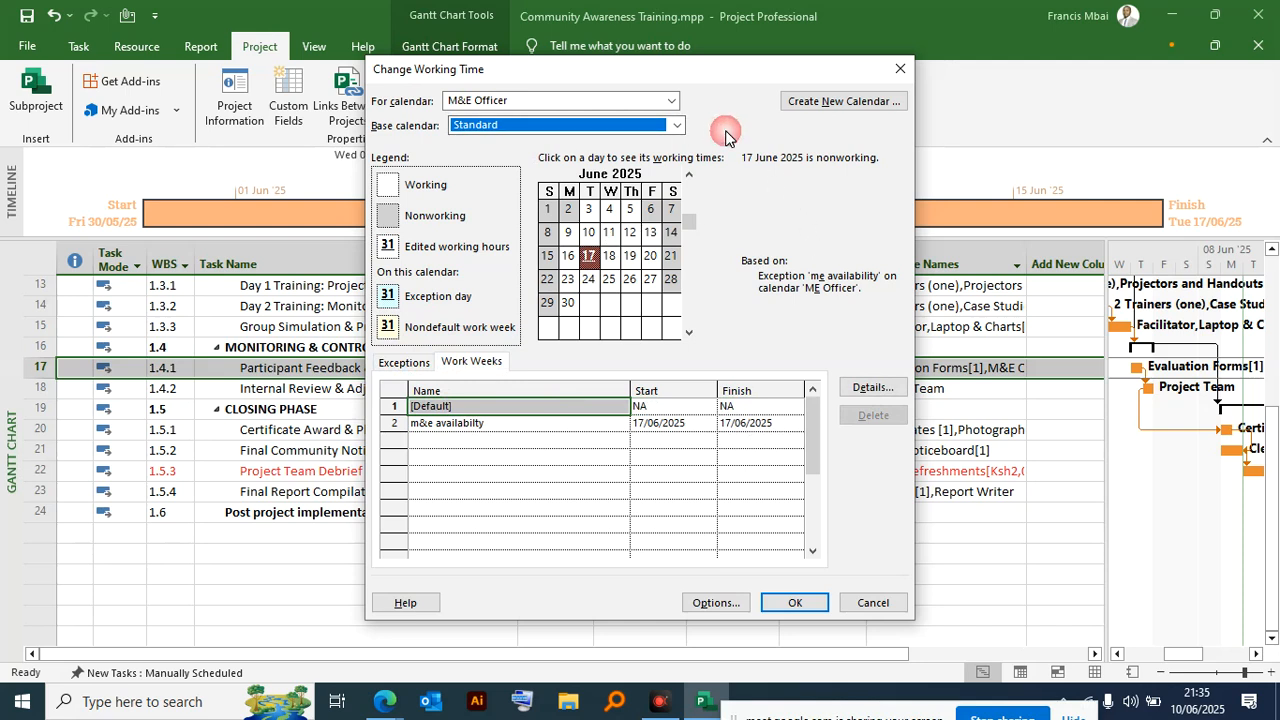
click(679, 123)
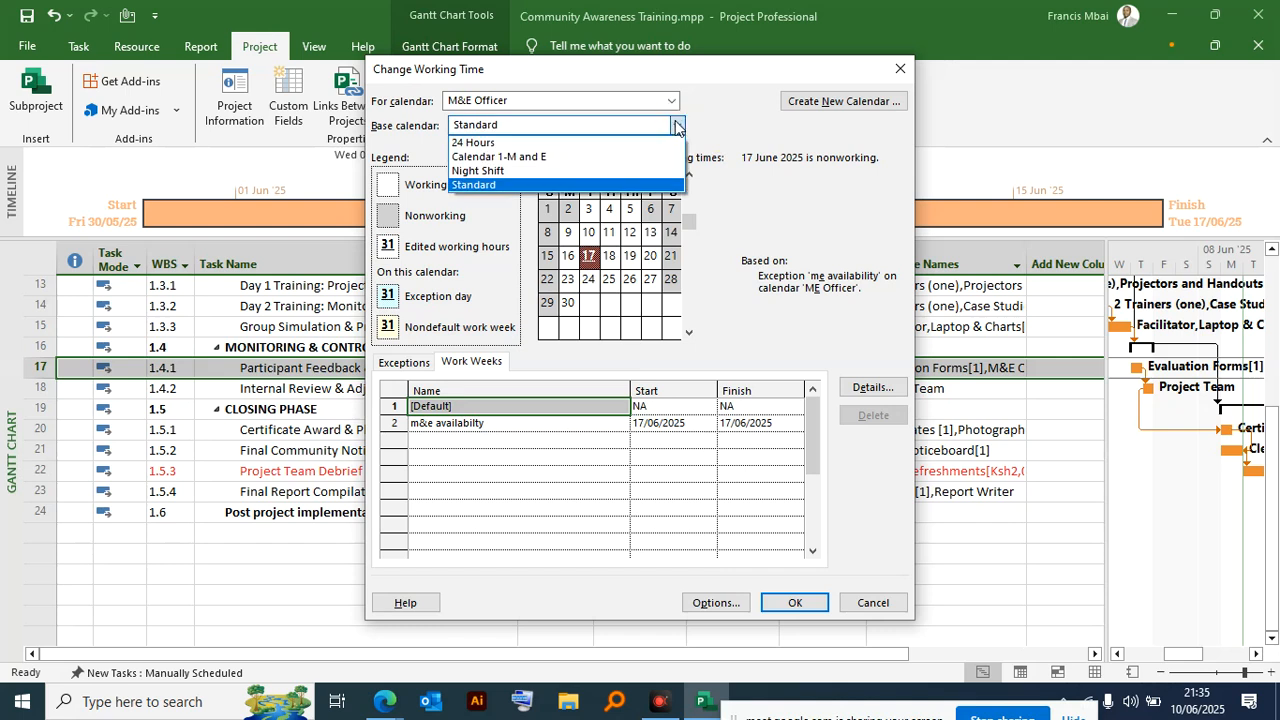
click(748, 142)
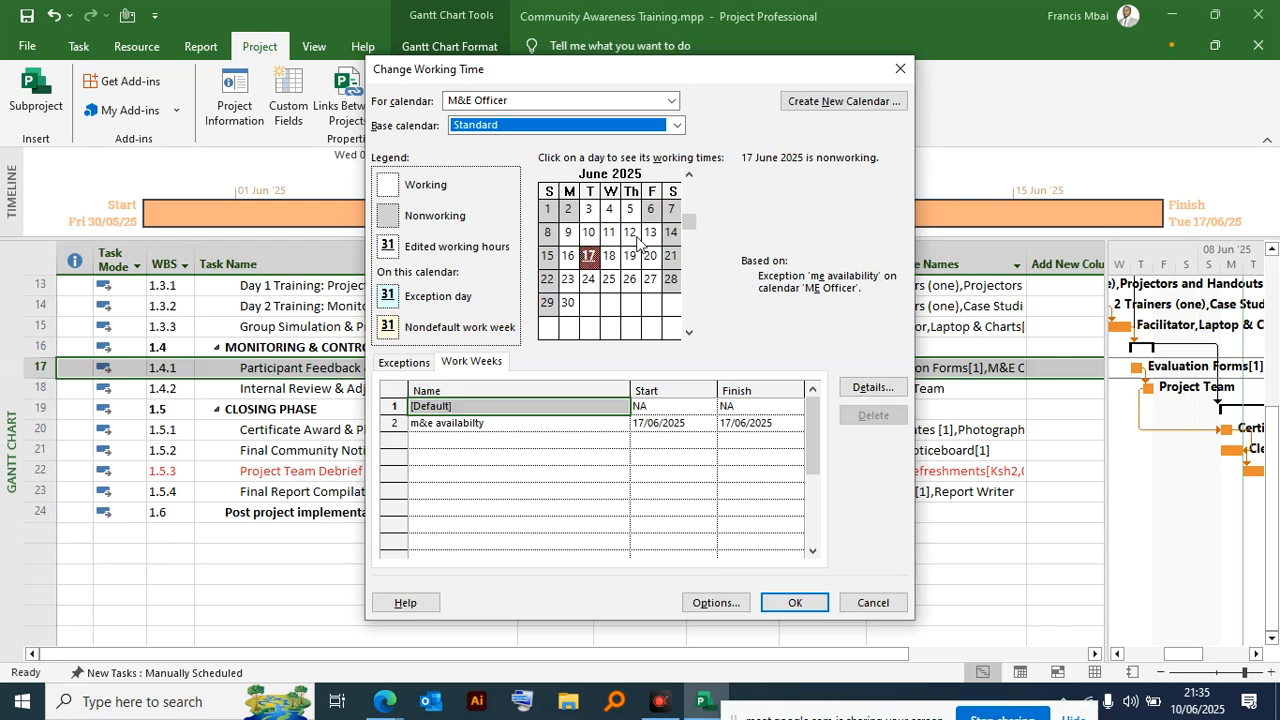
- Close the working-time settings without saving and switch all tasks in the plan to manual scheduling
click(898, 70)
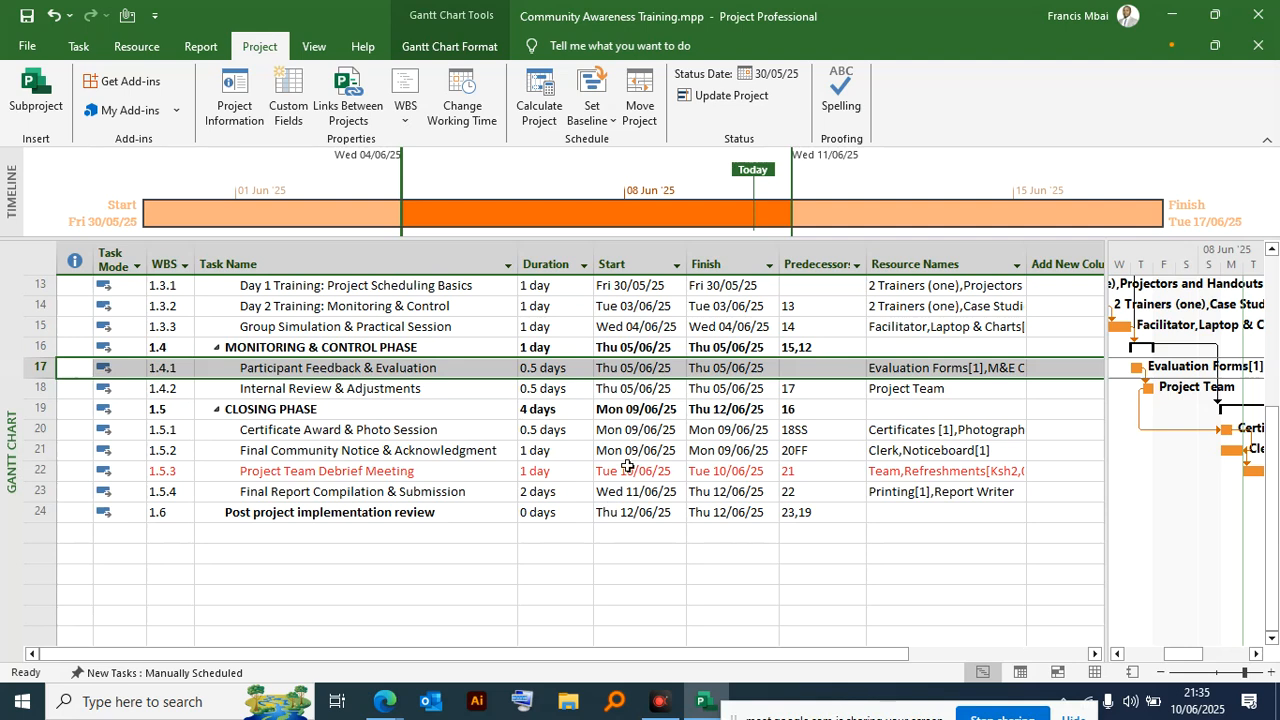
click(645, 369)
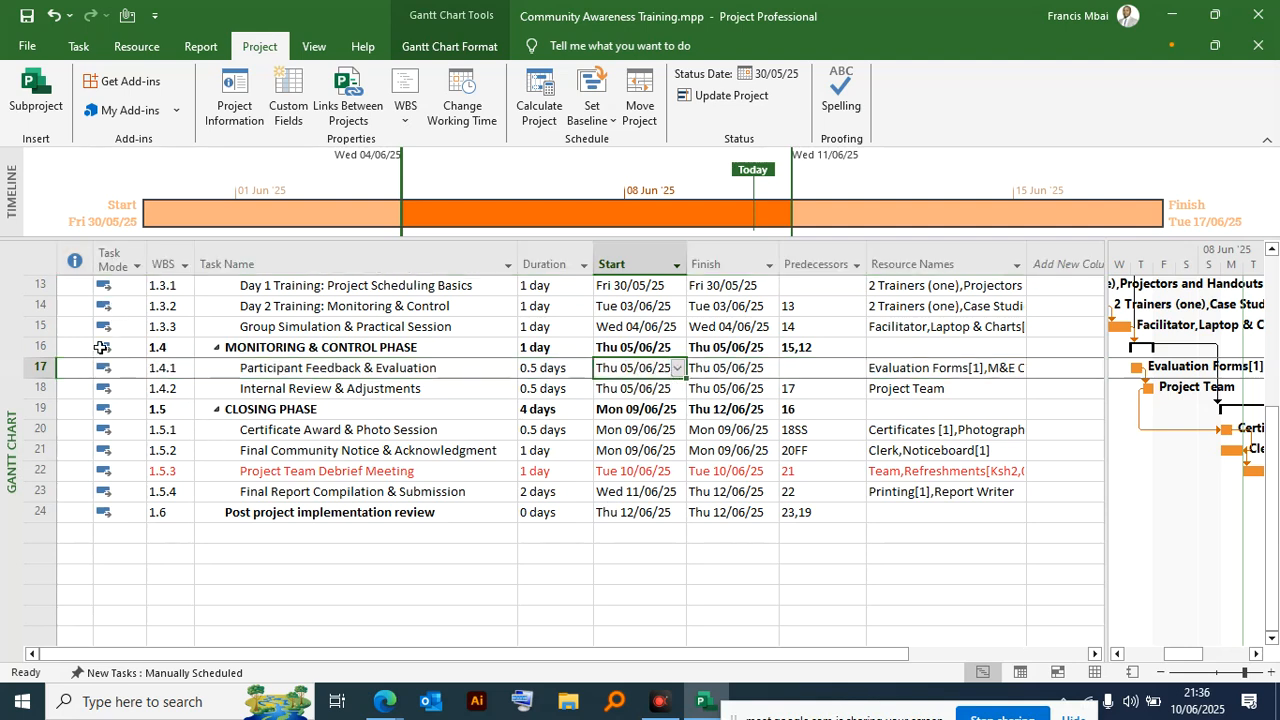
click(103, 251)
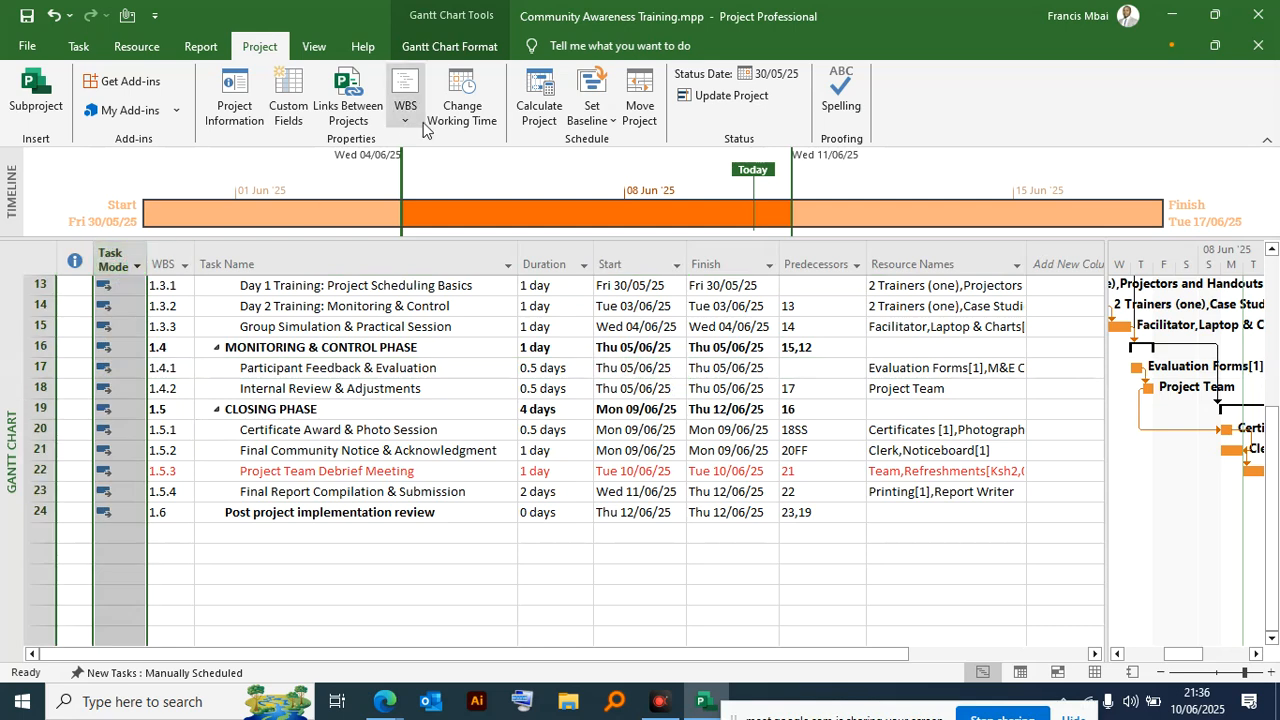
click(79, 47)
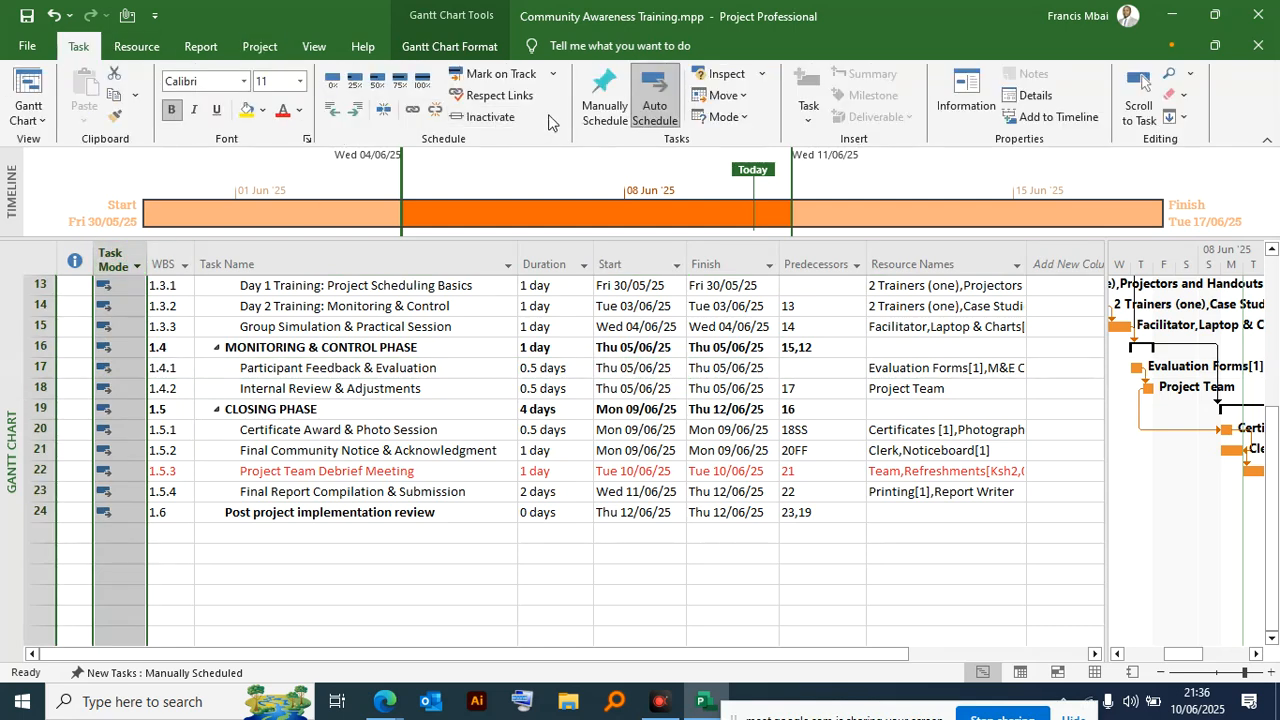
click(604, 100)
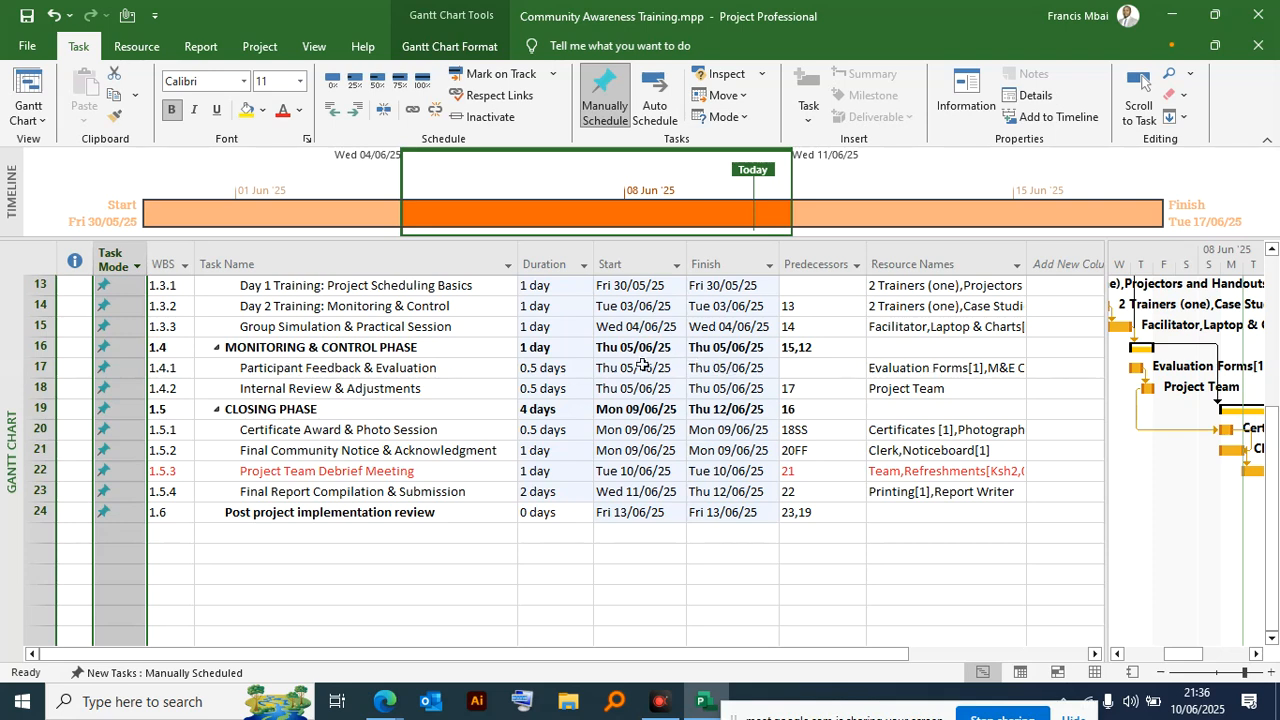
- Set the Participant Feedback & Evaluation start date to 17/06/25 and check the options for resolving its finish-date conflict
click(643, 367)
click(677, 368)
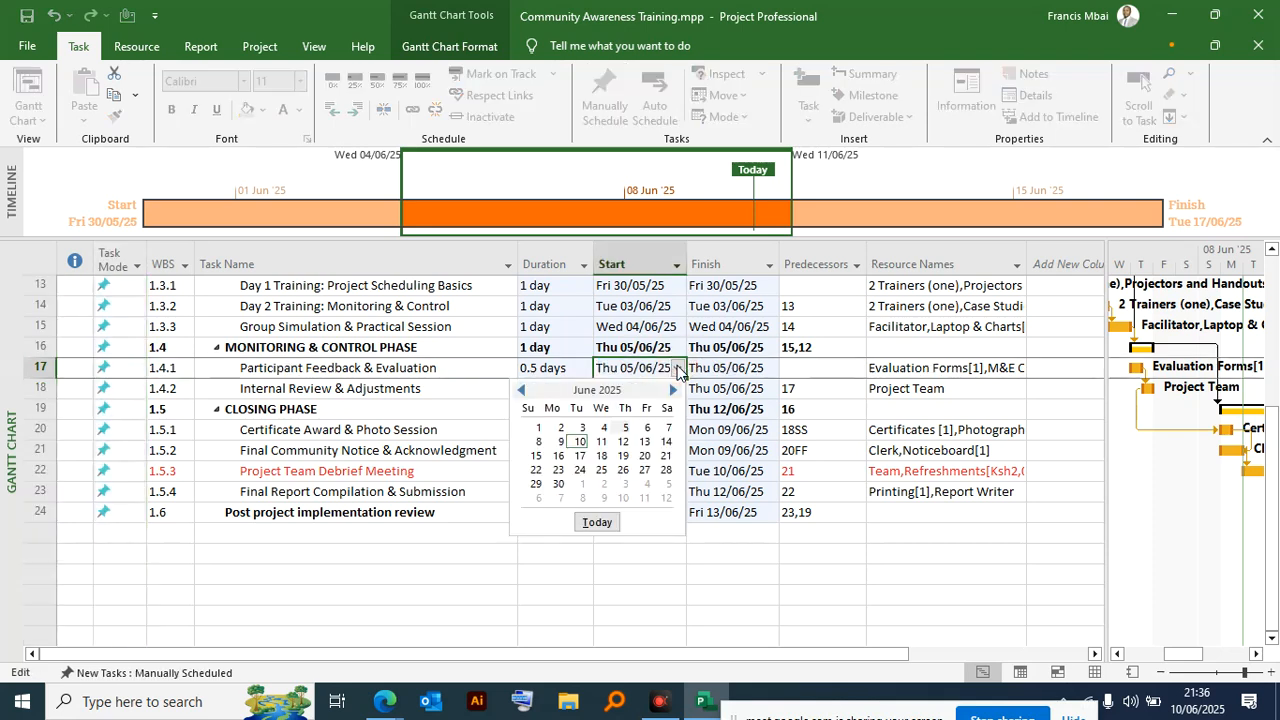
click(580, 456)
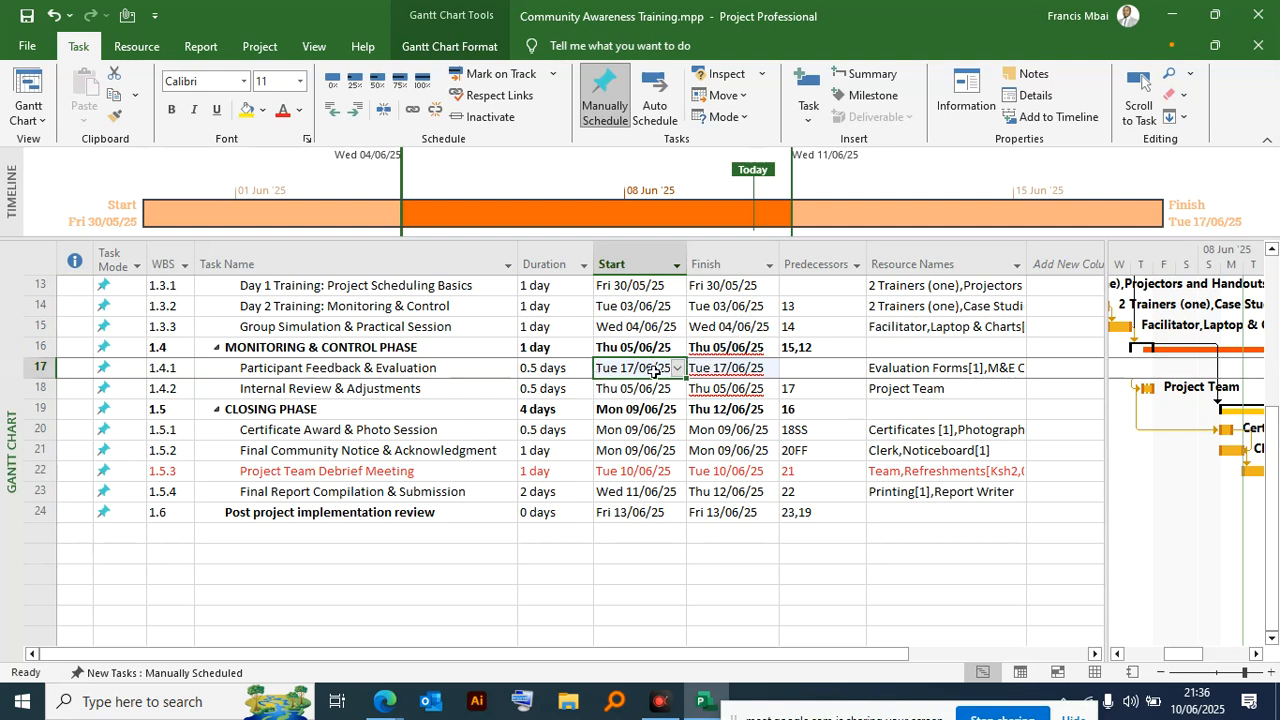
click(720, 352)
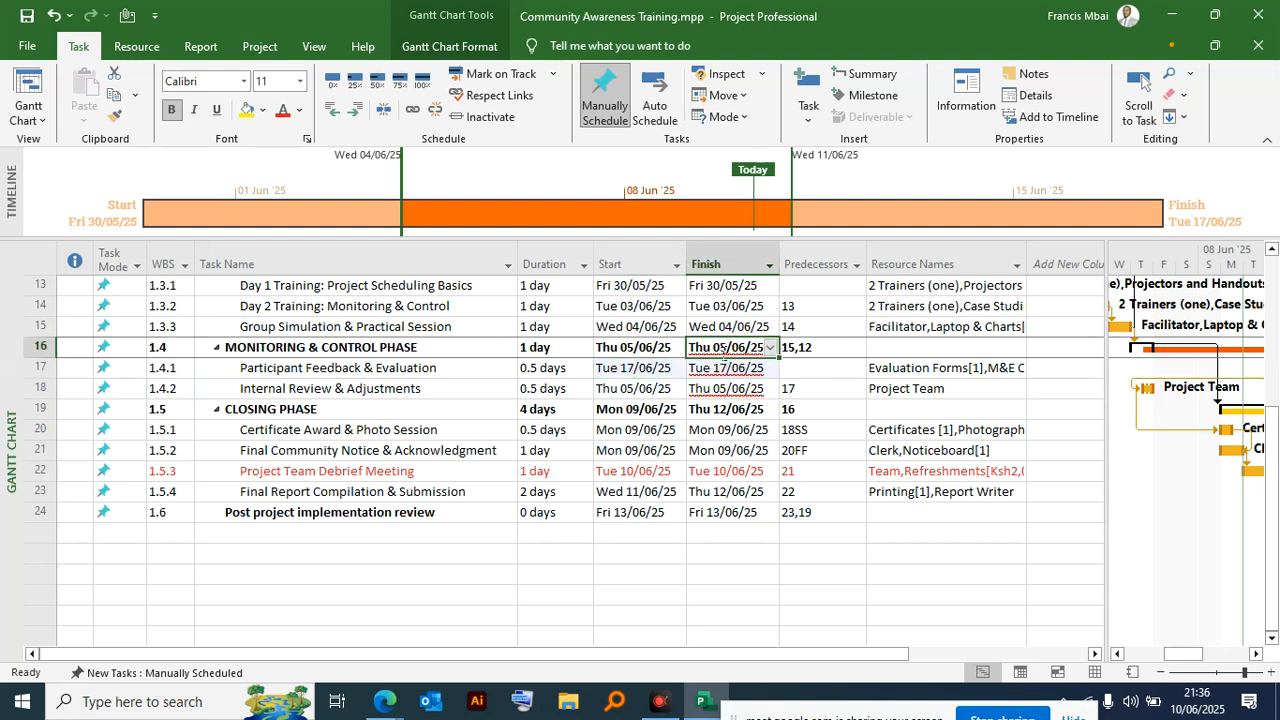
click(724, 350)
click(720, 370)
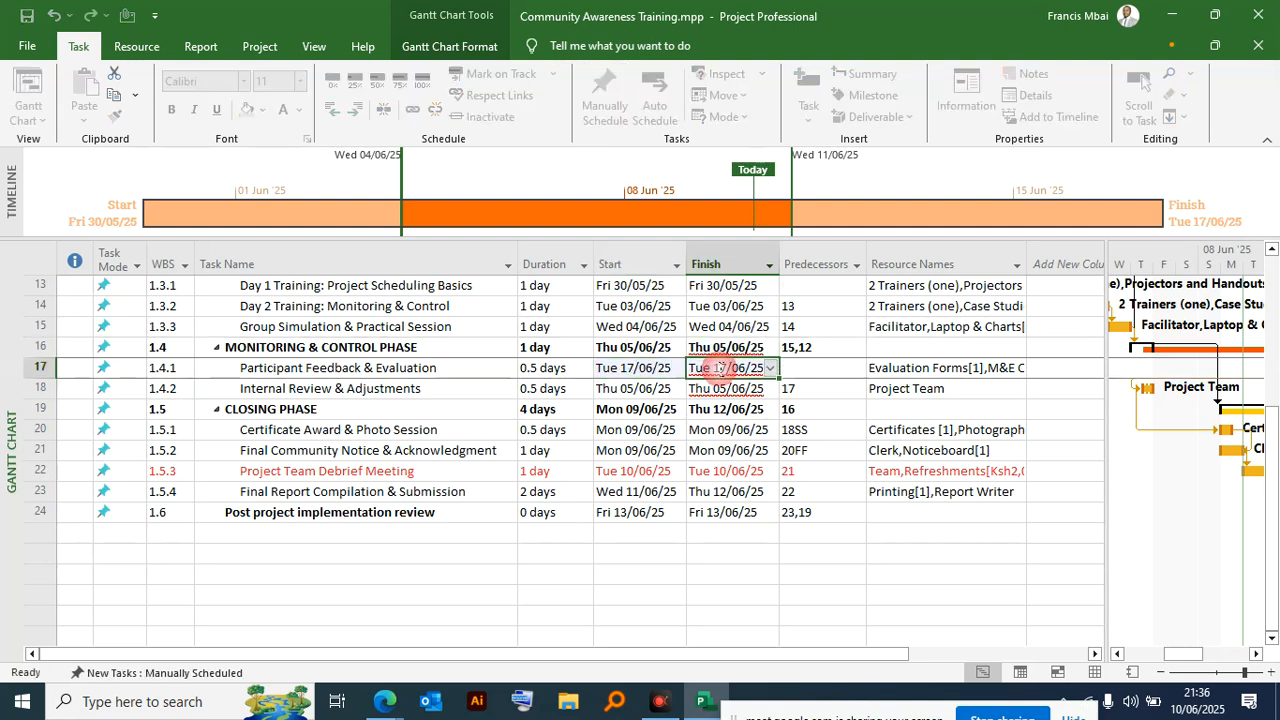
right_click(721, 371)
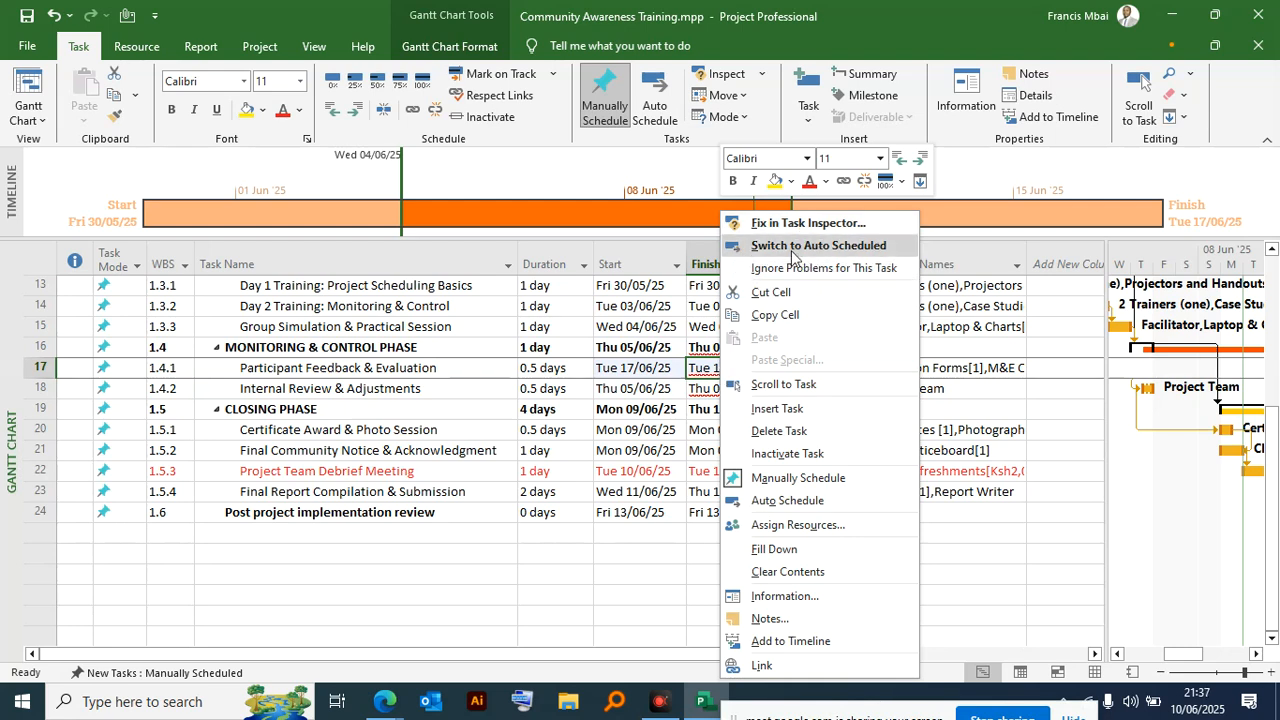
click(700, 362)
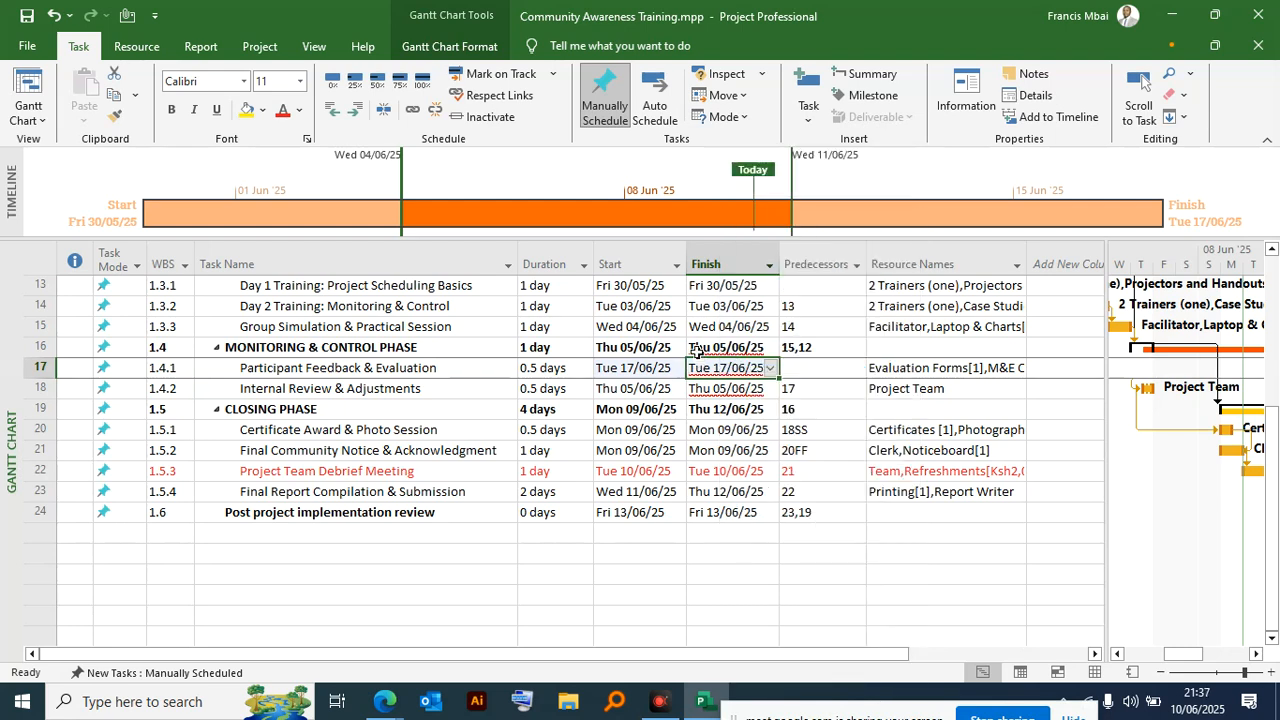
- Switch all tasks in the plan back to Auto Schedule
click(118, 242)
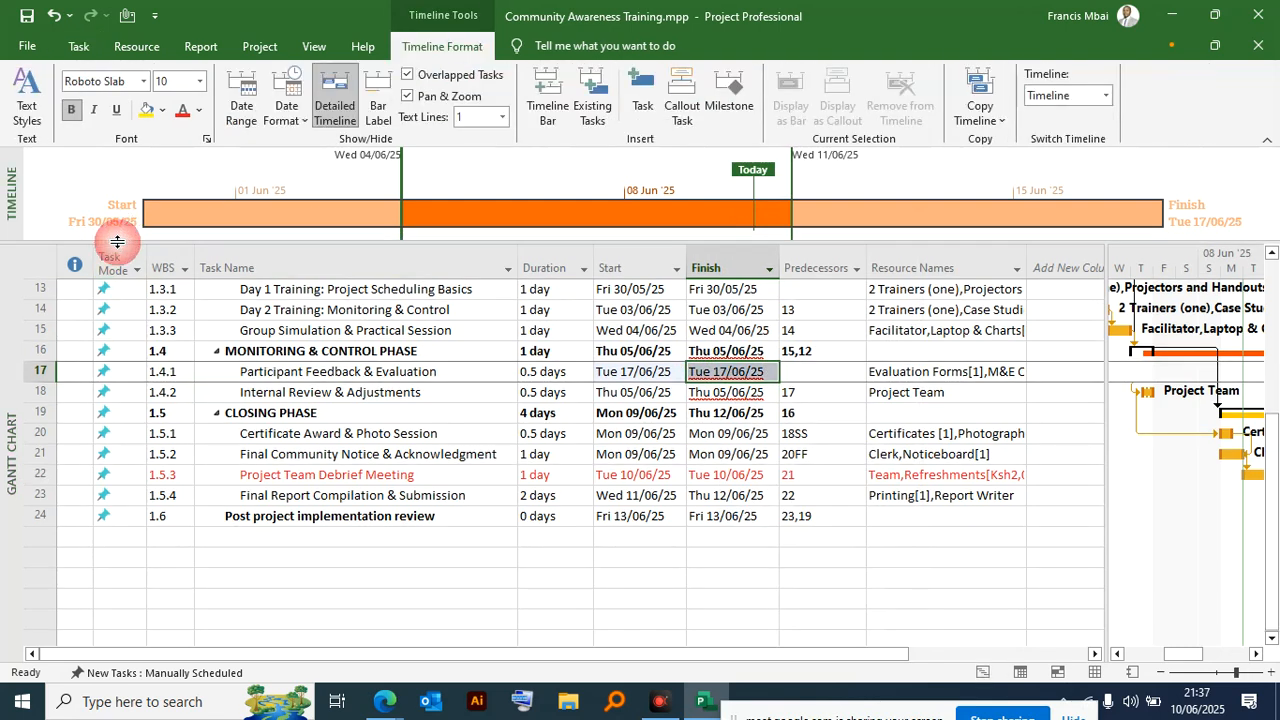
click(112, 258)
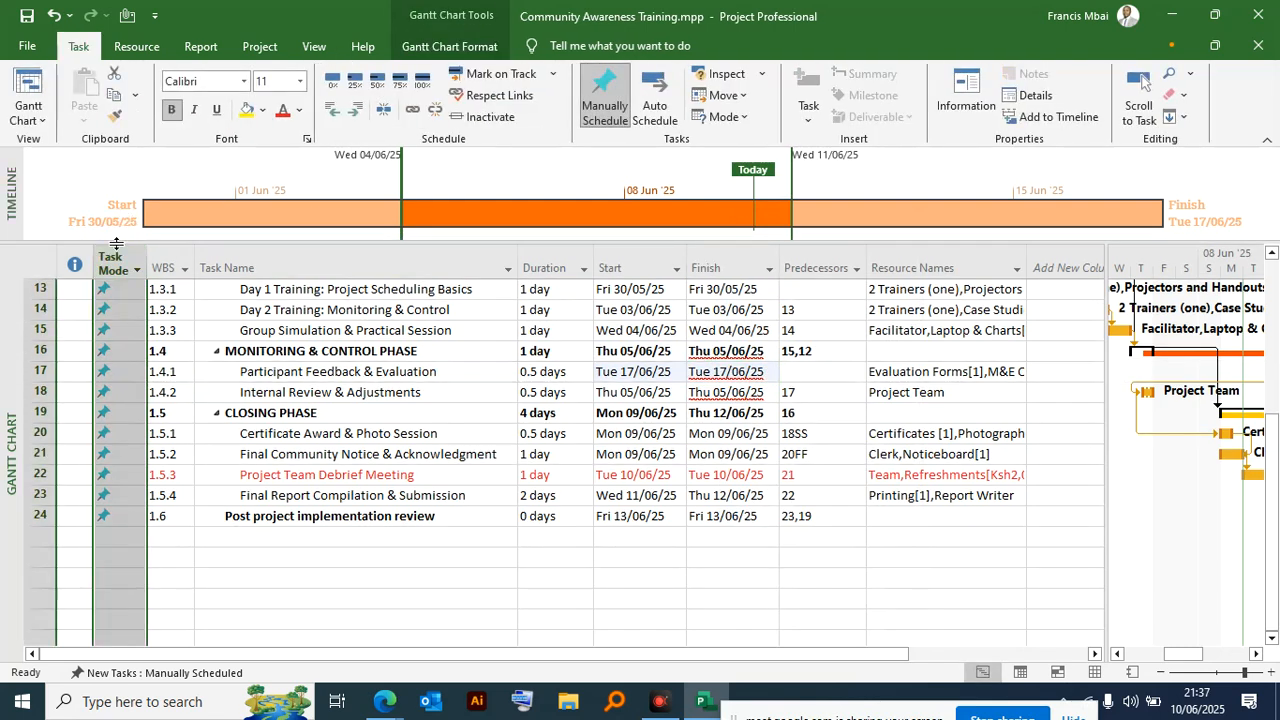
click(664, 112)
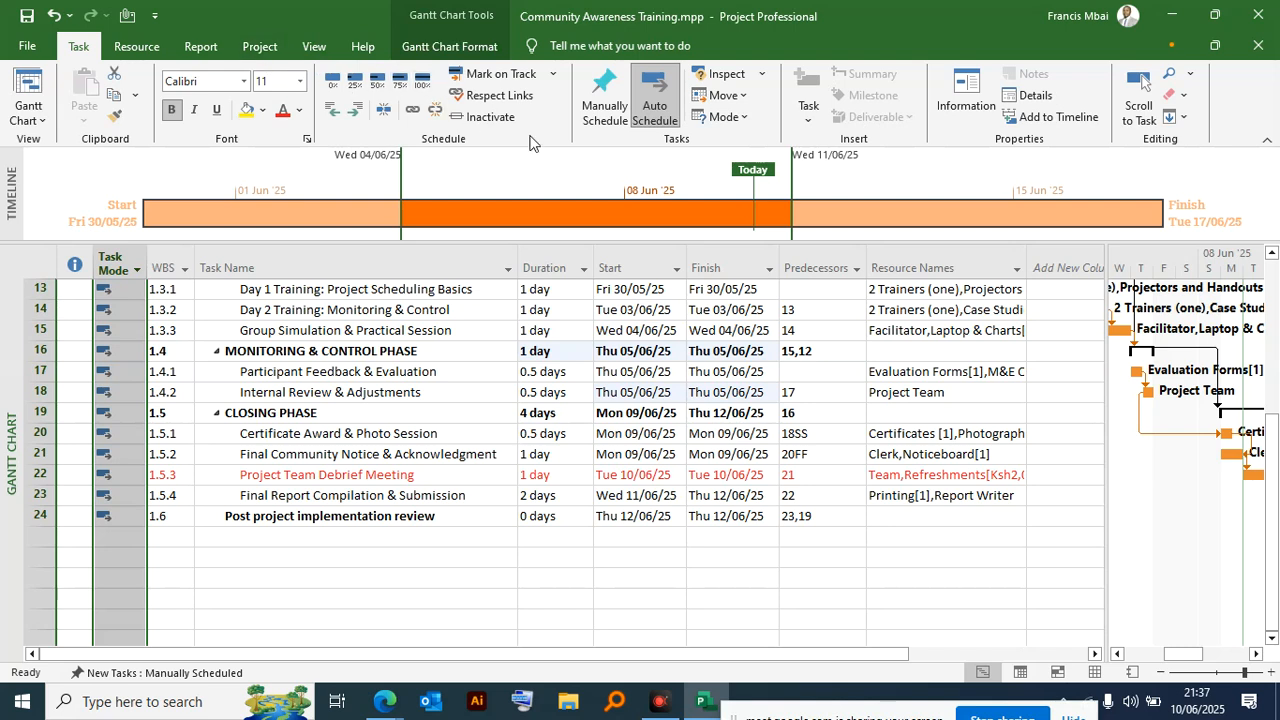
- Open the M&E Officer's working-time calendar and create a new blank base calendar with the suggested name
click(259, 46)
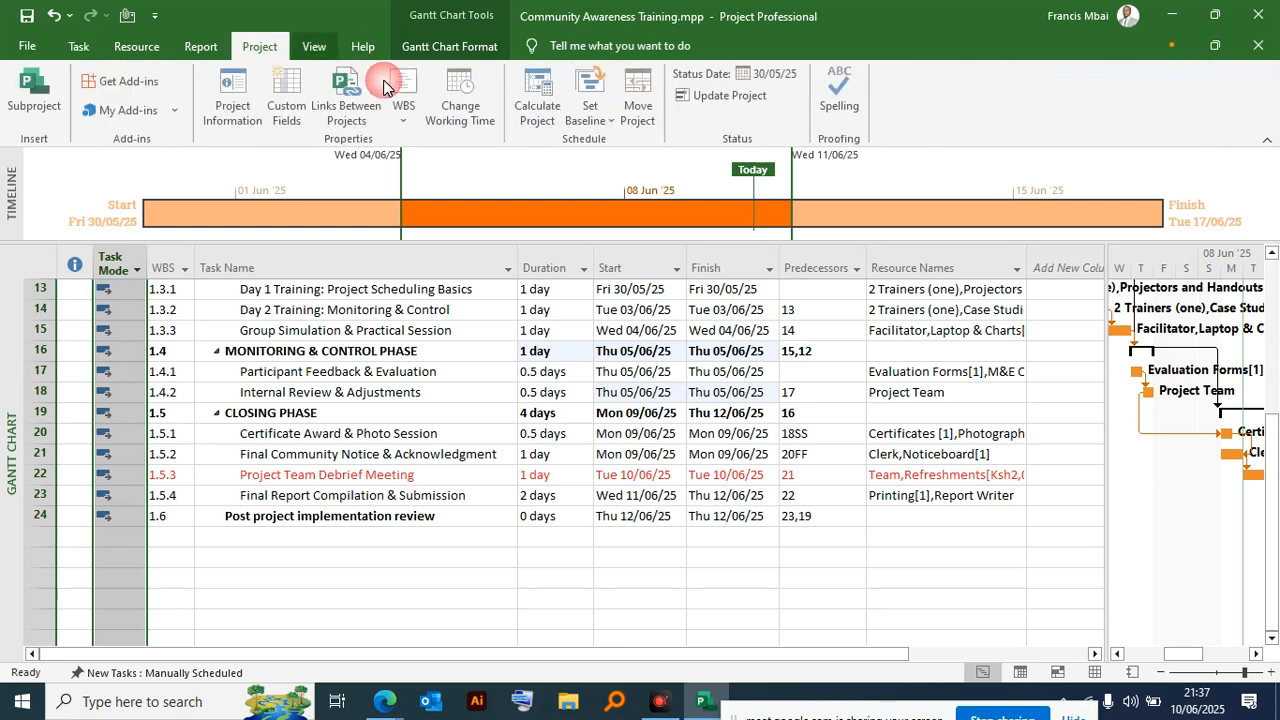
click(455, 112)
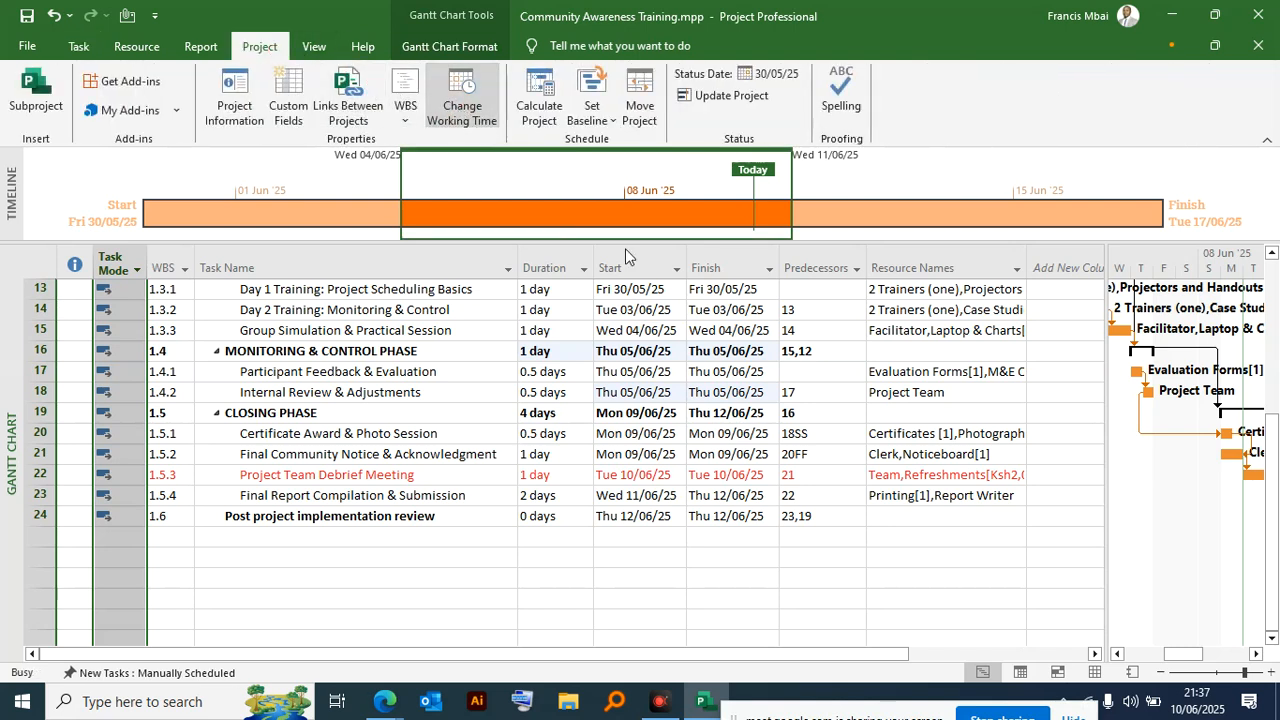
click(640, 102)
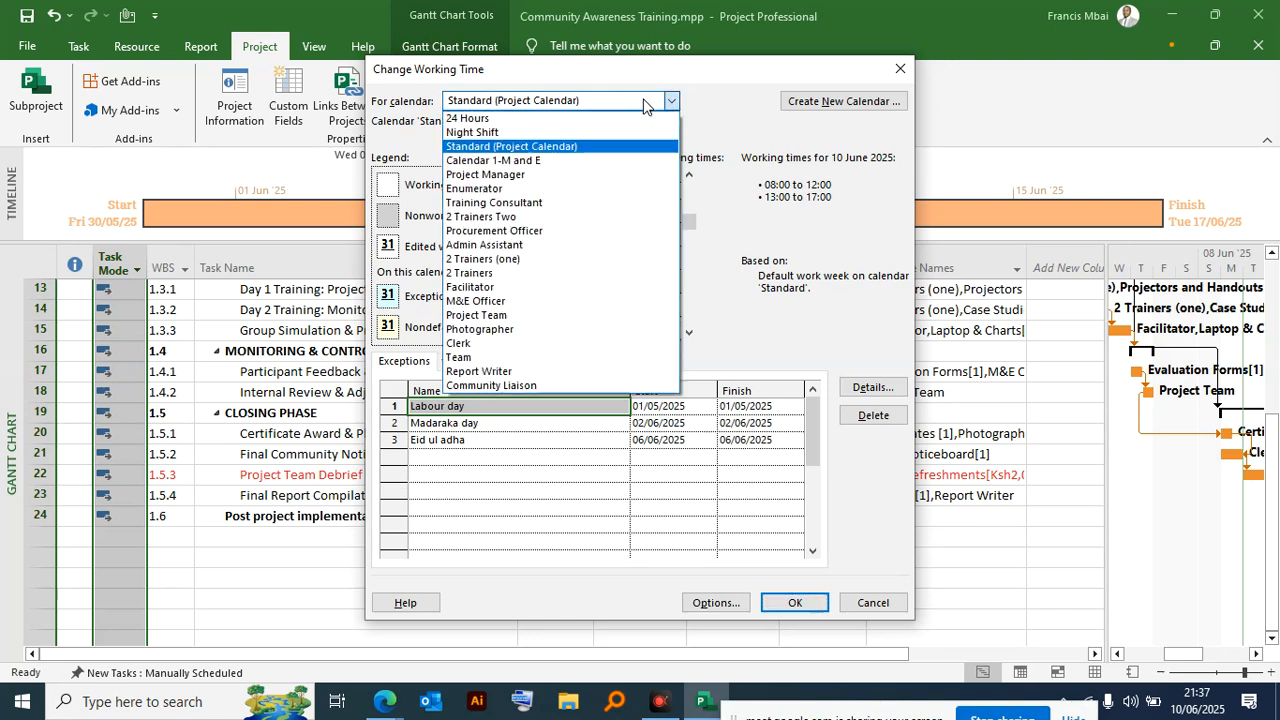
click(476, 300)
click(843, 101)
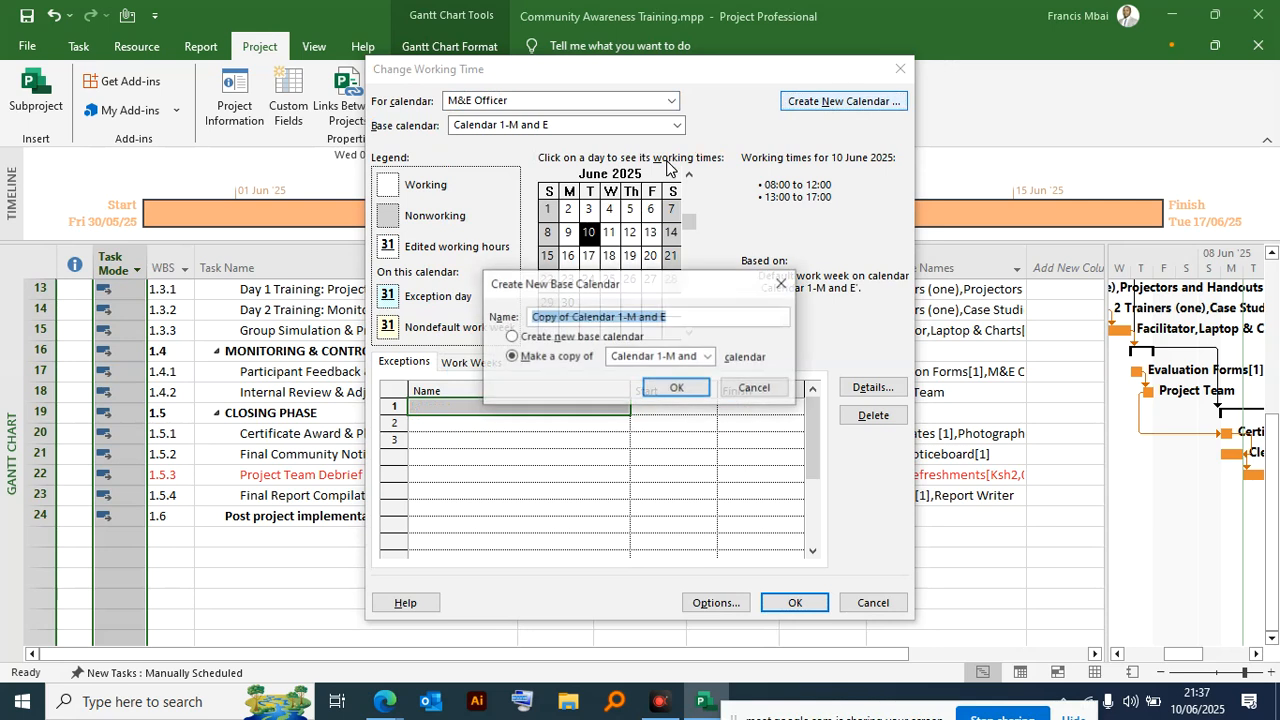
click(516, 338)
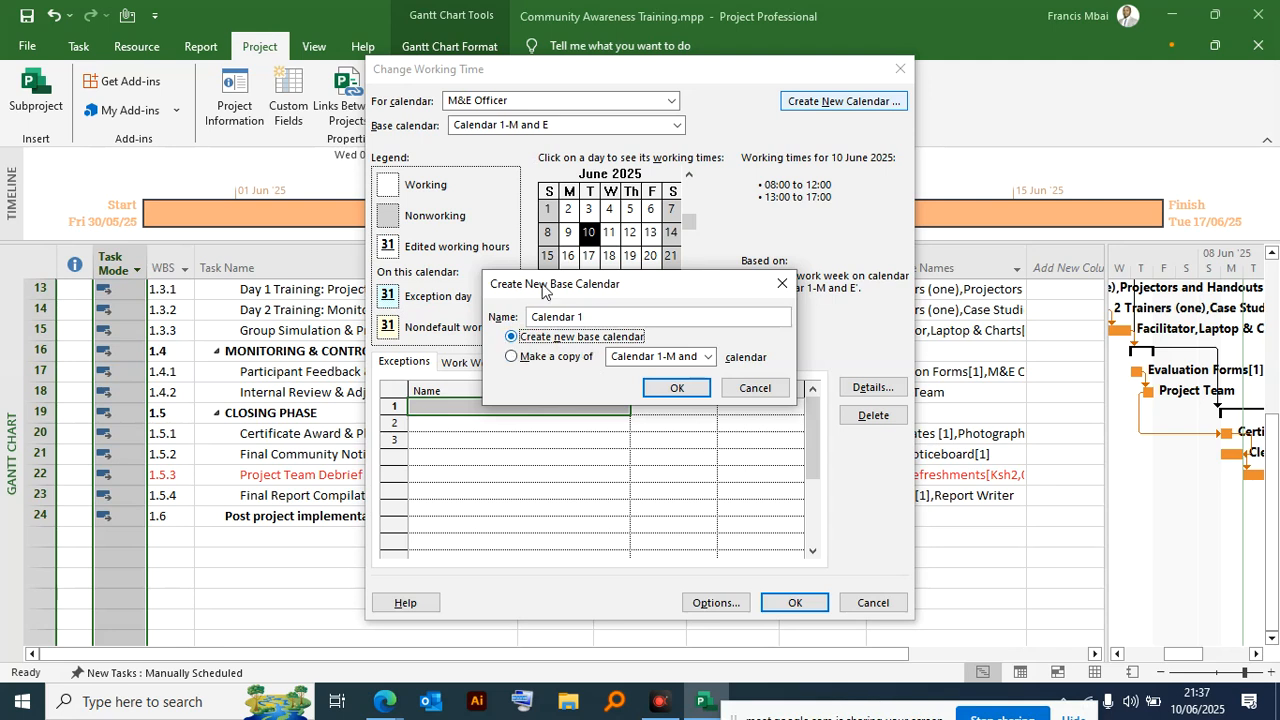
click(674, 390)
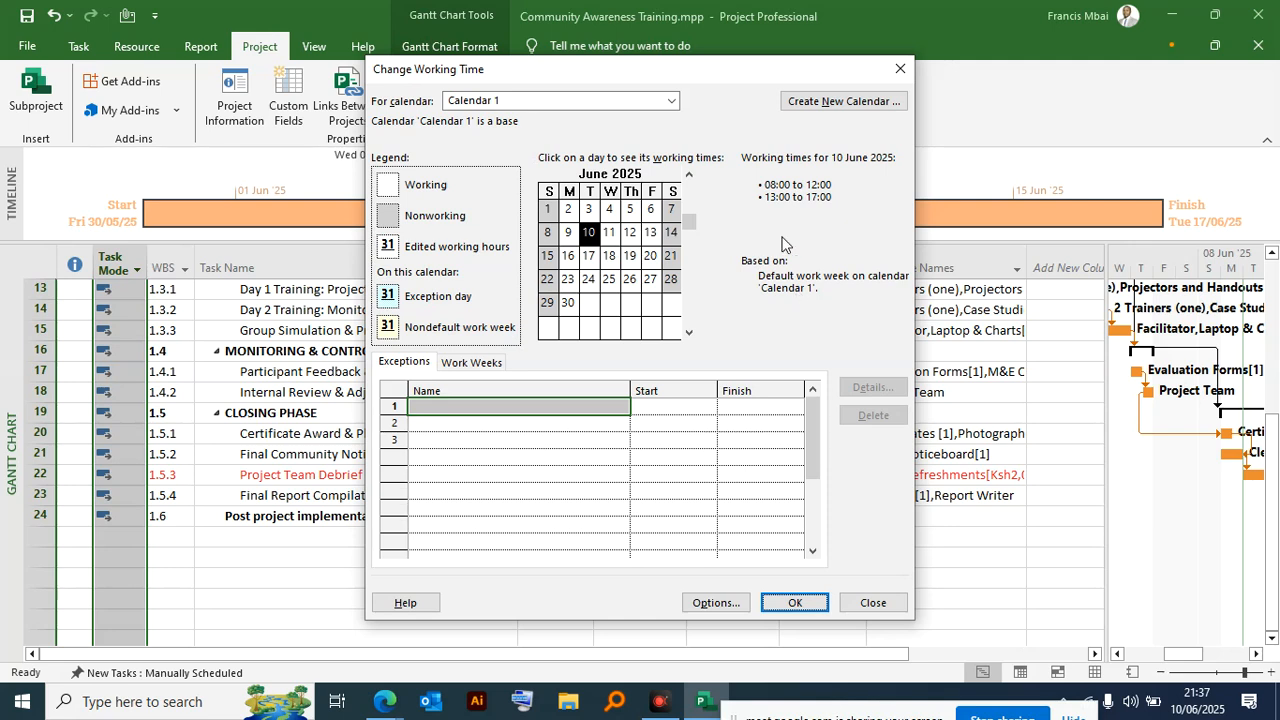
- Compare the M&E Officer calendar with Calendar 1 and try to enter a start date for a new exception in Calendar 1
click(671, 101)
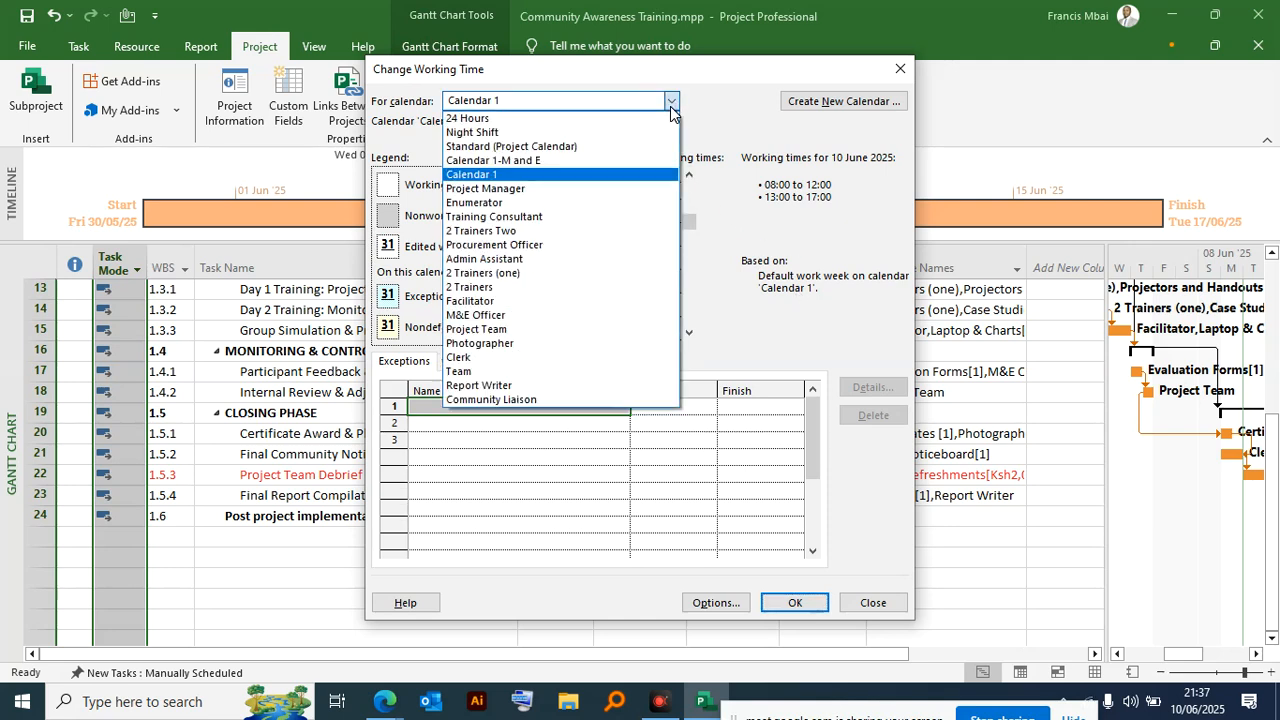
click(560, 315)
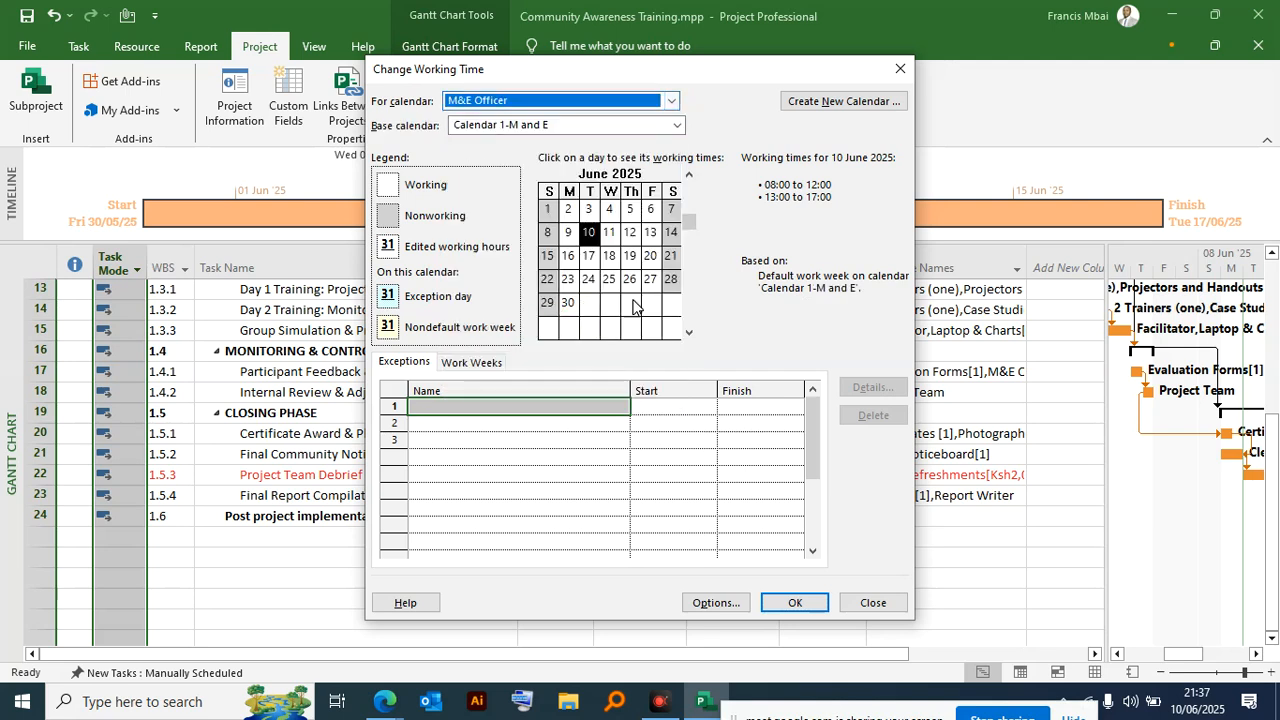
click(671, 101)
click(490, 174)
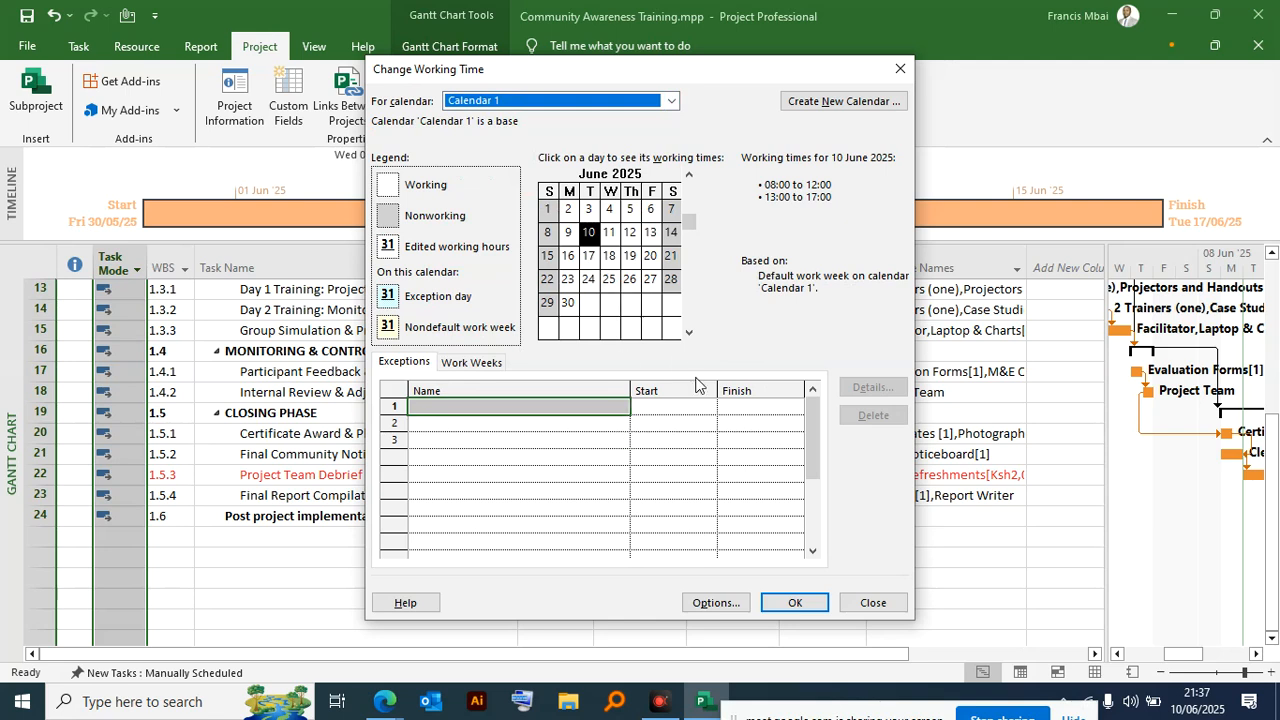
click(657, 408)
click(706, 408)
click(746, 428)
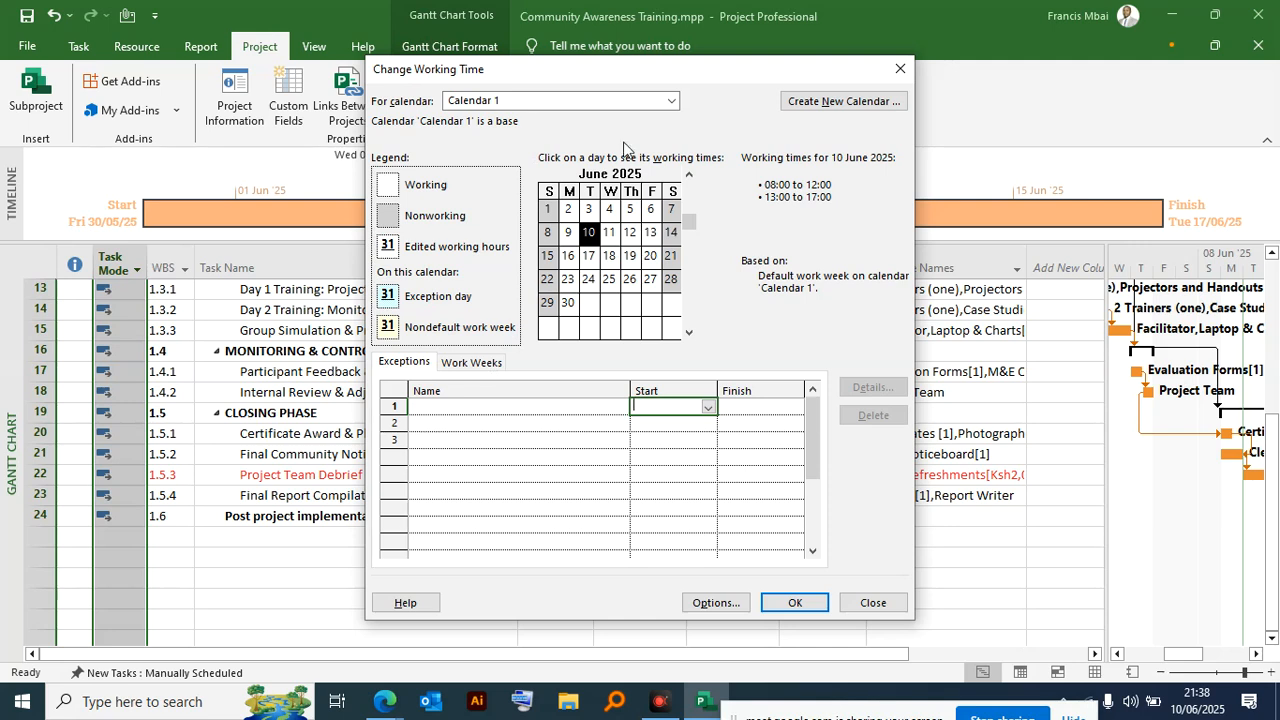
click(664, 106)
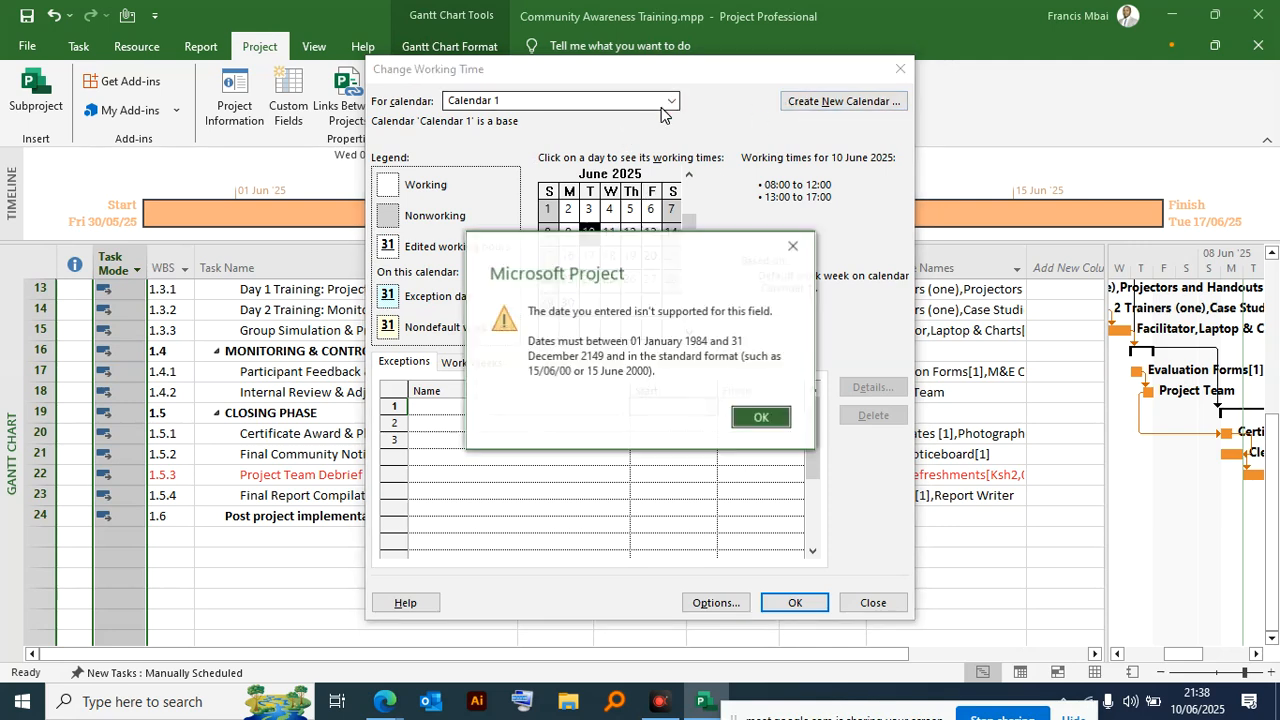
click(793, 246)
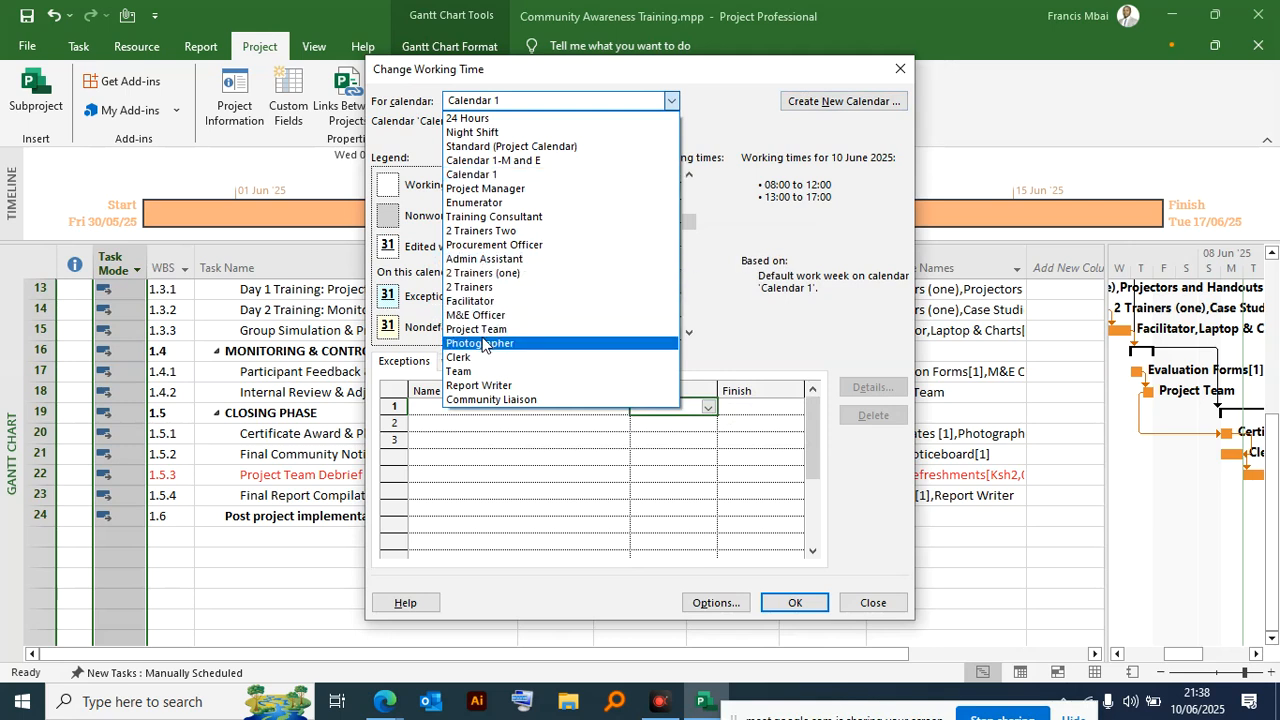
- Try to switch from Calendar 1 to the M&E Officer calendar, and accept the working-time settings
click(476, 315)
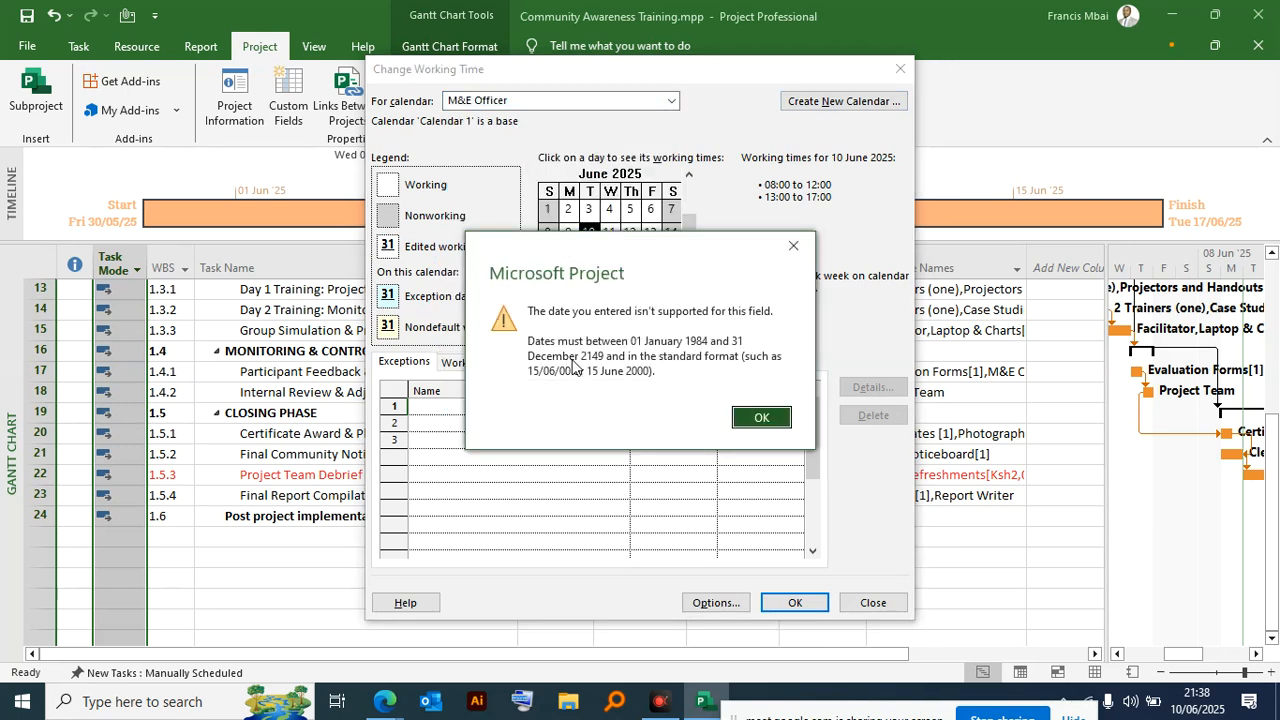
click(793, 245)
click(873, 604)
click(785, 419)
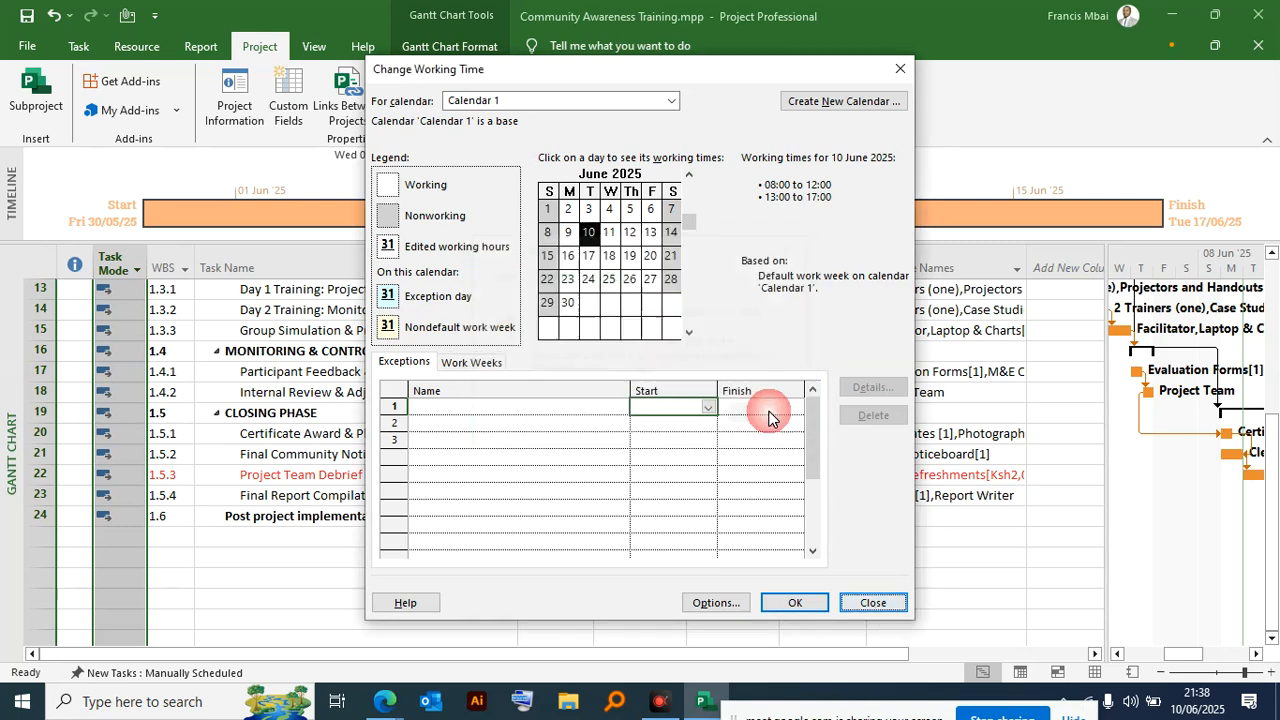
click(801, 604)
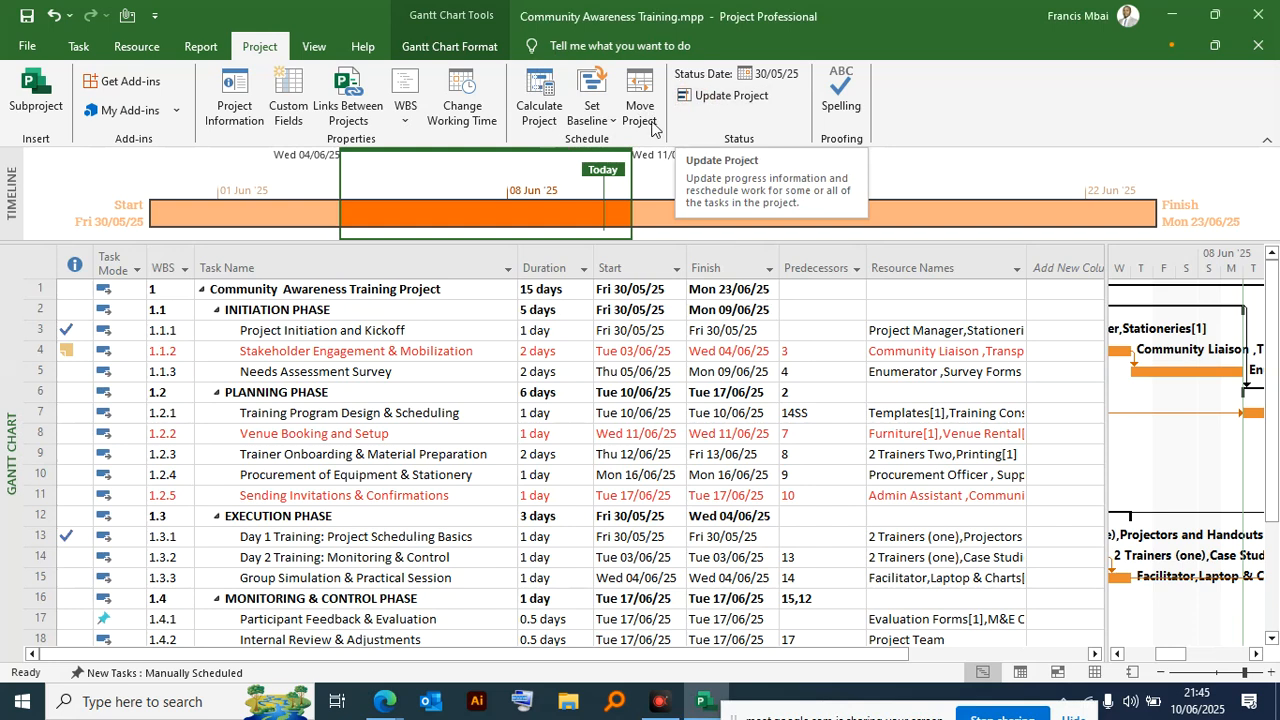
- Update the entire project's work as complete through Fri 30/05/25 using 0% - 100% complete, and review the task indicators
click(731, 97)
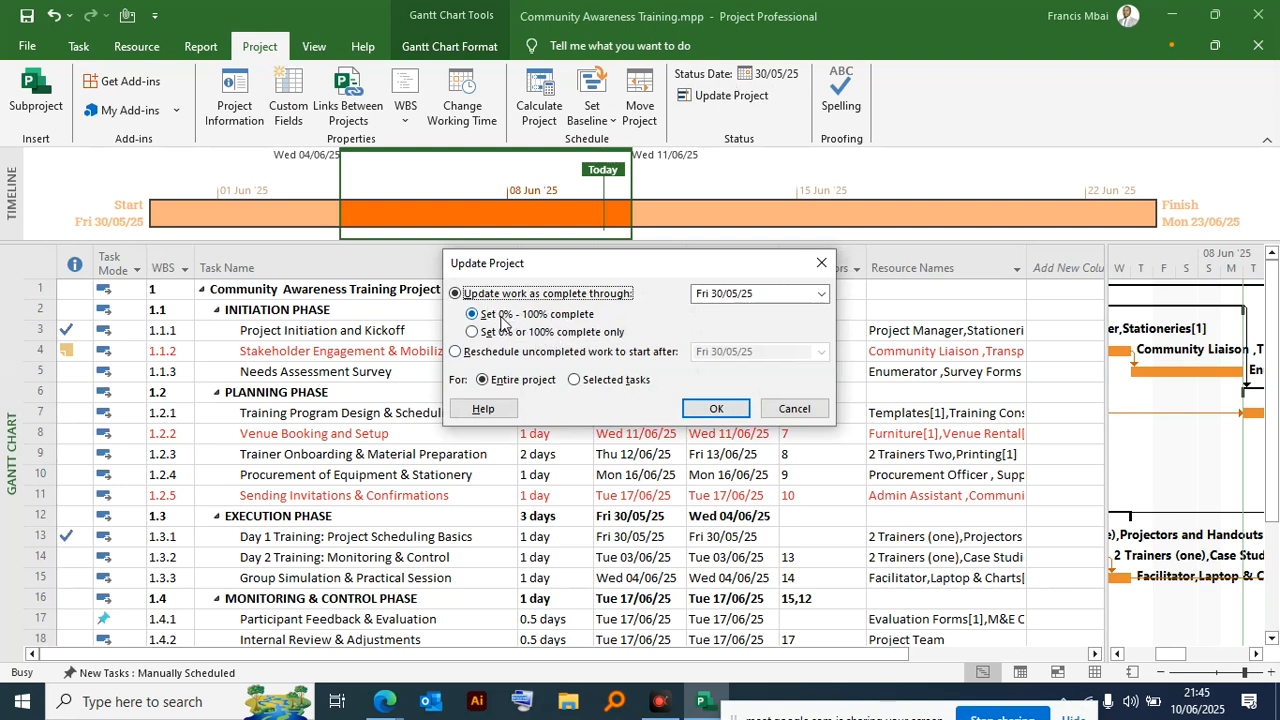
drag(505, 263, 597, 166)
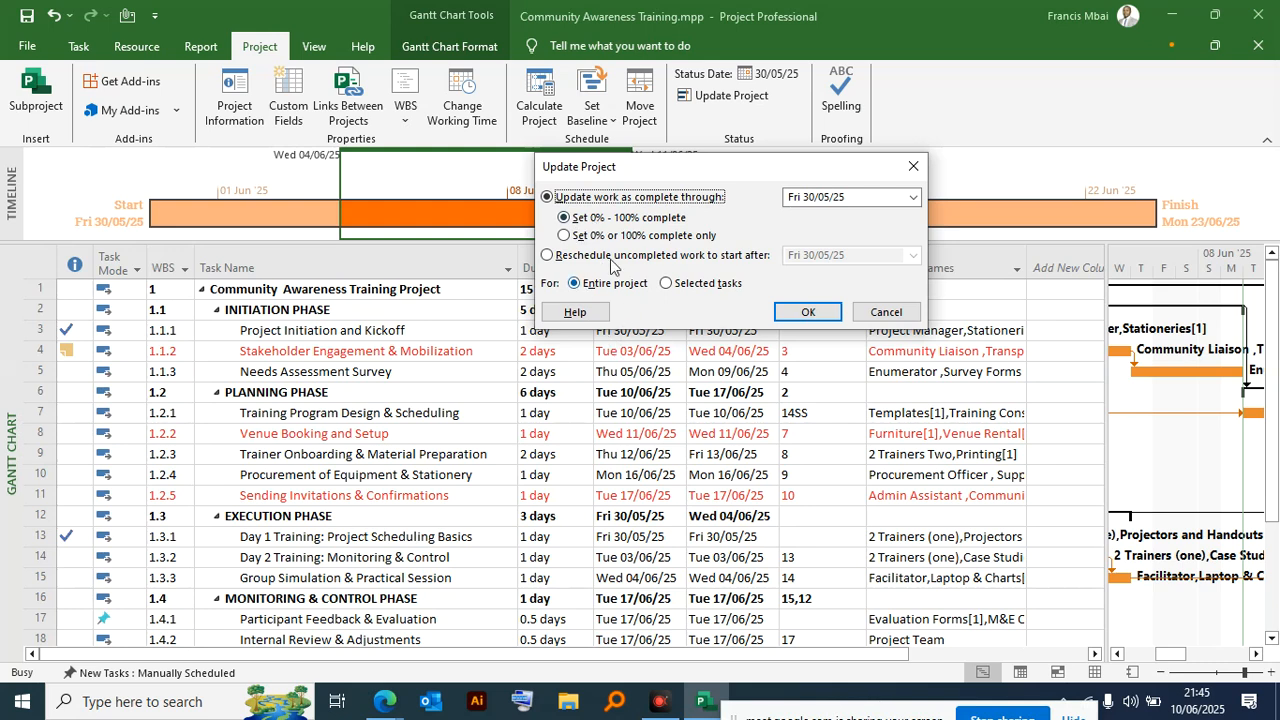
click(808, 312)
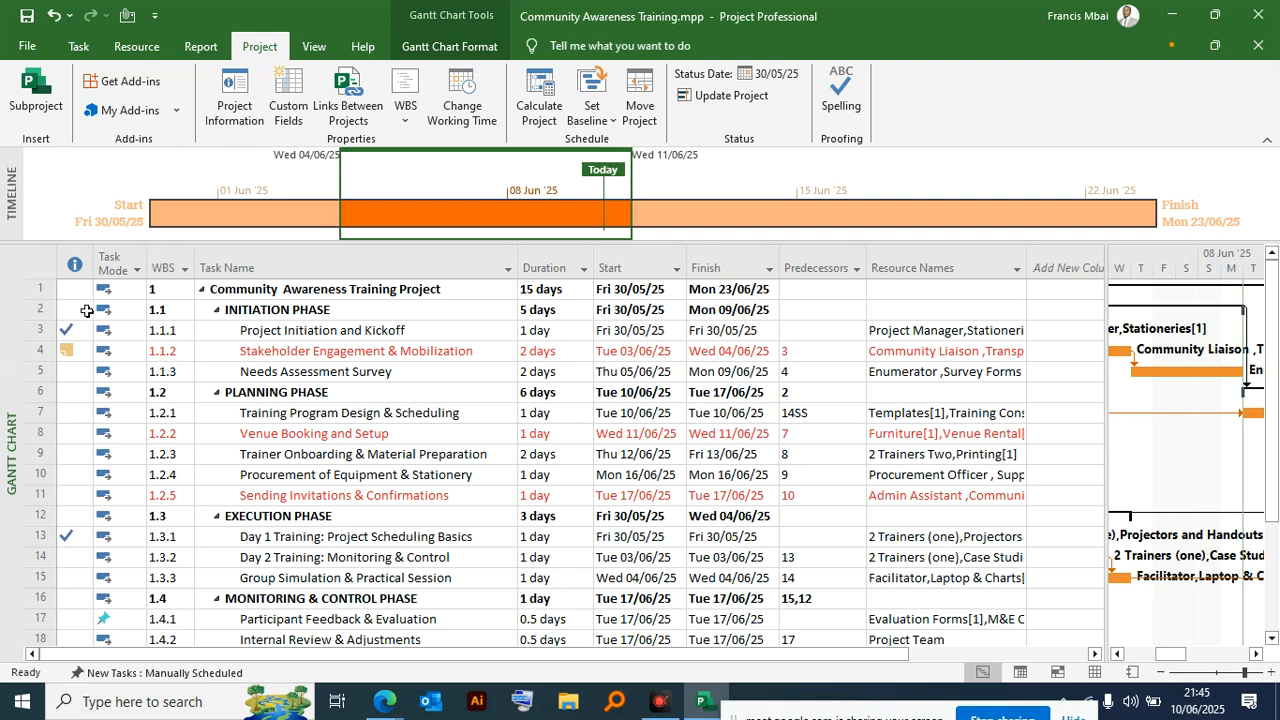
click(71, 258)
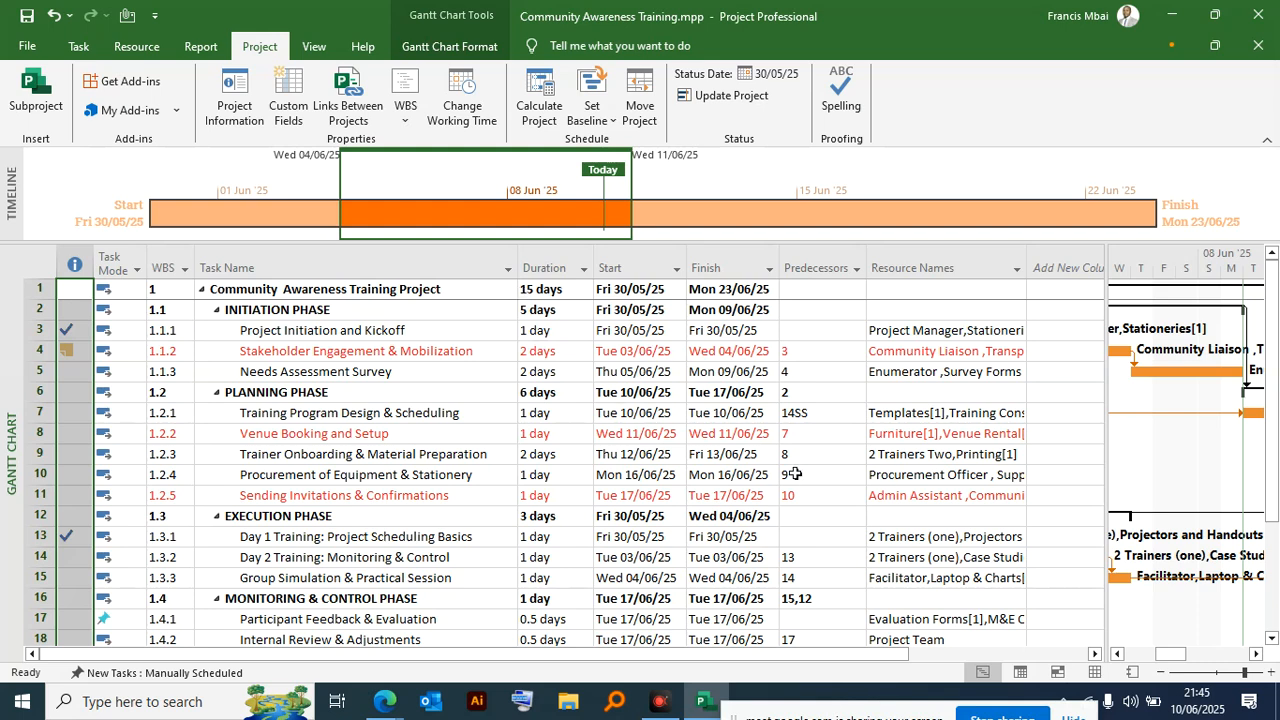
scroll(710, 520, down, 1)
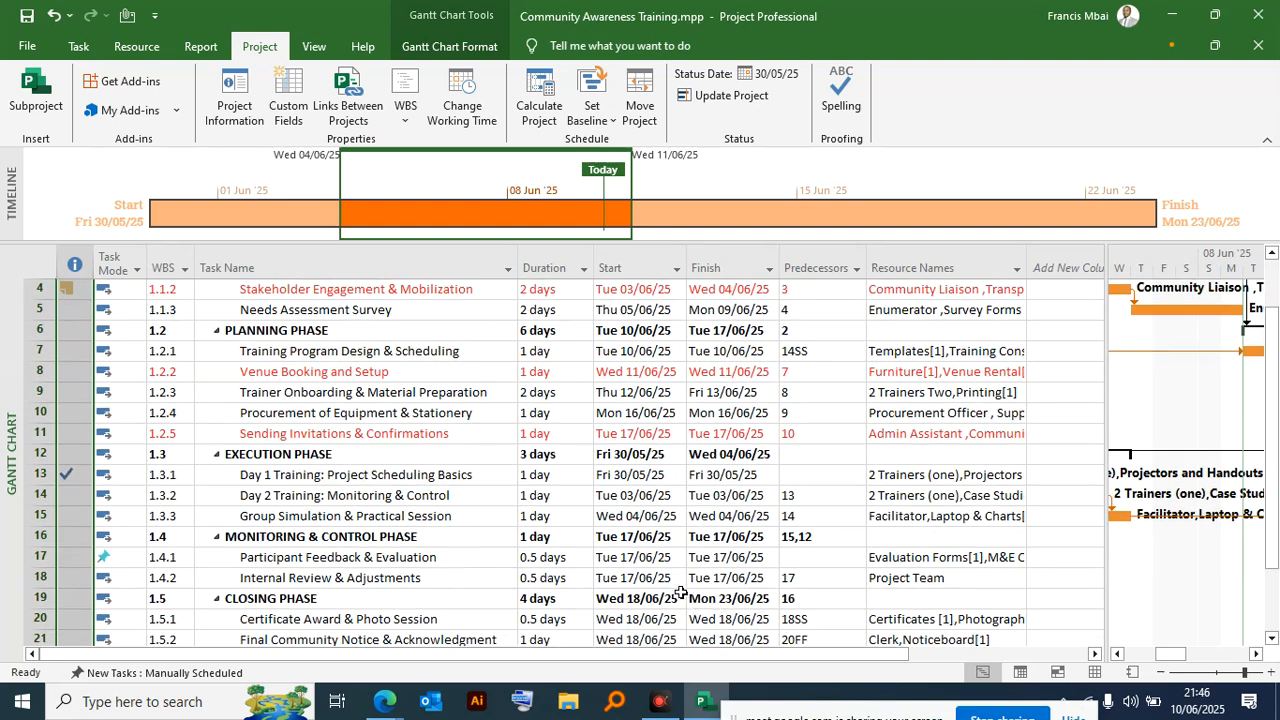
scroll(682, 590, up, 1)
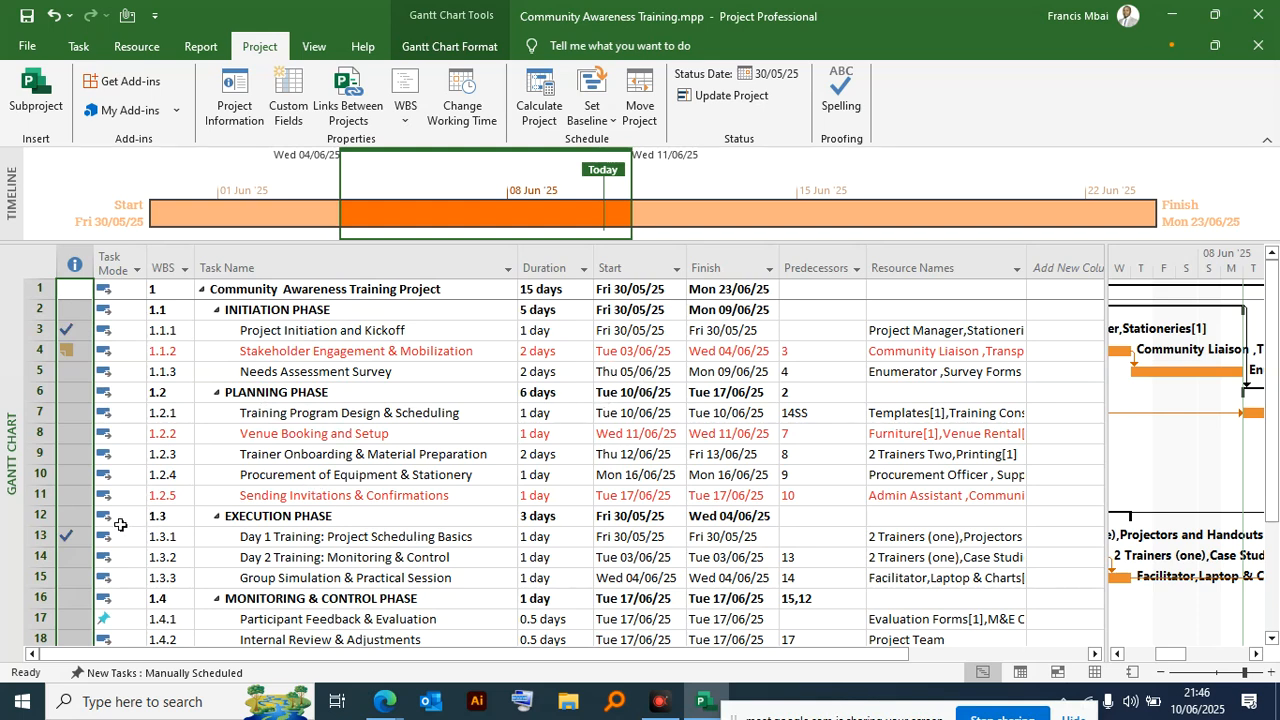
scroll(140, 485, down, 5)
scroll(138, 486, up, 5)
click(322, 238)
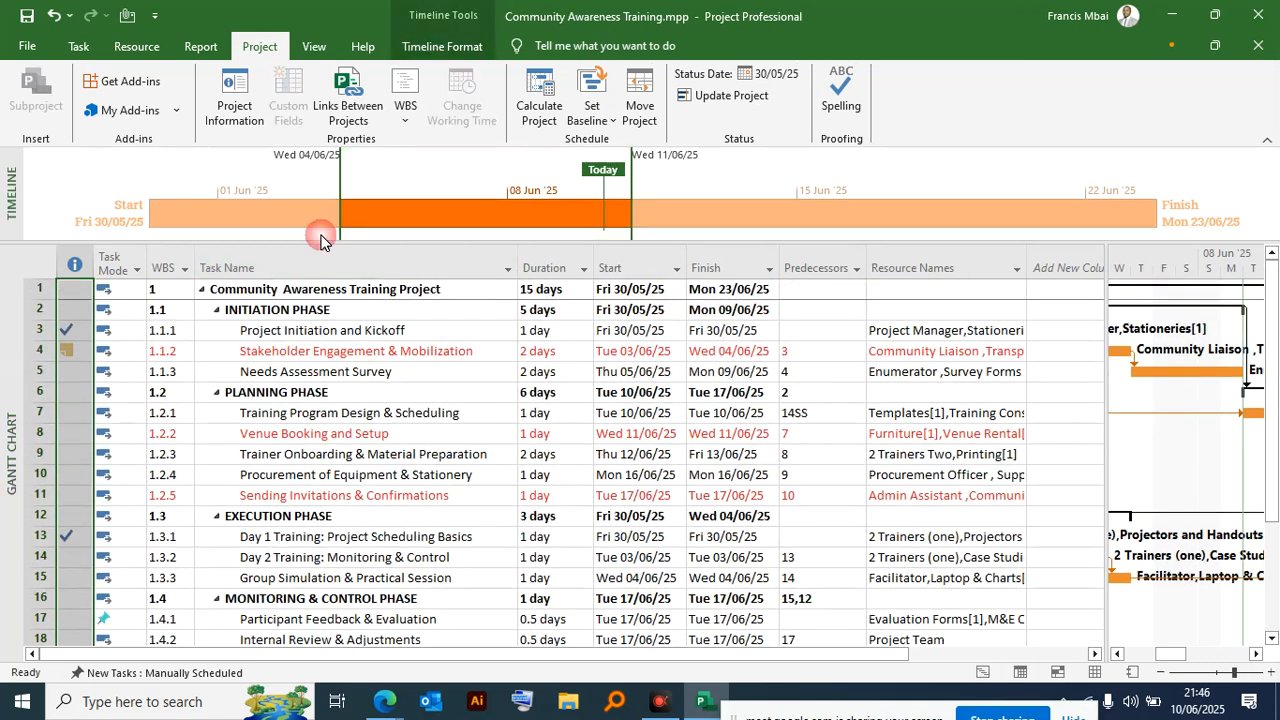
click(137, 270)
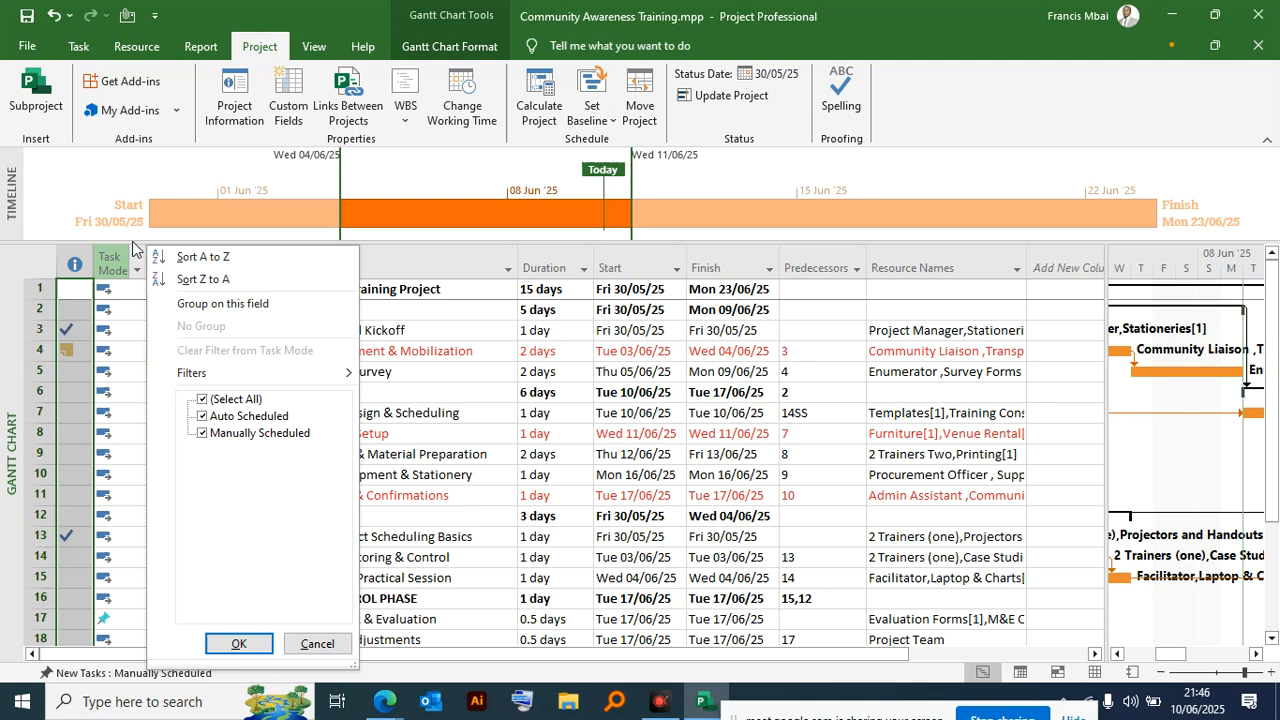
key(Escape)
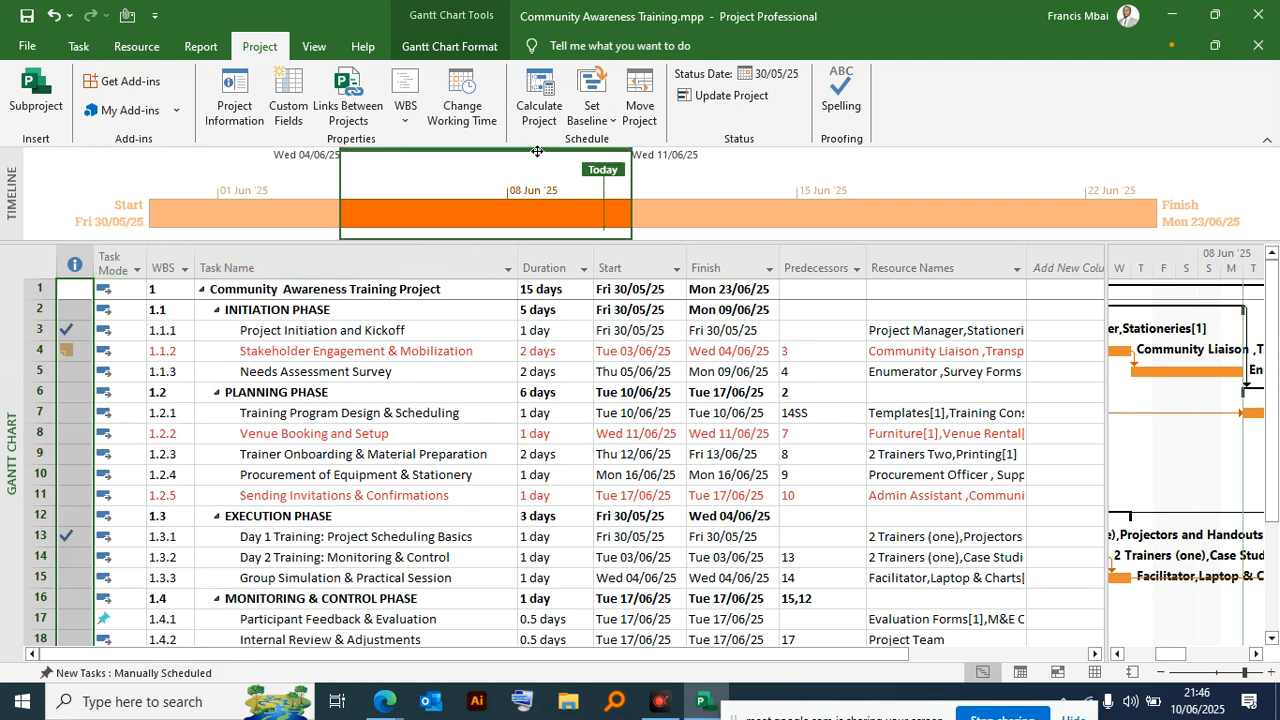
- Update the entire project's work as complete through Fri 30/05/25 using 0% or 100% complete only, and review the task list
click(690, 95)
click(473, 332)
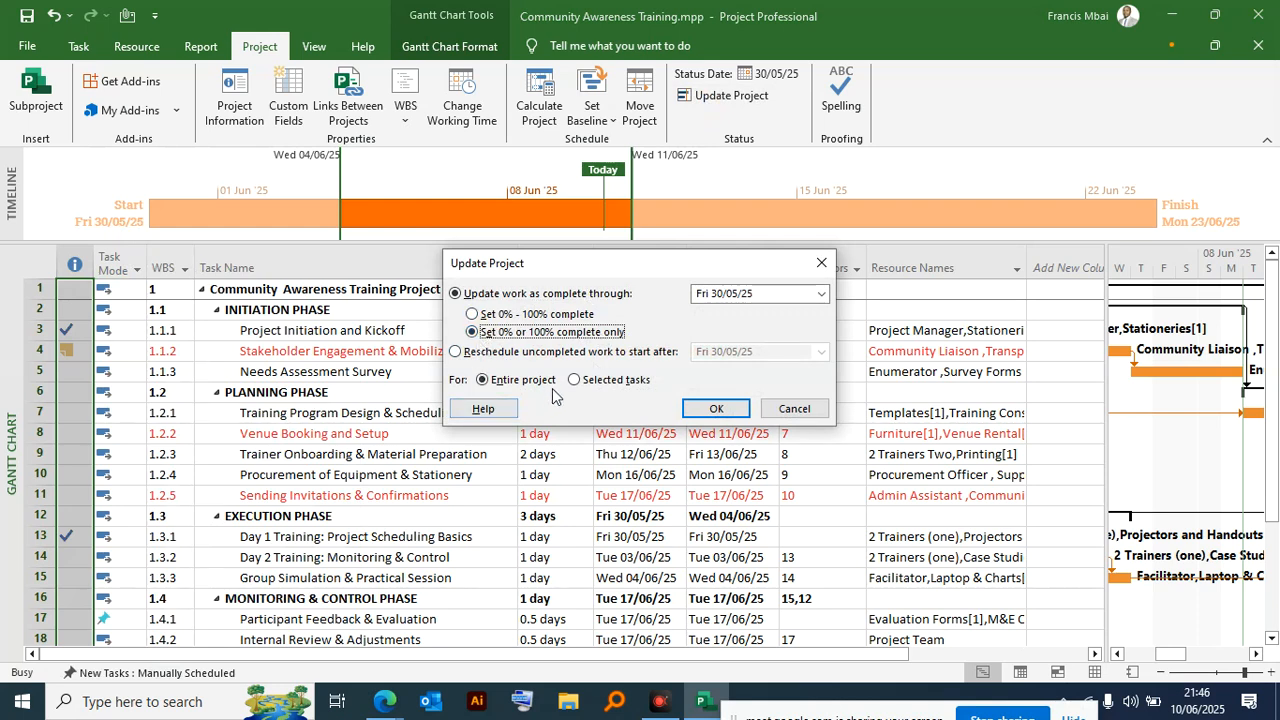
click(716, 408)
scroll(720, 406, down, 4)
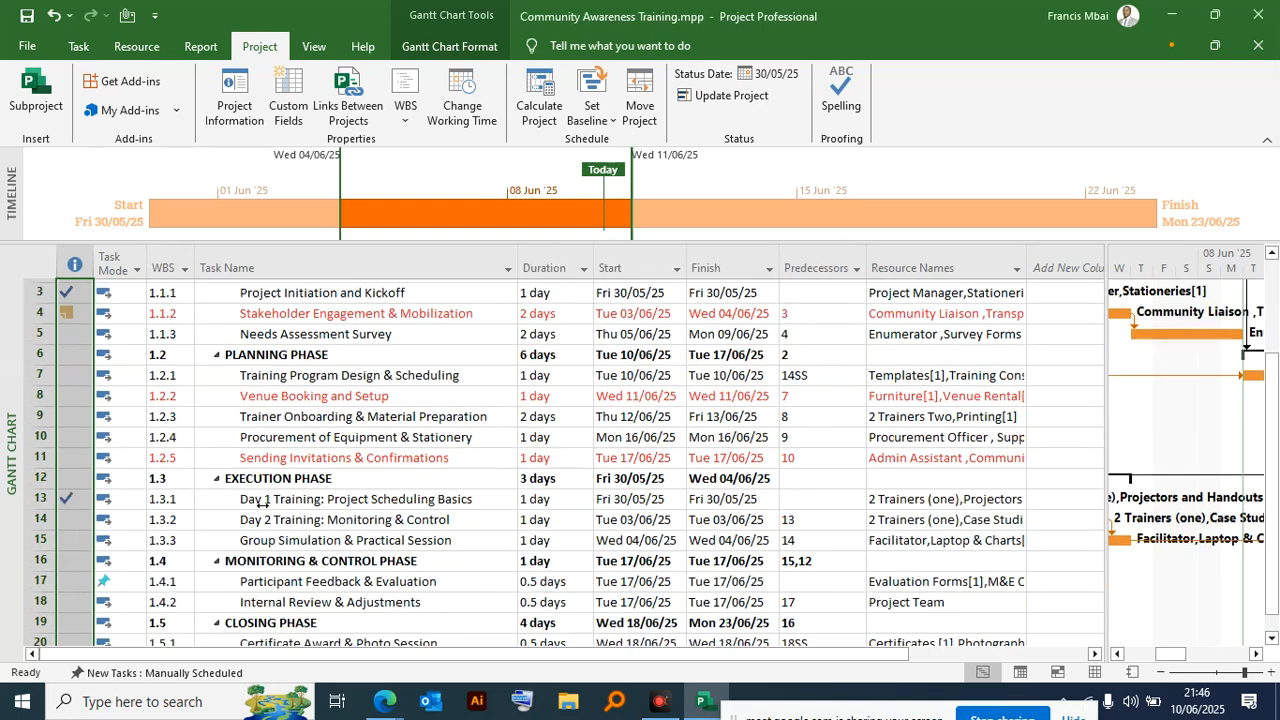
scroll(258, 378, up, 4)
- Update only the selected tasks from INITIATION PHASE through Group Simulation & Practical Session, using 0% or 100% complete only through Fri 30/05/25
drag(254, 316, 263, 570)
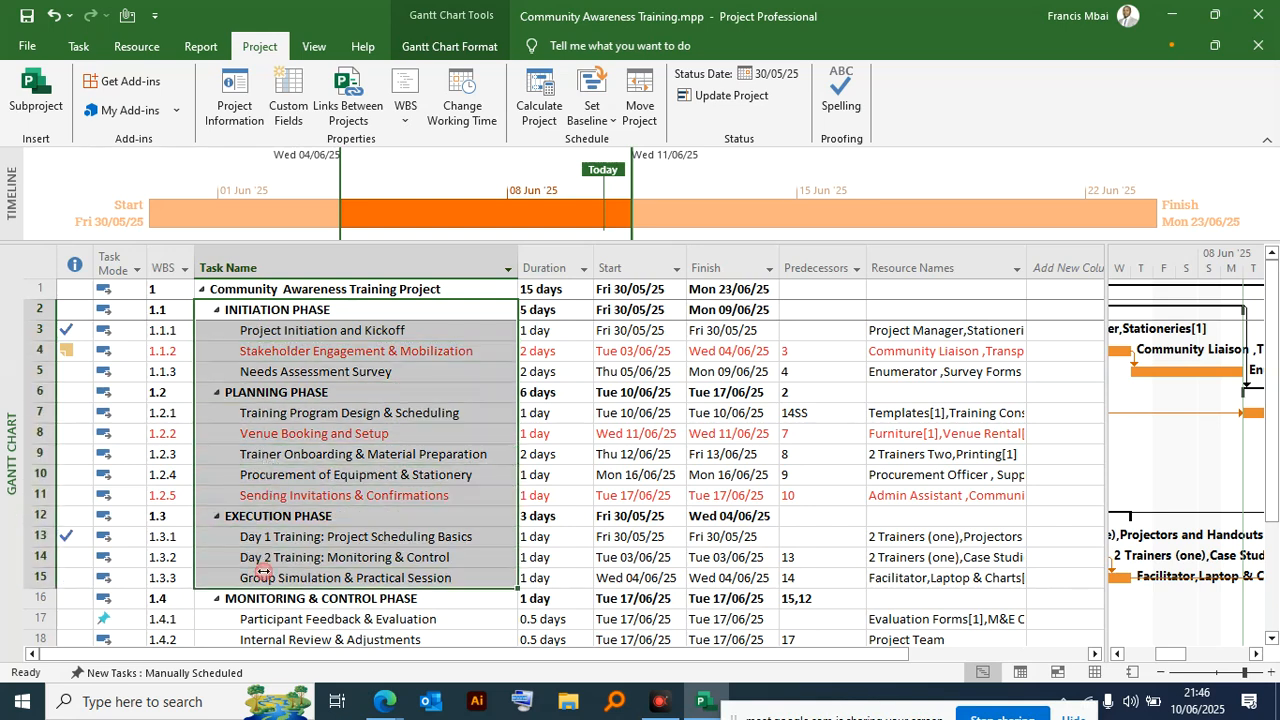
click(728, 97)
click(470, 333)
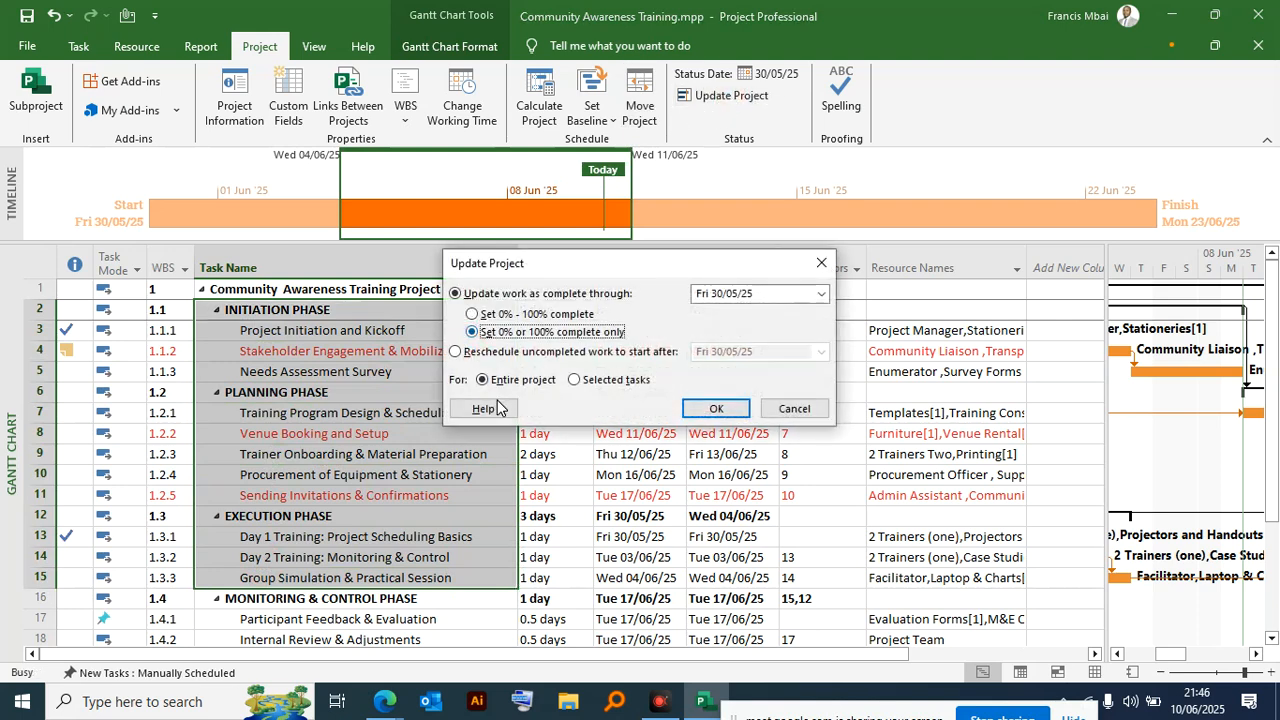
click(573, 380)
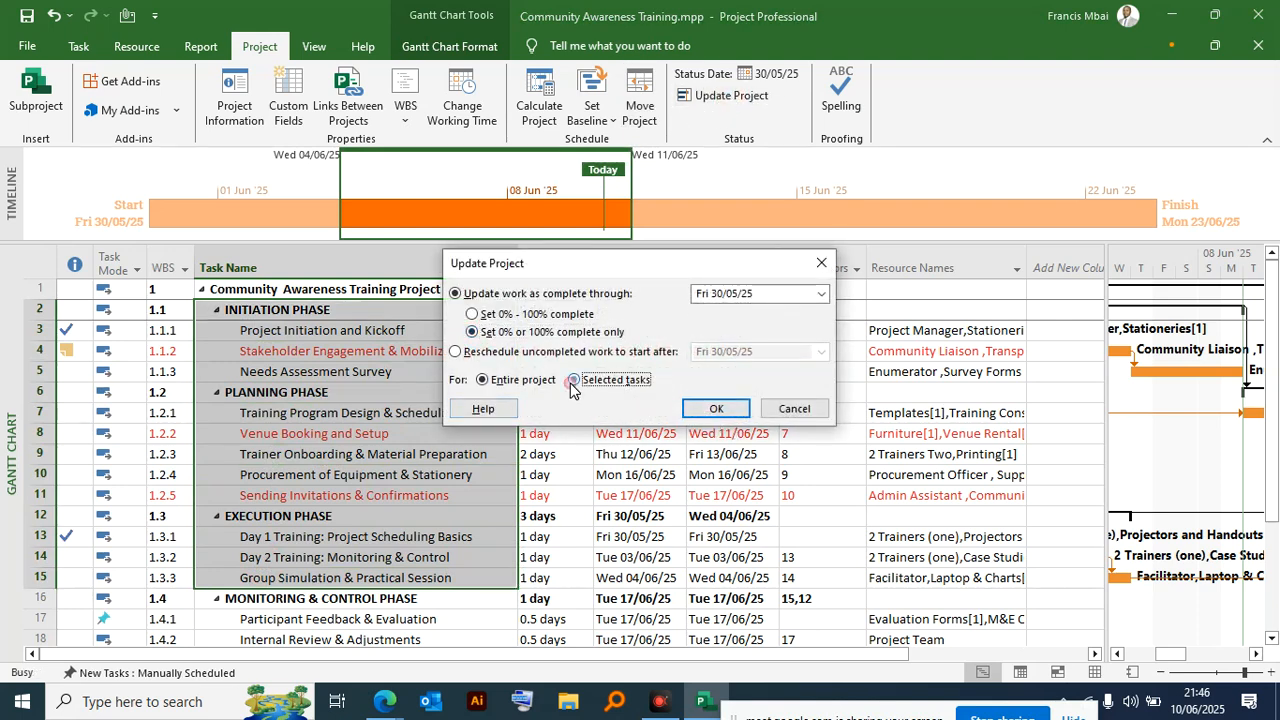
click(714, 409)
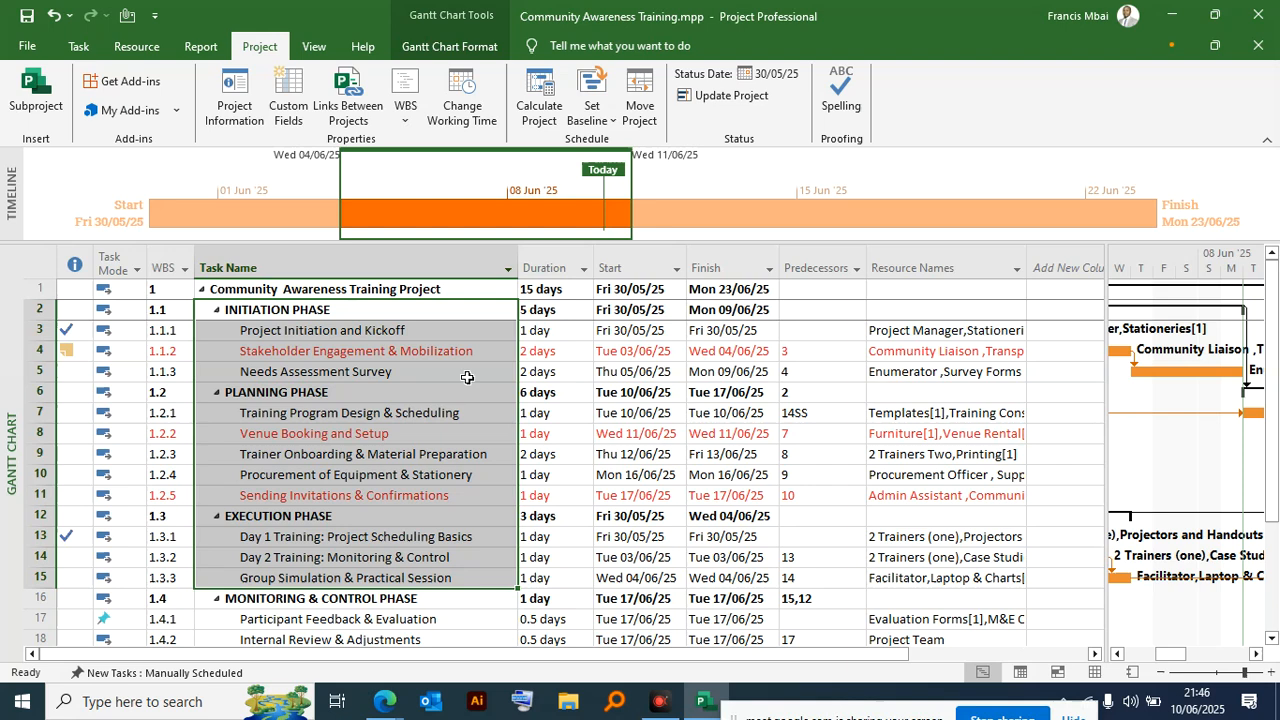
- Mark the INITIATION PHASE and PLANNING PHASE summary tasks as 100% complete
click(30, 536)
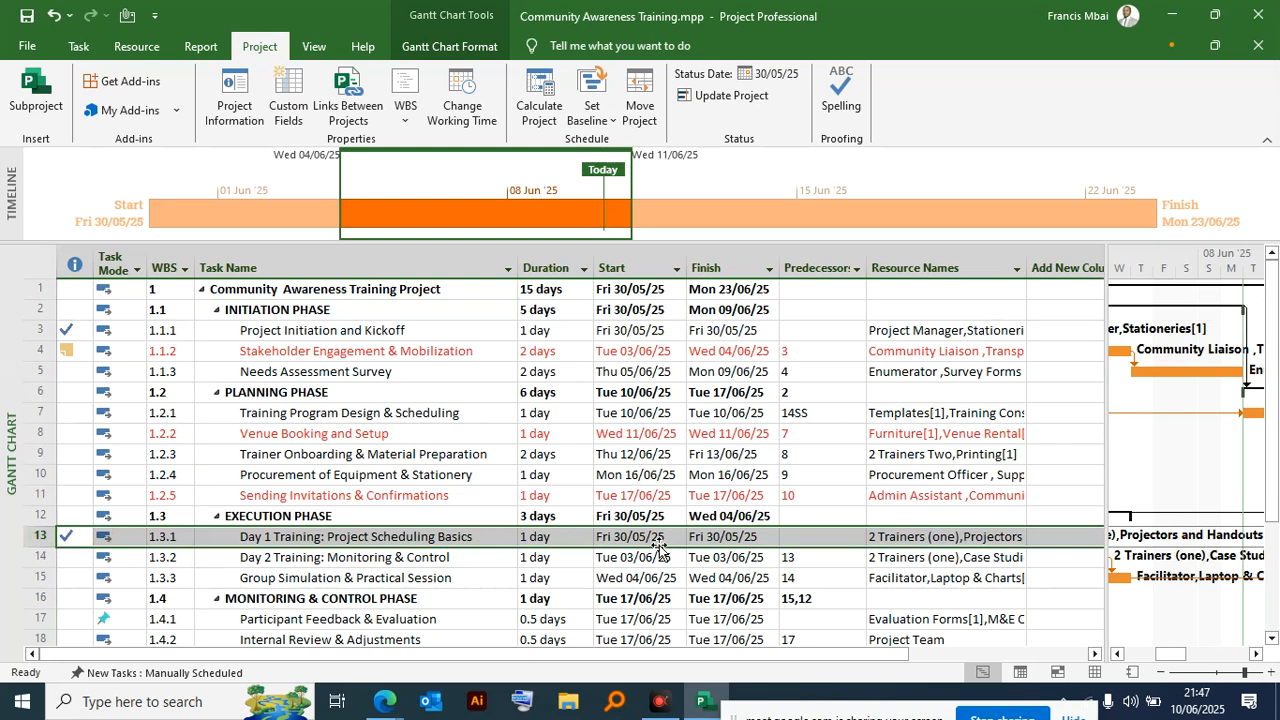
click(60, 332)
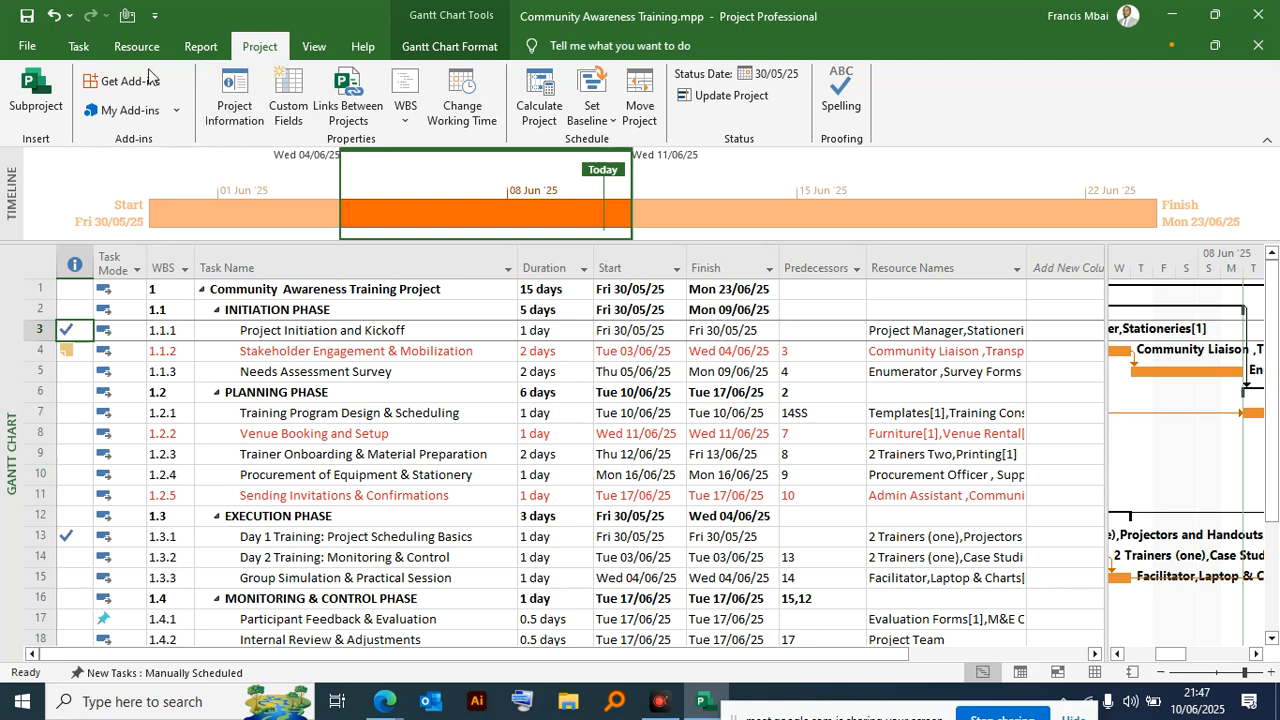
click(79, 46)
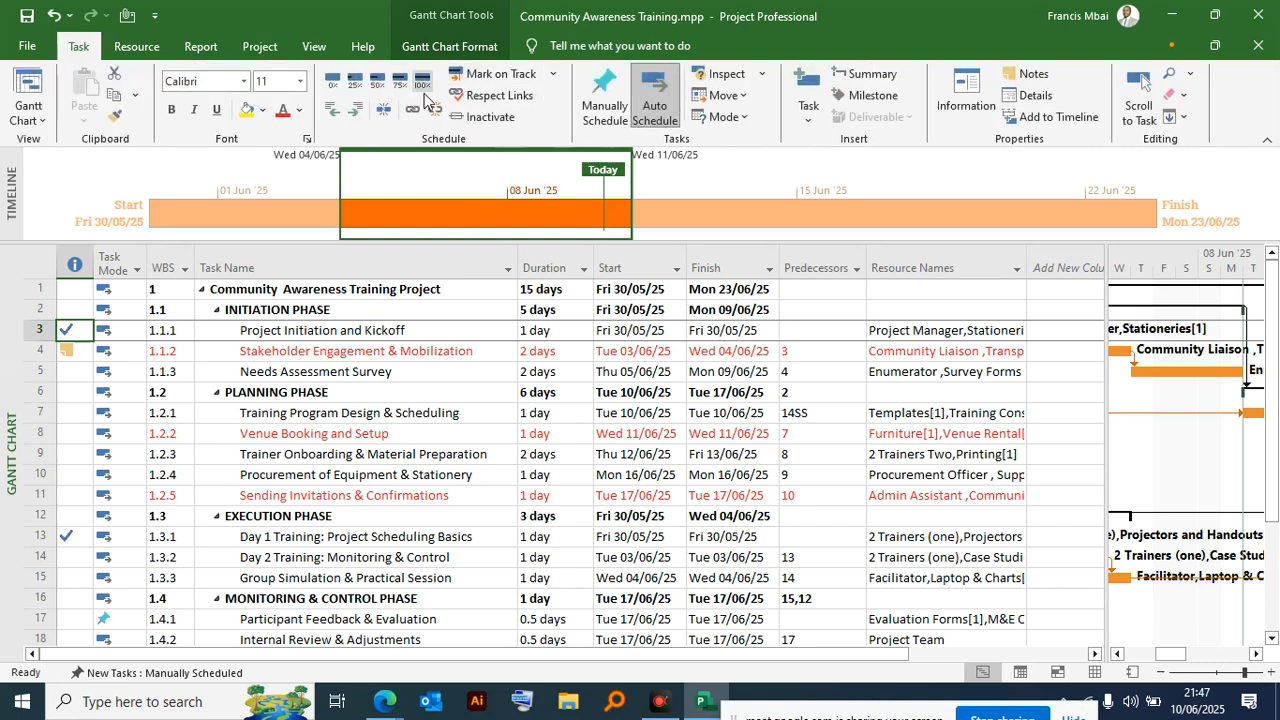
drag(268, 338, 270, 381)
click(273, 310)
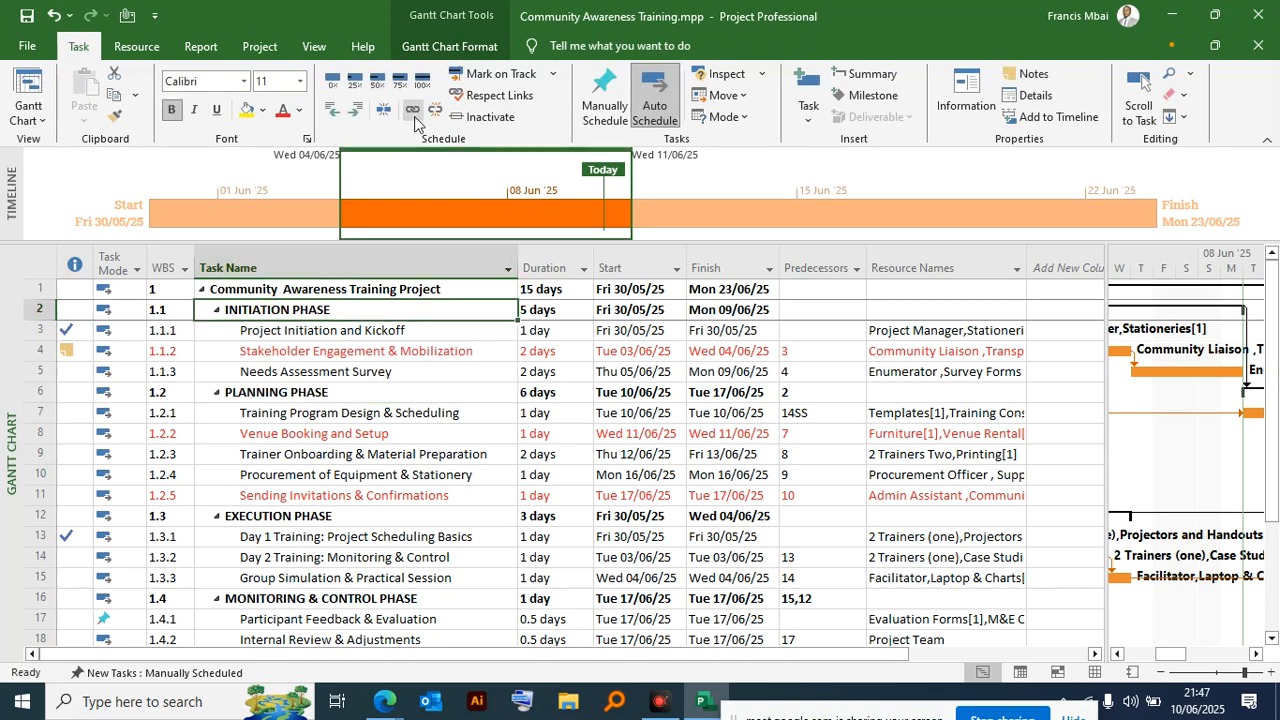
click(422, 81)
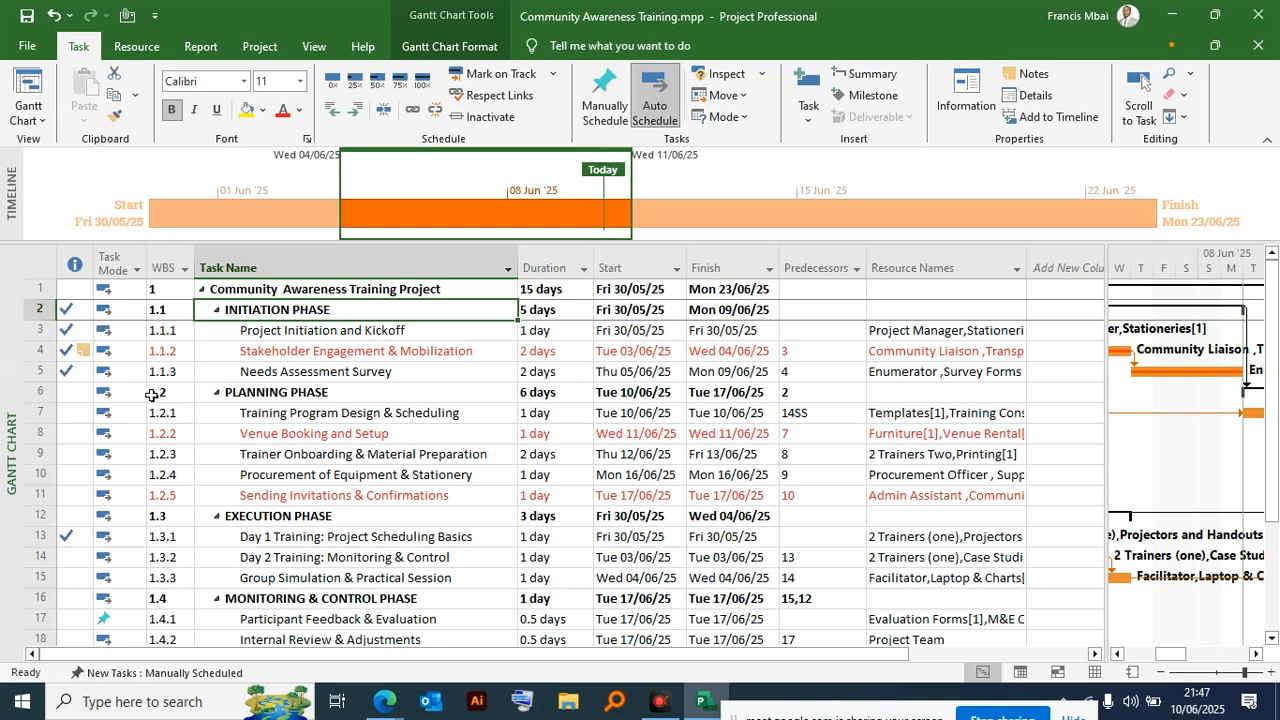
click(80, 391)
click(422, 81)
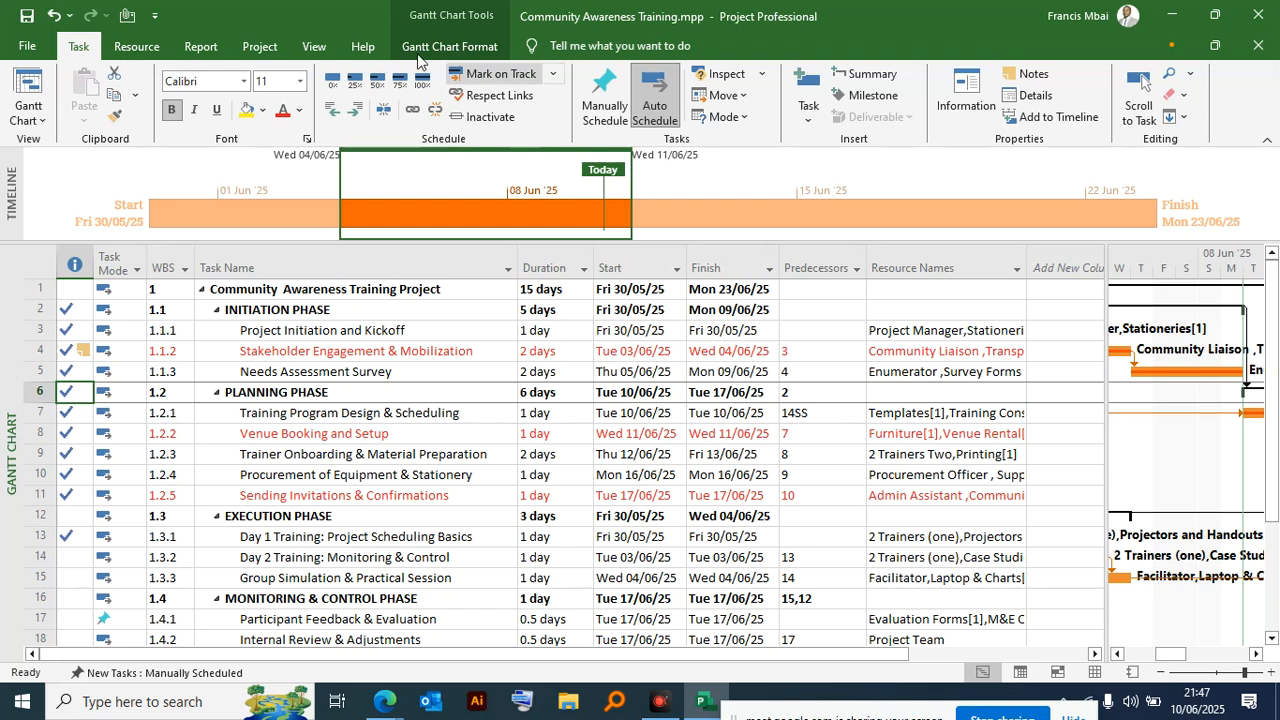
click(266, 48)
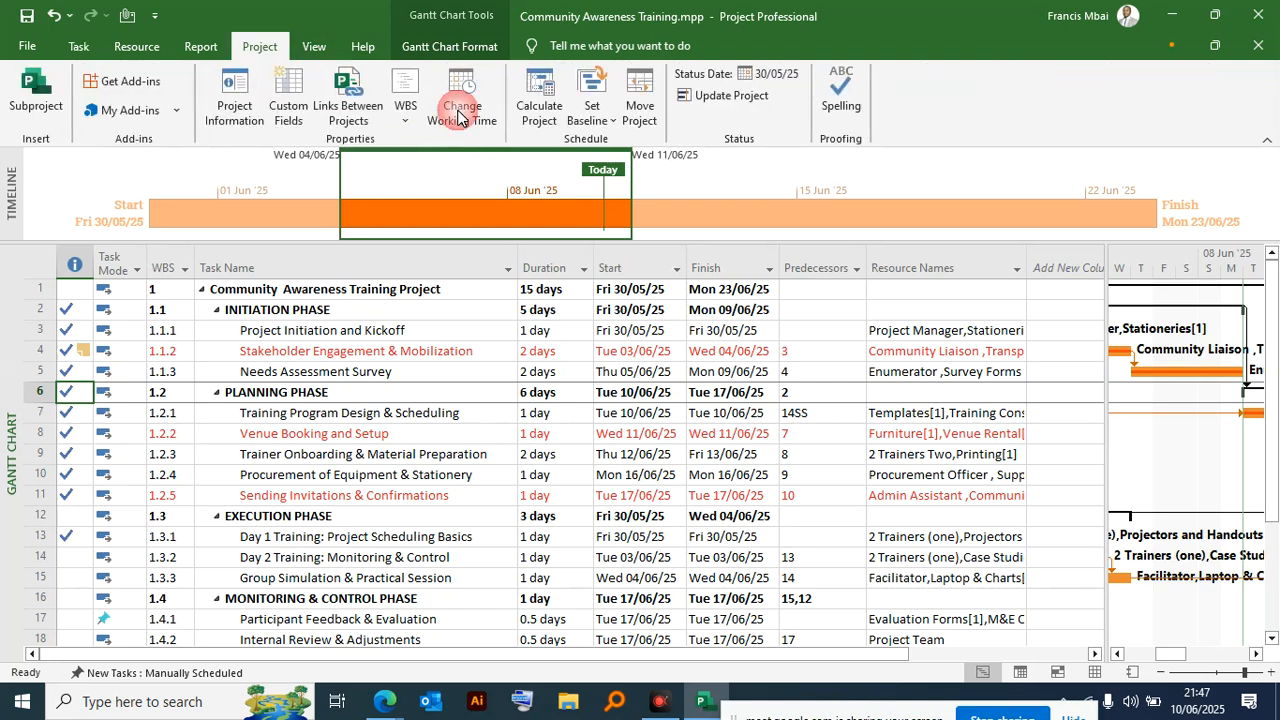
click(640, 112)
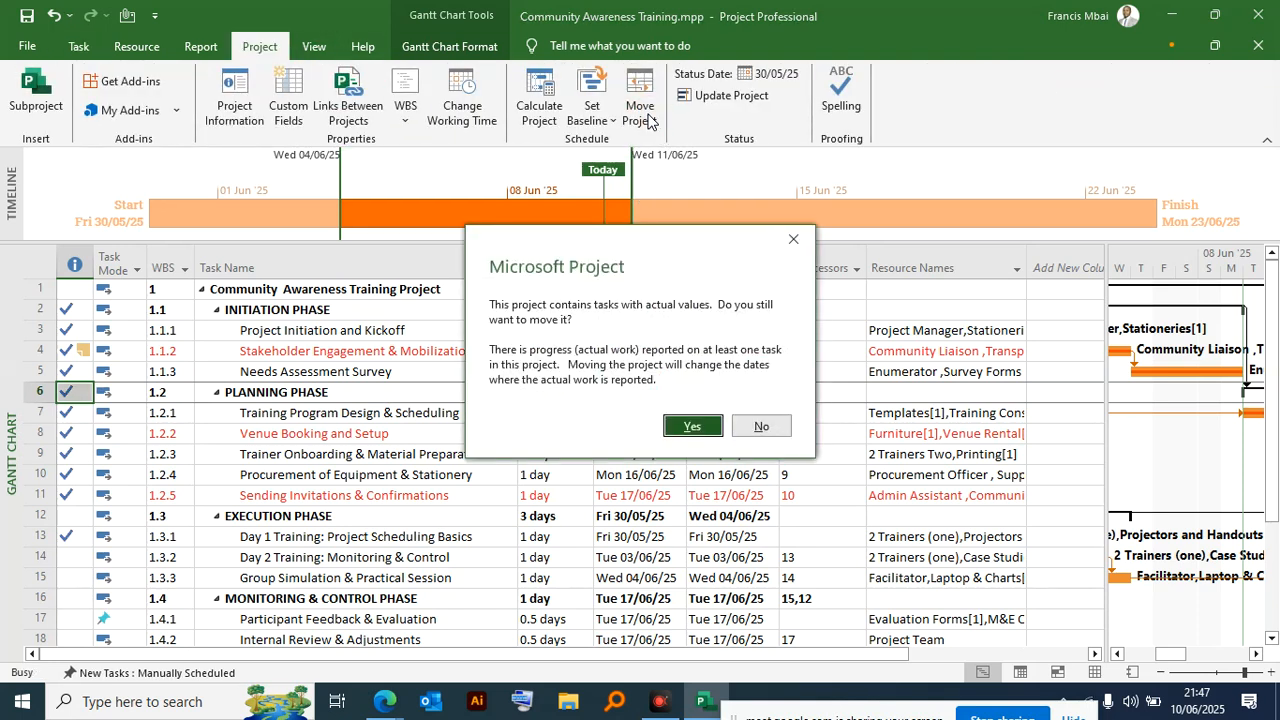
drag(582, 248, 275, 196)
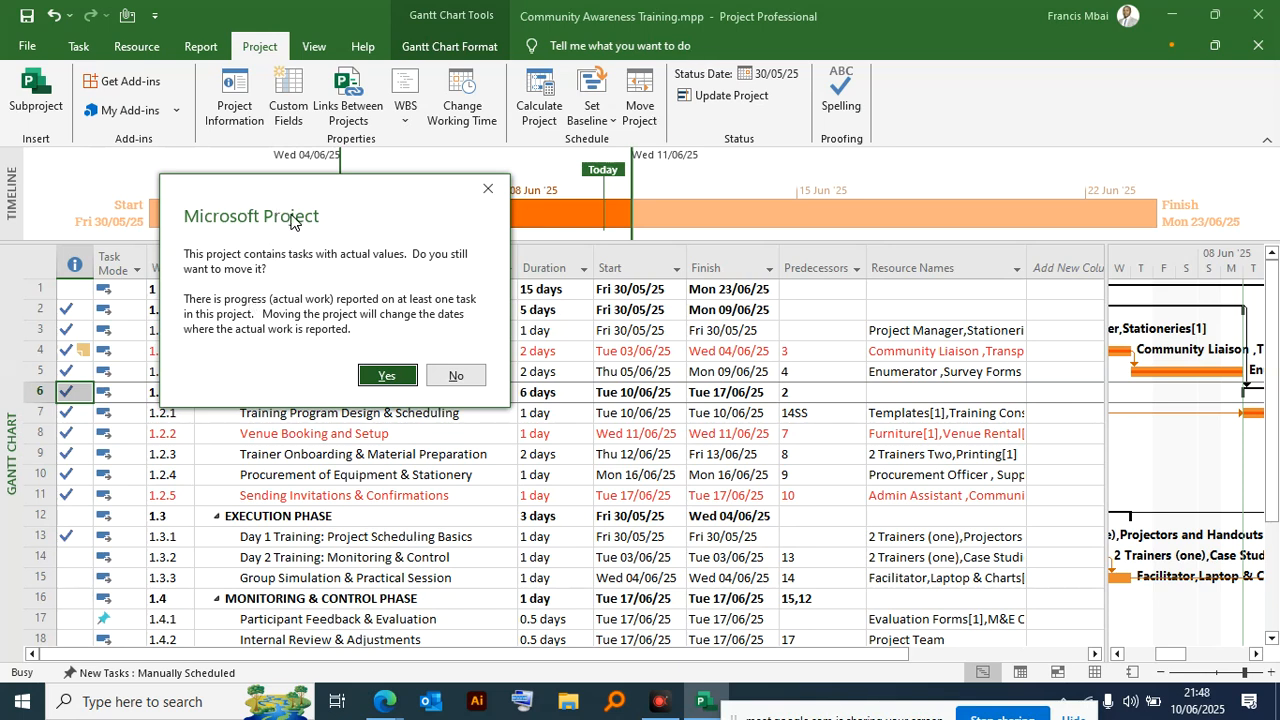
drag(317, 194, 472, 137)
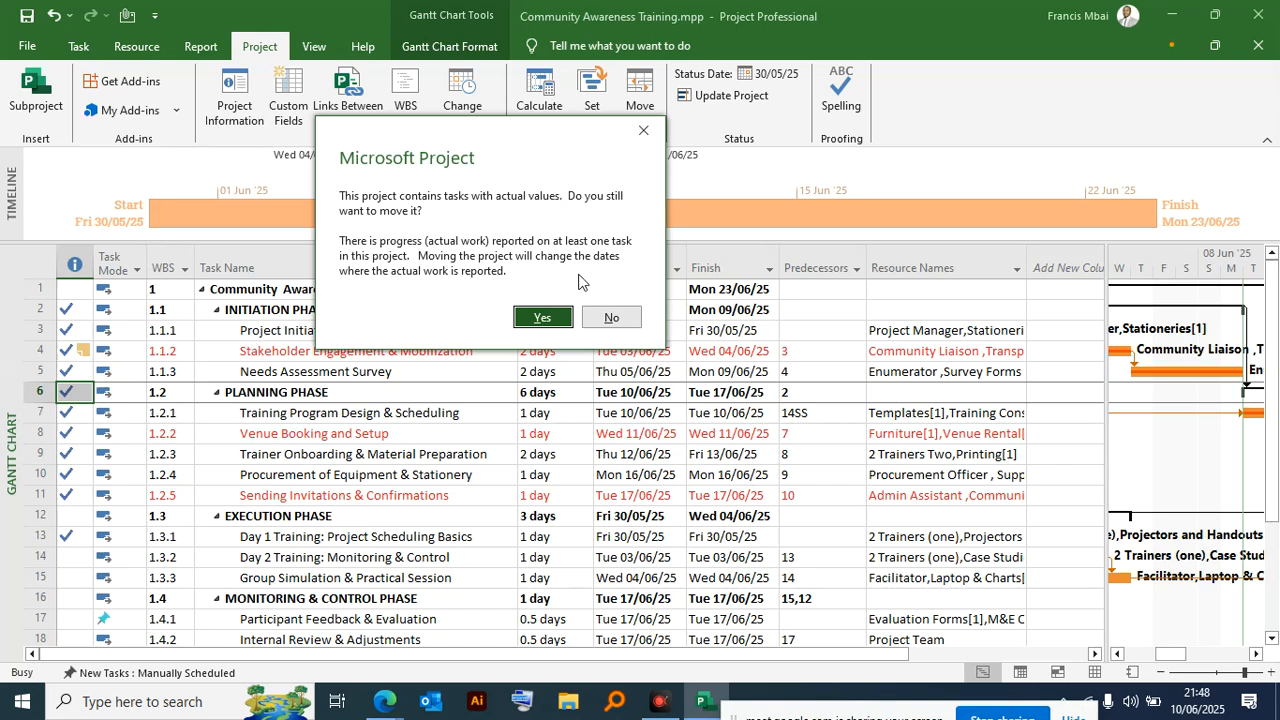
click(611, 318)
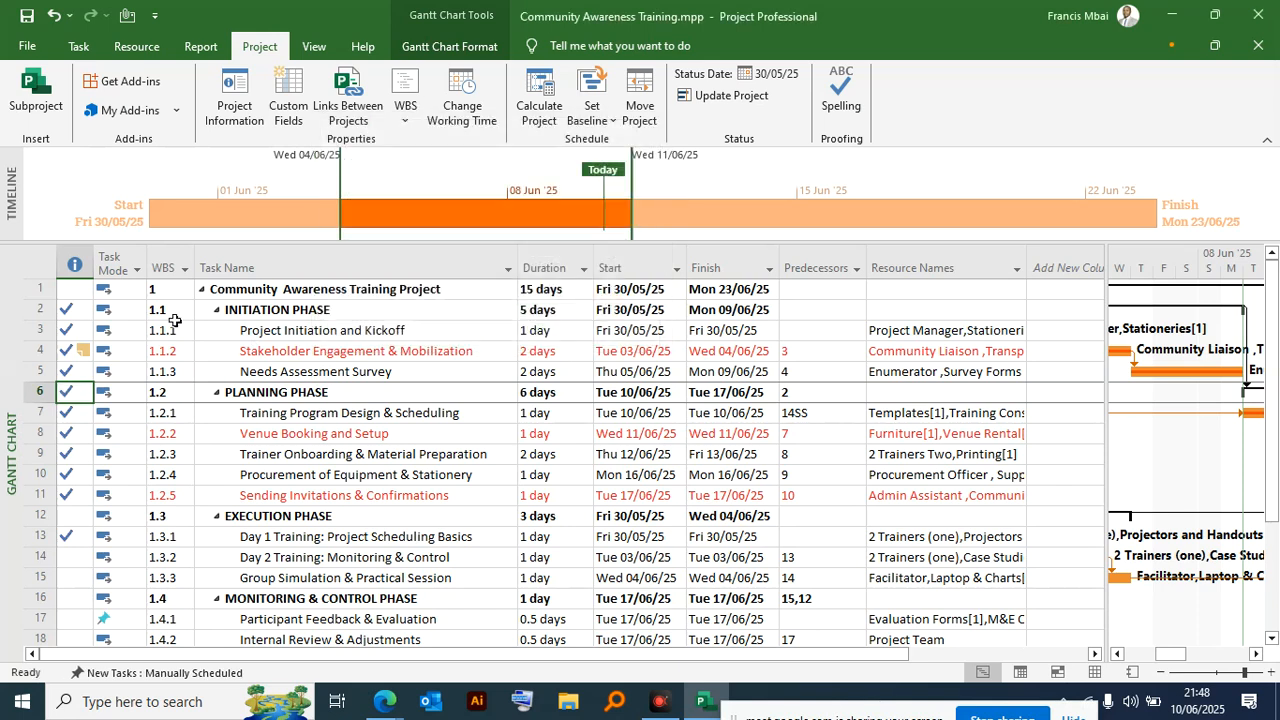
- Select tasks 1 to 11 and review the project information and the custom task fields without changing them
drag(87, 297, 830, 480)
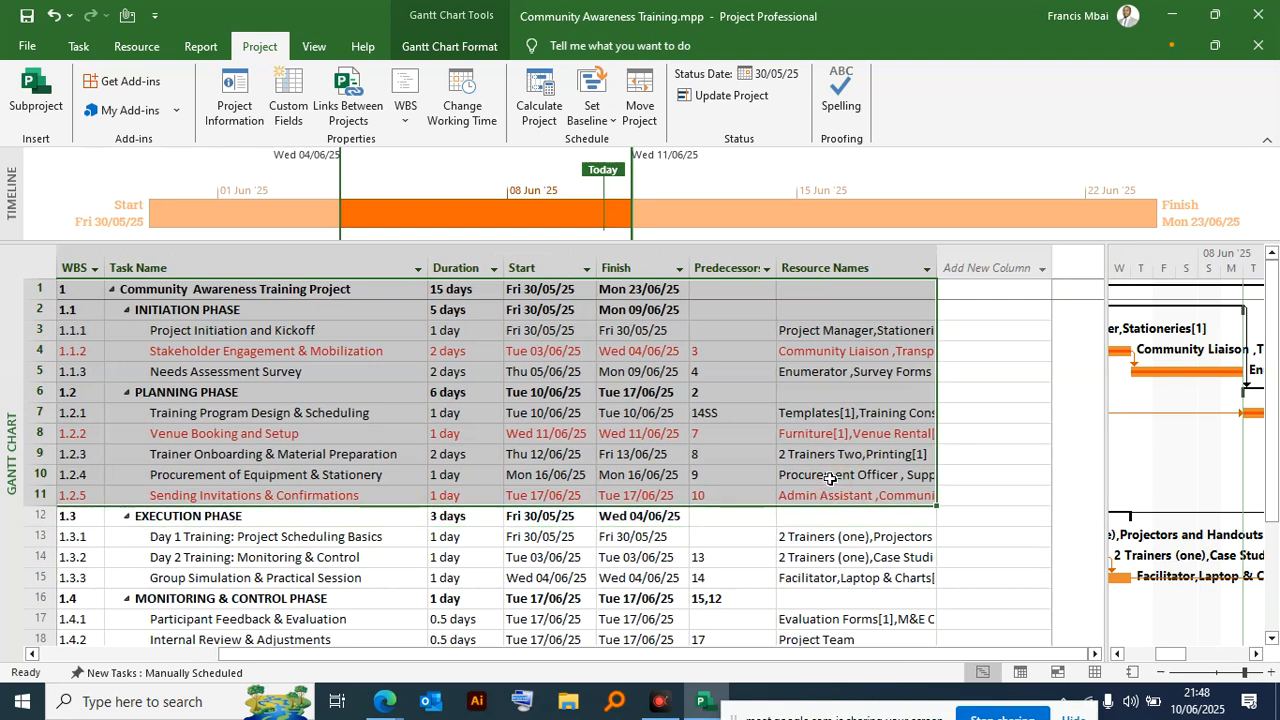
drag(805, 655, 490, 648)
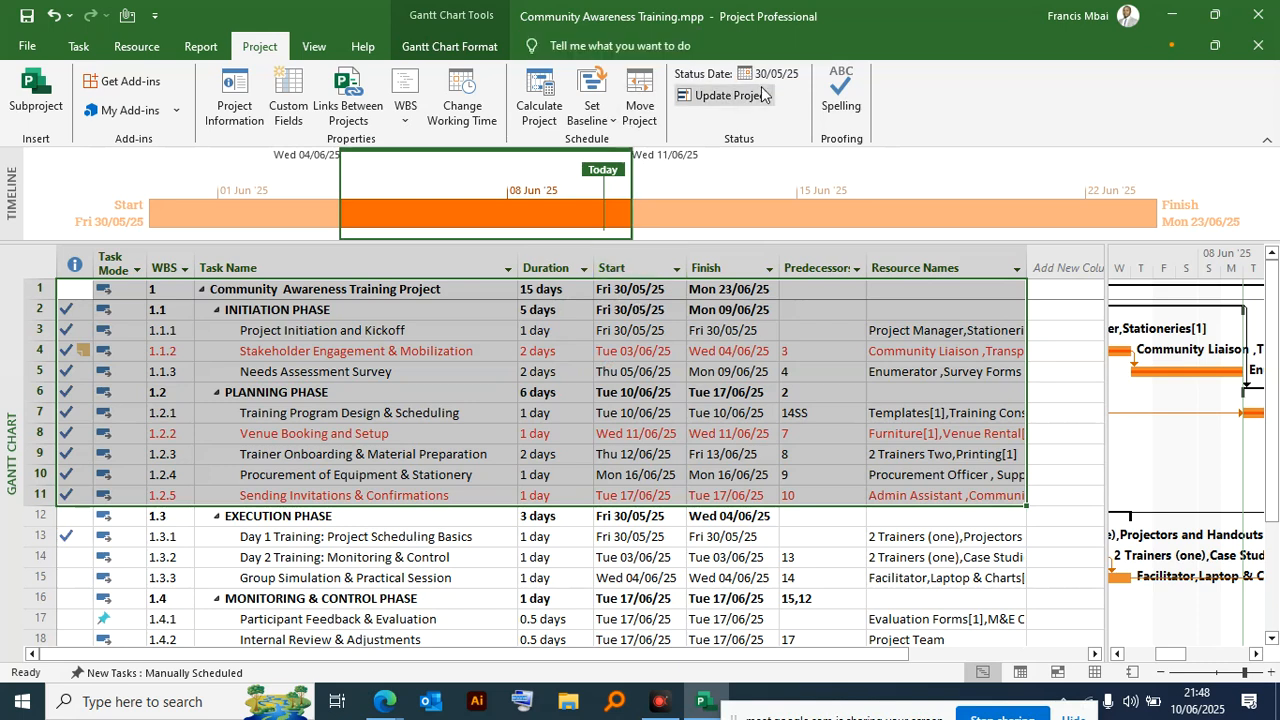
click(231, 100)
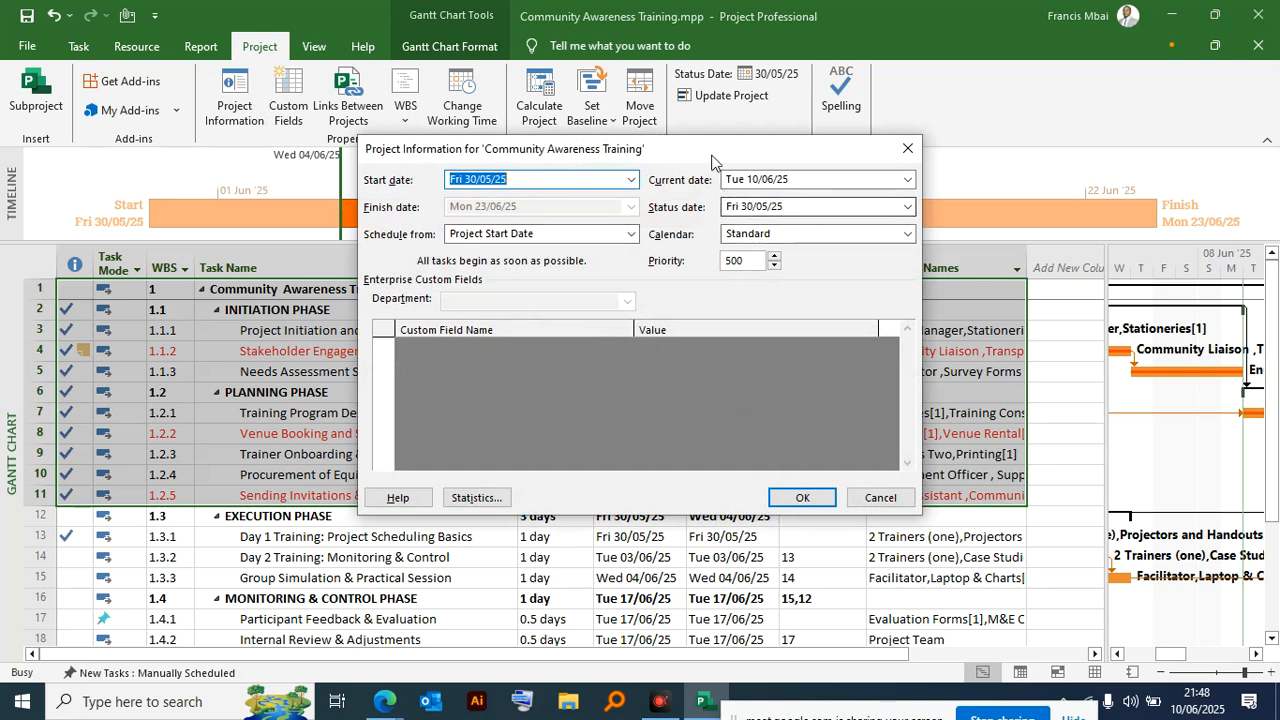
drag(716, 150, 462, 220)
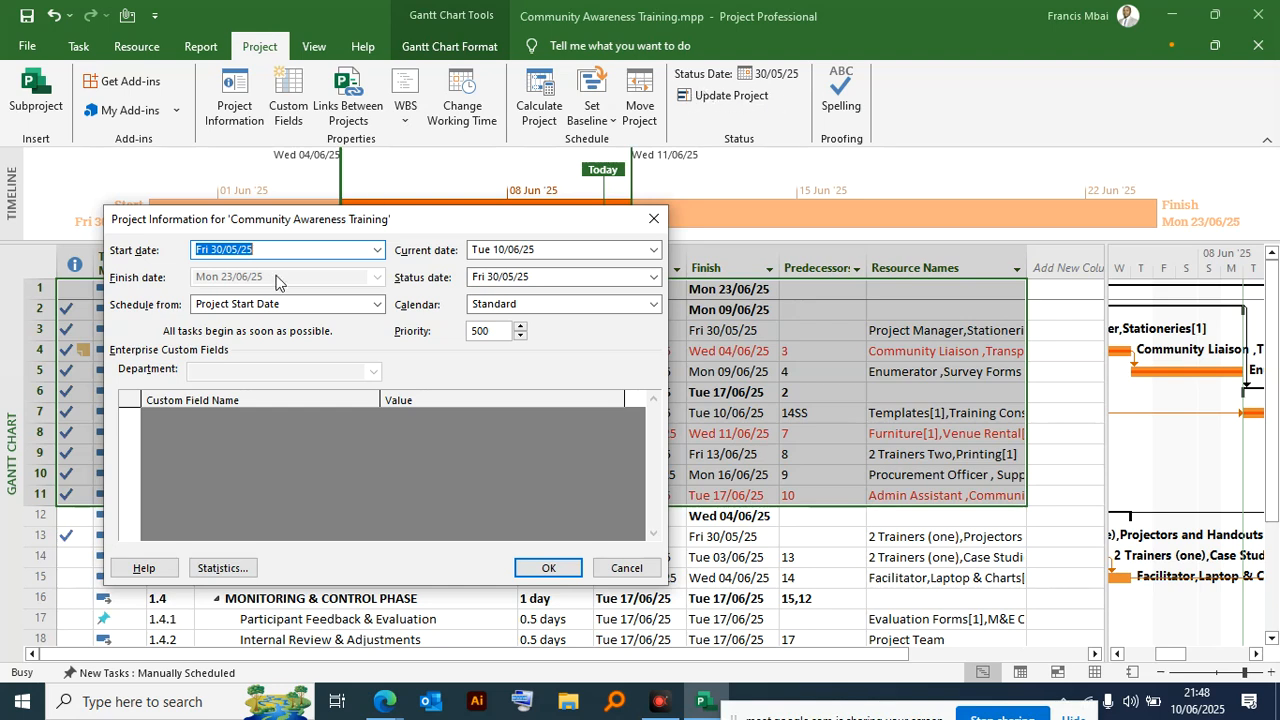
drag(287, 225, 634, 172)
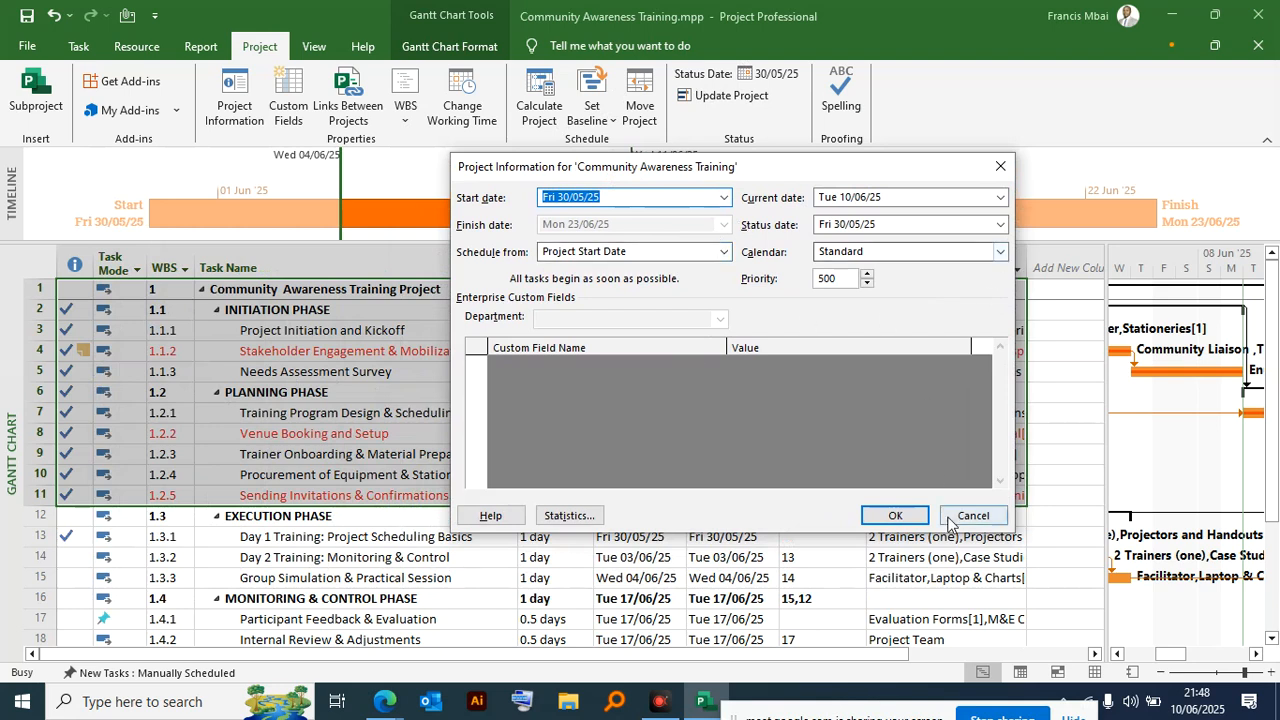
click(905, 514)
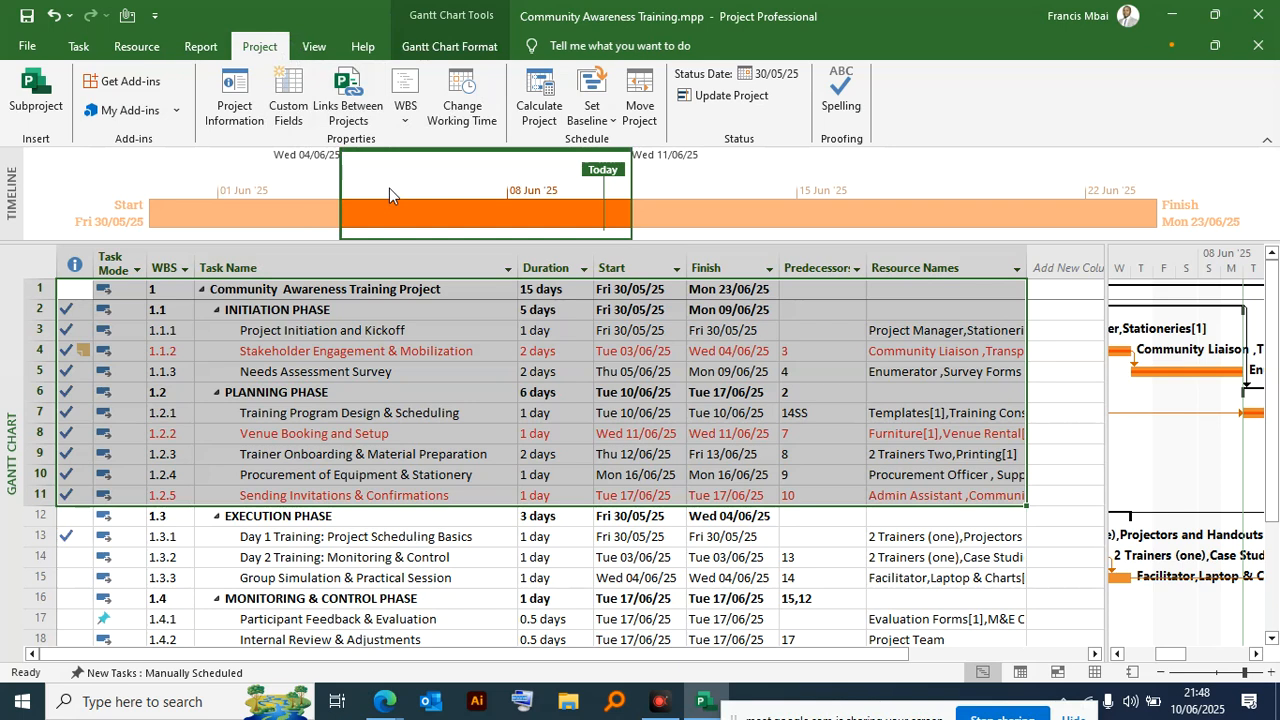
click(289, 110)
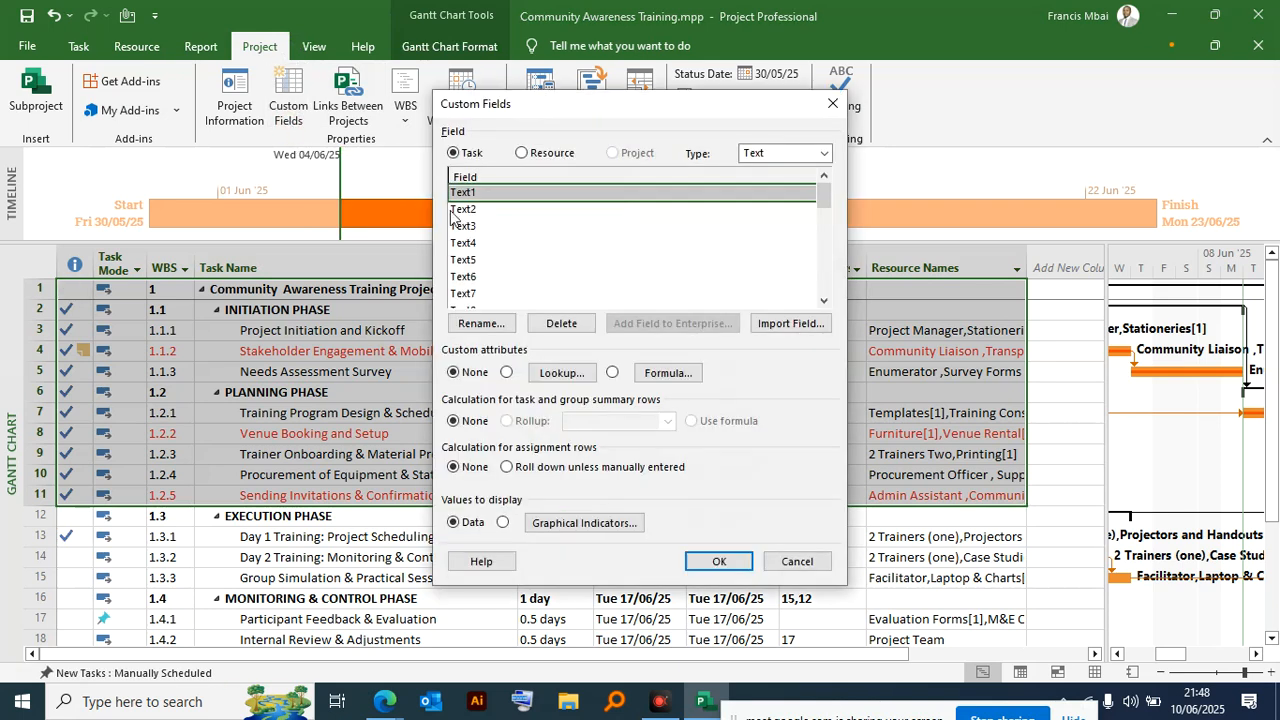
click(797, 566)
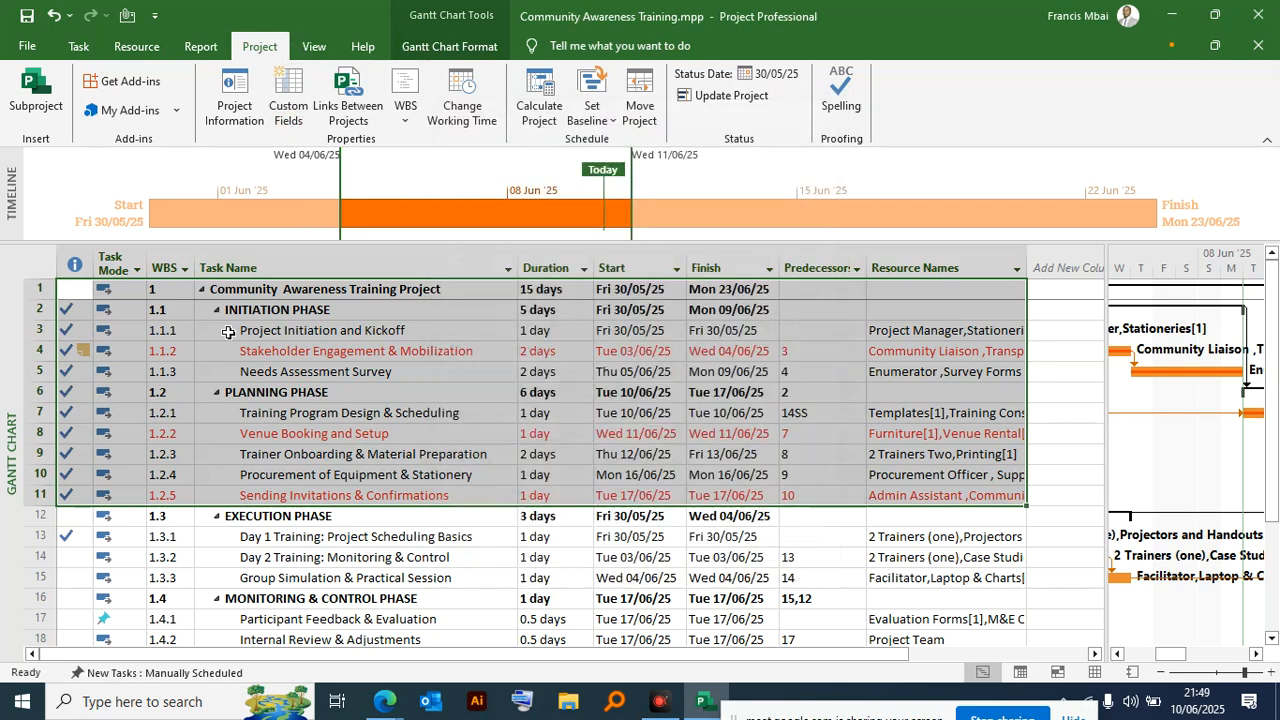
- Insert the BATHROOM REFIT PROJECT MAY 2025 file from Documents as a linked subproject directly above PLANNING PHASE
click(40, 106)
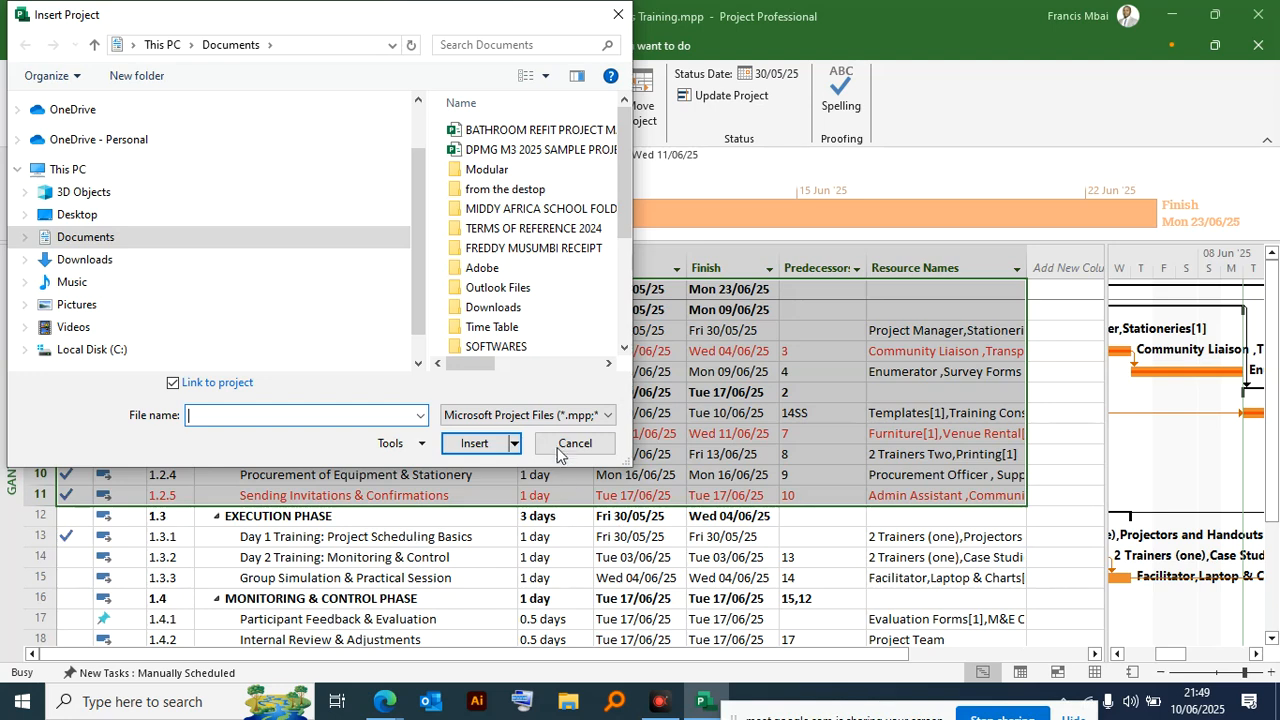
click(588, 445)
click(726, 390)
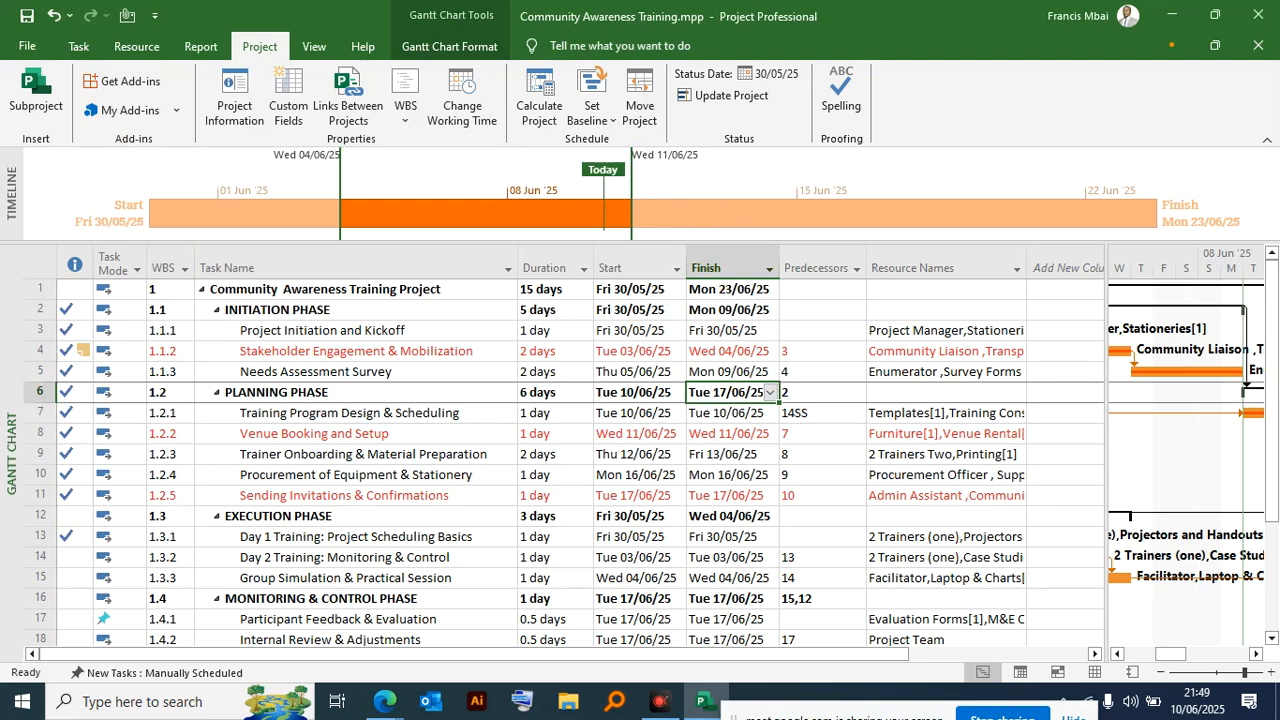
click(35, 95)
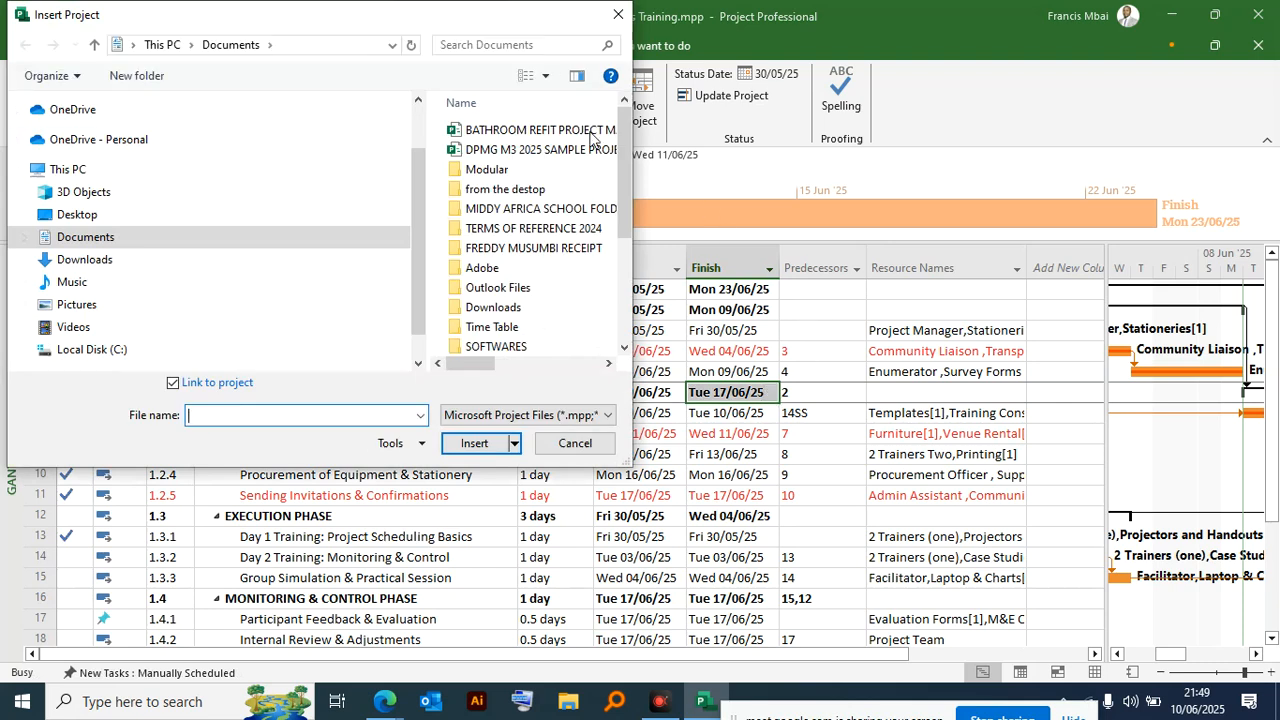
drag(360, 35, 446, 134)
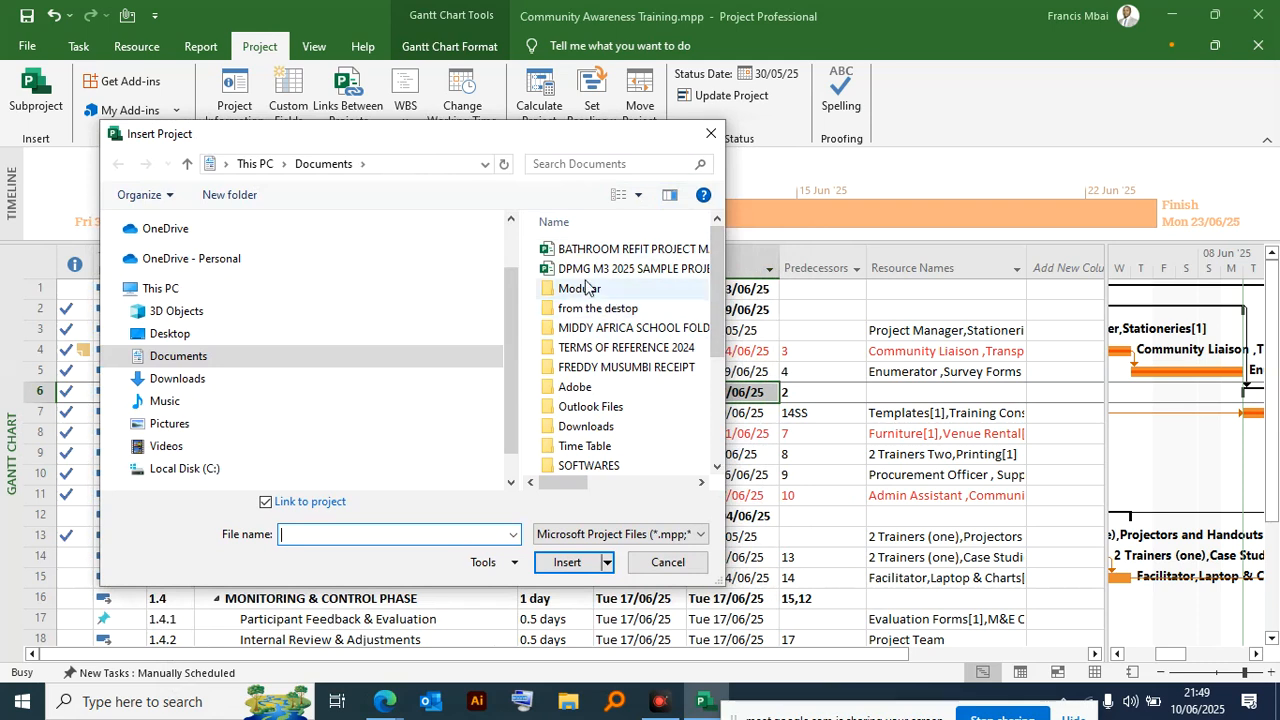
click(645, 252)
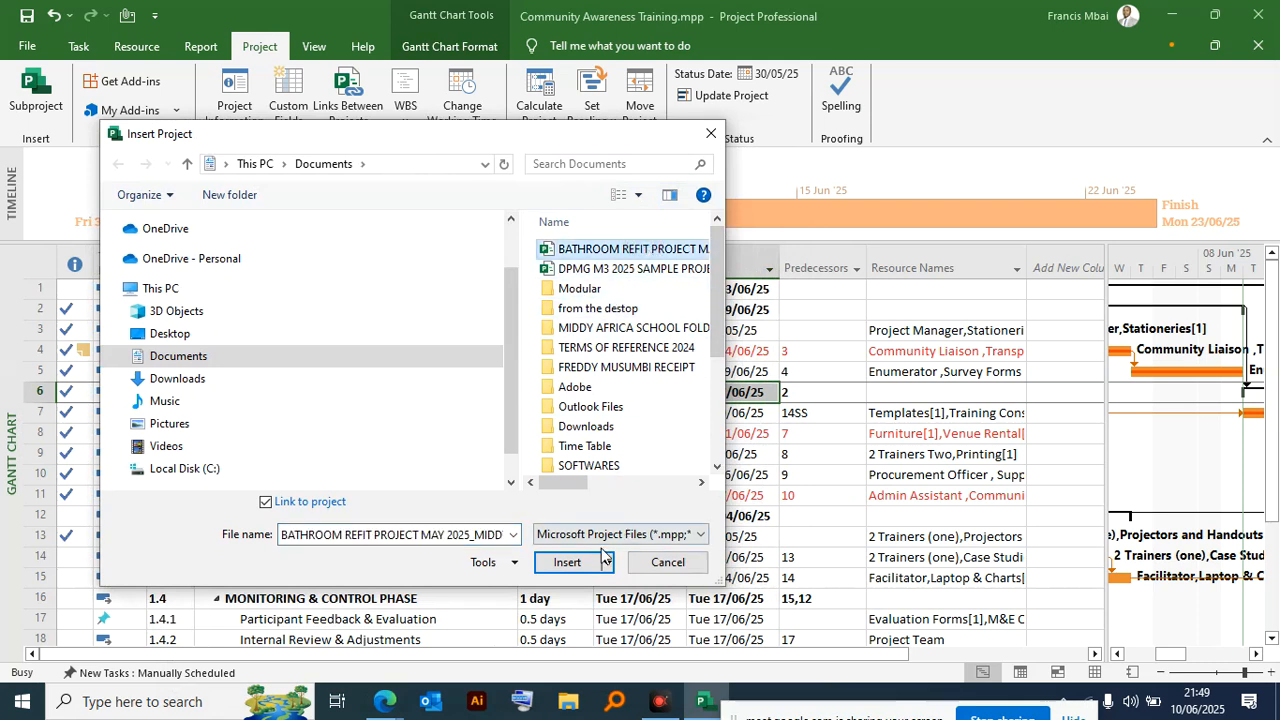
click(568, 563)
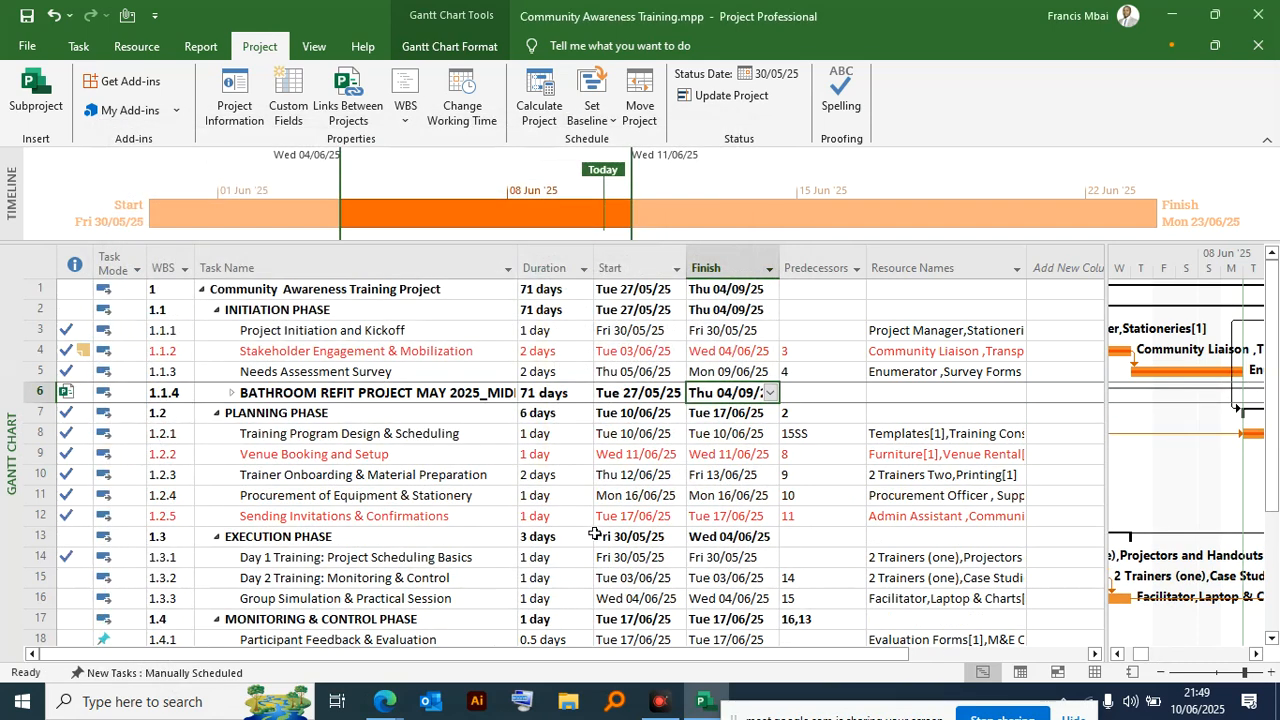
scroll(595, 531, down, 7)
scroll(565, 519, up, 2)
scroll(565, 519, up, 5)
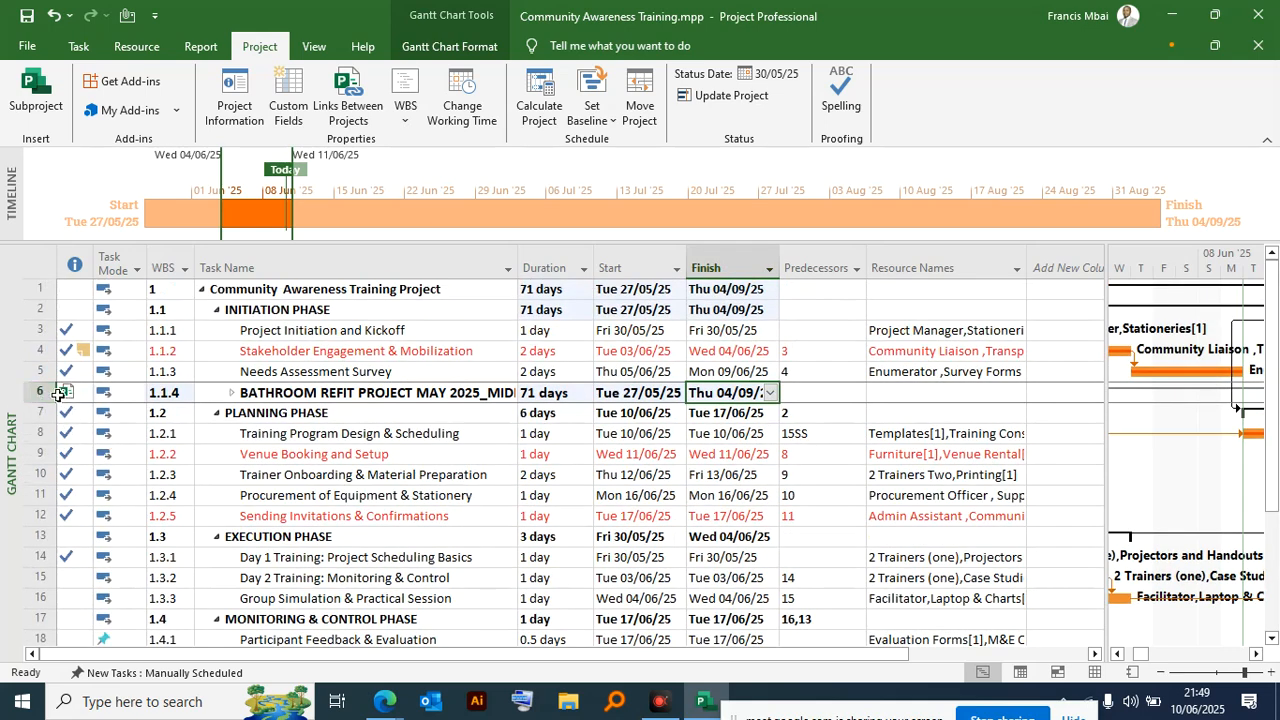
- Undo the insertion of the BATHROOM REFIT subproject above PLANNING PHASE
mouse_move(58, 397)
key(ctrl+z)
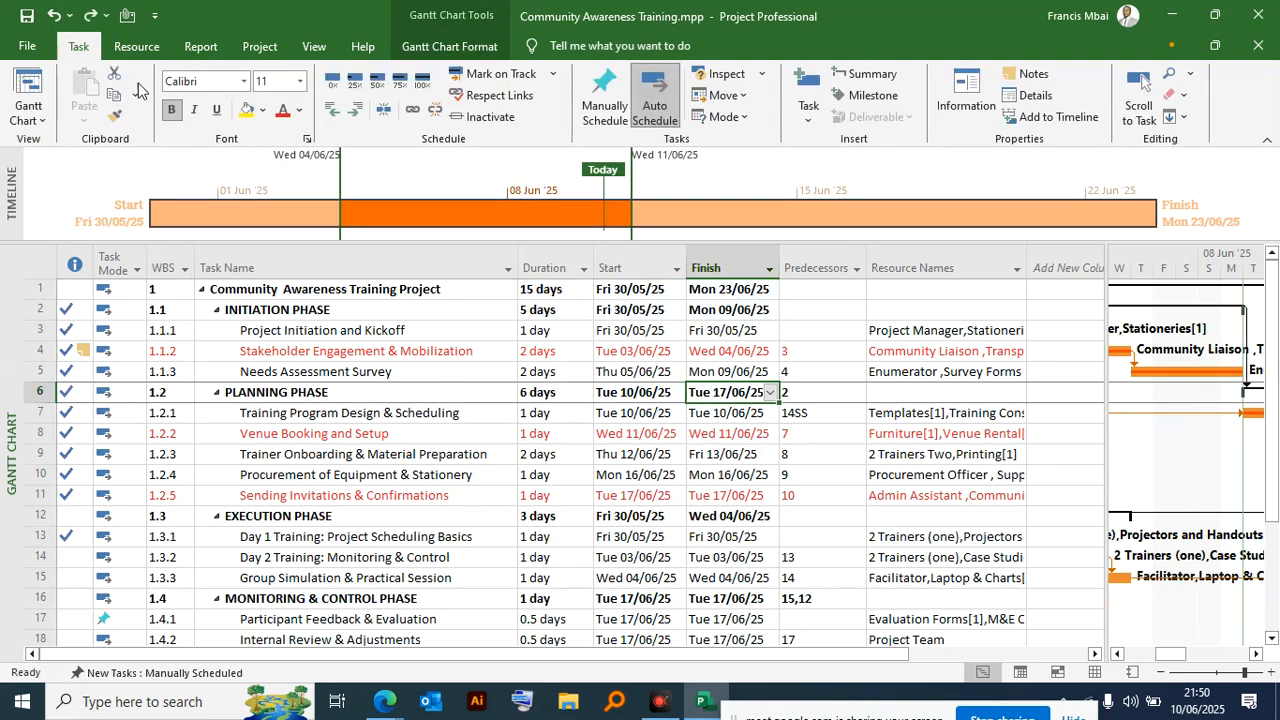
- Open the recent file BATHROOM REFIT PROJECT MAY 2025_MIDDY AFRICA SCHOOL.mpp, view its task schedule, and close it again
click(27, 46)
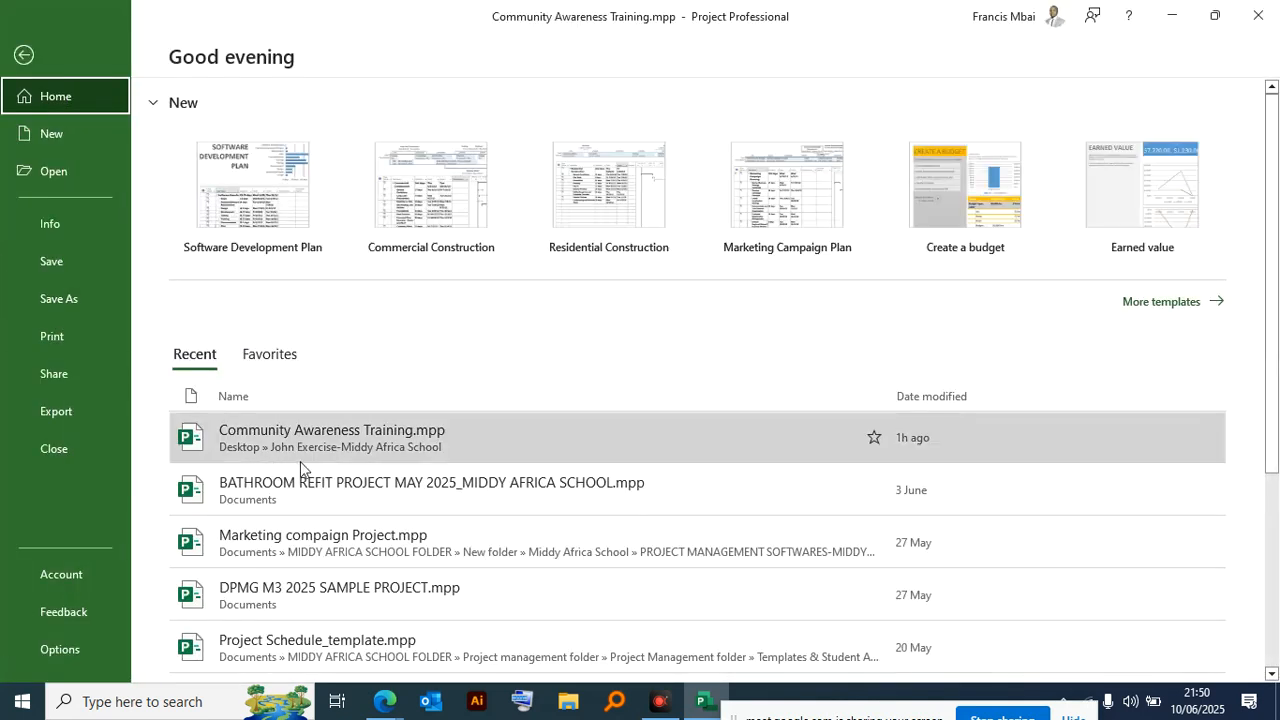
click(349, 495)
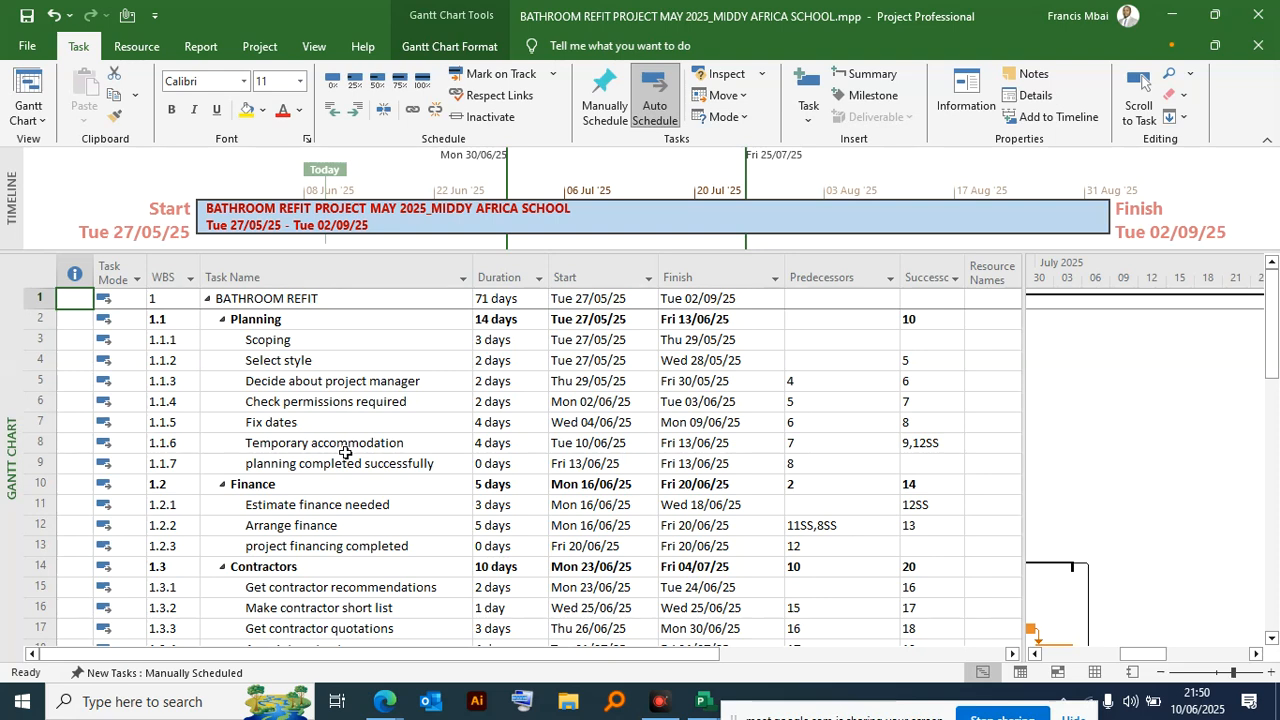
click(1258, 45)
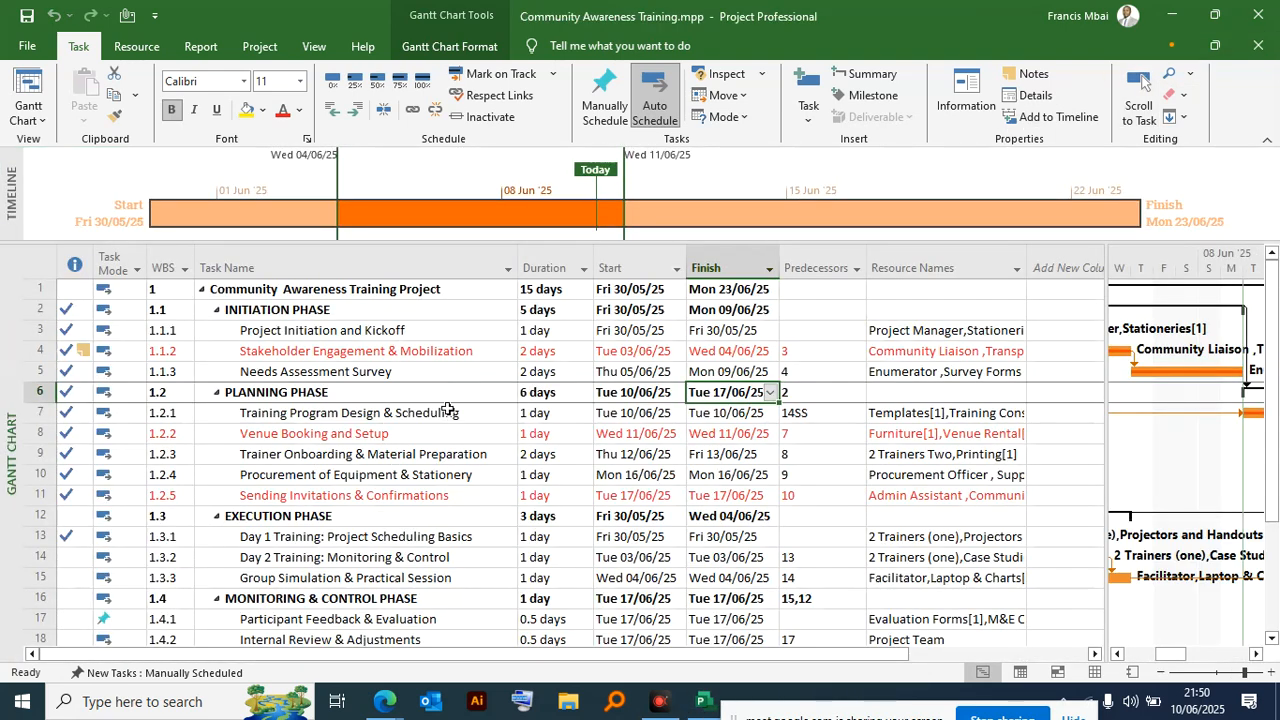
- Insert the BATHROOM REFIT PROJECT MAY 2025 file from Documents as a linked subproject in the empty row below Post project implementation review
scroll(447, 407, down, 3)
scroll(447, 407, down, 2)
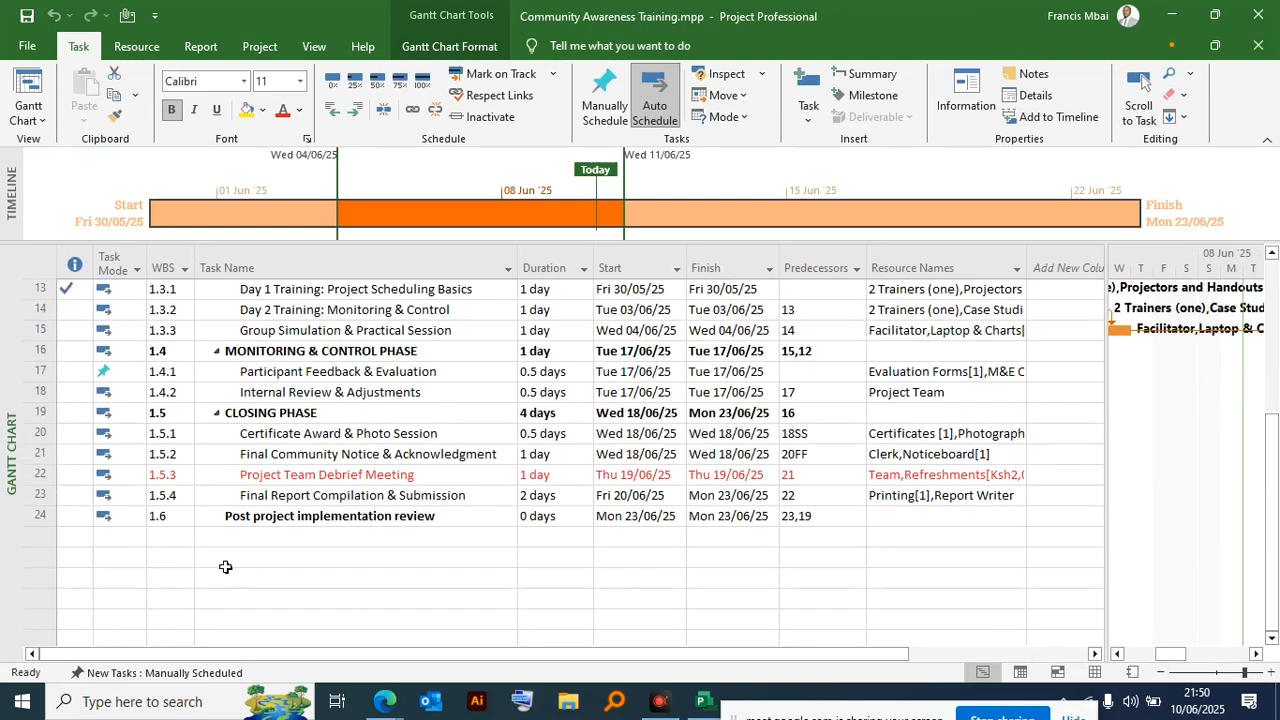
click(67, 538)
click(38, 539)
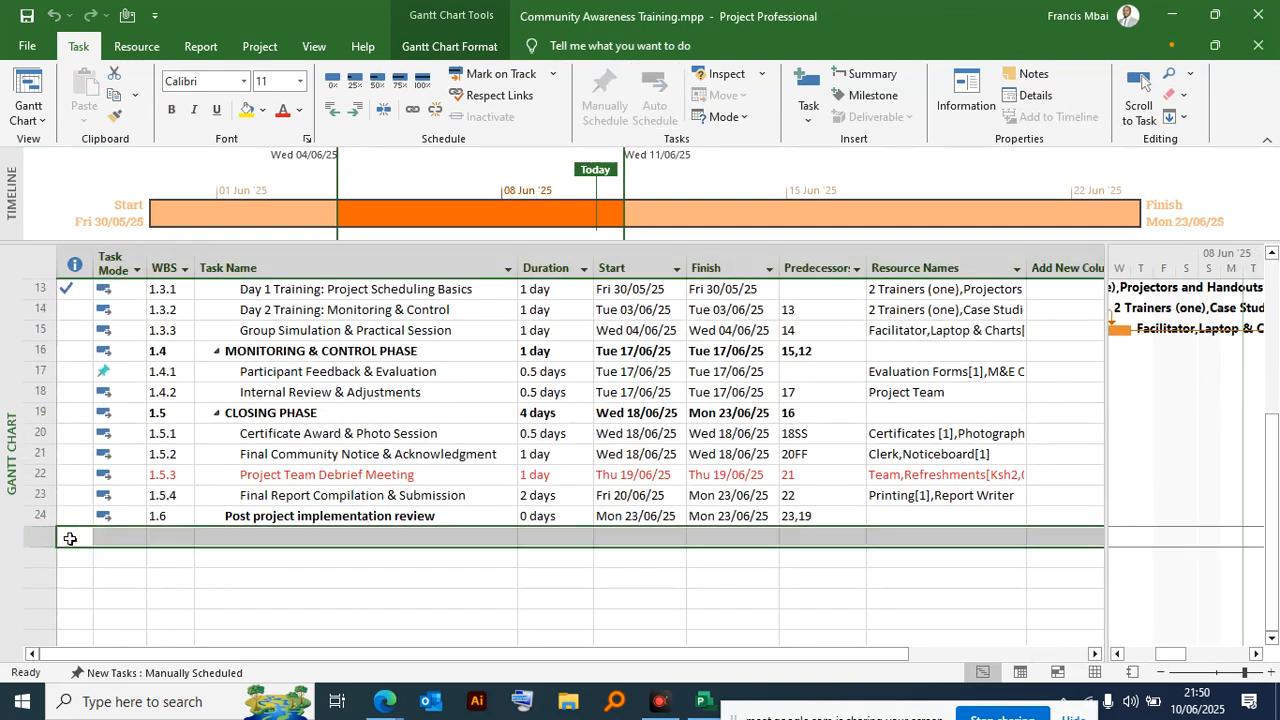
click(260, 46)
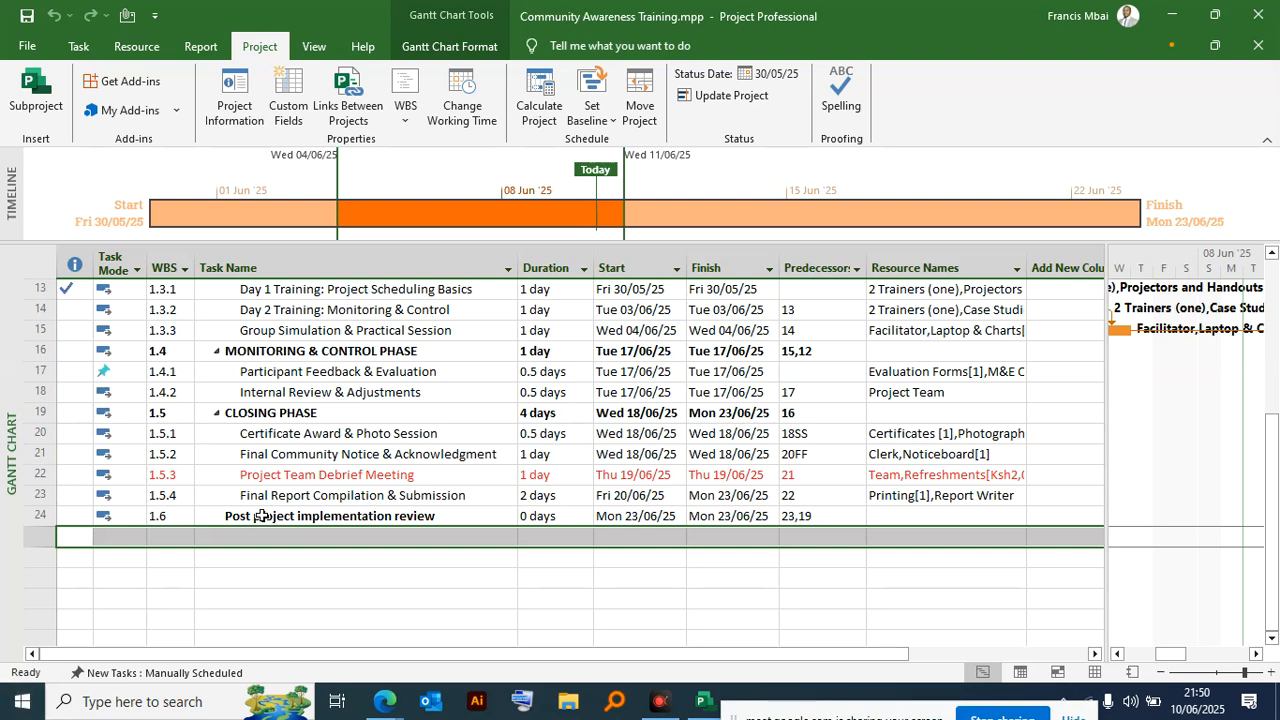
scroll(242, 524, down, 1)
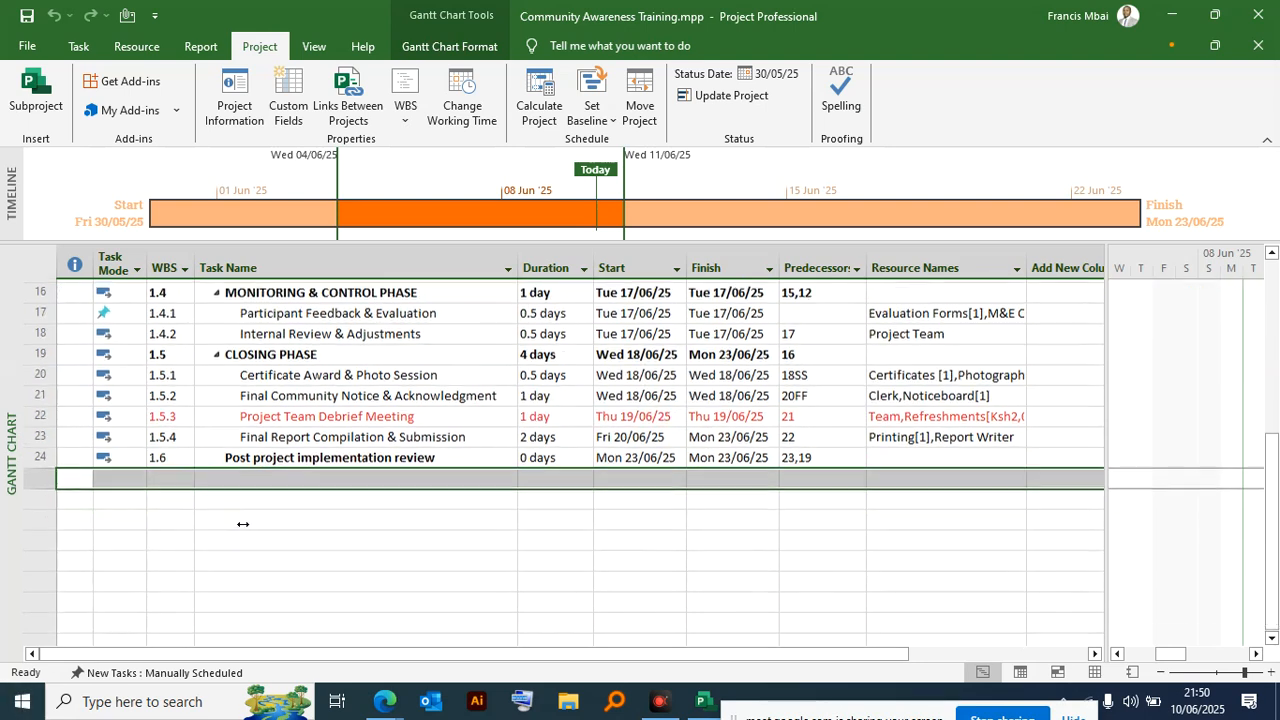
click(36, 95)
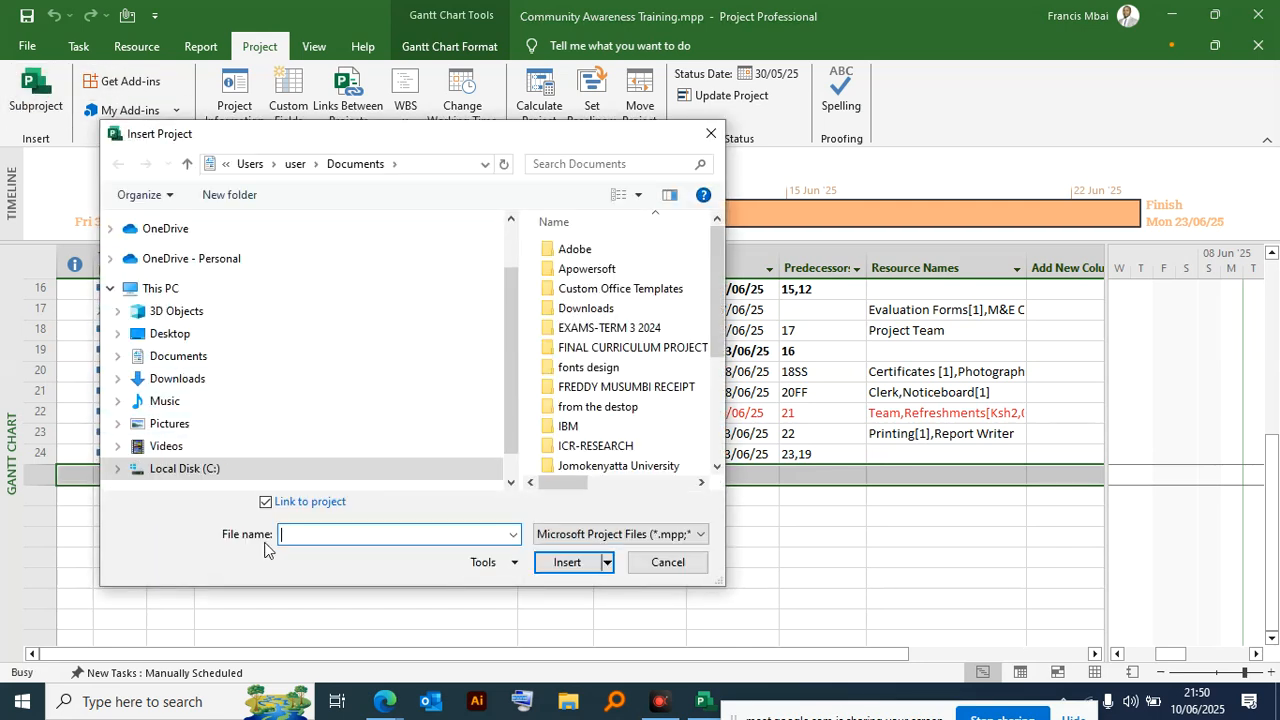
scroll(626, 348, down, 3)
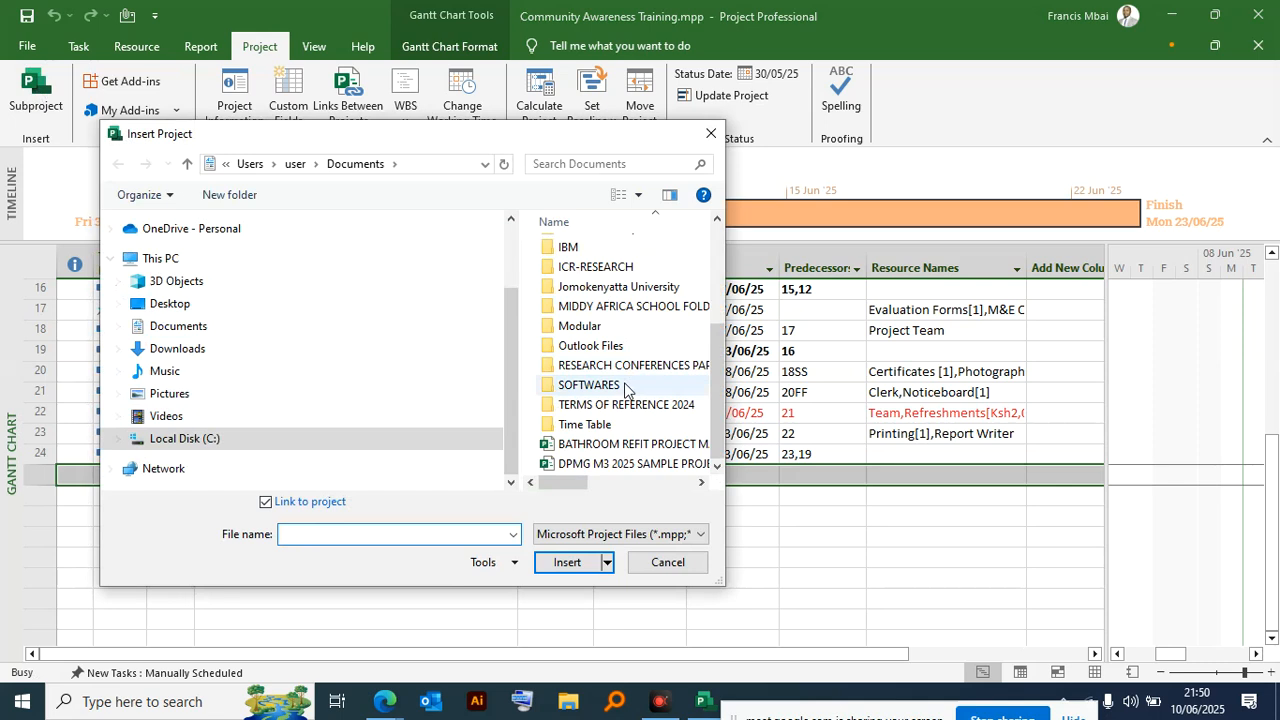
click(626, 446)
double_click(624, 446)
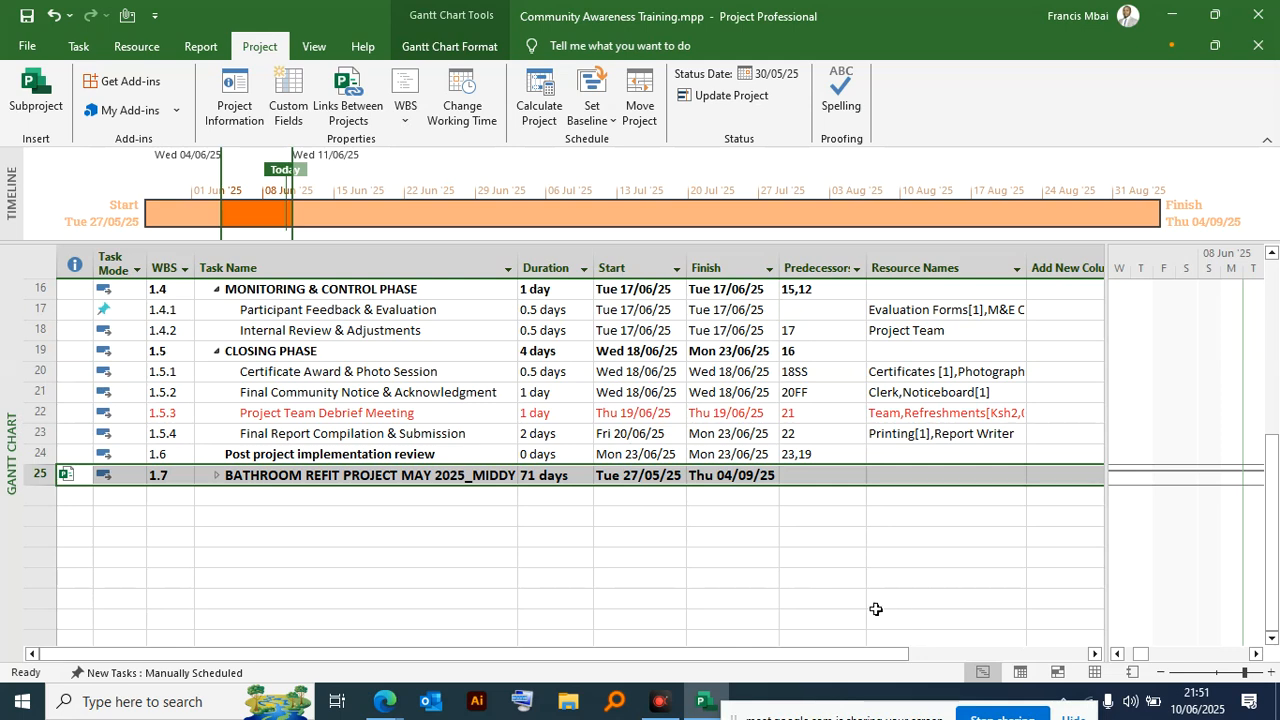
- Examine the task list from the project summary down to the inserted BATHROOM REFIT subproject, including its indicator and dates
scroll(560, 480, up, 5)
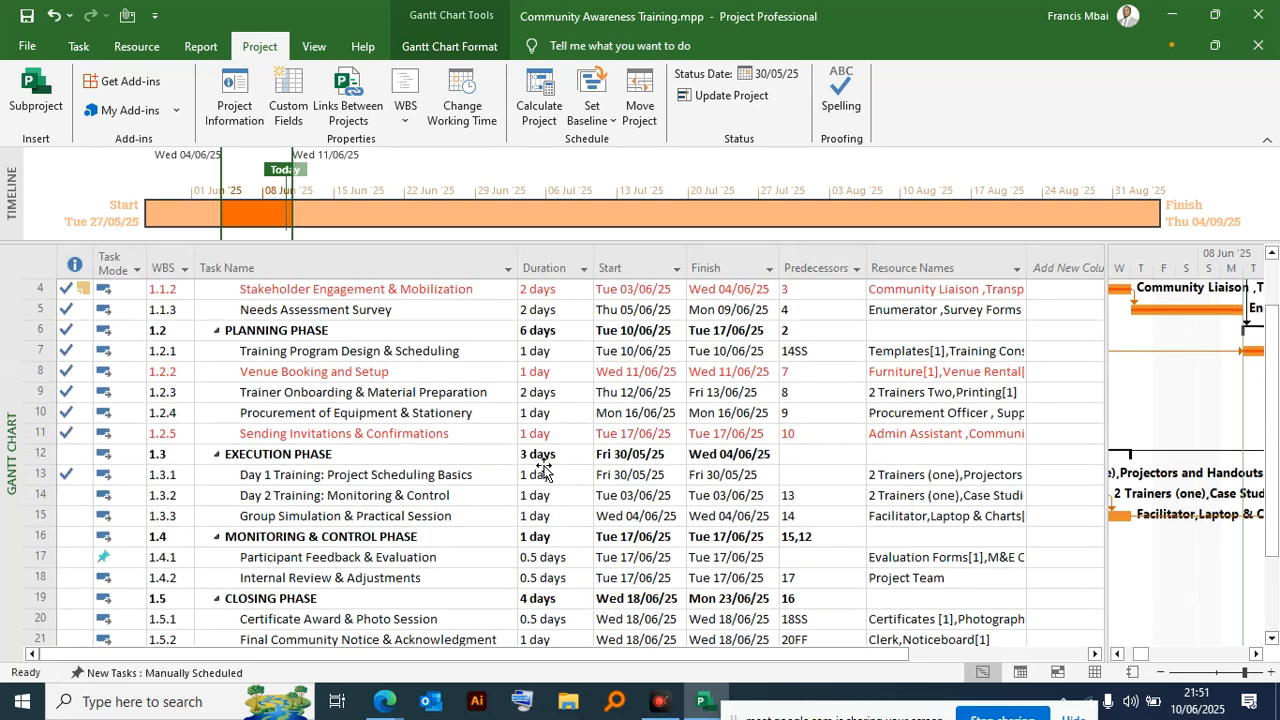
scroll(543, 468, down, 2)
scroll(543, 468, up, 2)
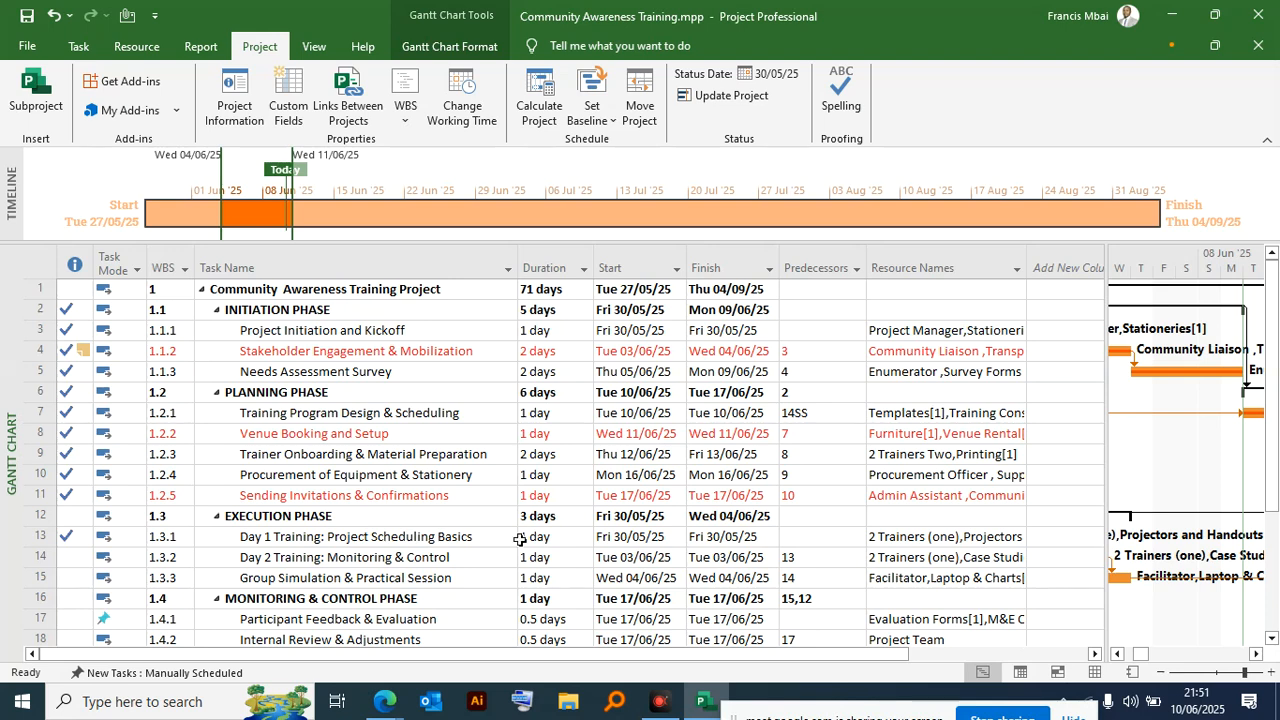
scroll(519, 518, down, 6)
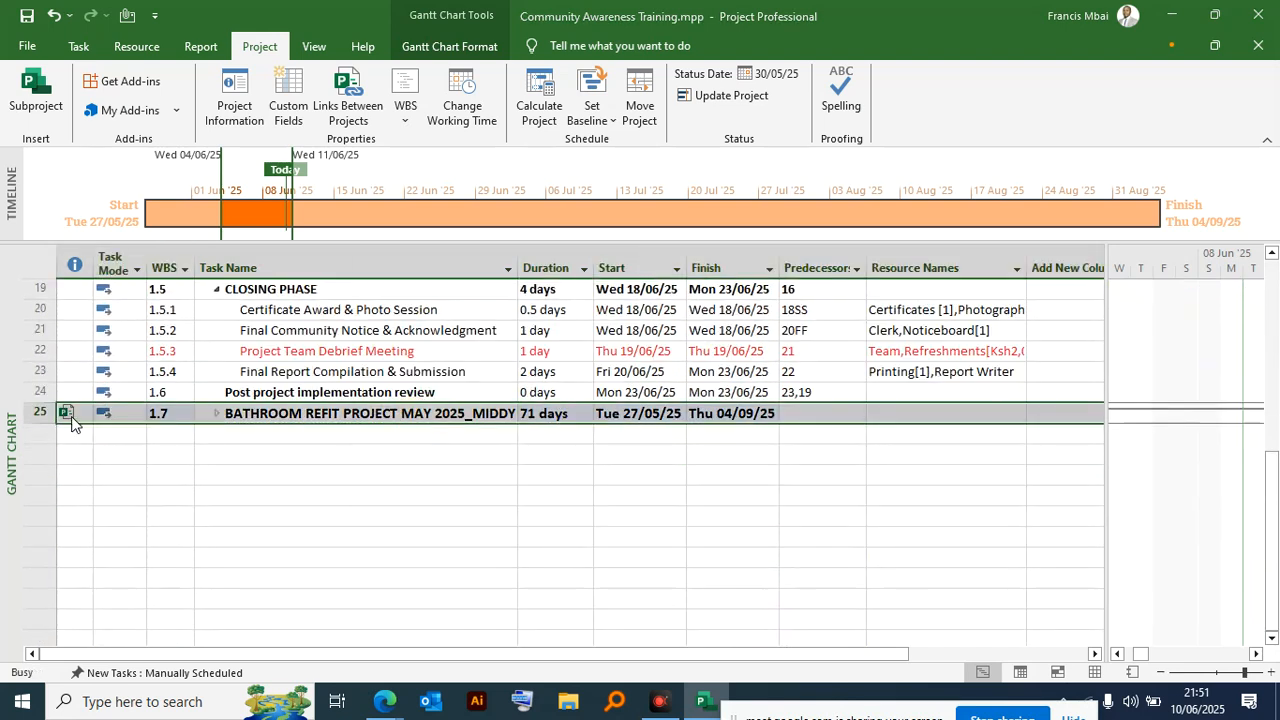
click(886, 500)
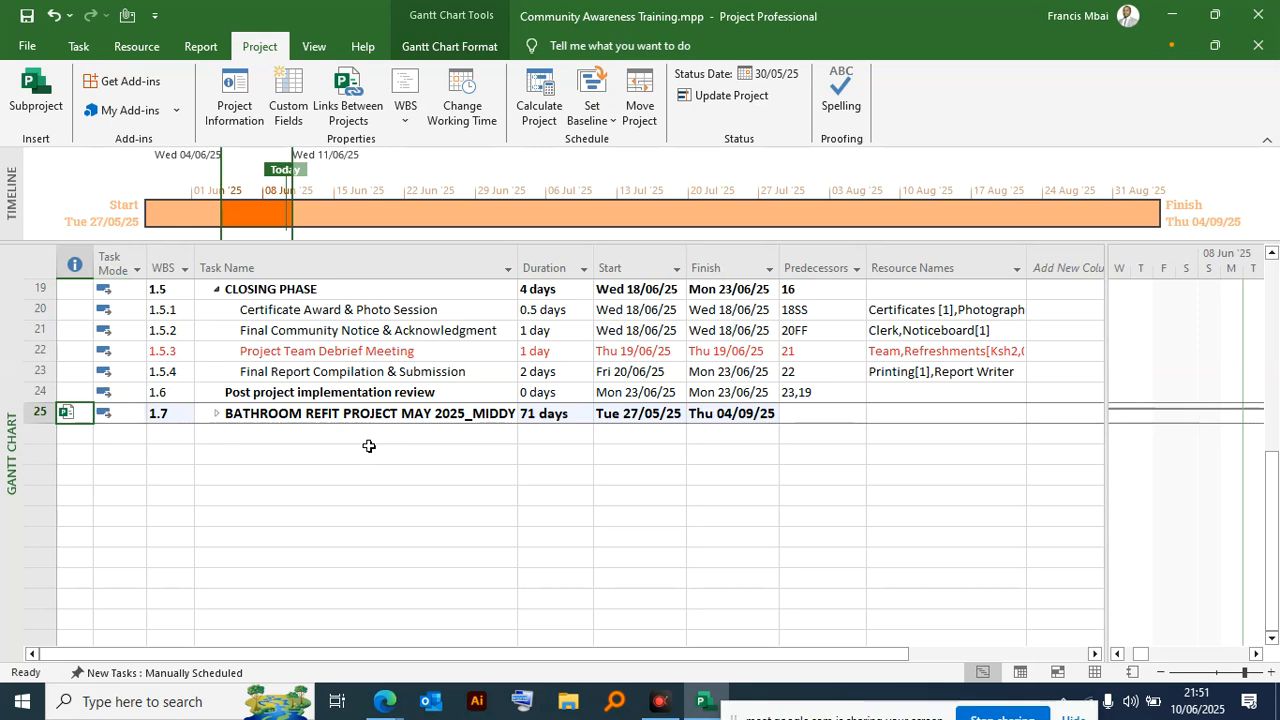
scroll(397, 451, up, 6)
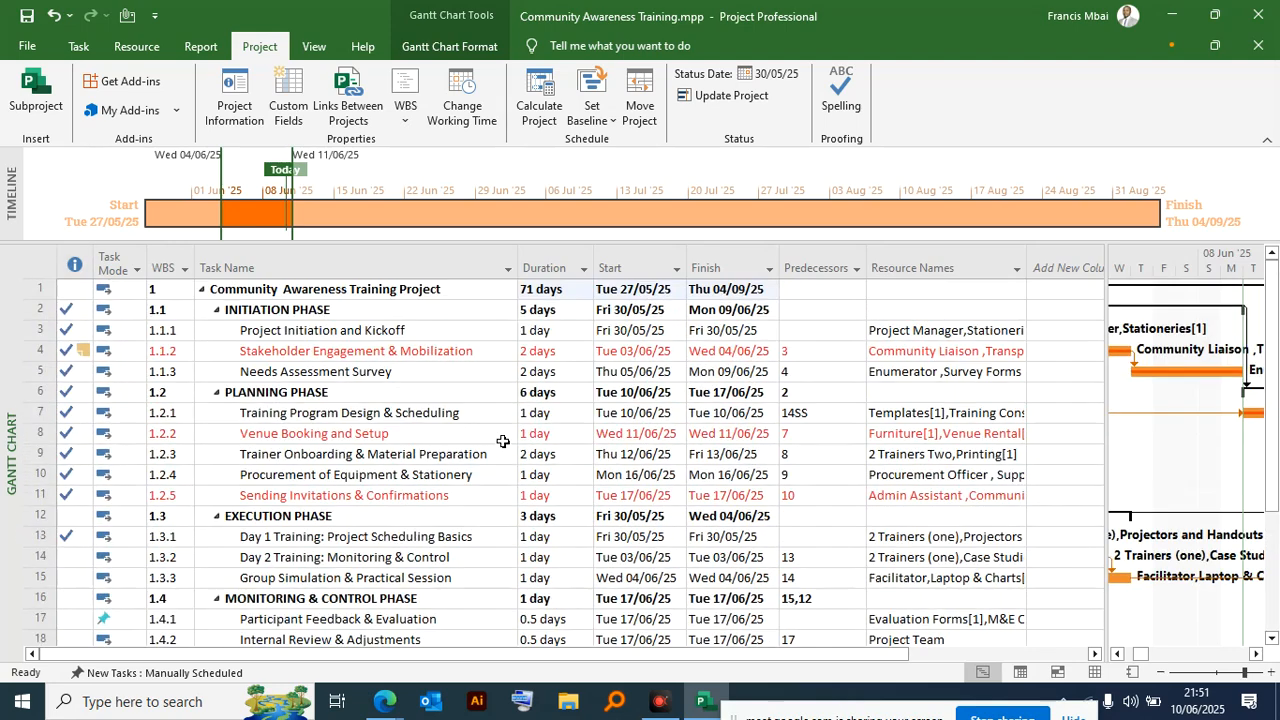
scroll(508, 440, down, 4)
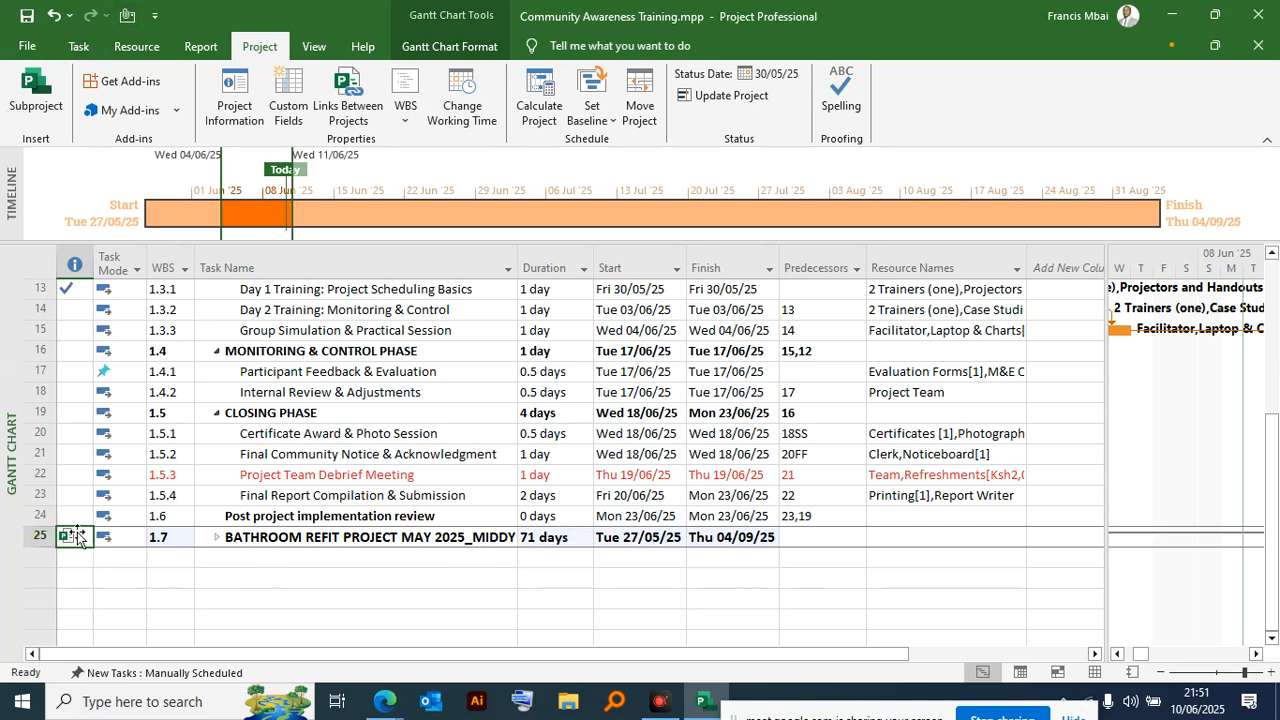
- Save the Community Awareness Training project with the inserted subproject
click(27, 46)
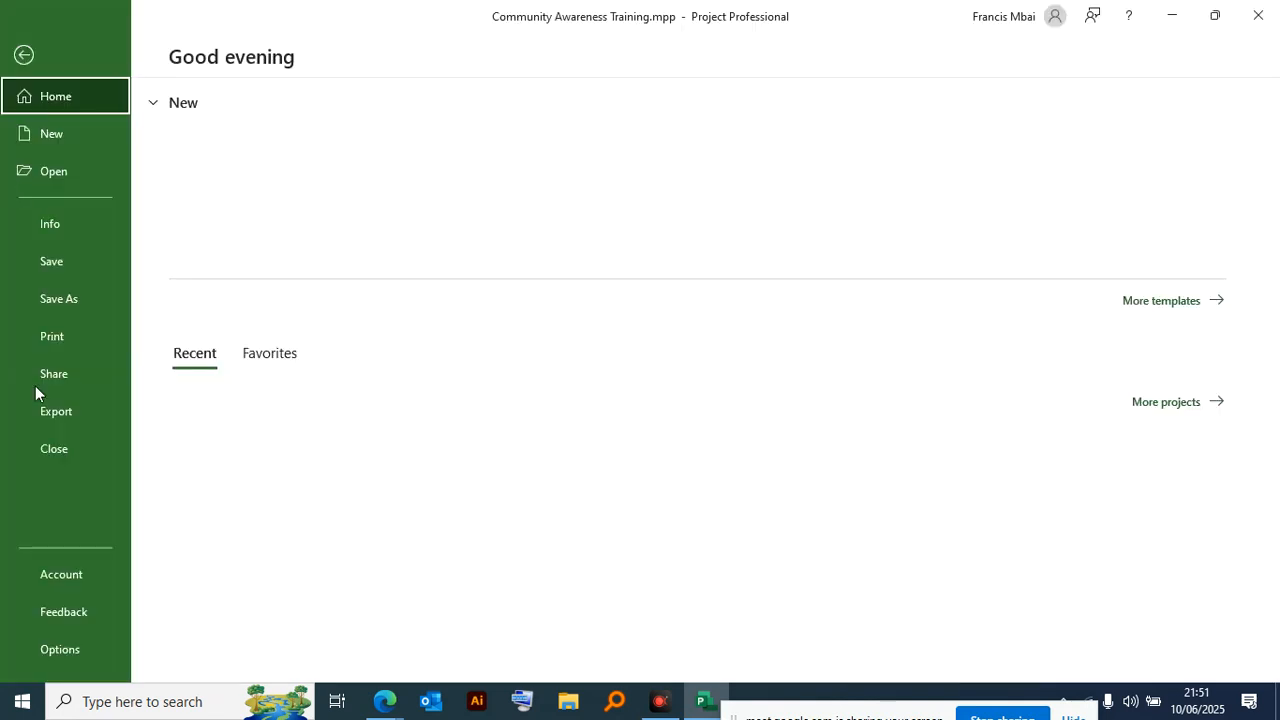
click(23, 56)
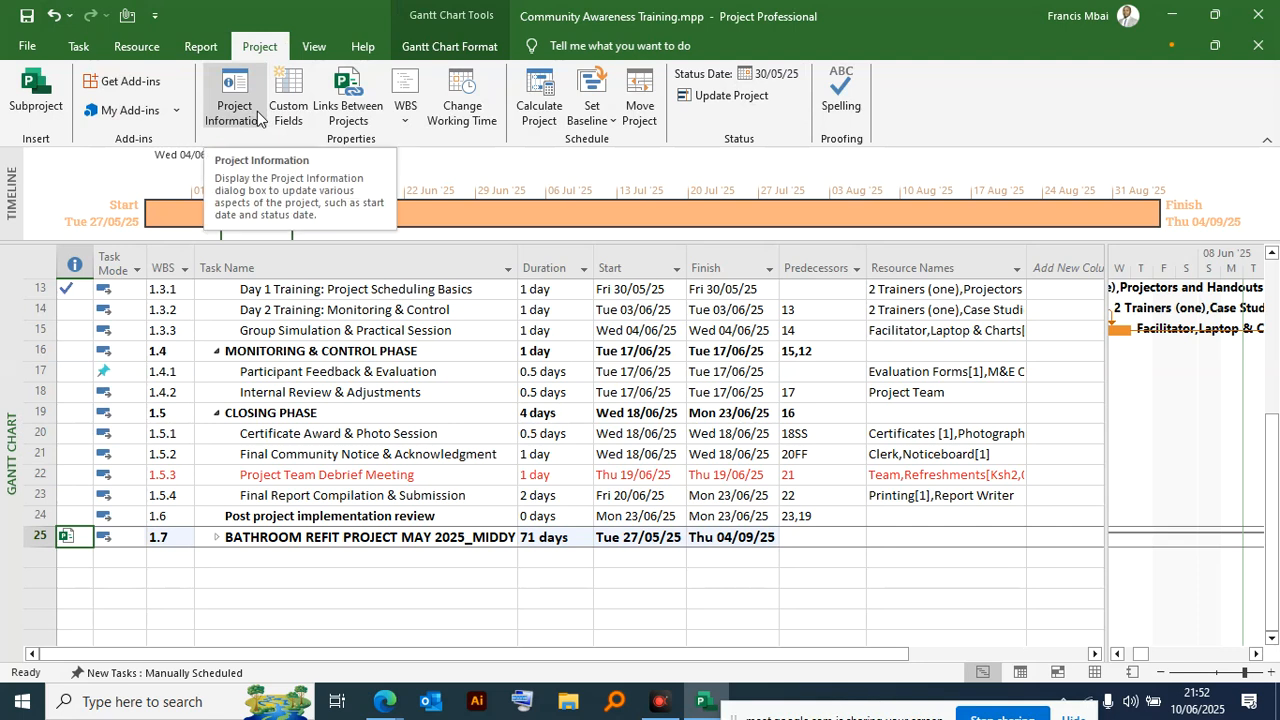
click(27, 46)
click(24, 55)
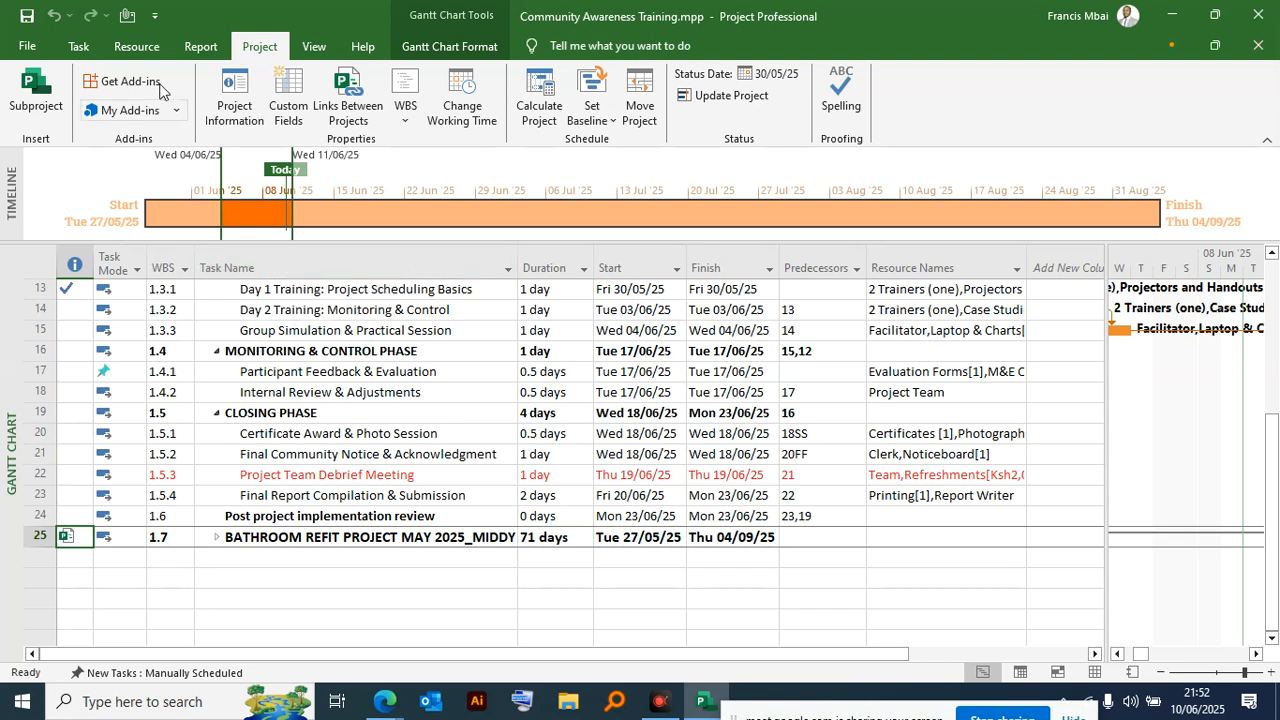
click(315, 47)
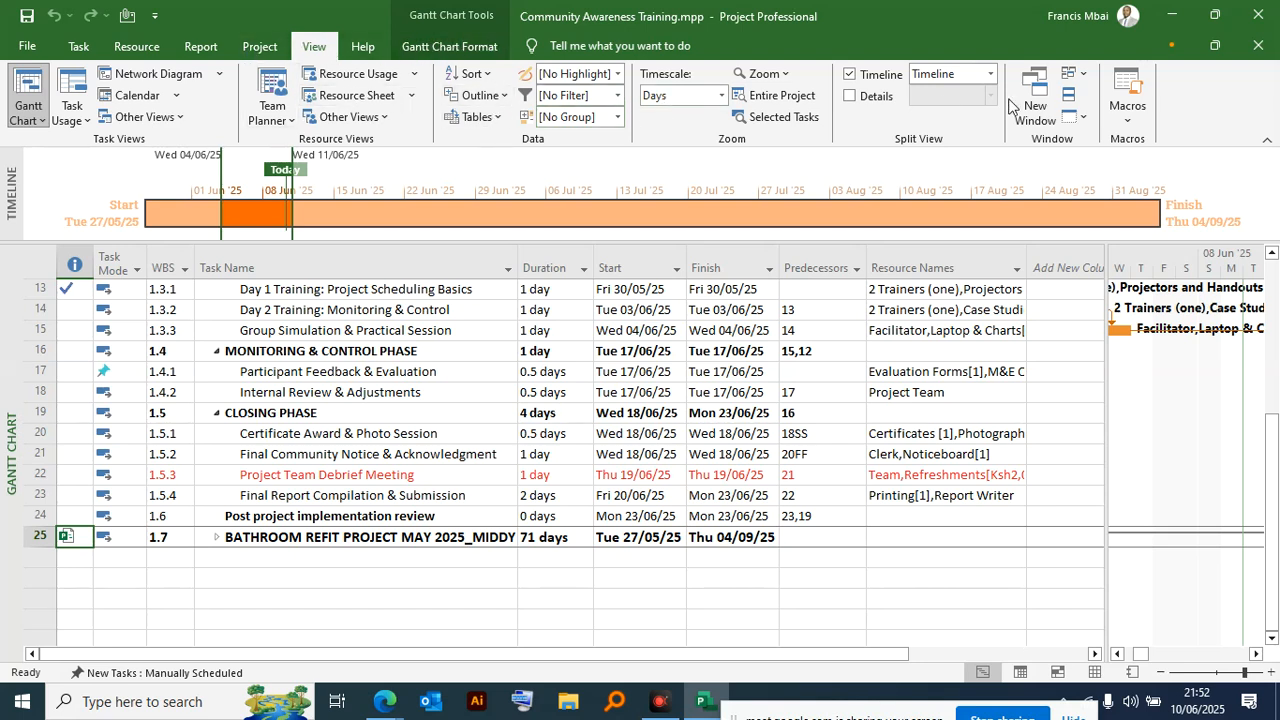
click(430, 46)
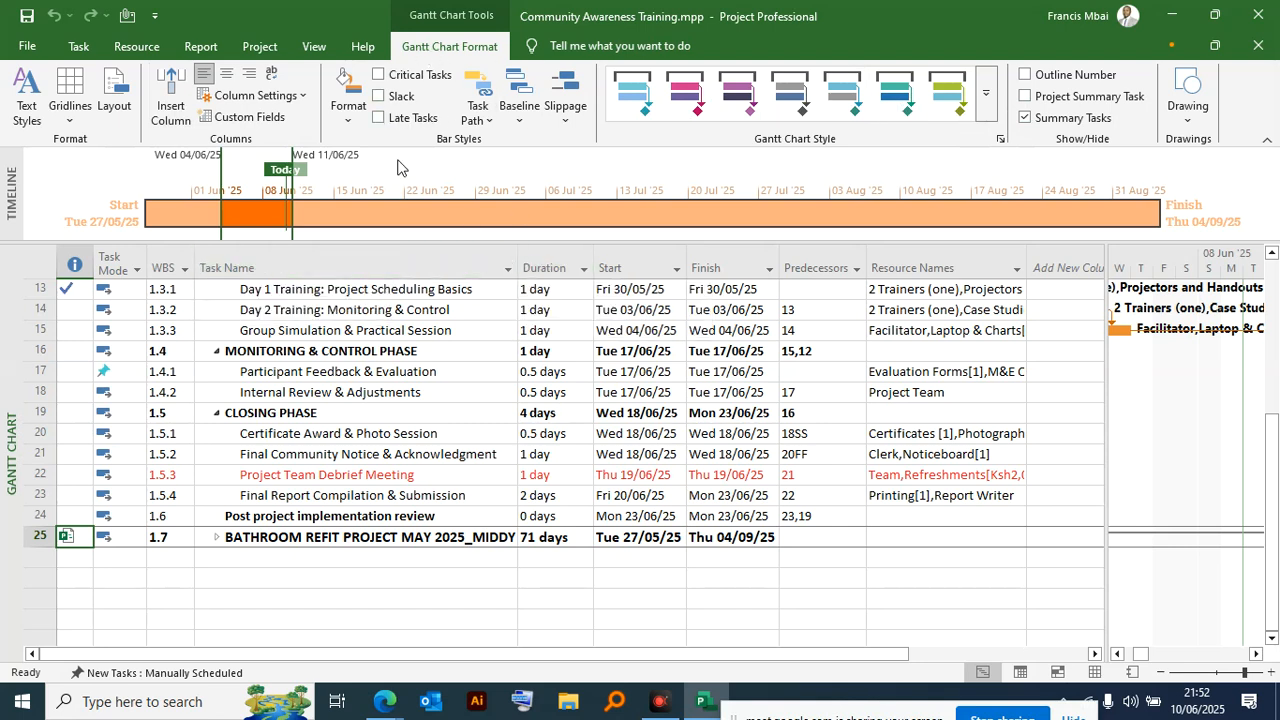
click(263, 52)
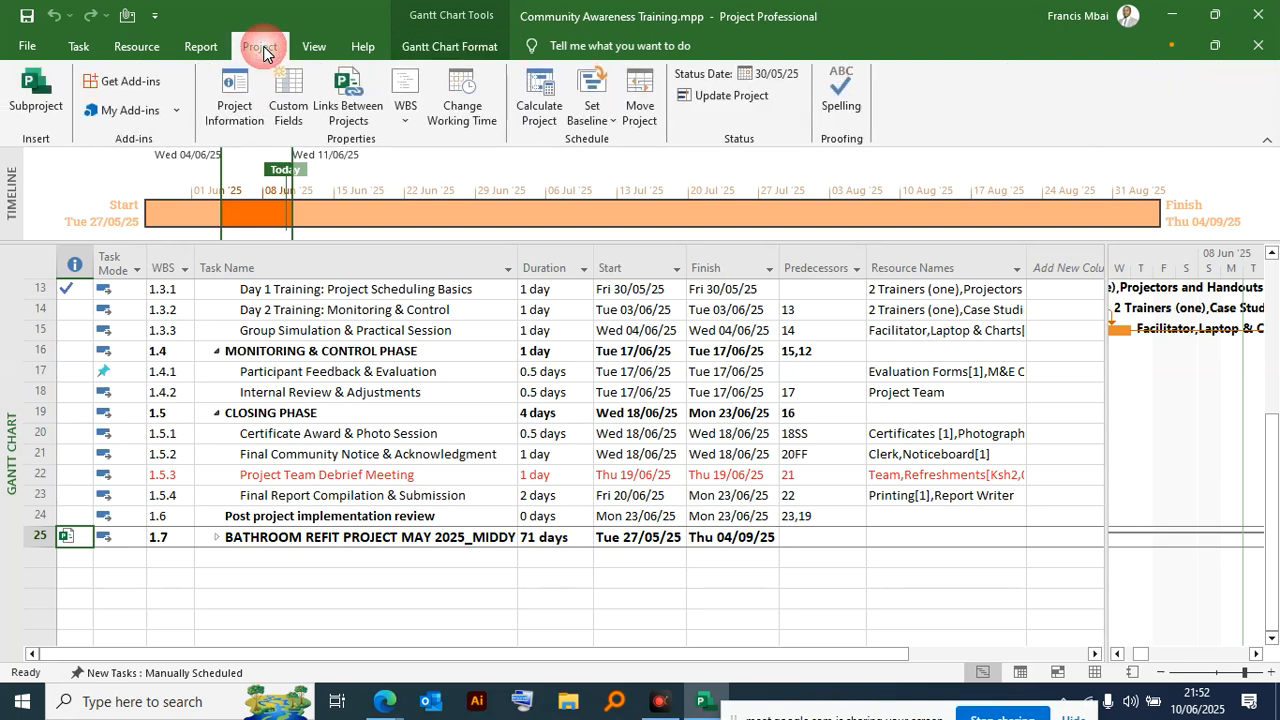
click(198, 46)
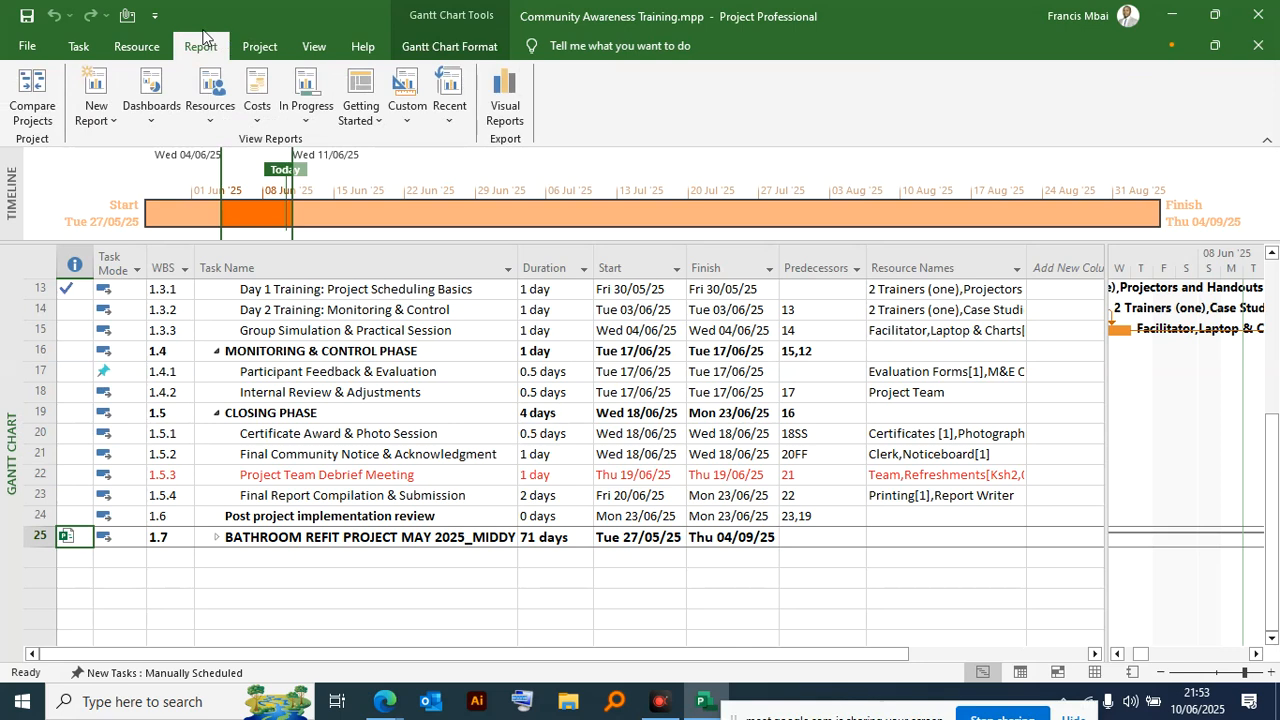
click(143, 48)
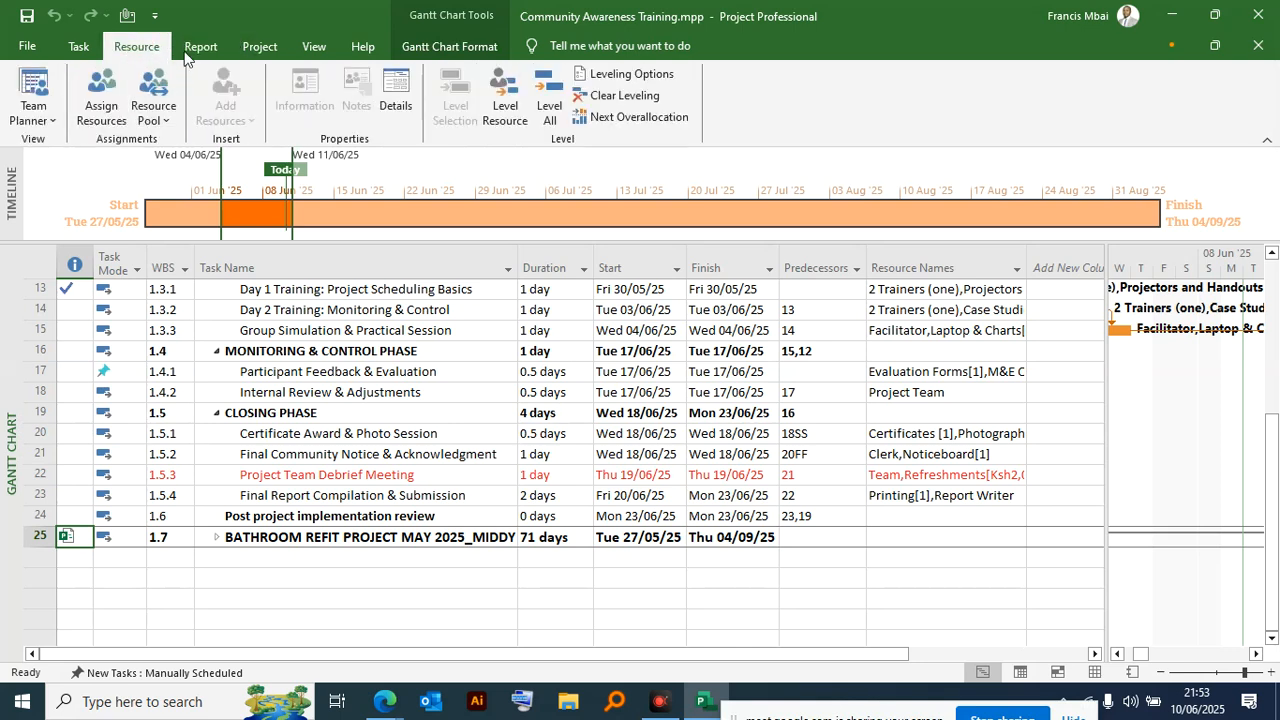
click(201, 47)
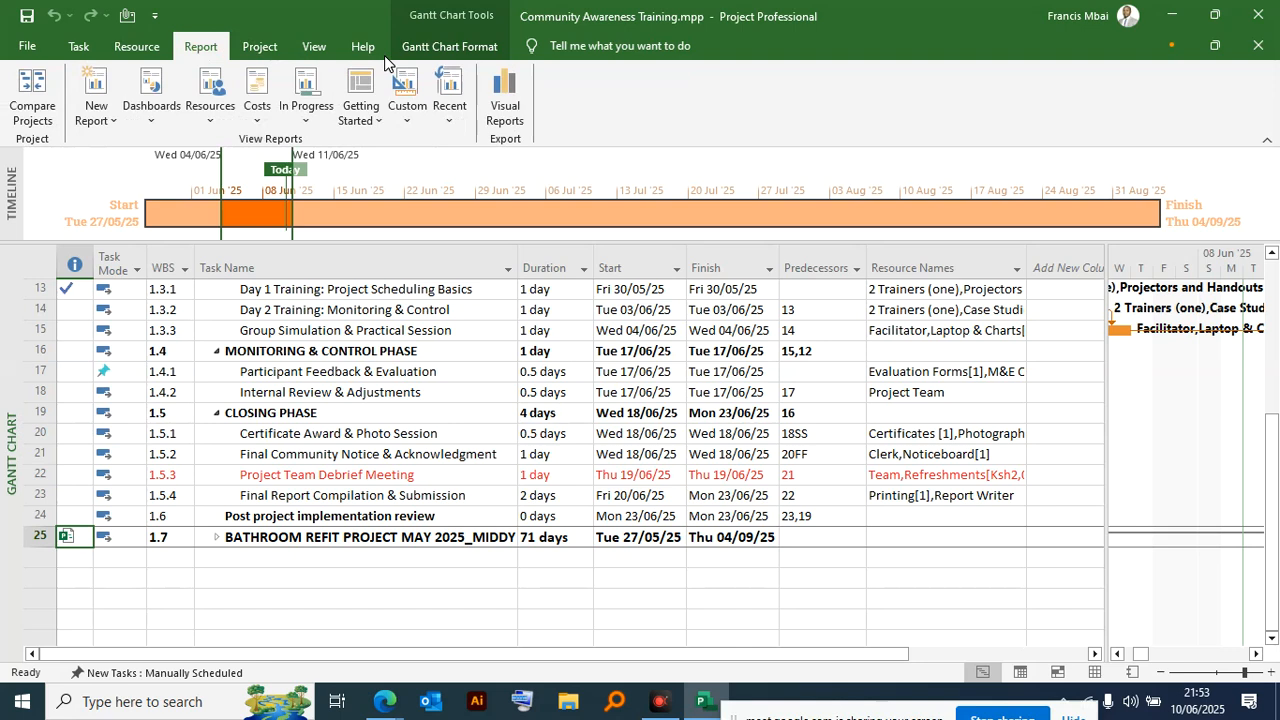
click(298, 56)
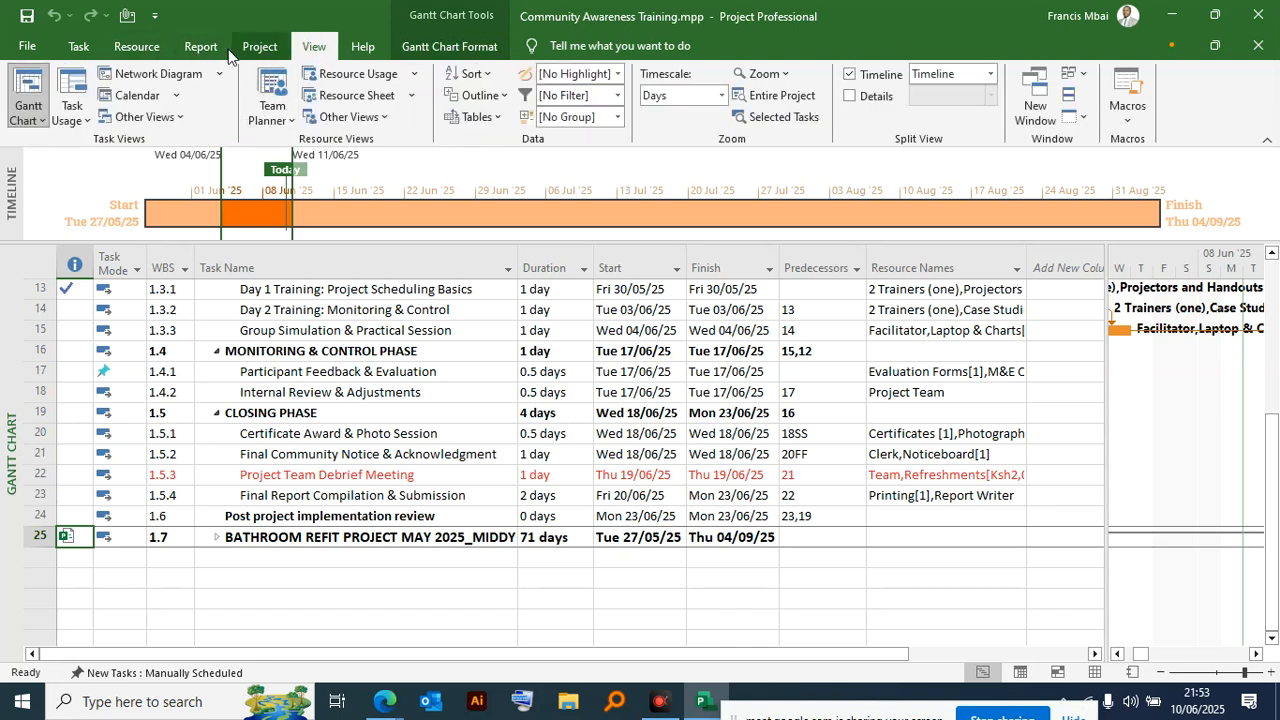
click(140, 48)
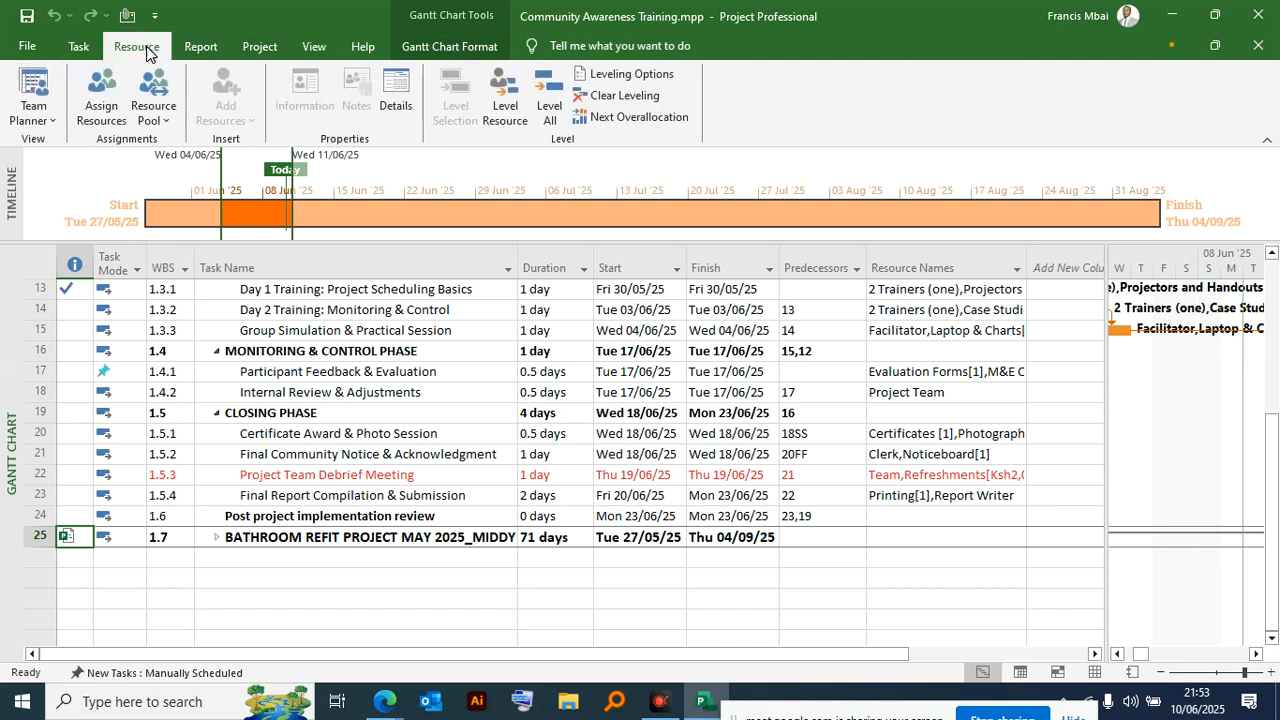
click(78, 48)
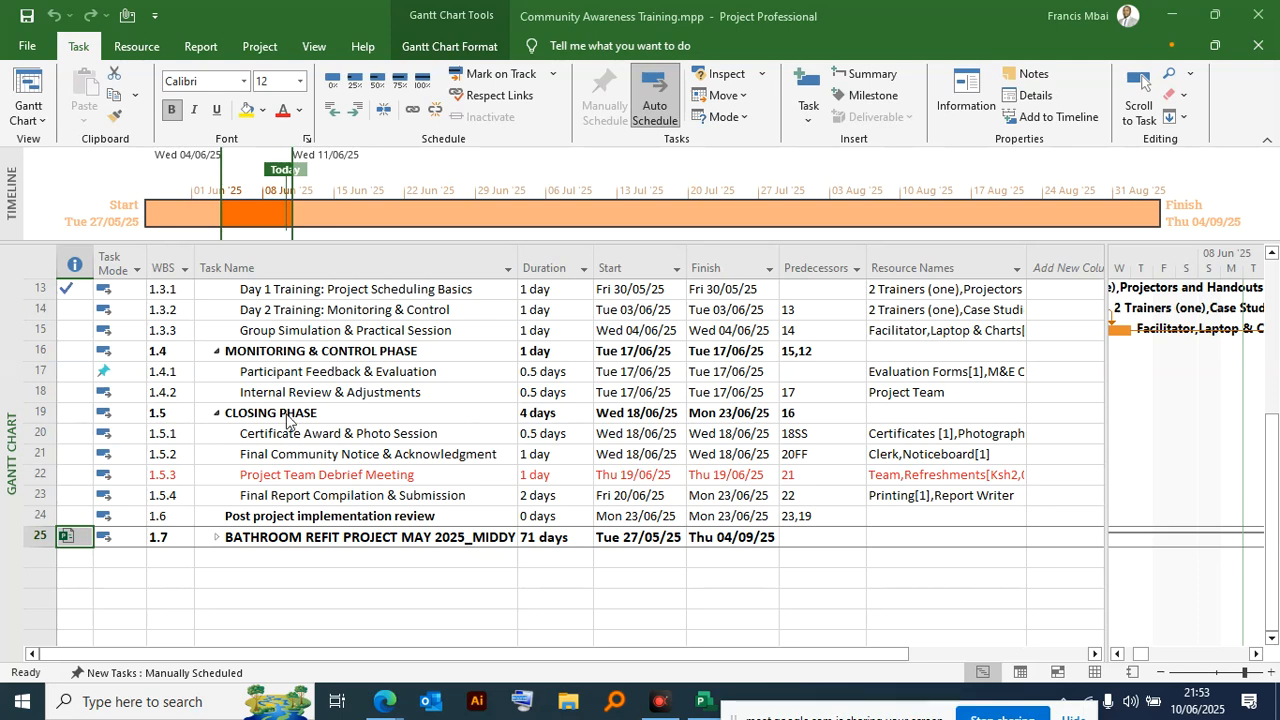
scroll(317, 525, down, 2)
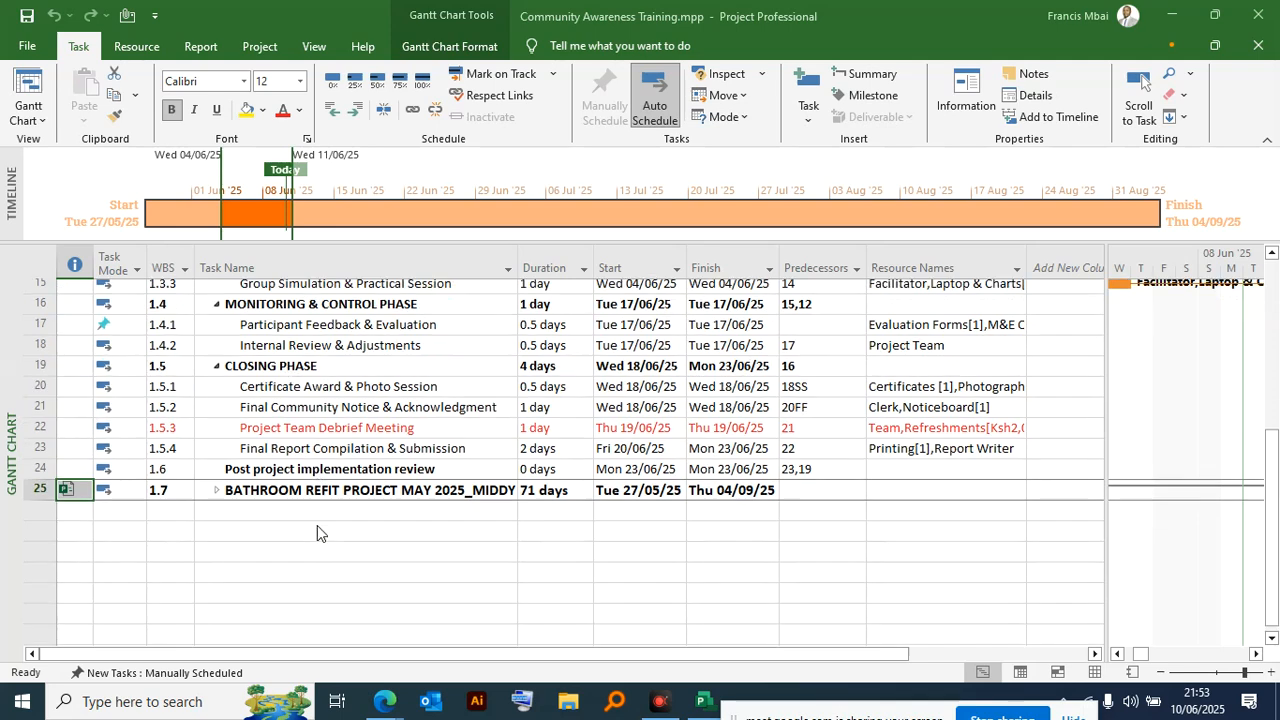
scroll(330, 500, up, 3)
scroll(344, 480, down, 1)
scroll(344, 478, up, 3)
scroll(344, 476, down, 2)
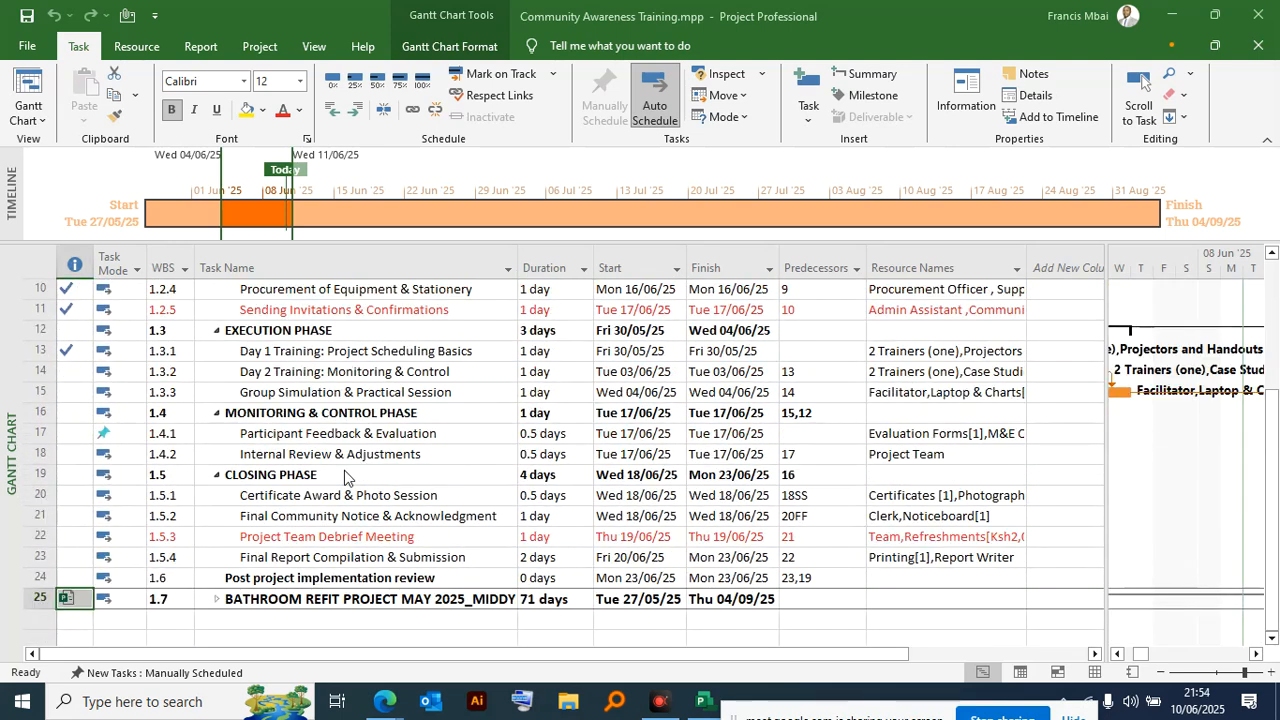